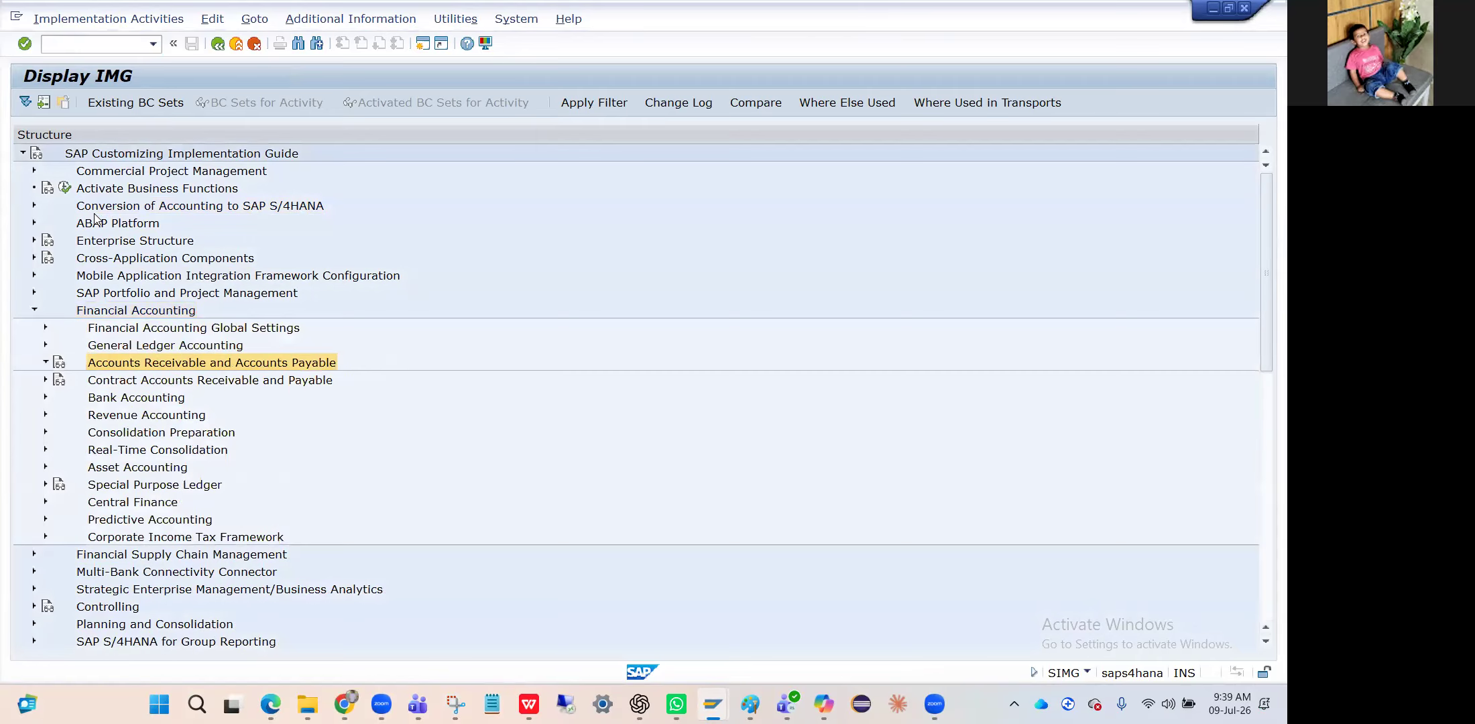
# - Open Define Additional Fields for Line Item Display under Accounts Receivable and Accounts Payable > Supplier Accounts > Line Items > Display Line Items
pyautogui.press('Right')
pyautogui.press('Down')
pyautogui.press('Down')
pyautogui.press('Right')
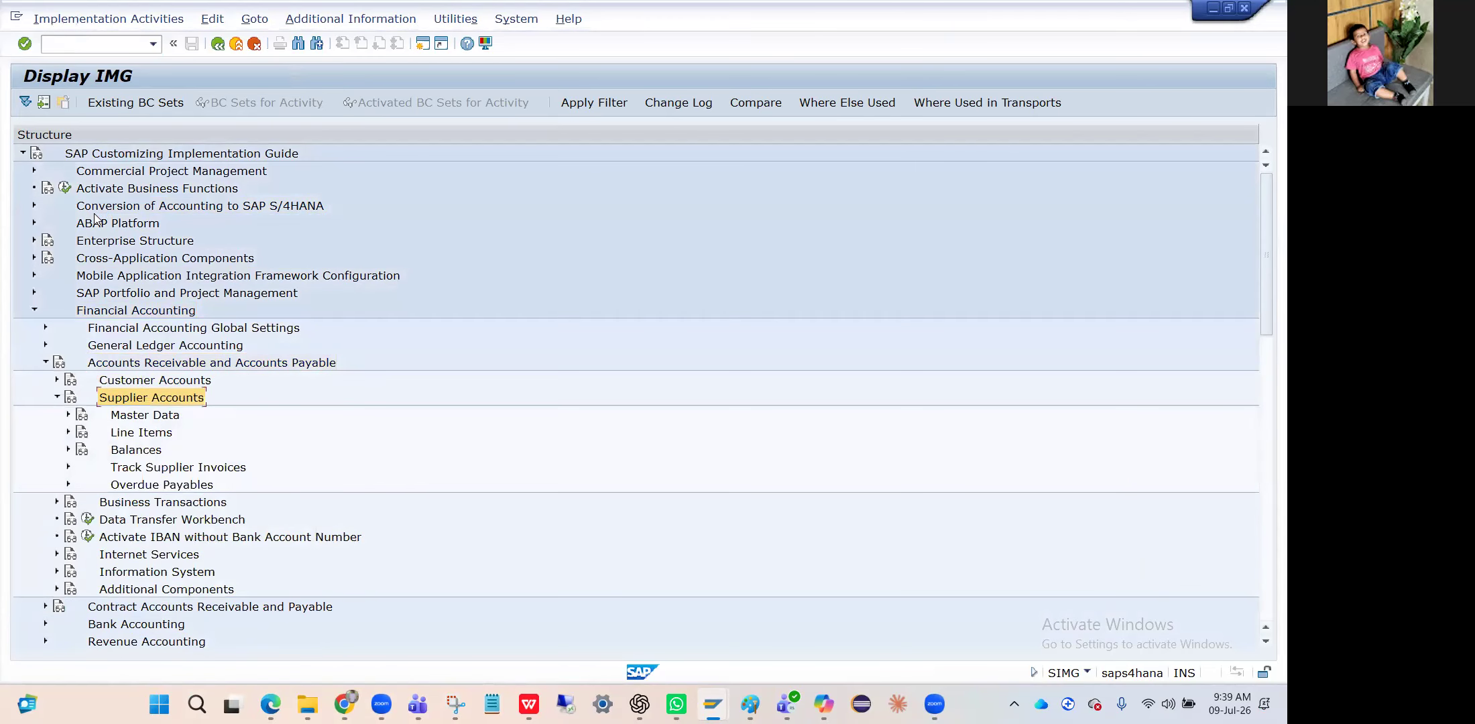
pyautogui.press('Down')
pyautogui.press('Down')
pyautogui.press('Right')
pyautogui.press('Down')
pyautogui.press('Right')
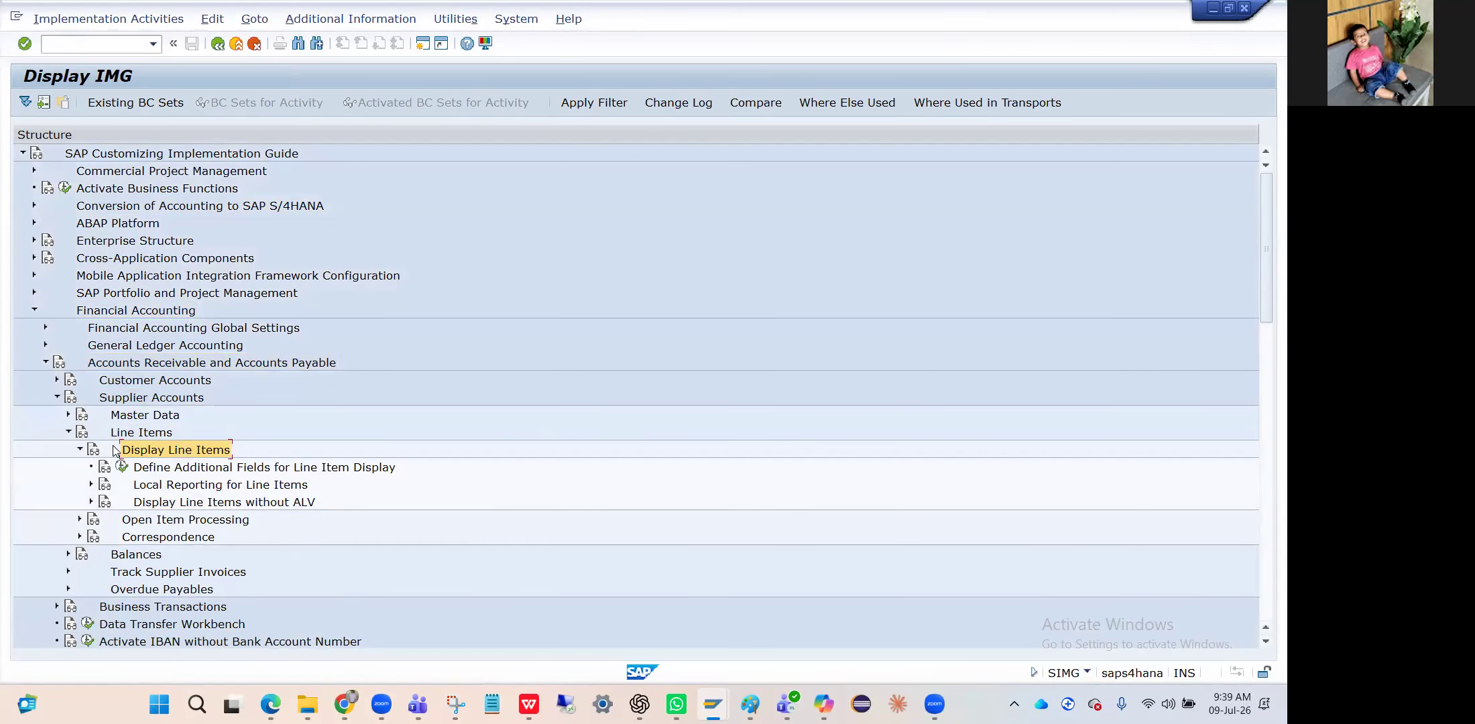
pyautogui.click(123, 467)
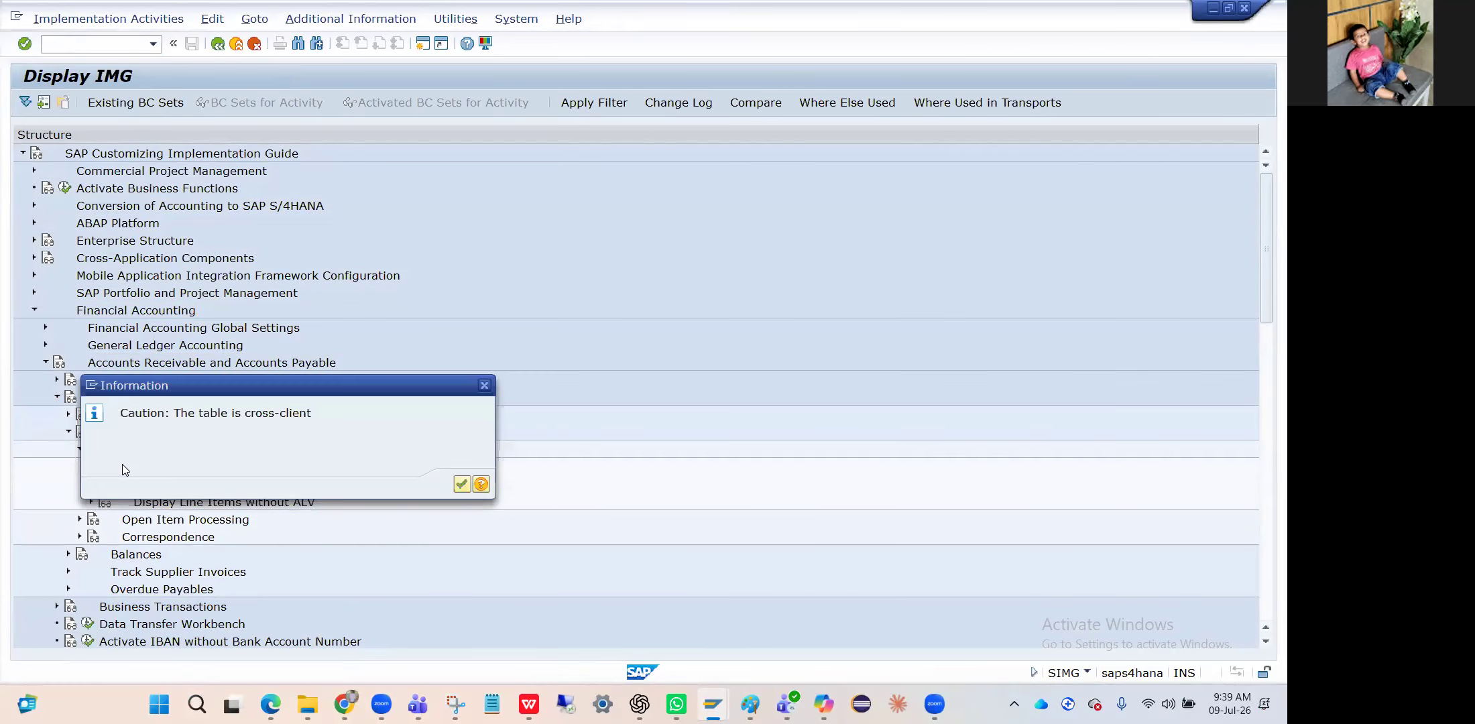
pyautogui.press('Return')
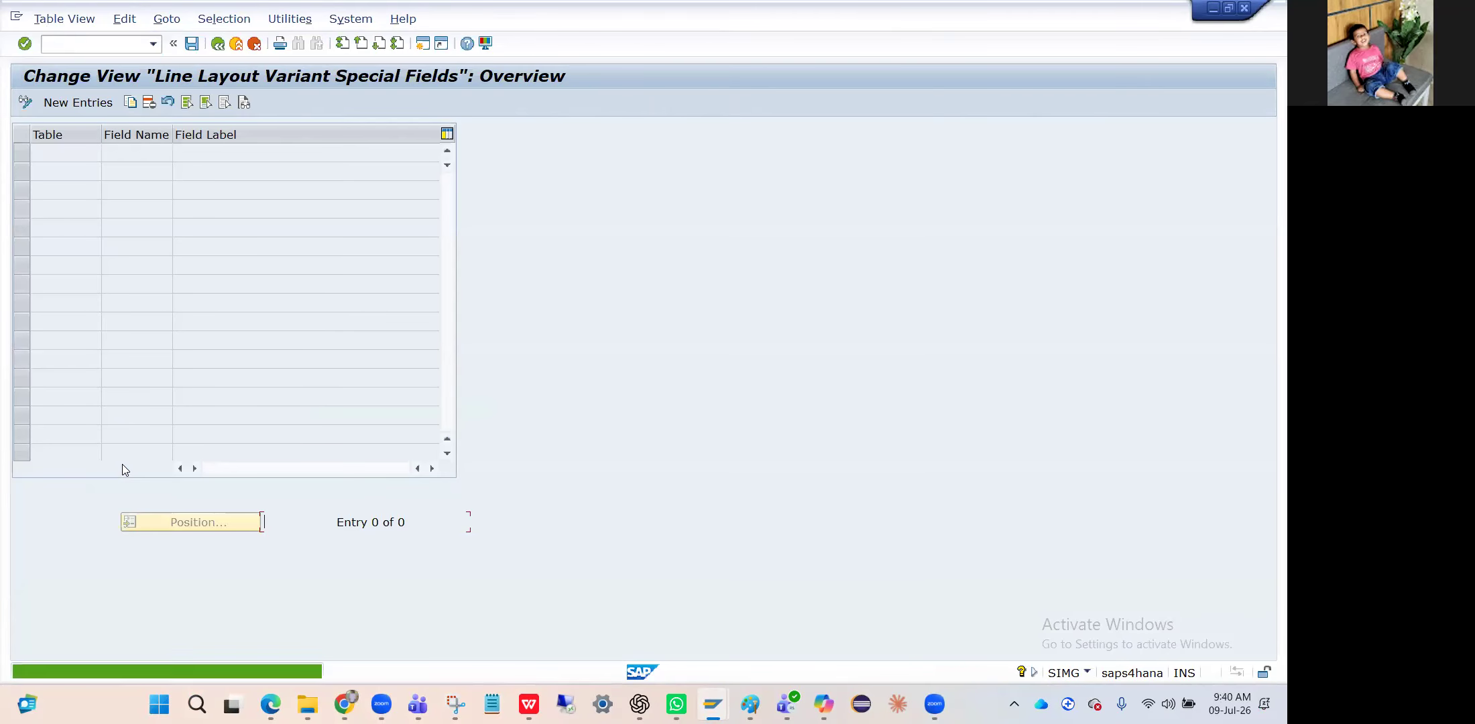
# - Add a new special-field entry with table BSEG and field name DTWS1, and save it
pyautogui.click(81, 102)
pyautogui.press('Down')
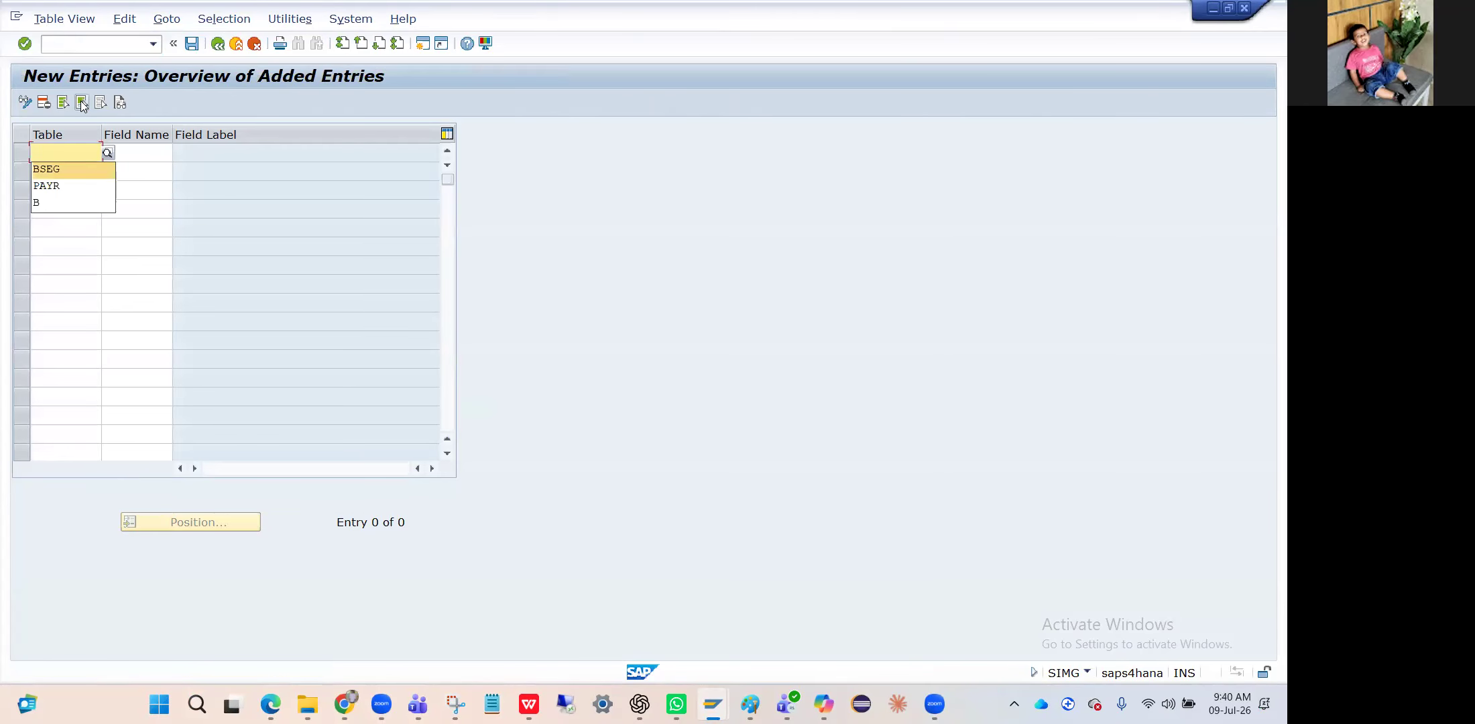
pyautogui.press('Return')
pyautogui.press('Tab')
pyautogui.press('Down')
pyautogui.press('Return')
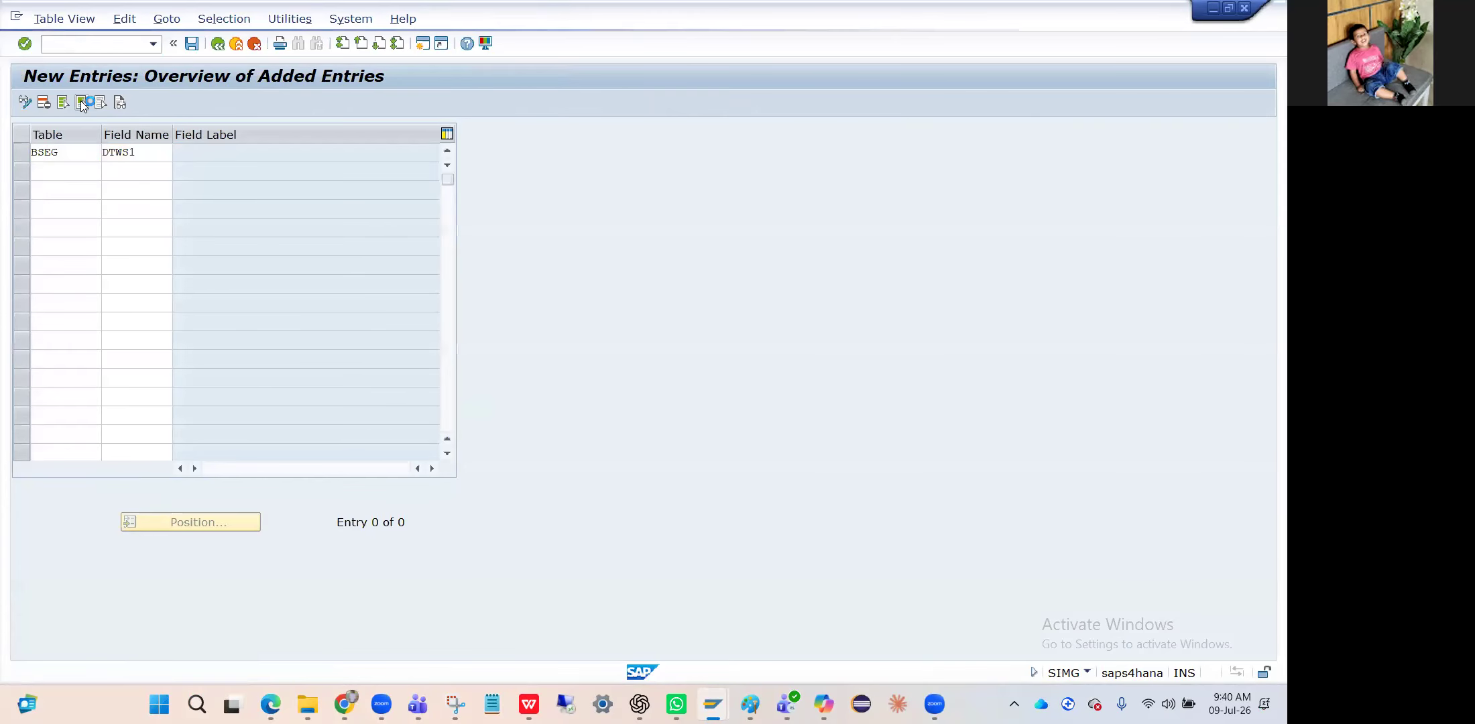
pyautogui.press('Return')
pyautogui.click(191, 46)
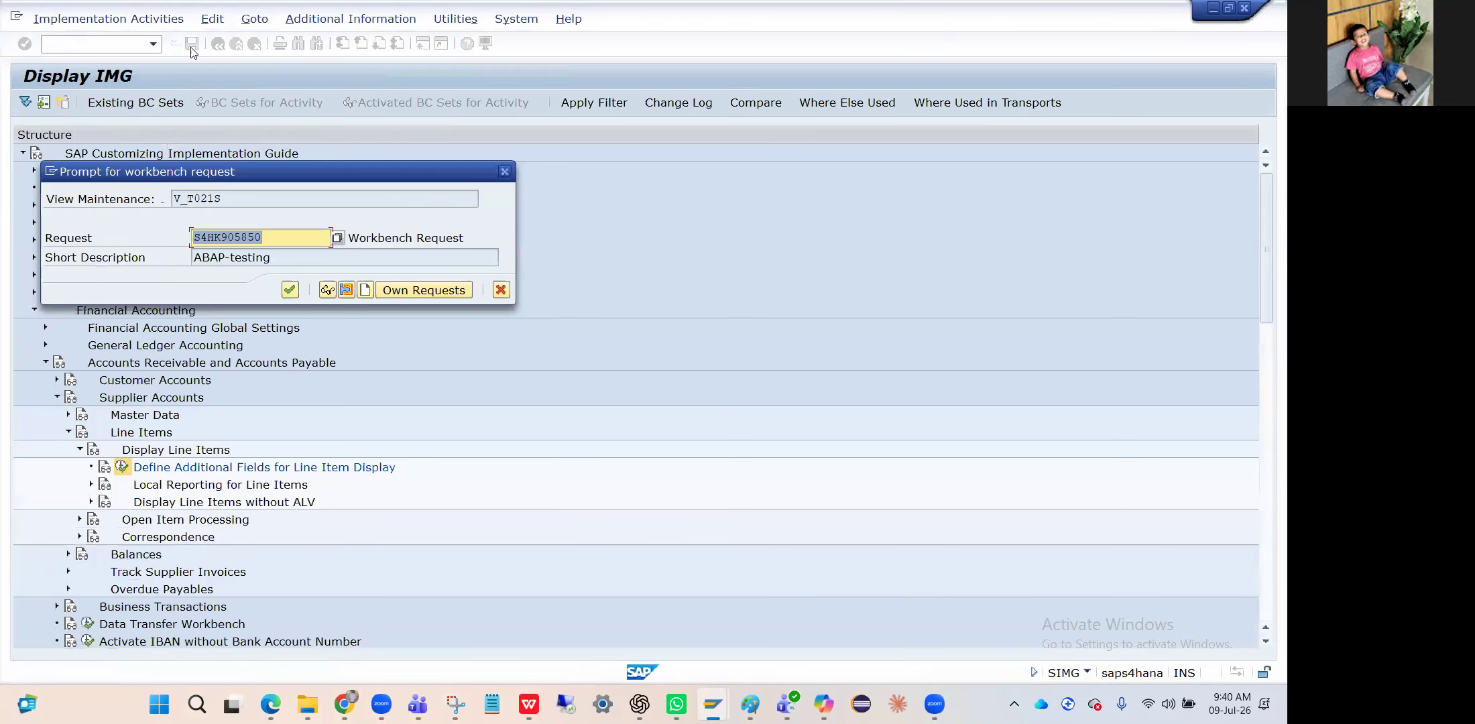
# - Examine the user's existing workbench requests and return to the request prompt without choosing another one
pyautogui.click(442, 287)
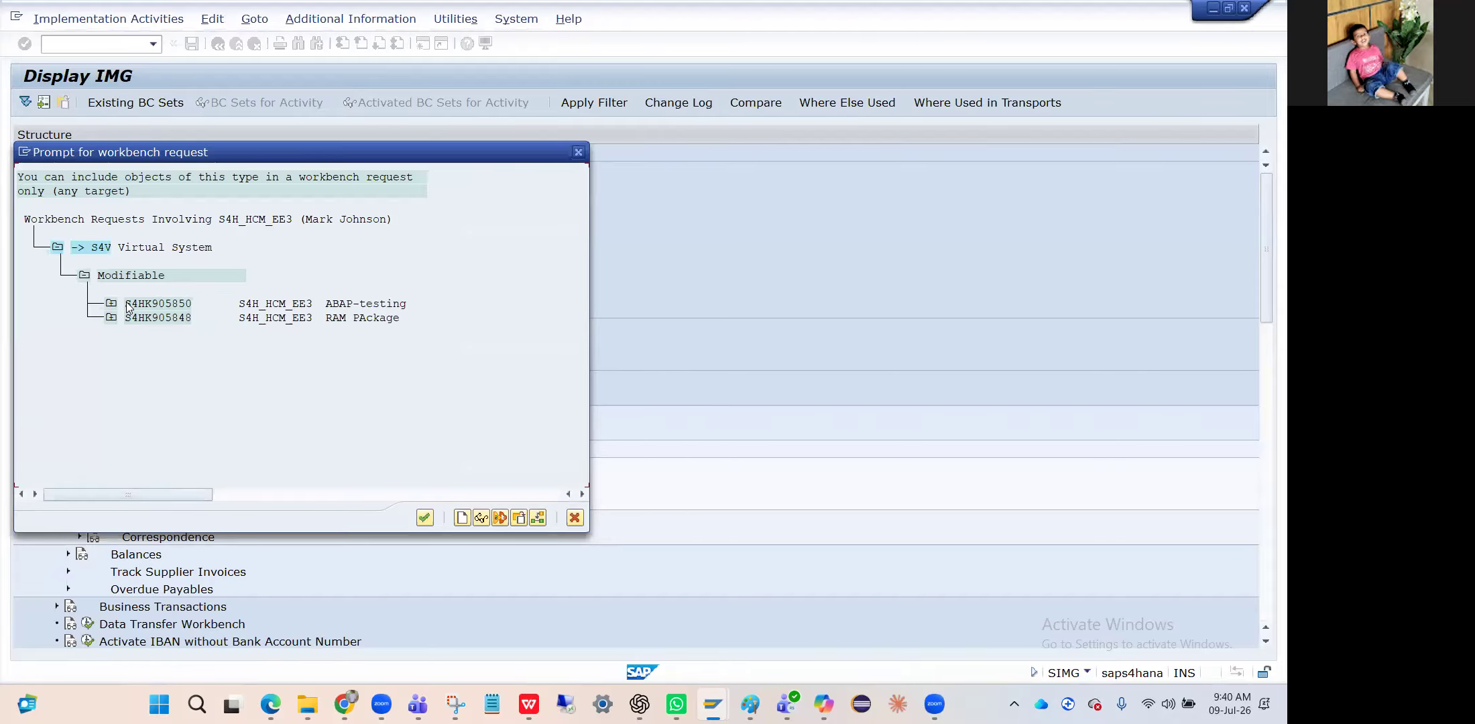
pyautogui.click(578, 159)
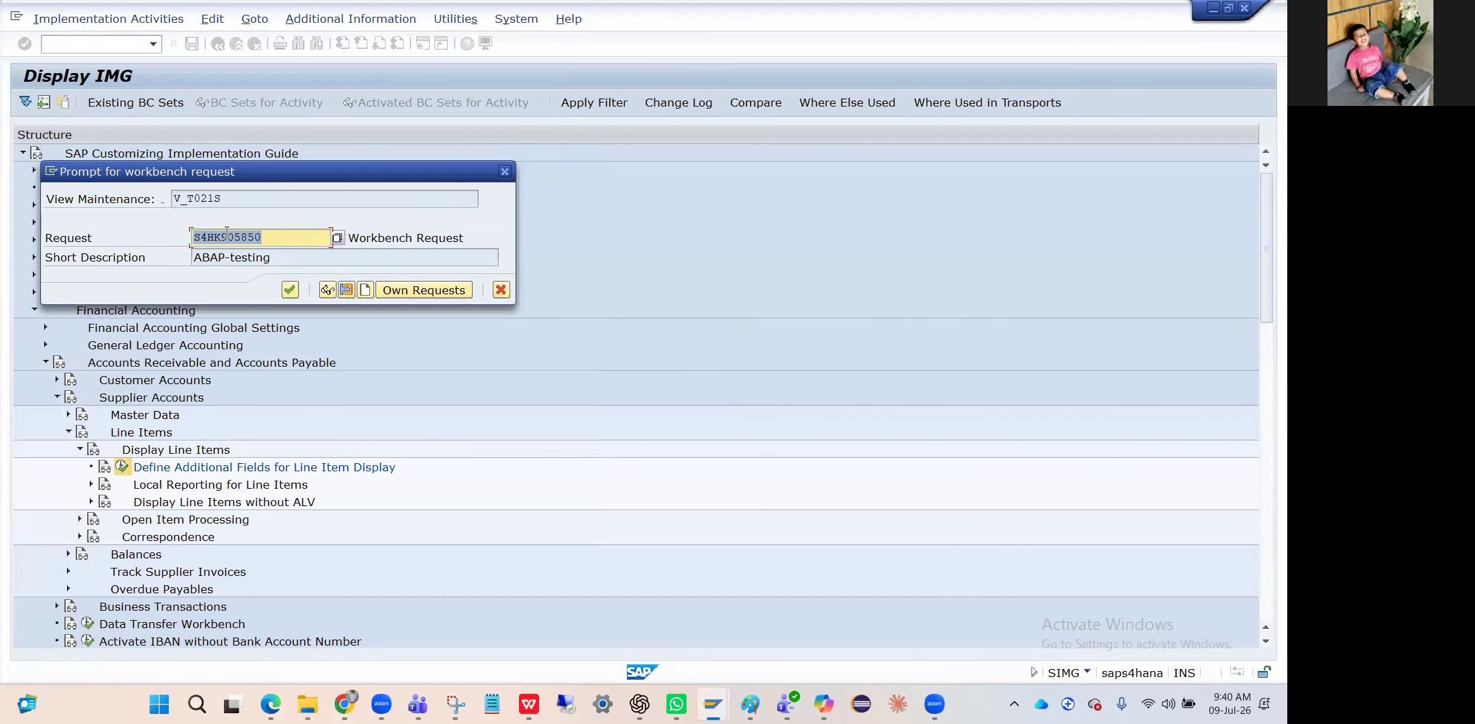
pyautogui.click(385, 246)
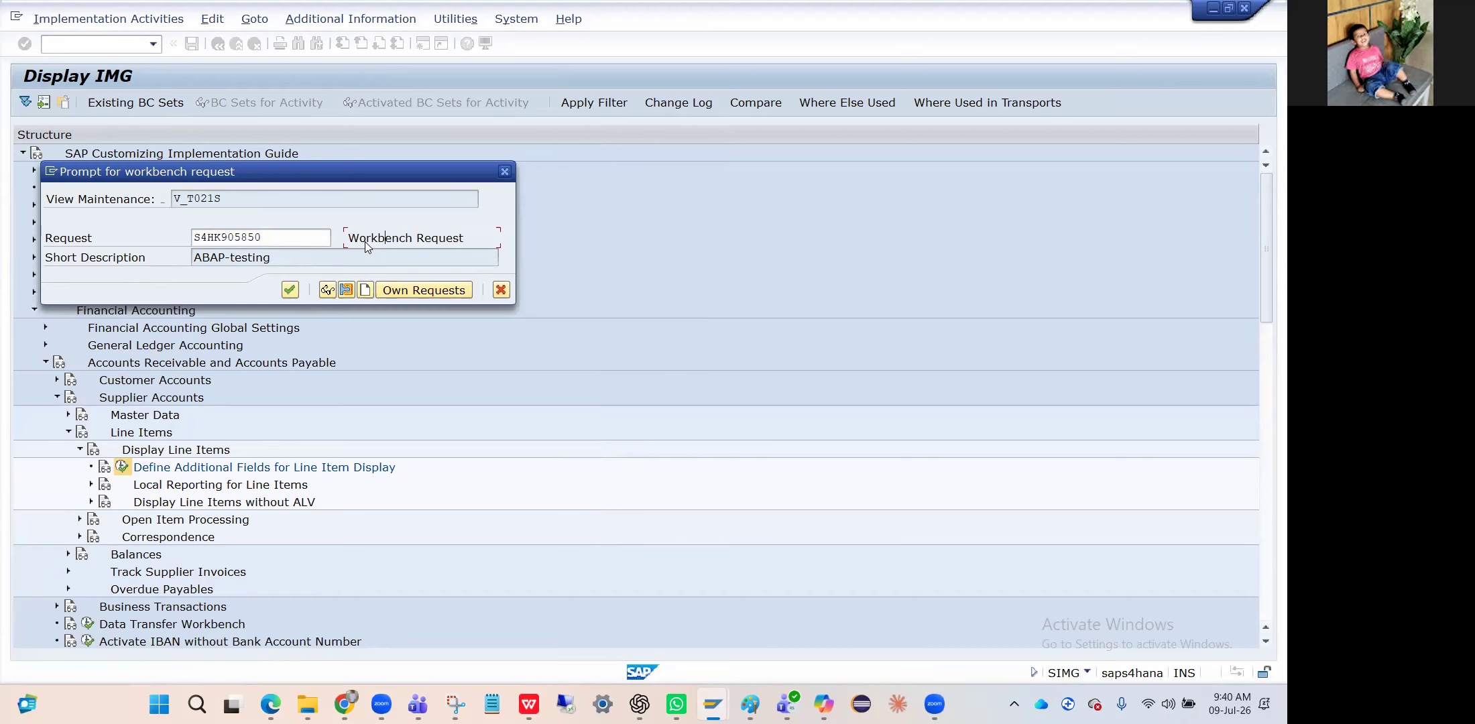
pyautogui.click(359, 241)
# - Create a new workbench request with the short description "HPIN Work benck" and use it for the saved entry
pyautogui.click(365, 291)
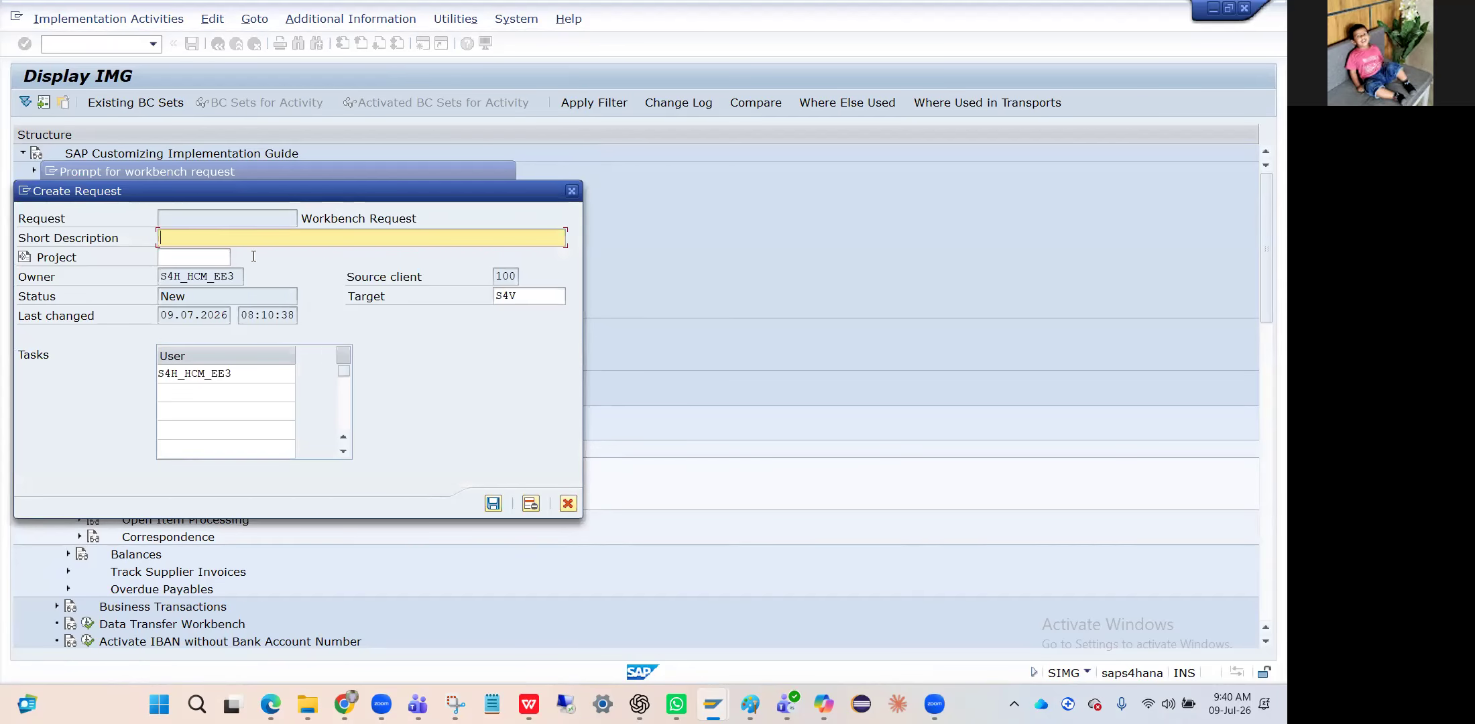
pyautogui.write('HPIN Work benck')
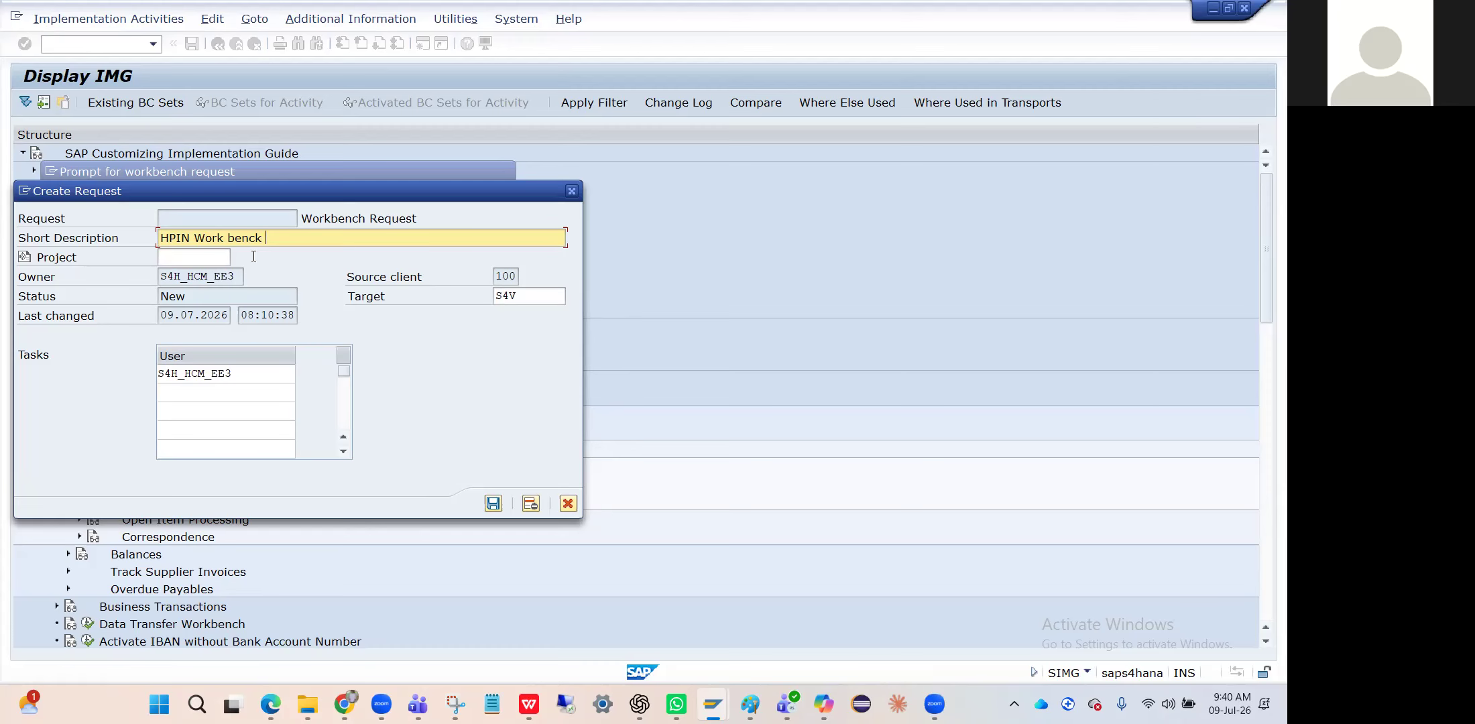
pyautogui.press('Return')
pyautogui.click(283, 290)
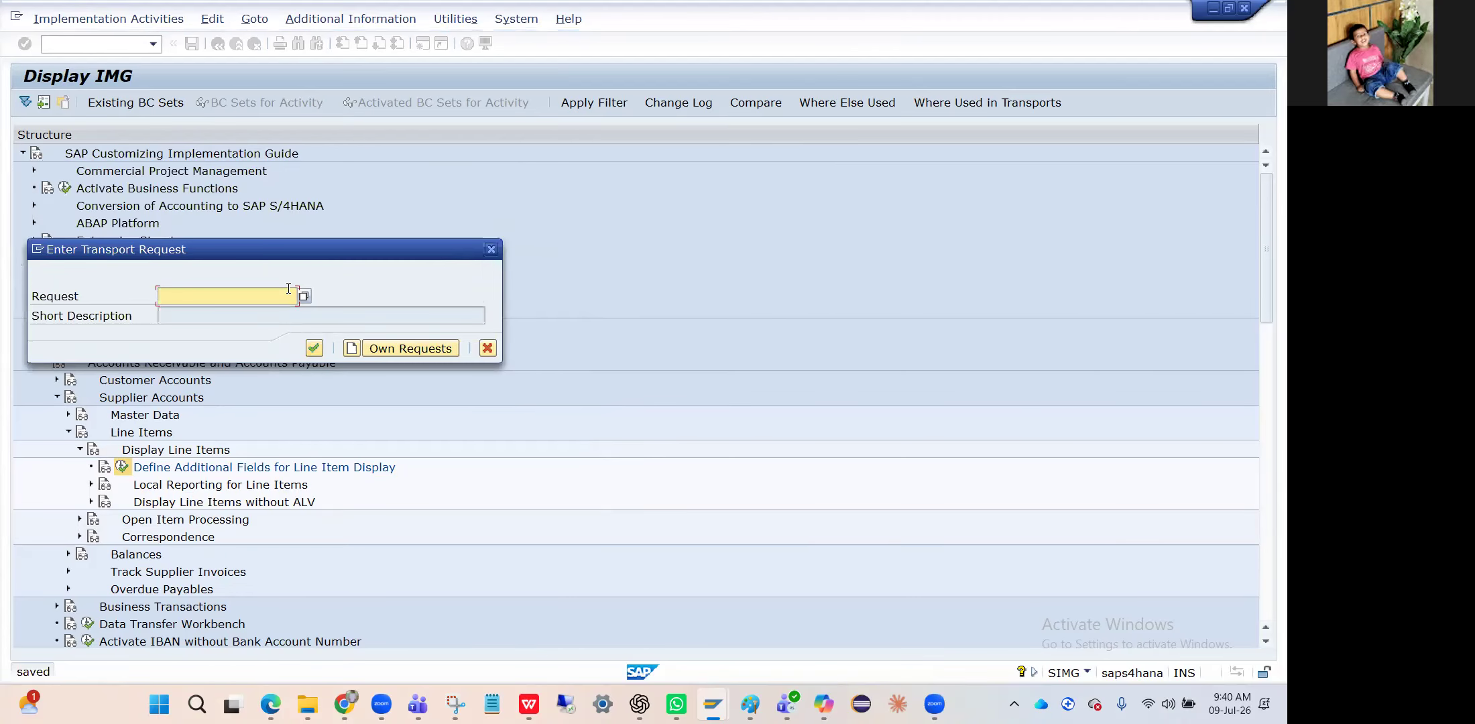
# - Assign the "HPIN Work benck" request from the user's own requests in the second transport prompt
pyautogui.click(386, 349)
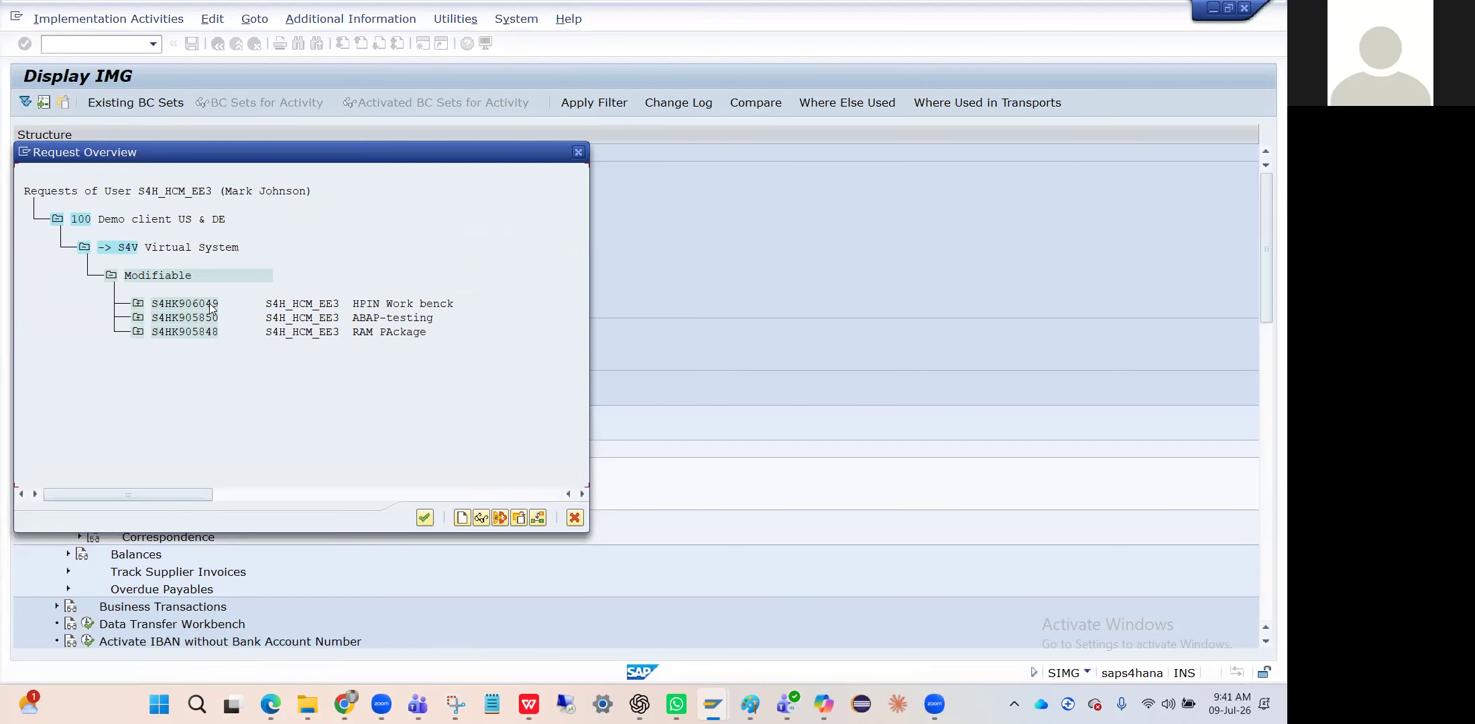
pyautogui.doubleClick(211, 307)
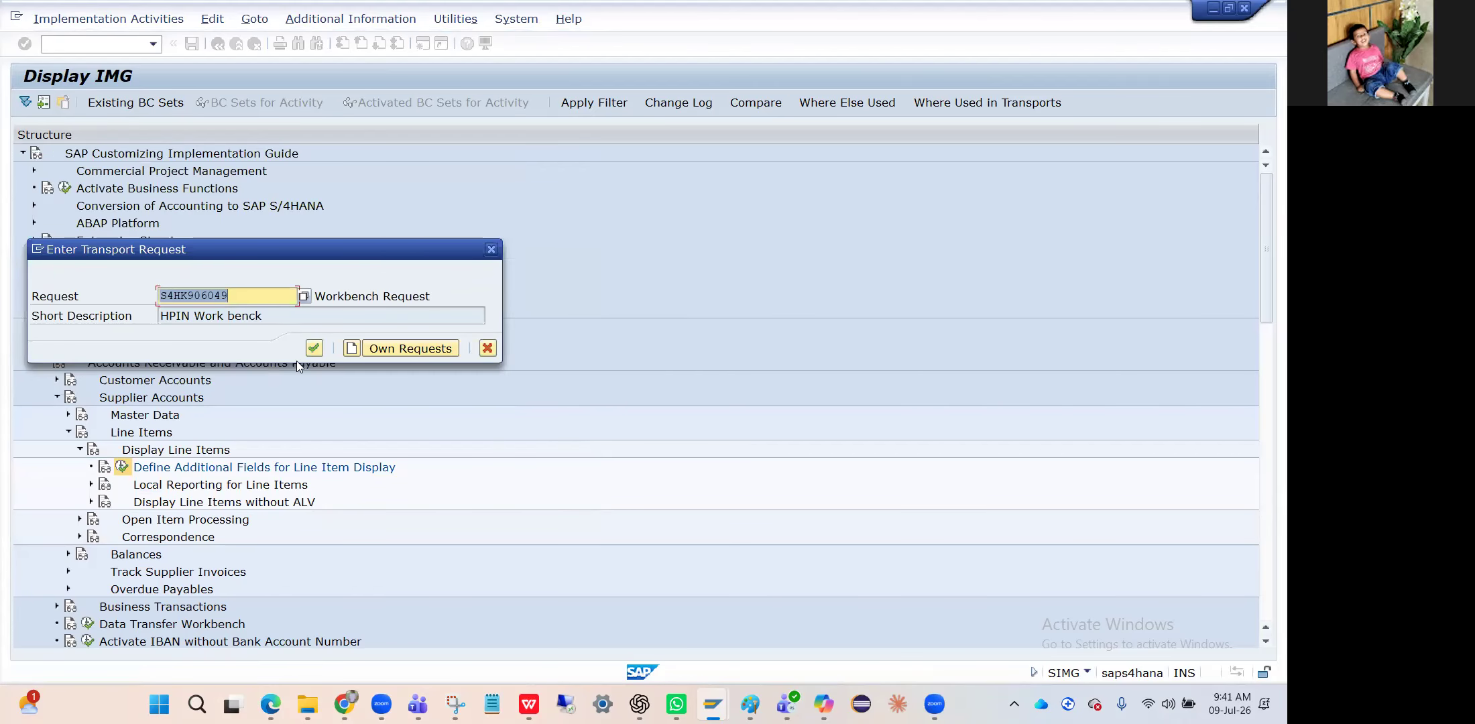
pyautogui.click(312, 349)
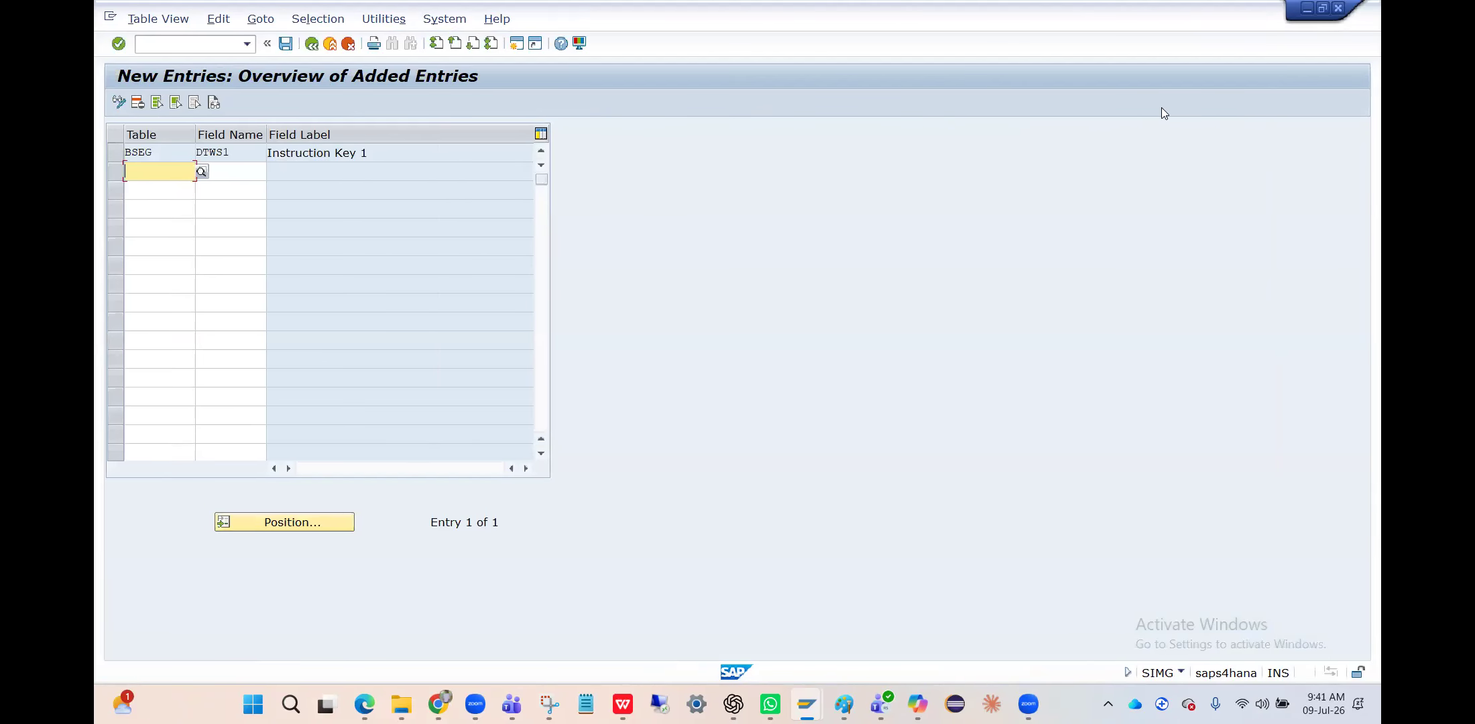
# - Check the saved BSEG entry for DTWS1, reopening the additional line item fields from the IMG, and return to the IMG
pyautogui.click(244, 155)
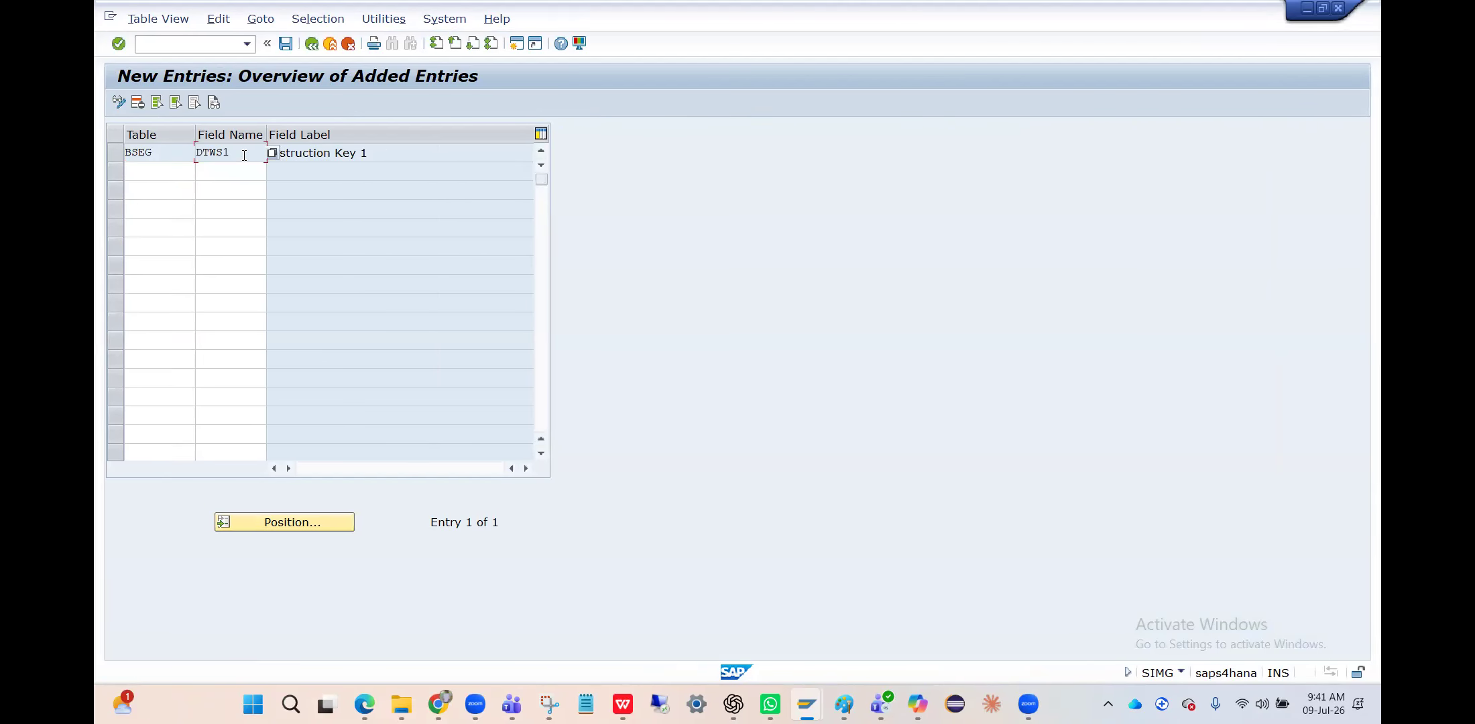
pyautogui.click(152, 150)
pyautogui.click(312, 45)
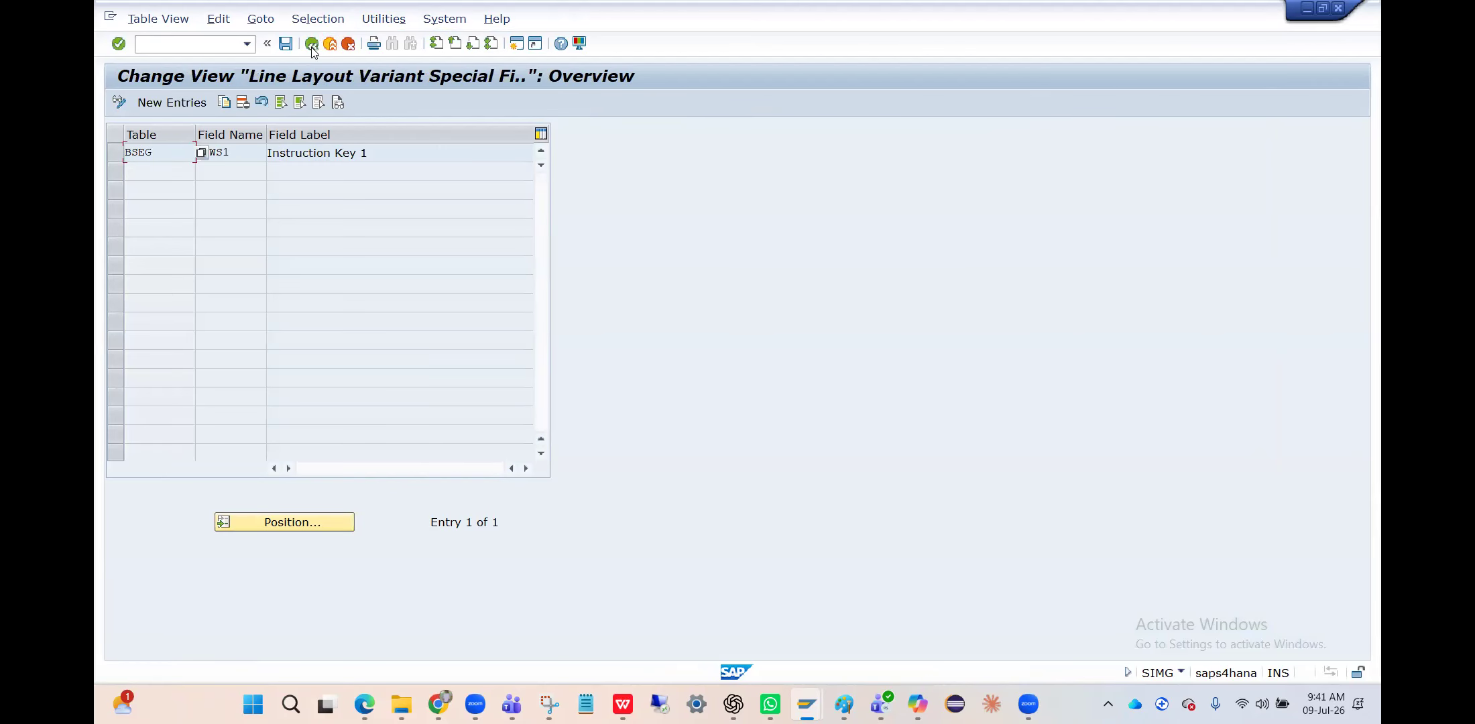
pyautogui.click(312, 48)
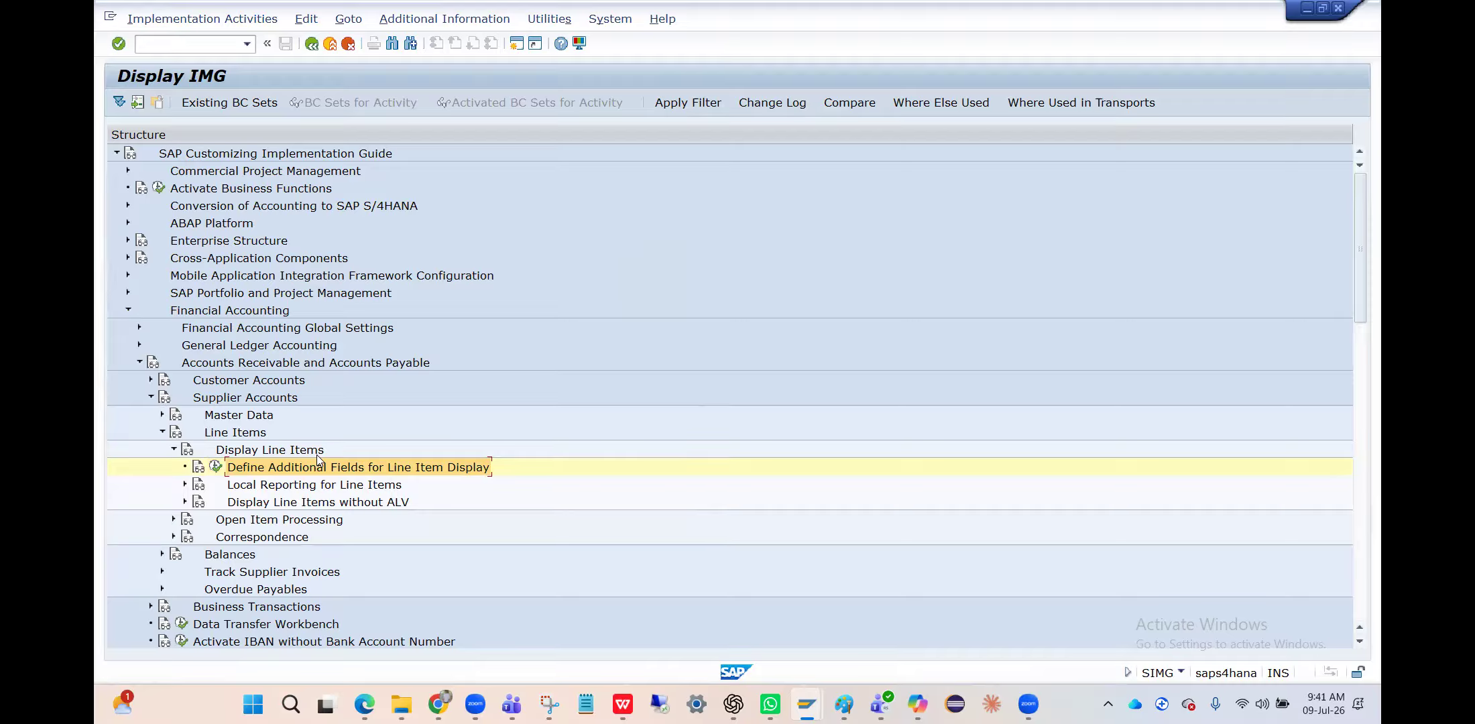
pyautogui.click(215, 467)
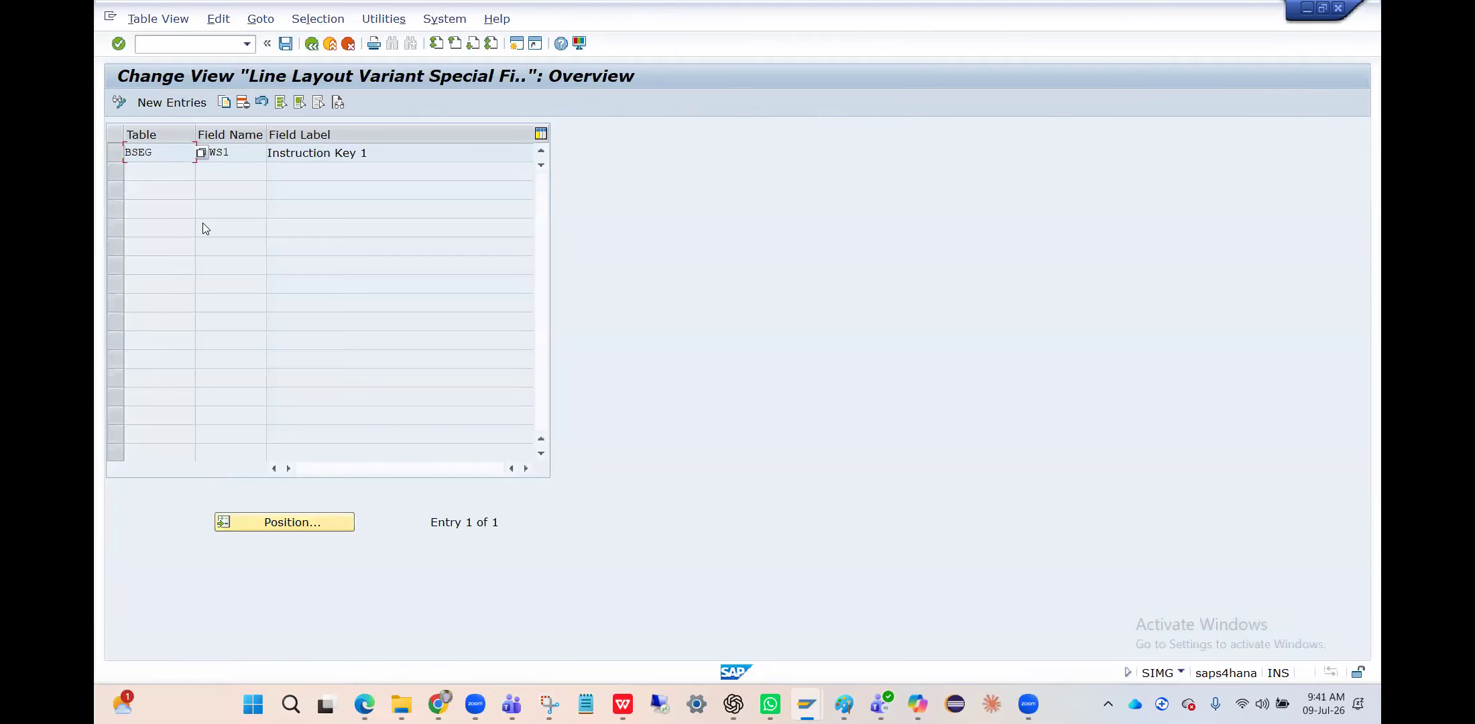
pyautogui.click(319, 154)
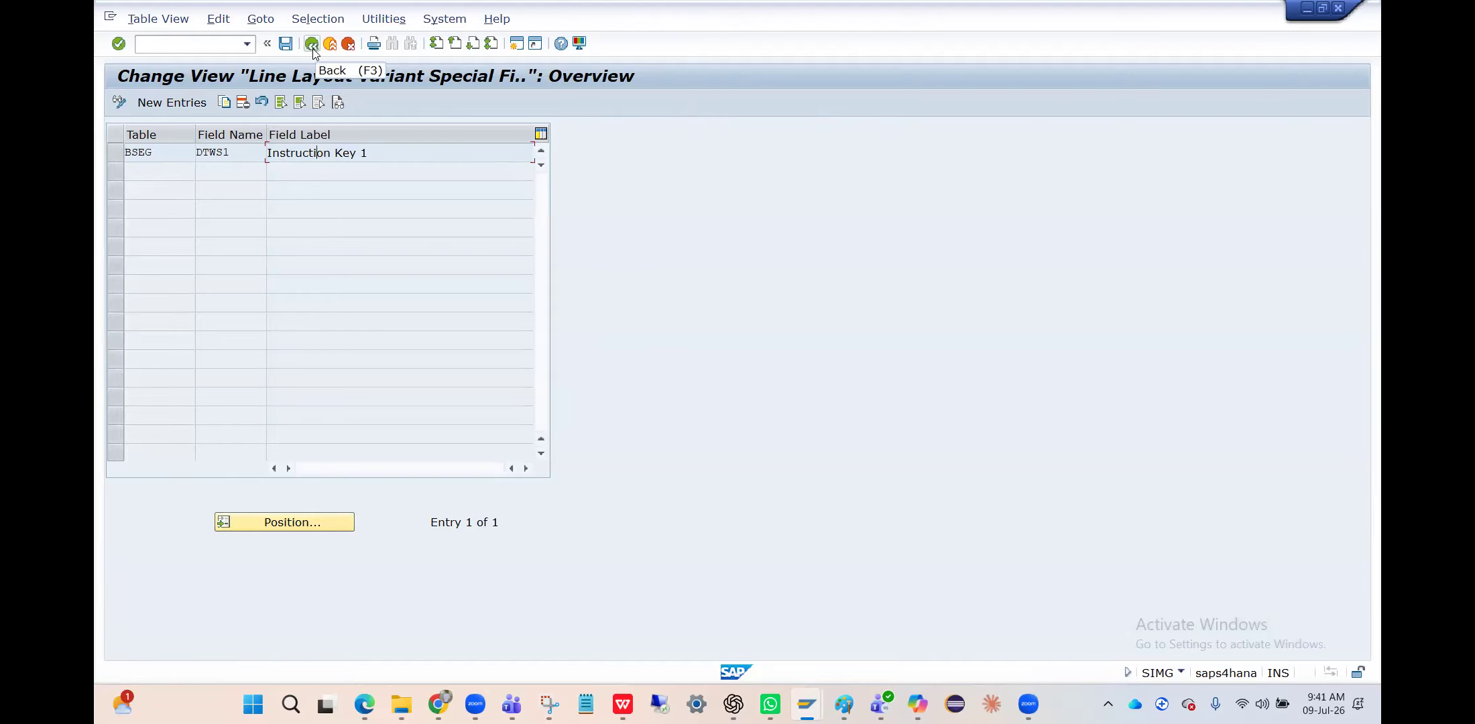
pyautogui.click(313, 46)
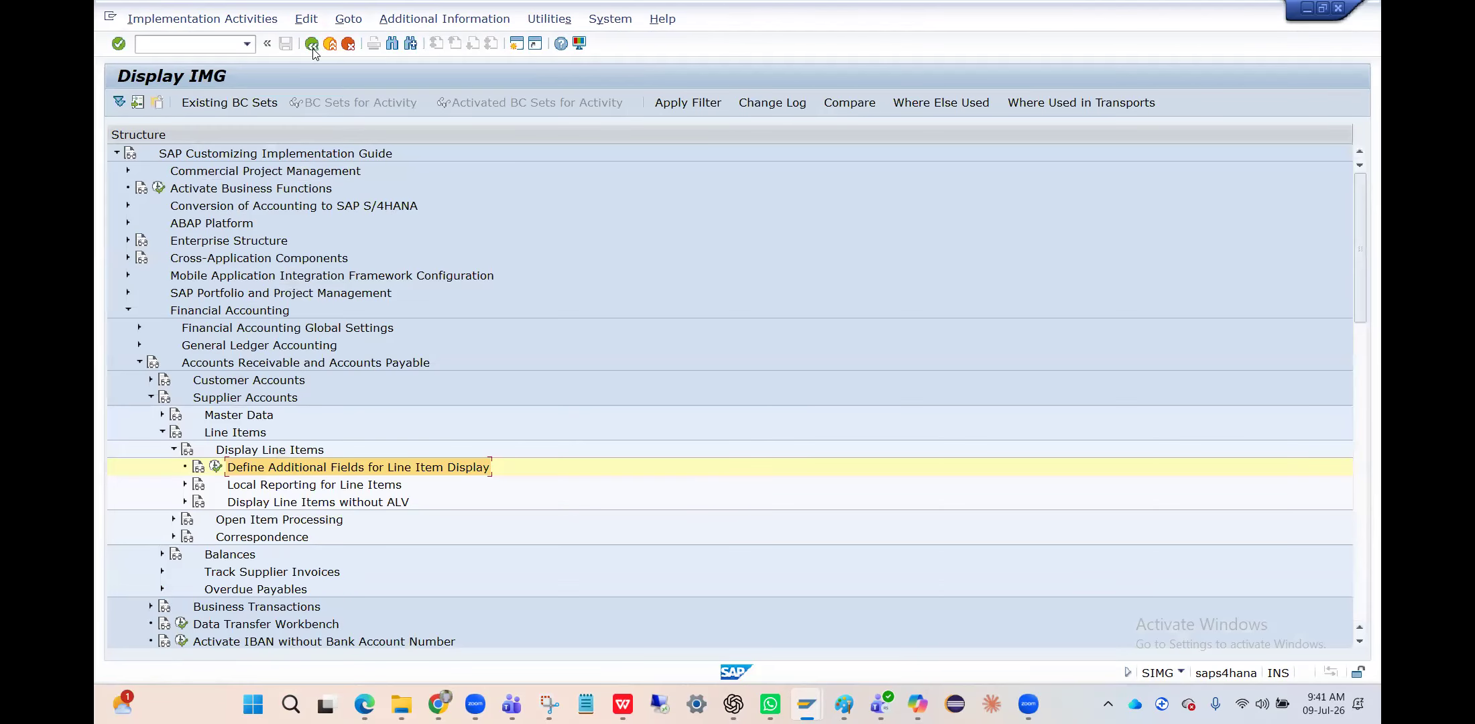
# - Switch to the other SAP session showing Maintain Field Status Group
pyautogui.hotkey('alt', 'Tab')
pyautogui.hotkey('alt', 'Tab')
pyautogui.hotkey('alt', 'Tab')
pyautogui.hotkey('alt', 'Tab')
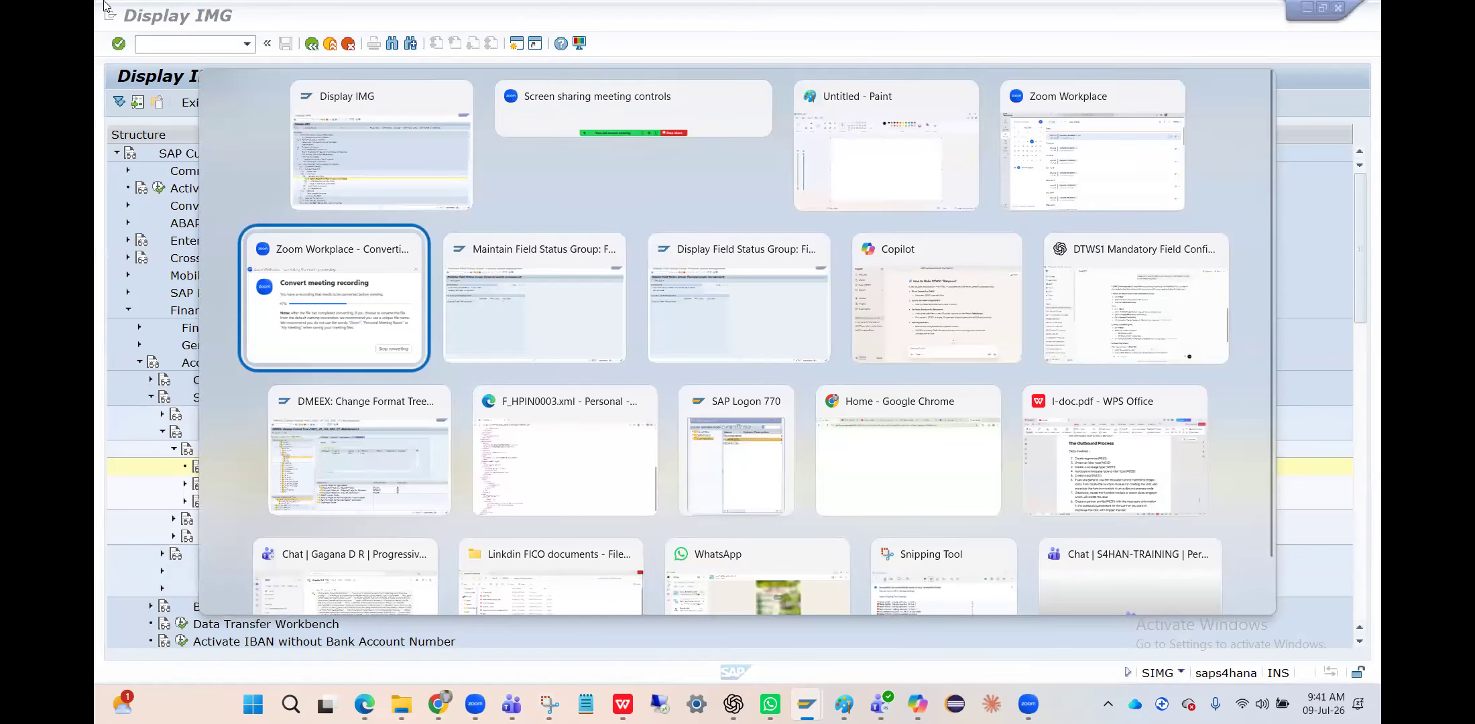
pyautogui.hotkey('alt', 'Tab')
pyautogui.write('/n')
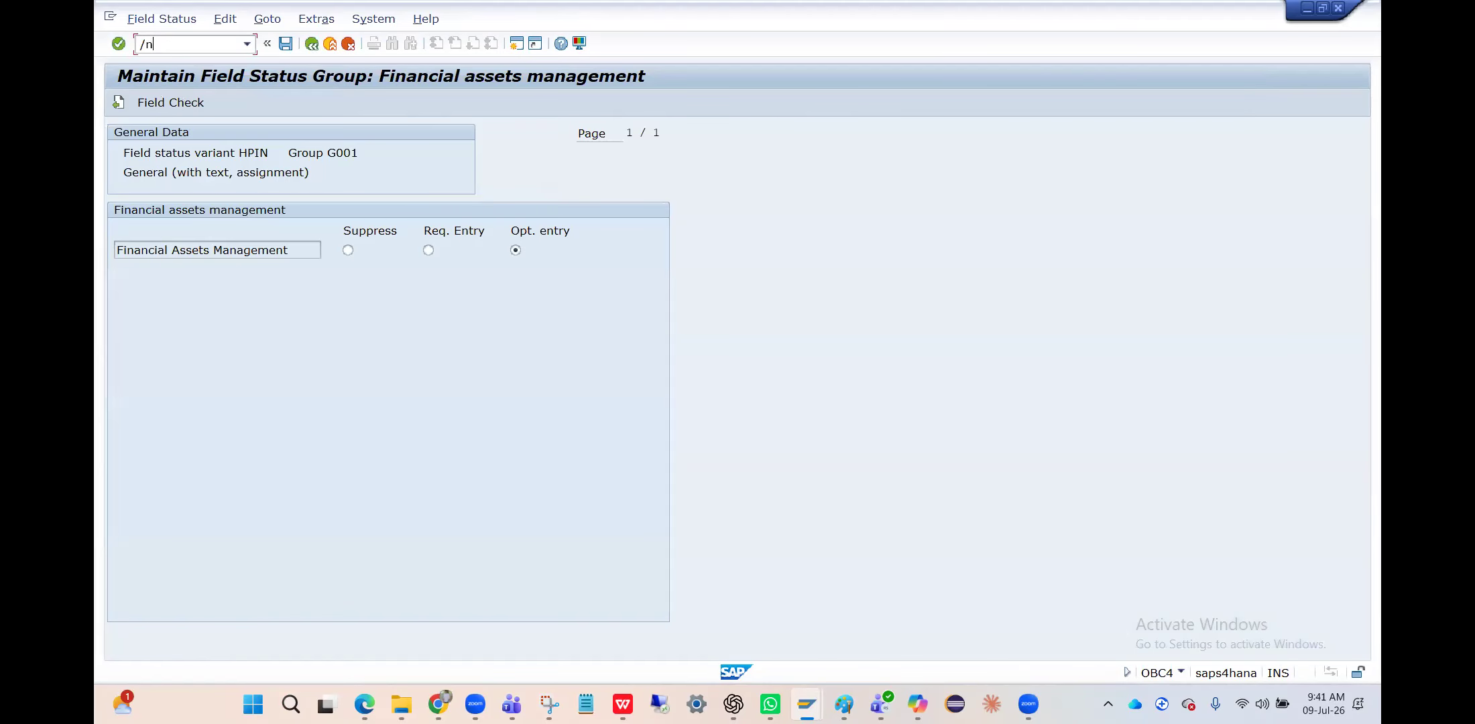
pyautogui.write('OBC4')
pyautogui.press('Return')
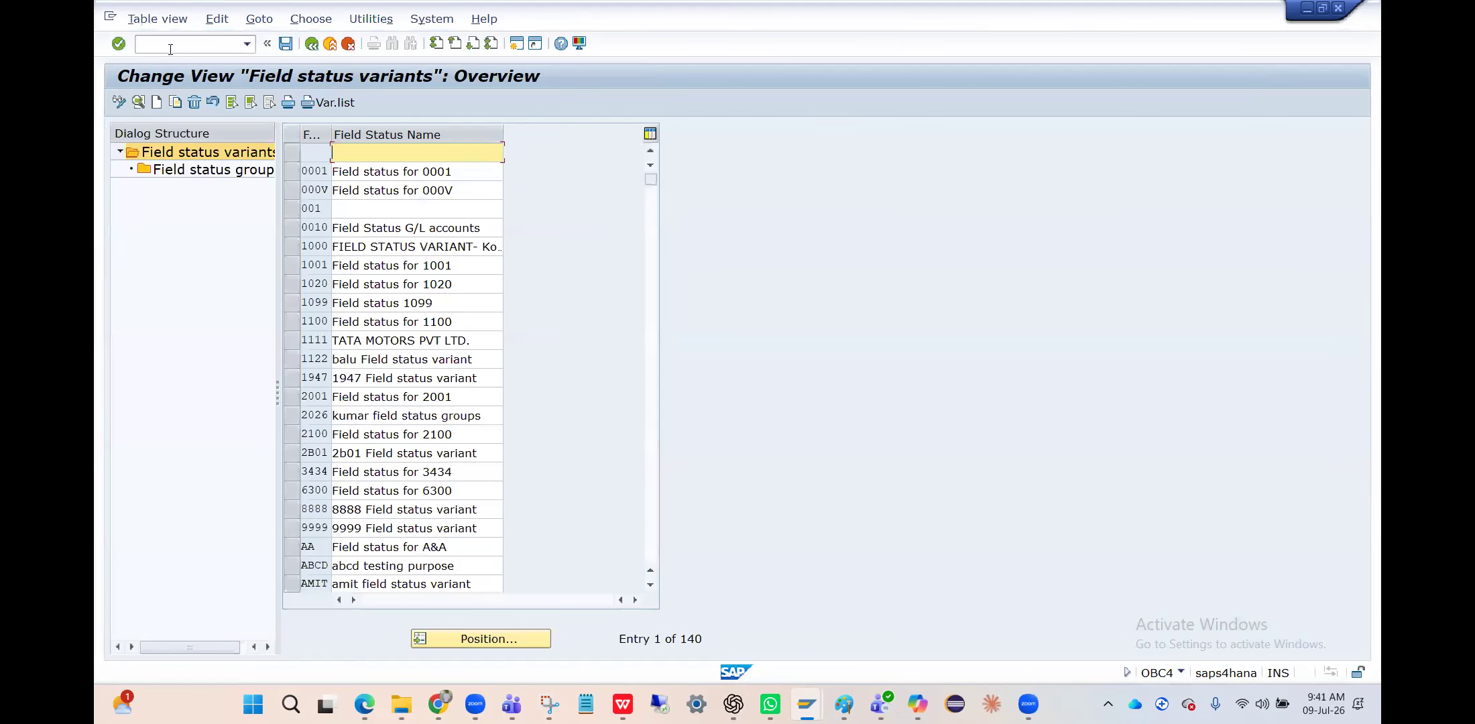
pyautogui.click(170, 48)
pyautogui.write('/nOBC3')
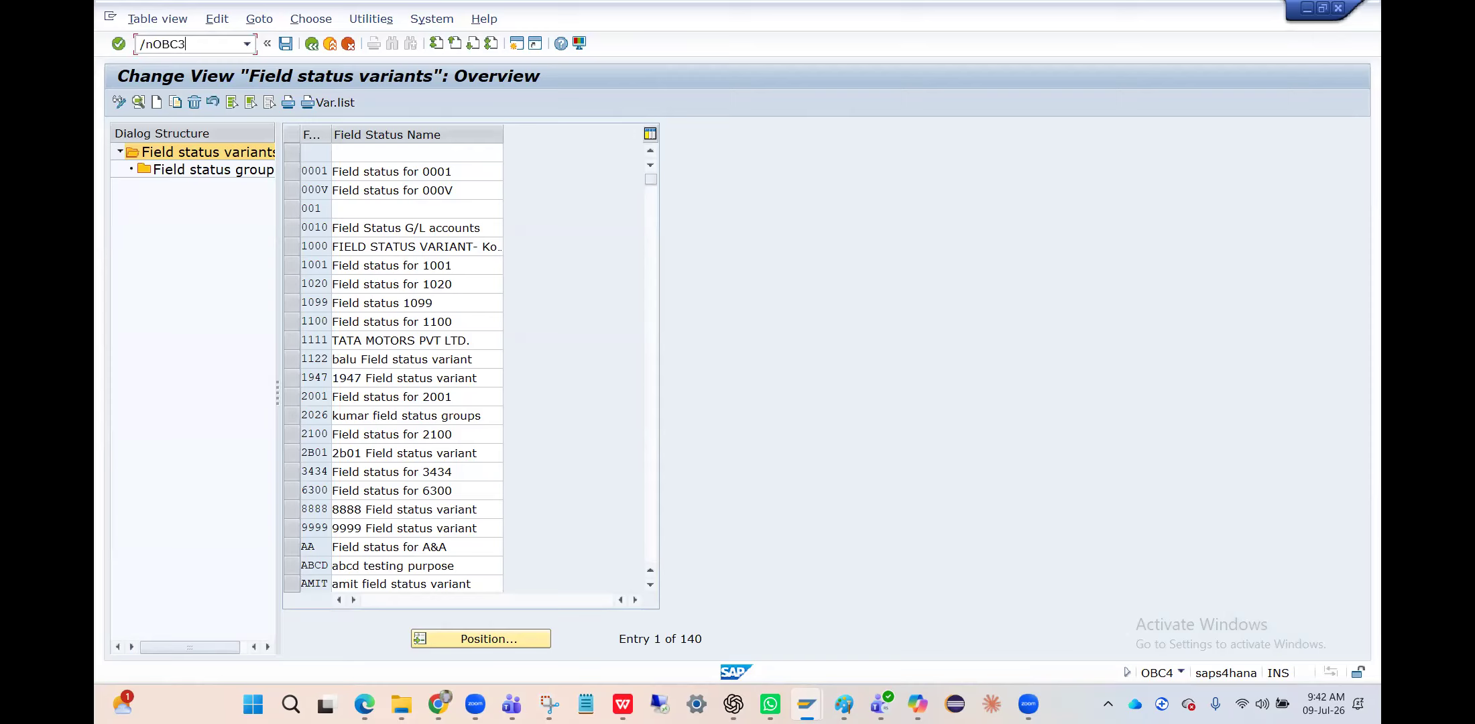
pyautogui.press('Return')
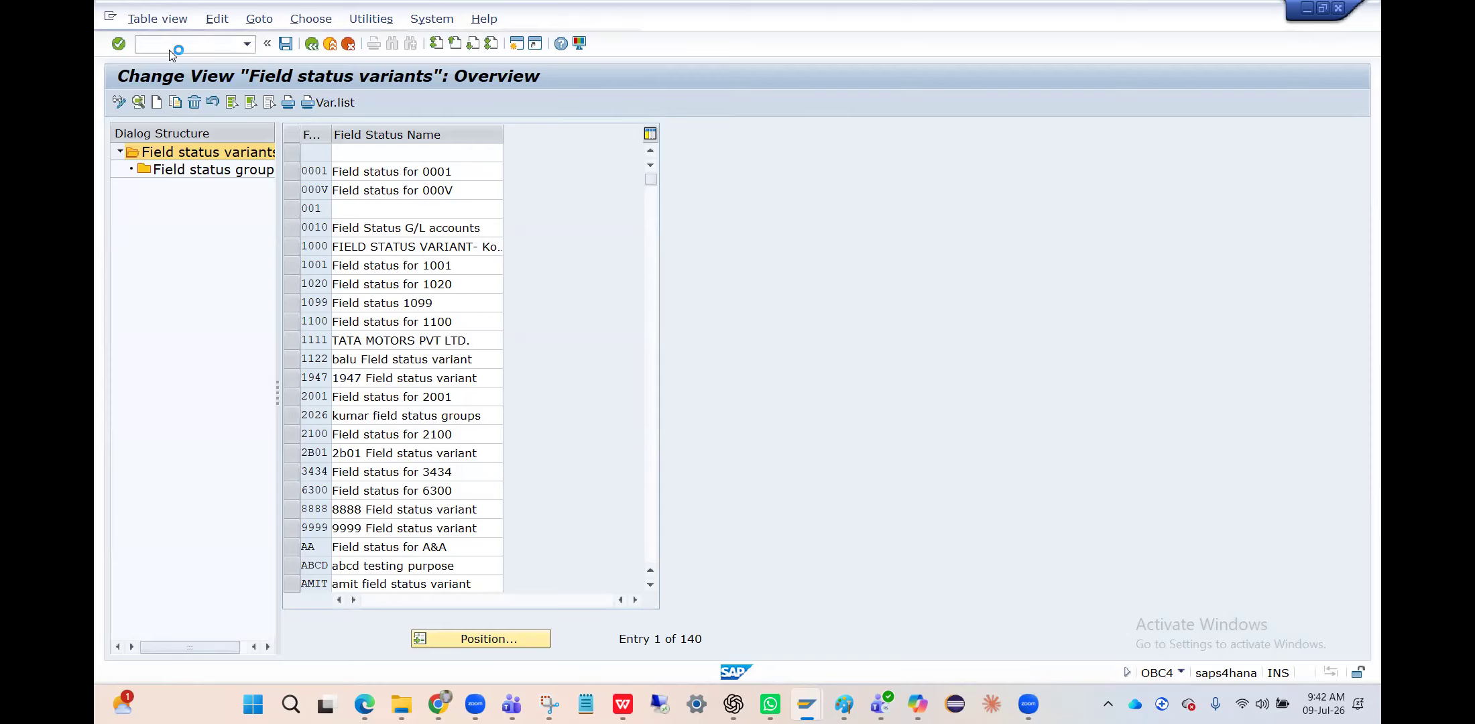
# - Open the vendor account groups in transaction OBD3
pyautogui.click(170, 49)
pyautogui.write('/nOBD3')
pyautogui.press('Return')
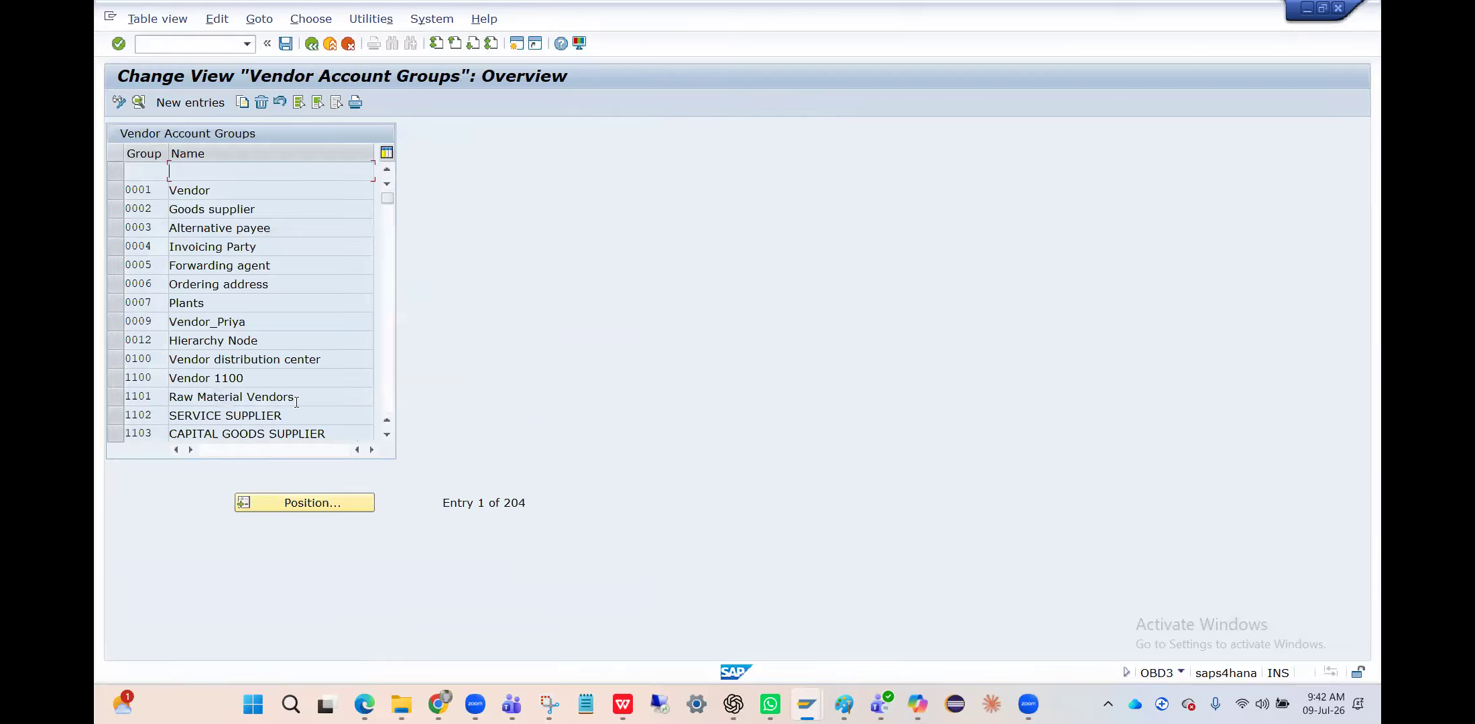
# - Position the vendor account group list at HPIN and open the details of that group
pyautogui.click(304, 501)
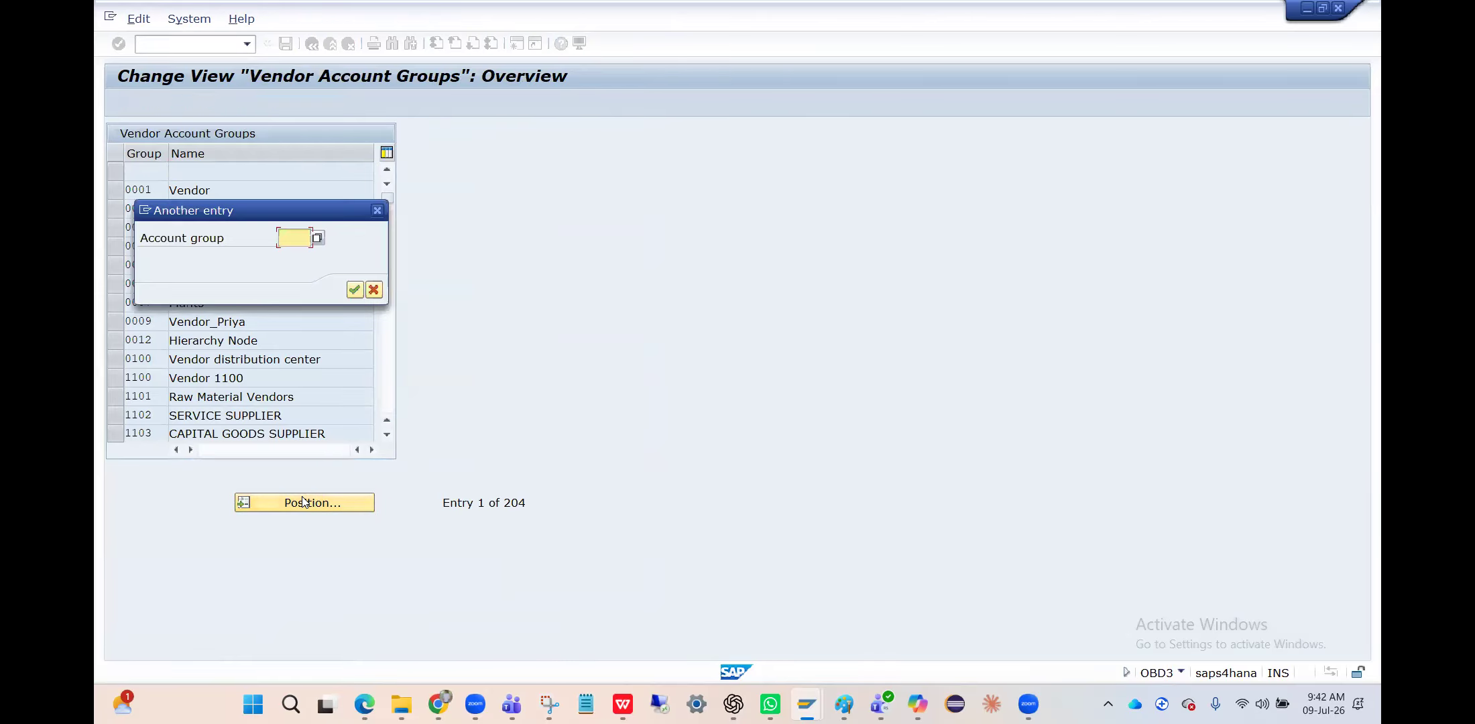
pyautogui.press('Down')
pyautogui.press('Return')
pyautogui.press('Return')
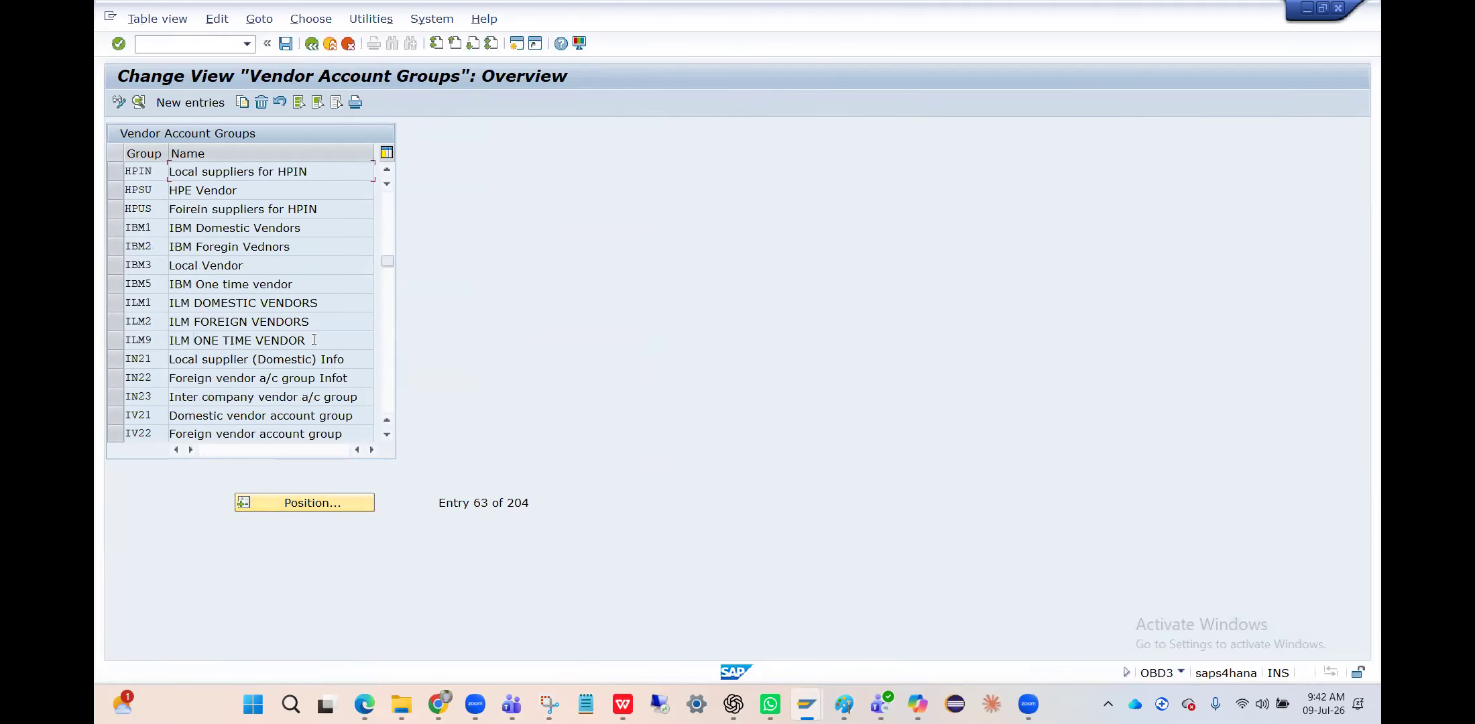
pyautogui.click(115, 171)
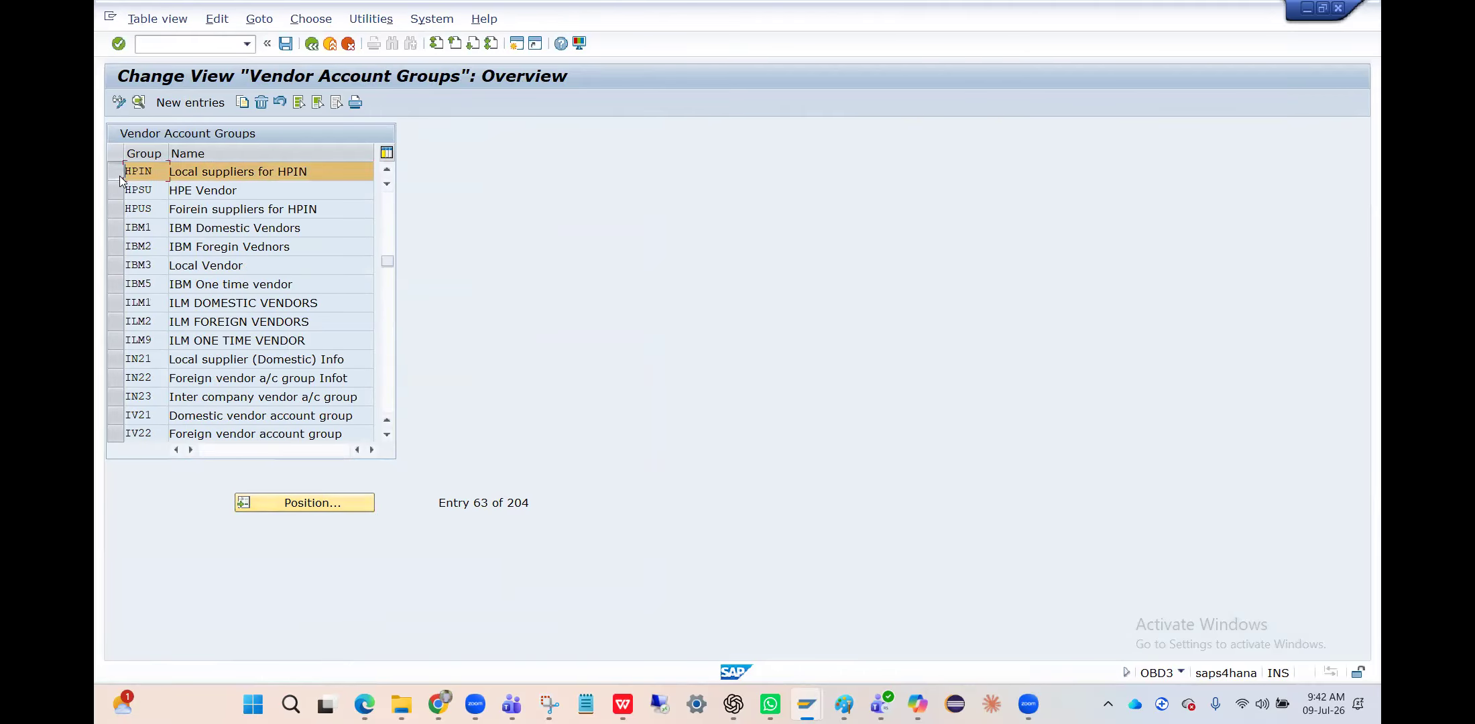
pyautogui.doubleClick(156, 174)
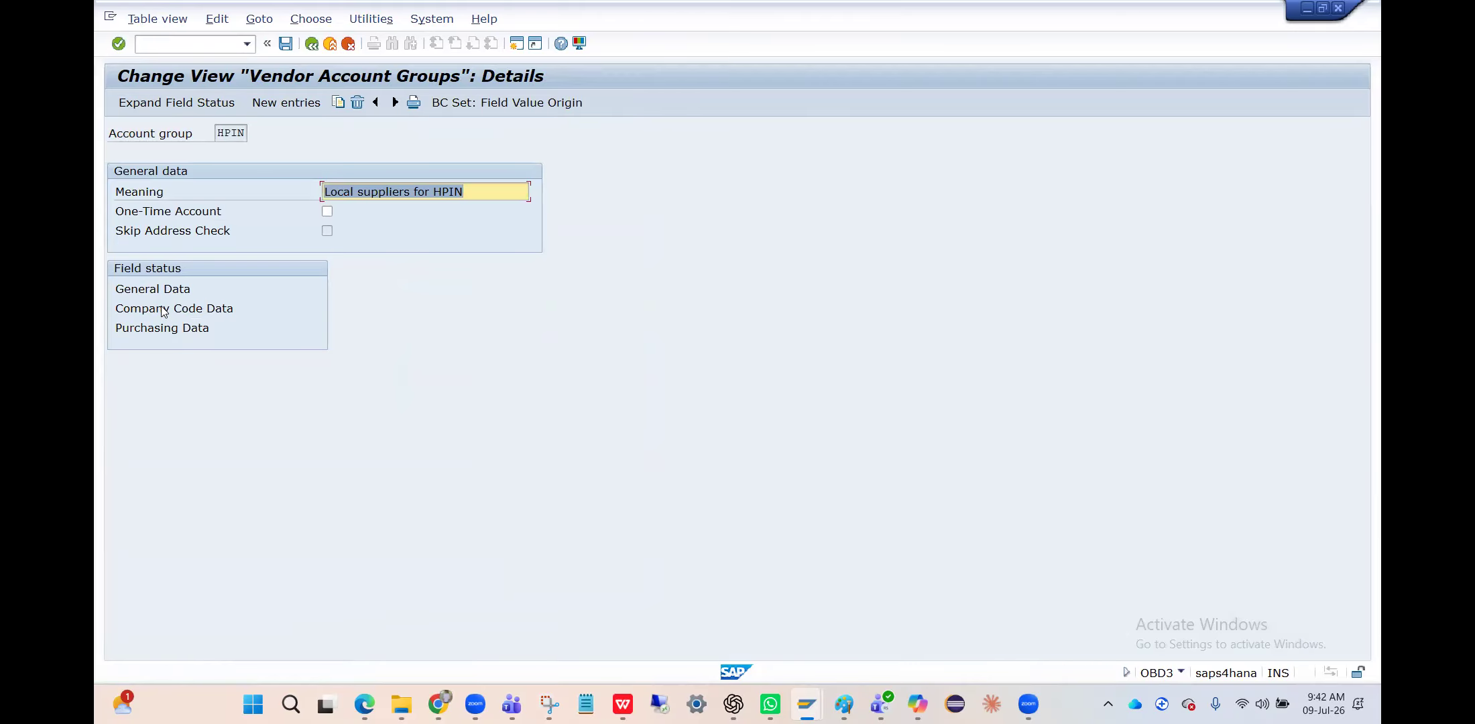
# - Examine the General Data field status of account group HPIN in the Payment transactions and Contact person subgroups
pyautogui.click(161, 294)
pyautogui.doubleClick(163, 295)
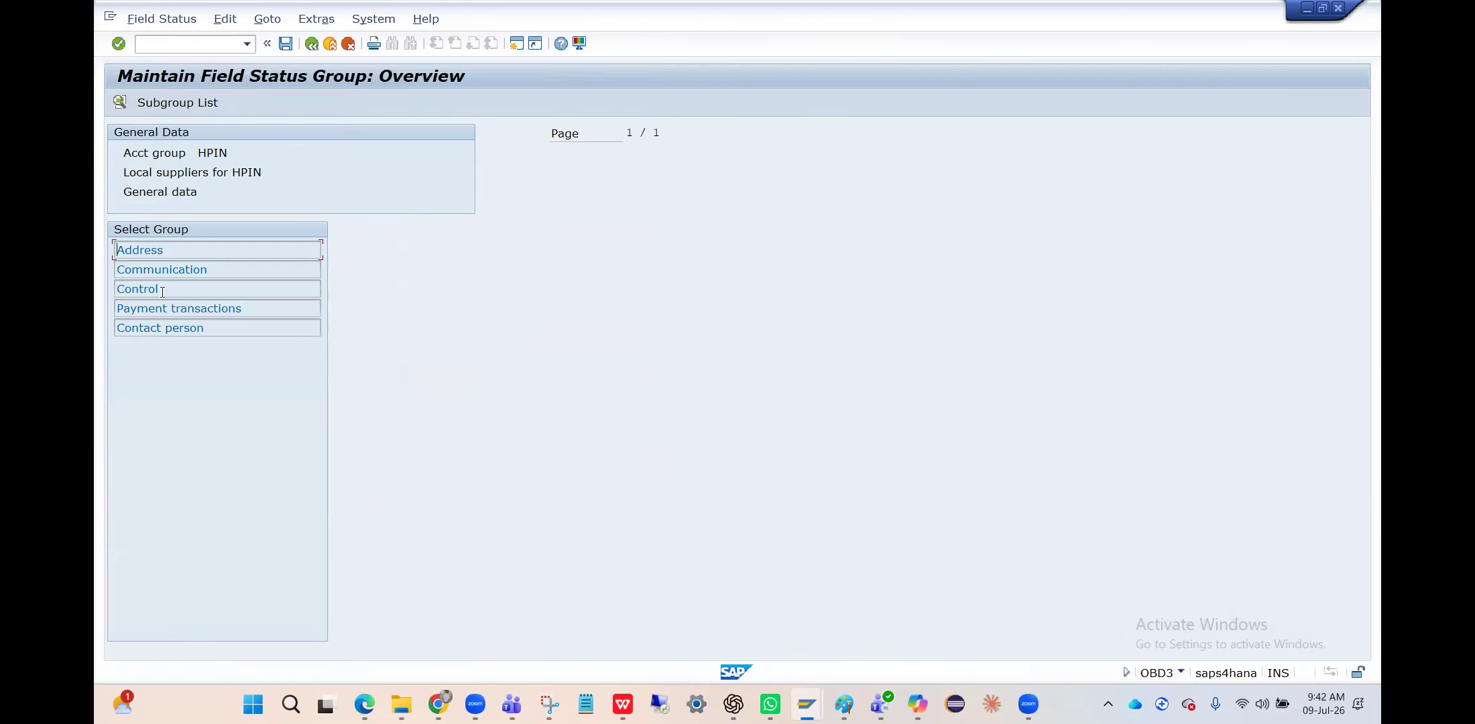
pyautogui.click(166, 308)
pyautogui.doubleClick(165, 307)
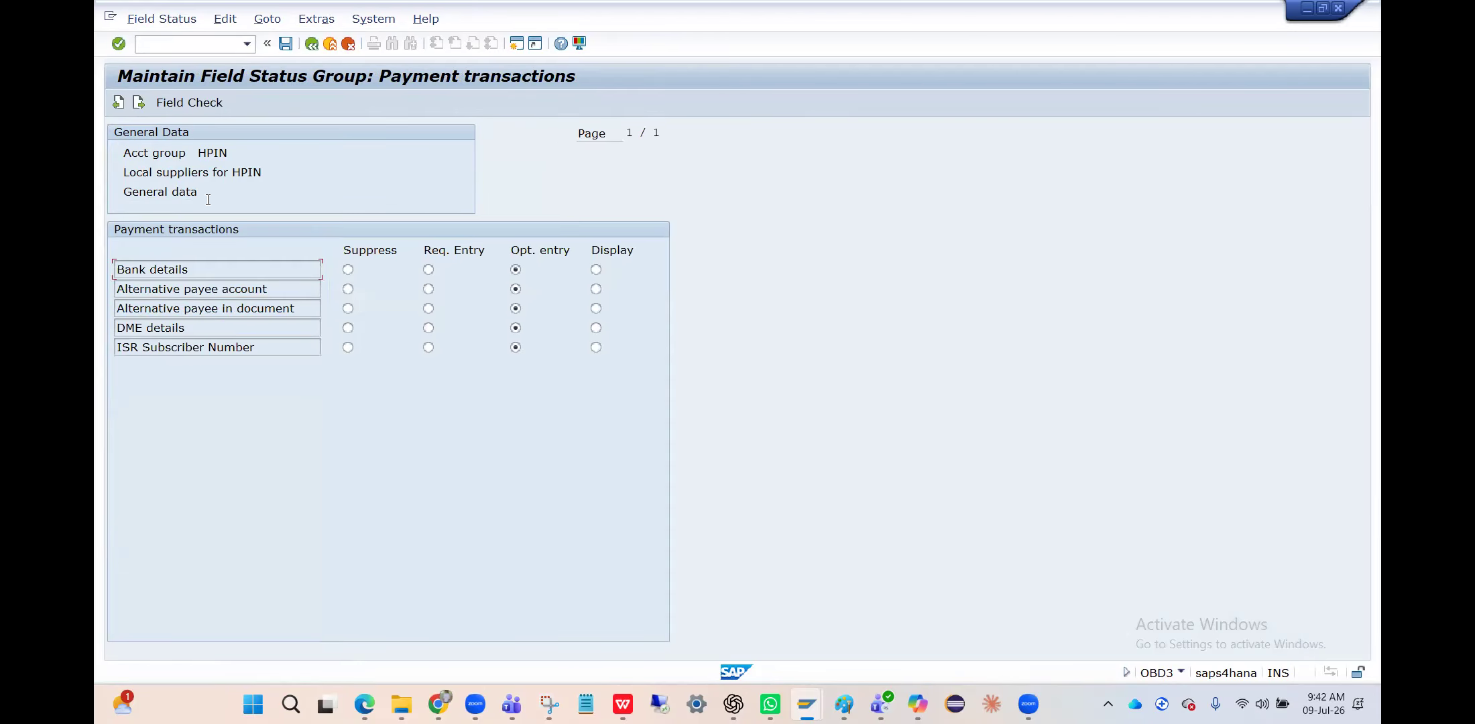
pyautogui.click(139, 103)
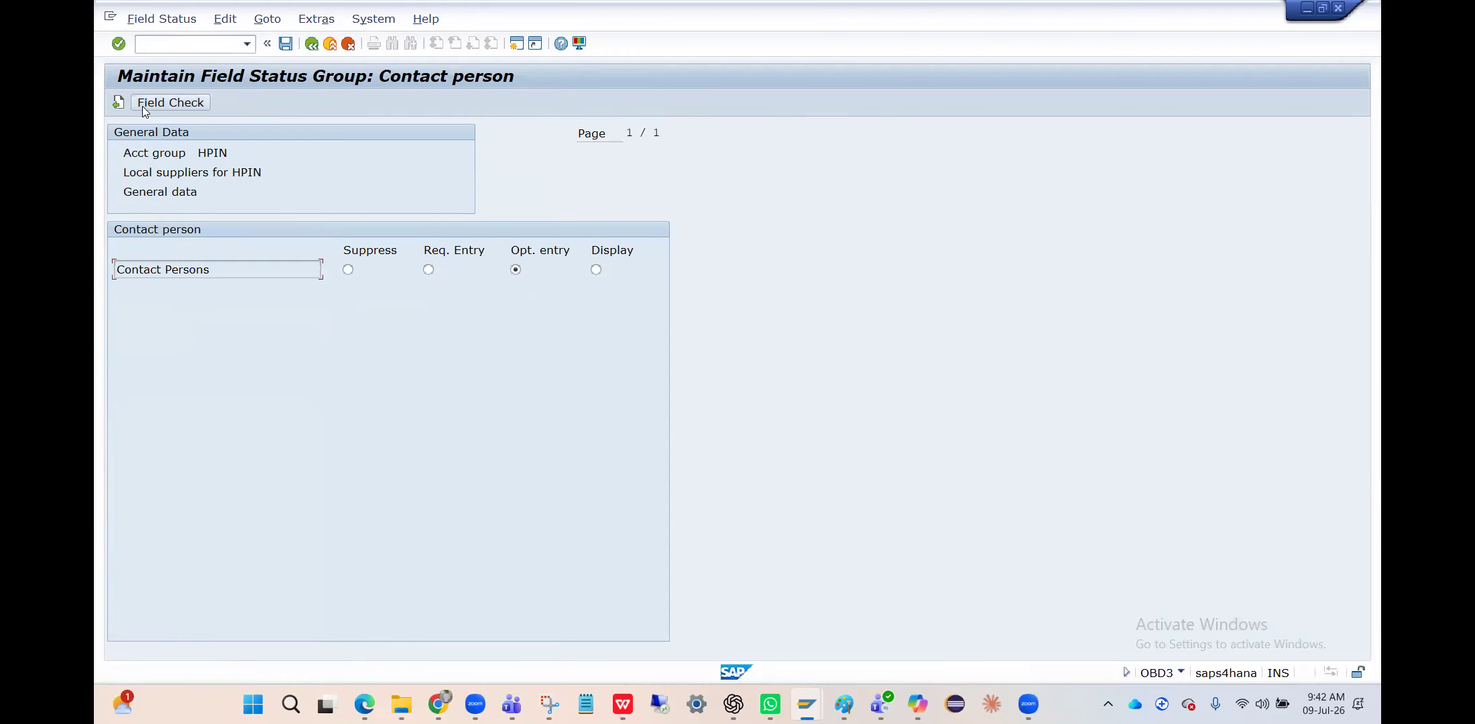
# - Inspect the field check for Contact Persons and return to the details of vendor account group HPIN
pyautogui.click(141, 106)
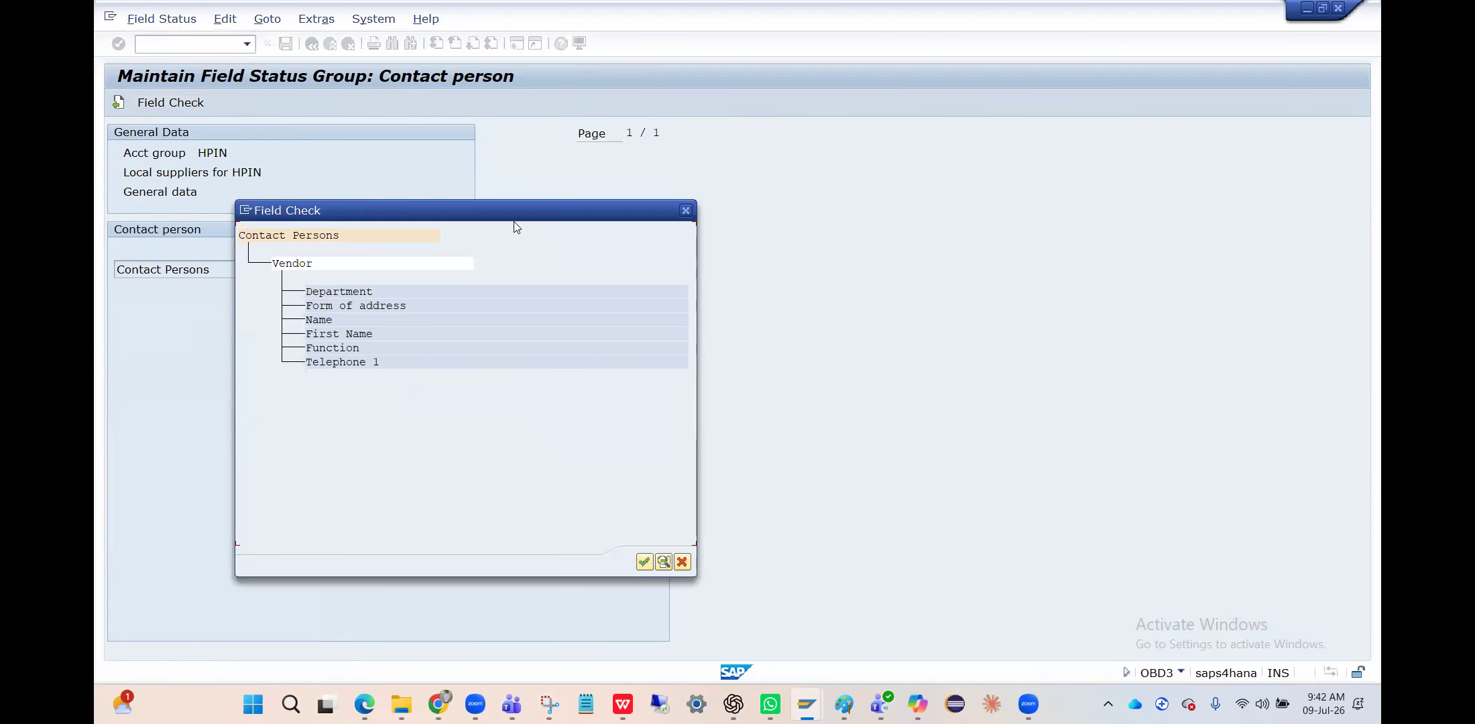
pyautogui.click(686, 209)
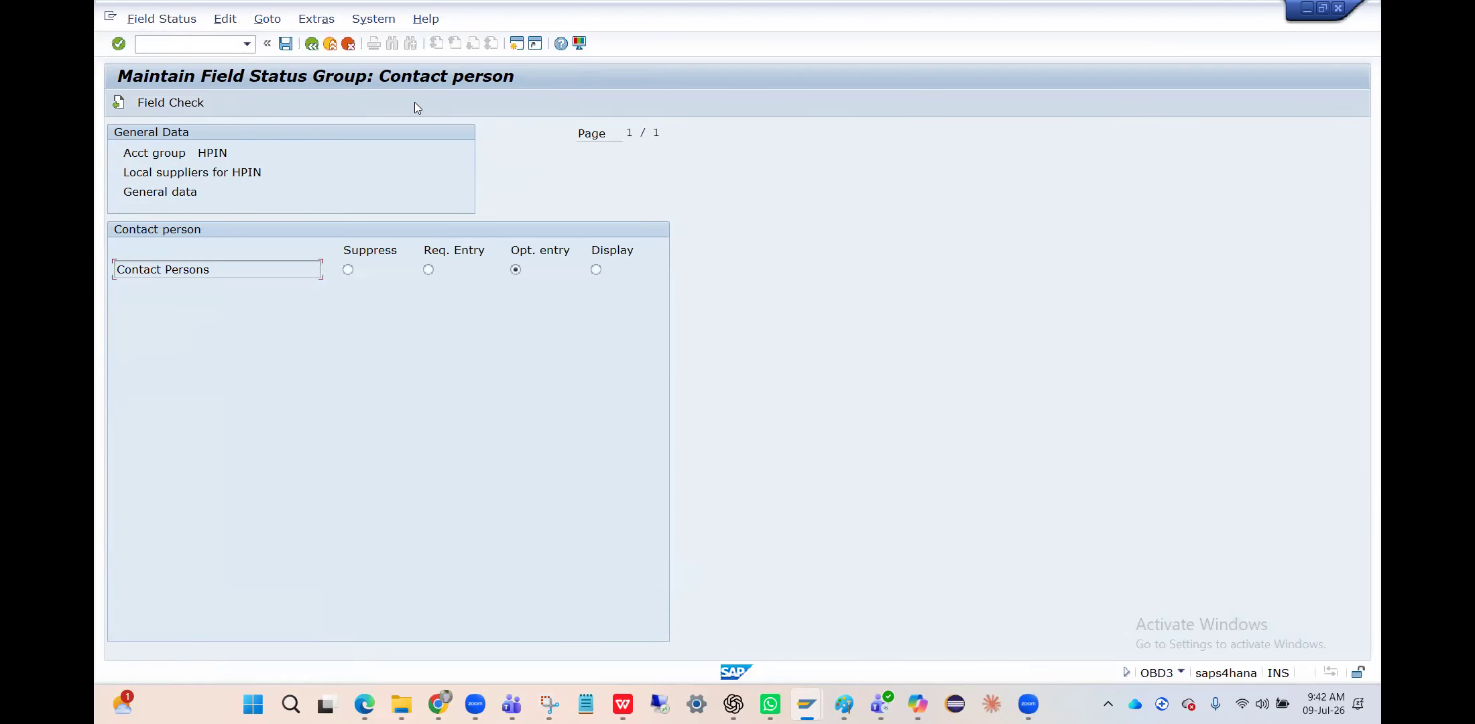
pyautogui.click(311, 44)
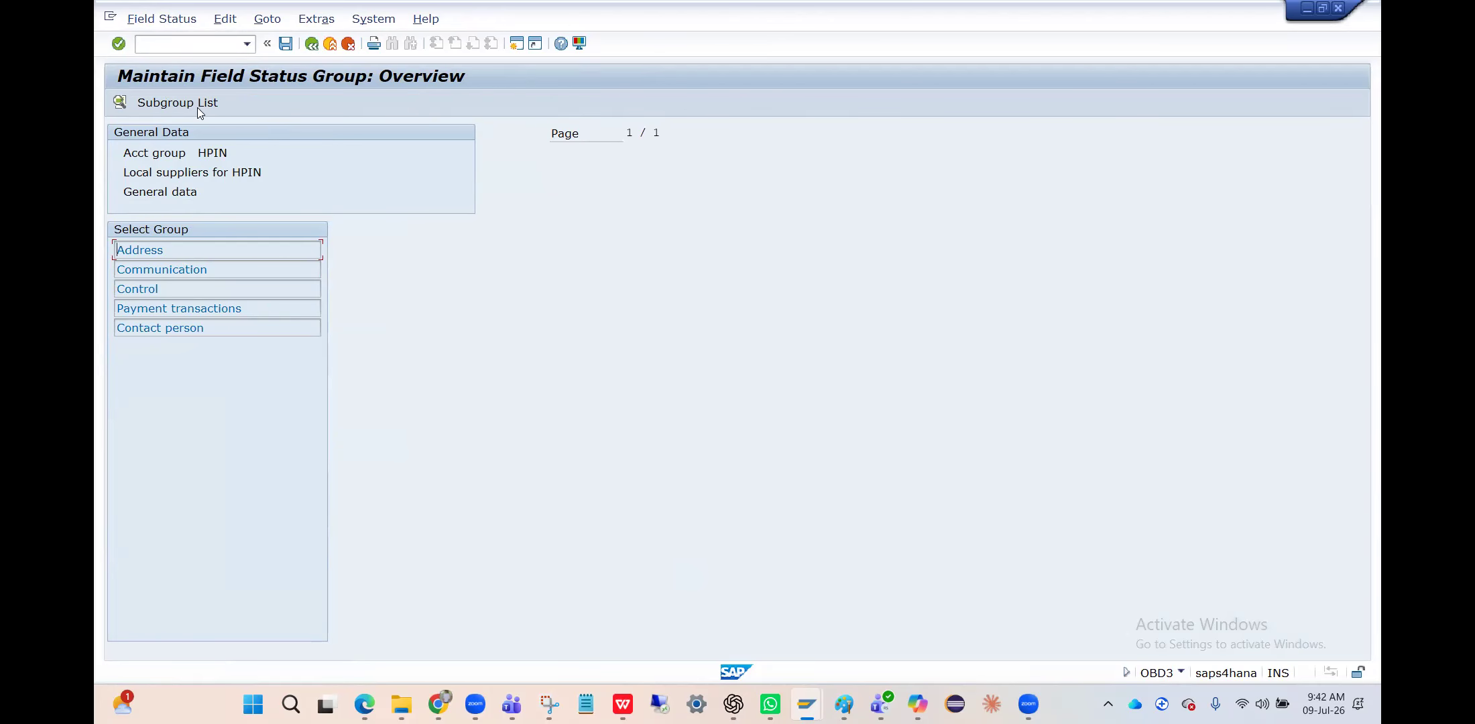
pyautogui.click(310, 46)
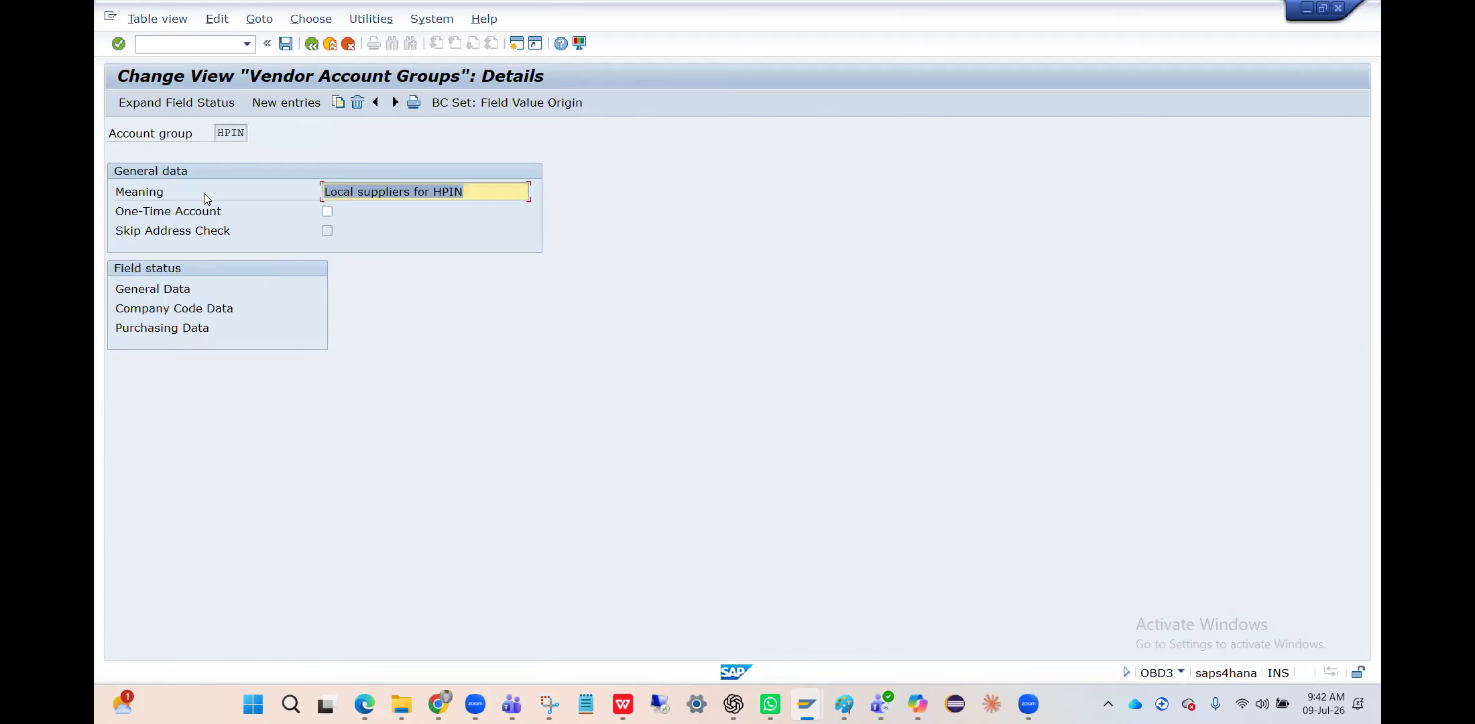
# - Examine the Payment transactions subgroup in the Company Code Data field status of account group HPIN, and return to the group details
pyautogui.doubleClick(162, 309)
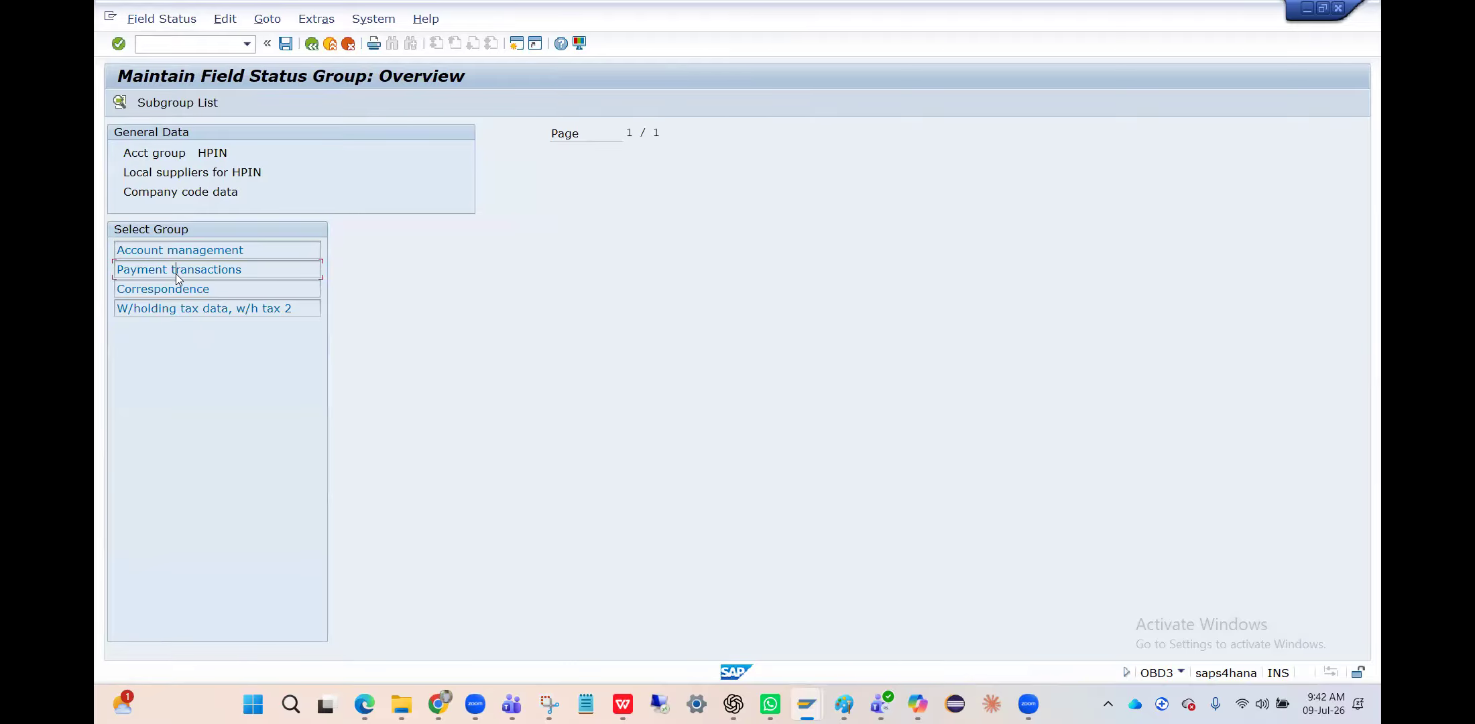
pyautogui.doubleClick(177, 271)
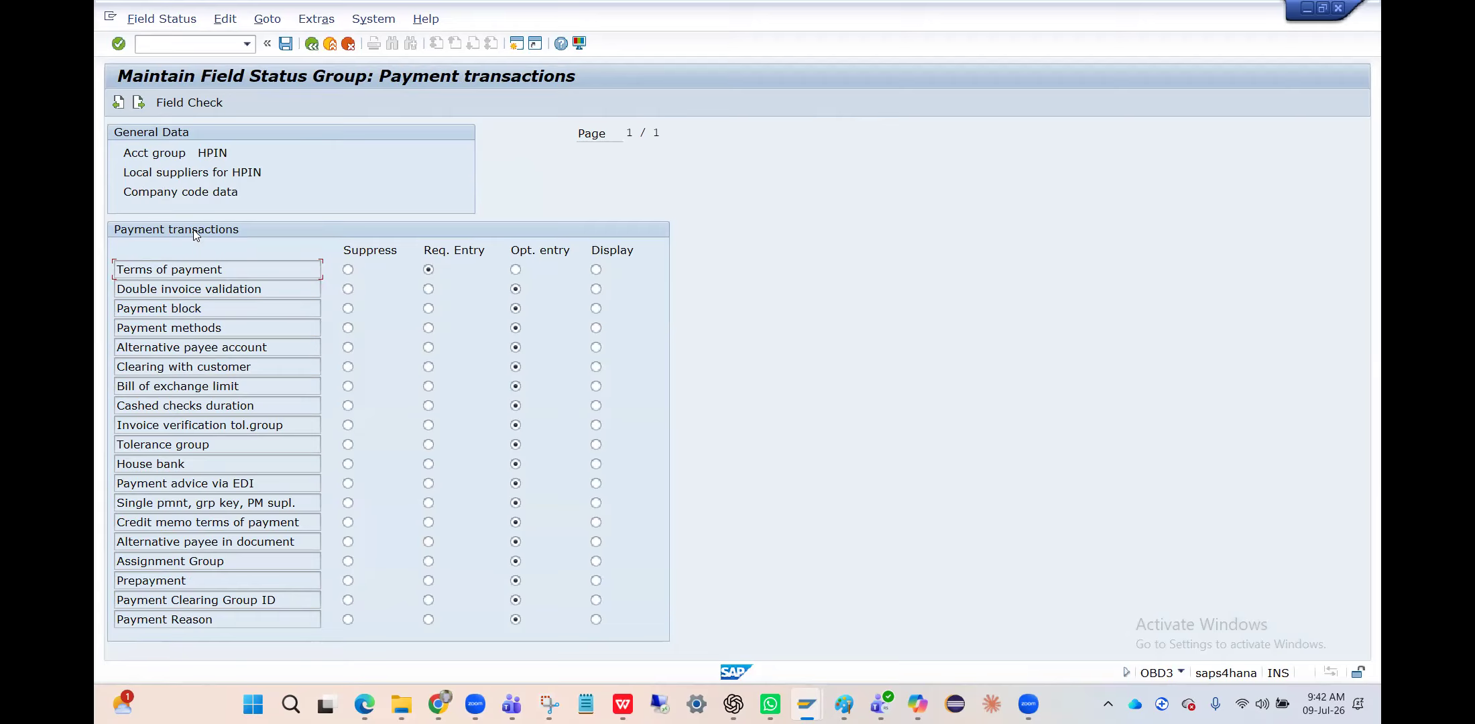
pyautogui.click(312, 45)
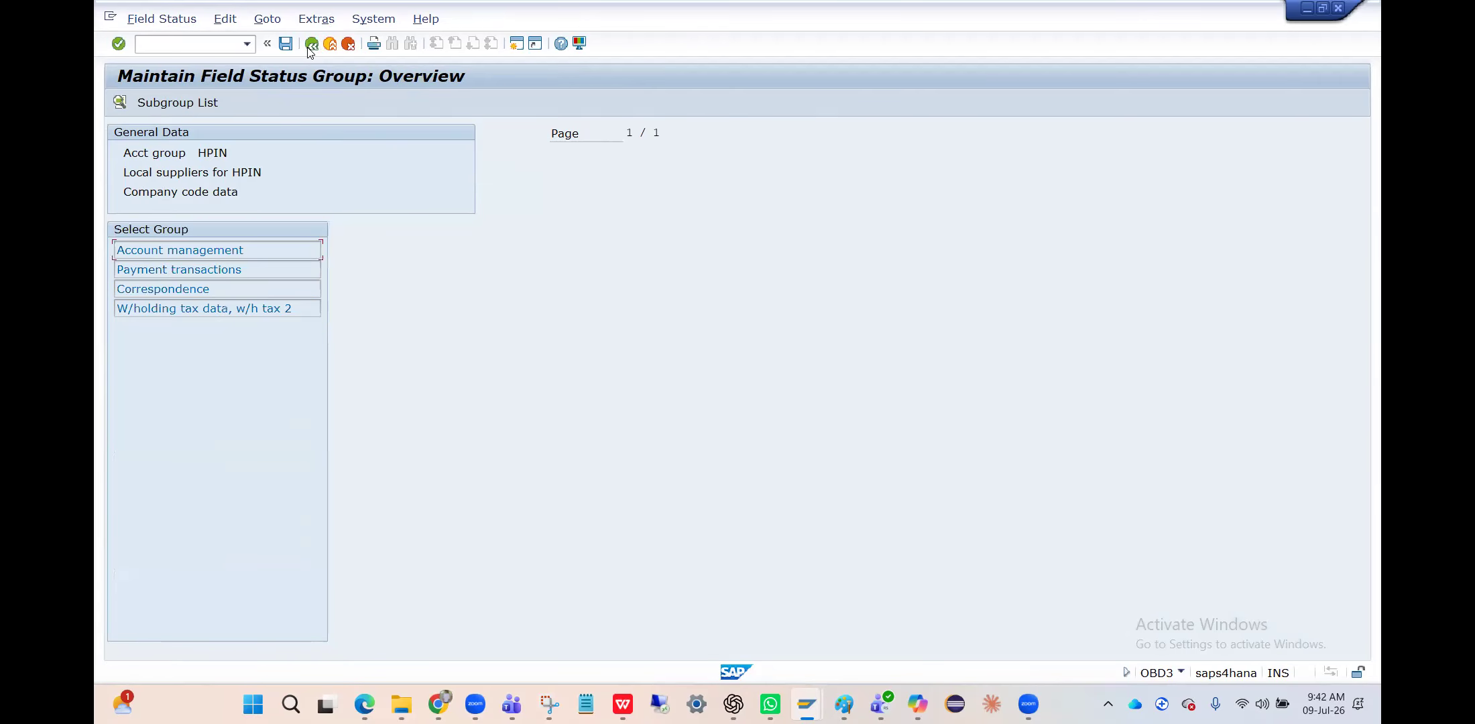
pyautogui.click(312, 44)
# - Open the field status variants in transaction OBC4
pyautogui.click(191, 43)
pyautogui.write('/nO')
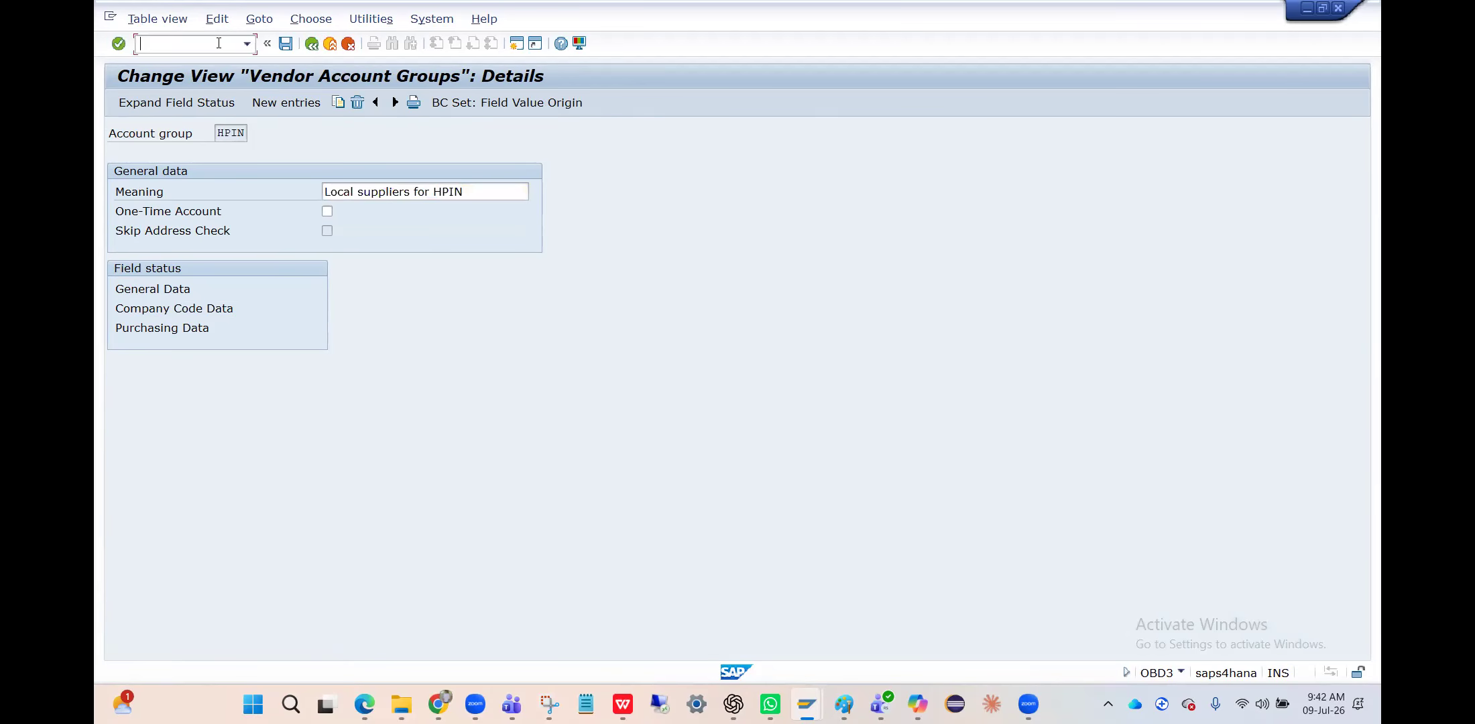
pyautogui.write('BC')
pyautogui.press('Return')
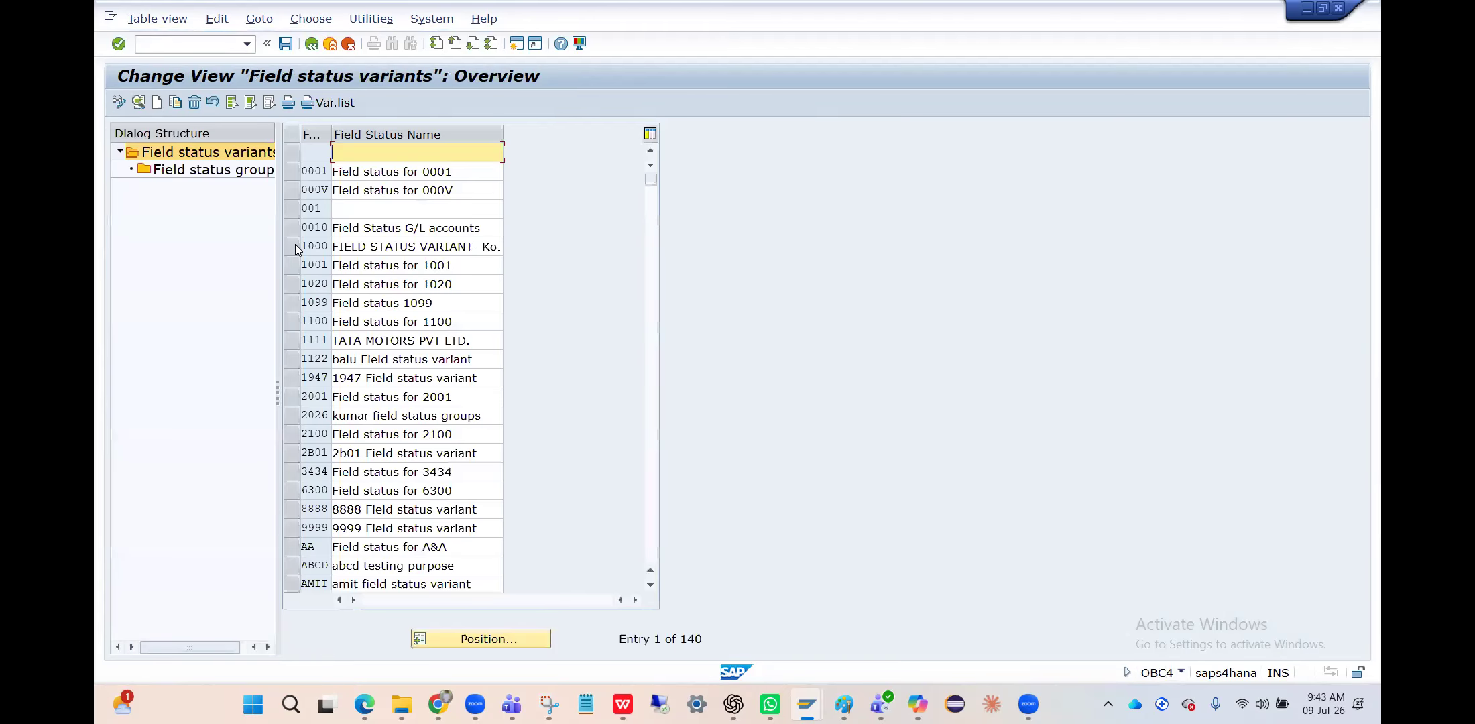
# - Position the field status variant list at HPIN and open the field status groups of that variant
pyautogui.click(488, 638)
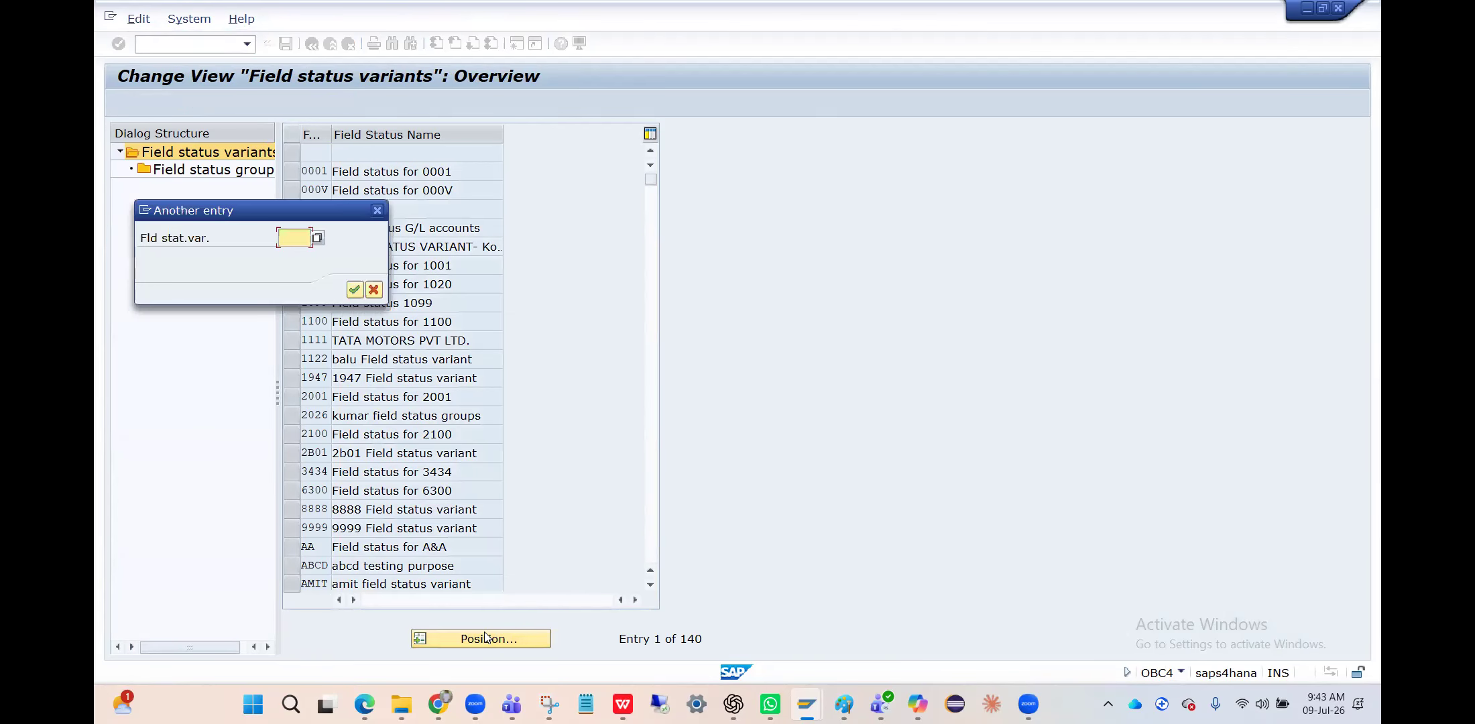
pyautogui.write('HPIN')
pyautogui.press('Return')
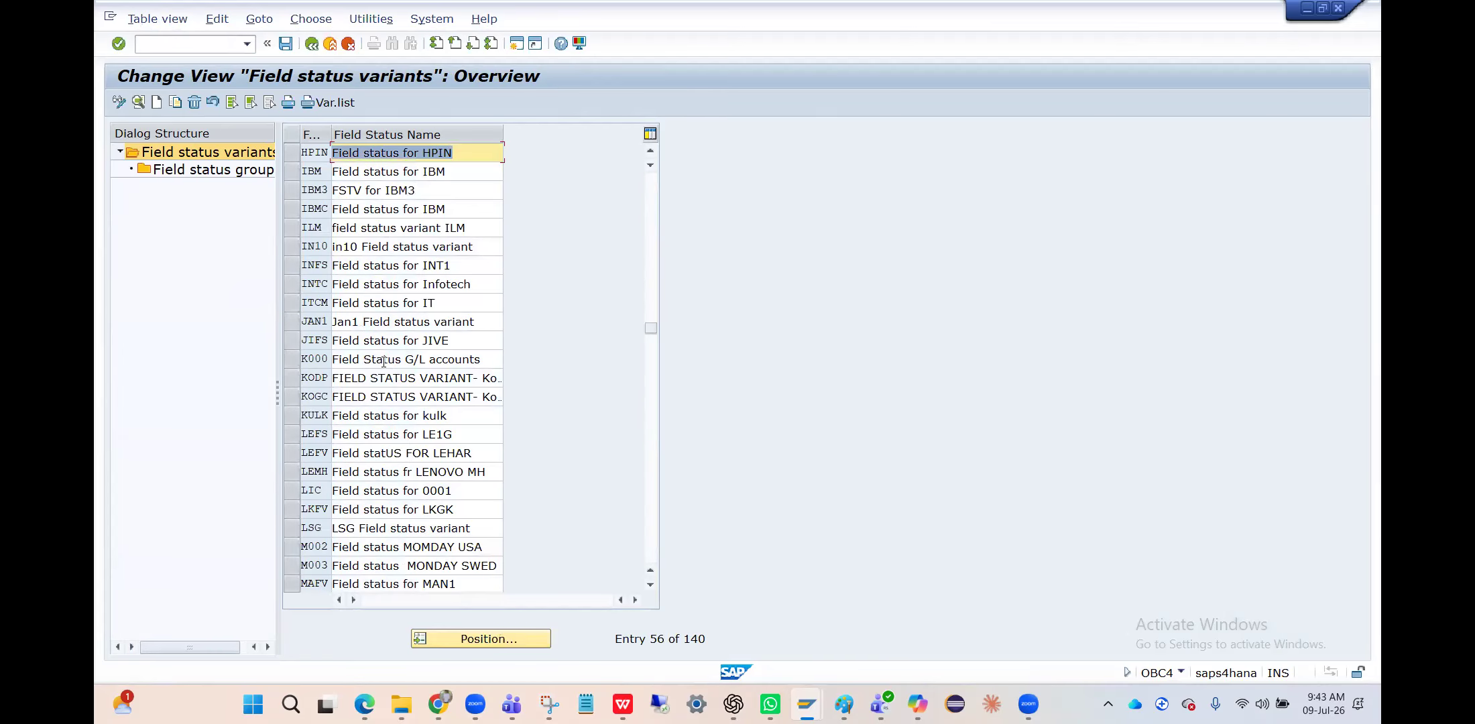
pyautogui.click(292, 153)
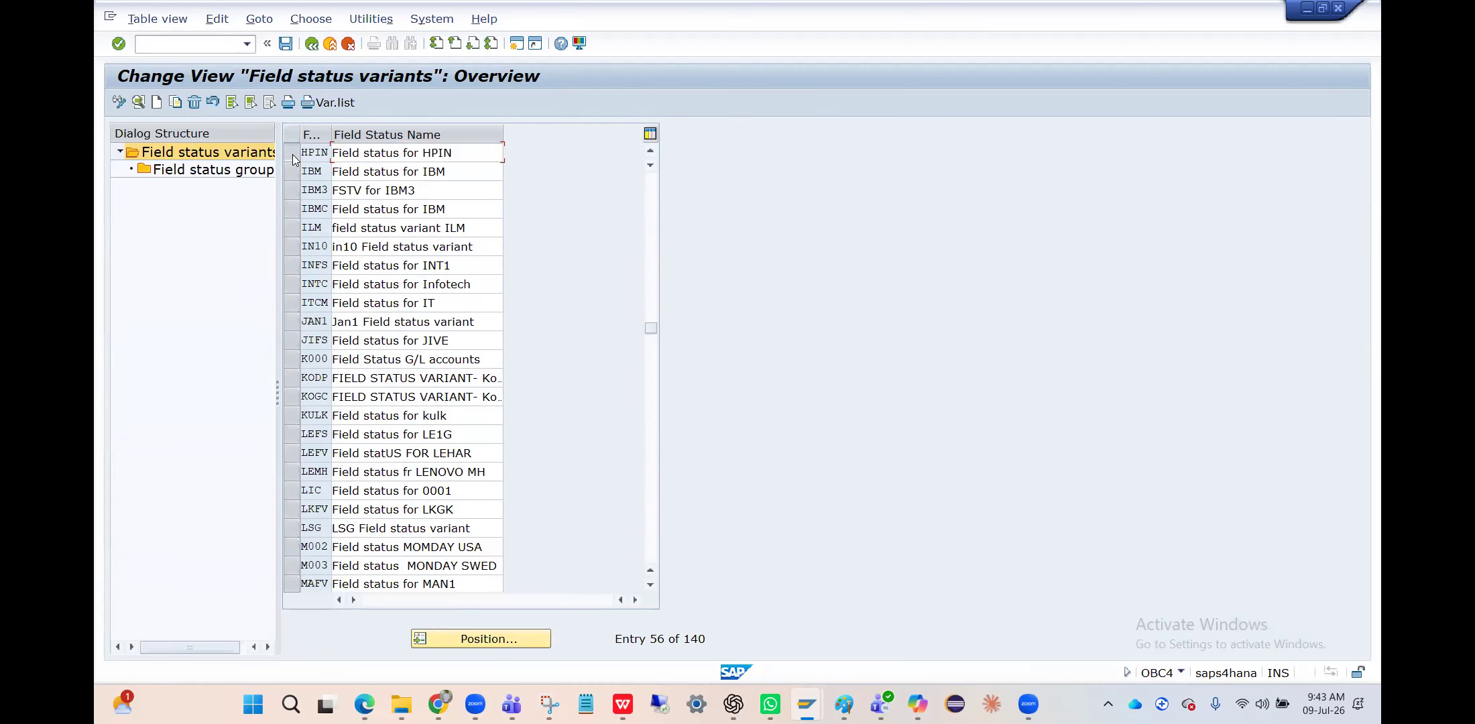
pyautogui.doubleClick(212, 172)
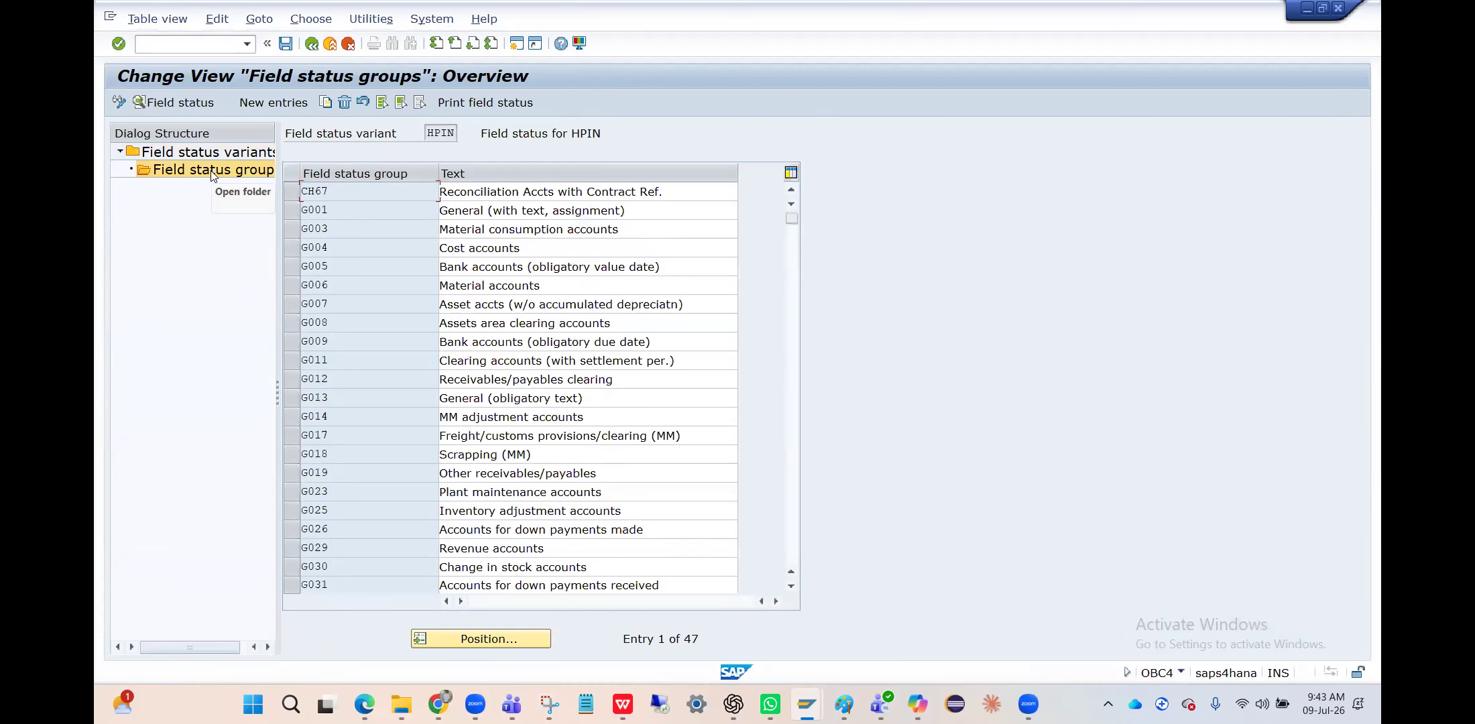
# - Examine the Payment transactions field status of group G001 in variant HPIN and return to the group list
pyautogui.doubleClick(345, 208)
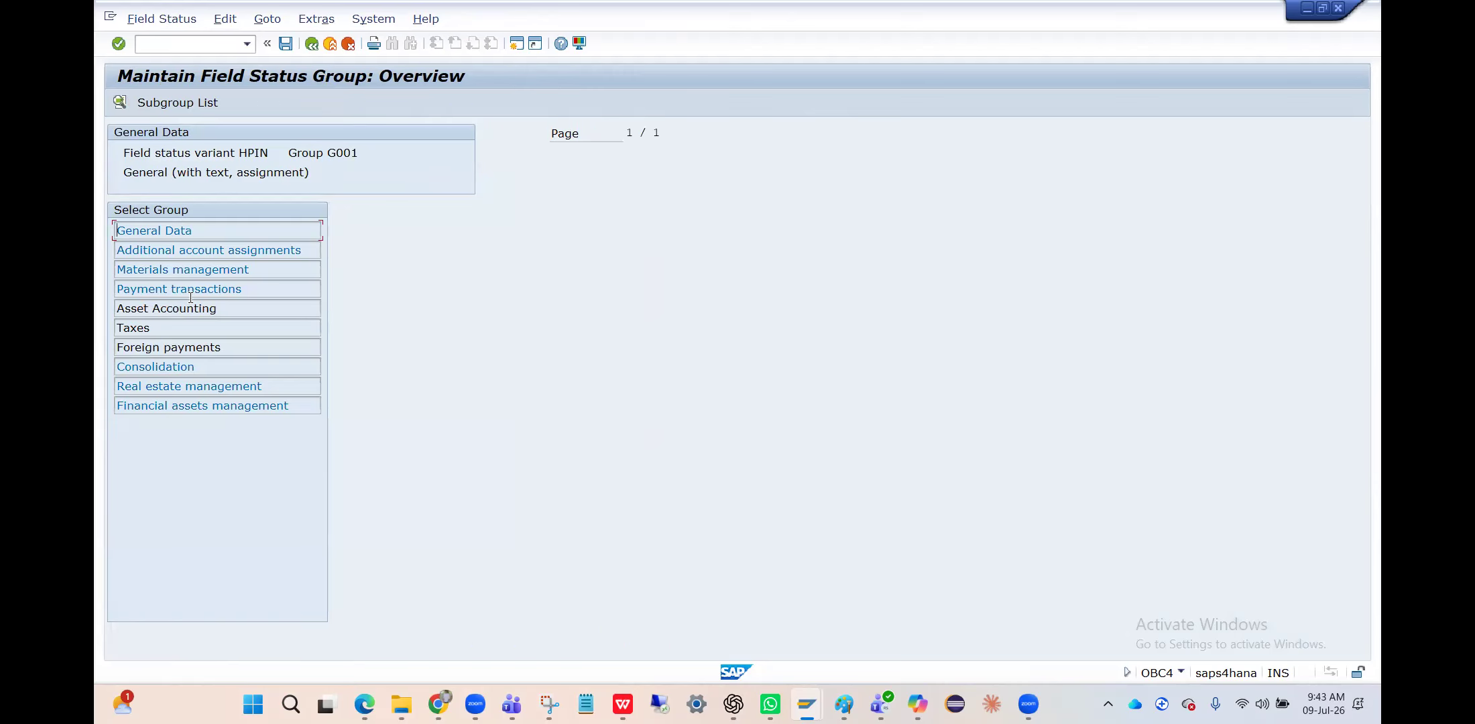
pyautogui.doubleClick(191, 293)
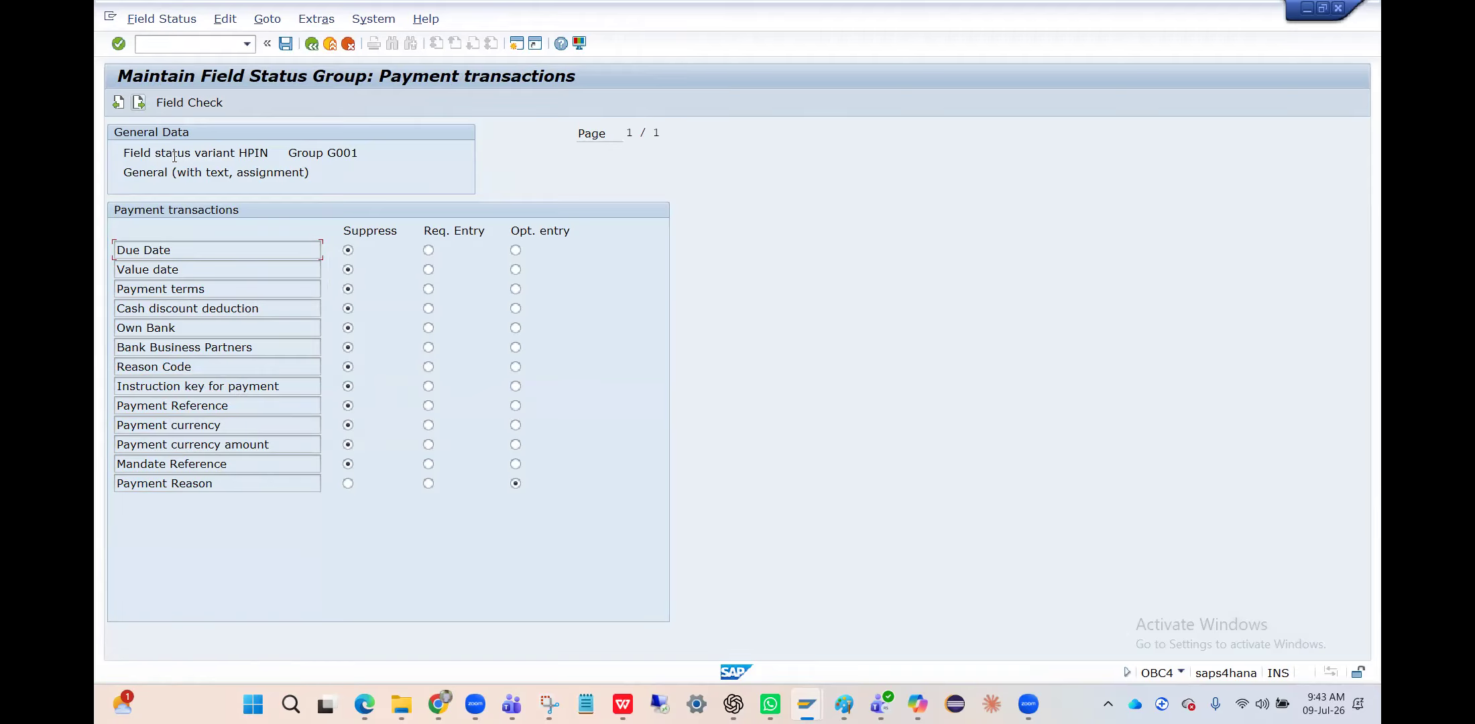
pyautogui.click(312, 44)
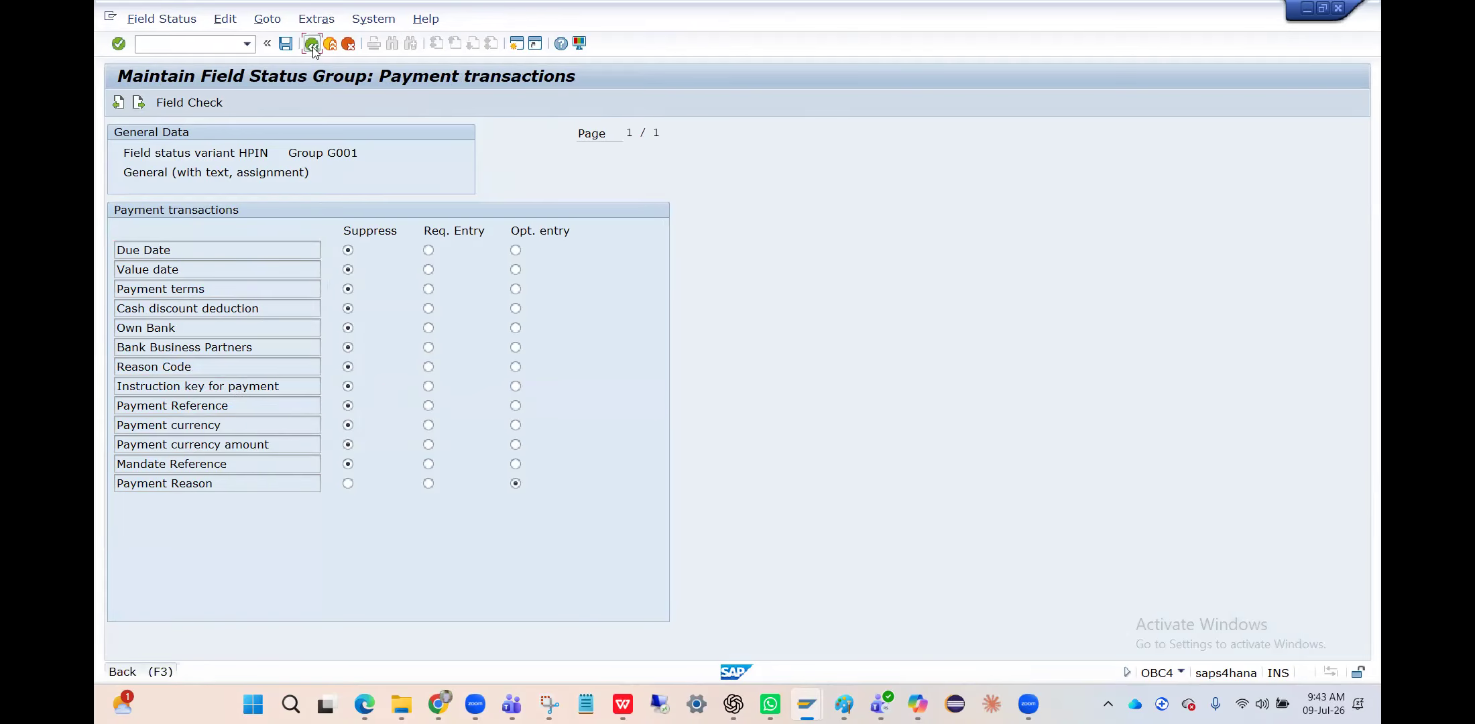
pyautogui.click(313, 44)
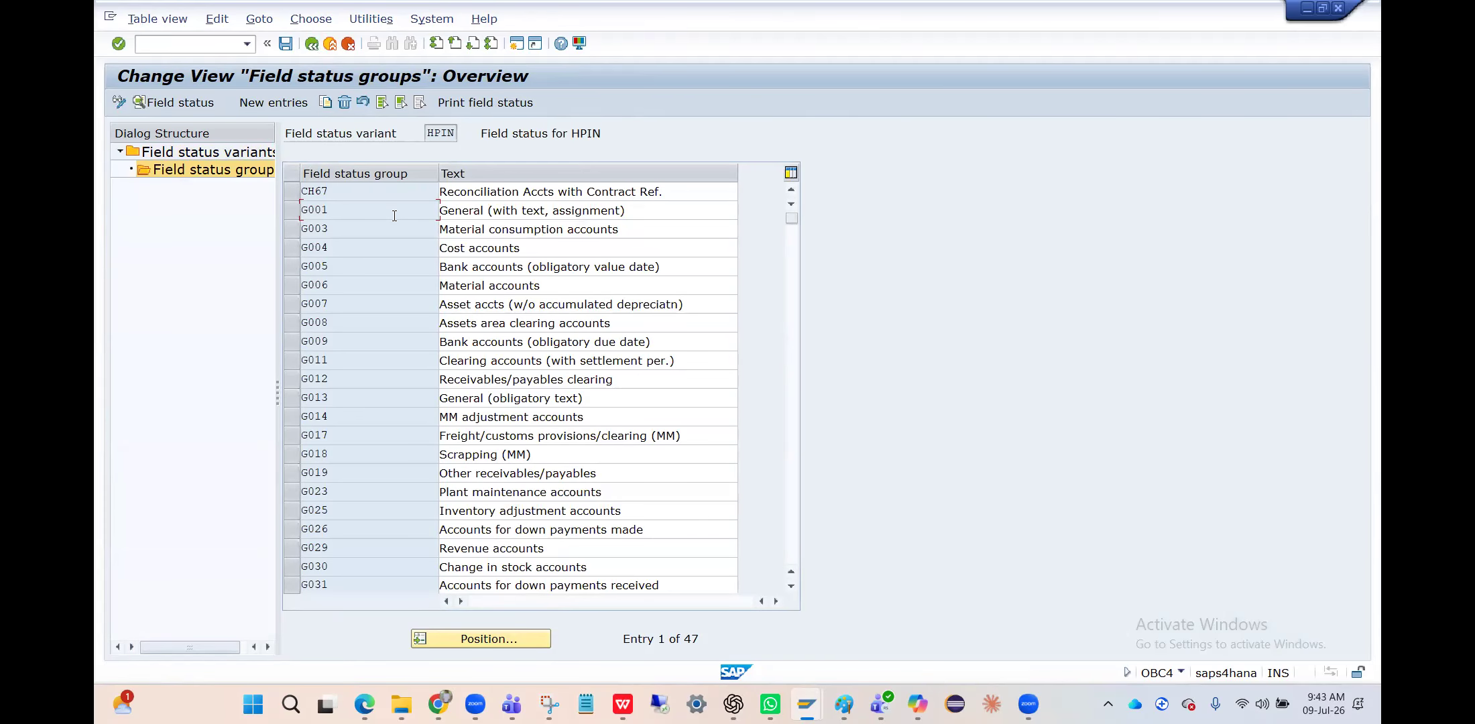
# - Examine the field status of group CH67 from Payment transactions through Financial assets management, including its field check, and return to the group list
pyautogui.doubleClick(350, 194)
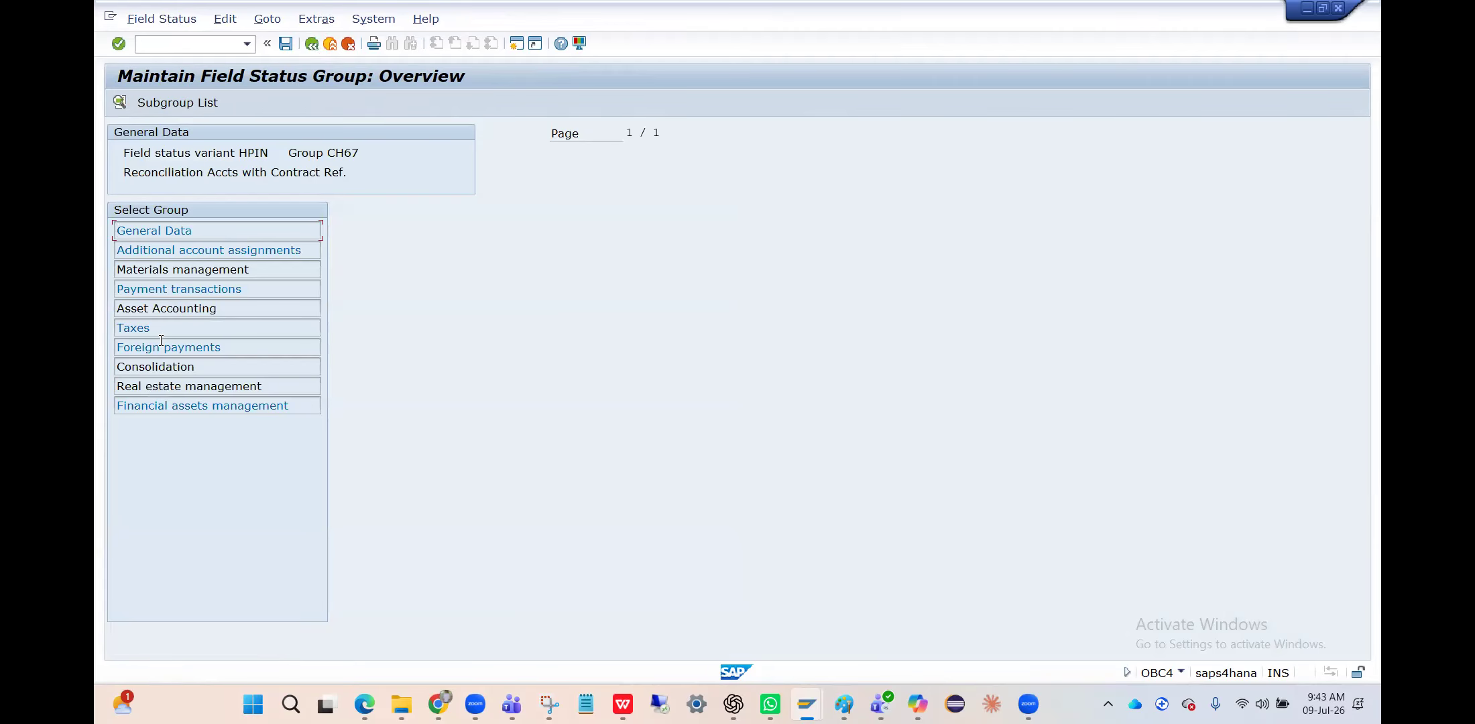
pyautogui.doubleClick(178, 289)
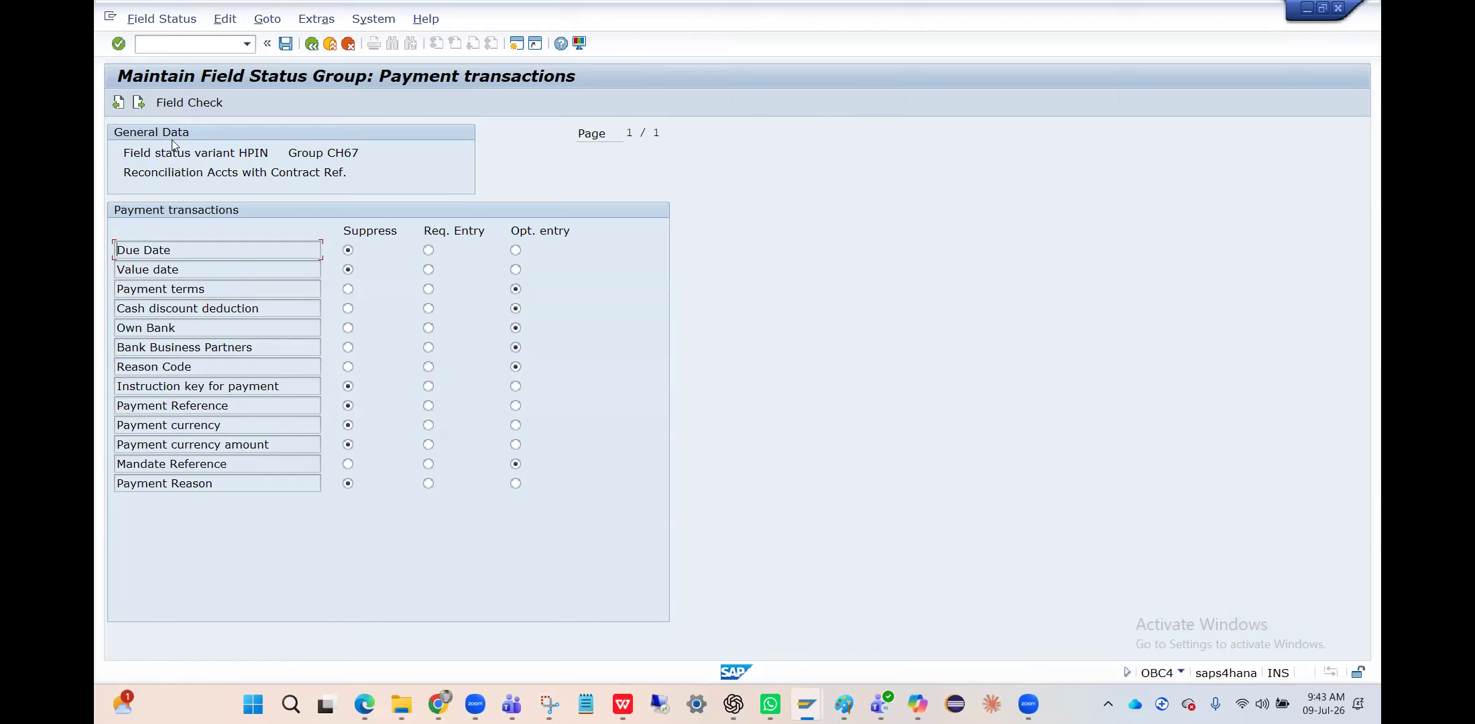
pyautogui.click(139, 104)
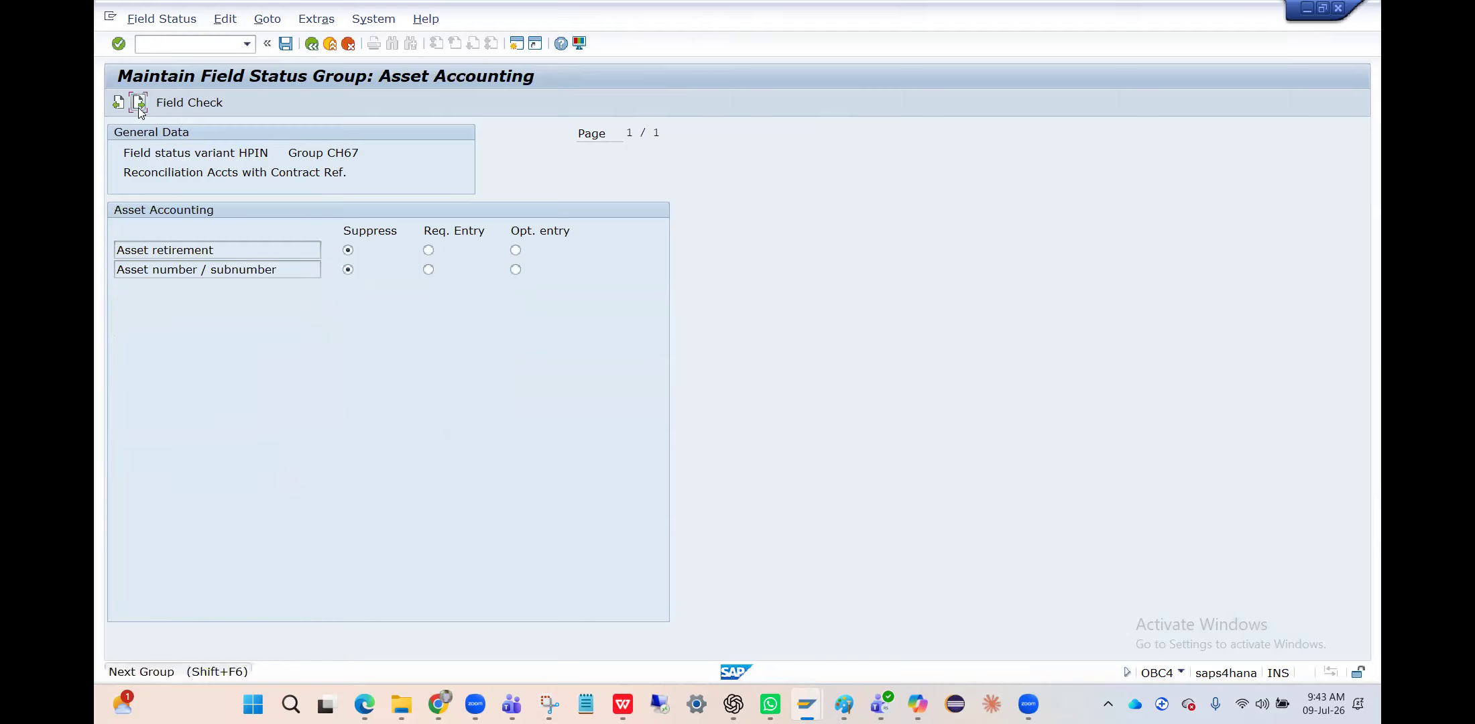
pyautogui.click(139, 104)
pyautogui.click(139, 104)
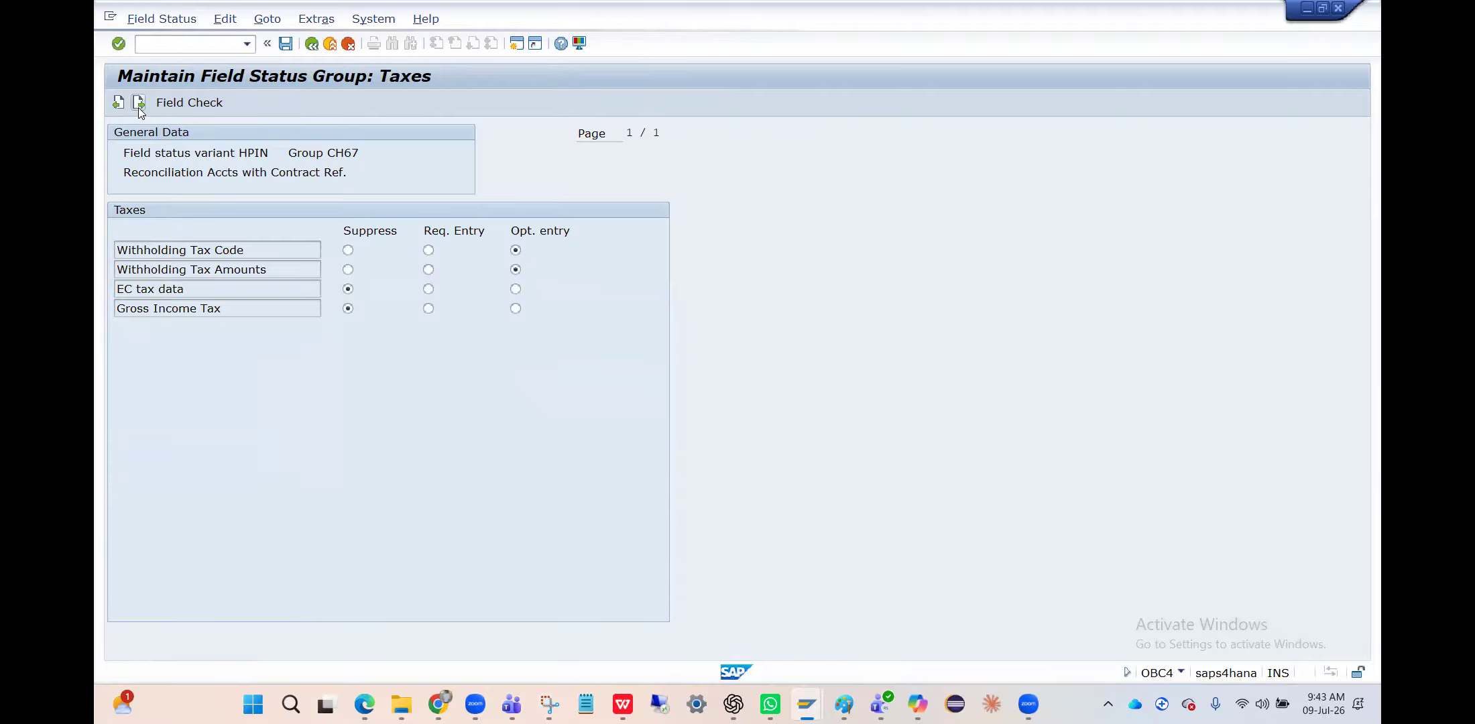
pyautogui.click(138, 104)
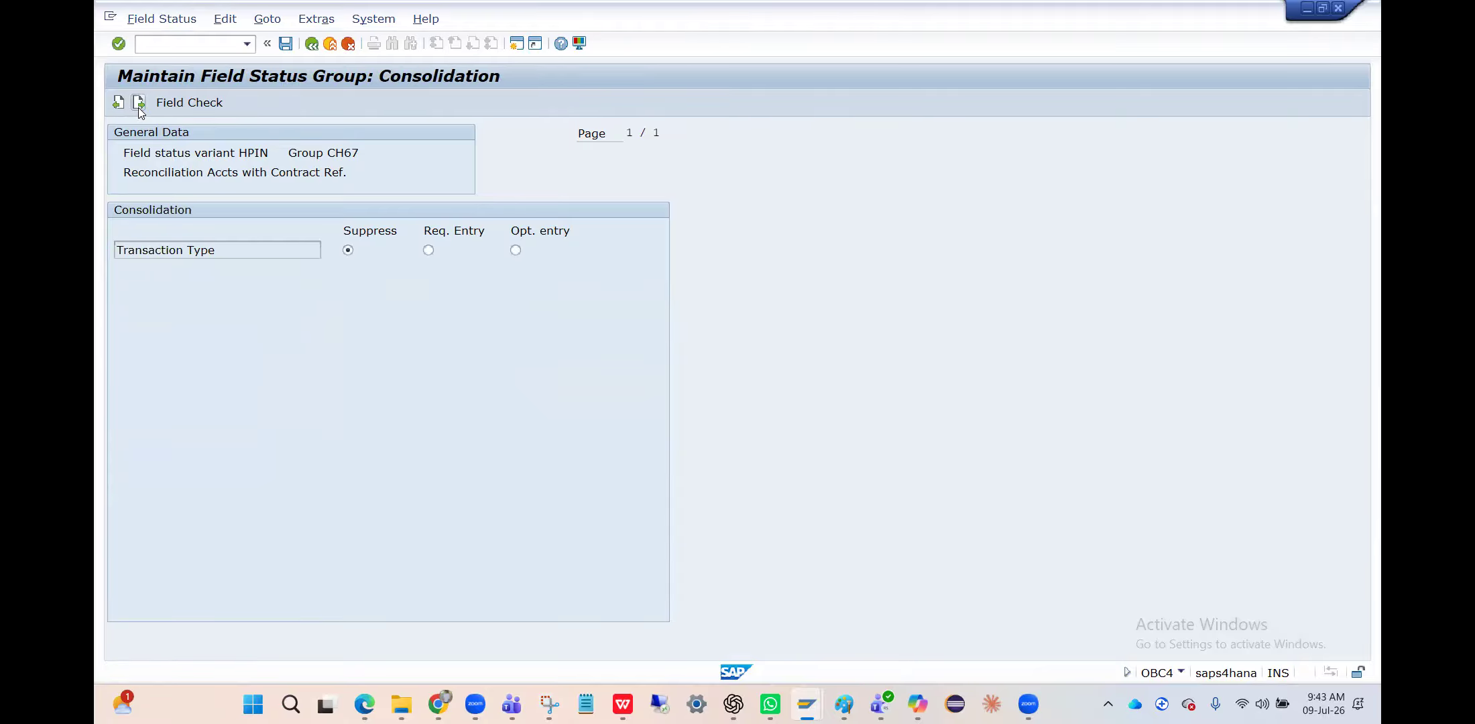
pyautogui.click(139, 104)
pyautogui.click(138, 104)
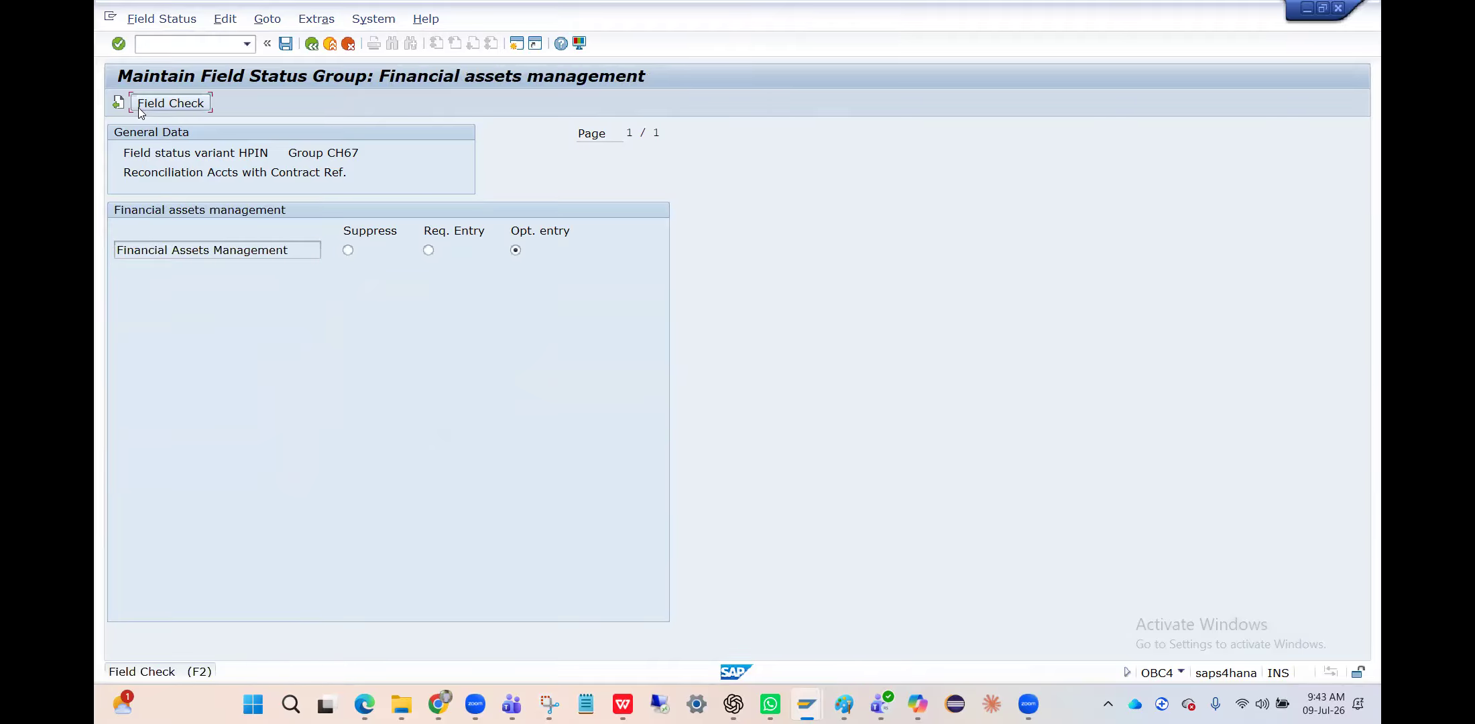
pyautogui.click(139, 104)
pyautogui.click(685, 210)
pyautogui.click(311, 45)
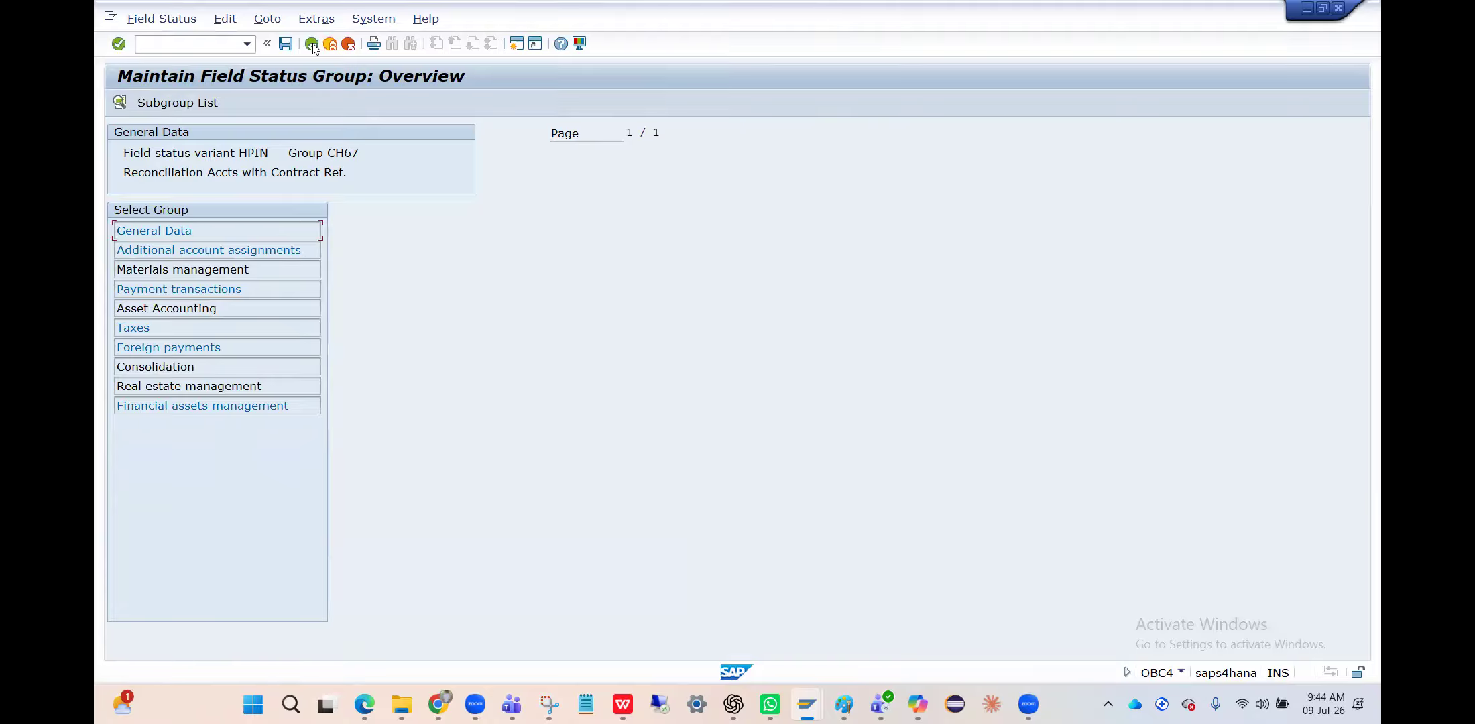
pyautogui.click(312, 44)
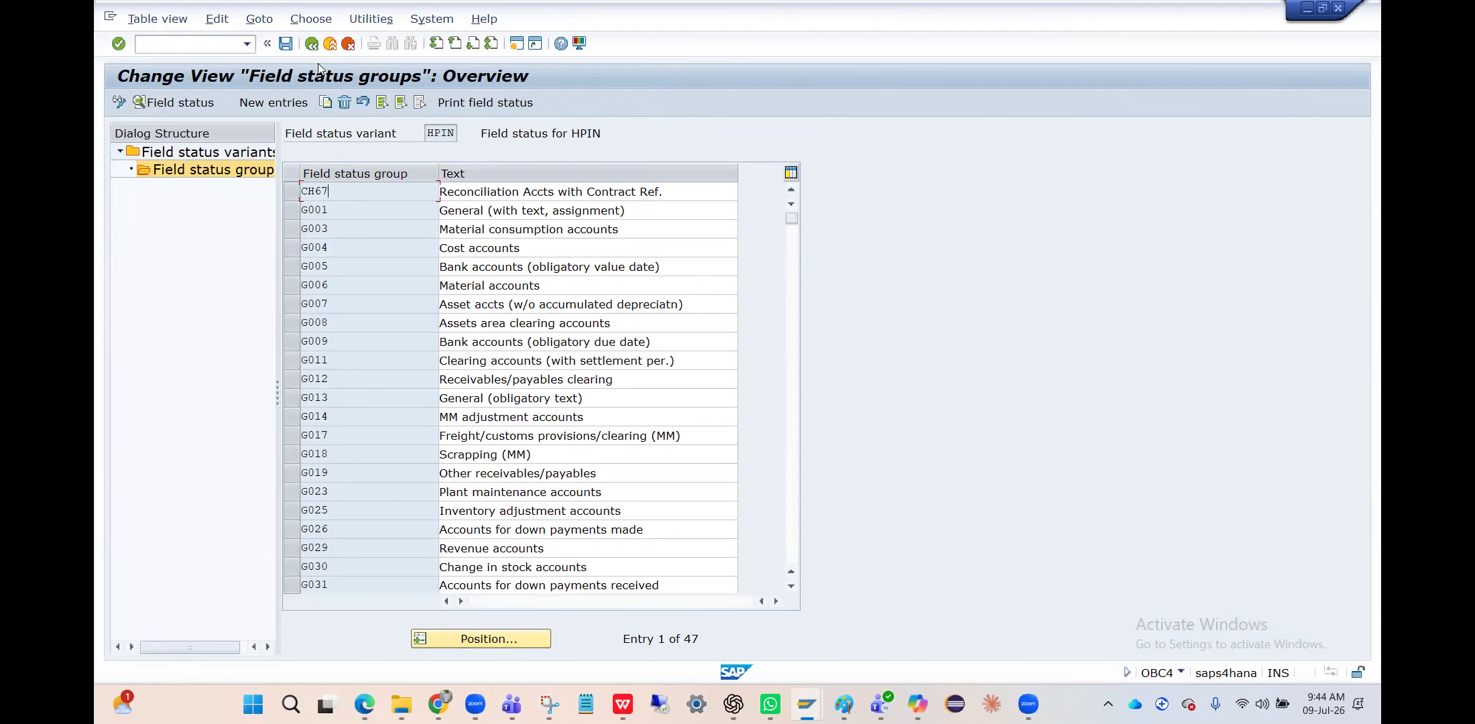
# - Leave the field status variants and switch to the SAP session showing Display IMG
pyautogui.click(312, 45)
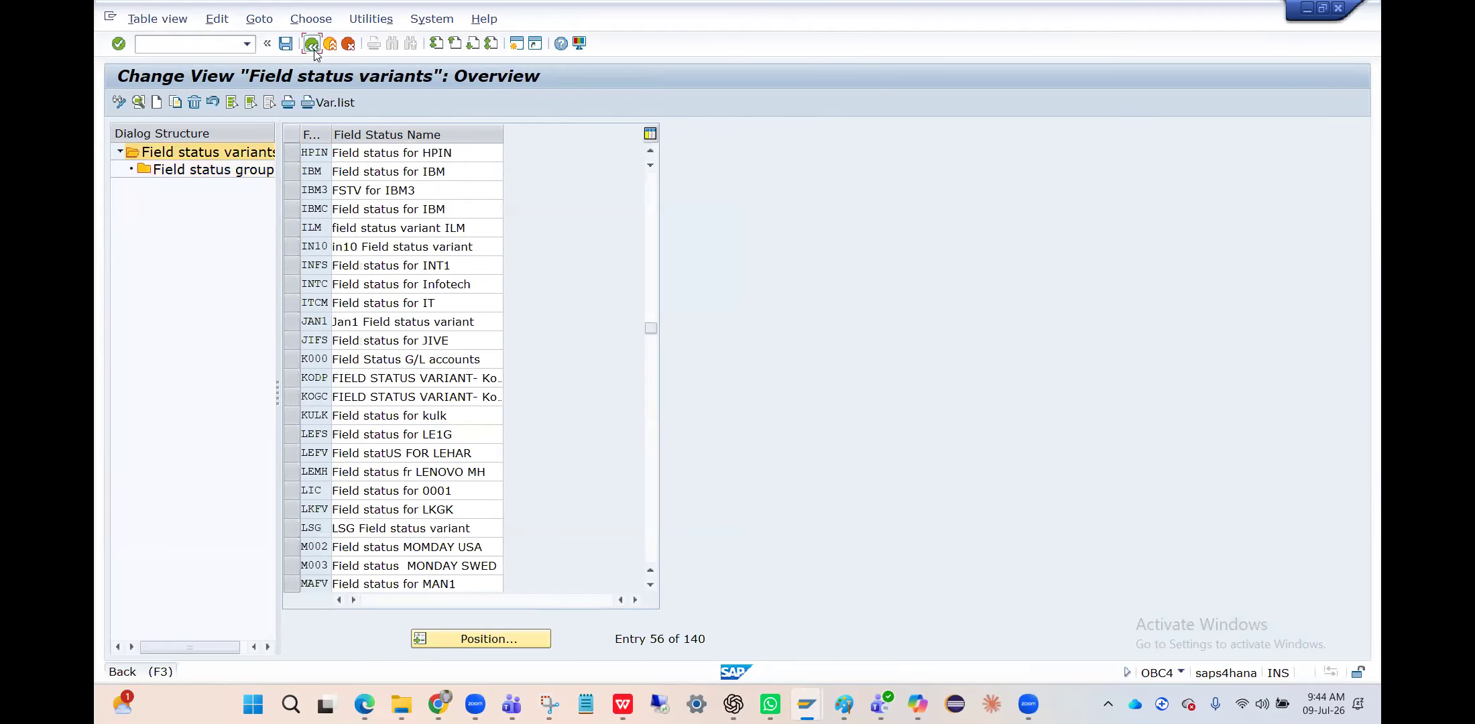
pyautogui.click(313, 45)
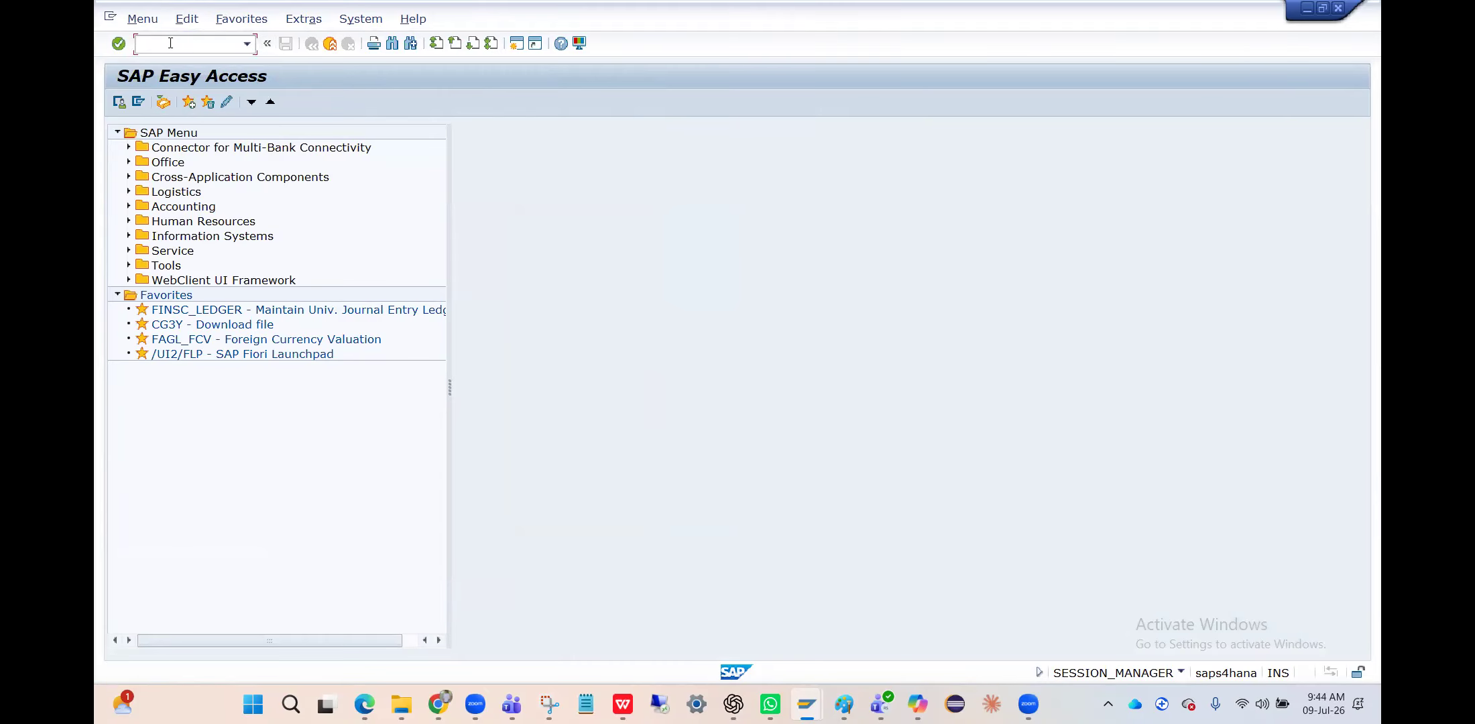
pyautogui.hotkey('alt', 'Tab')
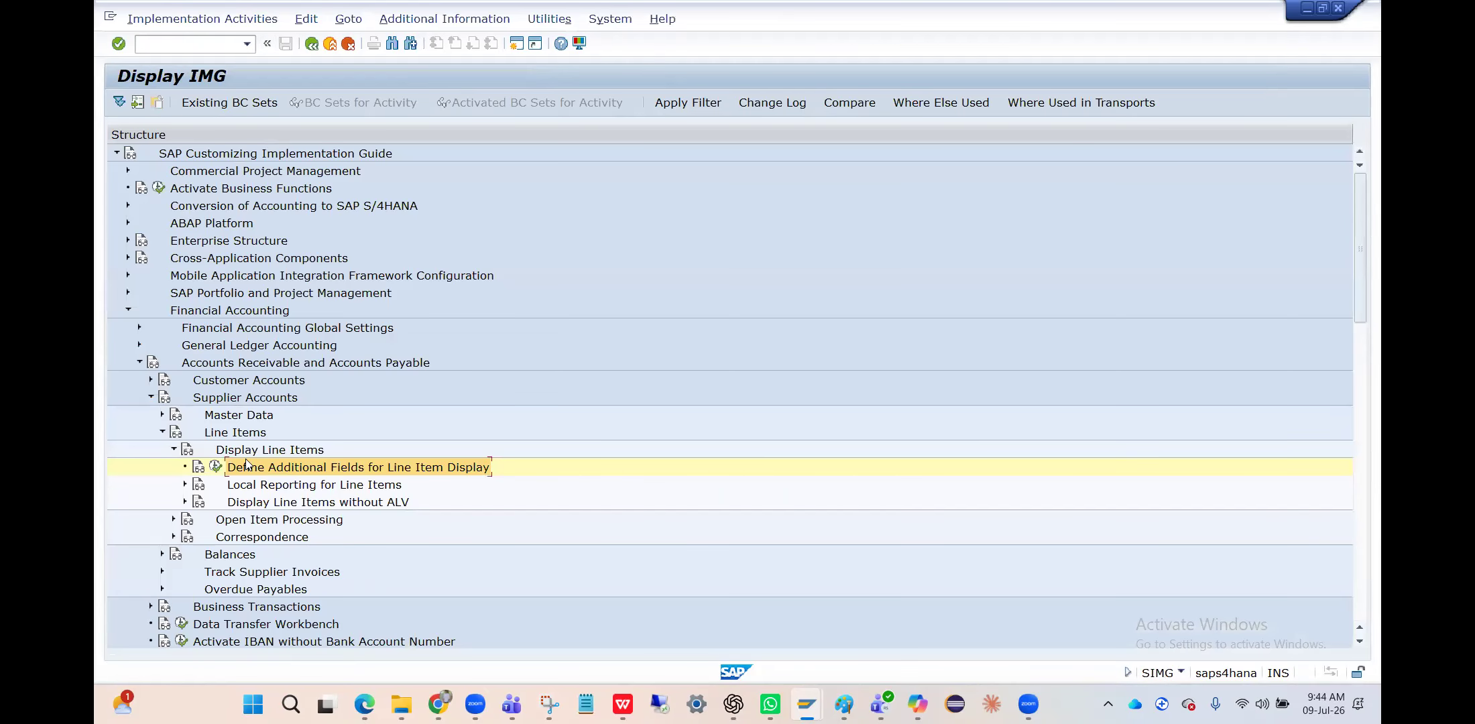
# - Run Define Special Fields for Line Item Display under General Ledger Accounting, Master Data, G/L Accounts, Line Items, and start new entries
pyautogui.click(138, 345)
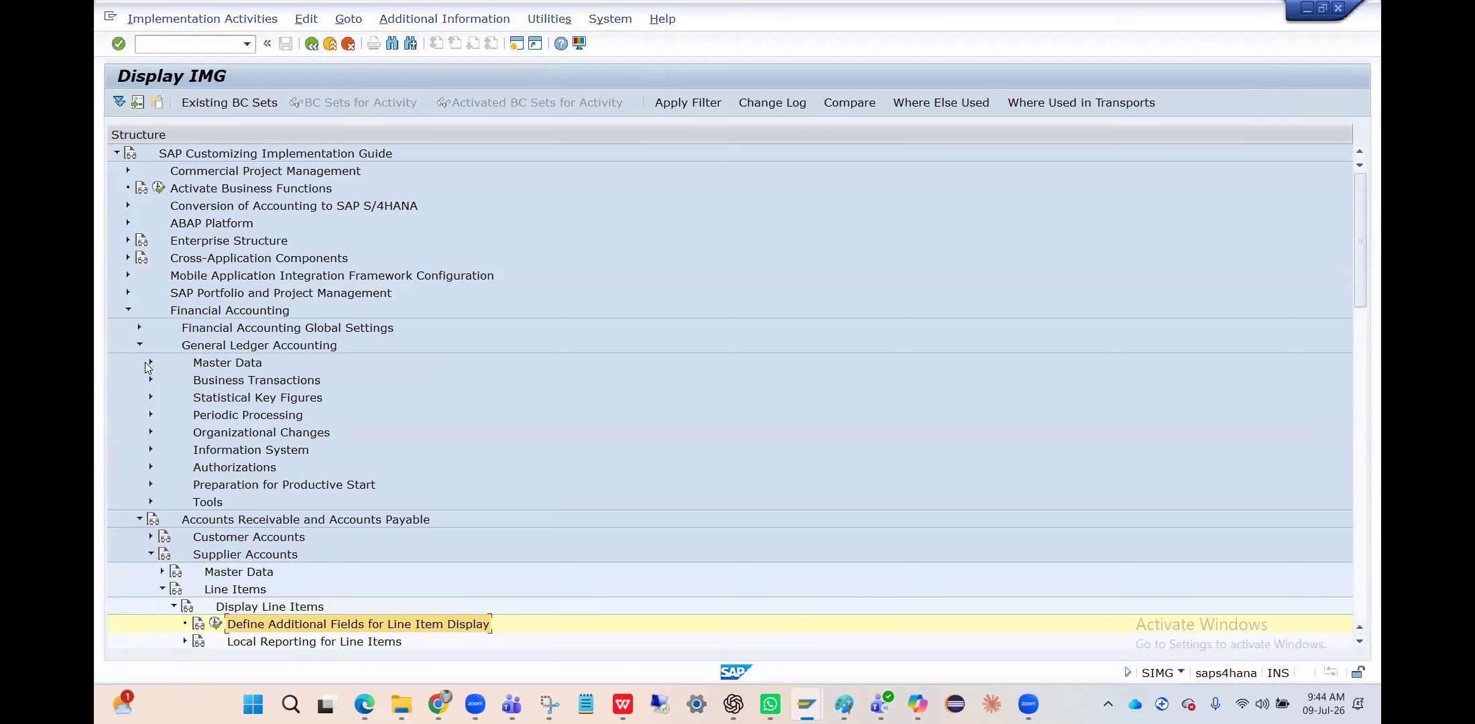
pyautogui.click(150, 362)
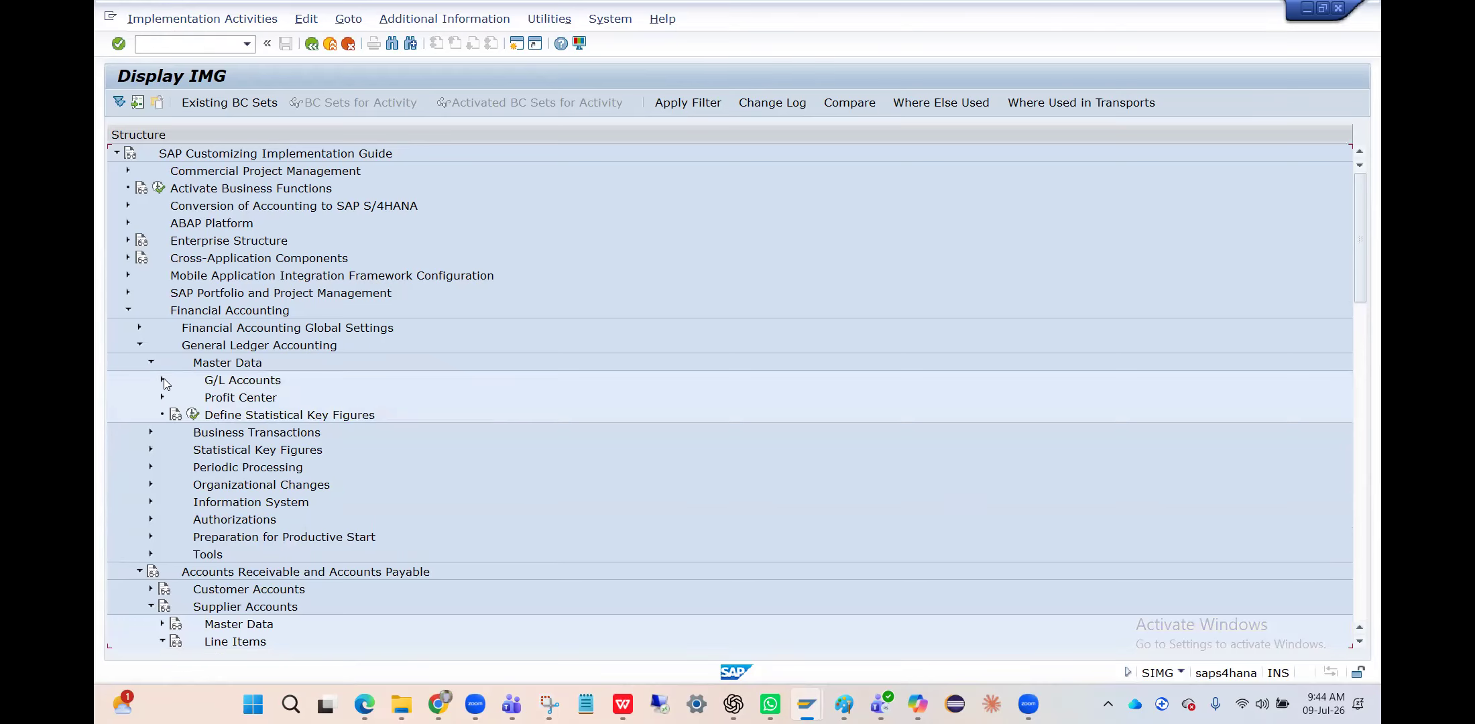
pyautogui.click(163, 379)
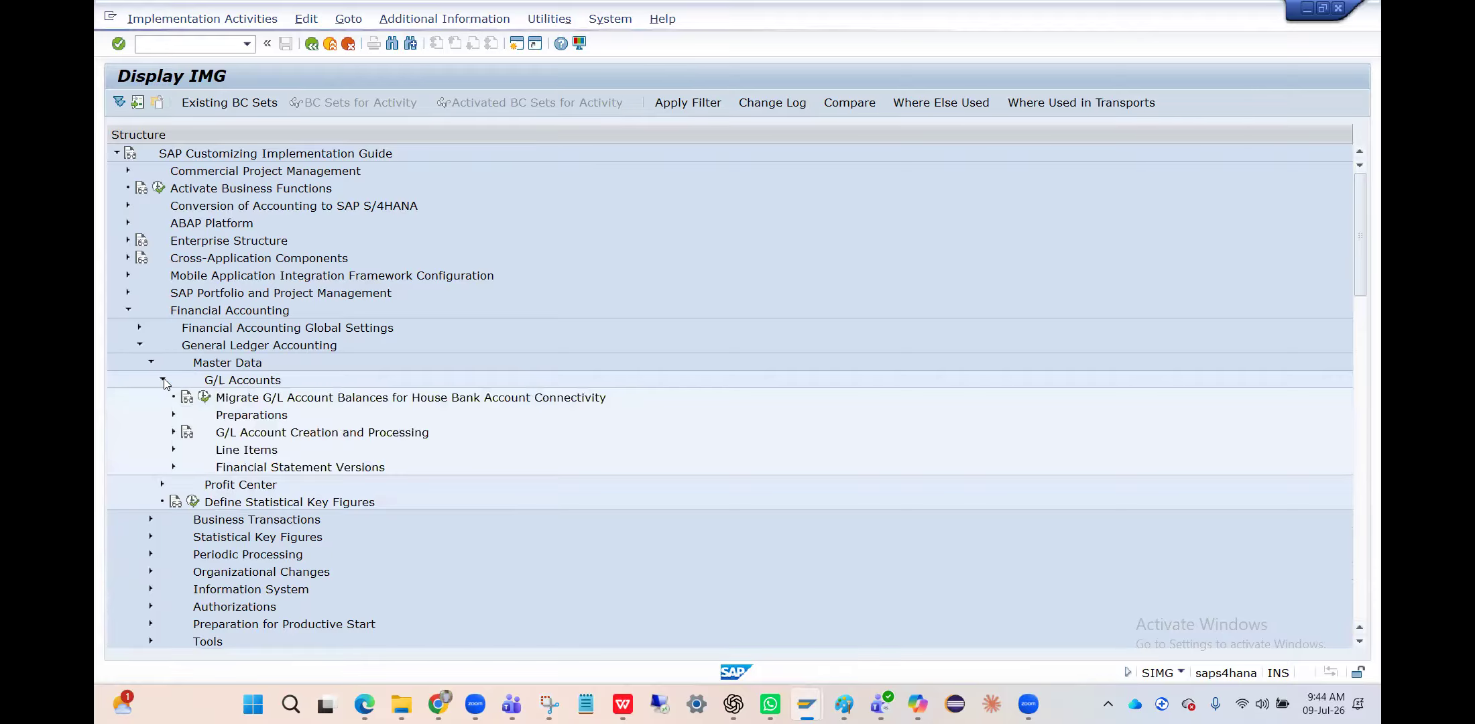
pyautogui.click(174, 450)
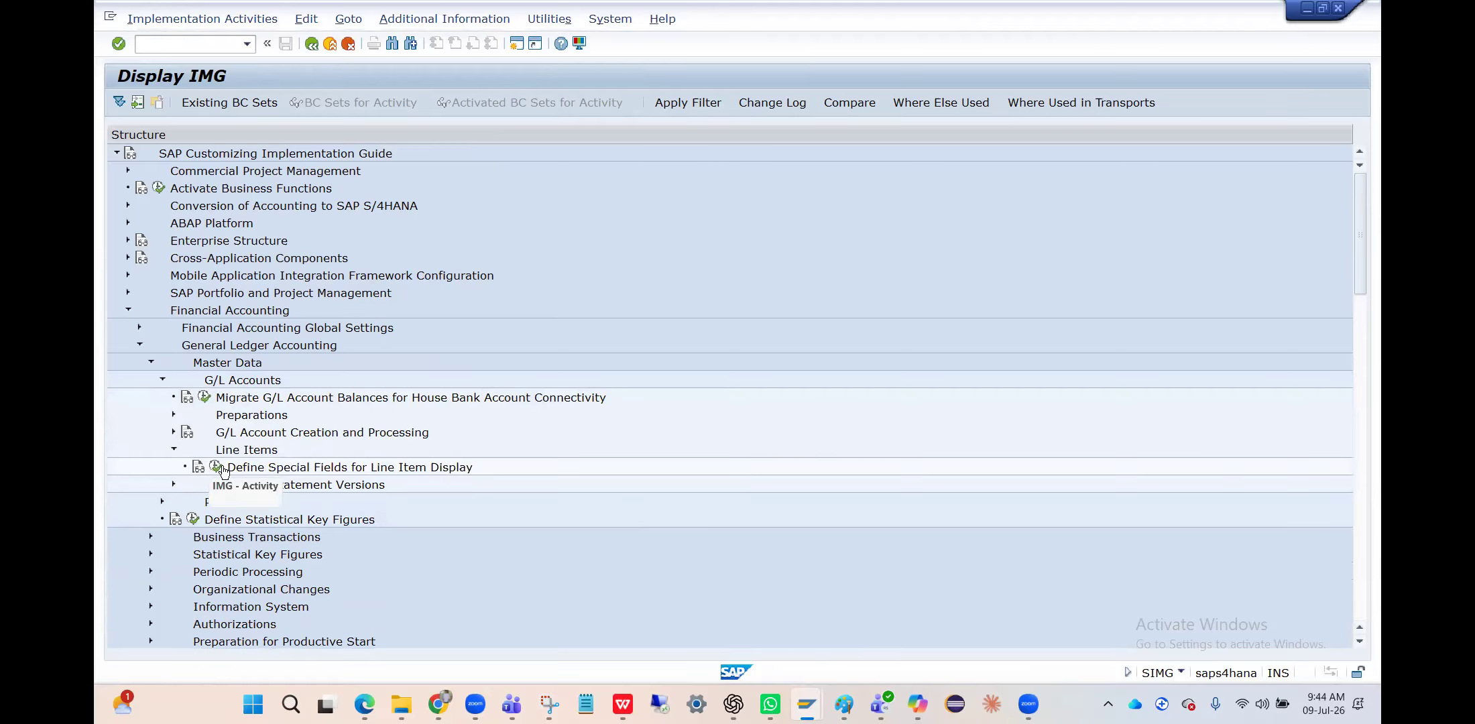
pyautogui.click(216, 467)
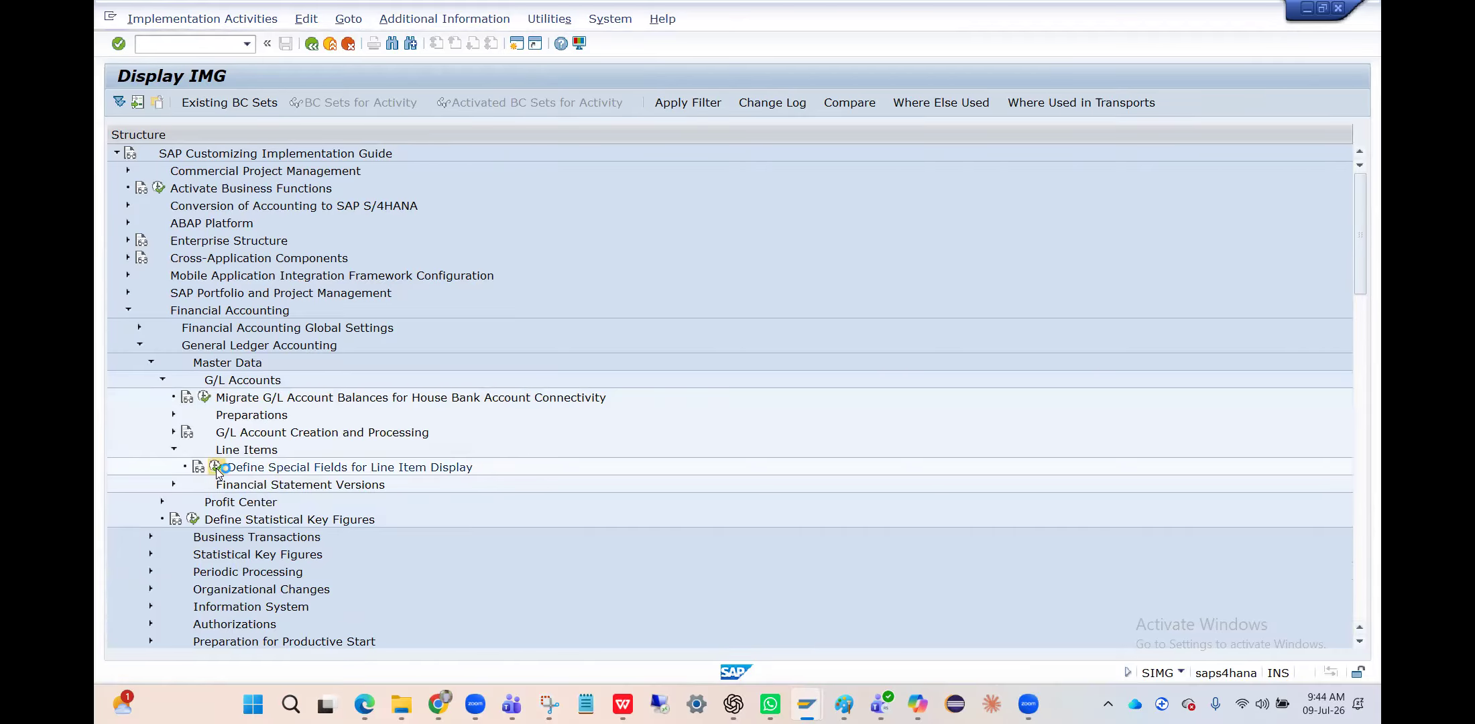
pyautogui.press('Return')
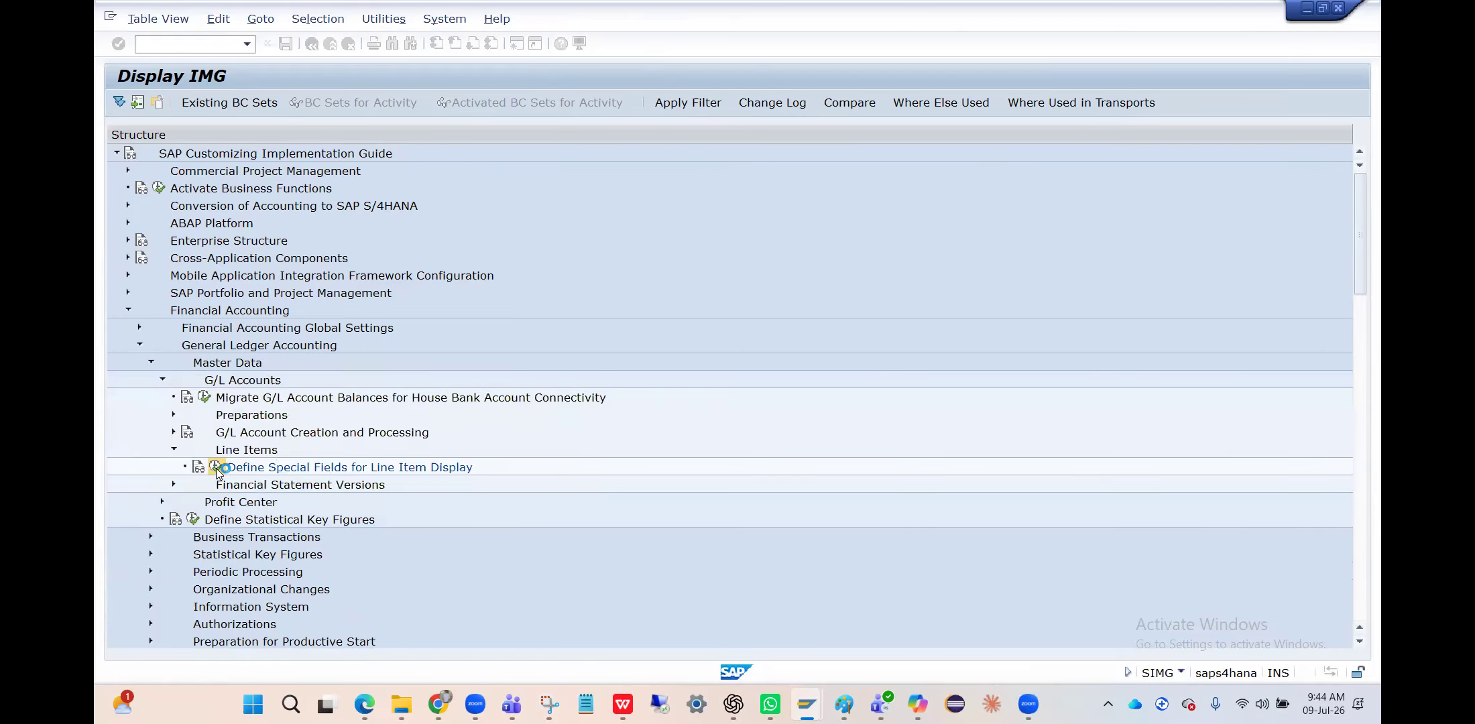
pyautogui.click(175, 108)
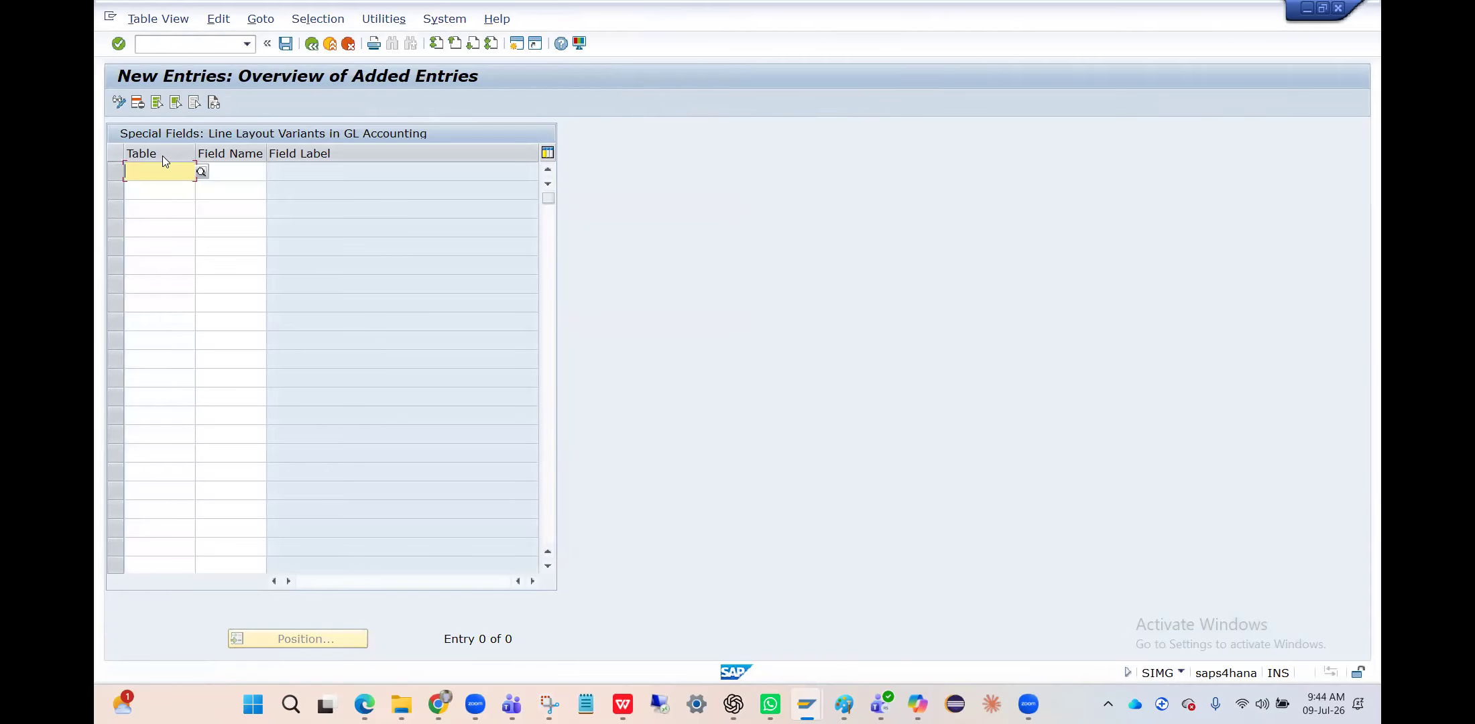
# - Enter table BSEG in the first row of the new G/L special field entries
pyautogui.write('BSEG')
pyautogui.press('Tab')
pyautogui.write('b')
pyautogui.press('F4')
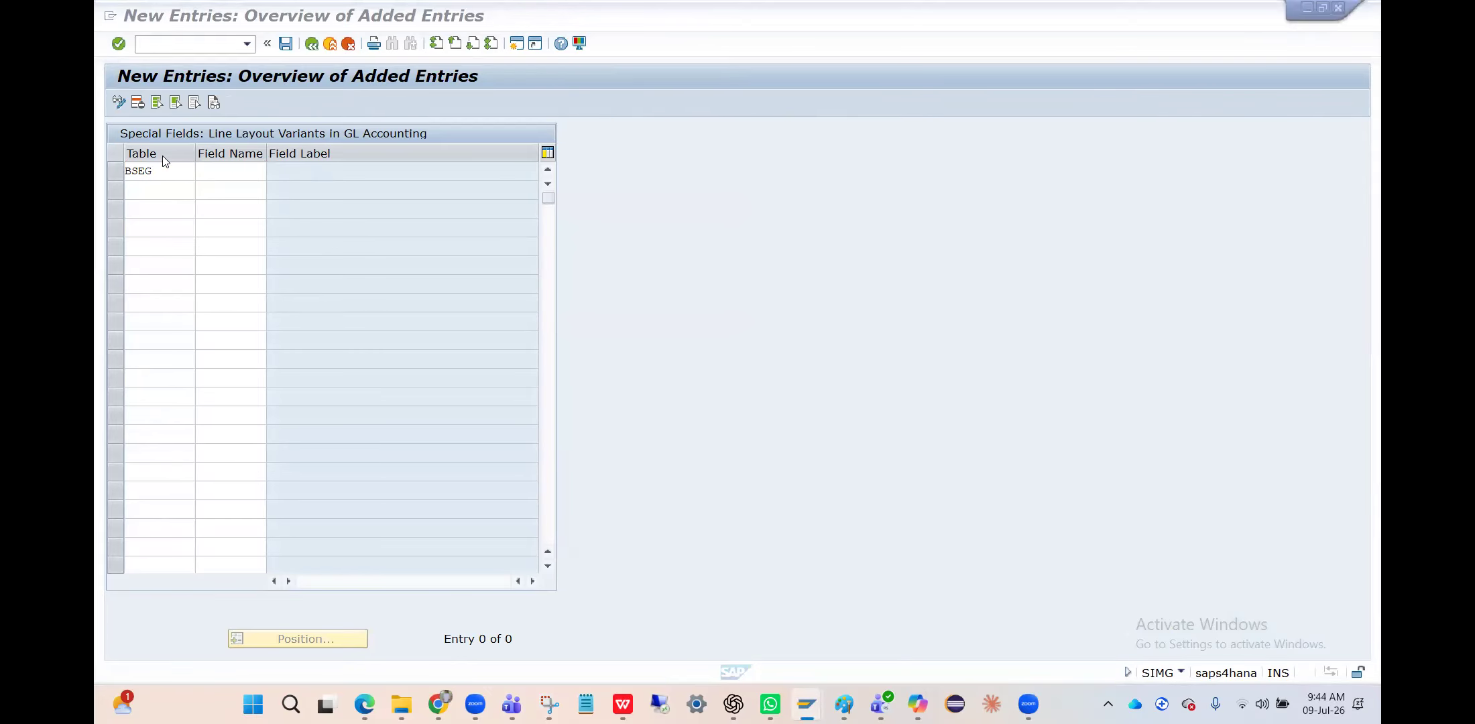
# - Switch to the ChatGPT conversation and copy the field name DTWS1 from the question about vendor field status
pyautogui.hotkey('alt', 'Tab')
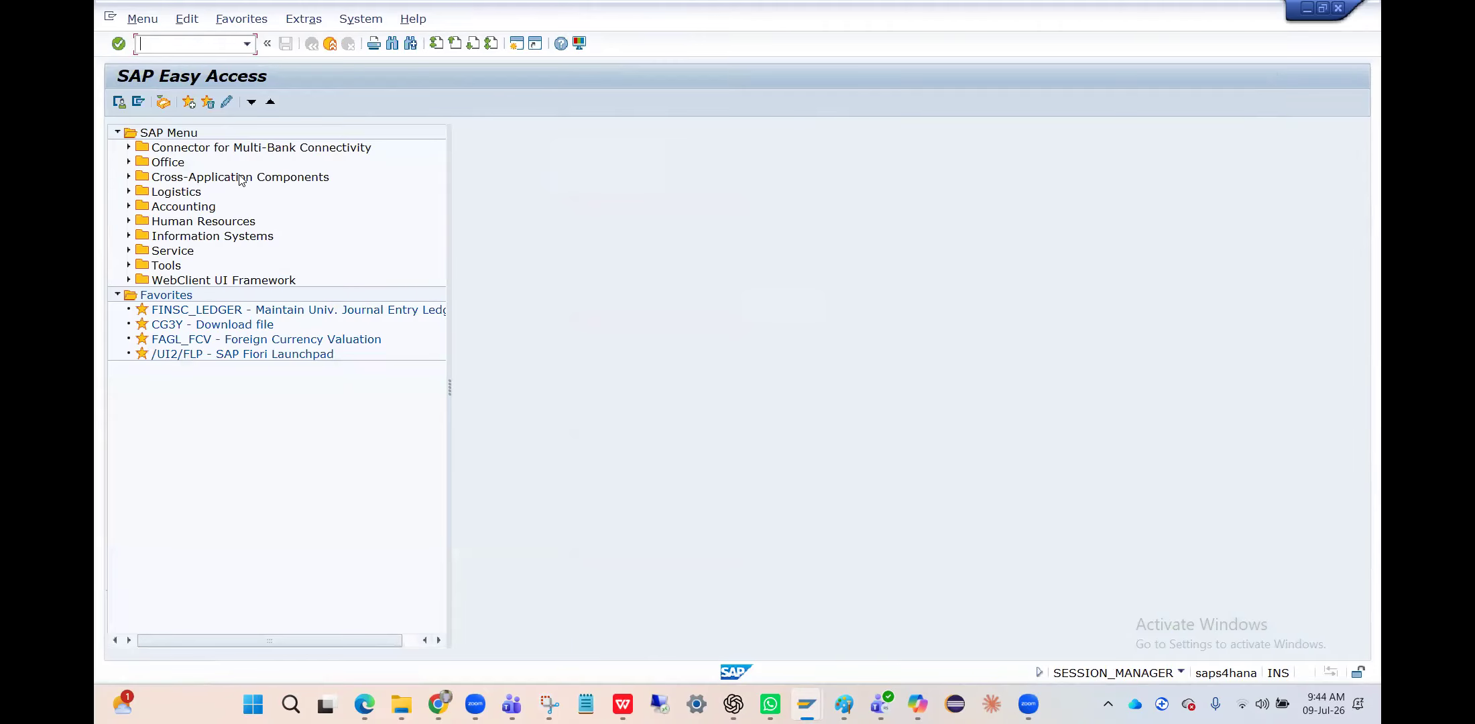
pyautogui.click(198, 47)
pyautogui.click(733, 704)
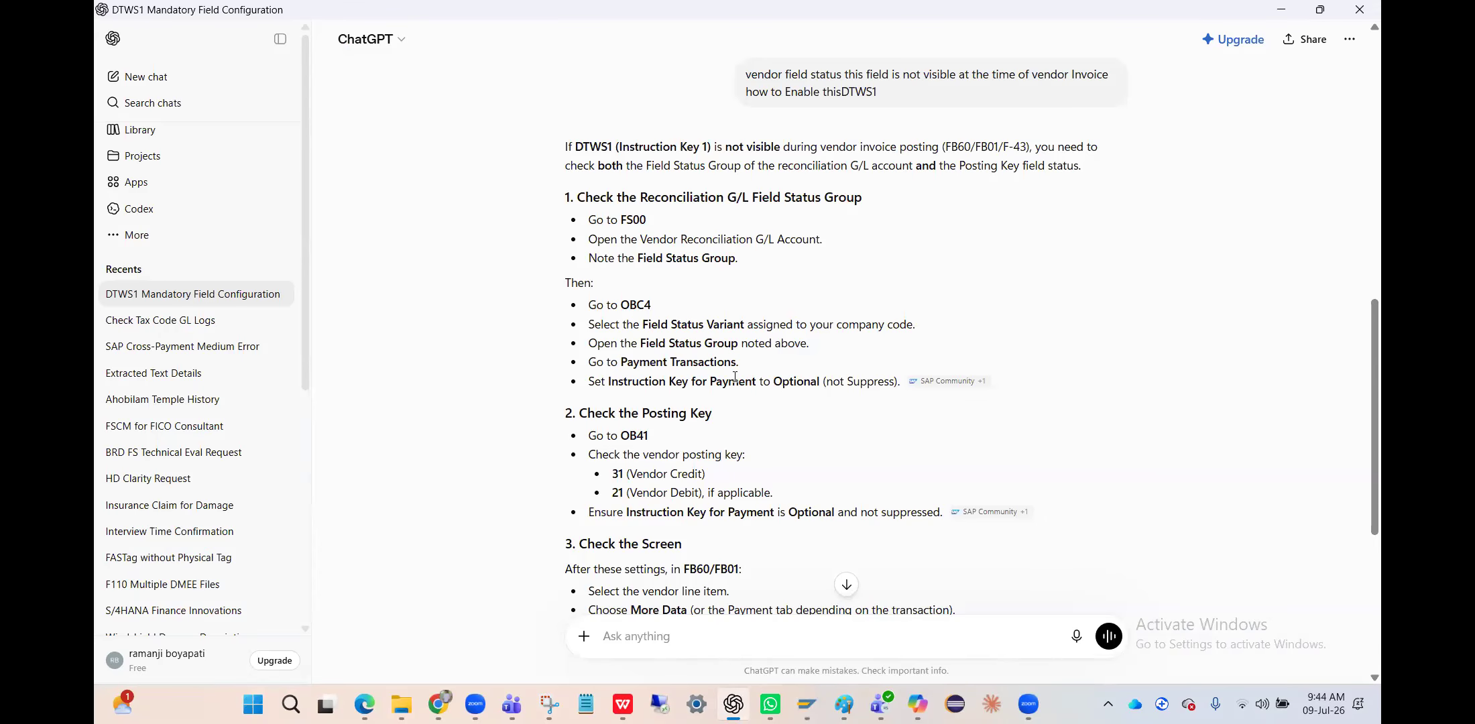
pyautogui.scroll(3, 685, 381)
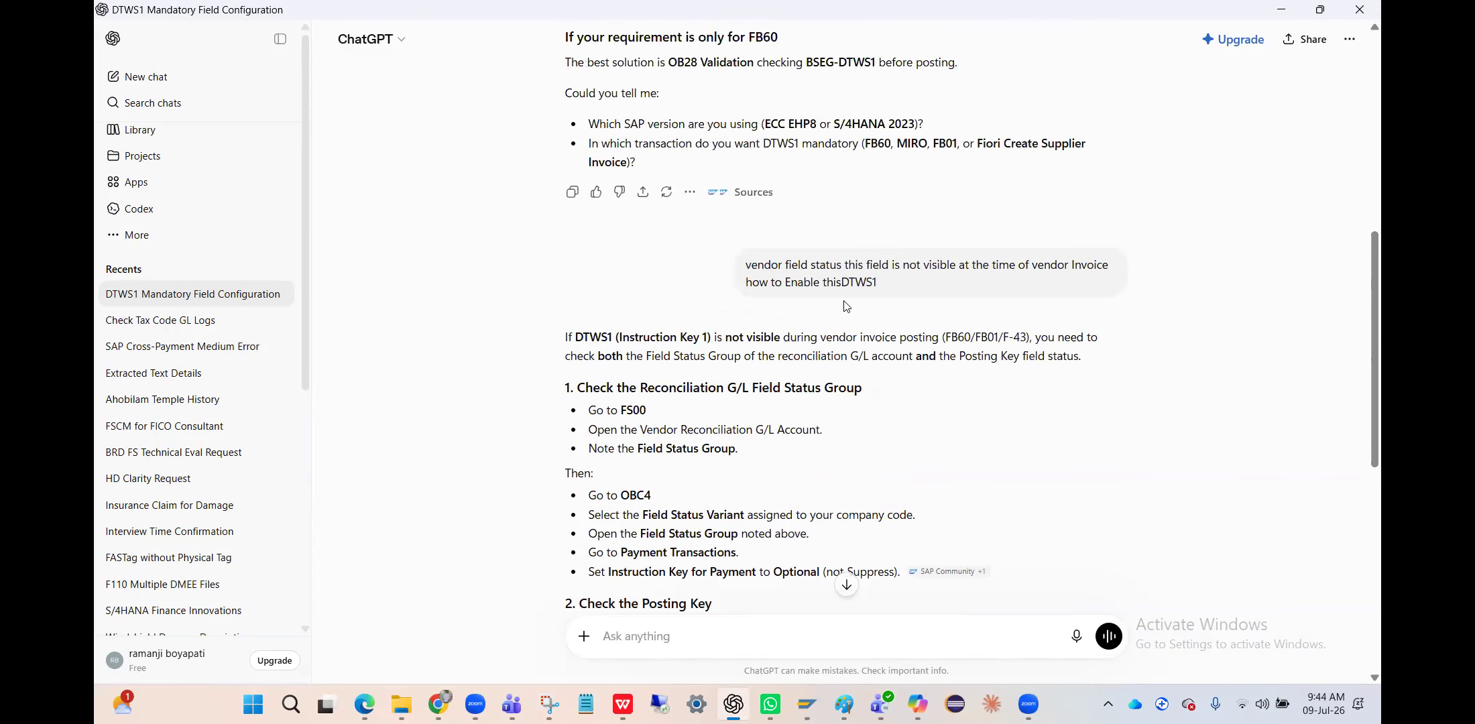
pyautogui.moveTo(880, 287); pyautogui.dragTo(845, 284)
pyautogui.hotkey('ctrl', 'c')
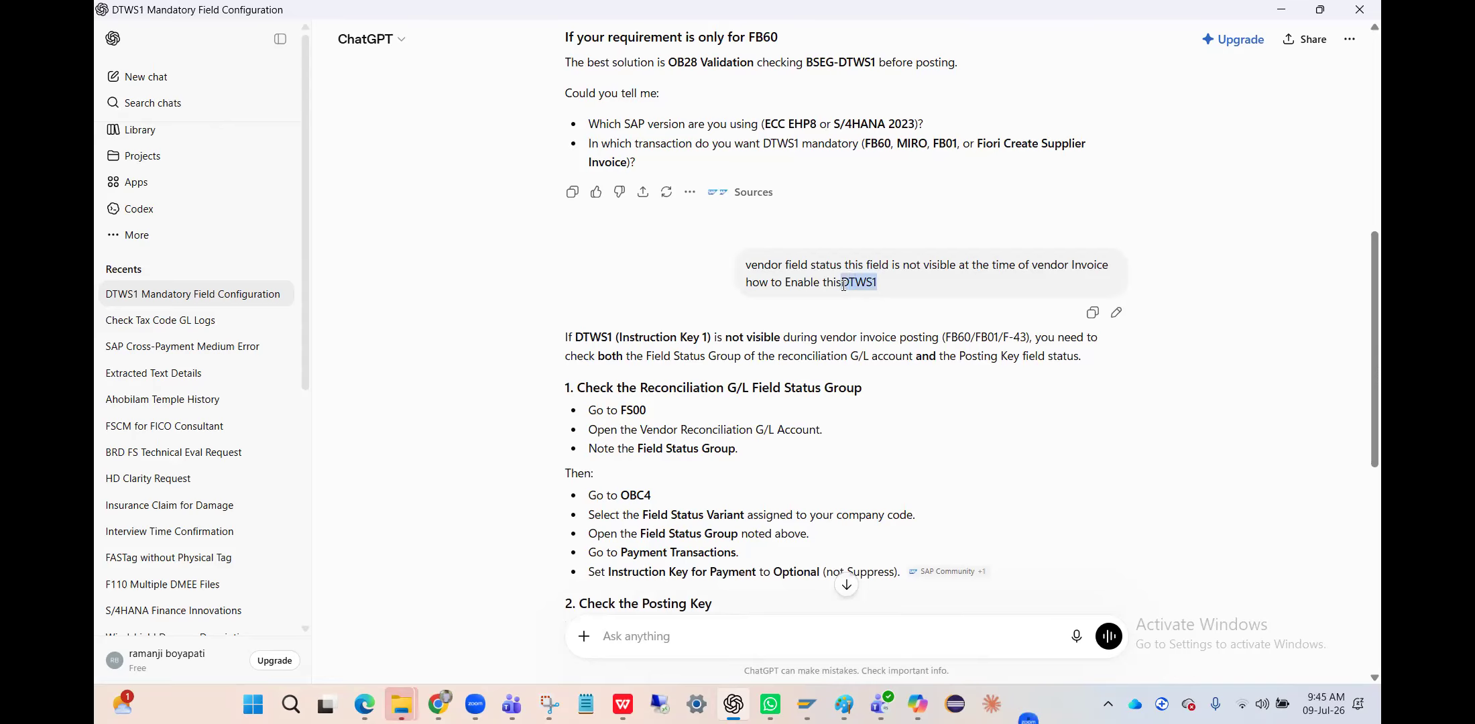
# - Return to the SAP new entries session and paste DTWS1 as the field name of the BSEG row
pyautogui.hotkey('alt', 'Tab')
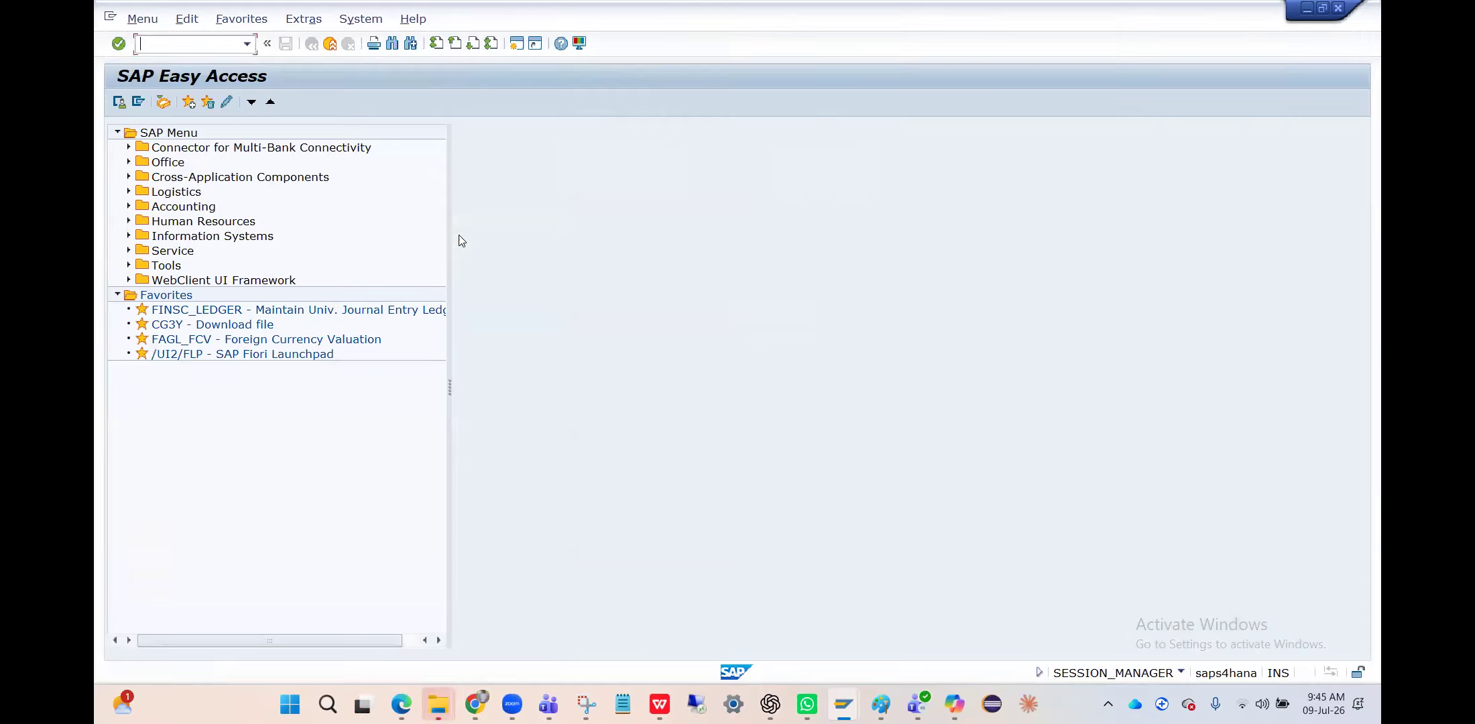
pyautogui.hotkey('alt', 'Tab')
pyautogui.hotkey('ctrl', 'v')
pyautogui.press('Return')
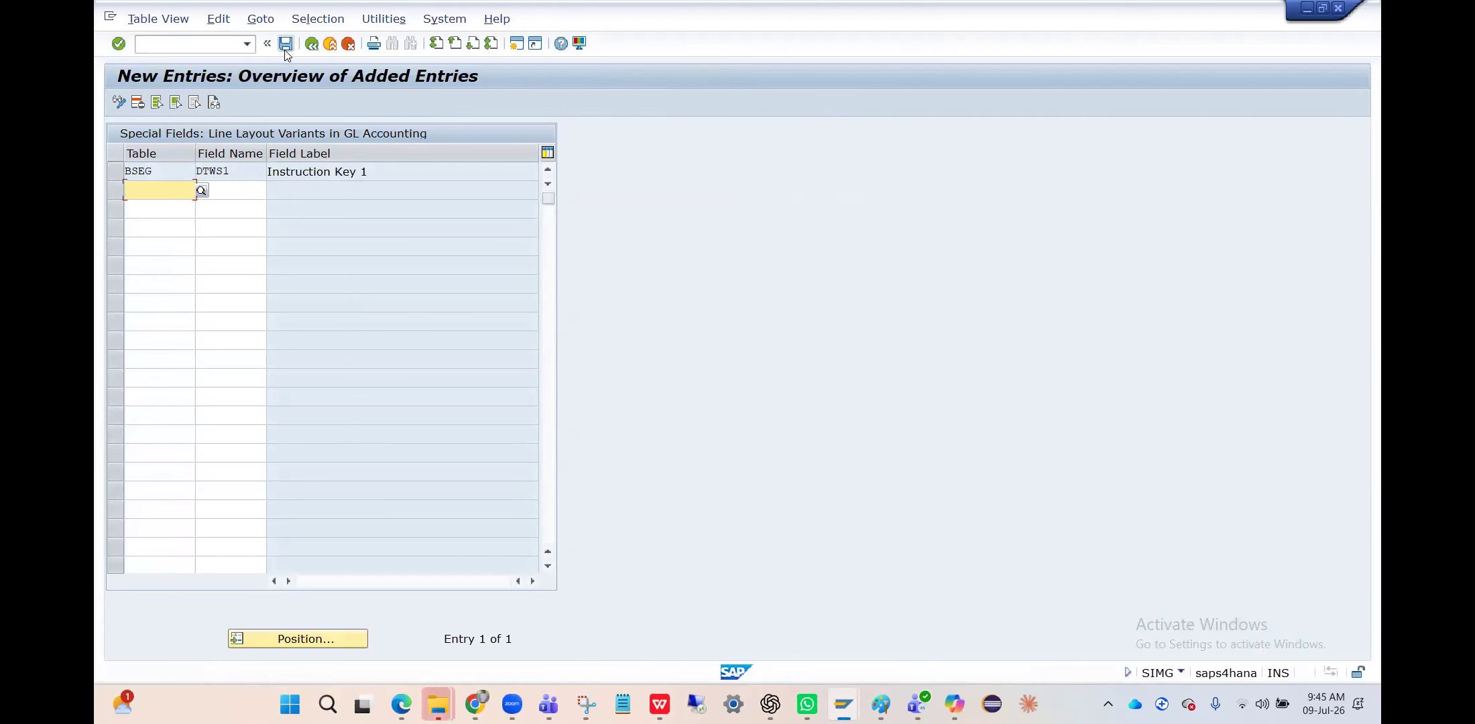
# - Save the BSEG-DTWS1 entry to workbench transport request S4HK906049 and return to the Display IMG structure
pyautogui.click(286, 44)
pyautogui.press('Return')
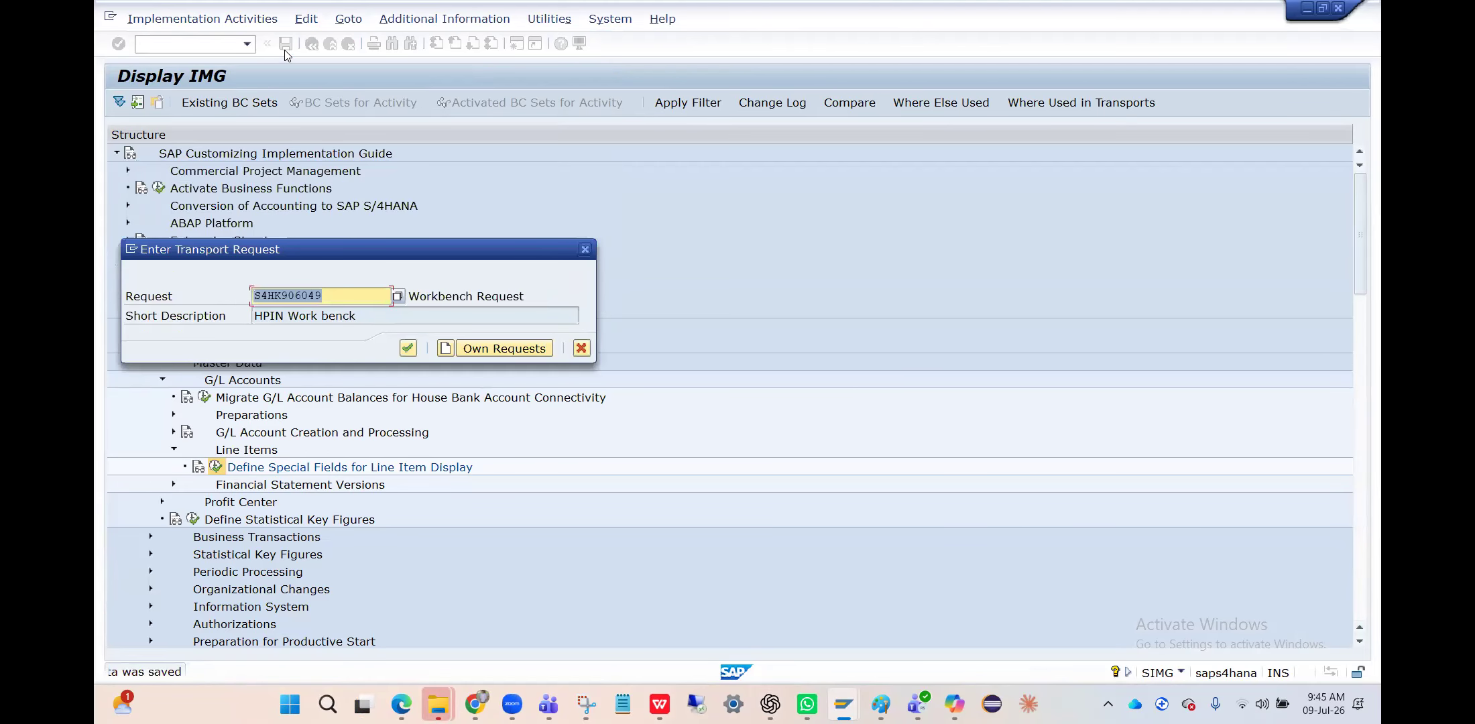
pyautogui.press('Return')
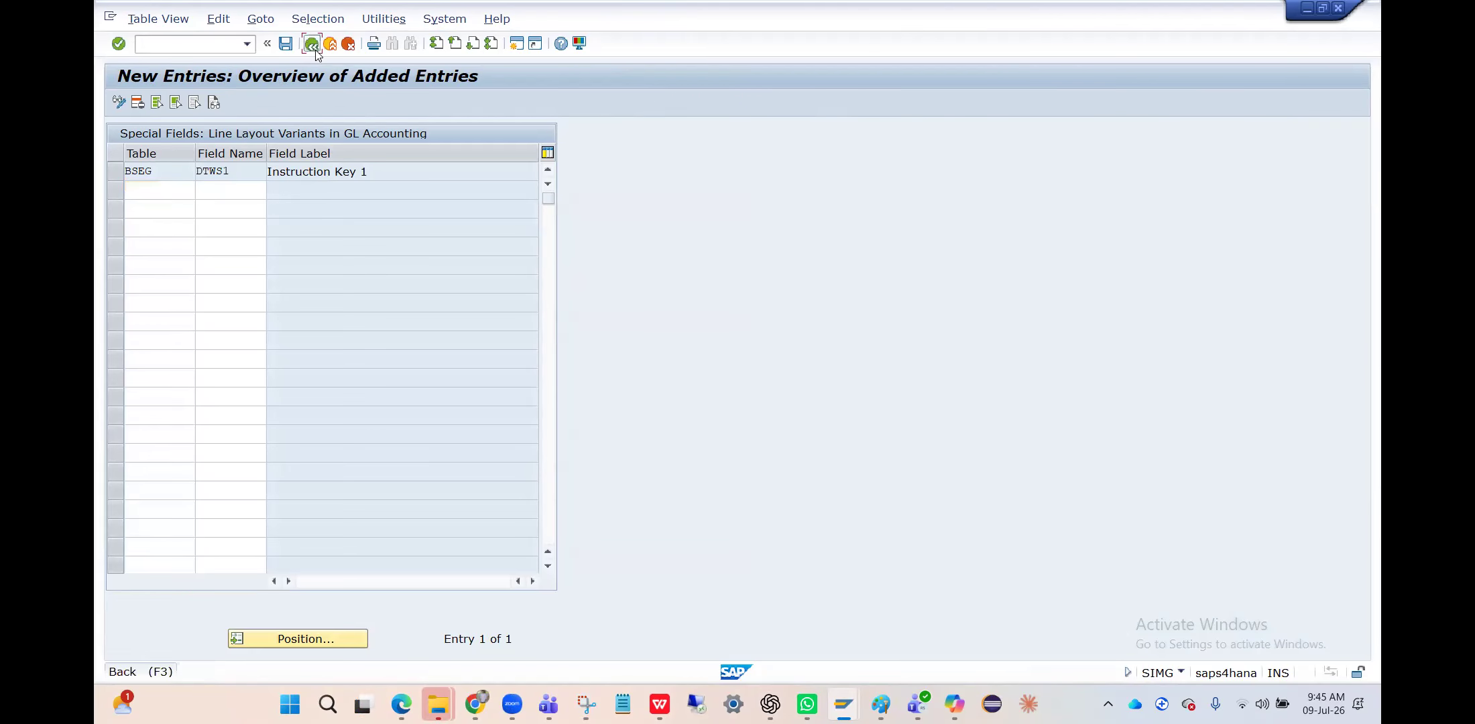
pyautogui.click(313, 46)
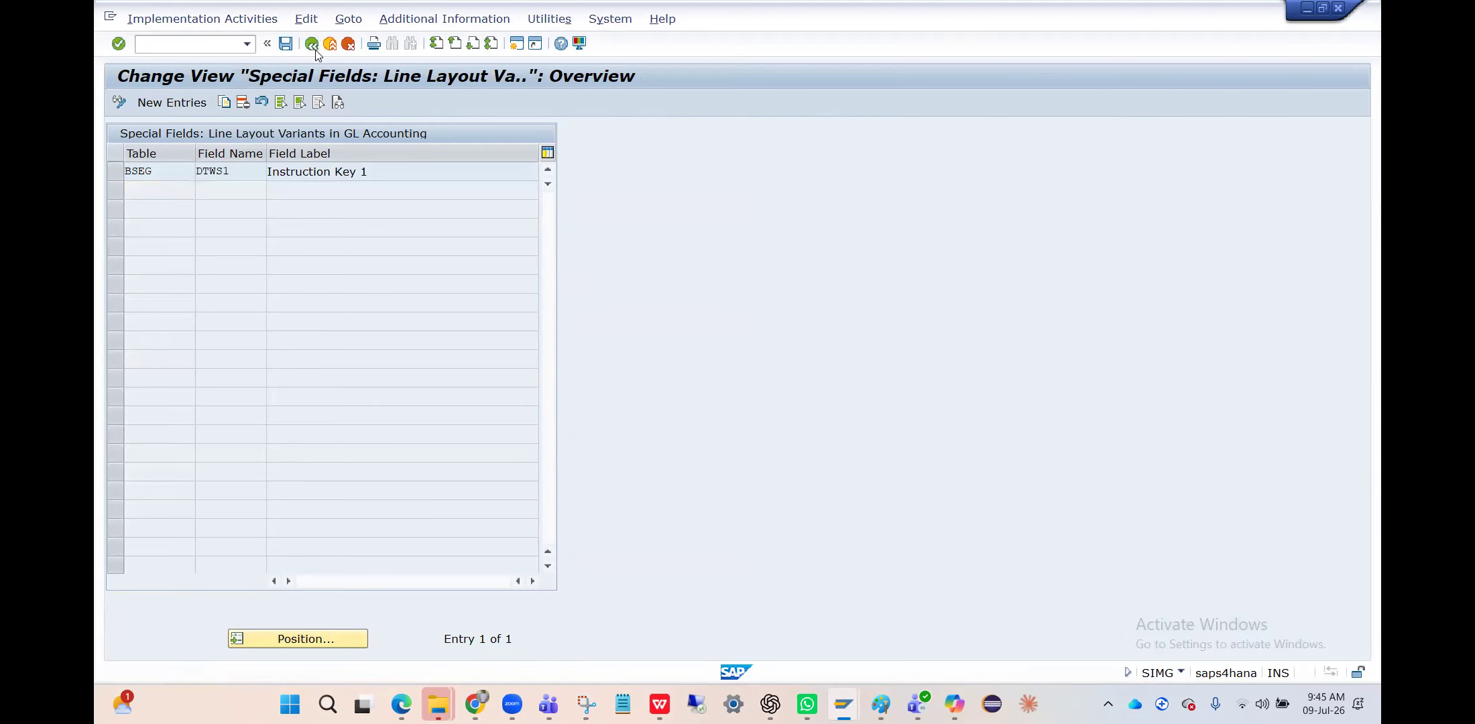
pyautogui.click(314, 45)
# - Switch to the SAP Easy Access session, run transaction OBC4, and open the field status groups of variant HPIN
pyautogui.hotkey('alt', 'Tab')
pyautogui.write('obc4')
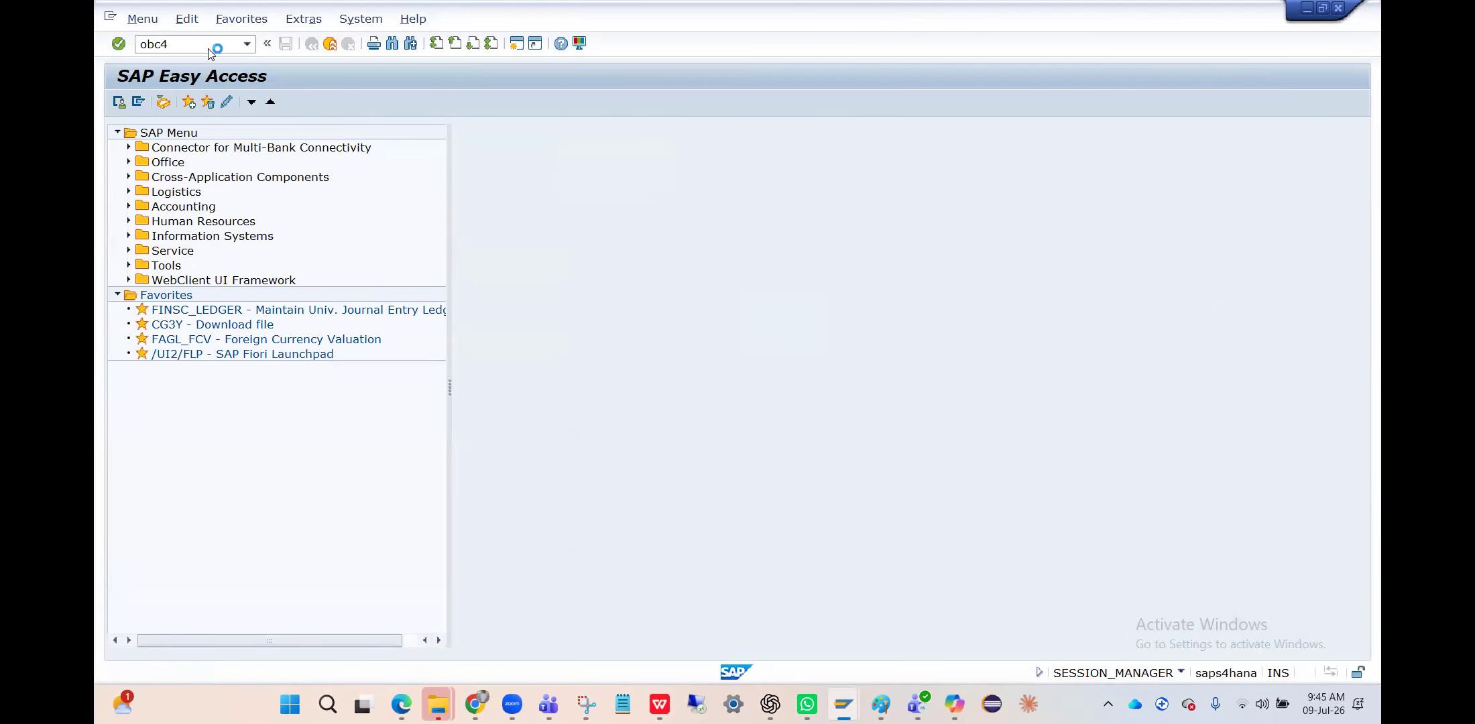
pyautogui.press('Return')
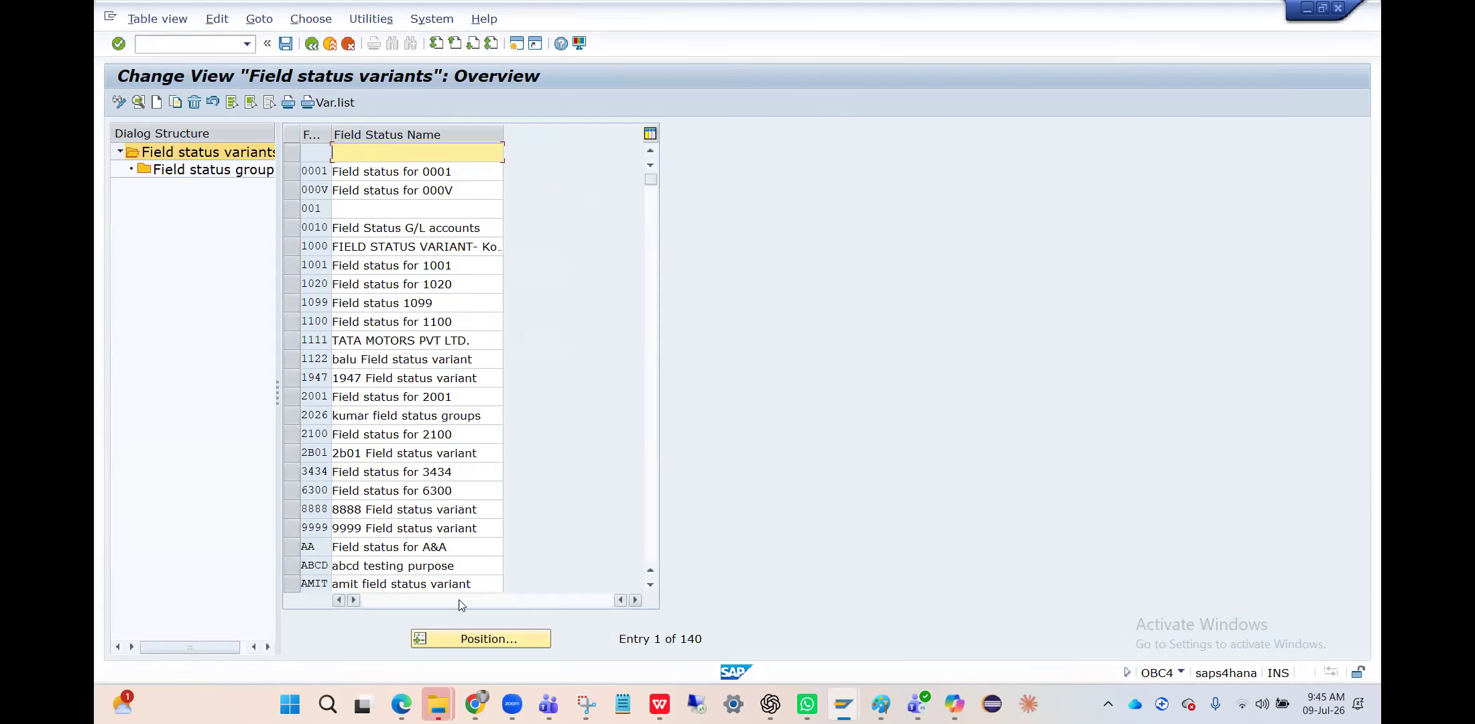
pyautogui.click(465, 639)
pyautogui.press('Down')
pyautogui.press('Return')
pyautogui.press('Return')
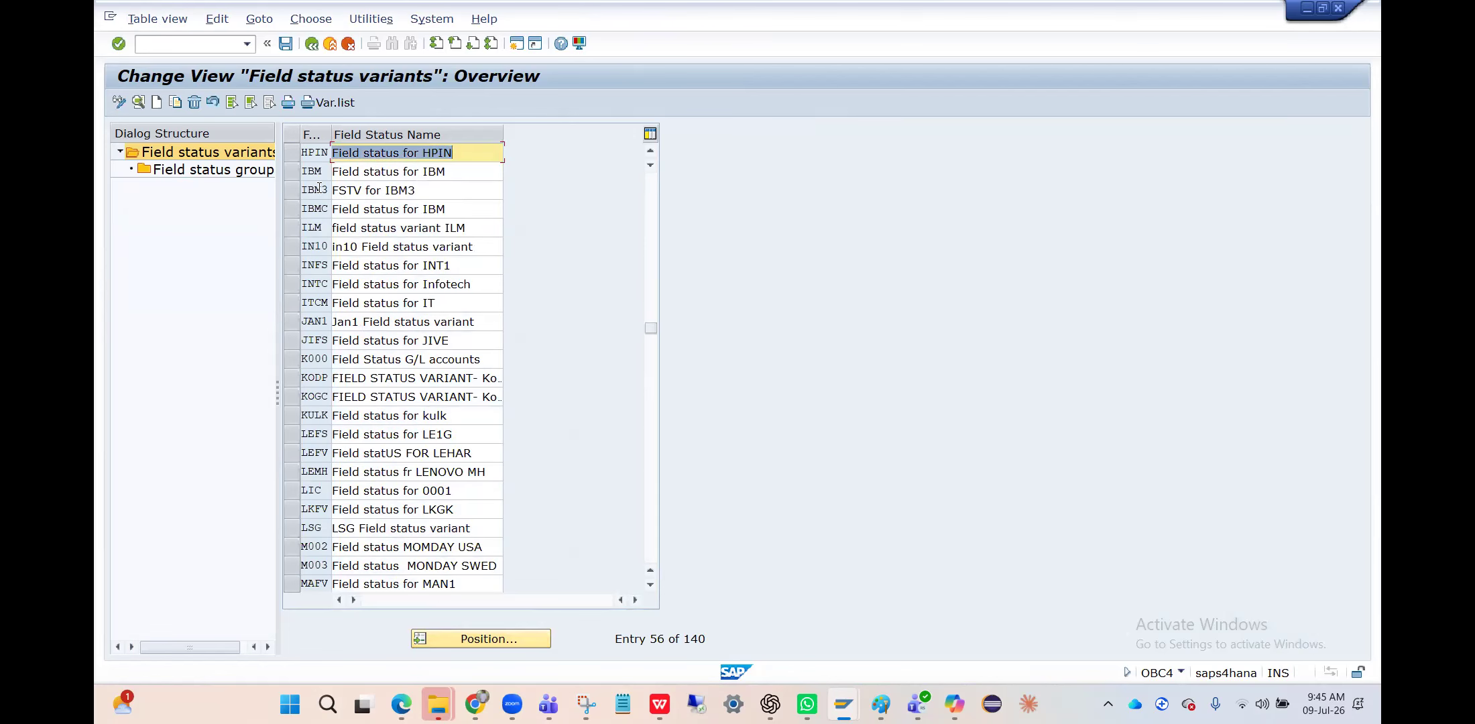
pyautogui.click(293, 154)
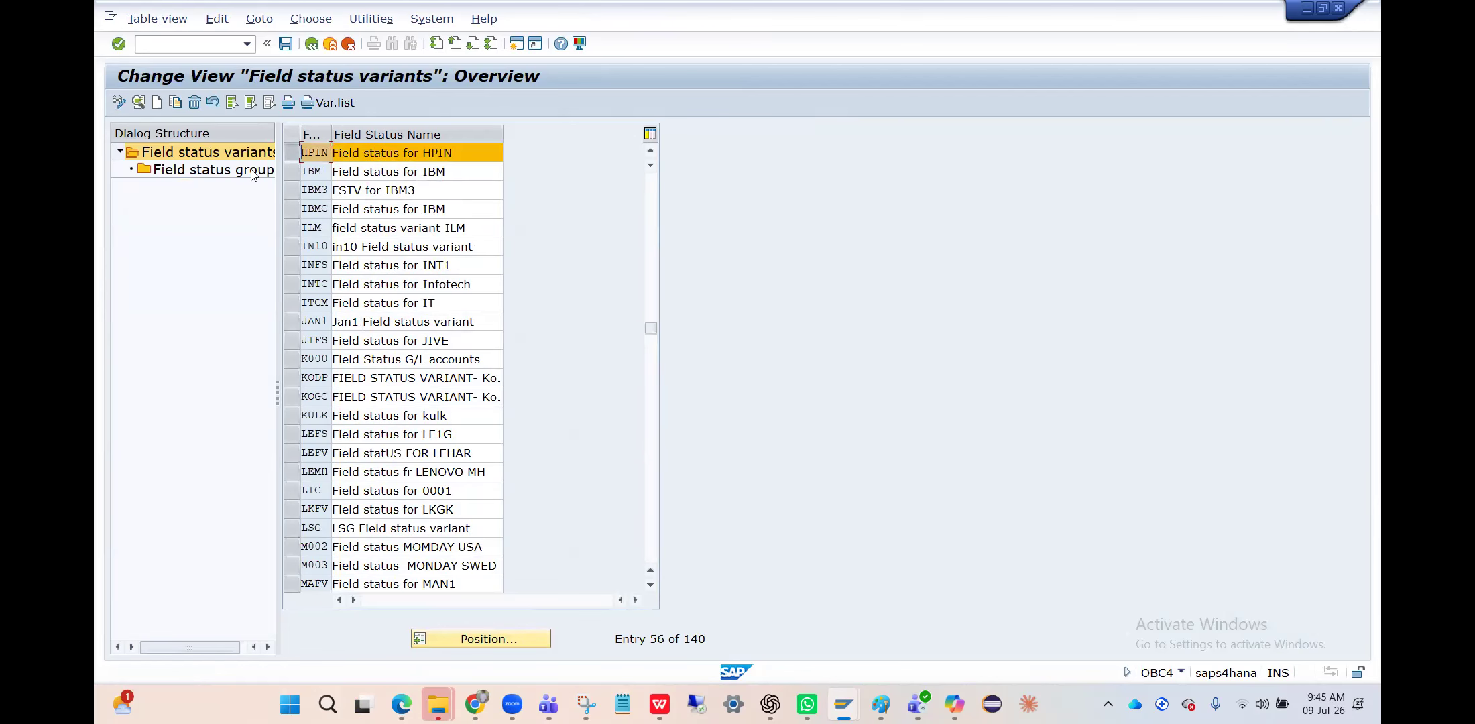
pyautogui.doubleClick(236, 172)
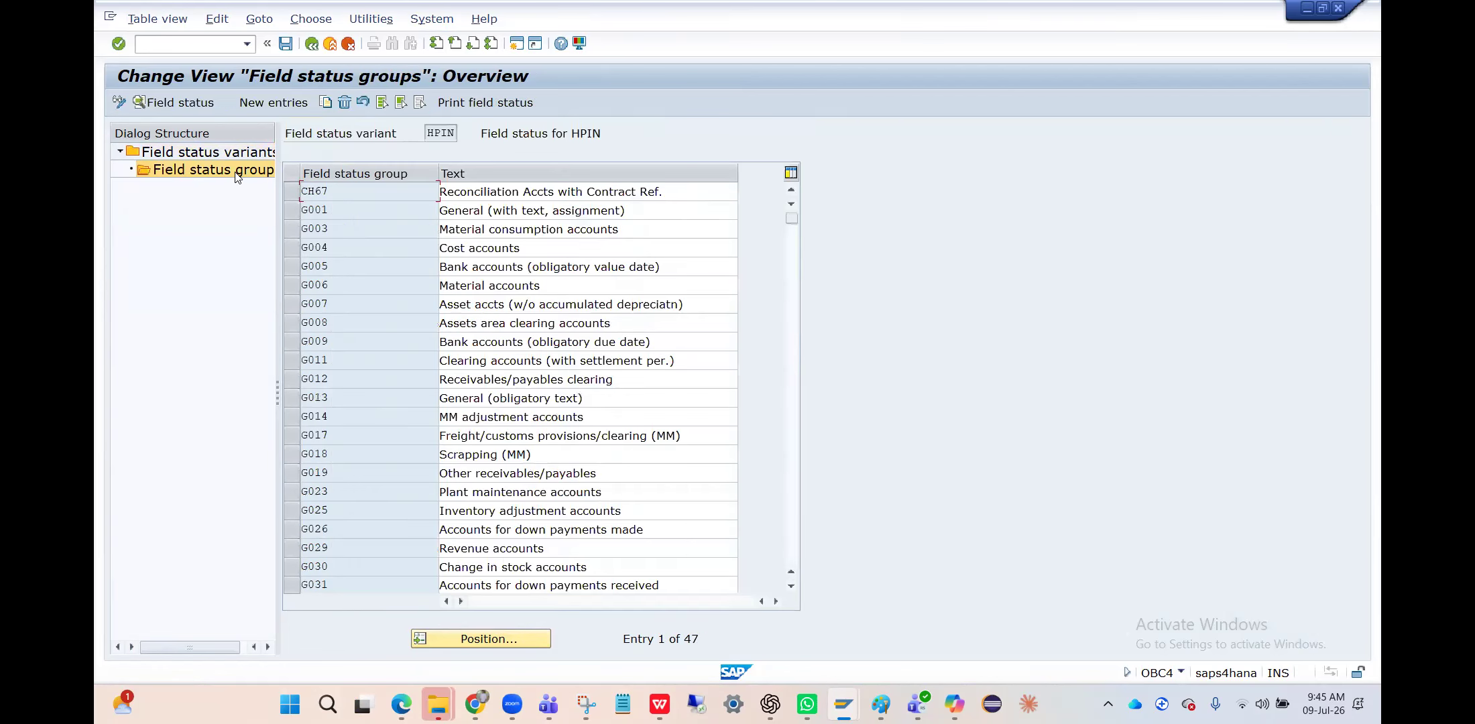
# - Examine the Payment transactions field status of group CH67 and return to its group overview
pyautogui.doubleClick(335, 194)
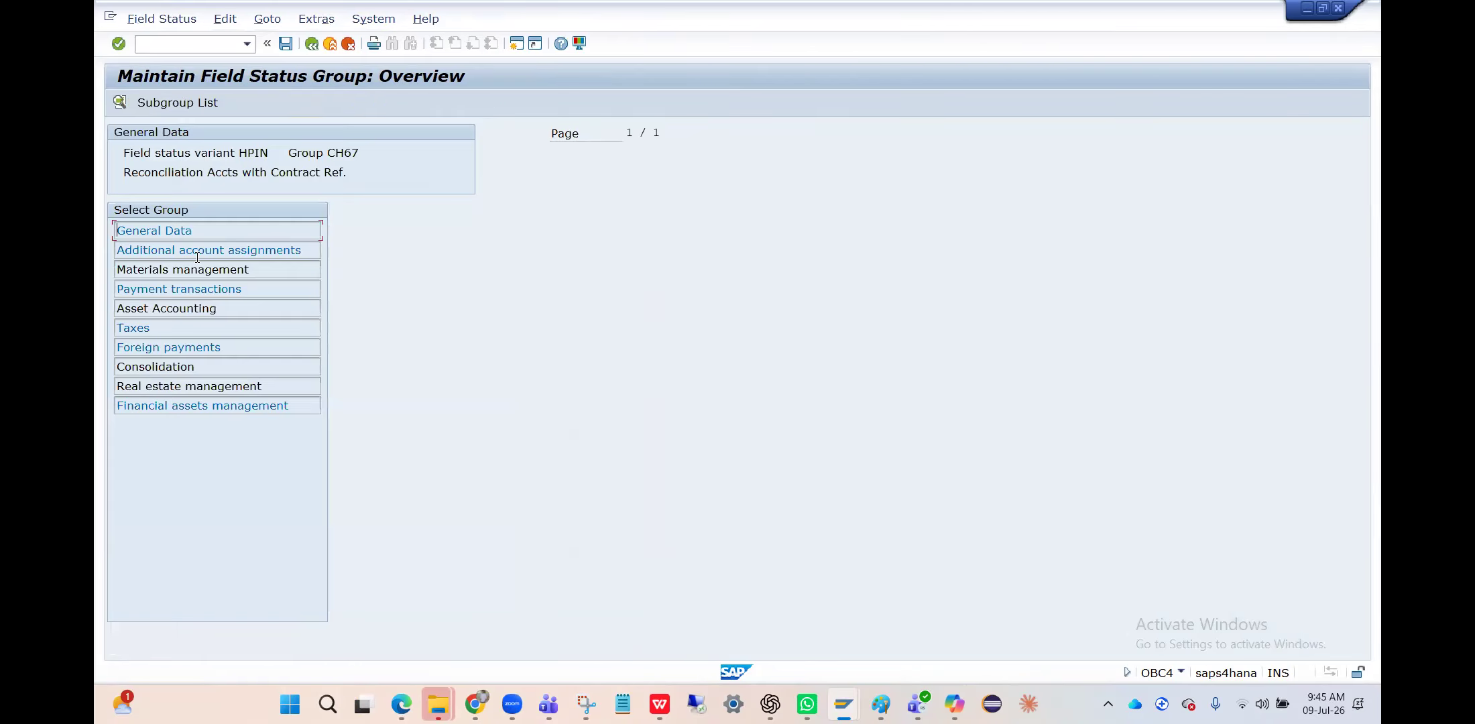
pyautogui.doubleClick(175, 293)
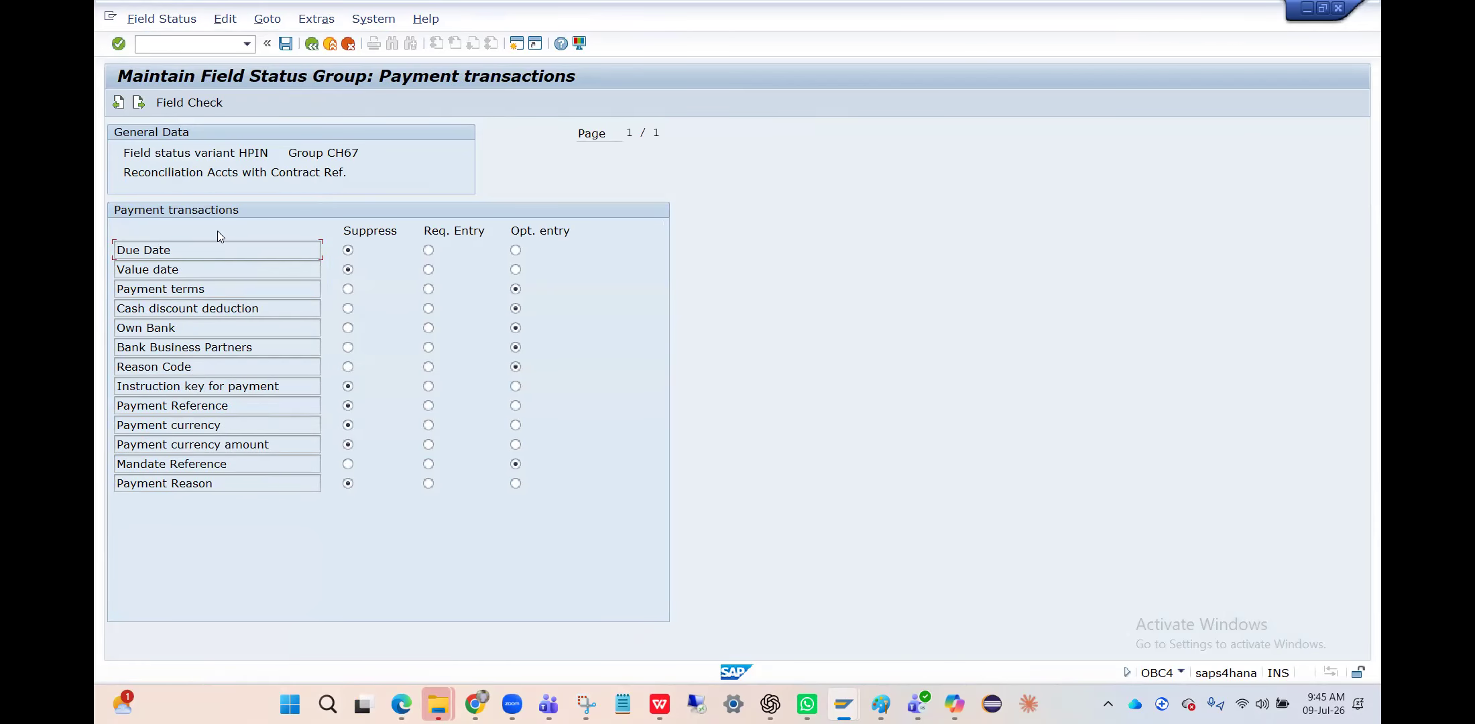
pyautogui.click(312, 44)
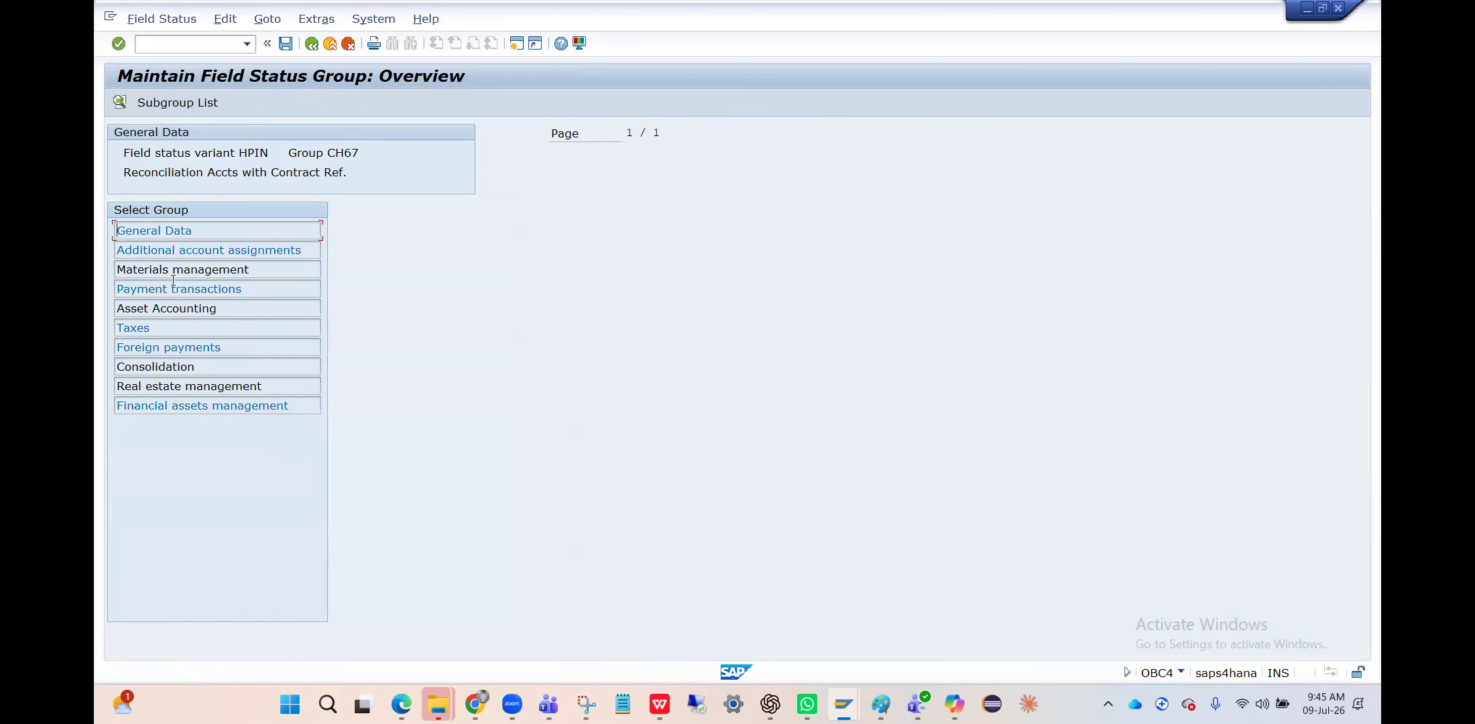
# - Examine group CH67's field status from General Data through Payment transactions and return to the field status group list
pyautogui.click(173, 232)
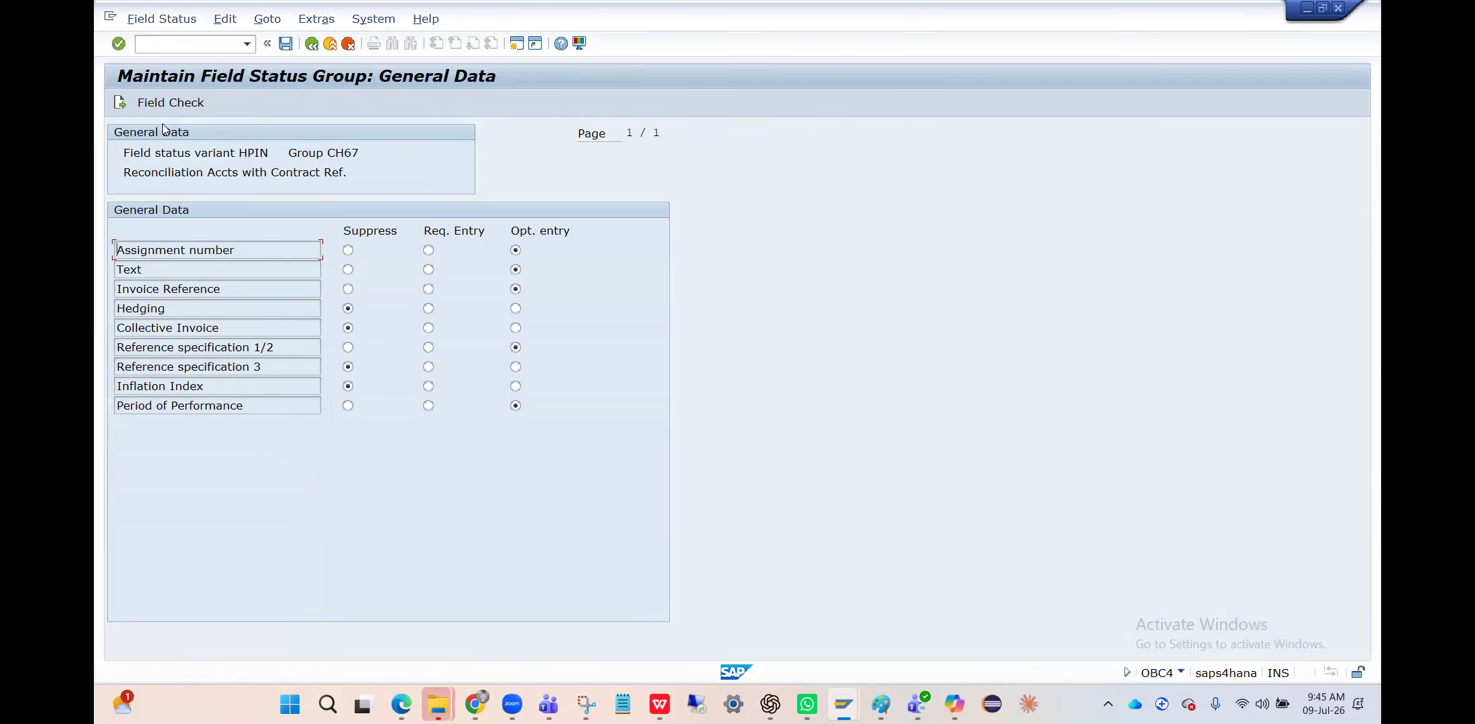
pyautogui.click(119, 103)
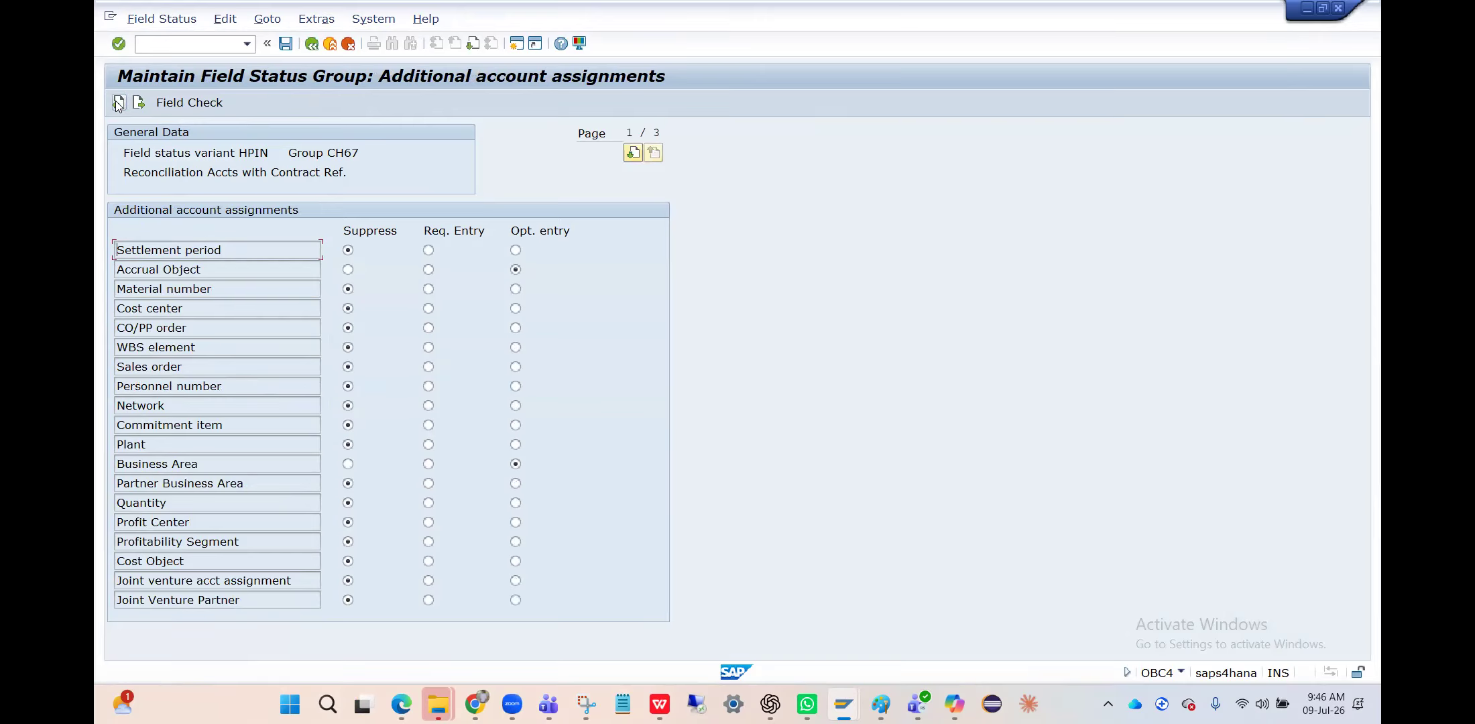
pyautogui.click(118, 102)
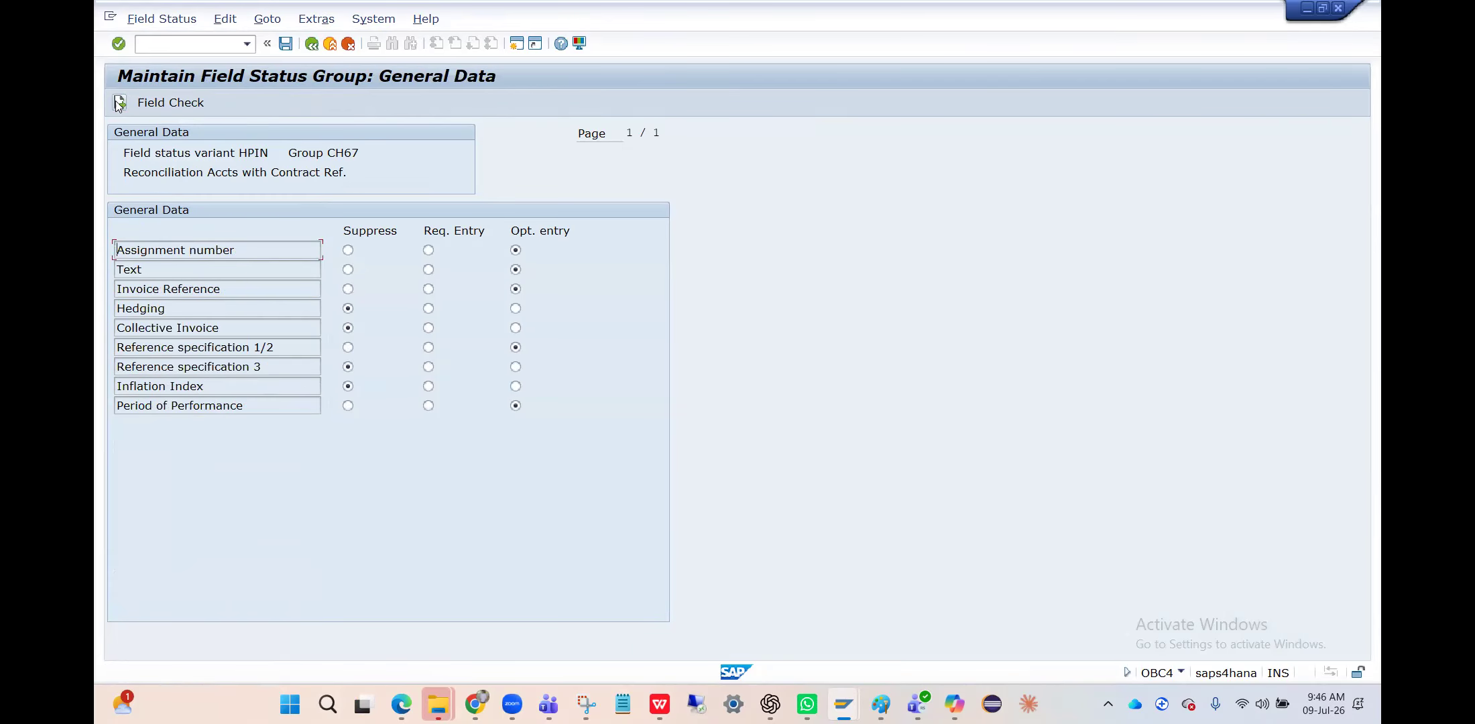
pyautogui.click(119, 102)
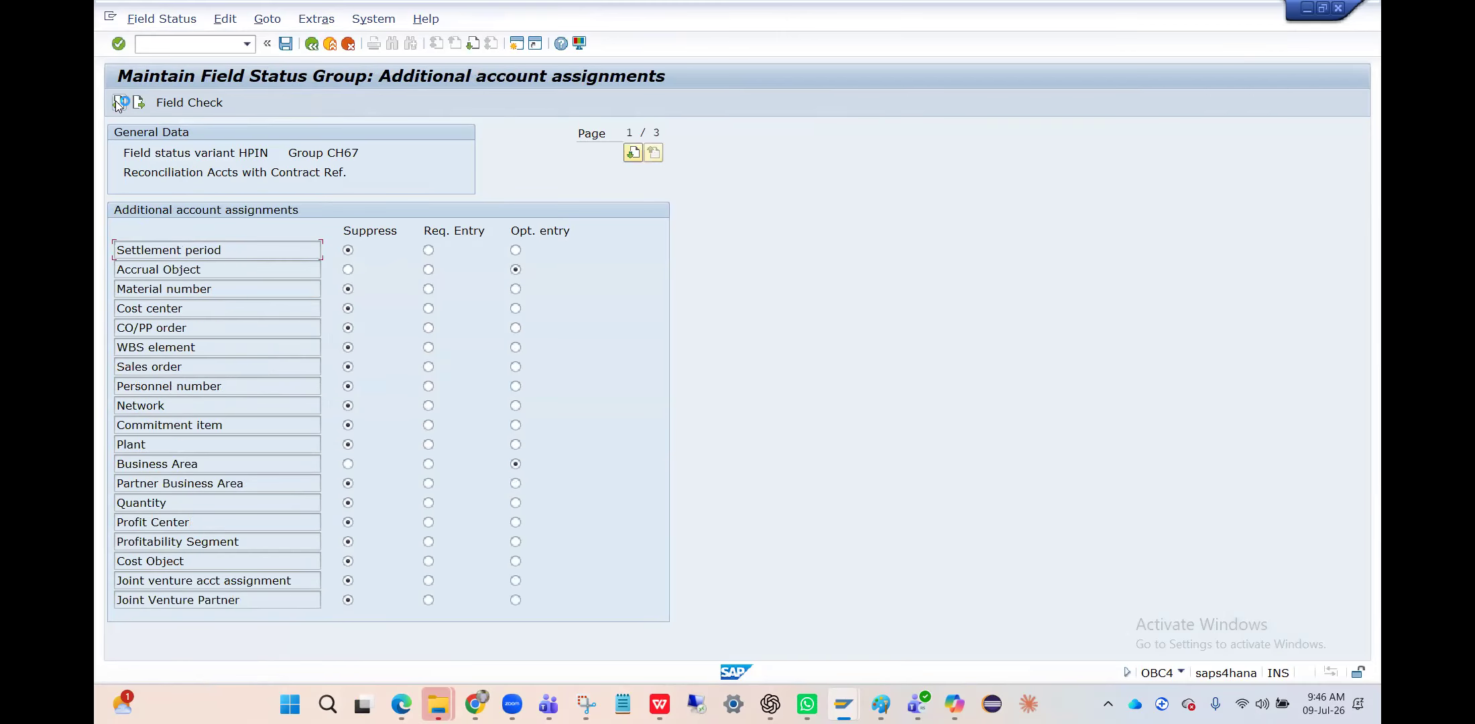
pyautogui.click(118, 103)
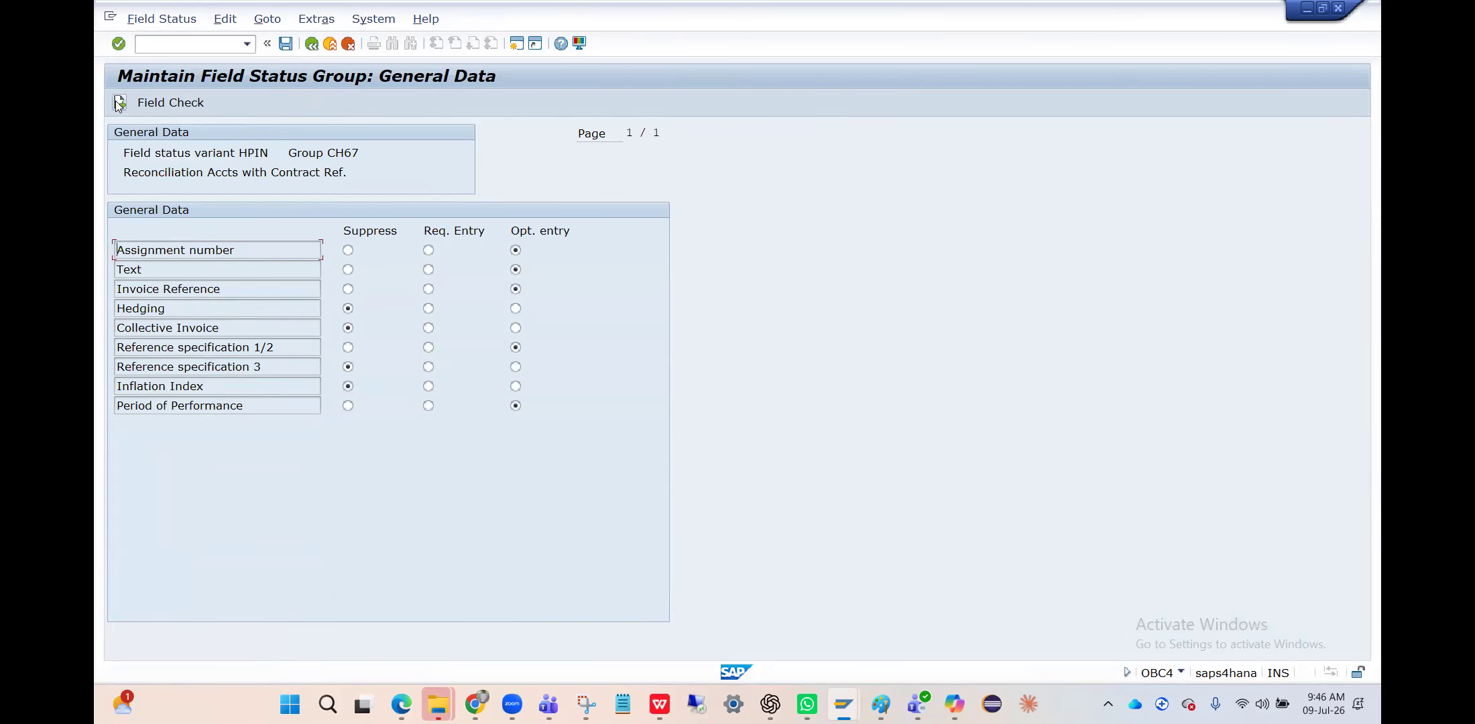
pyautogui.click(120, 103)
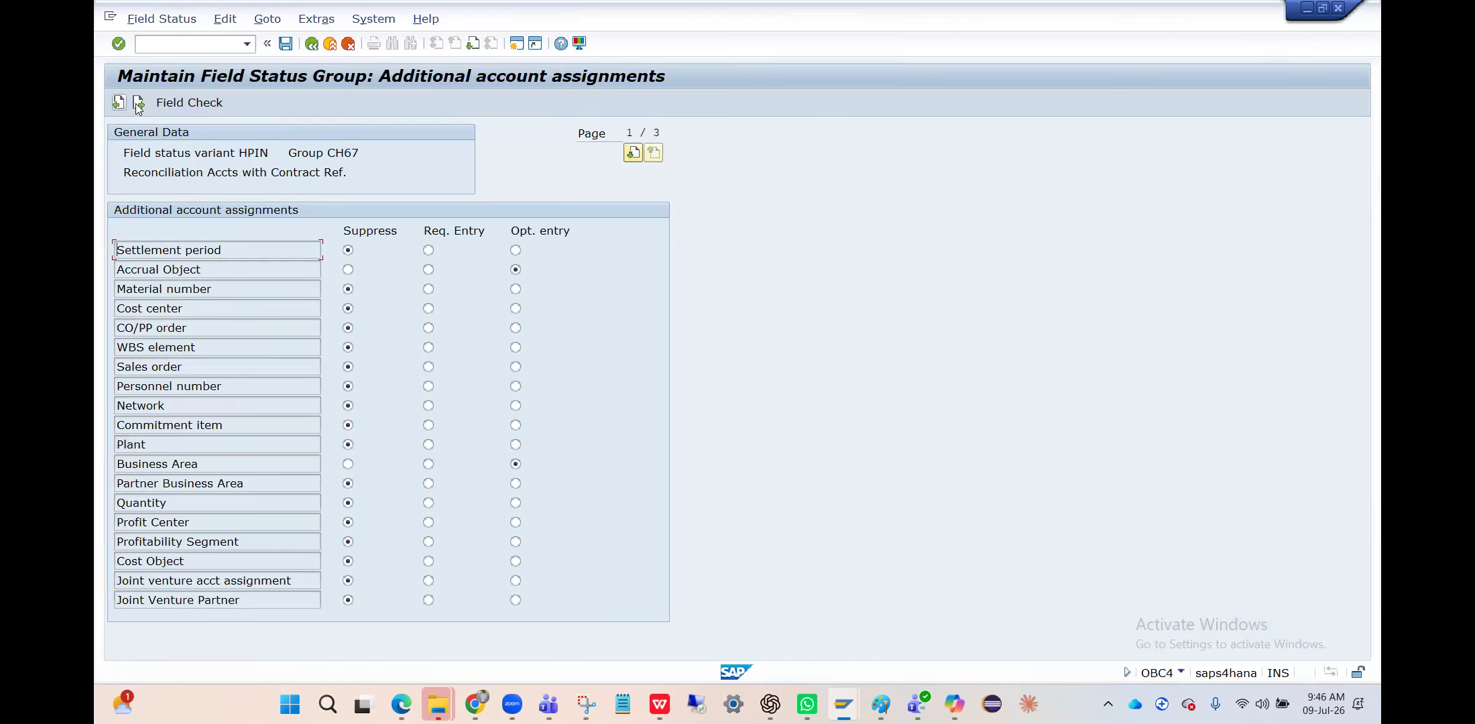
pyautogui.click(138, 103)
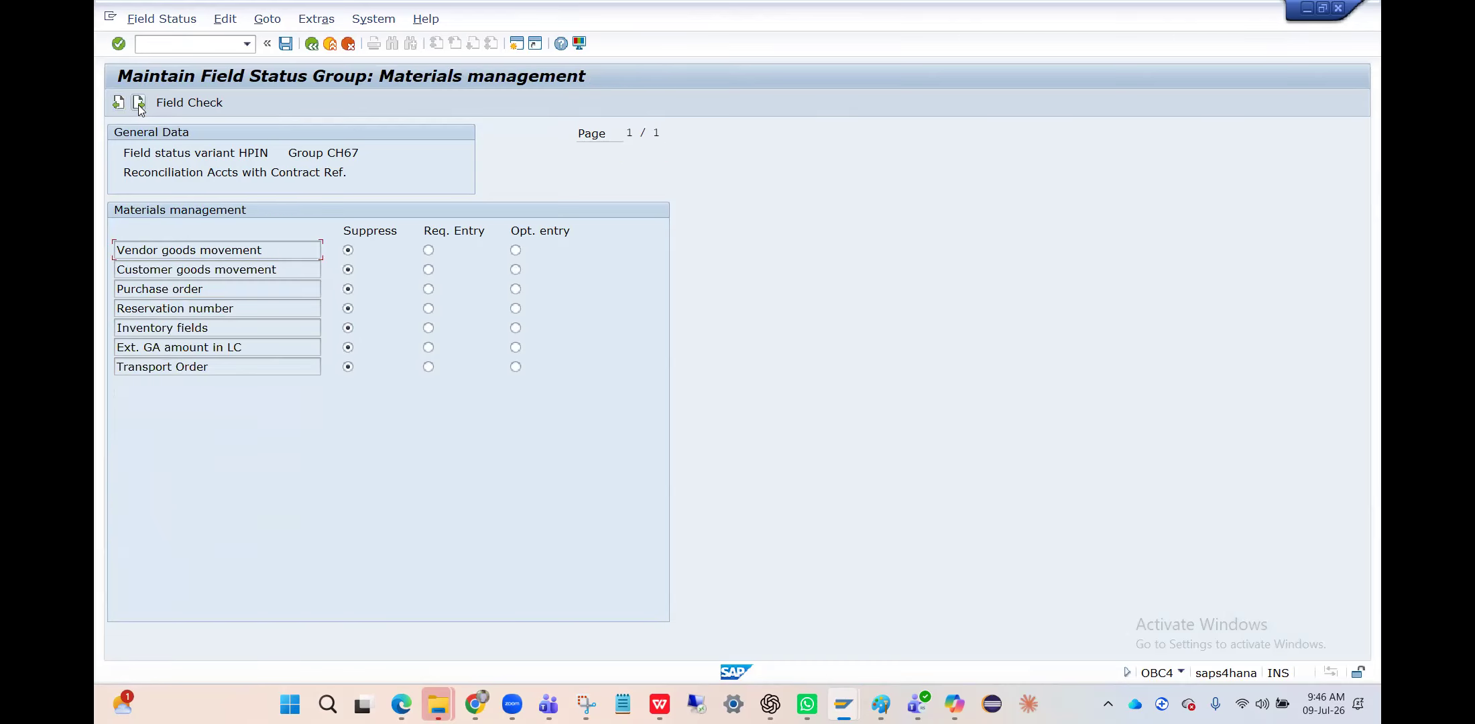
pyautogui.click(139, 102)
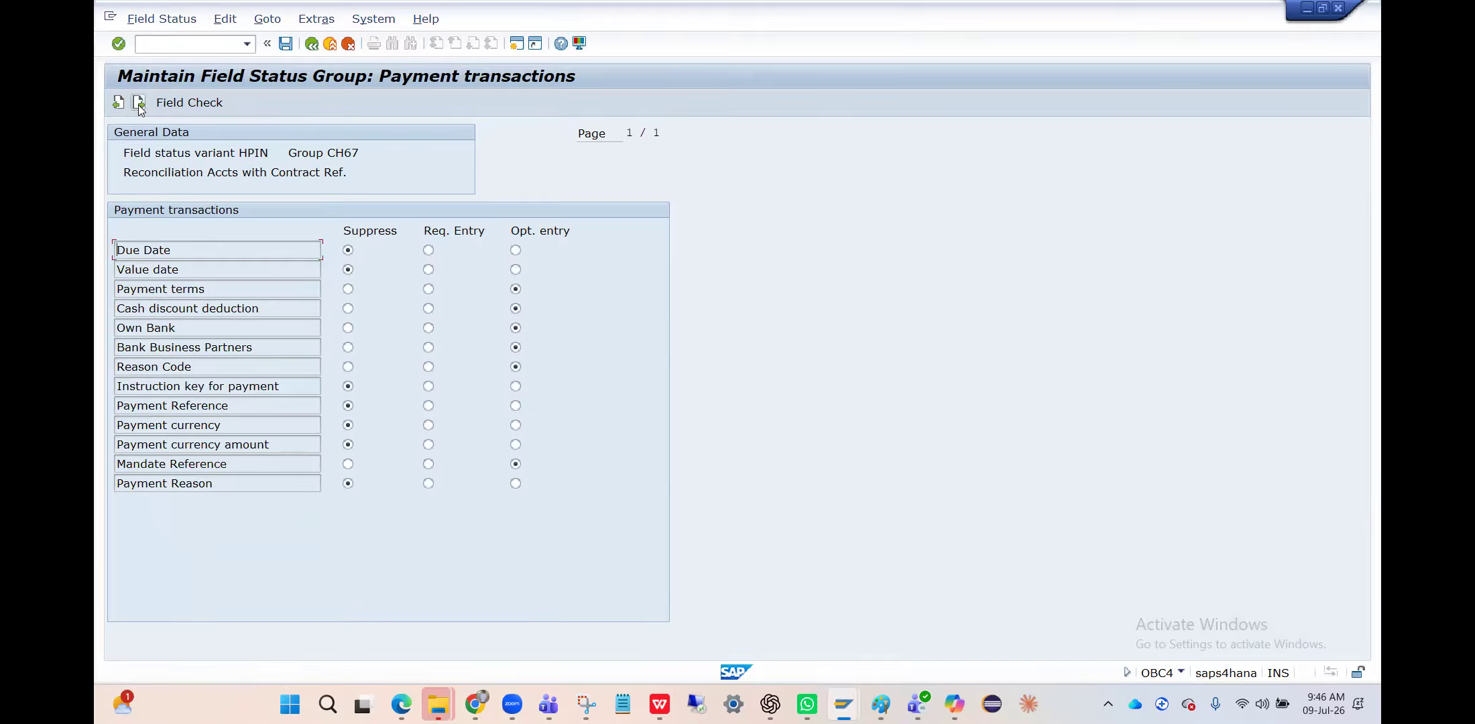
pyautogui.click(317, 43)
pyautogui.click(316, 44)
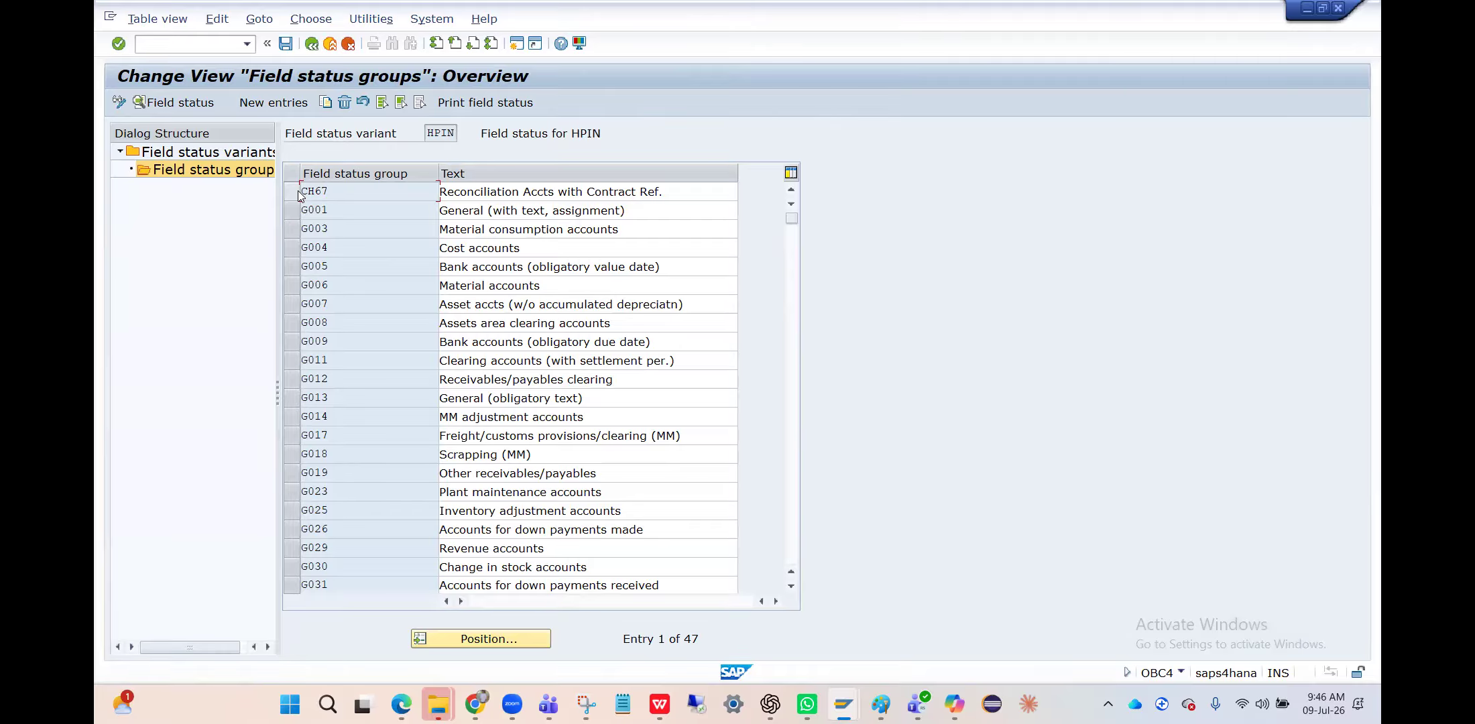
# - Switch to ChatGPT and read the guidance on enabling DTWS1 through the field status group, posting key and entry screen
pyautogui.hotkey('alt', 'Tab')
pyautogui.hotkey('alt', 'Tab')
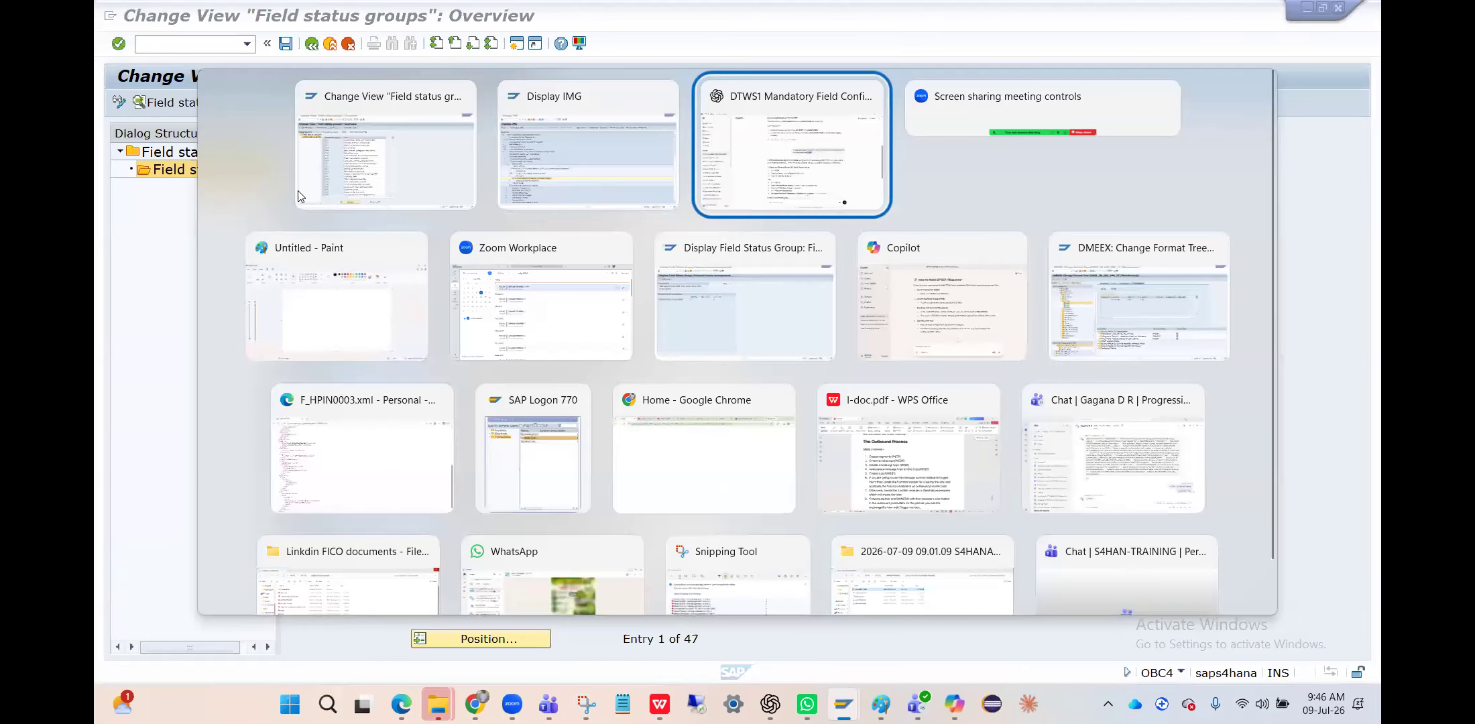
pyautogui.scroll(-2, 671, 483)
pyautogui.scroll(-1, 716, 390)
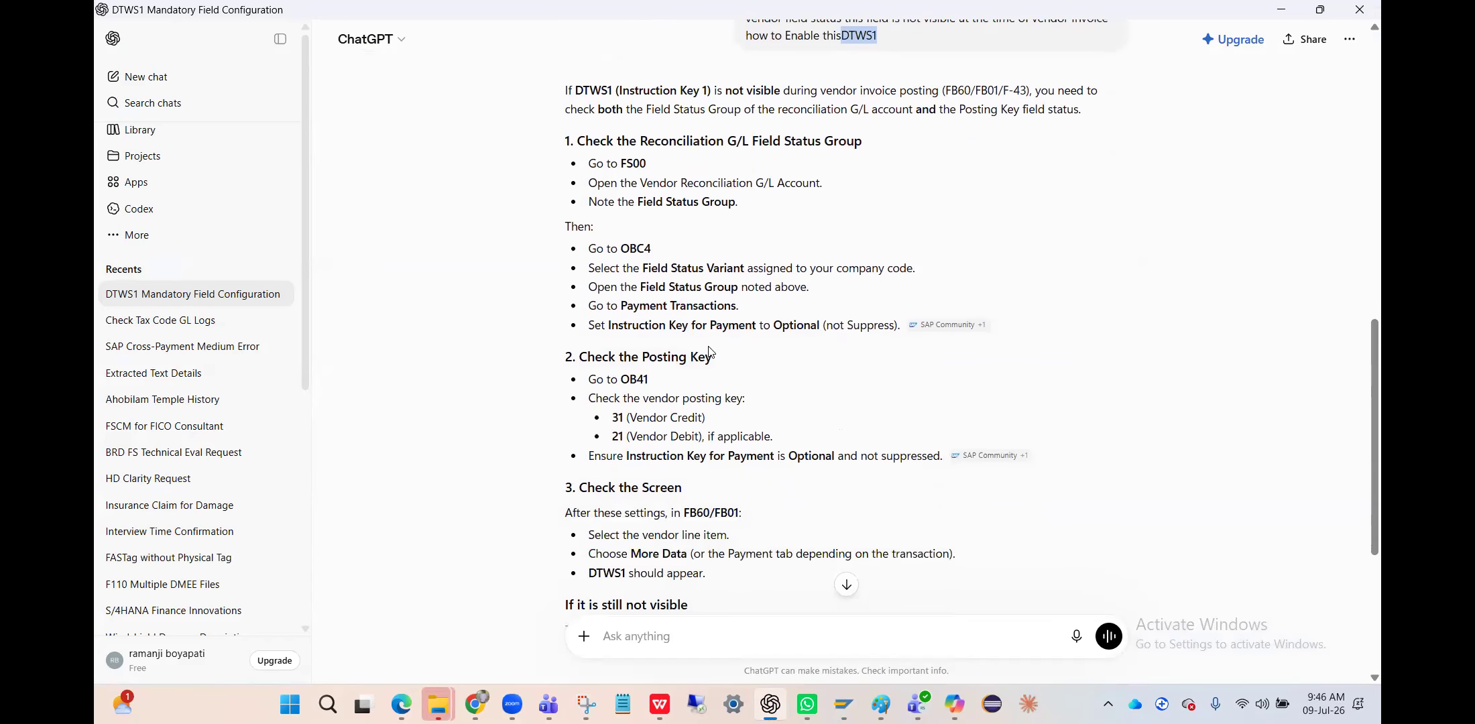
pyautogui.click(671, 325)
pyautogui.scroll(-1, 670, 318)
pyautogui.scroll(-1, 674, 335)
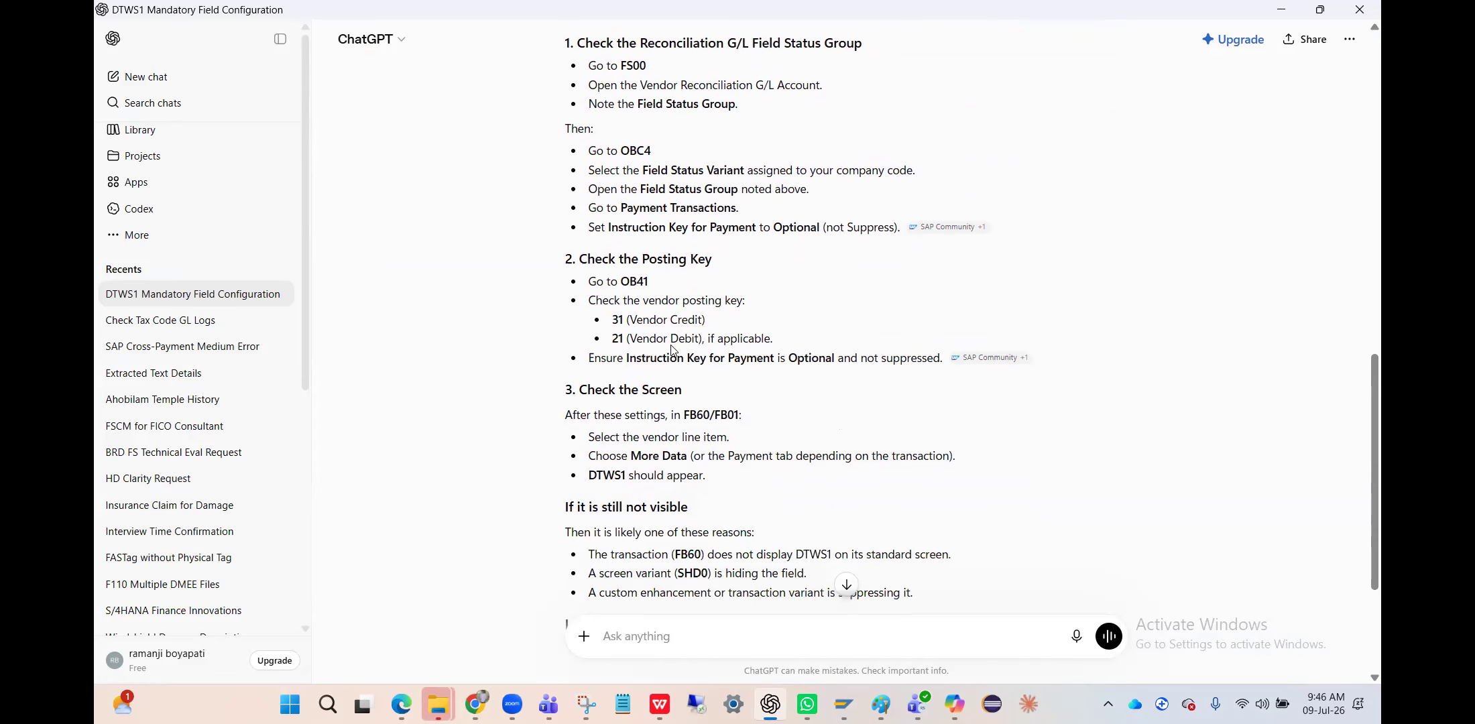
pyautogui.scroll(-1, 673, 350)
# - Return to the SAP field status groups session, run transaction OB41, and open the details of vendor invoice posting key 31
pyautogui.hotkey('alt', 'Tab')
pyautogui.hotkey('alt', 'Tab')
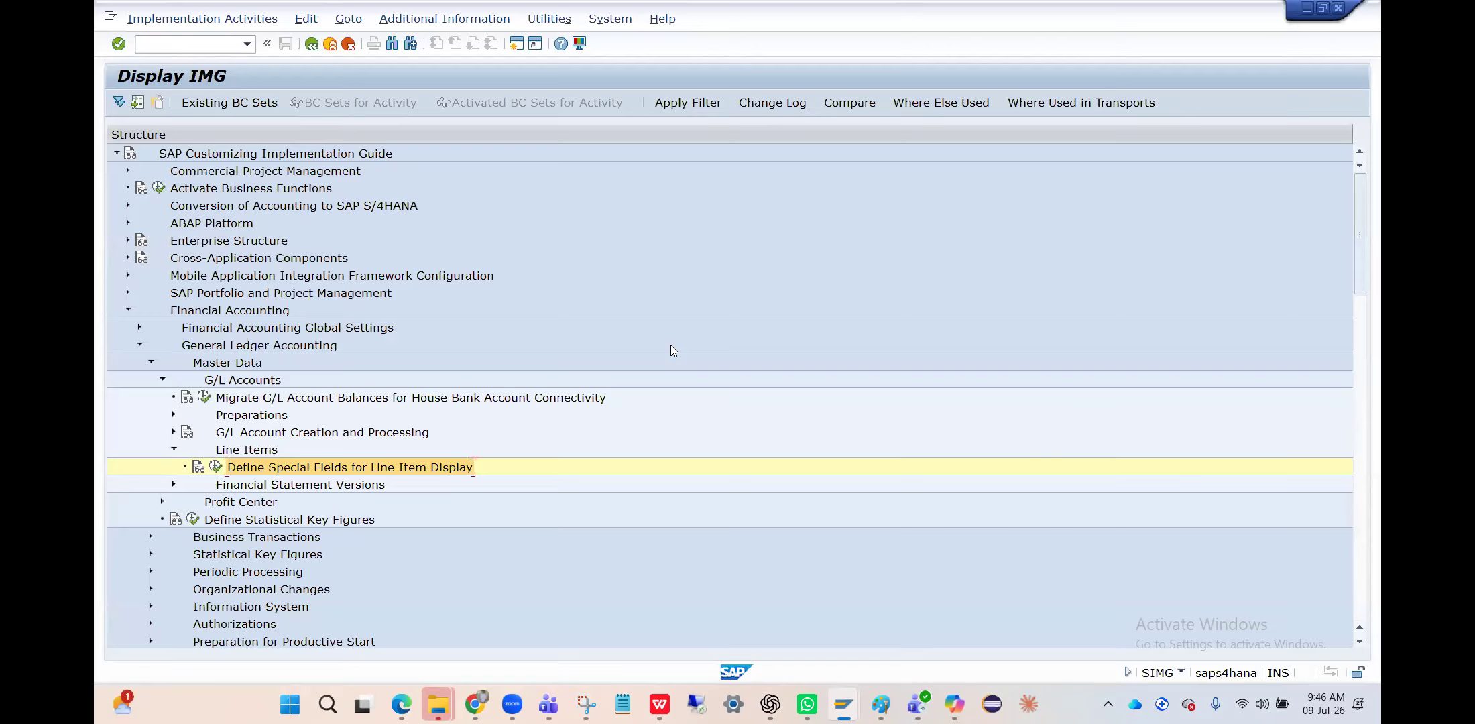
pyautogui.hotkey('alt', 'Tab')
pyautogui.hotkey('alt', 'Tab')
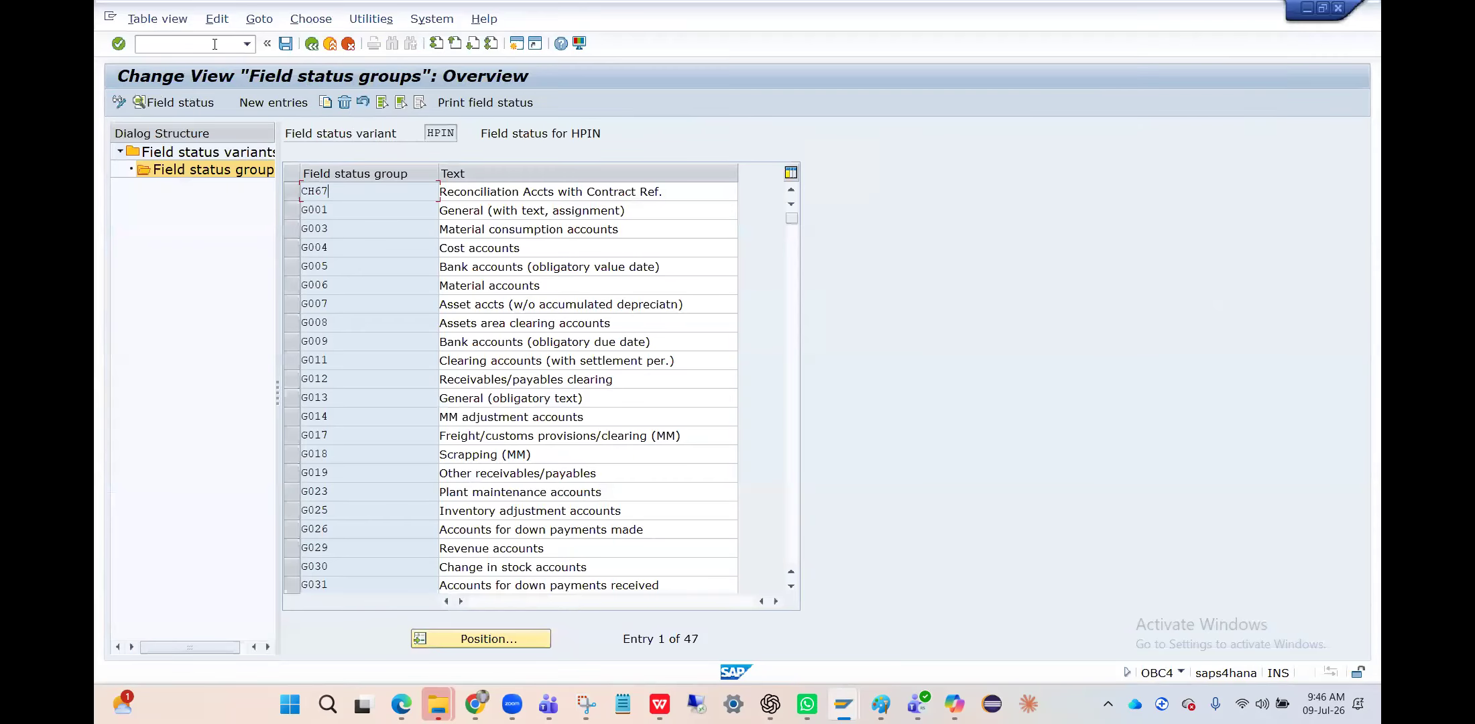
pyautogui.write('/nOB41')
pyautogui.press('Return')
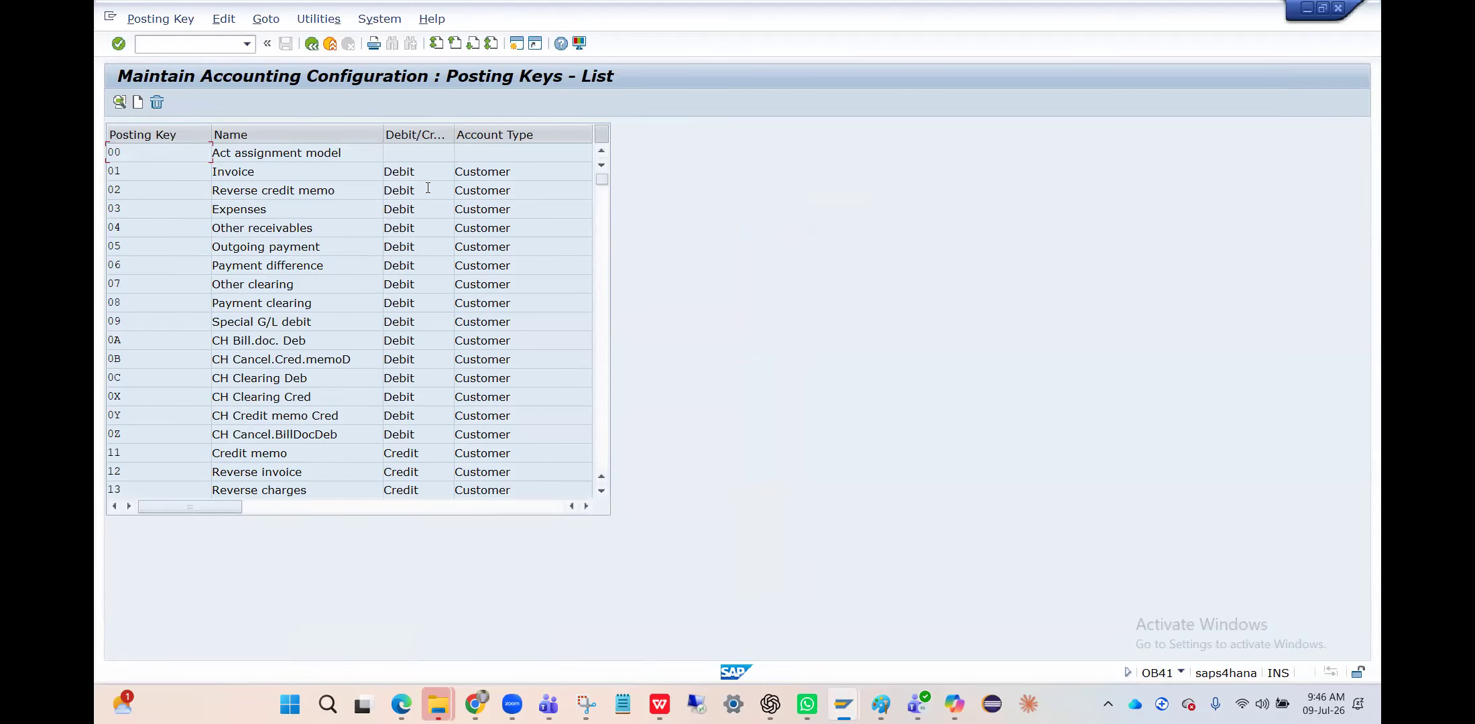
pyautogui.scroll(-10, 182, 263)
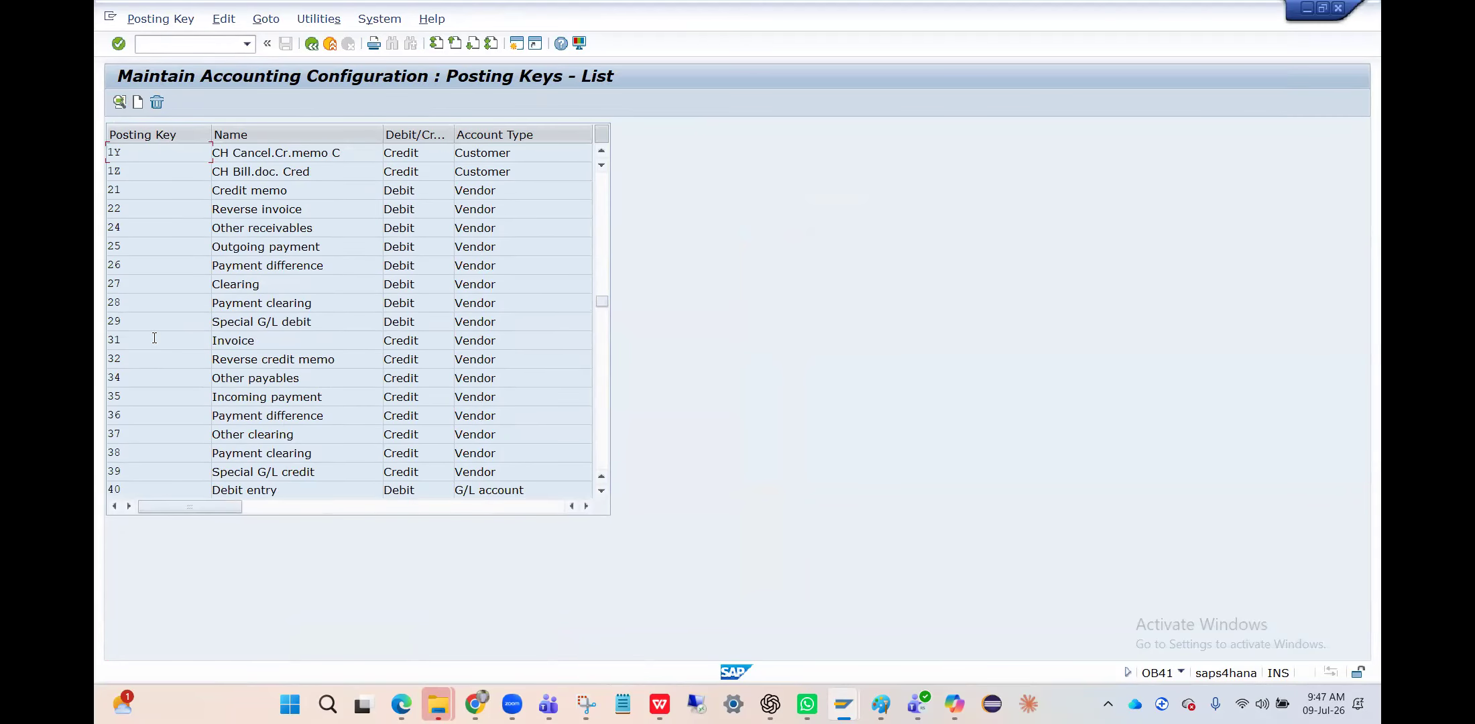
pyautogui.doubleClick(154, 337)
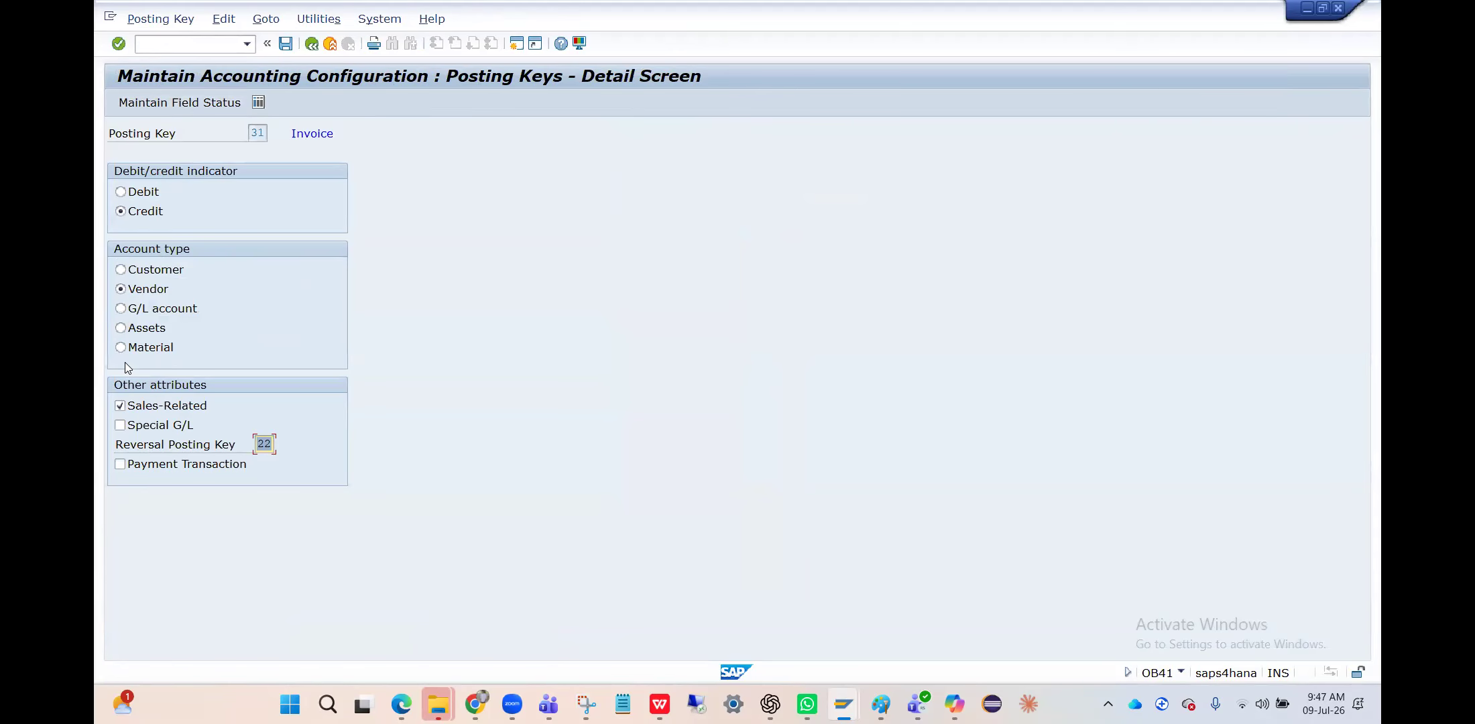
# - Mark posting key 31 as a payment transaction and open its General Data field status
pyautogui.click(133, 464)
pyautogui.click(175, 102)
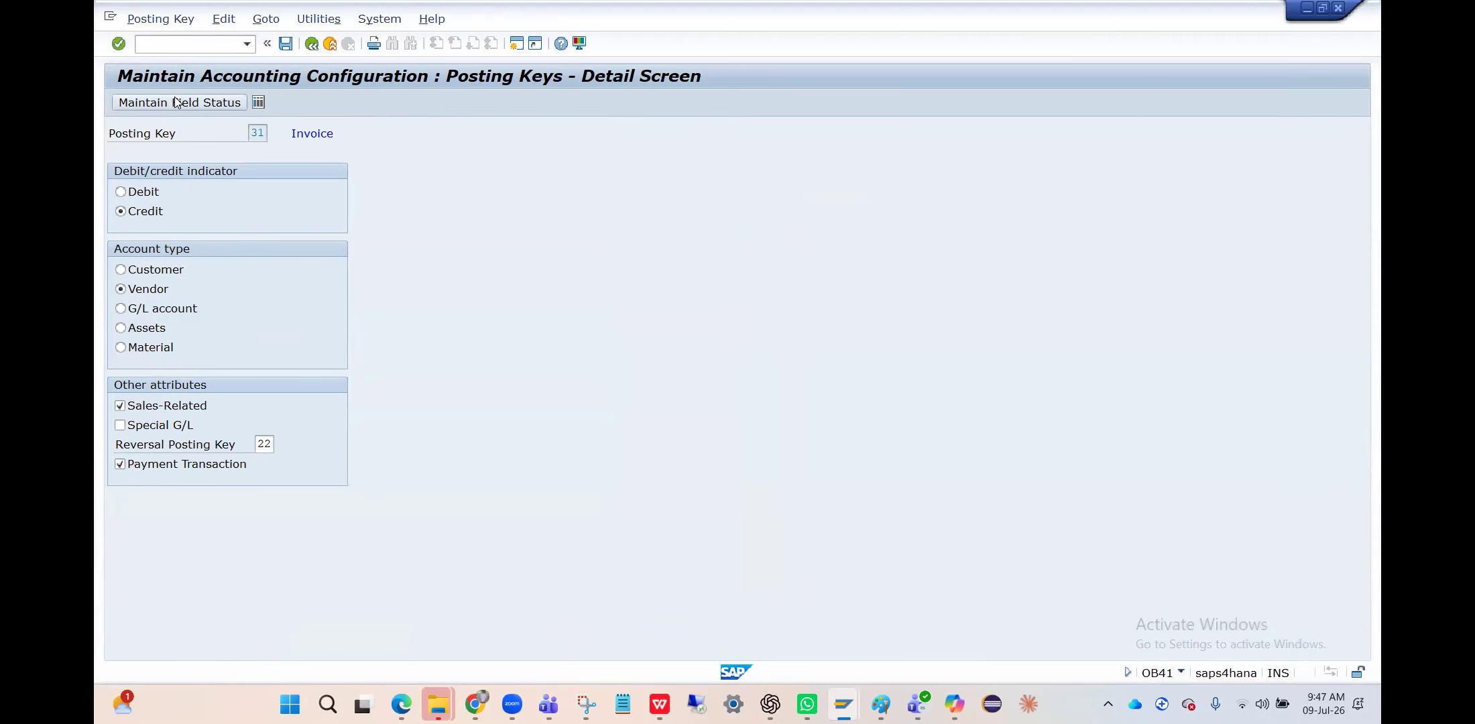
pyautogui.doubleClick(211, 231)
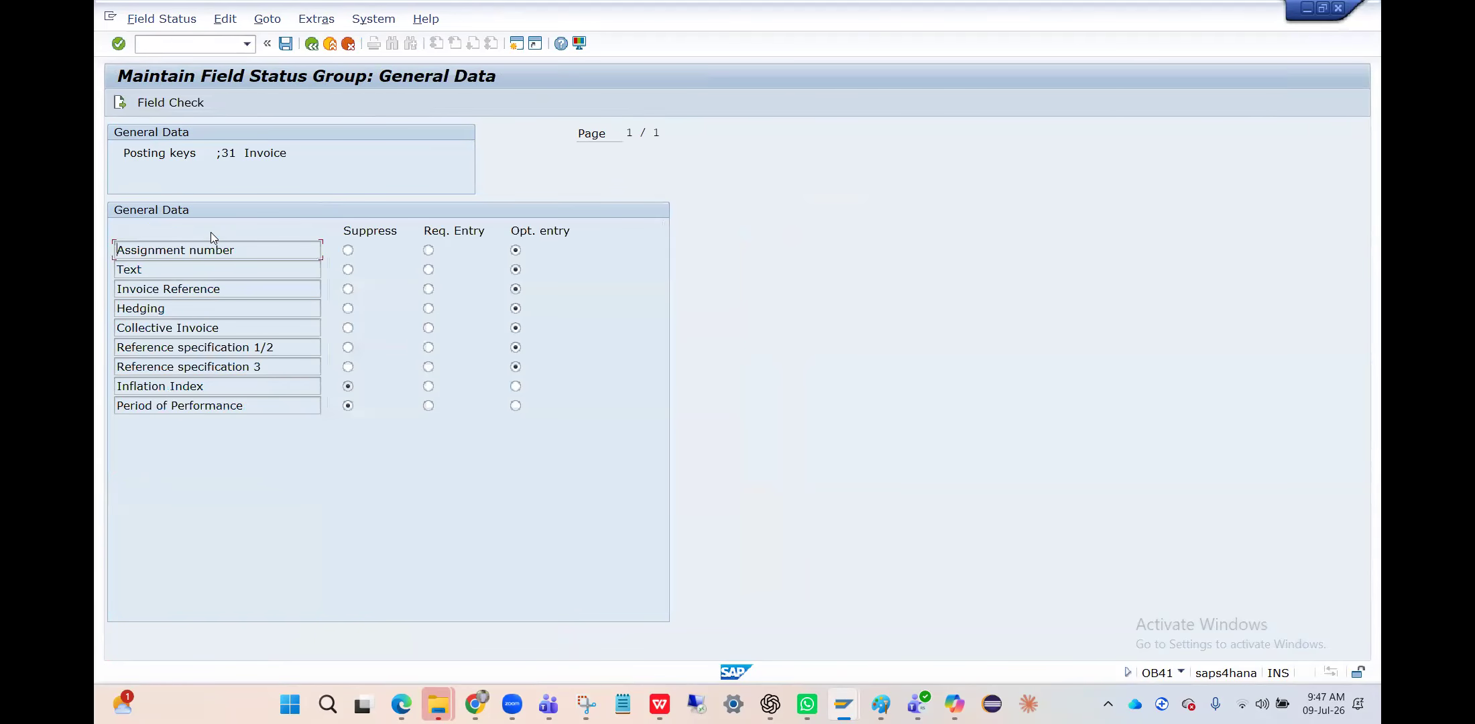
# - Examine posting key 31's field status from General Data through Payment transactions, including Instruction key for payment, and return to the posting key list without saving
pyautogui.click(119, 102)
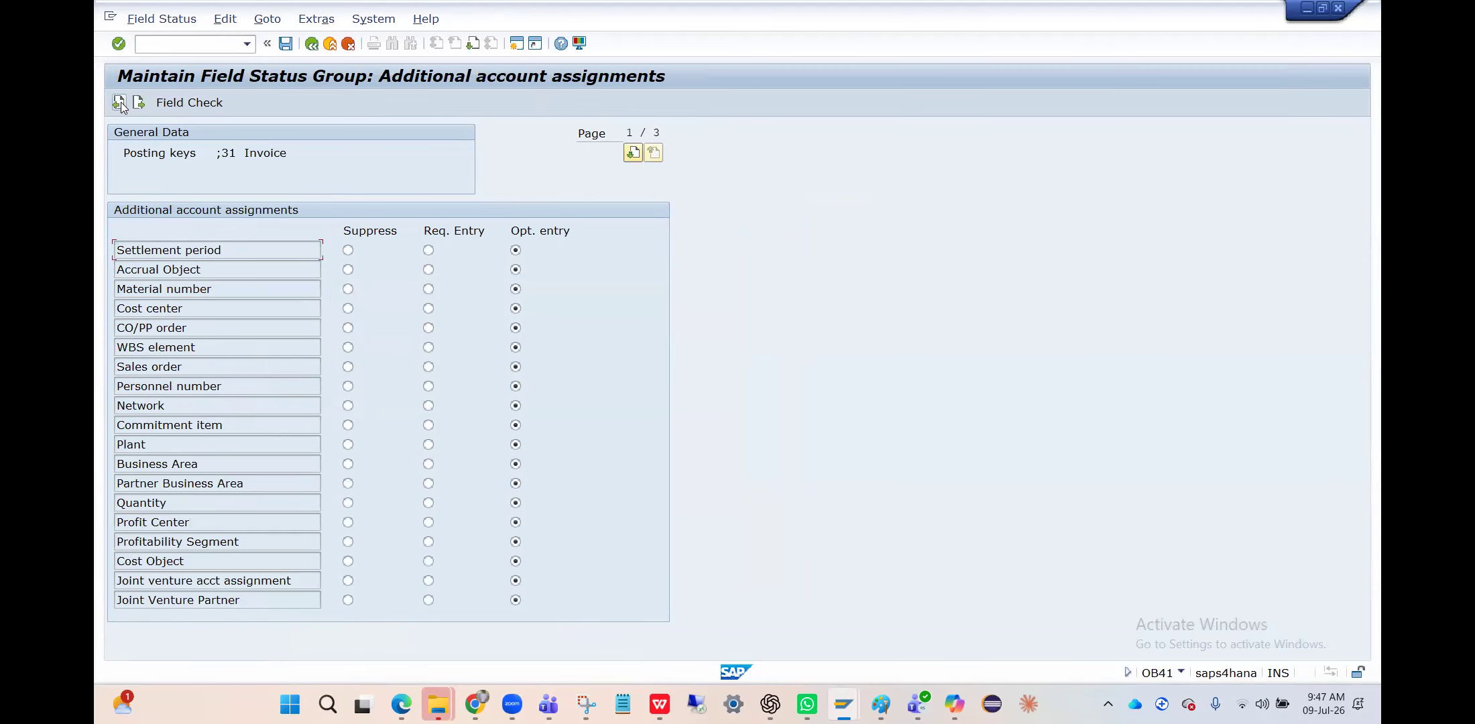
pyautogui.click(119, 103)
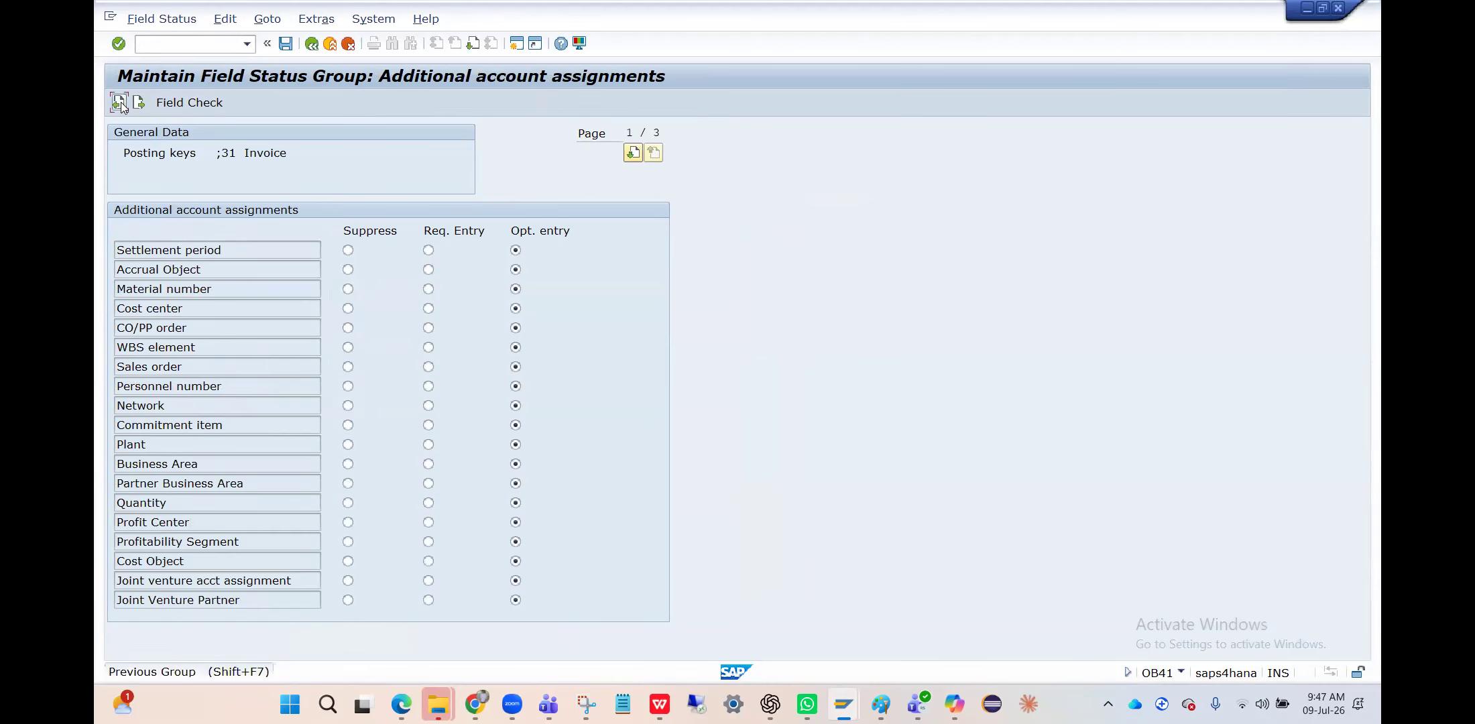
pyautogui.click(120, 103)
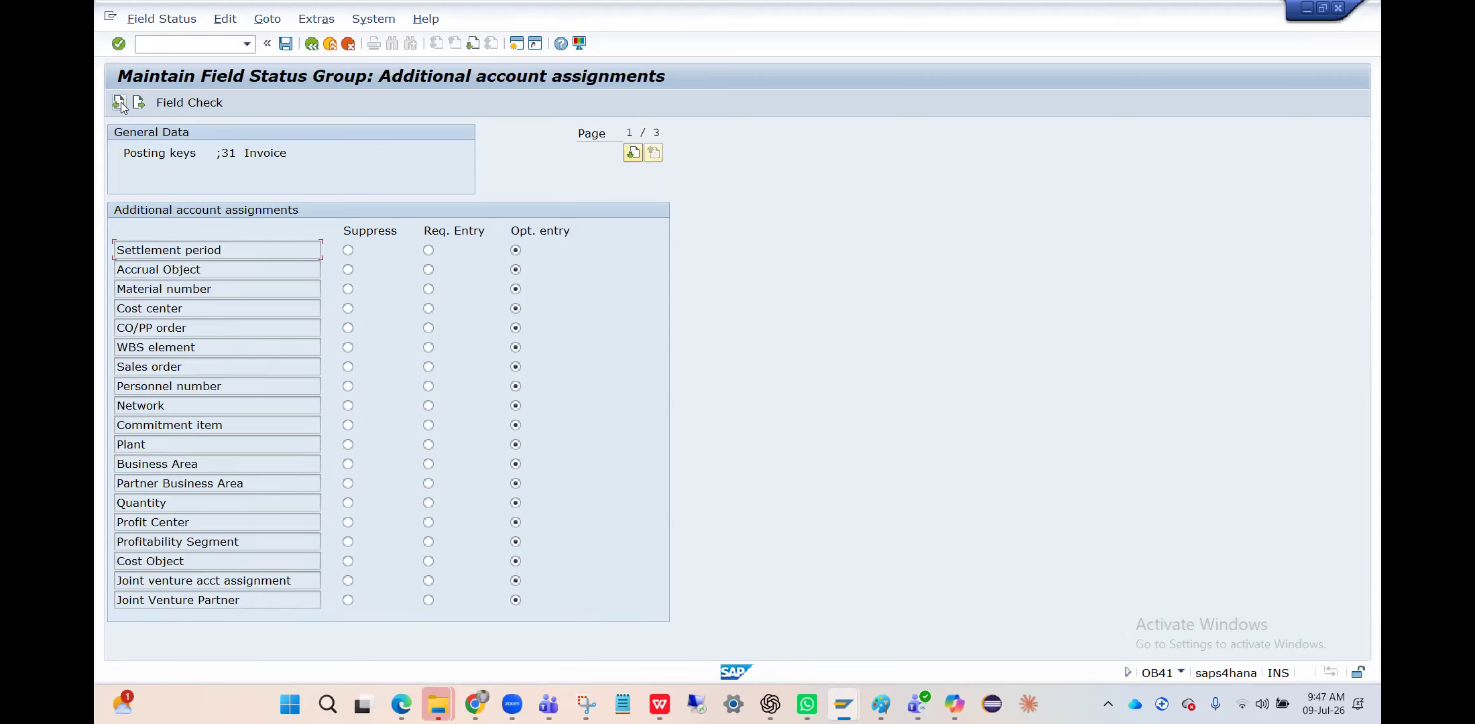
pyautogui.click(119, 103)
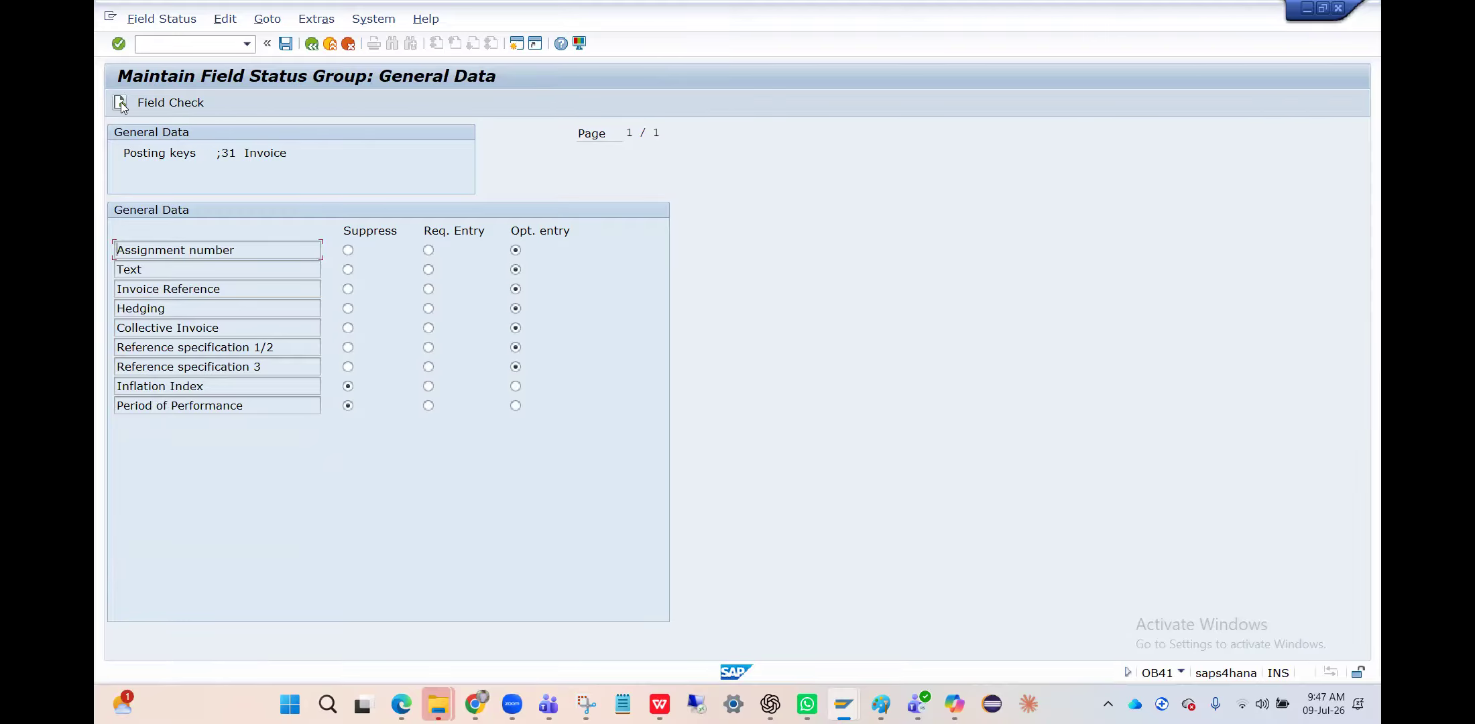
pyautogui.click(120, 103)
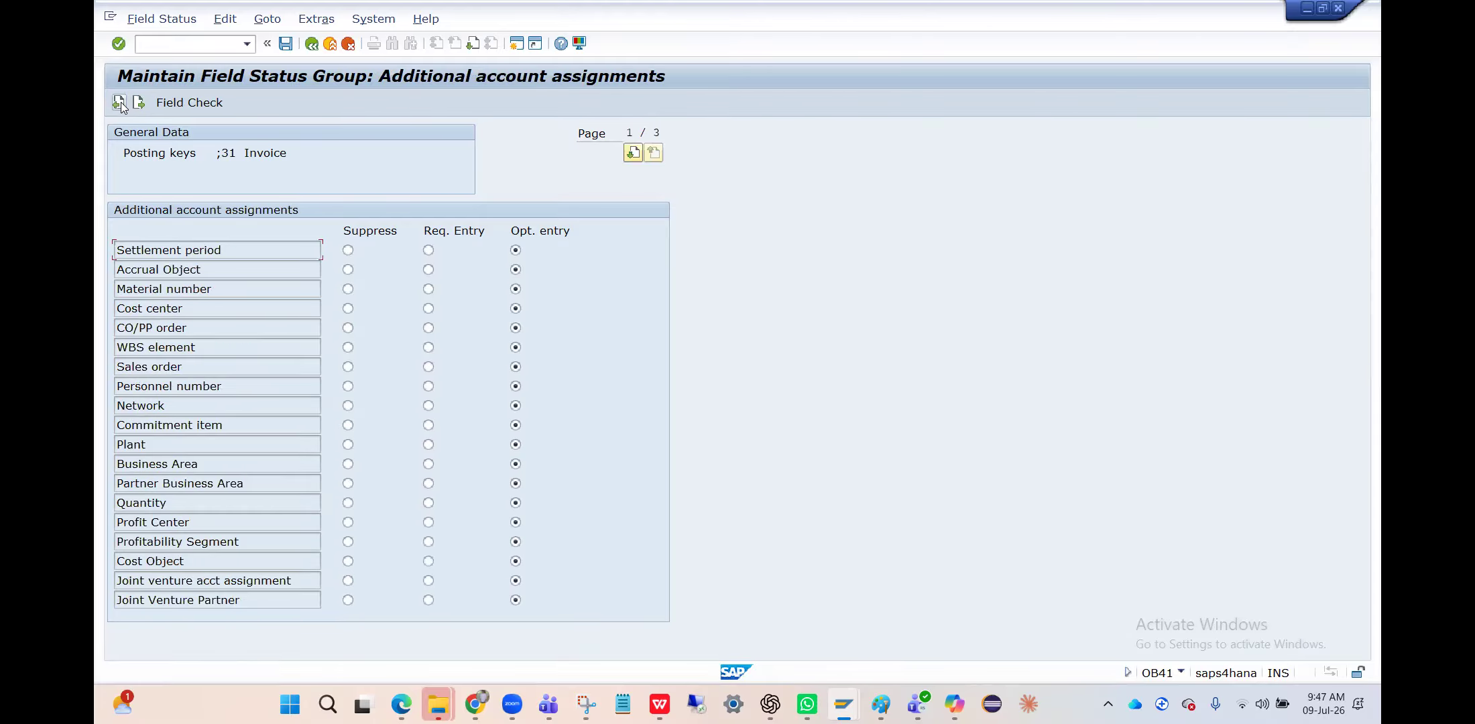
pyautogui.click(120, 104)
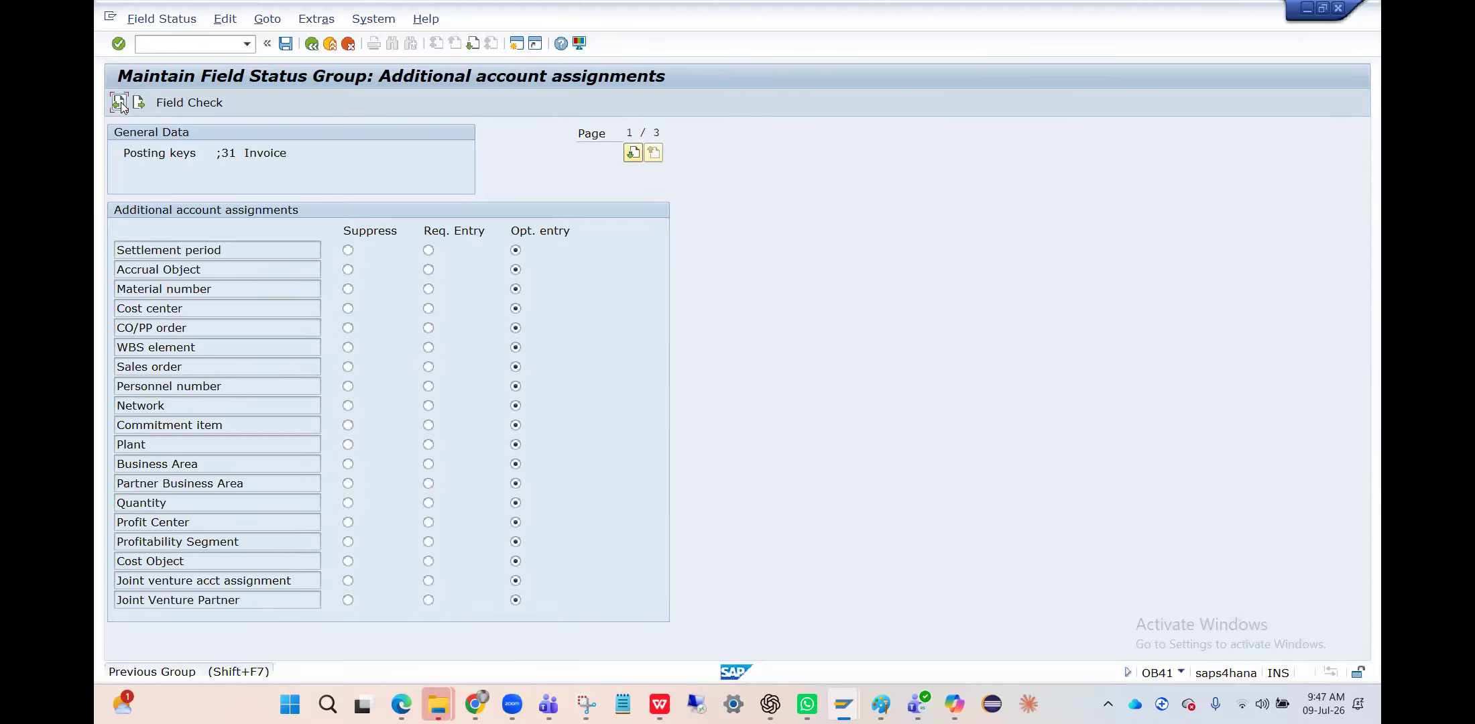
pyautogui.click(119, 103)
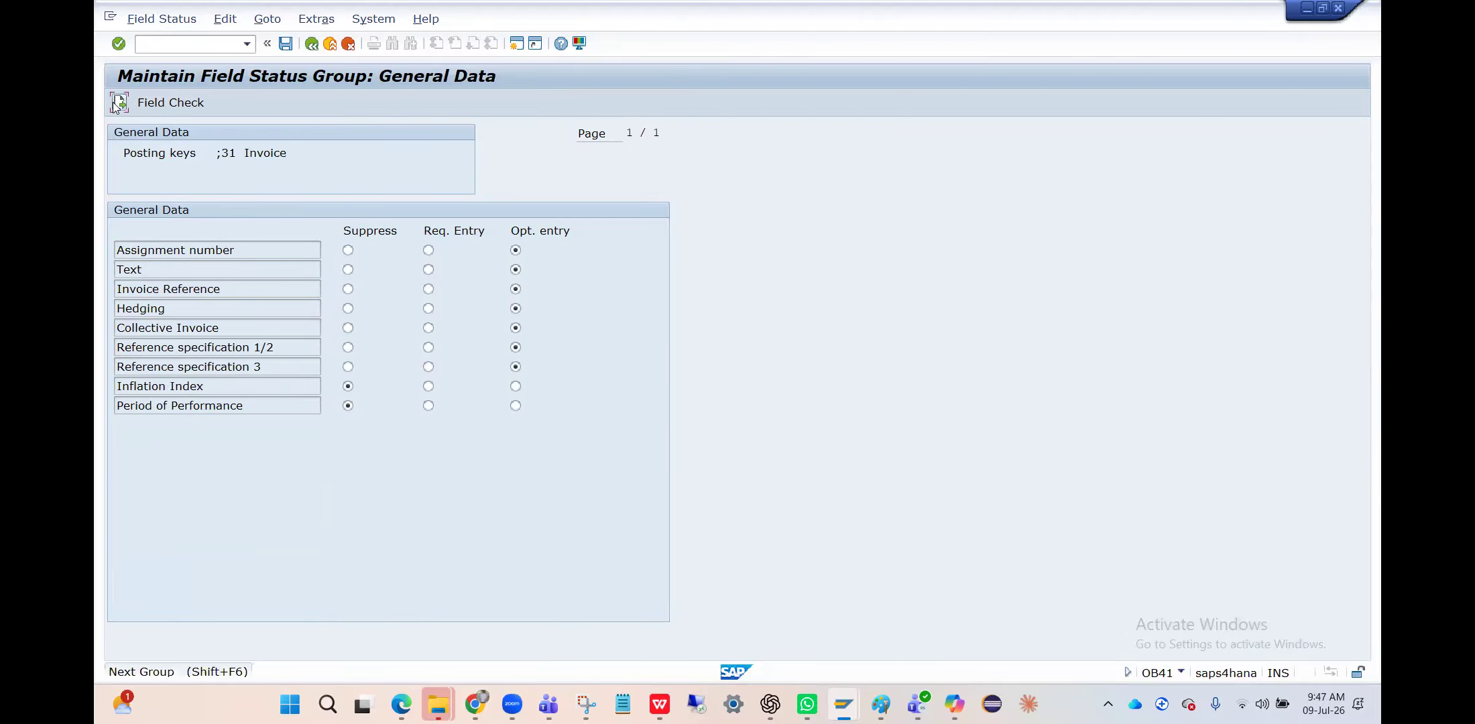
pyautogui.click(138, 105)
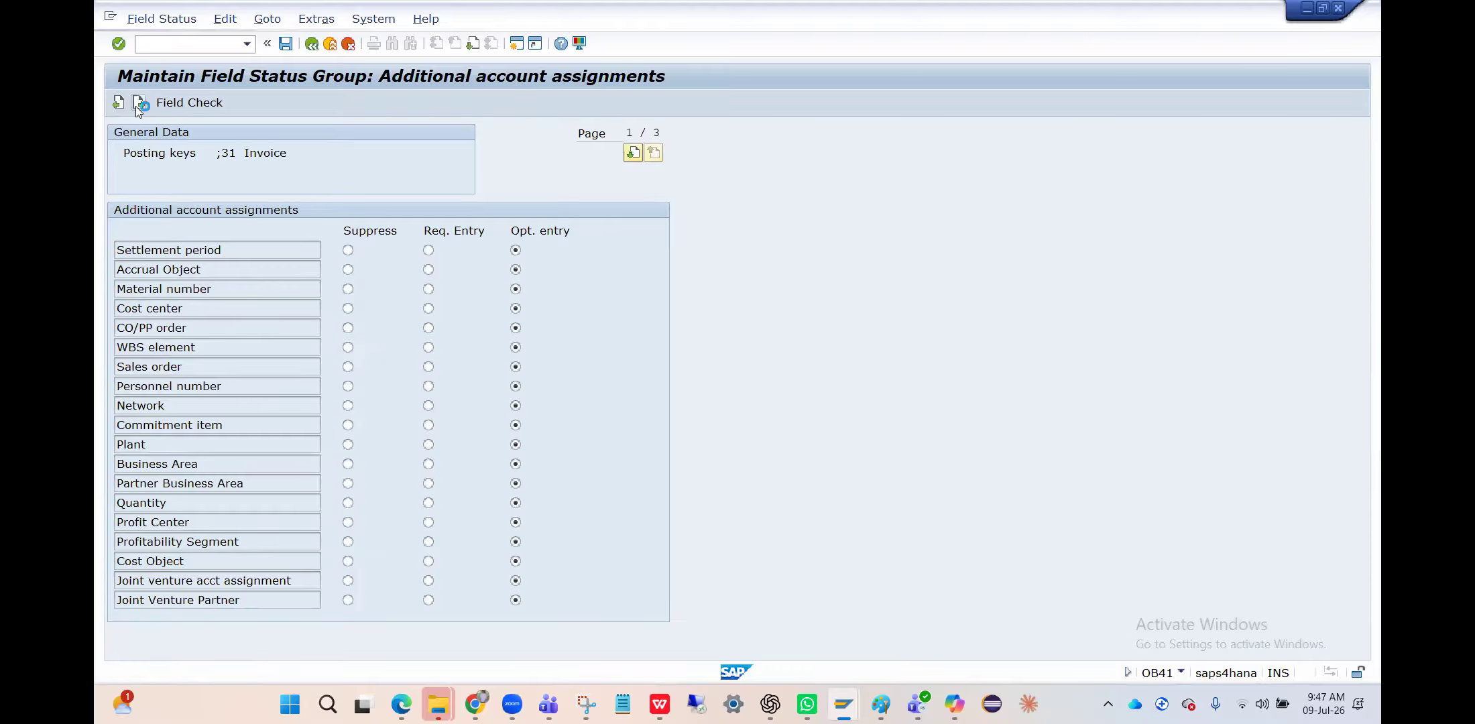
pyautogui.click(138, 104)
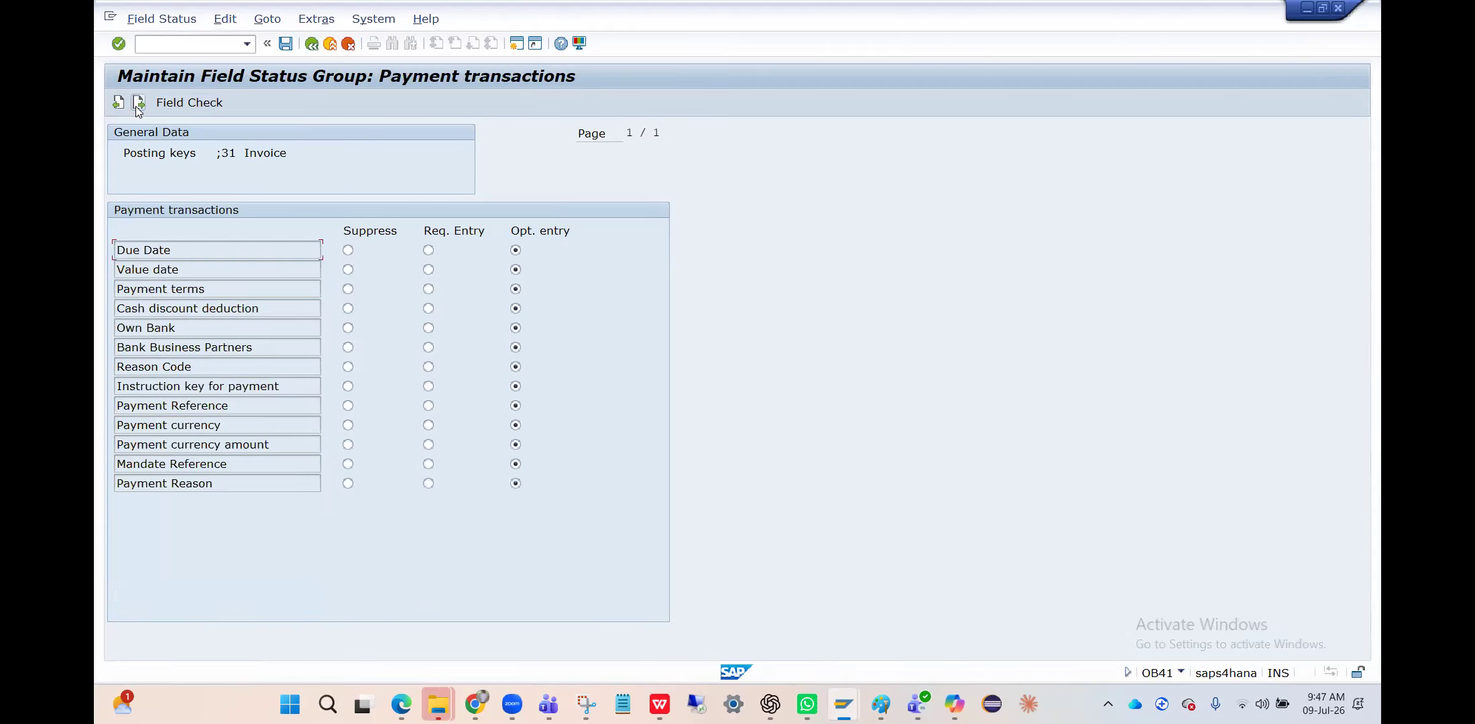
pyautogui.click(139, 104)
pyautogui.click(118, 104)
pyautogui.click(244, 389)
pyautogui.click(311, 44)
pyautogui.click(310, 44)
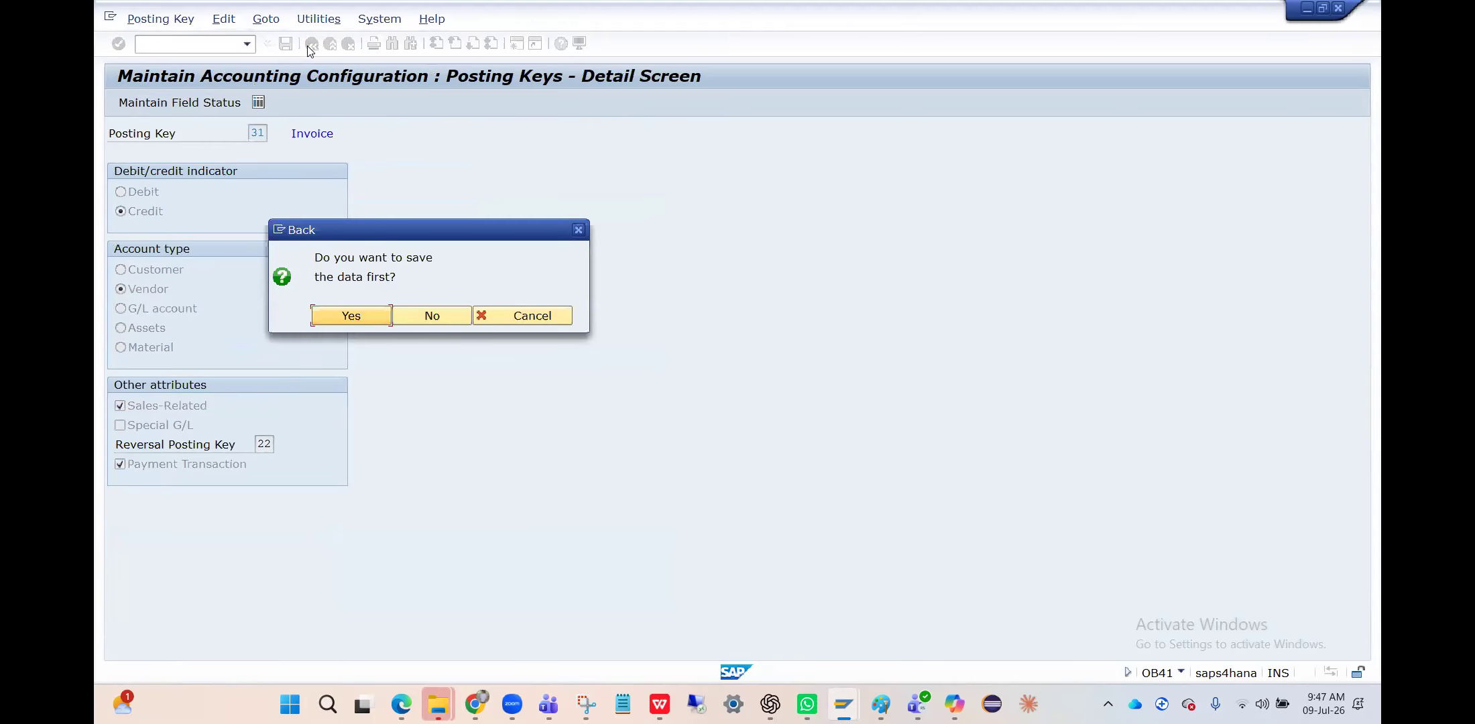
pyautogui.click(413, 314)
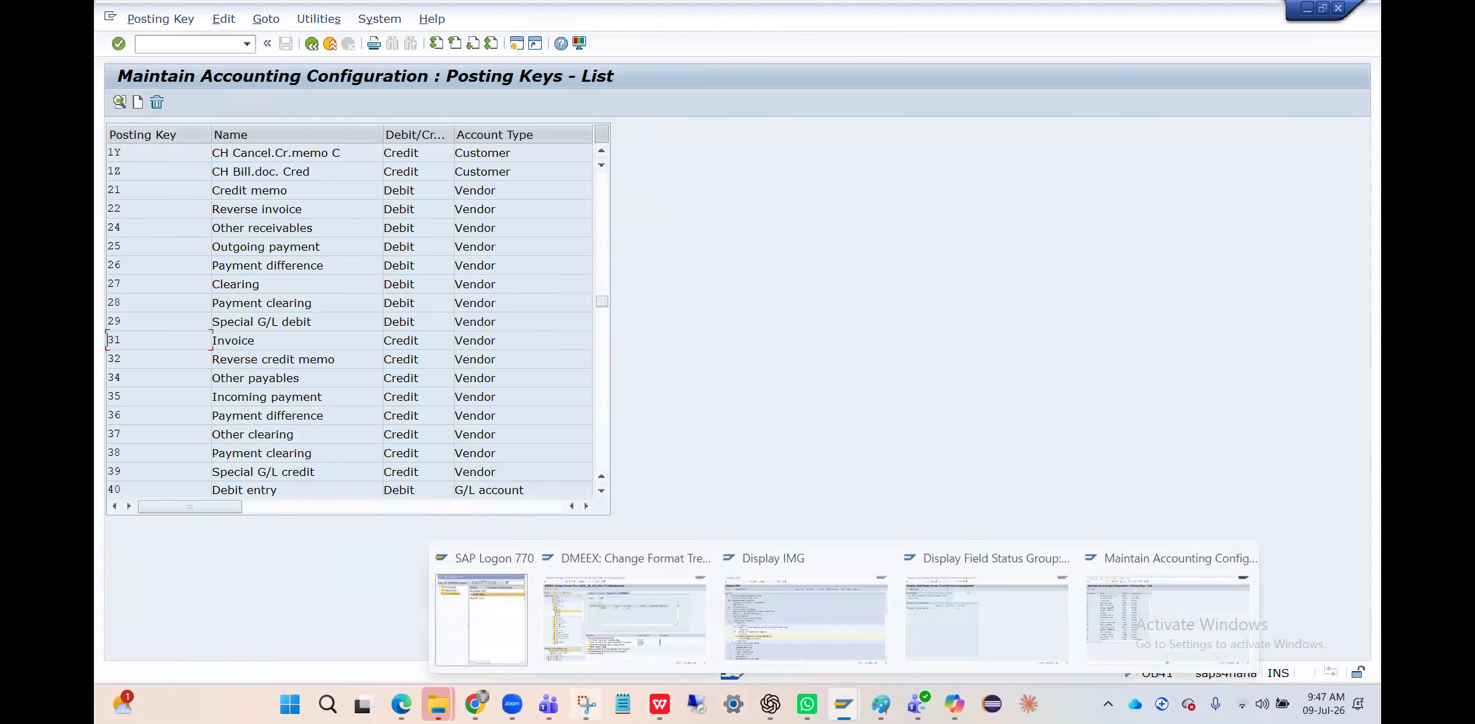
# - Switch to Edge and review the credit transfer, creditor and tax elements of F_HPIN0003.xml, ending at its group header
pyautogui.click(401, 704)
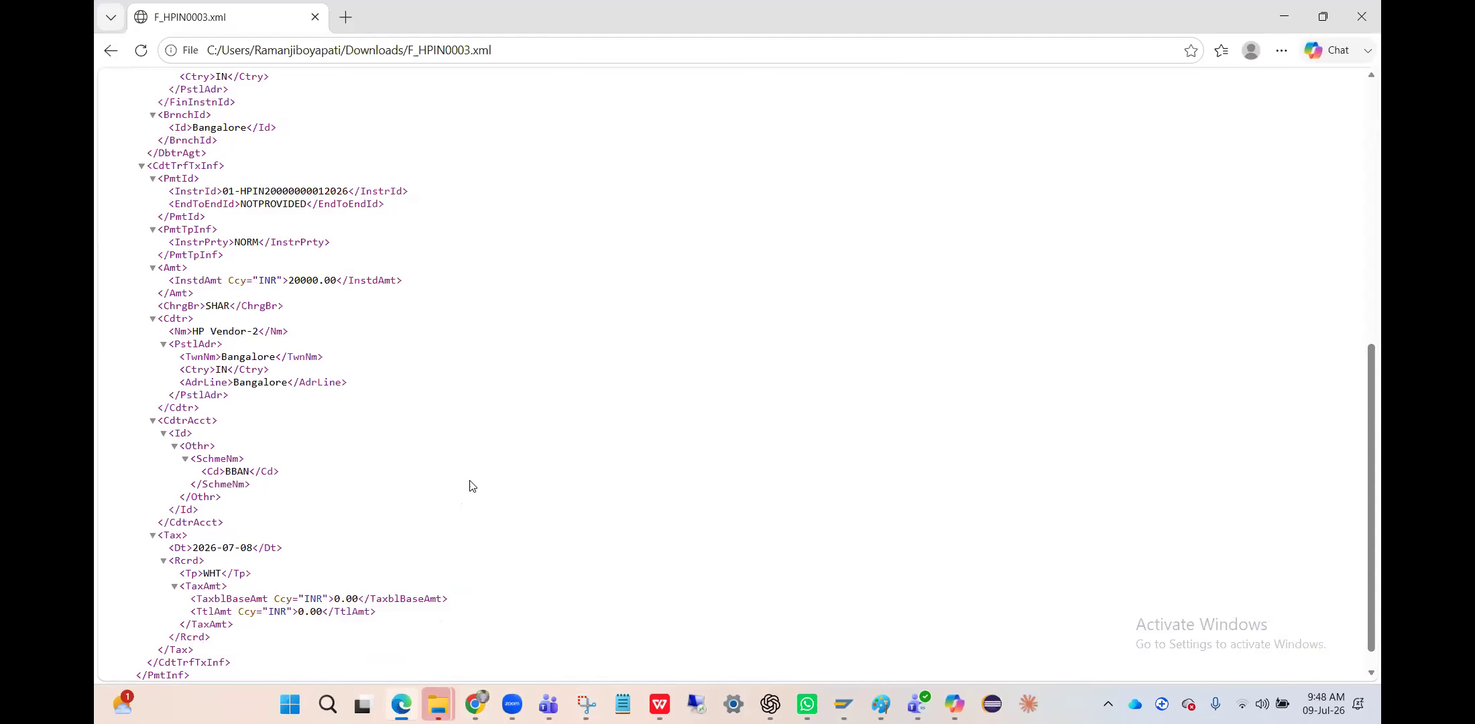
pyautogui.scroll(1, 375, 447)
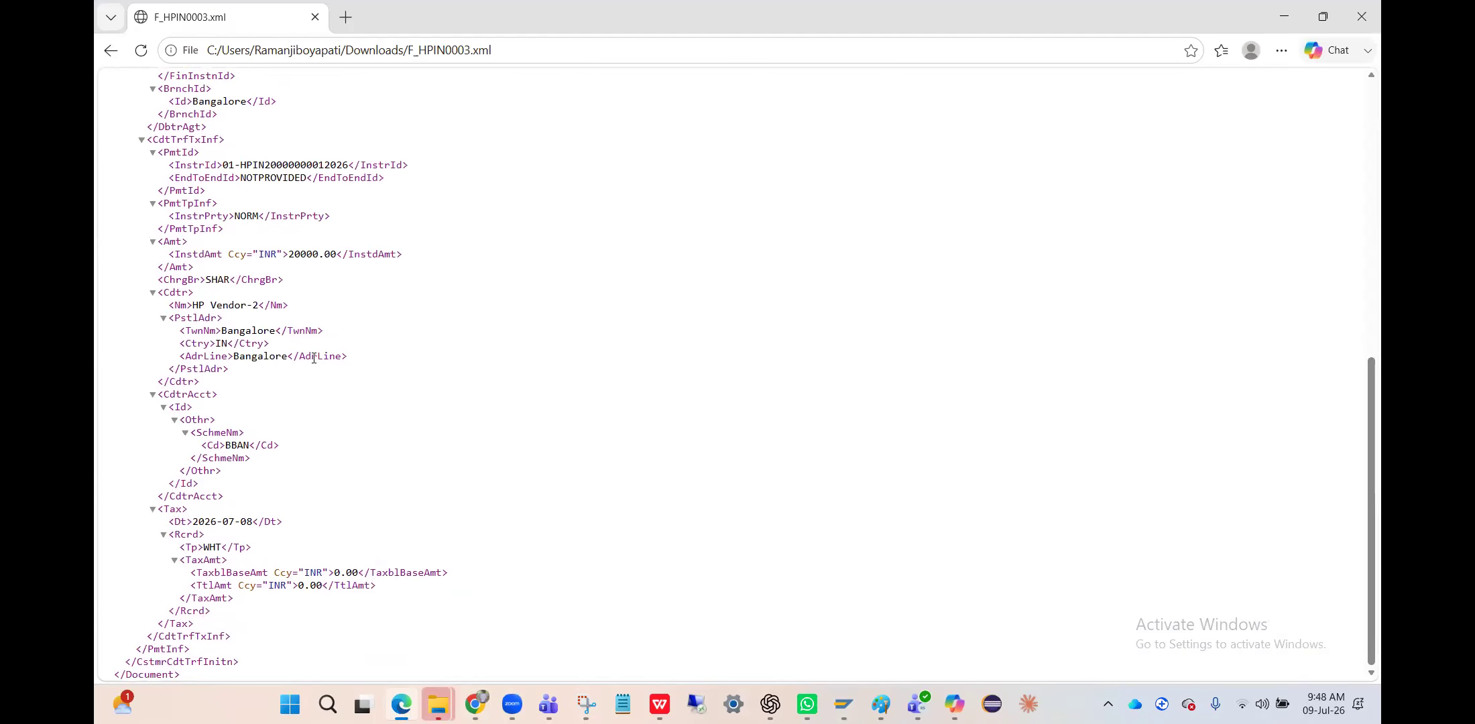
pyautogui.scroll(-1, 235, 317)
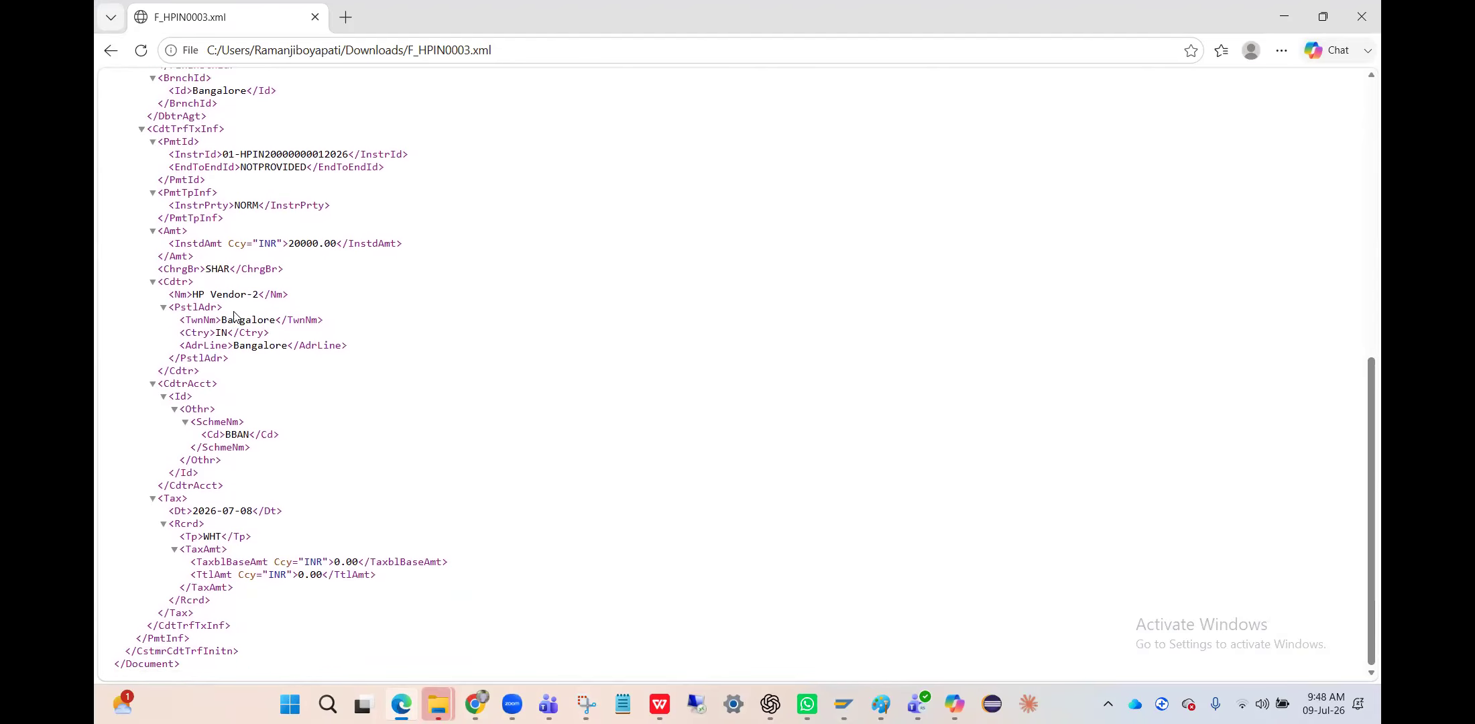
pyautogui.scroll(-1, 235, 316)
pyautogui.scroll(1, 235, 317)
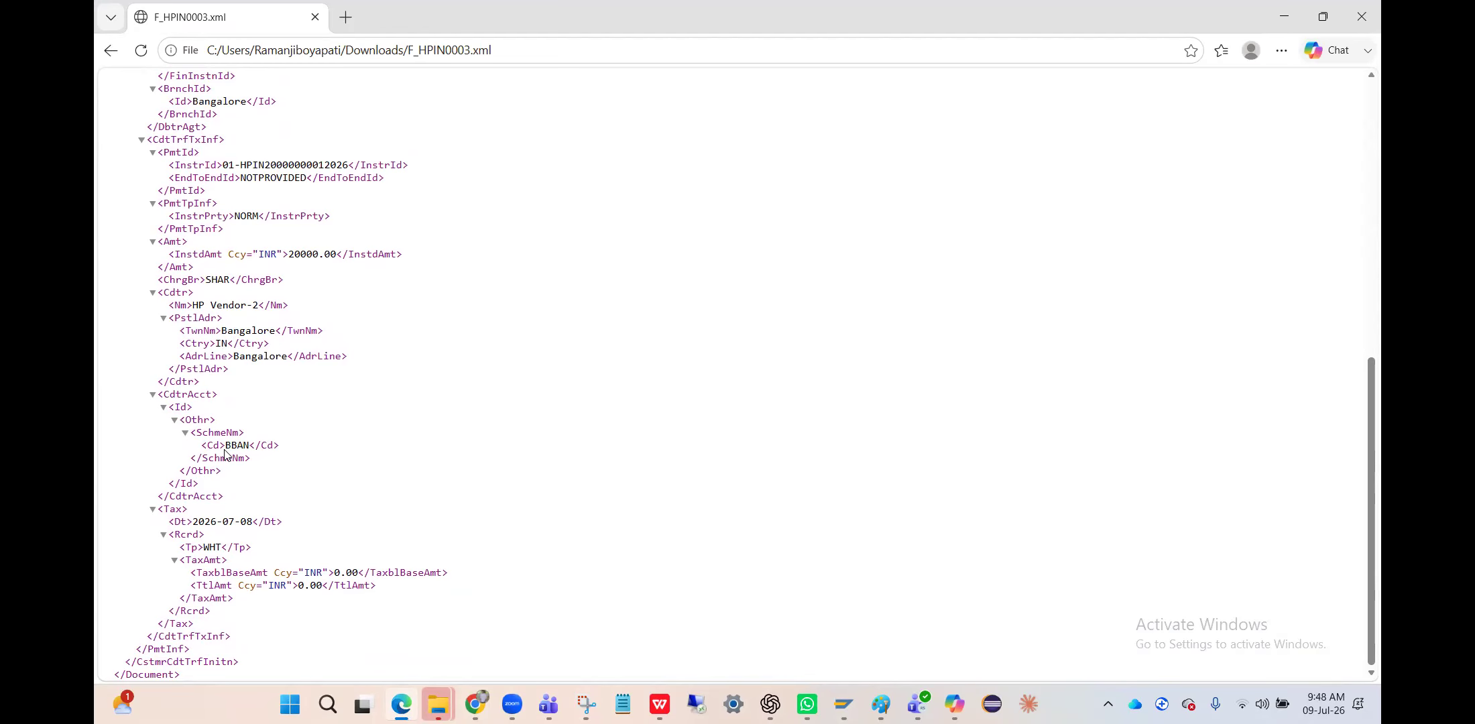
pyautogui.scroll(10, 226, 456)
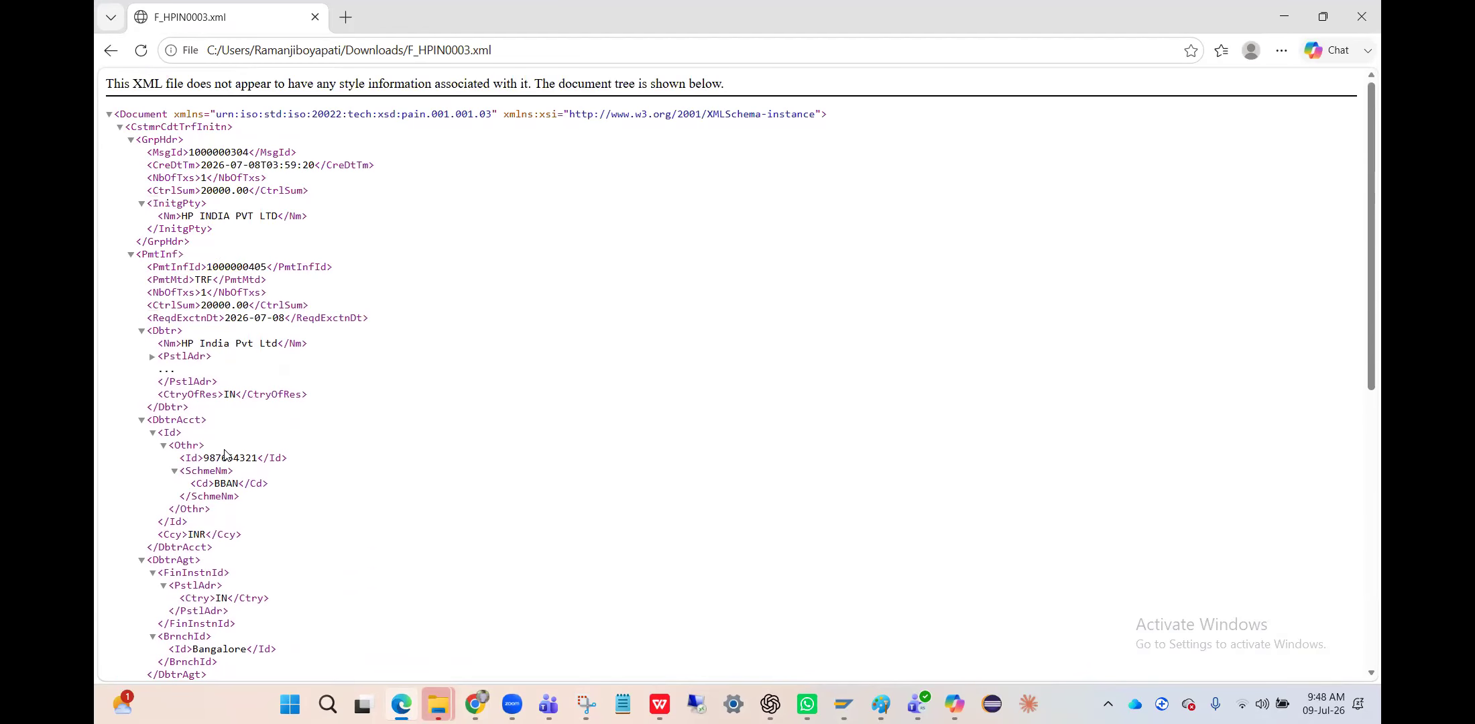
# - Read F_HPIN0003.xml from the payment information through the debtor, debtor bank, charge bearer and creditor elements to the end
pyautogui.scroll(-2, 226, 429)
pyautogui.scroll(-1, 227, 430)
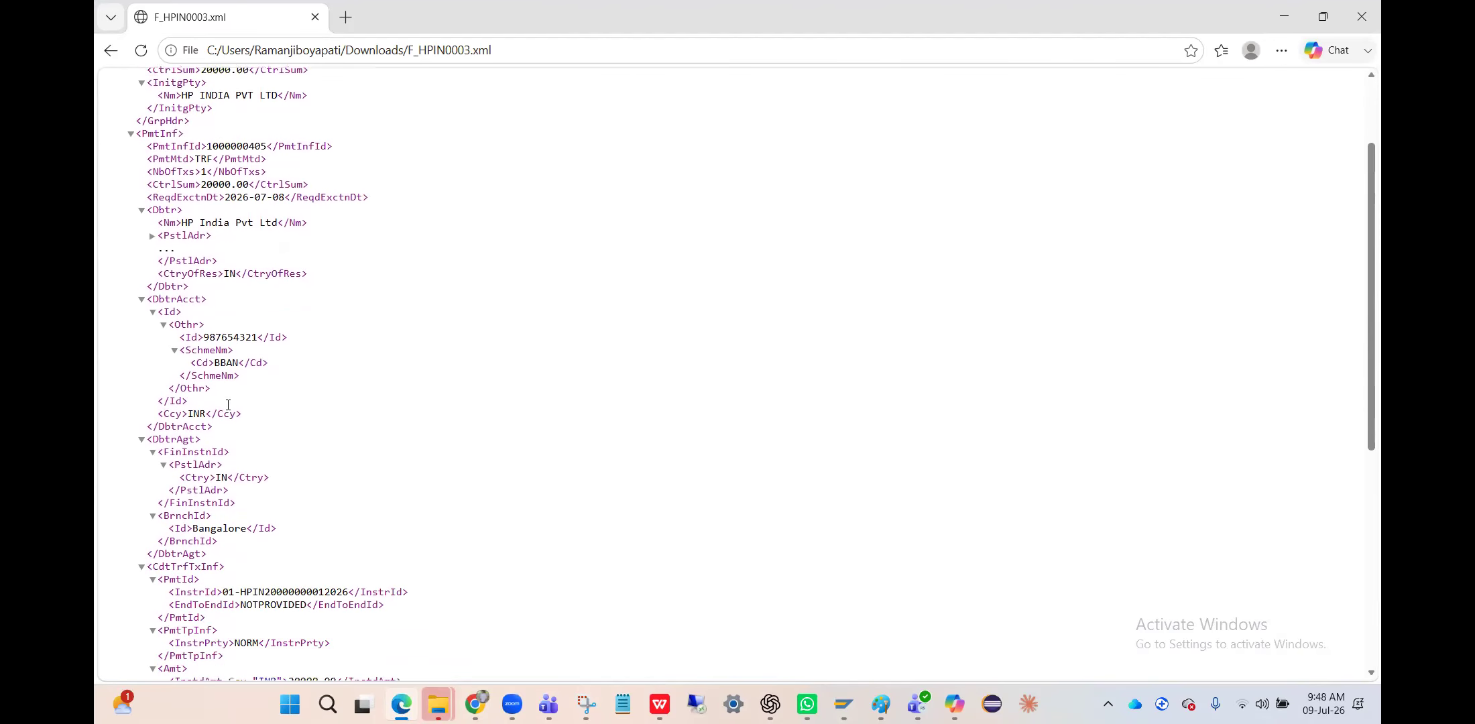
pyautogui.scroll(-2, 227, 448)
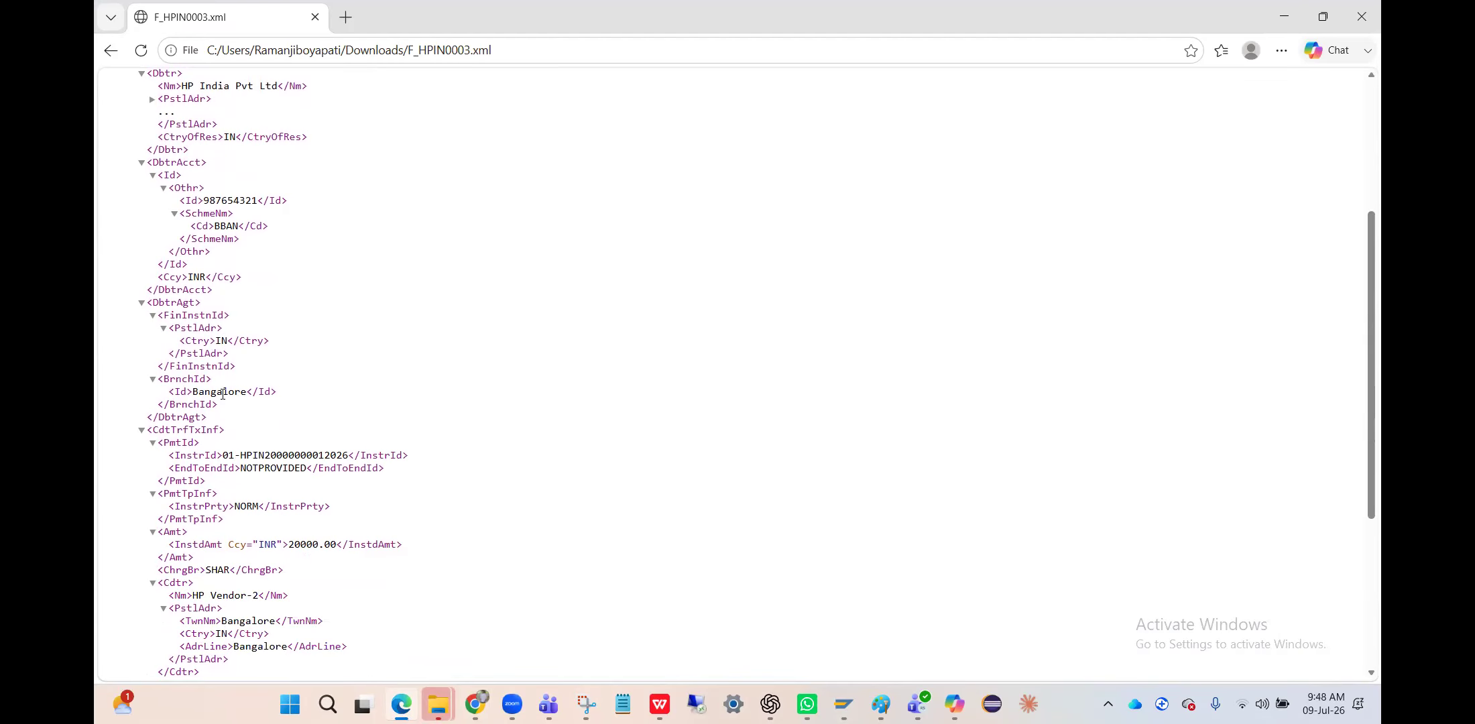
pyautogui.scroll(-2, 222, 394)
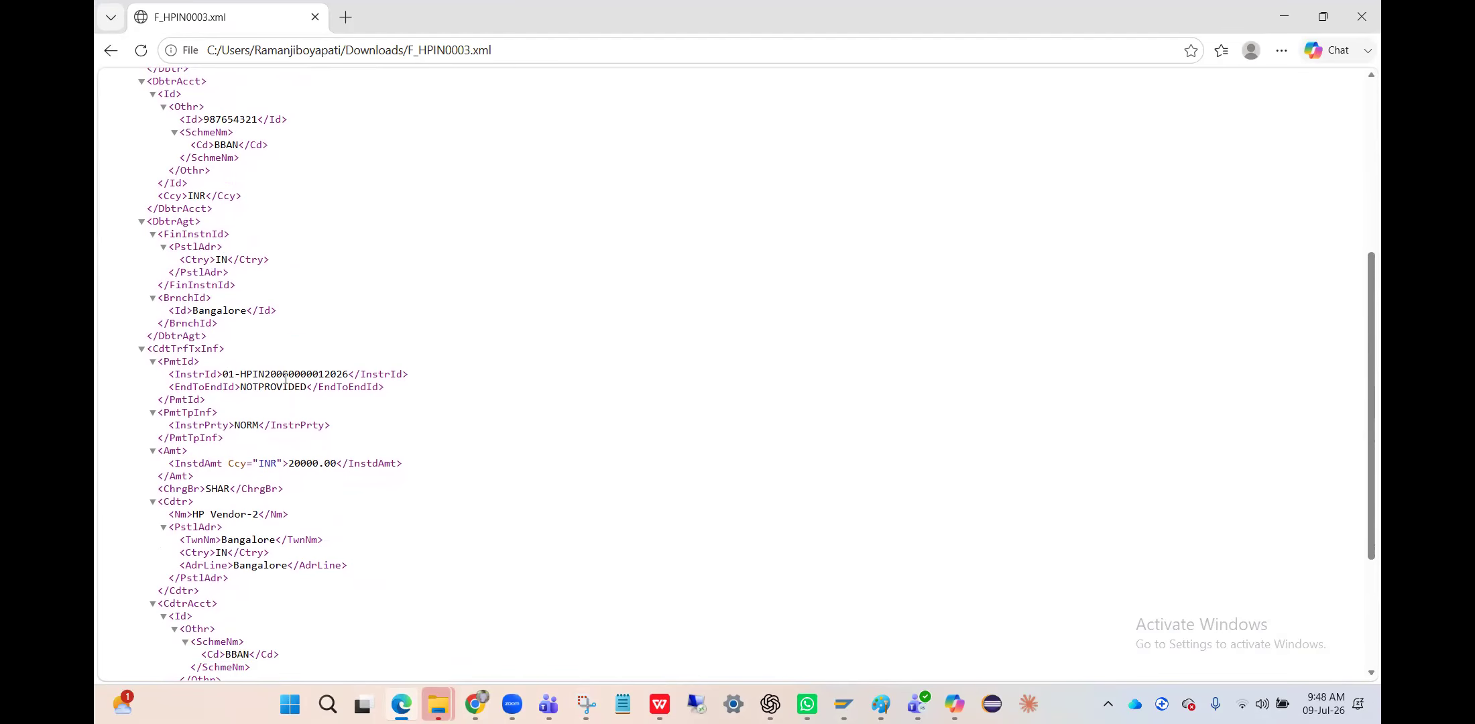
pyautogui.scroll(-1, 286, 379)
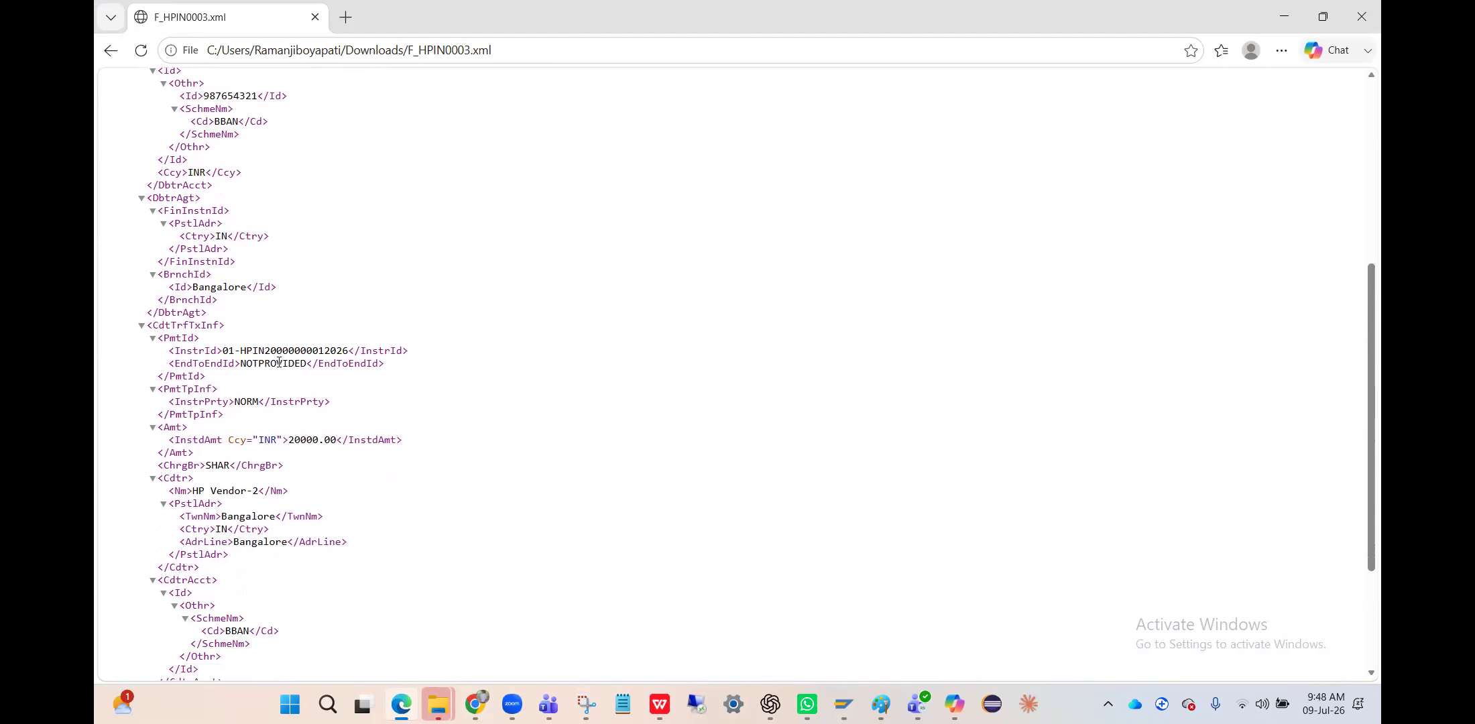
pyautogui.scroll(-2, 279, 362)
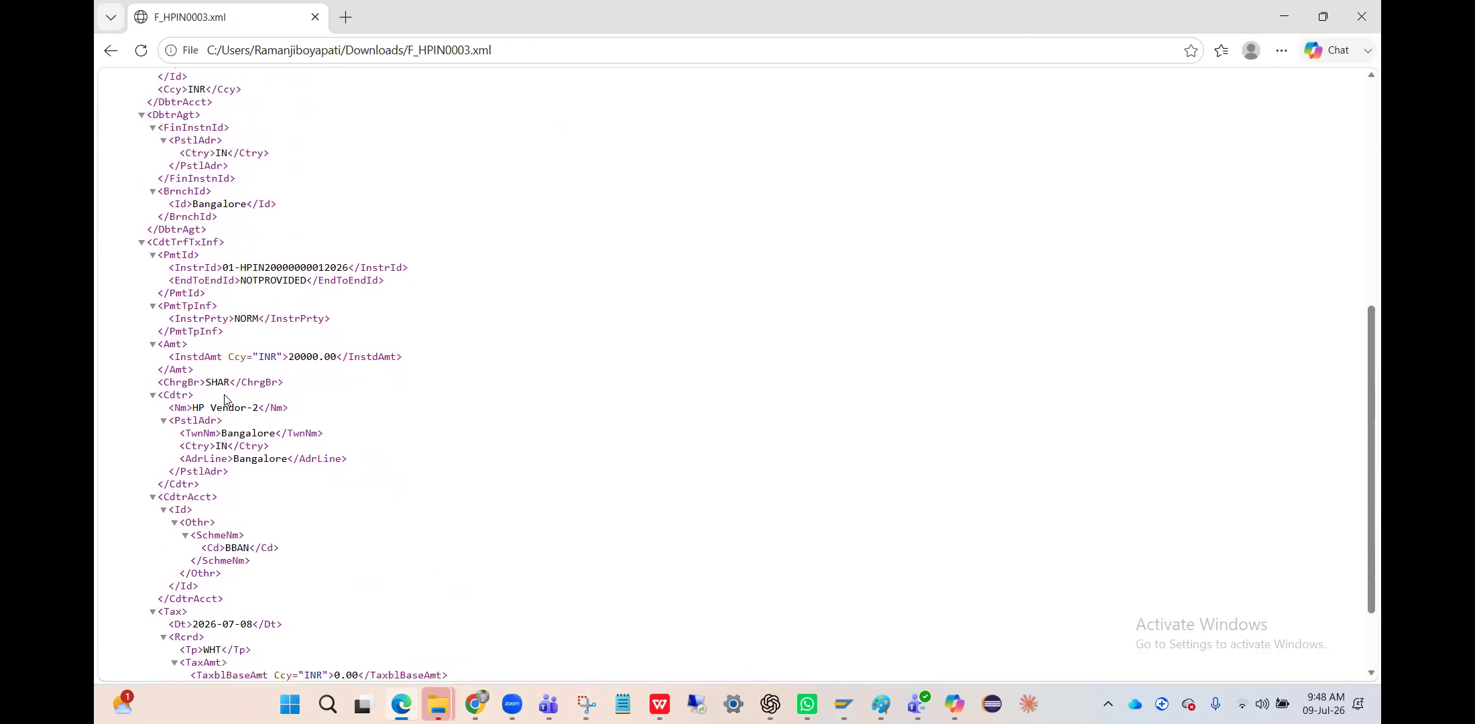
pyautogui.scroll(-1, 215, 405)
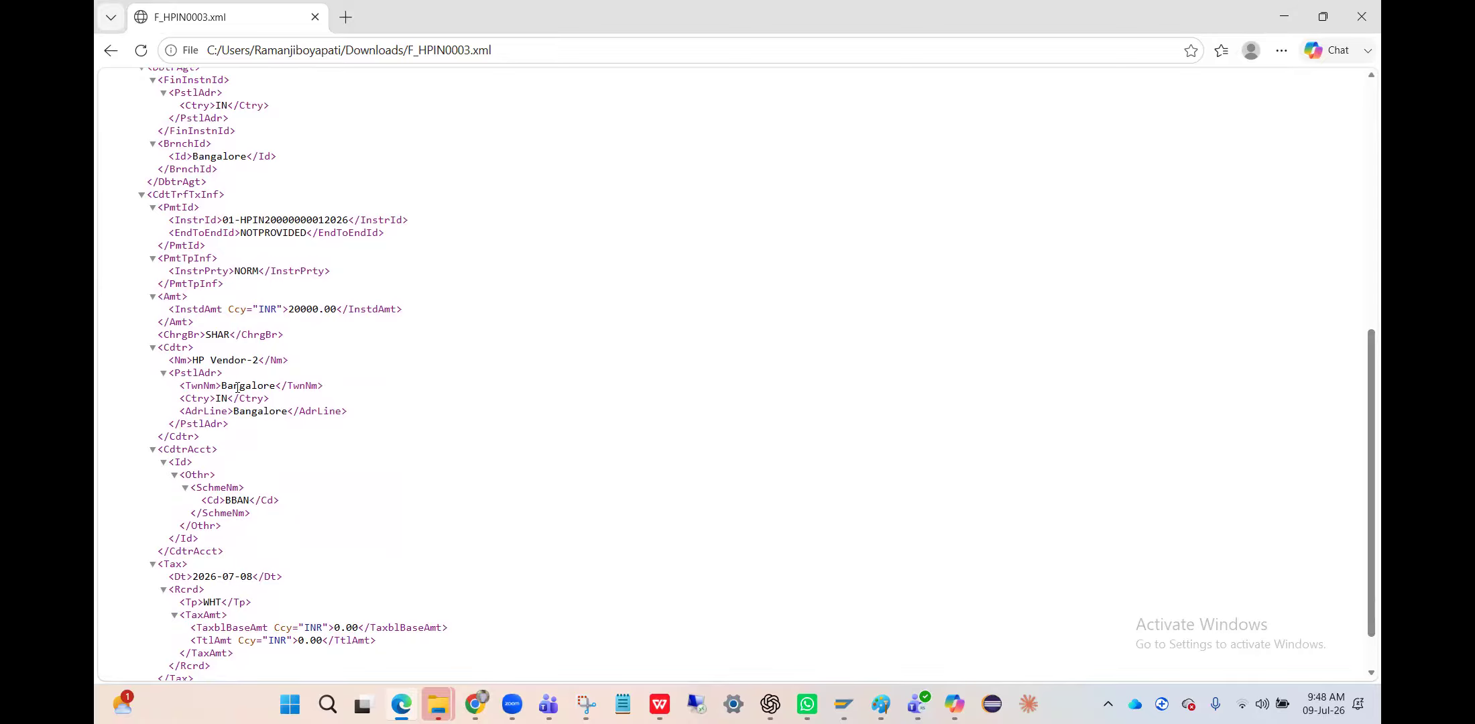
pyautogui.scroll(-1, 237, 387)
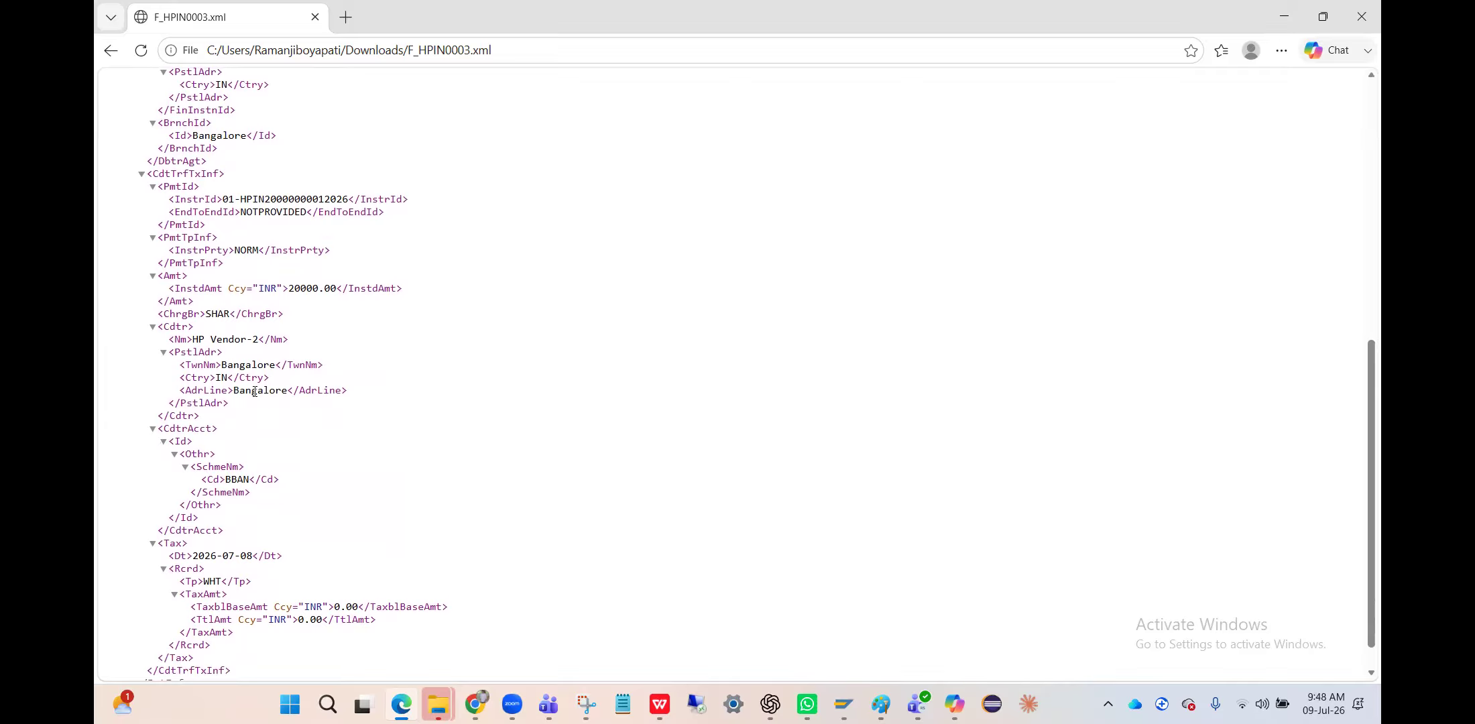
pyautogui.scroll(-1, 254, 391)
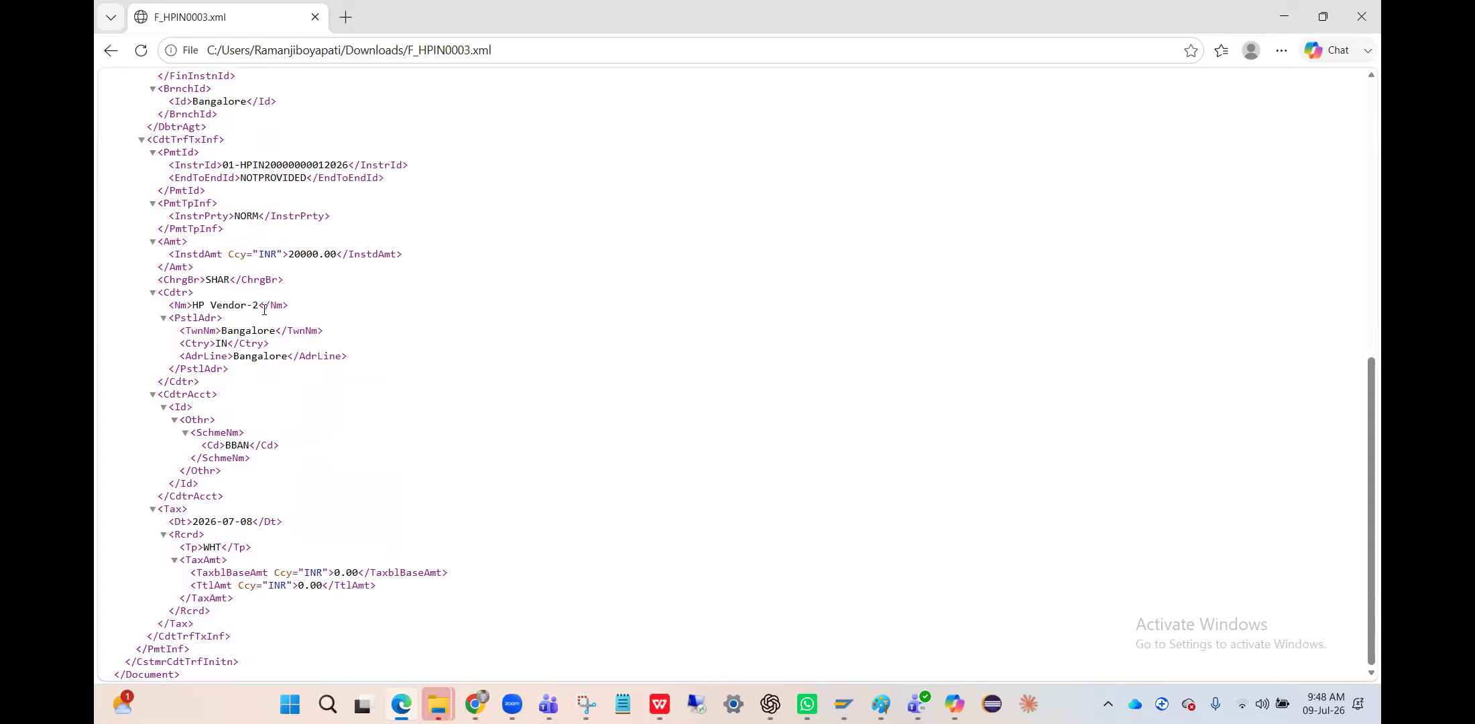
# - Switch to the DMEEX format tree Z2021_IN_CGI_XML_CT in SAP, collapse its ChrgBr node, and compare the tree with the XML file
pyautogui.hotkey('alt', 'Tab')
pyautogui.hotkey('alt', 'Tab')
pyautogui.hotkey('alt', 'Tab')
pyautogui.hotkey('alt', 'Tab')
pyautogui.hotkey('alt', 'Tab')
pyautogui.hotkey('alt', 'Tab')
pyautogui.hotkey('alt', 'Tab')
pyautogui.hotkey('alt', 'Tab')
pyautogui.hotkey('alt', 'Tab')
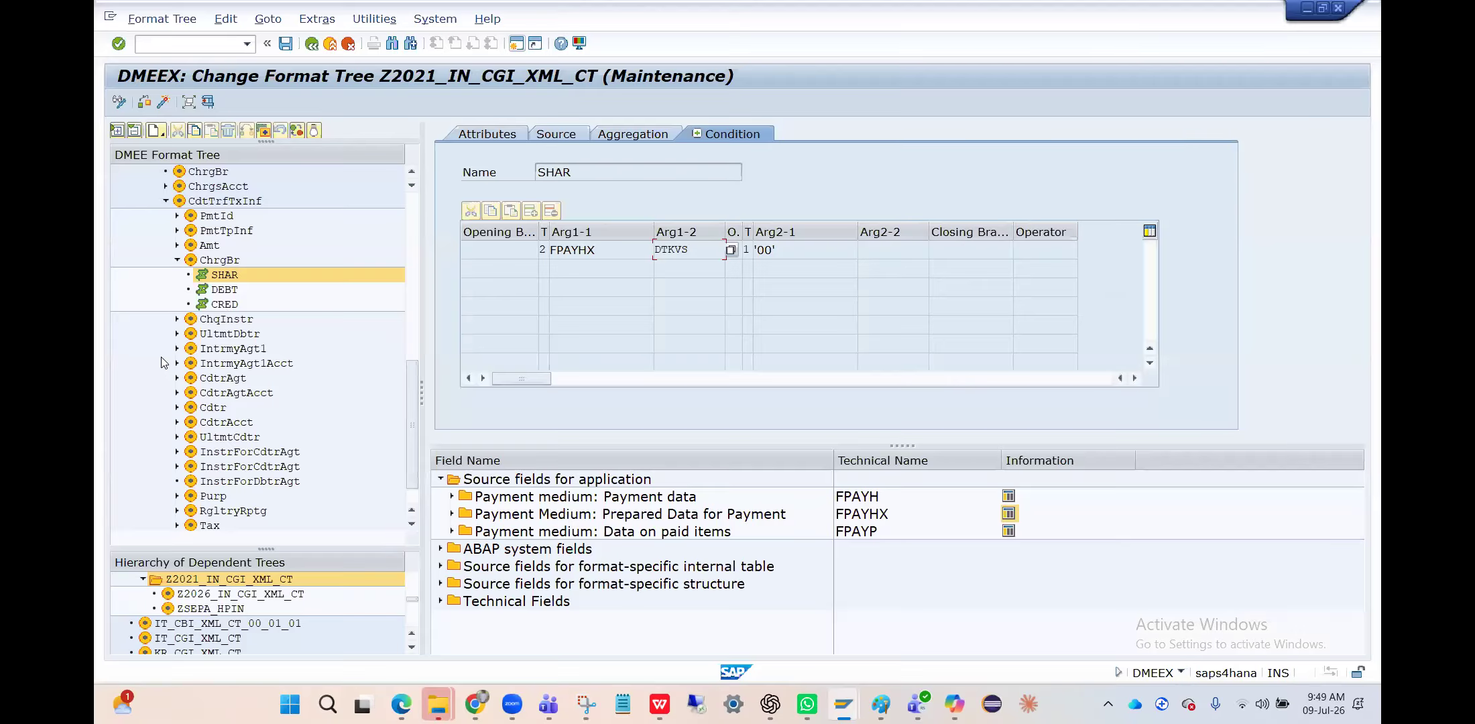
pyautogui.click(177, 260)
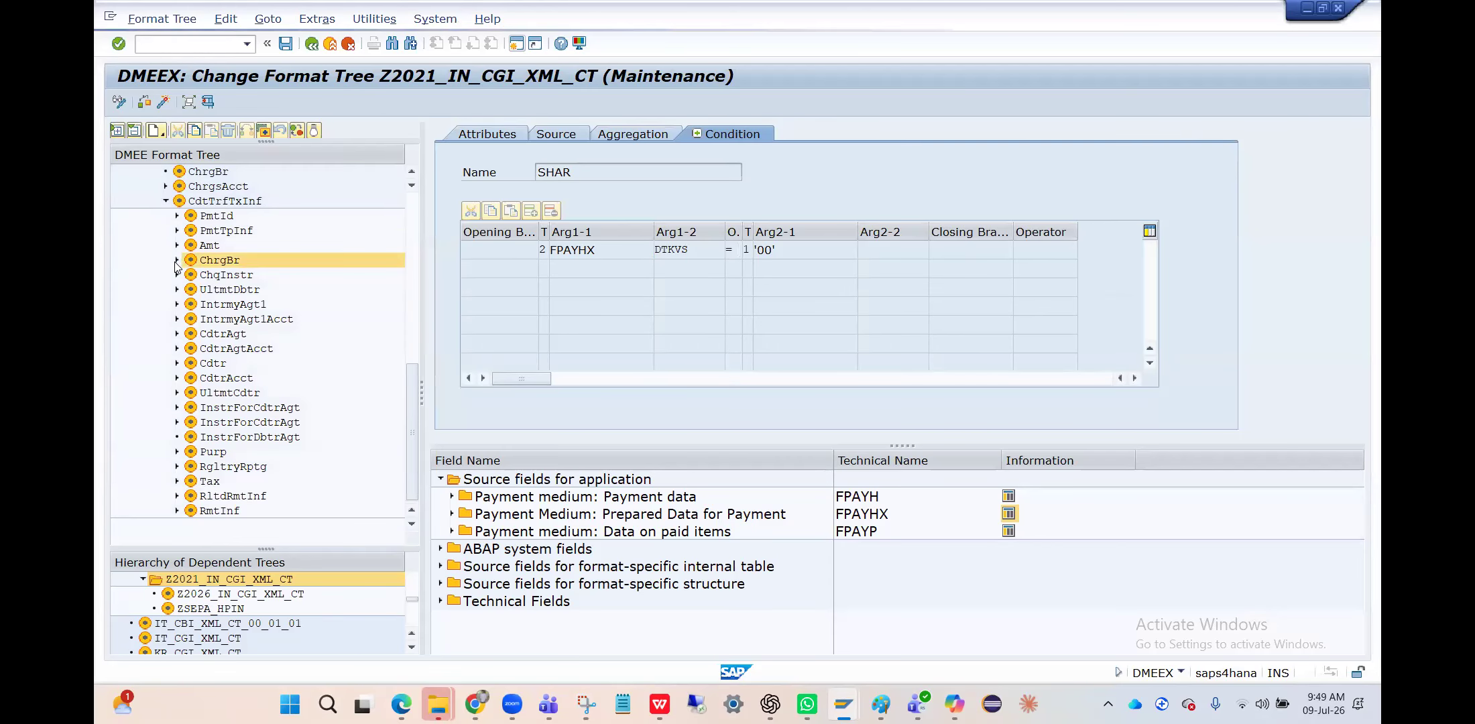
pyautogui.hotkey('alt', 'Tab')
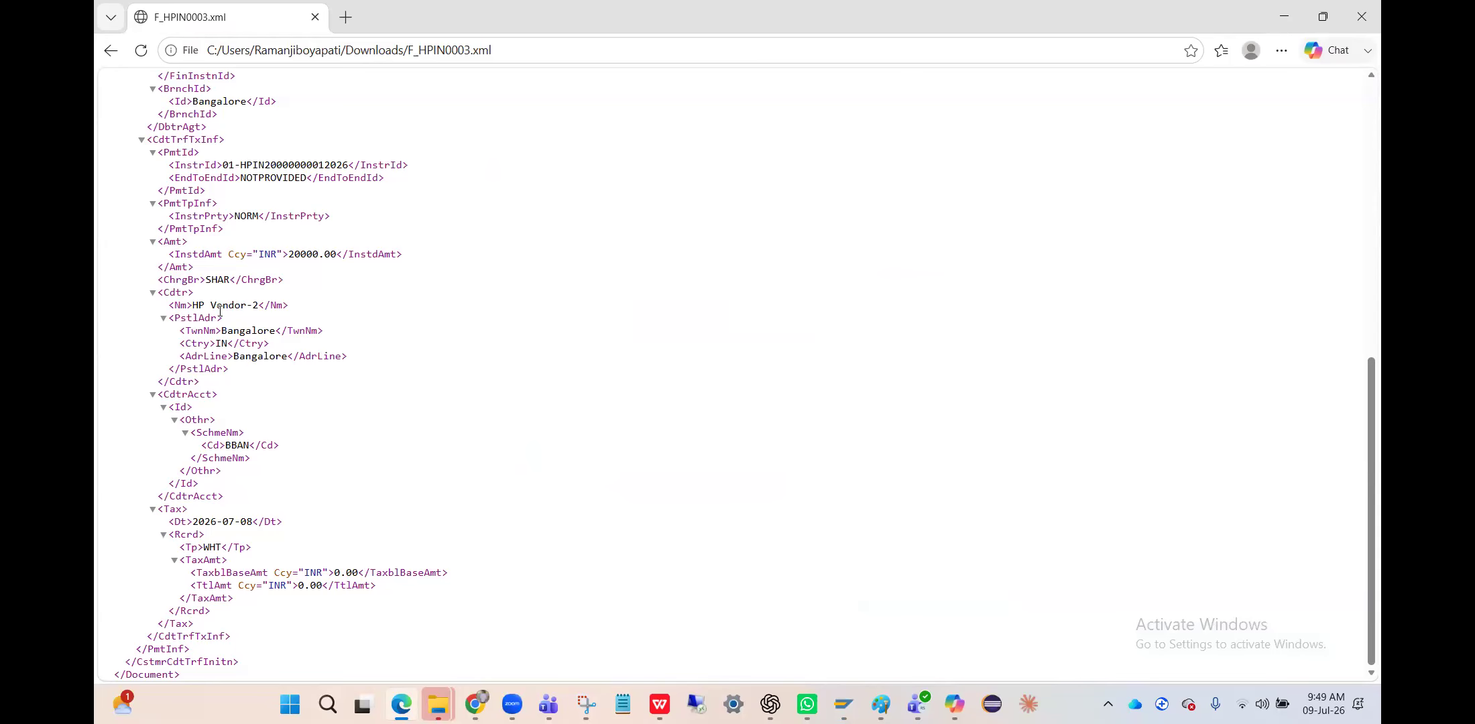
pyautogui.hotkey('alt', 'Tab')
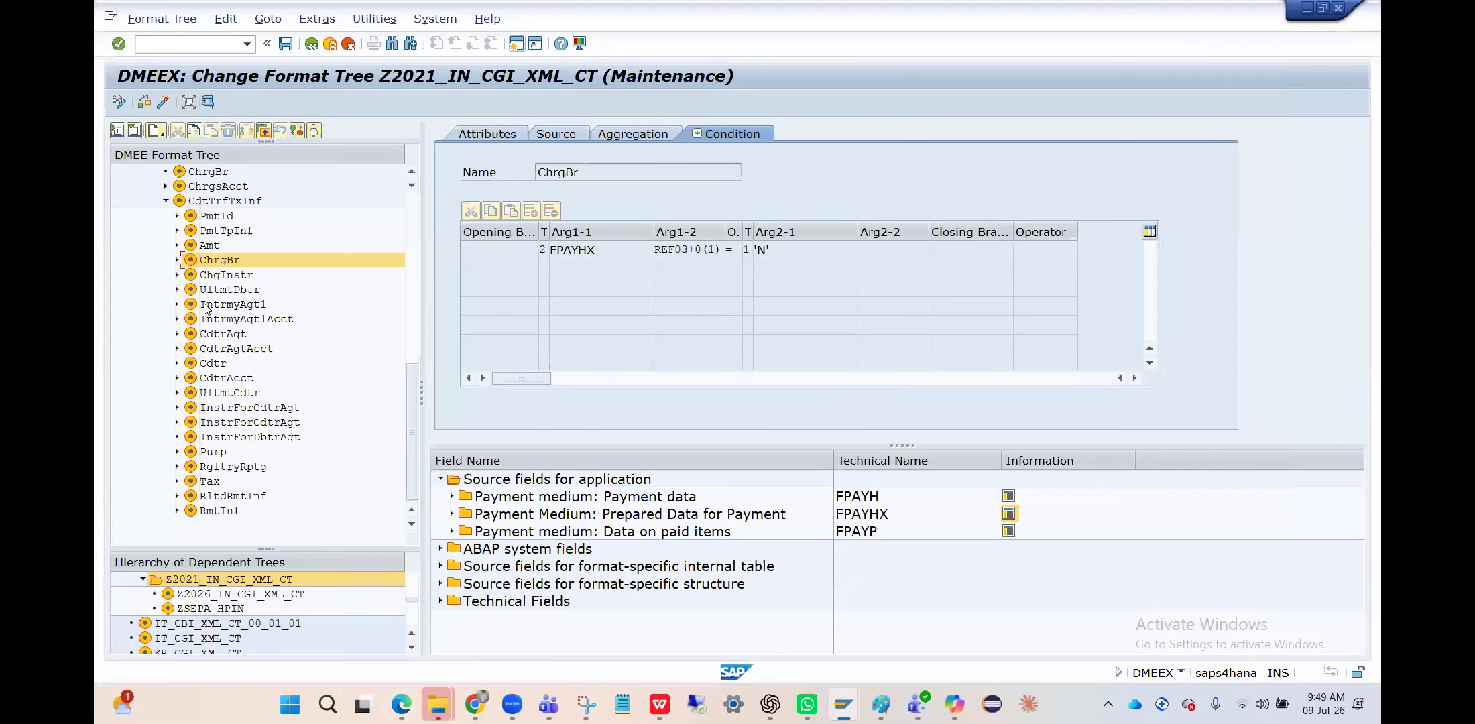
# - Open the Nm node under Cdtr and inspect its mapping procedure and source structure and field
pyautogui.click(177, 363)
pyautogui.click(218, 378)
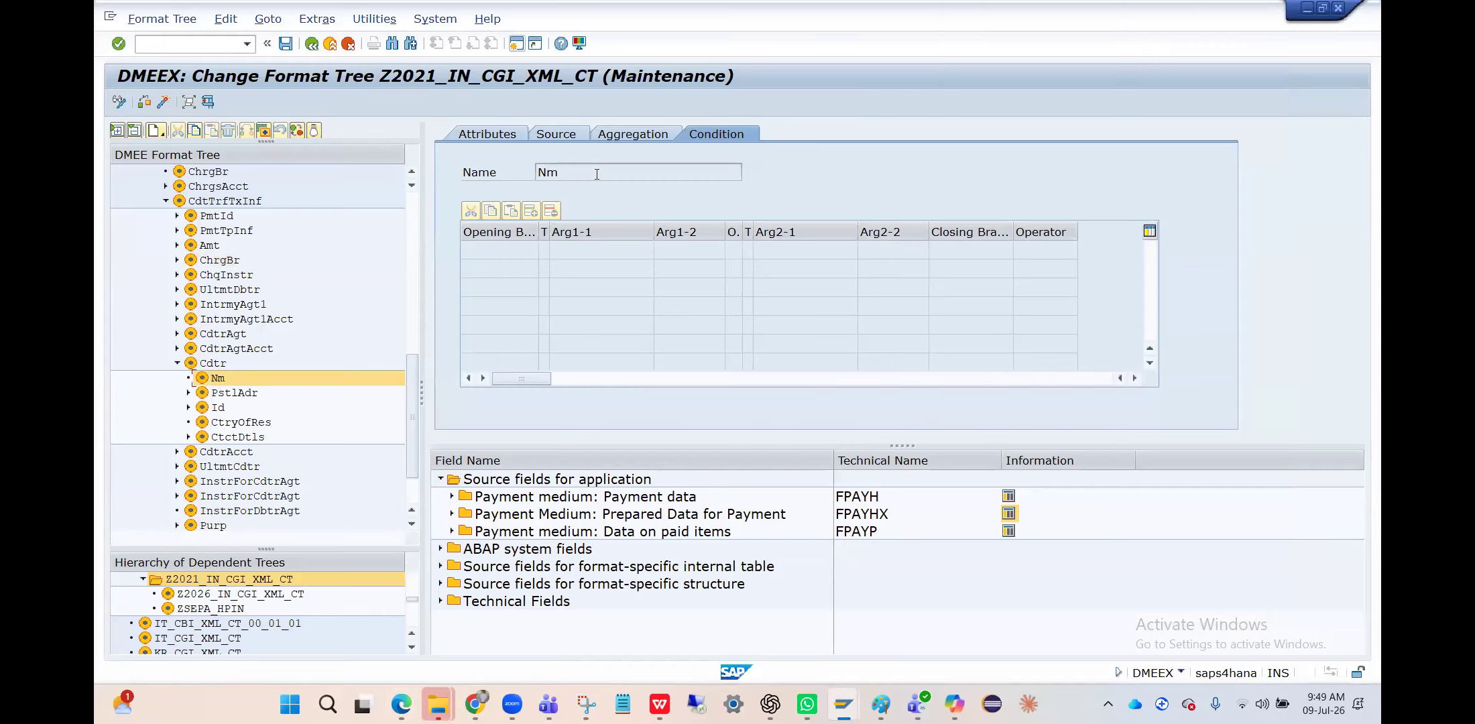
pyautogui.click(491, 136)
pyautogui.click(519, 228)
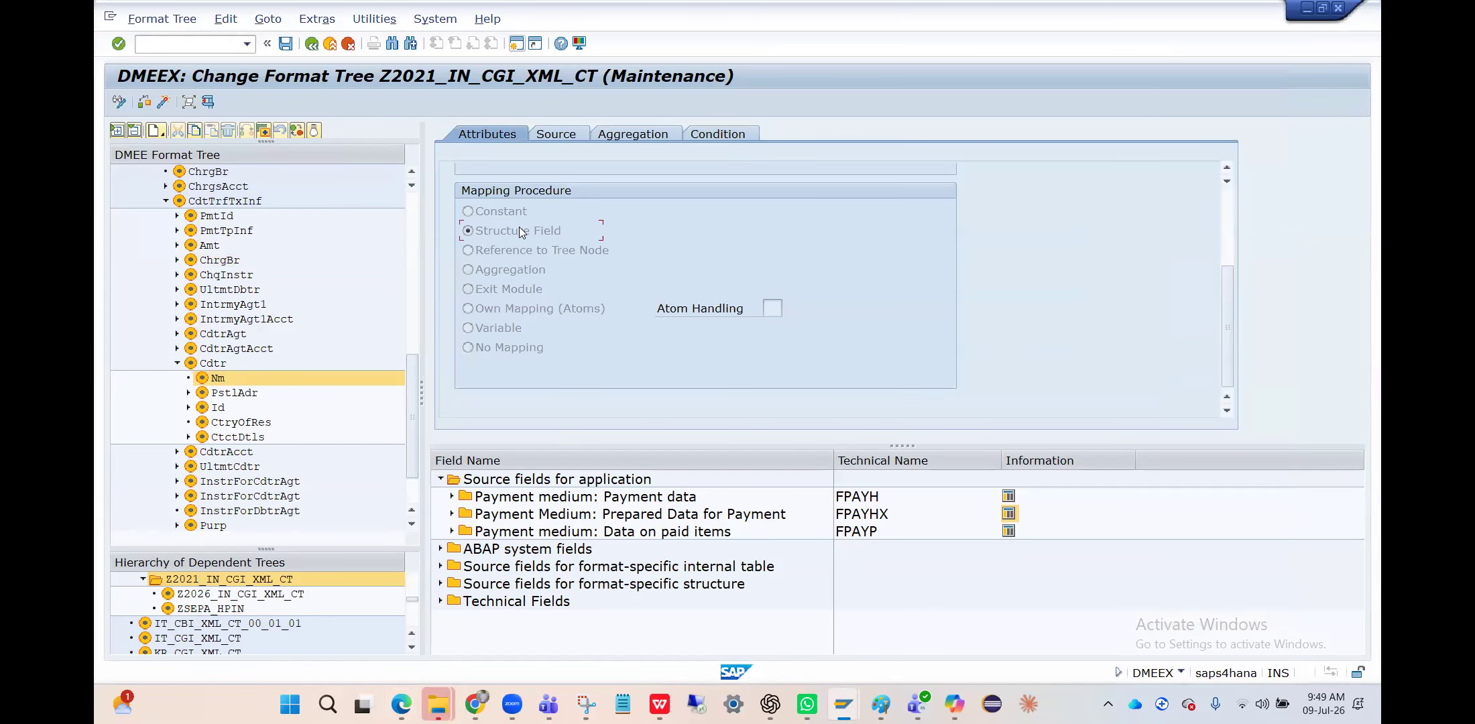
pyautogui.click(572, 133)
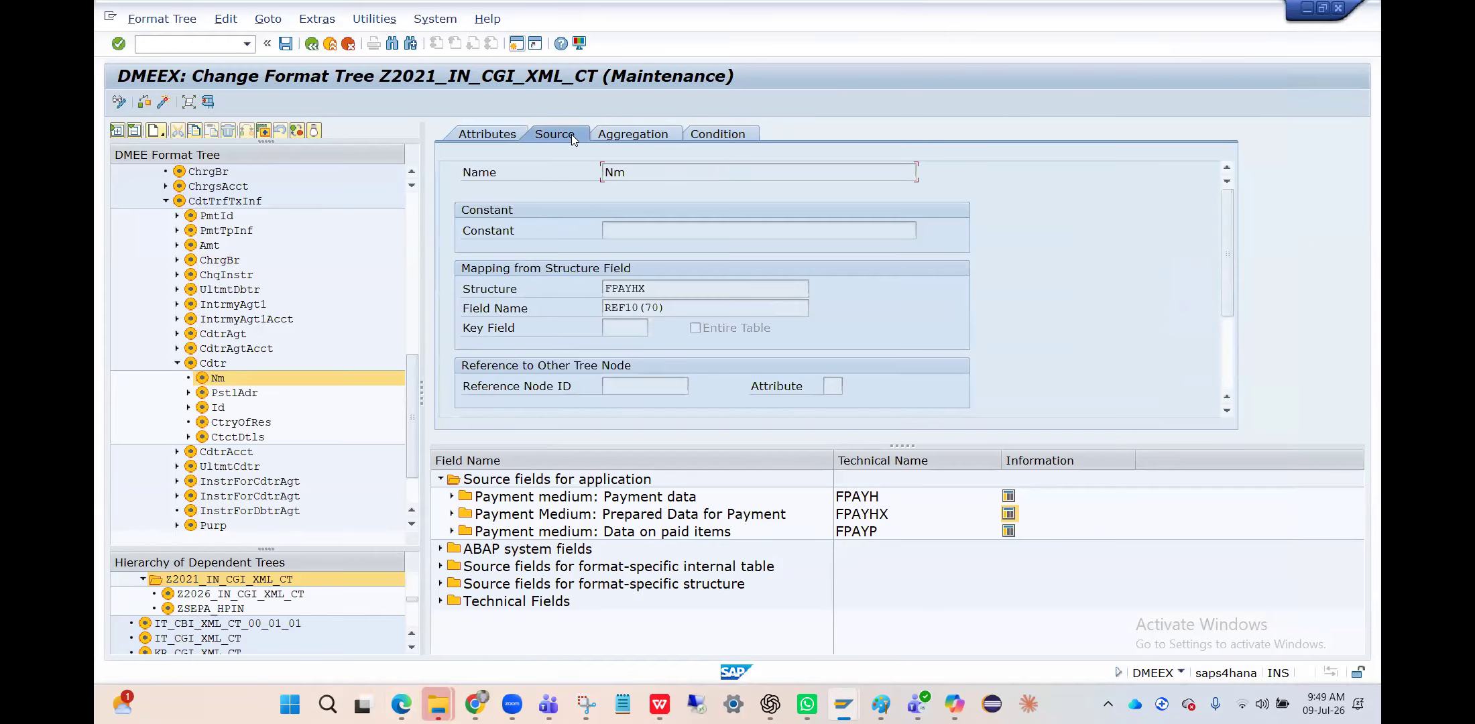
pyautogui.click(677, 290)
pyautogui.click(672, 305)
pyautogui.click(659, 286)
# - Copy the Nm node's source field name REF10, open the FPAYHX structure definition, and search its components for that field
pyautogui.moveTo(641, 309); pyautogui.dragTo(607, 310)
pyautogui.hotkey('ctrl', 'c')
pyautogui.click(606, 309)
pyautogui.click(1007, 515)
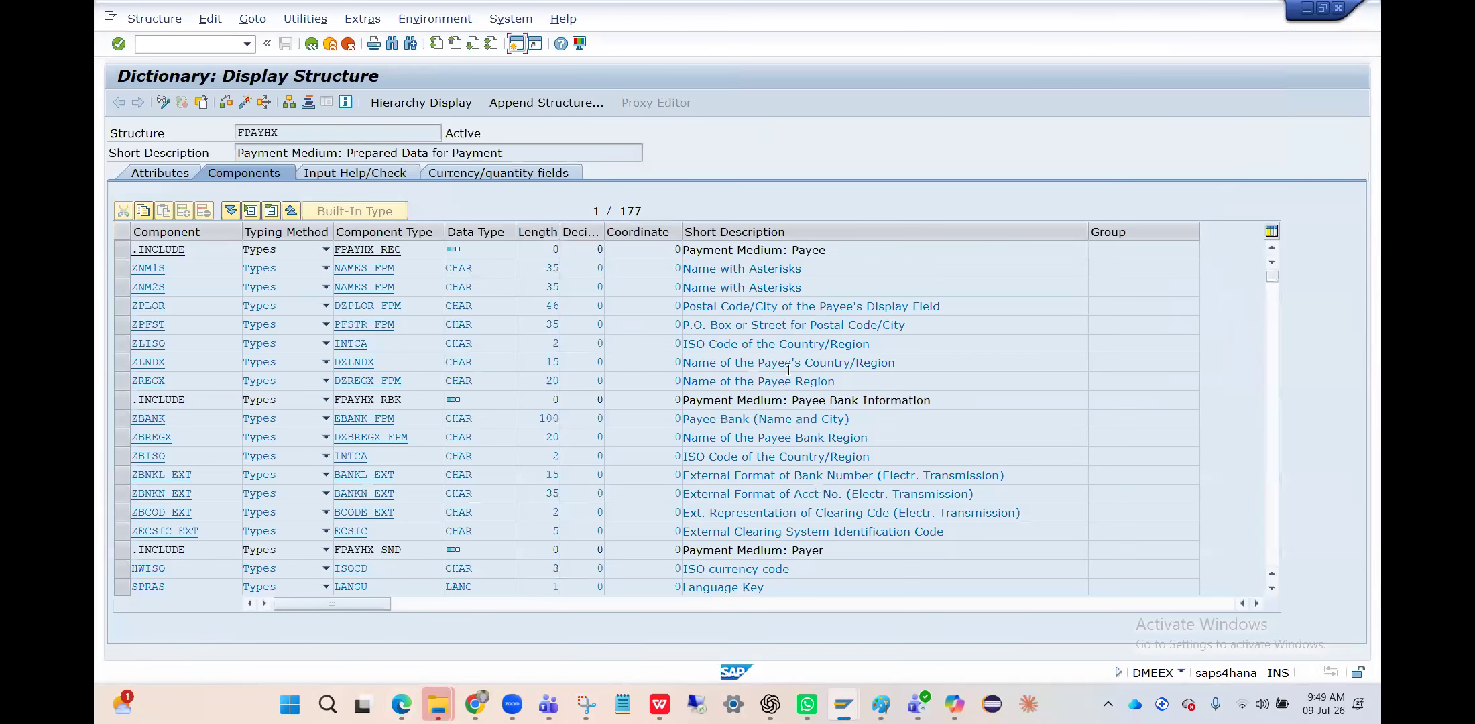
pyautogui.hotkey('ctrl', 'f')
pyautogui.hotkey('ctrl', 'v')
pyautogui.press('Return')
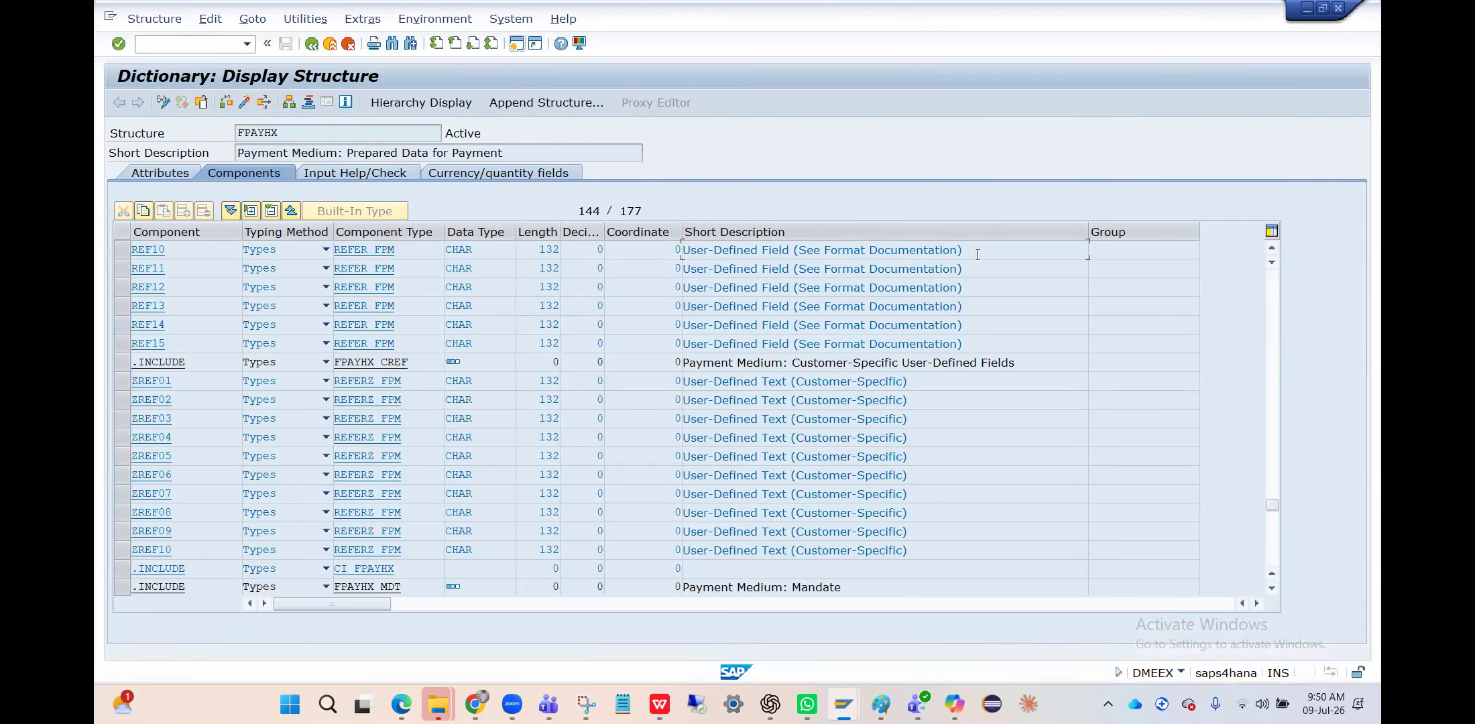
# - Compare the REF10 component with the creditor name in F_HPIN0003.xml, and check the Nm node's aggregation, condition and source mapping in the format tree
pyautogui.hotkey('alt', 'Tab')
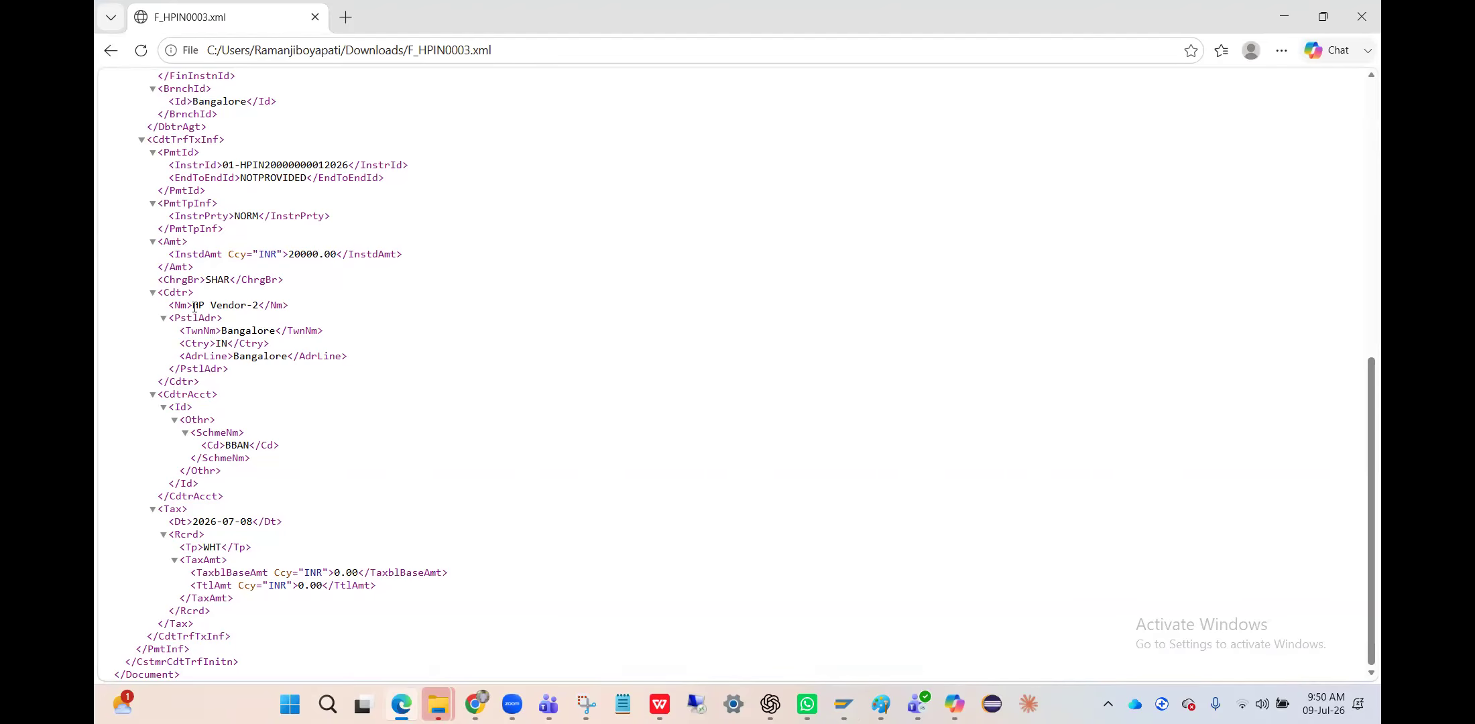
pyautogui.hotkey('alt', 'Tab')
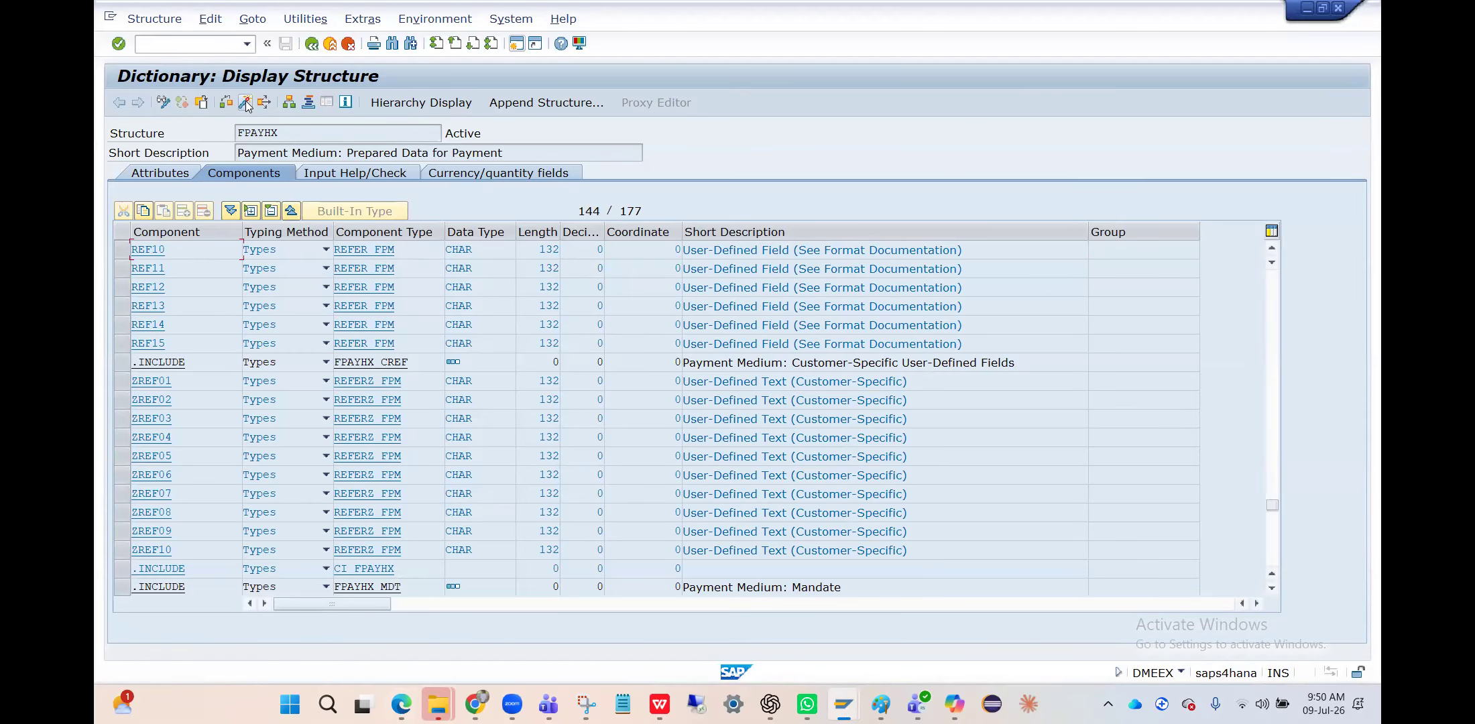
pyautogui.click(311, 44)
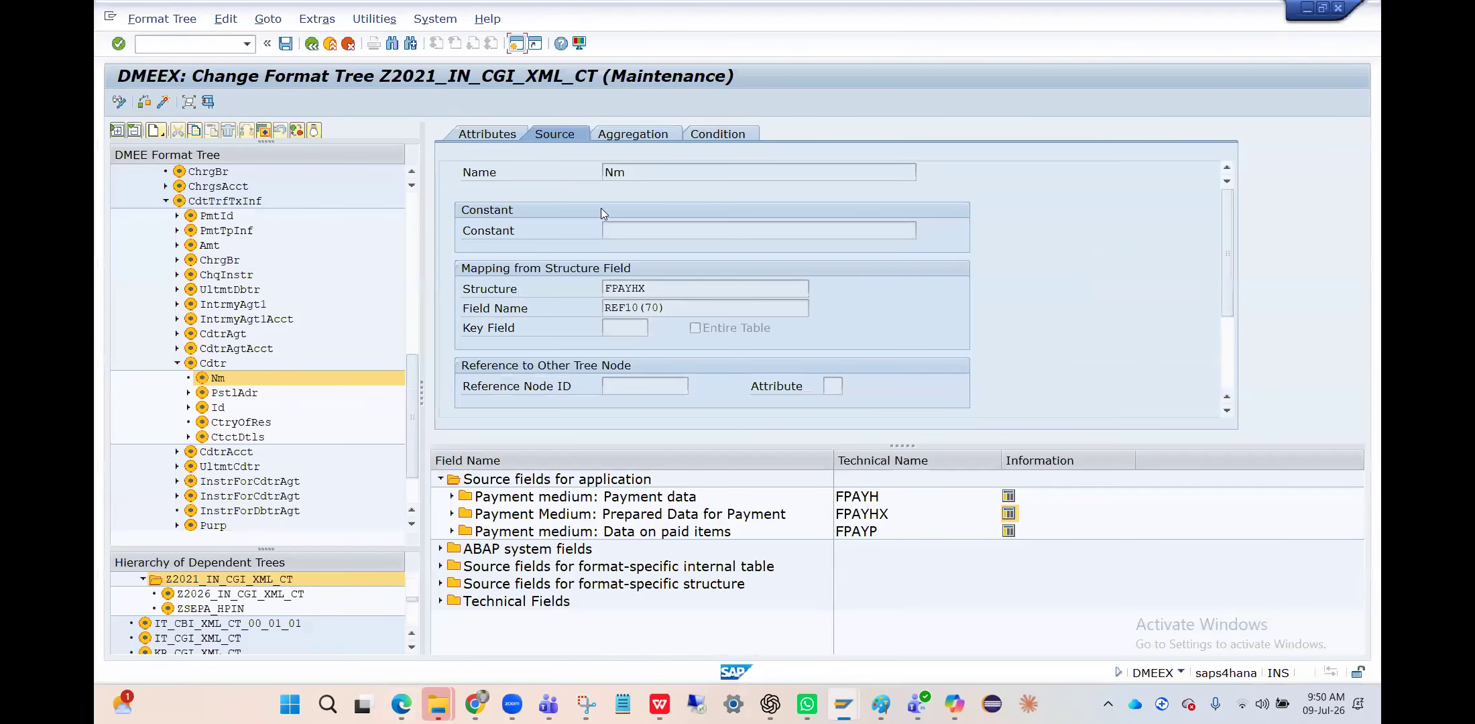
pyautogui.click(671, 310)
pyautogui.click(638, 139)
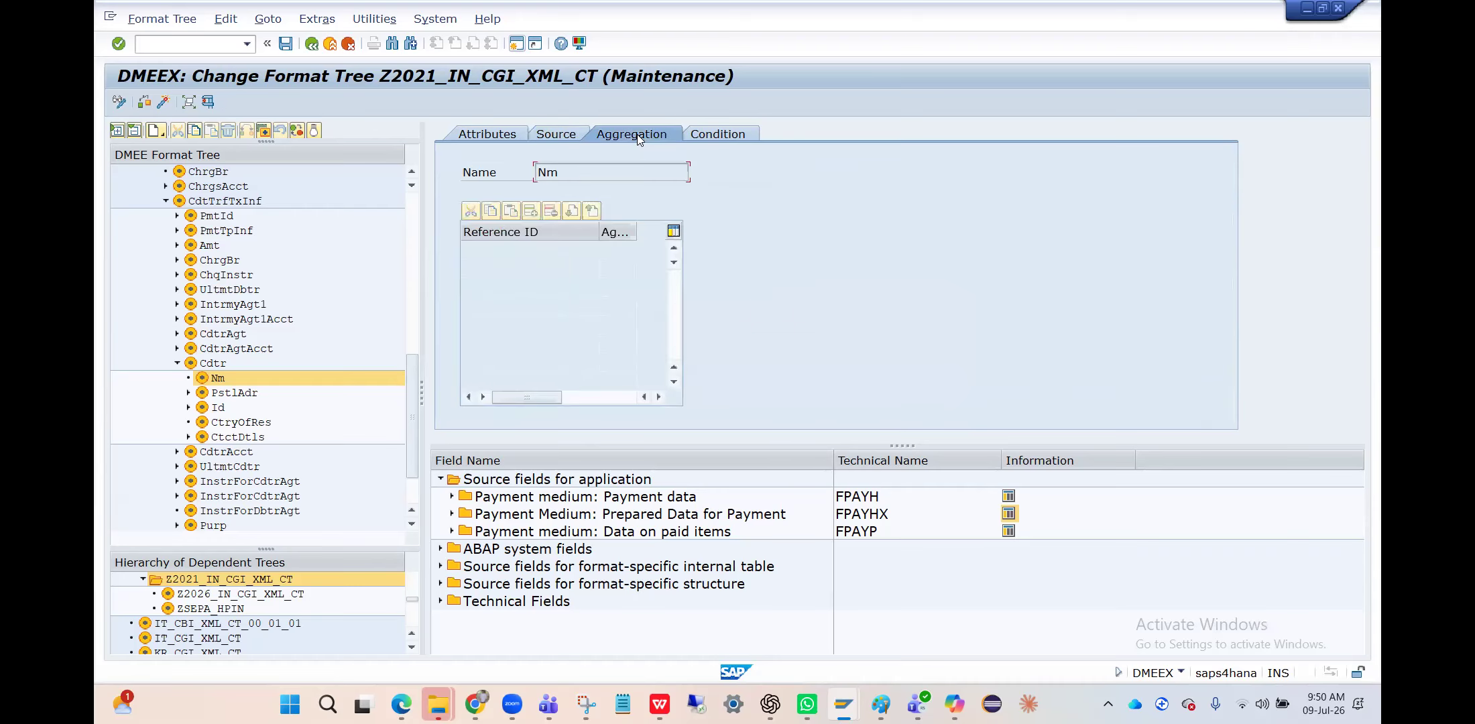
pyautogui.click(715, 137)
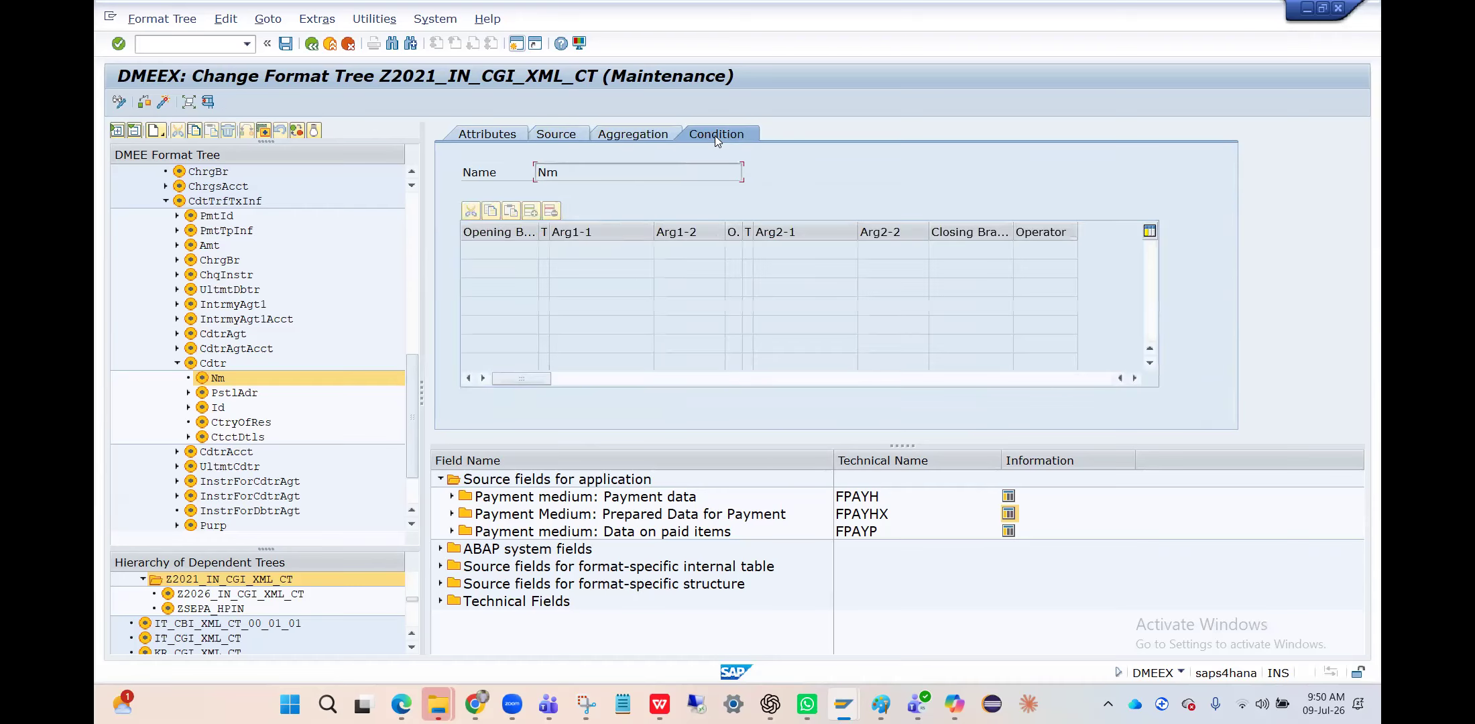
pyautogui.click(568, 130)
pyautogui.click(682, 290)
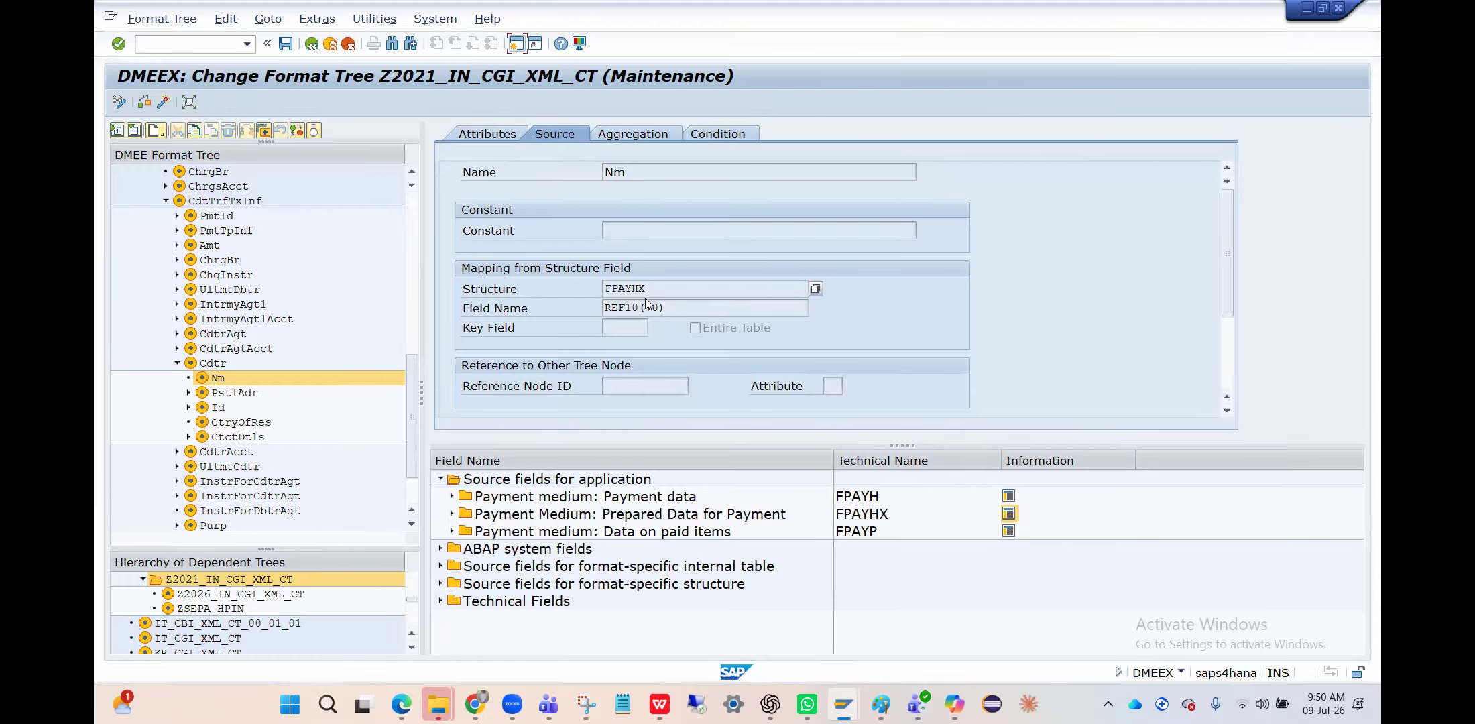
pyautogui.hotkey('alt', 'Tab')
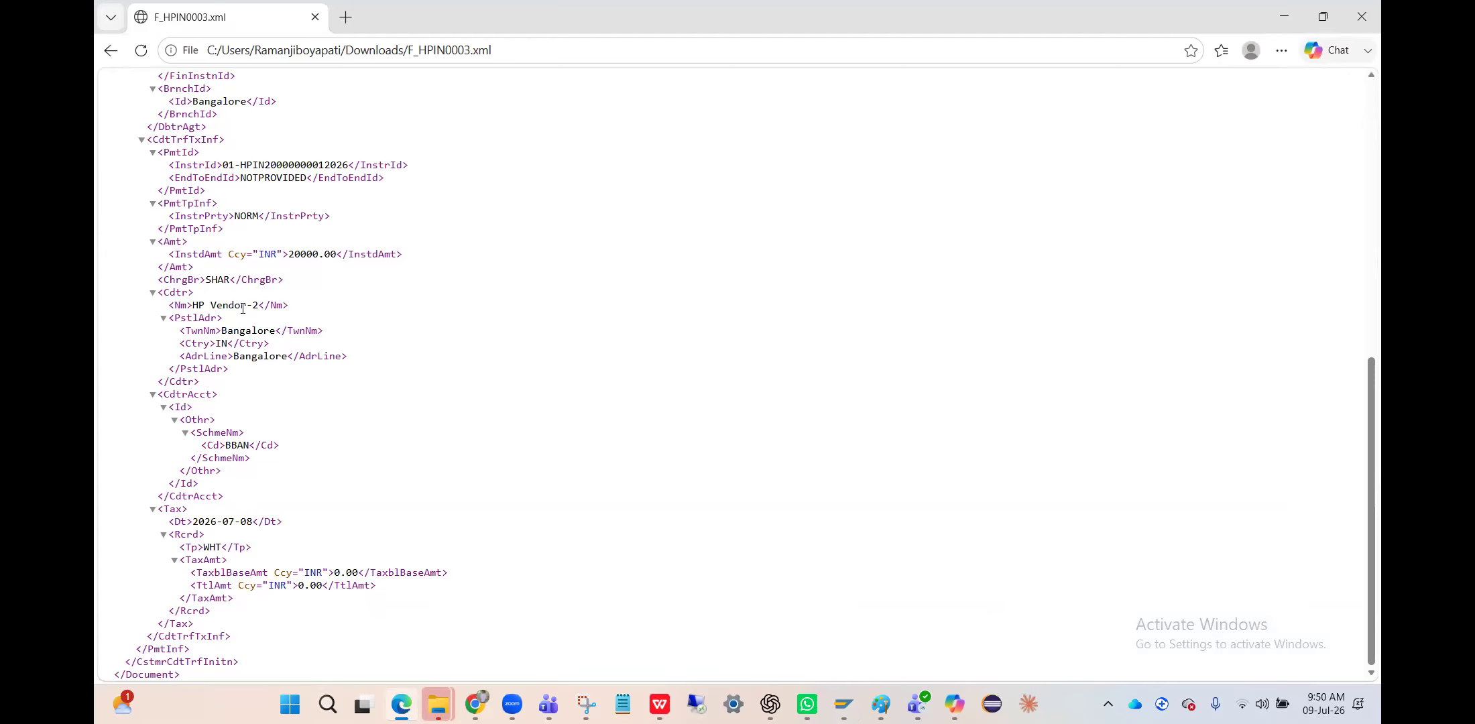
# - Switch to the Display IMG session and start document posting with transaction FB01
pyautogui.hotkey('alt', 'Tab')
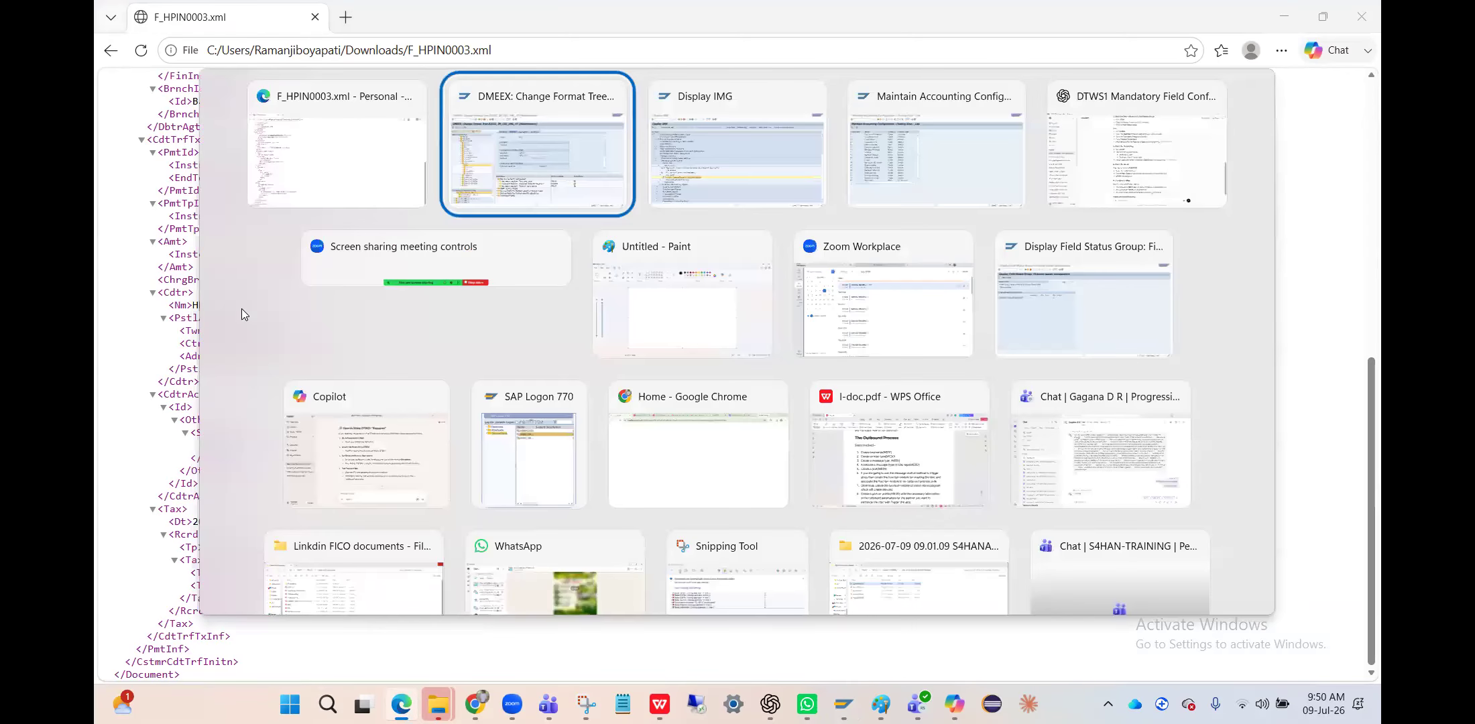
pyautogui.hotkey('alt', 'Tab')
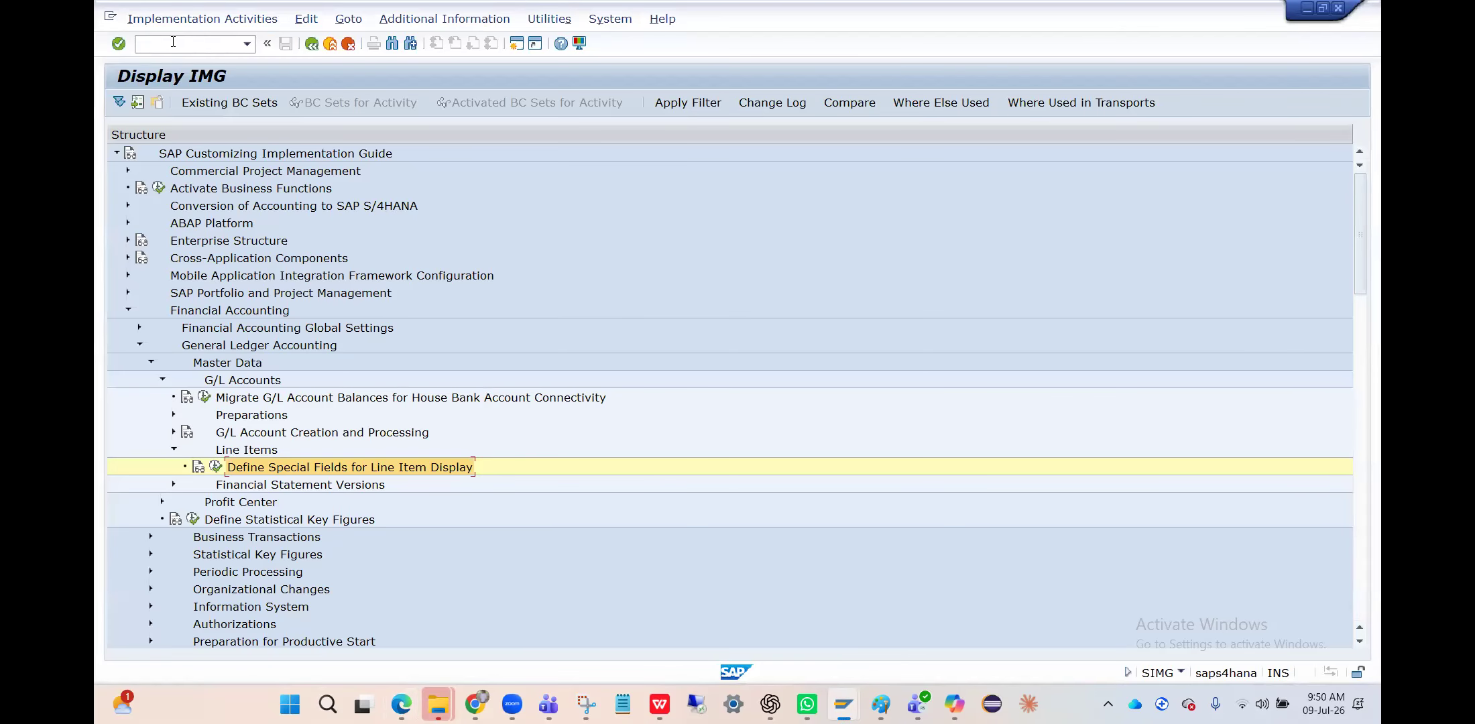
pyautogui.write('/nFb01')
pyautogui.press('Return')
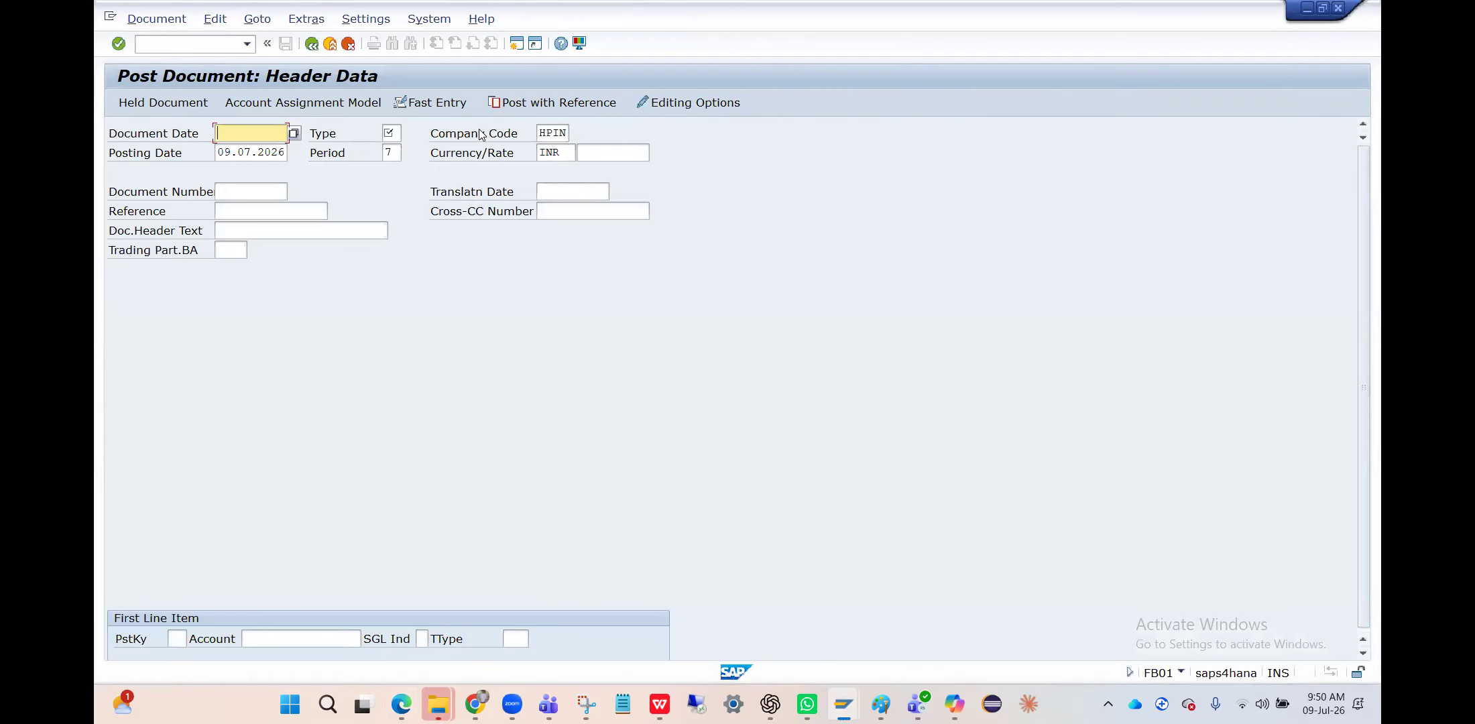
# - Post with reference to the proposed invoice in company code HPIN and set the vendor item's amount to 30,000 INR
pyautogui.click(543, 105)
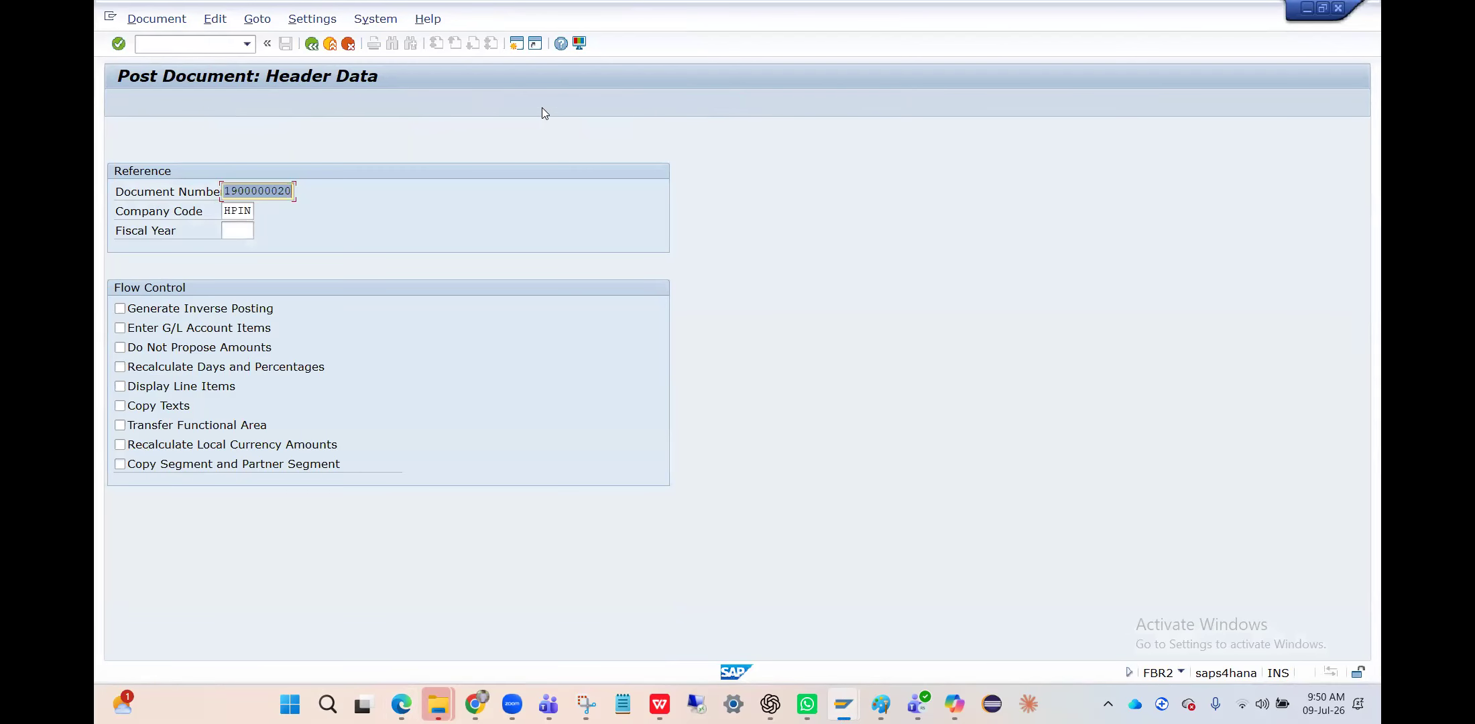
pyautogui.press('Return')
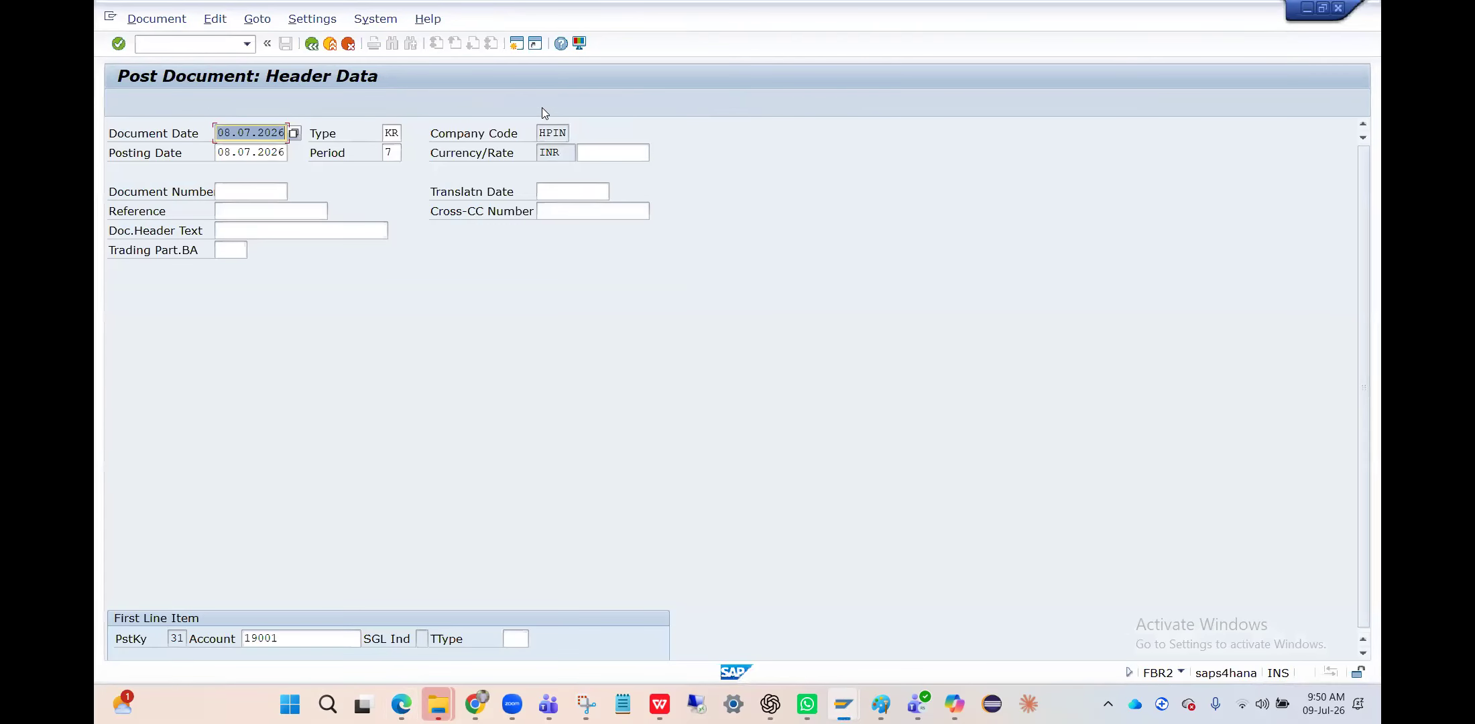
pyautogui.press('Return')
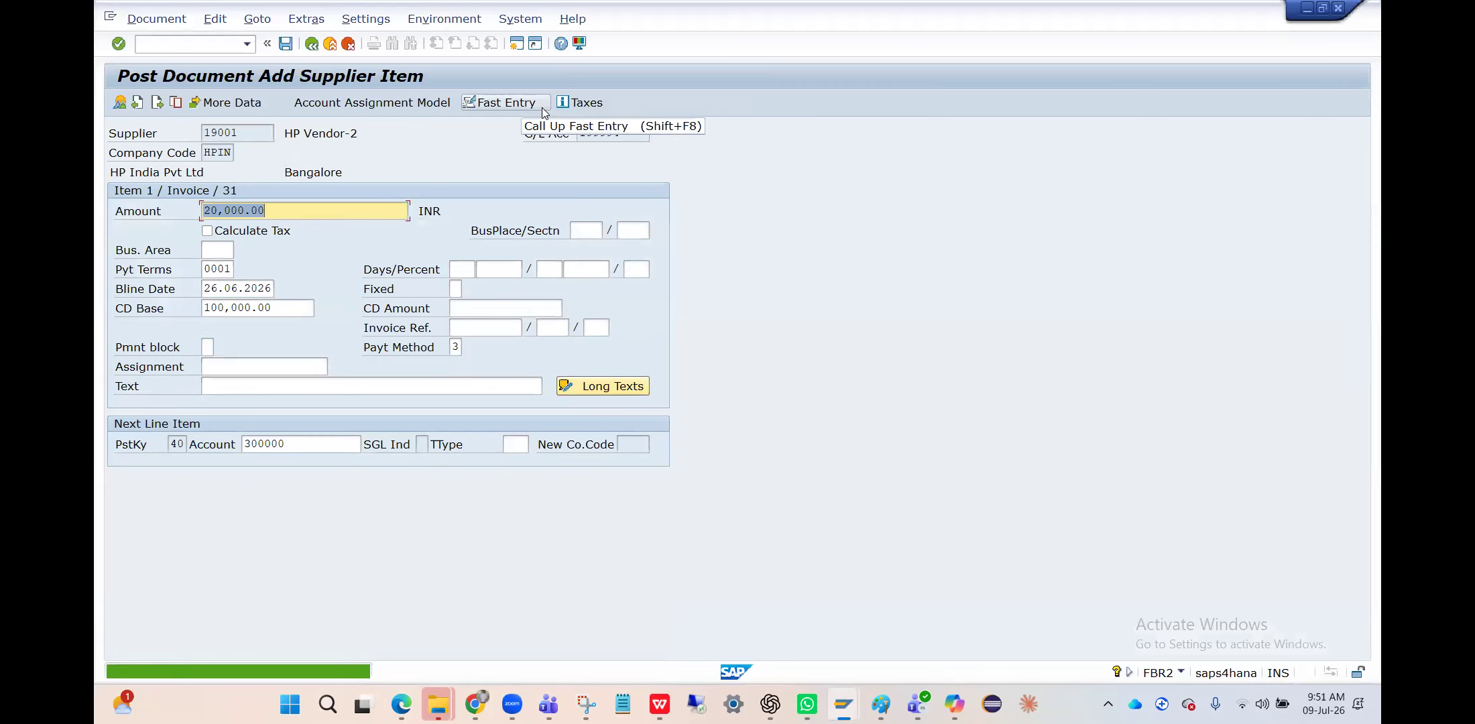
pyautogui.press('BackSpace')
pyautogui.write('30,00')
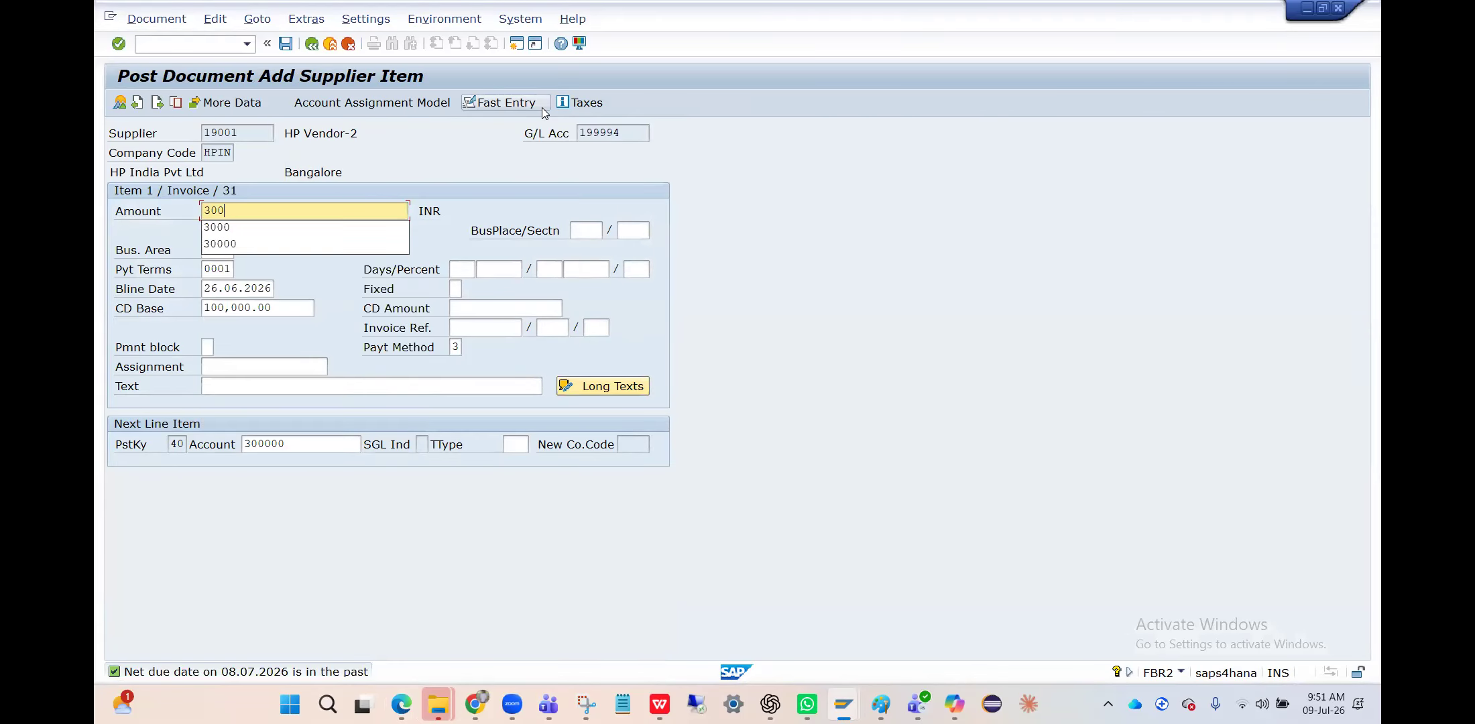
pyautogui.write('0')
pyautogui.press('Return')
pyautogui.press('Return')
pyautogui.press('Return')
pyautogui.press('Return')
pyautogui.press('Return')
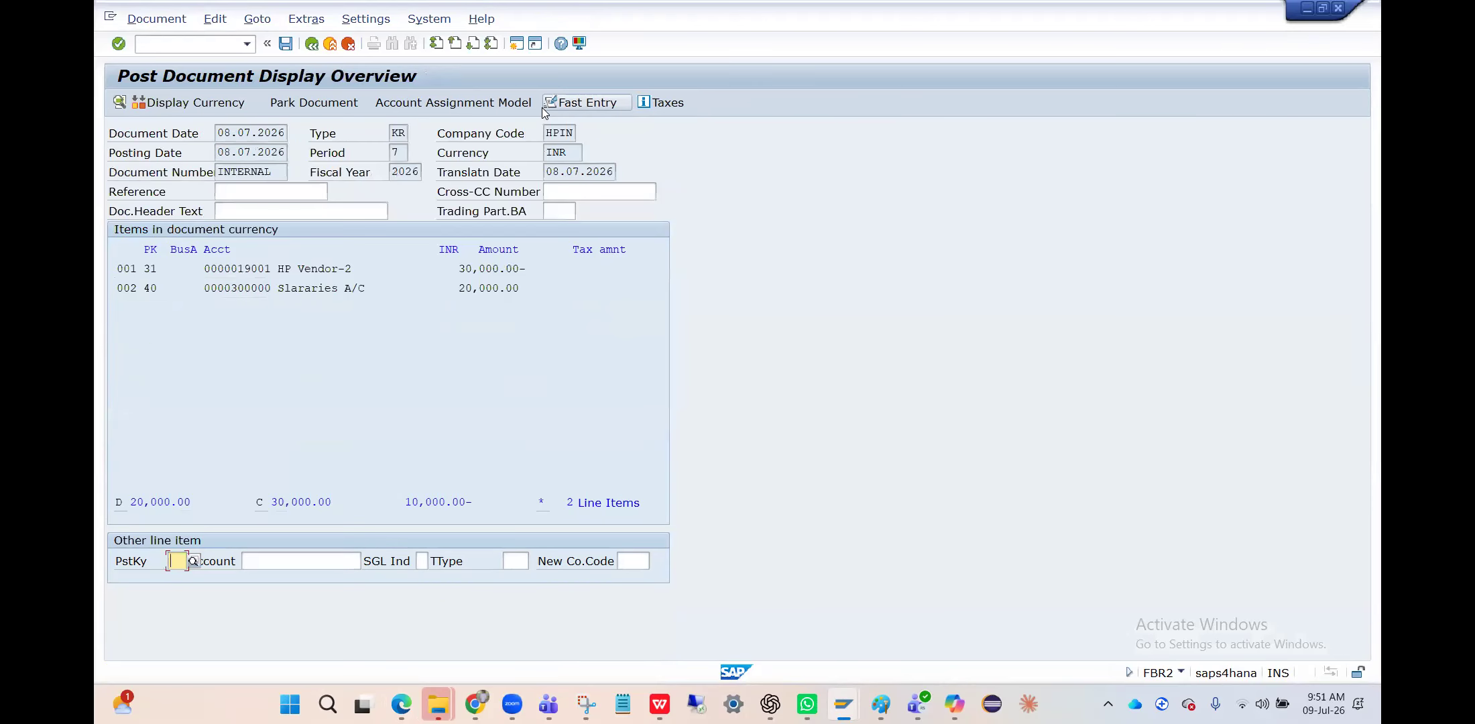
# - Set the debit amount of the Slararies A/C item to 30,000 INR and return to the document overview
pyautogui.doubleClick(324, 289)
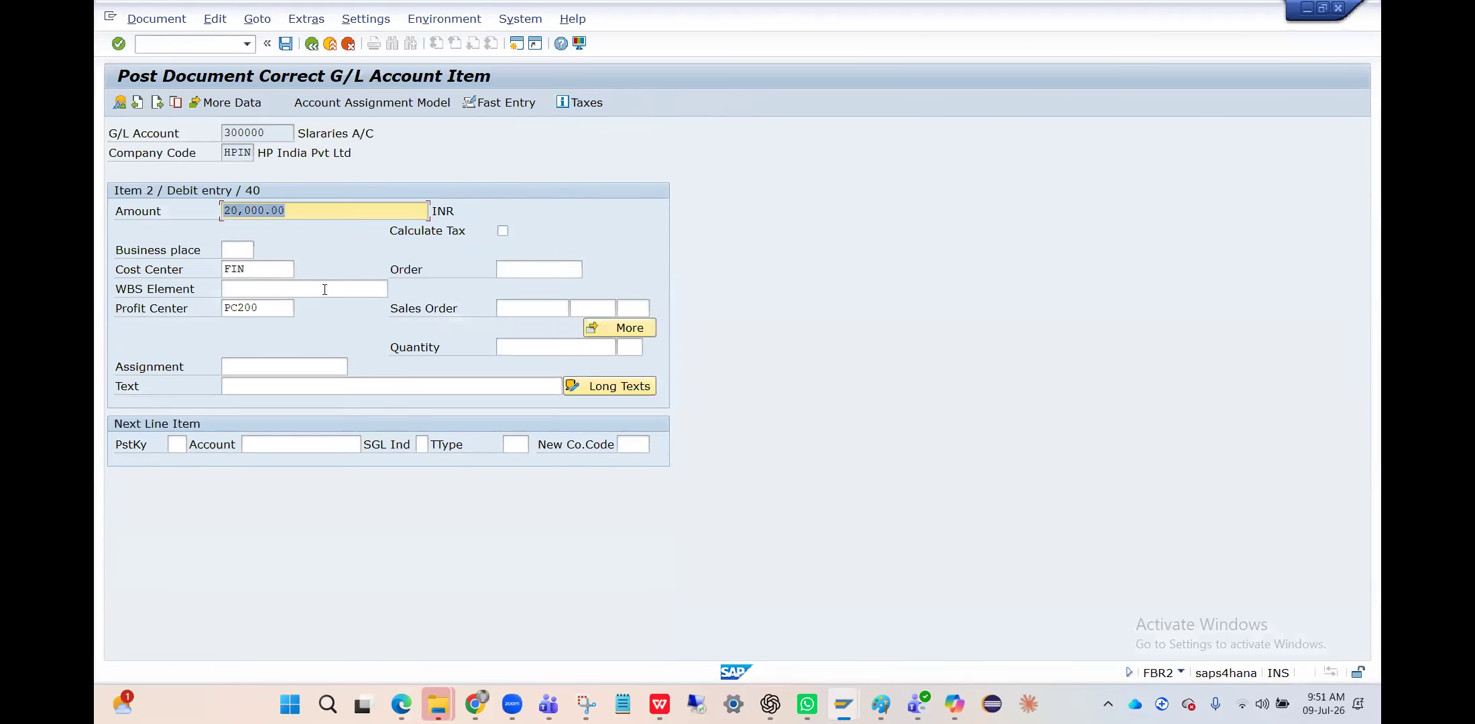
pyautogui.press('BackSpace')
pyautogui.press('Down')
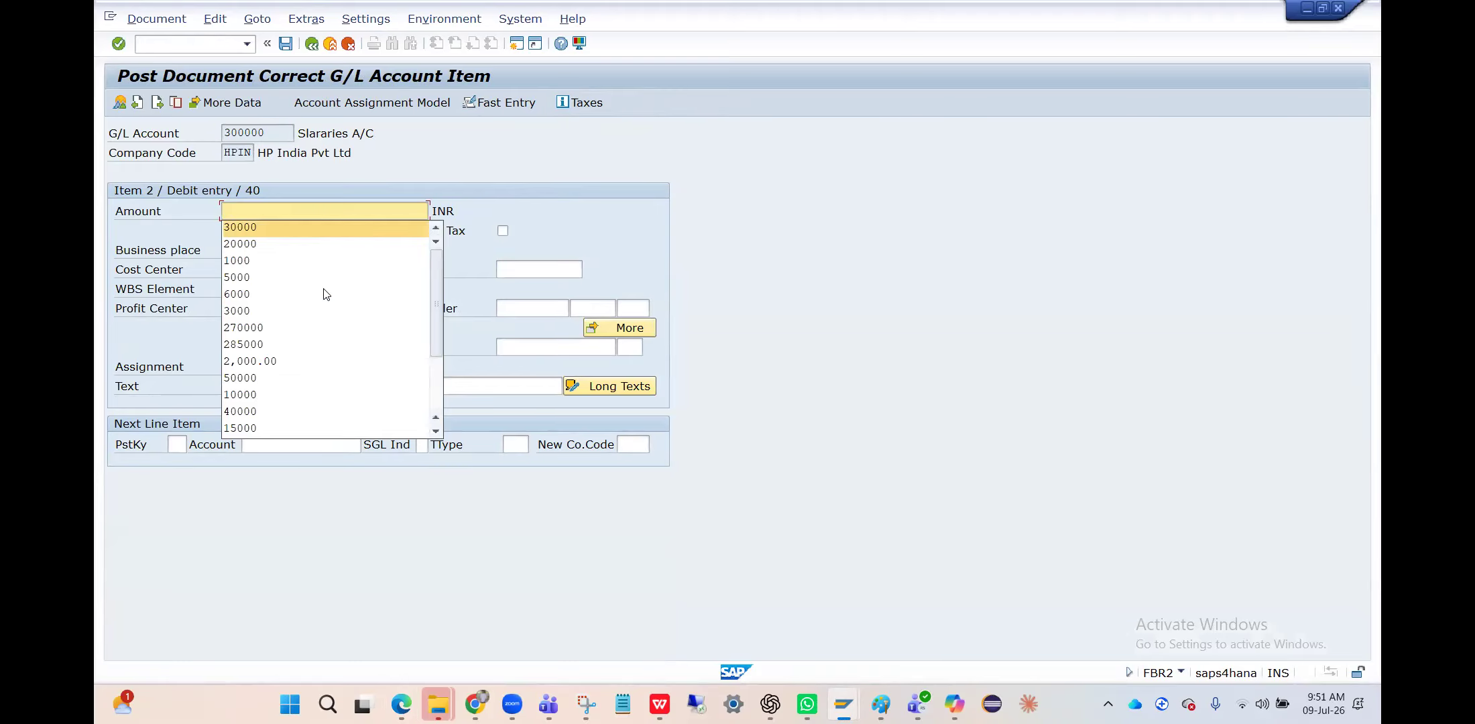
pyautogui.press('Return')
pyautogui.press('Return')
pyautogui.press('Return')
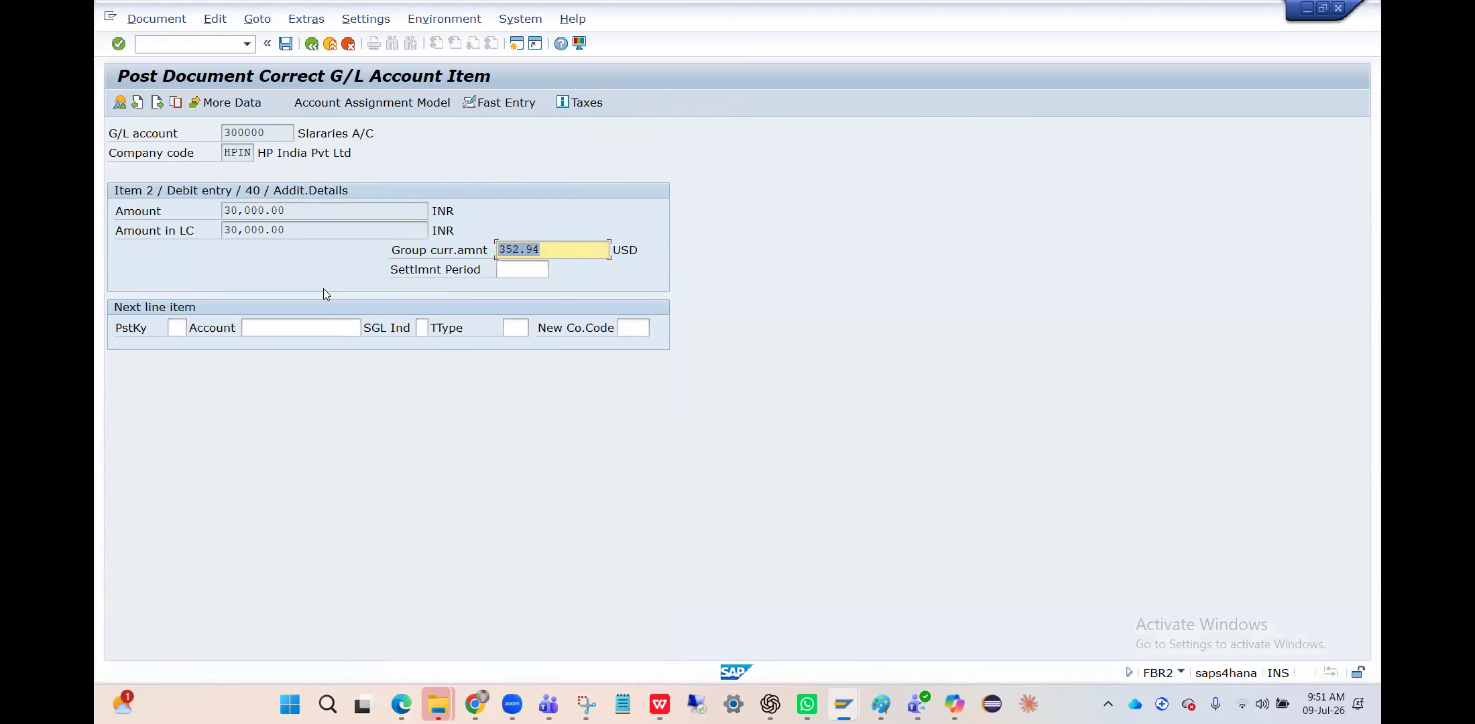
pyautogui.click(121, 103)
# - Reopen the vendor item from the document overview, re-enter its amount as 30,000 INR, and return to the overview
pyautogui.doubleClick(281, 269)
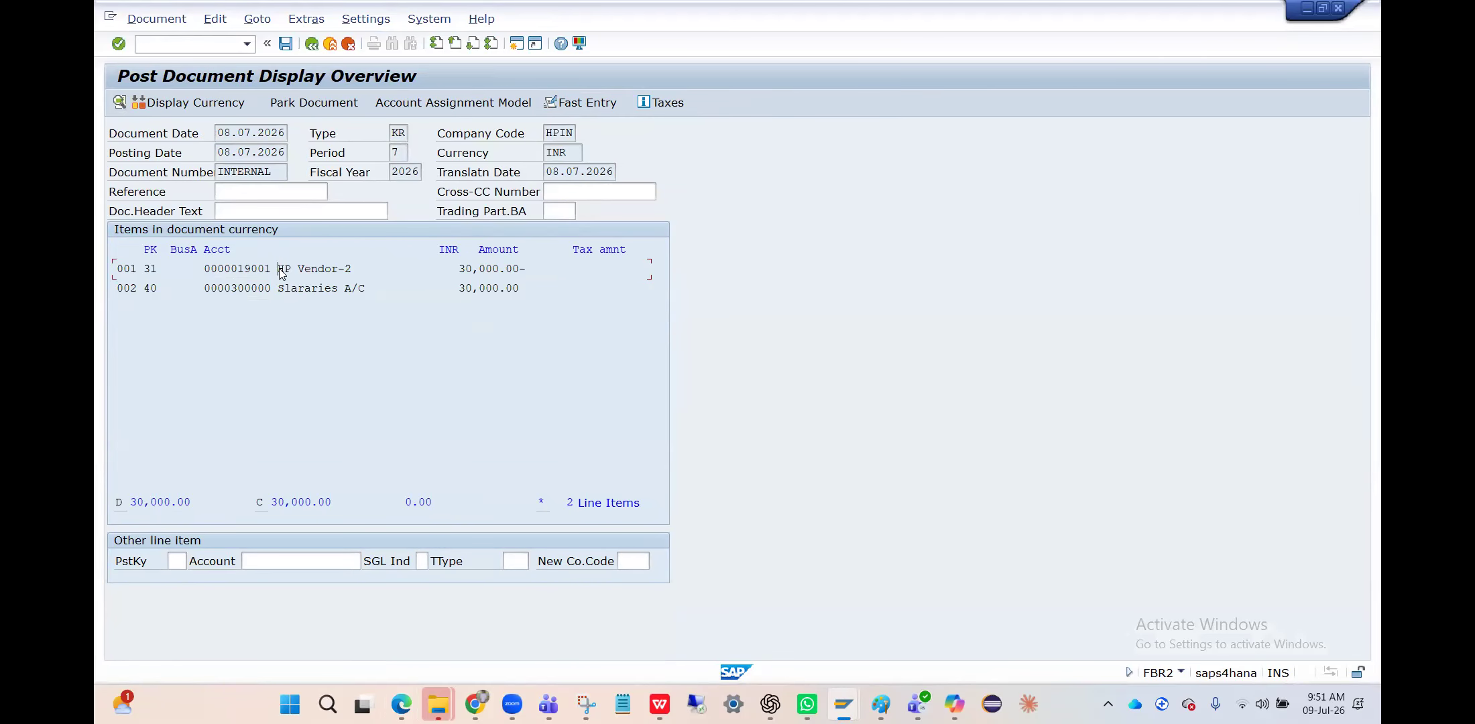
pyautogui.press('Return')
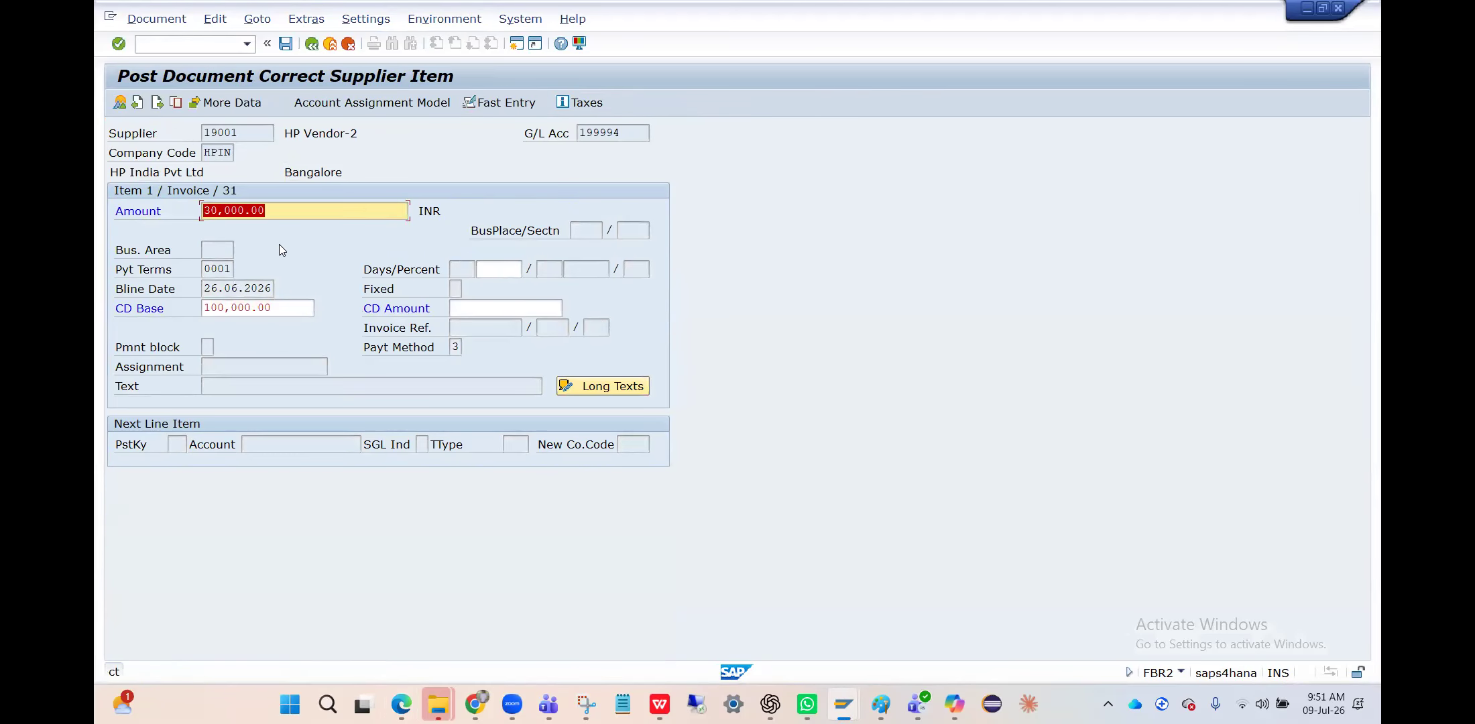
pyautogui.press('Return')
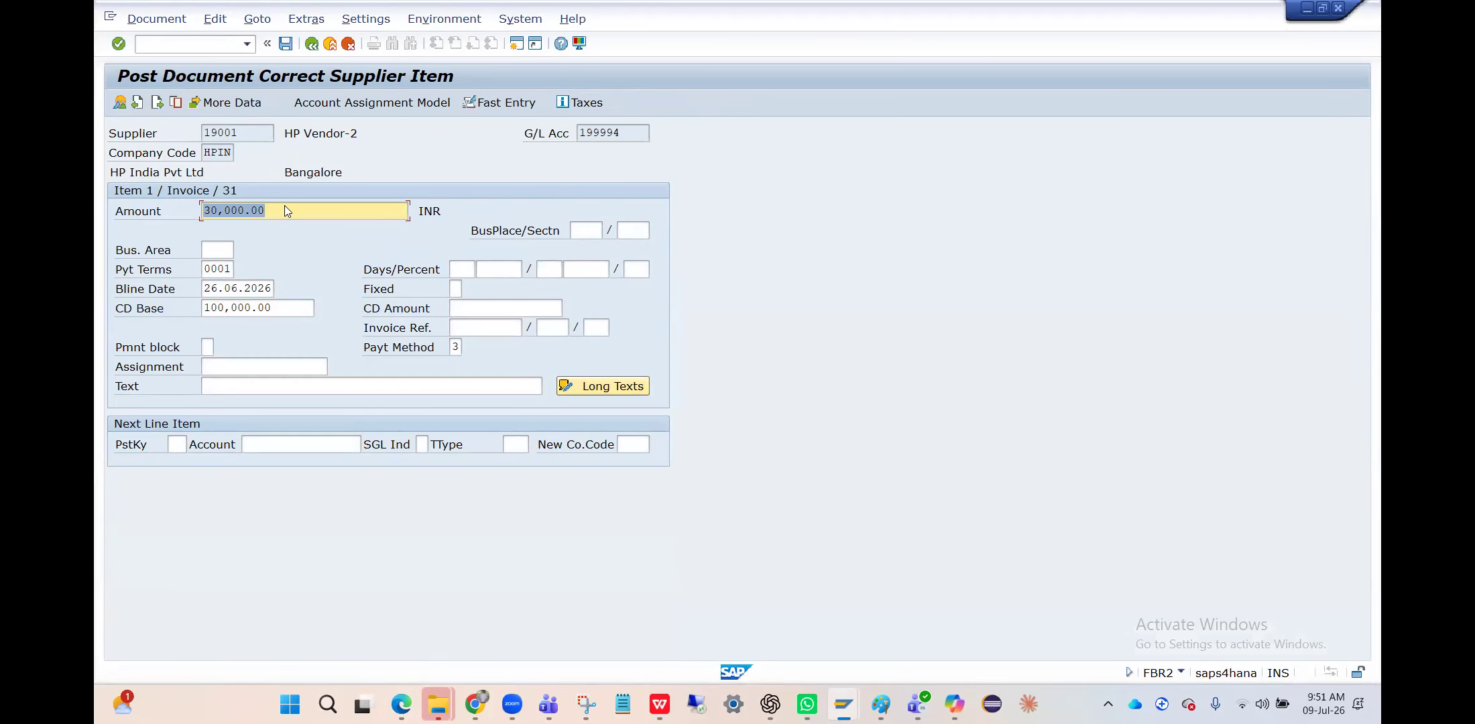
pyautogui.press('BackSpace')
pyautogui.press('Down')
pyautogui.press('Return')
pyautogui.press('Return')
pyautogui.click(120, 103)
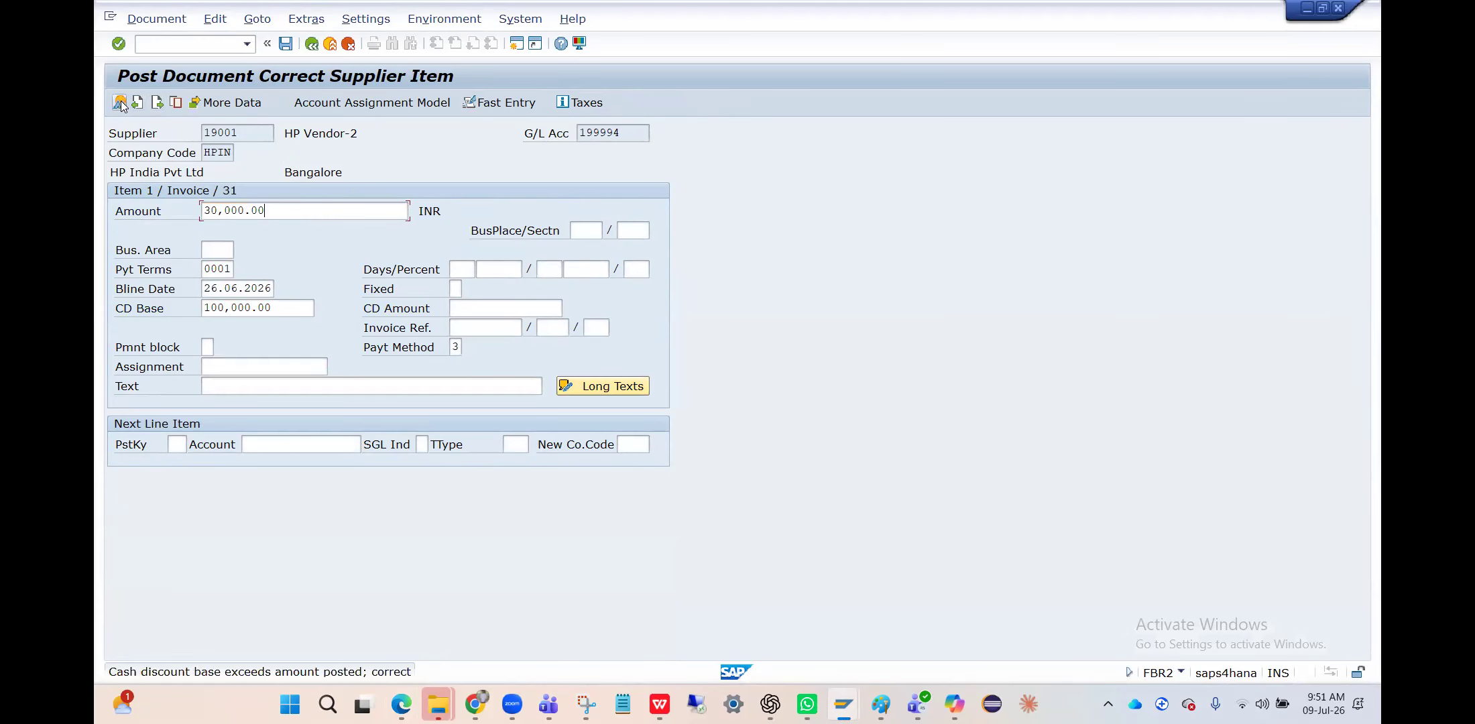
pyautogui.click(120, 103)
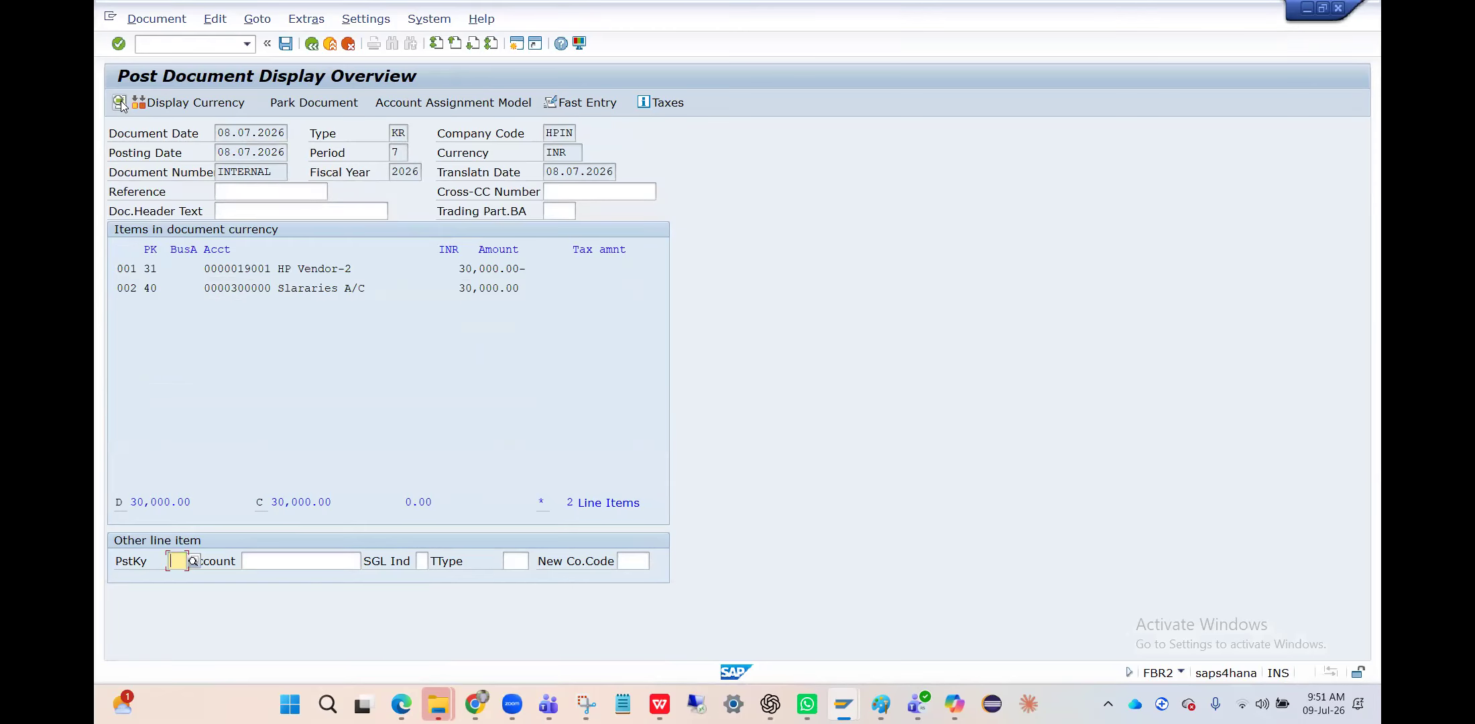
# - Display the document items in group currency and reopen the HP Vendor-2 item to check its amounts
pyautogui.click(195, 102)
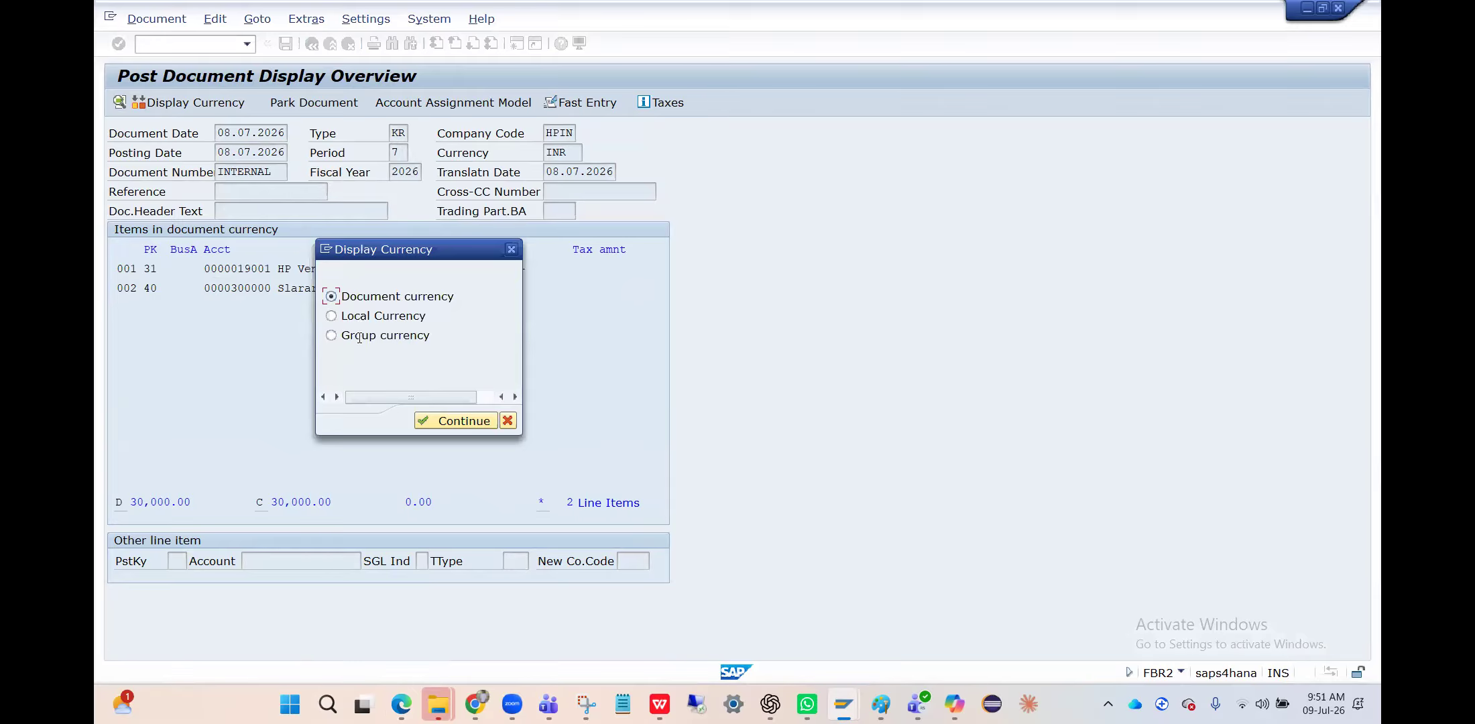
pyautogui.click(333, 340)
pyautogui.click(333, 337)
pyautogui.click(428, 423)
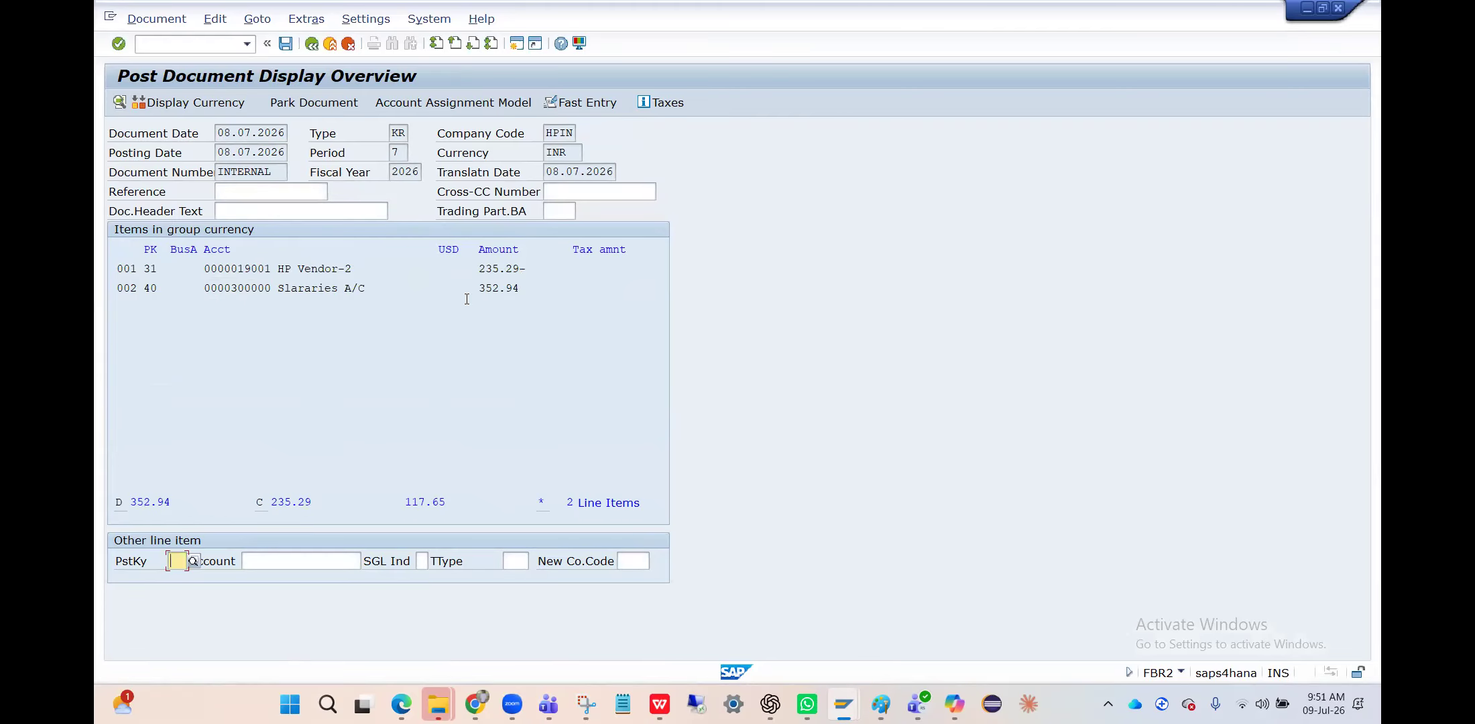
pyautogui.click(348, 275)
pyautogui.doubleClick(348, 271)
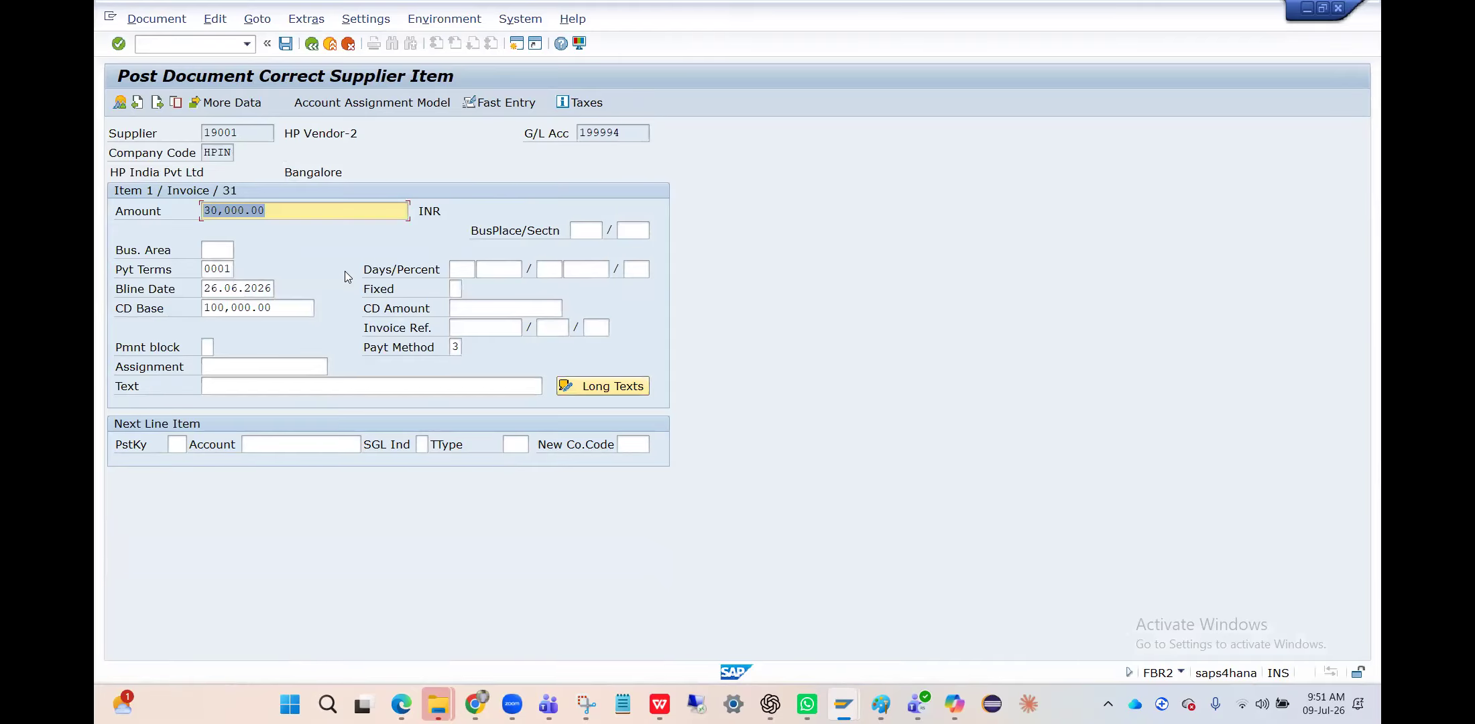
pyautogui.press('Return')
pyautogui.press('Return')
pyautogui.press('Return')
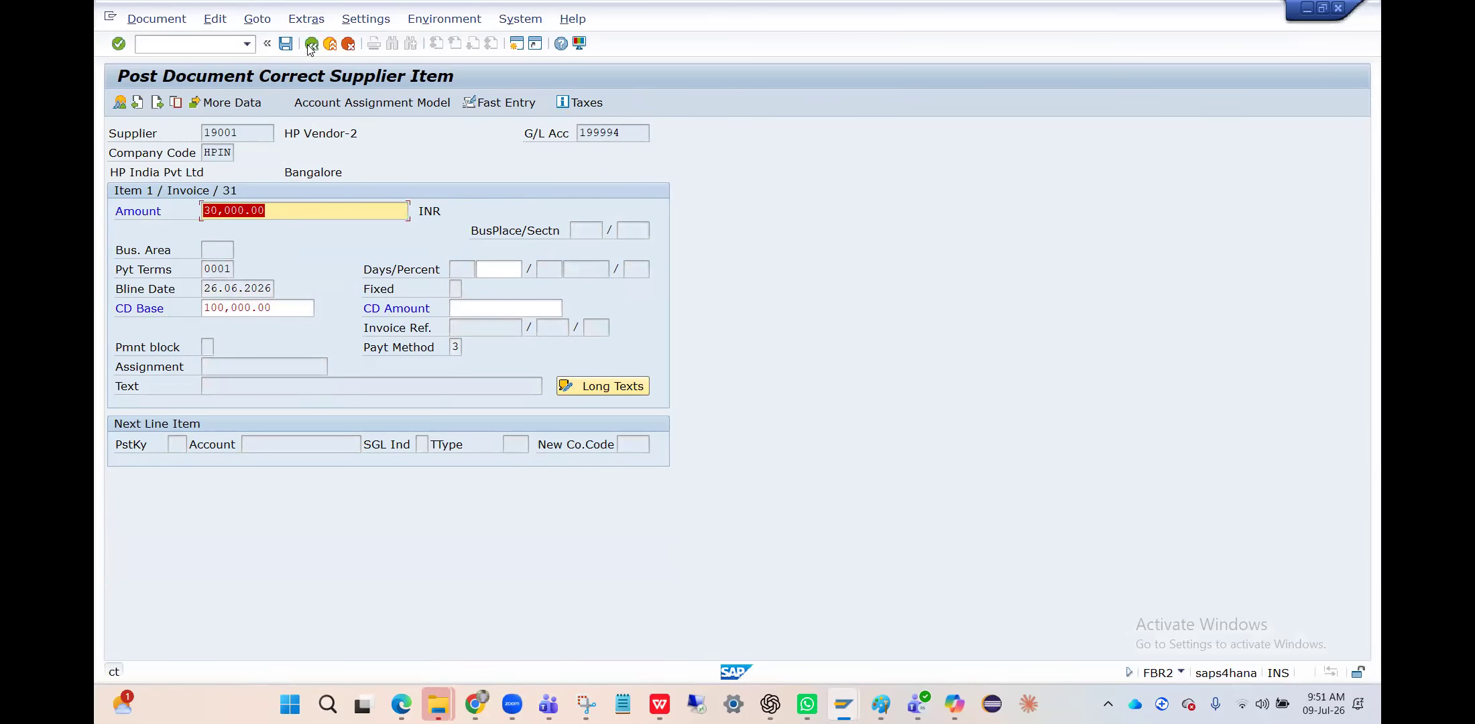
# - Restart transaction FB01 and post with reference to a different vendor invoice in company code HPIN, continuing to its supplier item
pyautogui.click(218, 49)
pyautogui.write('/n')
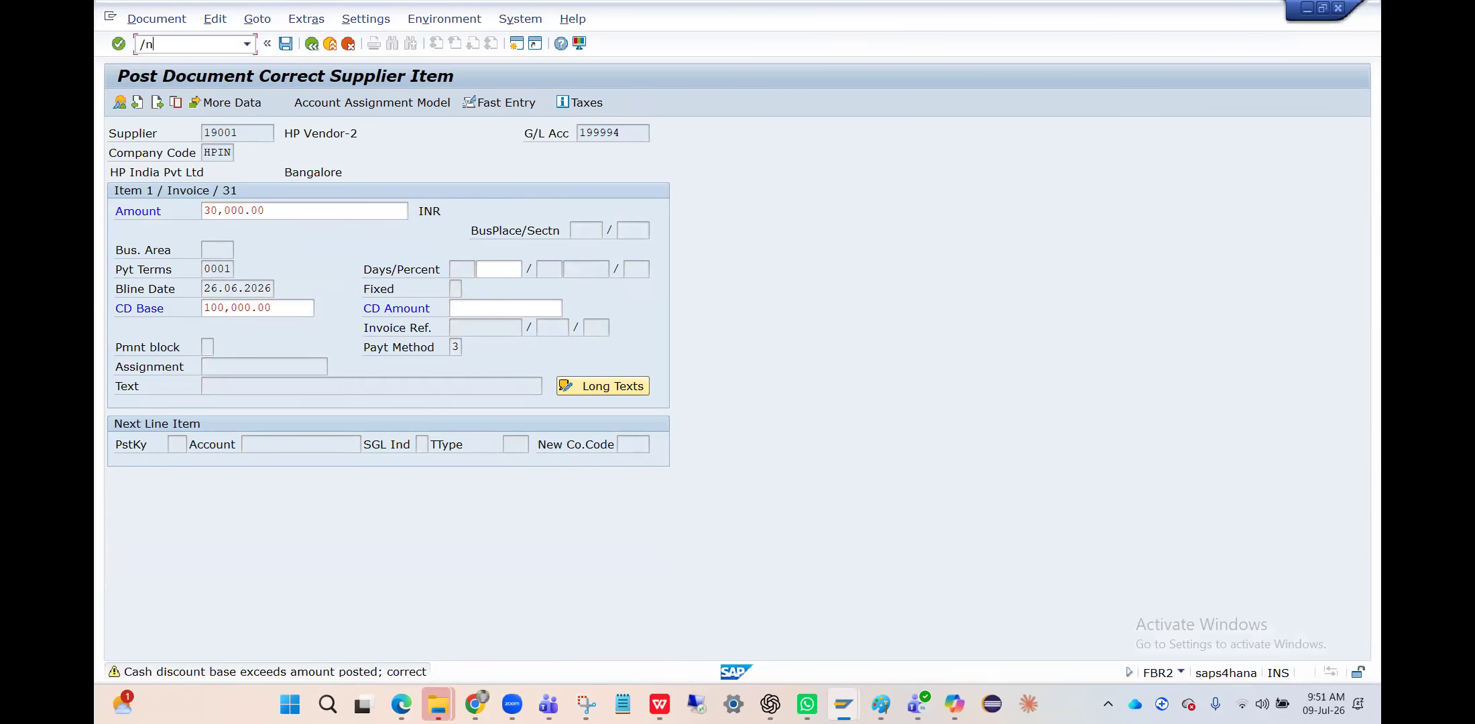
pyautogui.write('Fb01')
pyautogui.press('Return')
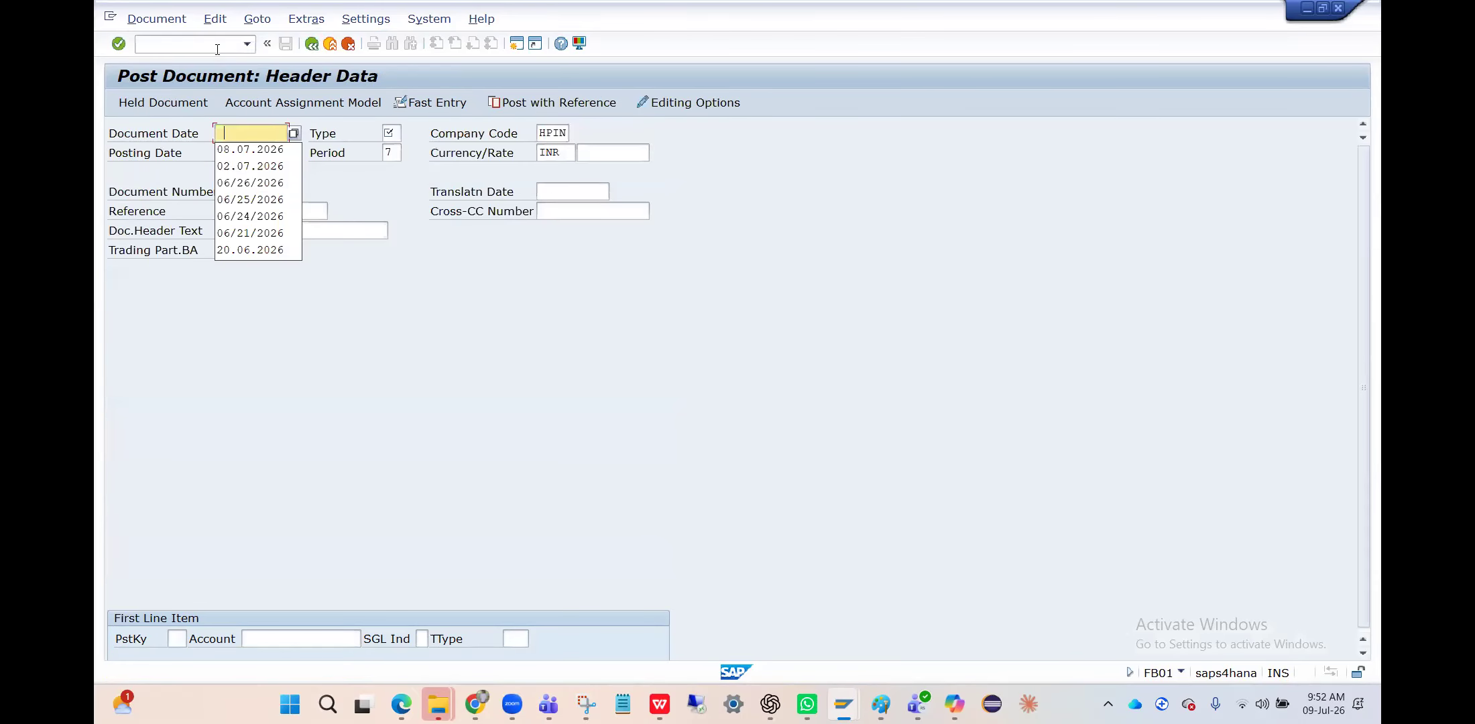
pyautogui.click(543, 106)
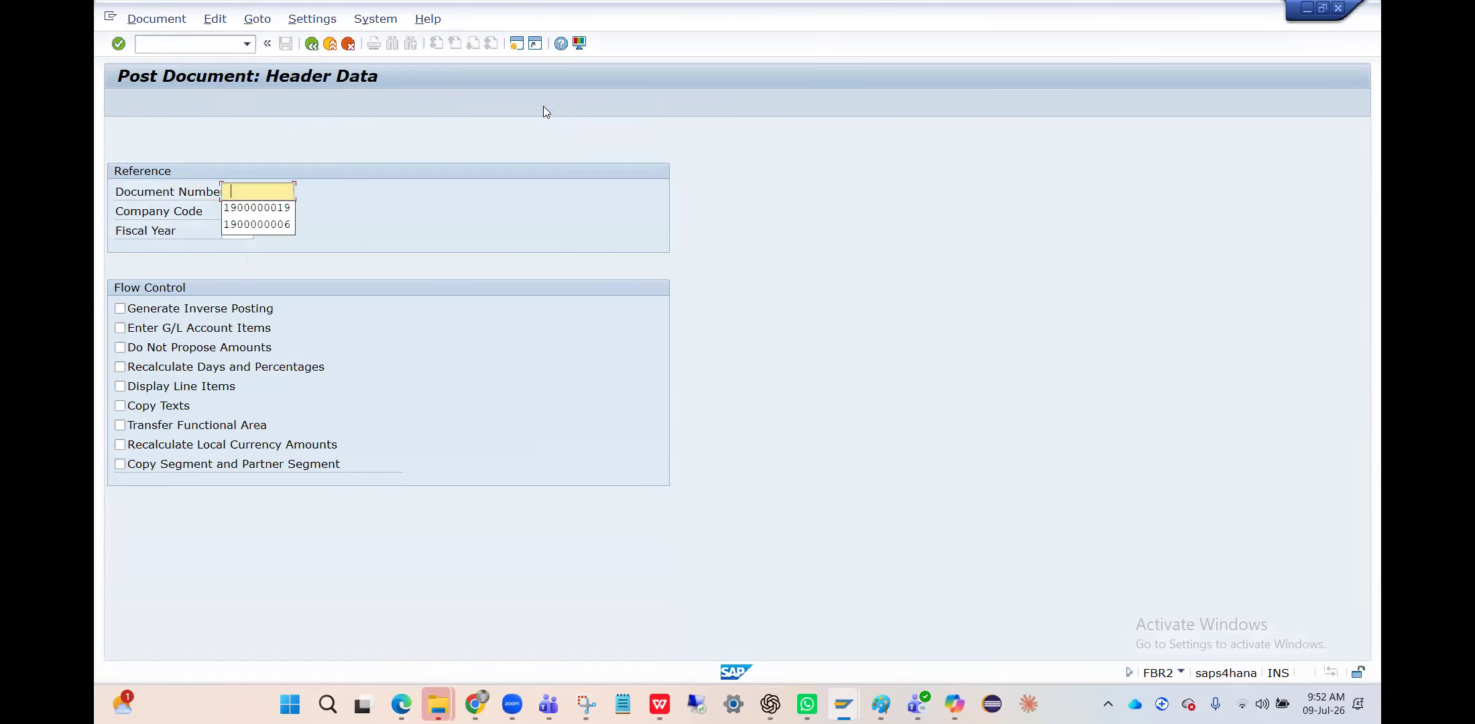
pyautogui.write('190000001')
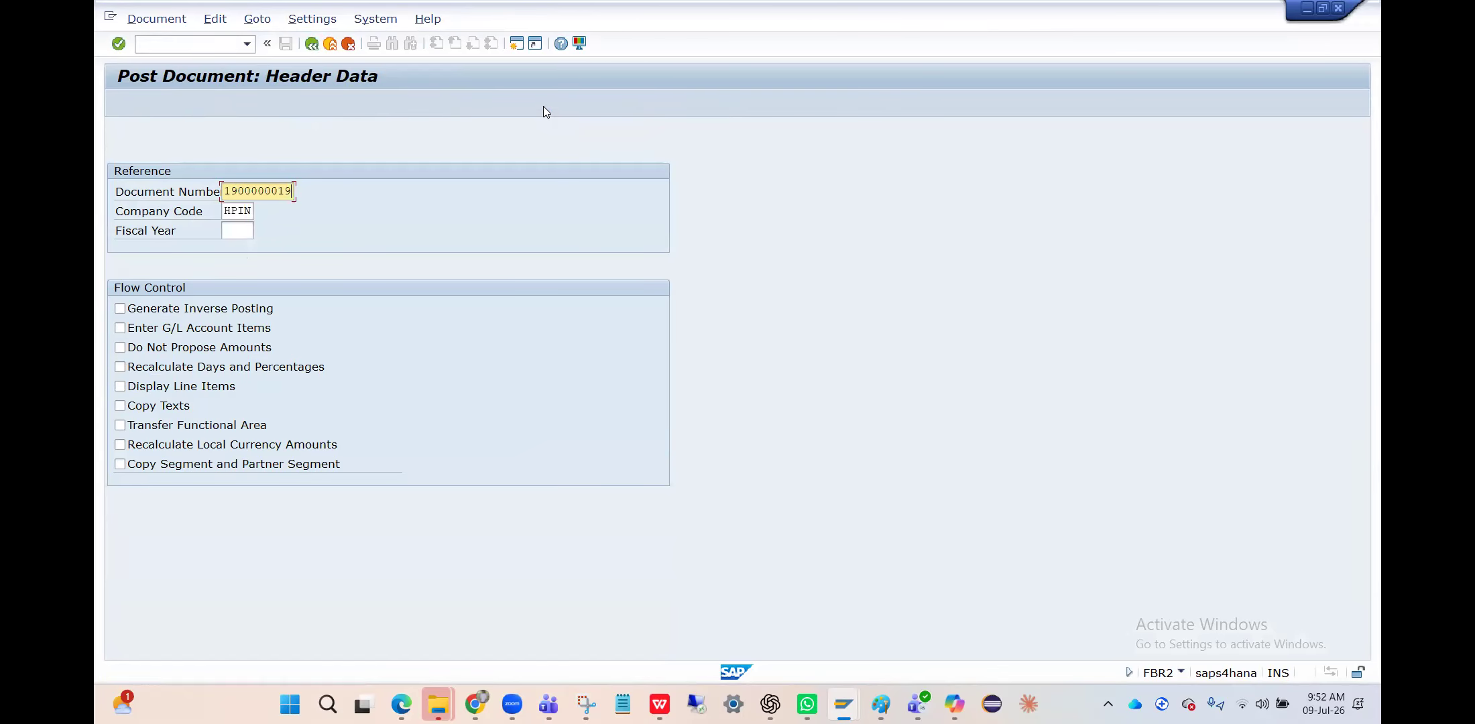
pyautogui.write('9')
pyautogui.press('Return')
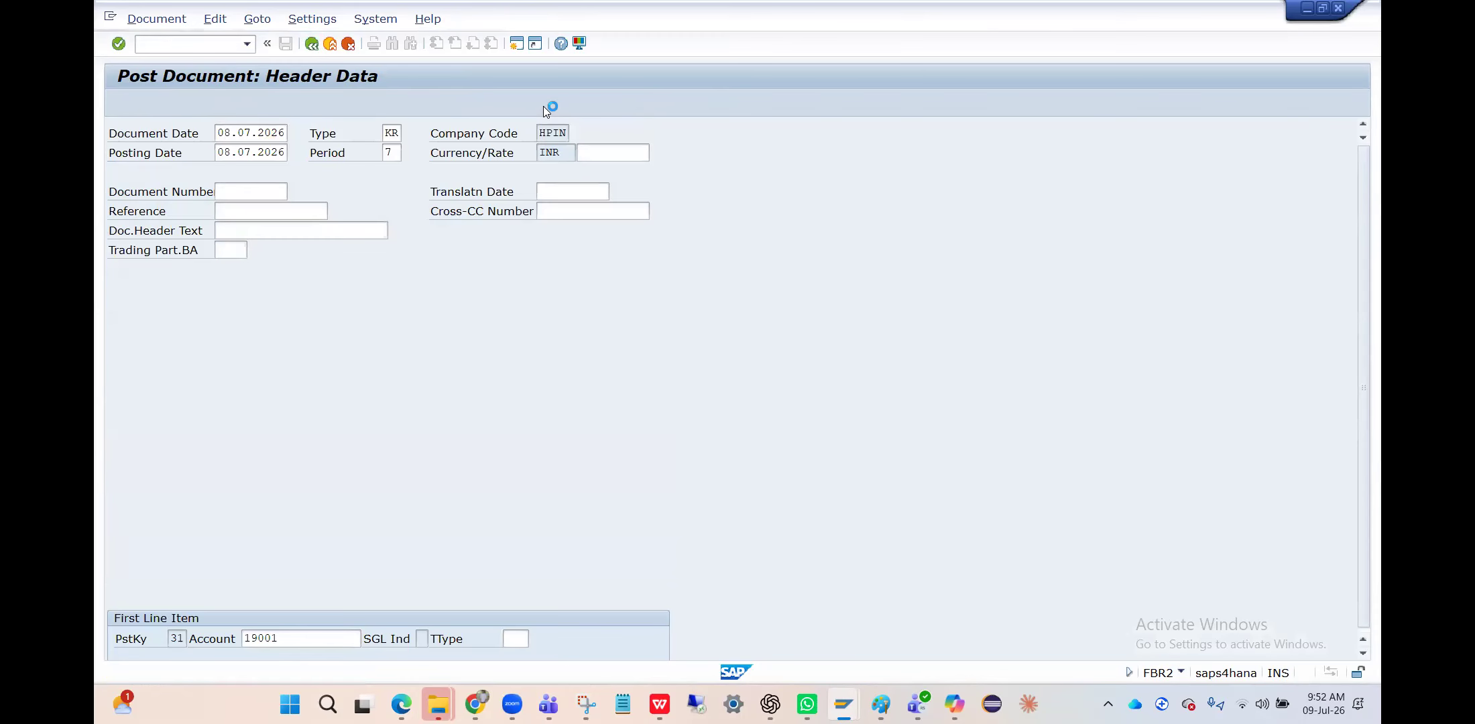
pyautogui.press('Return')
pyautogui.press('Delete')
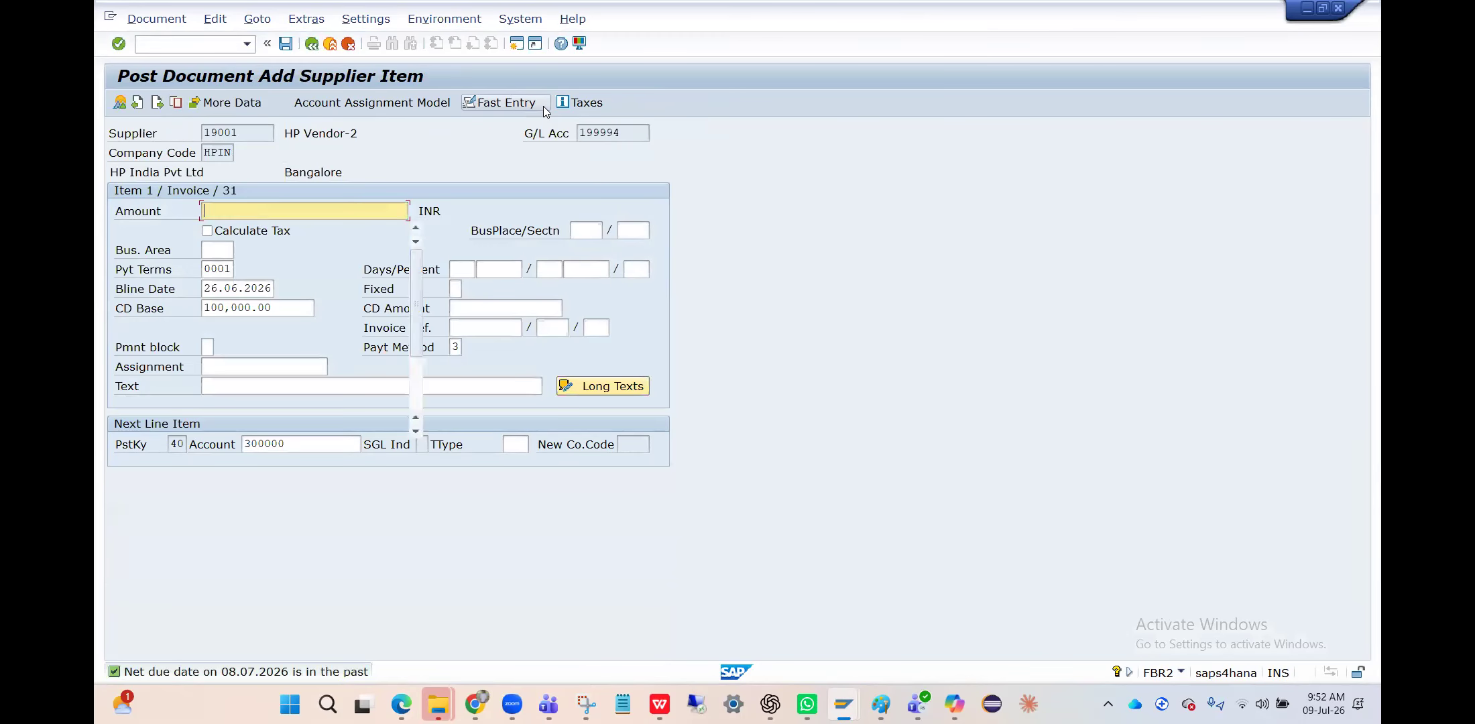
pyautogui.press('Return')
pyautogui.press('Return')
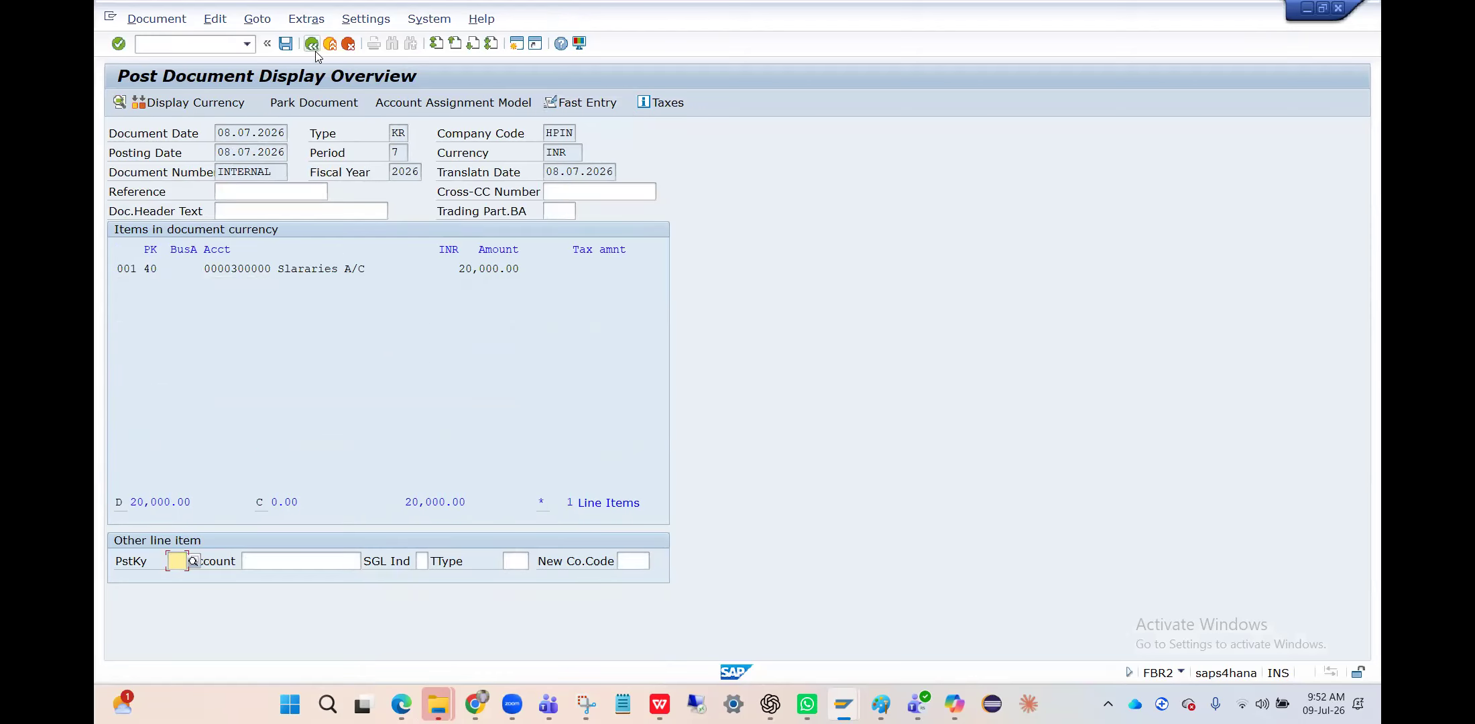
pyautogui.click(311, 44)
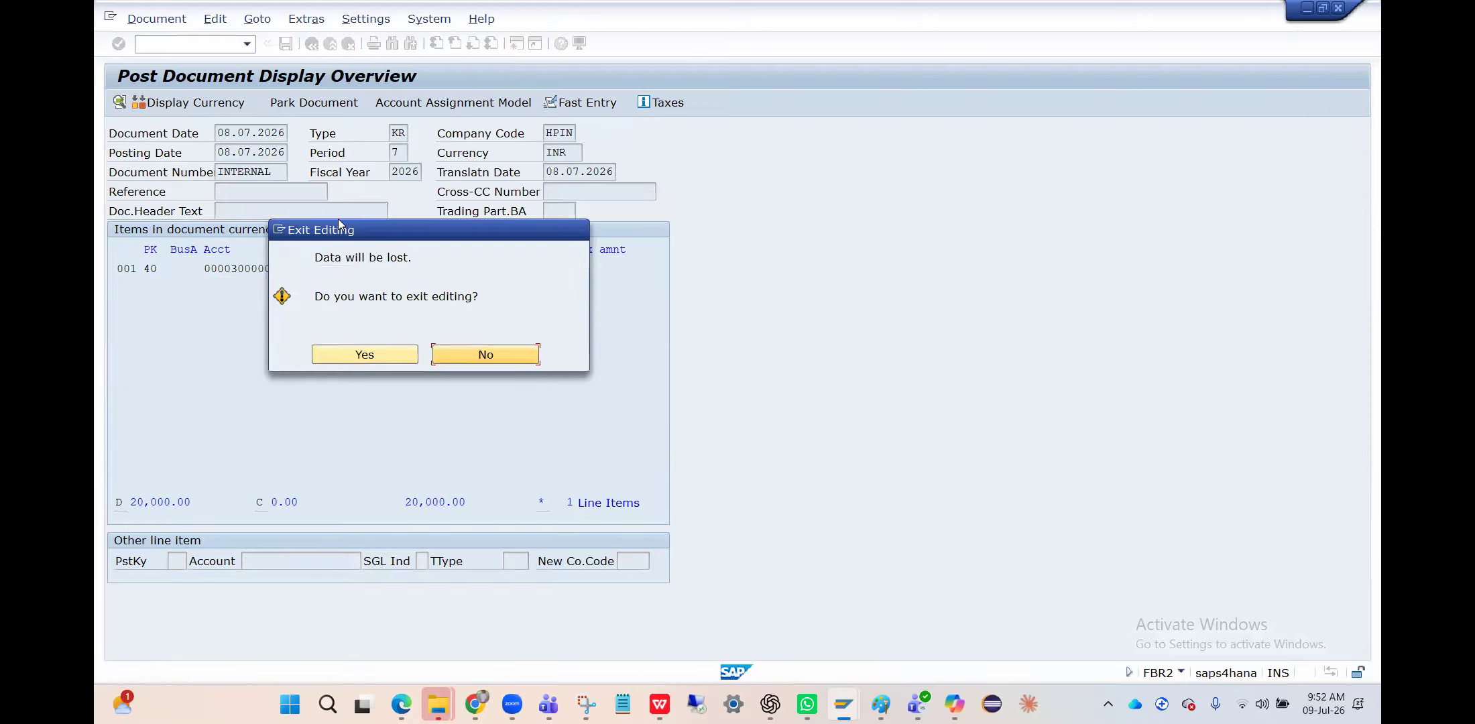
pyautogui.click(394, 350)
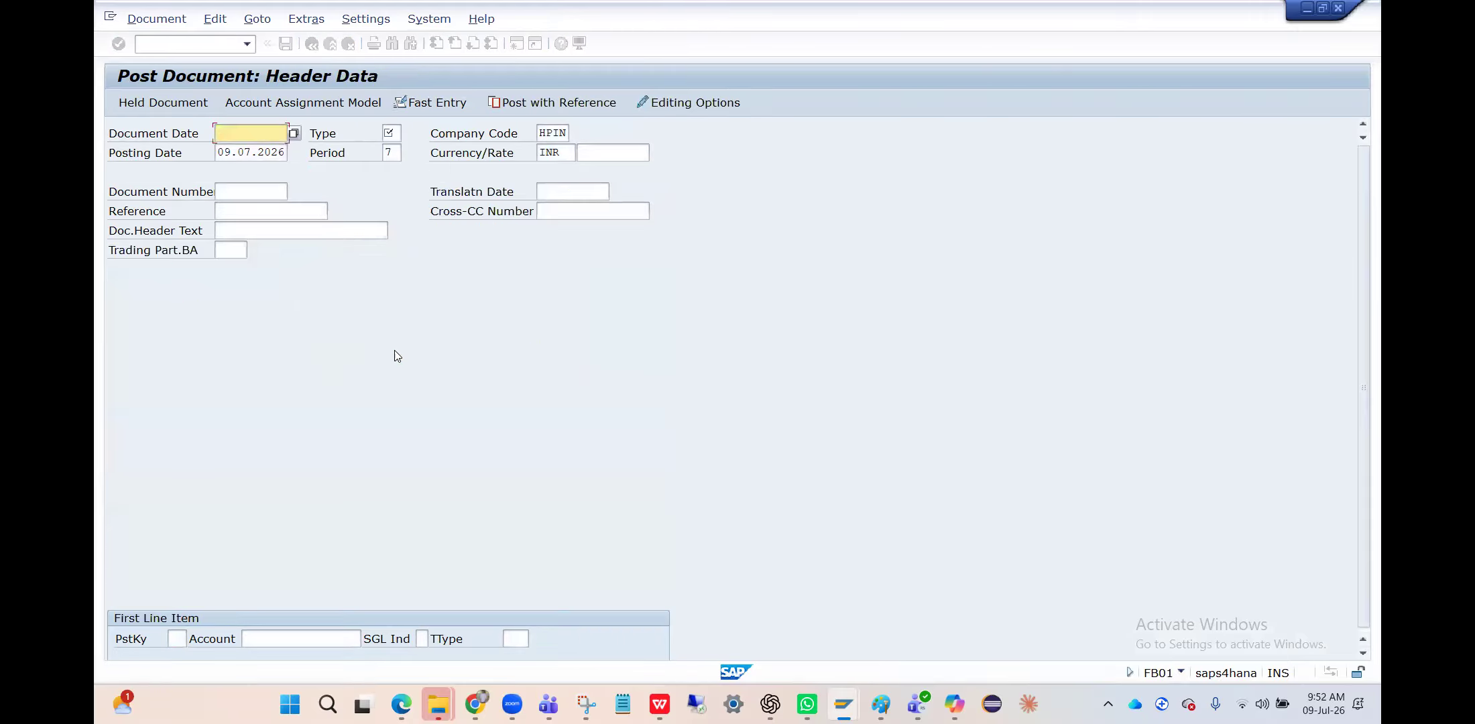
# - Post with reference to the same vendor invoice again and continue past the header data to the supplier item
pyautogui.click(528, 102)
pyautogui.press('Return')
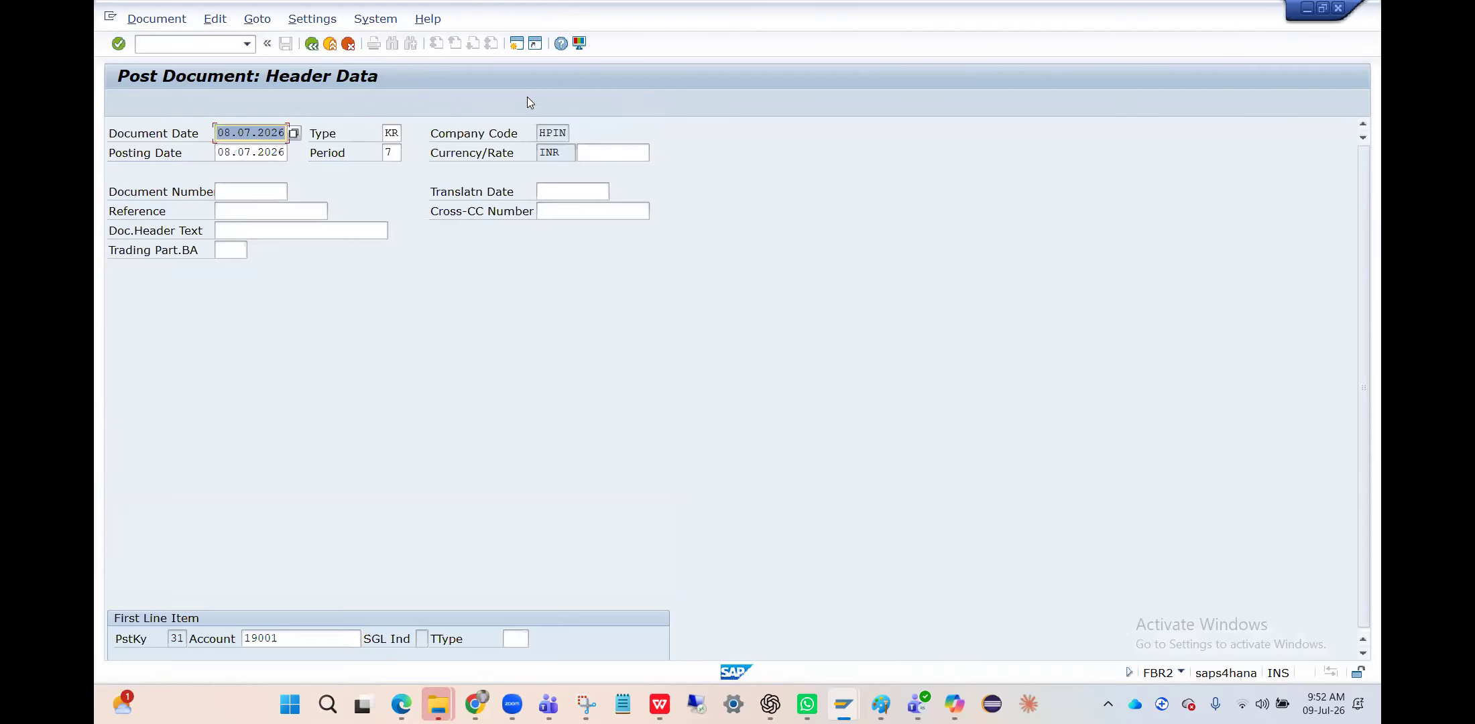
pyautogui.press('Return')
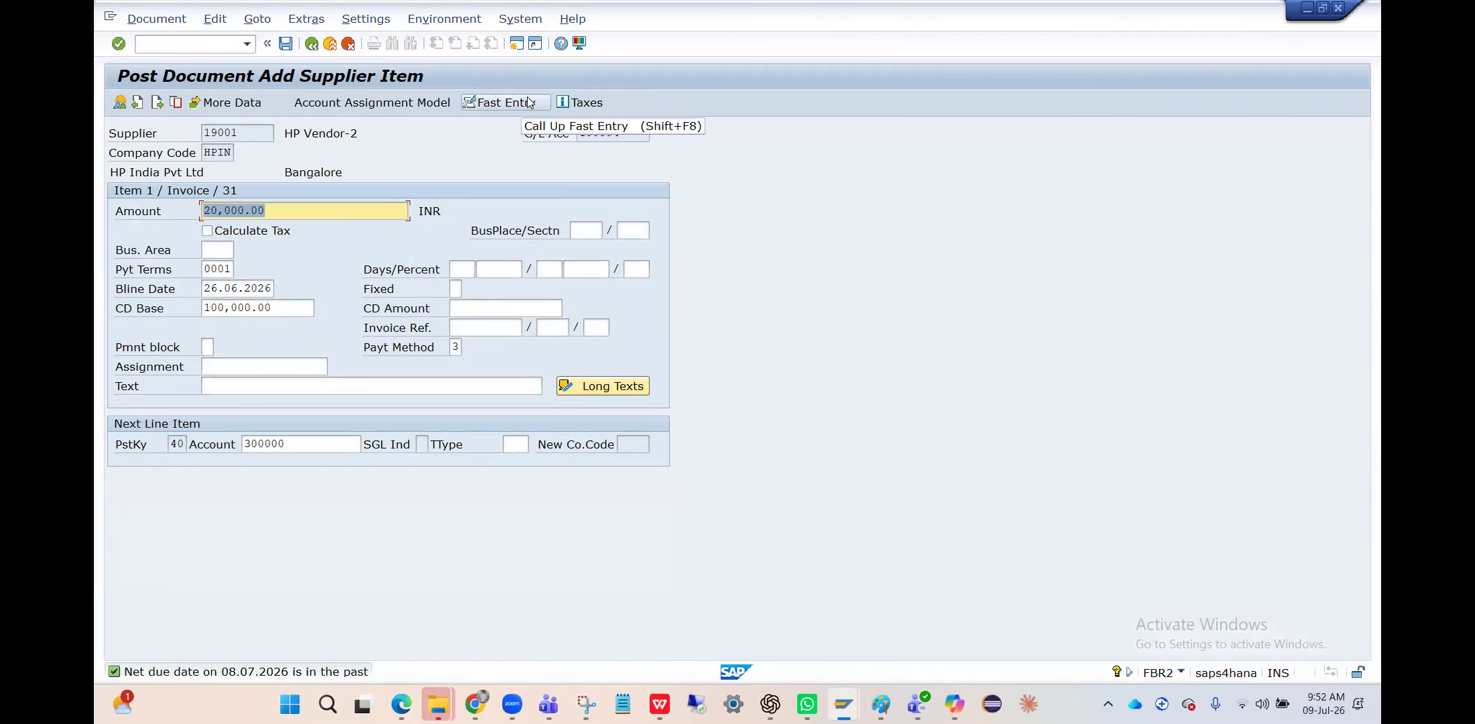
# - Set the HP Vendor-2 item's amount to 30,000 INR, clear its group currency amount and continue to the document overview
pyautogui.press('BackSpace')
pyautogui.press('Down')
pyautogui.press('Return')
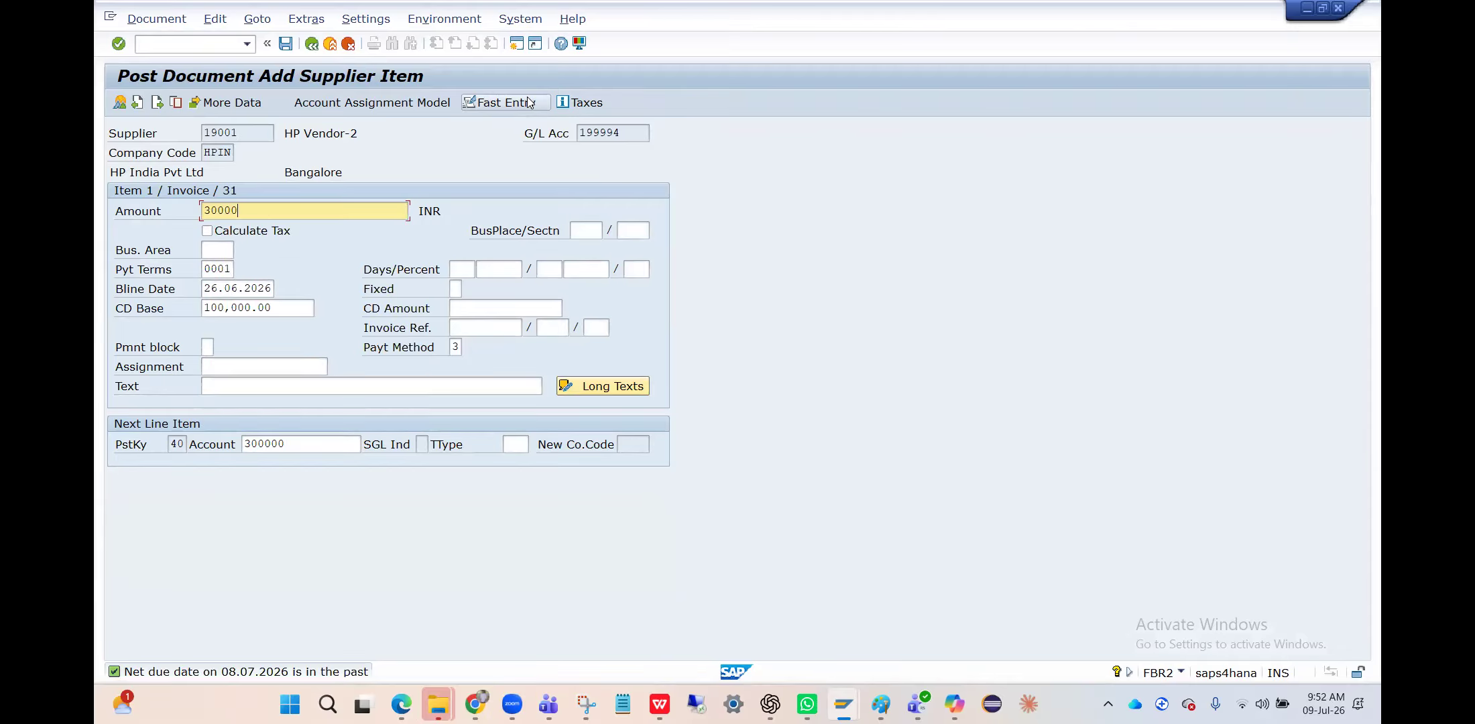
pyautogui.press('Return')
pyautogui.press('Return')
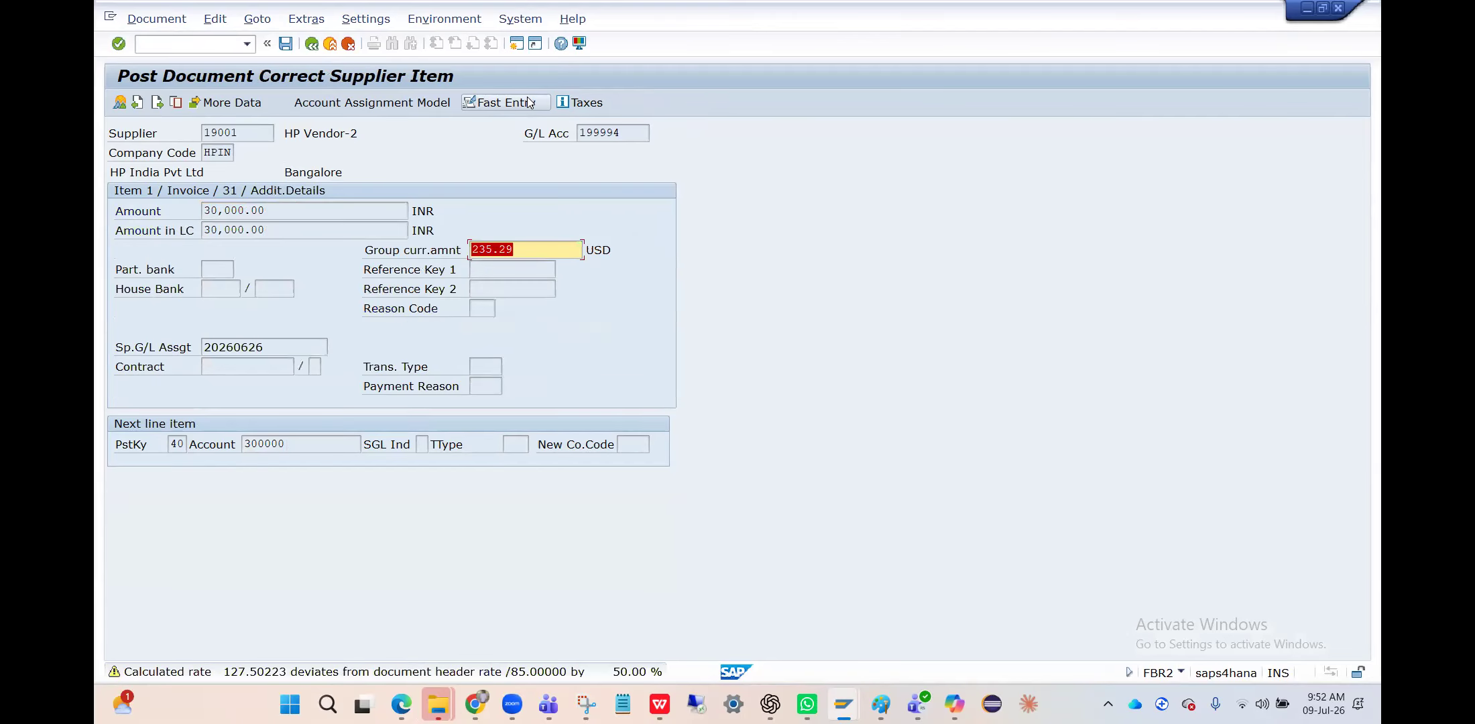
pyautogui.press('BackSpace')
pyautogui.press('Return')
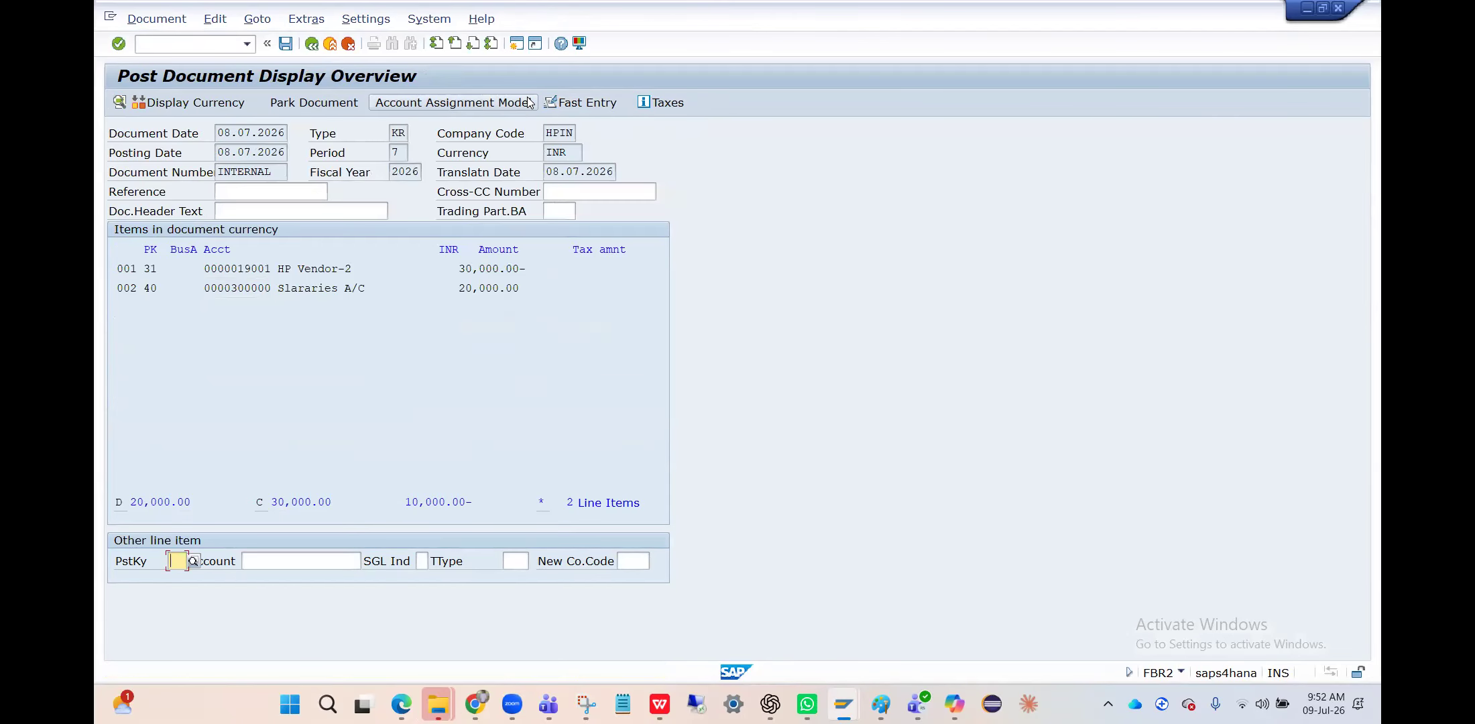
# - Set the Slararies A/C debit item's amount to 30,000 INR and post the document from the overview
pyautogui.doubleClick(384, 289)
pyautogui.press('BackSpace')
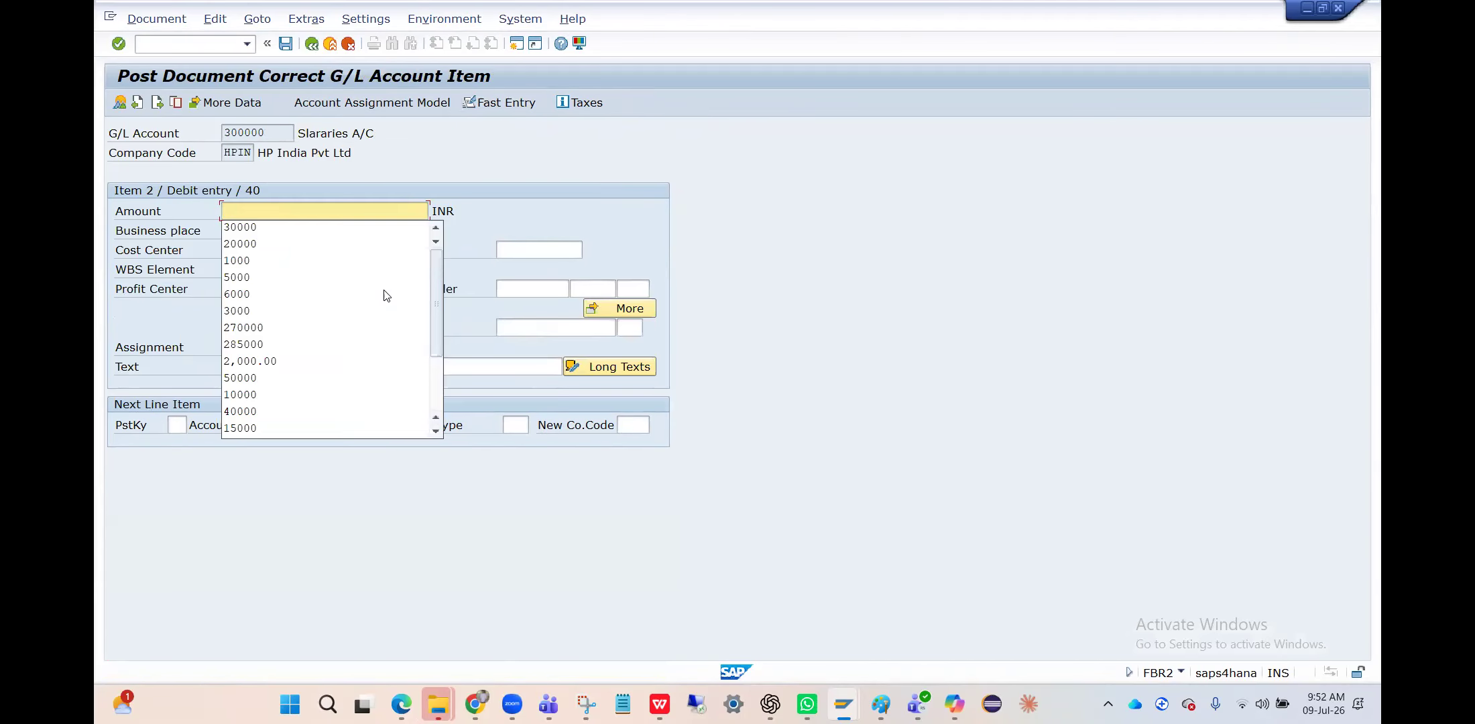
pyautogui.press('Down')
pyautogui.press('Return')
pyautogui.press('Return')
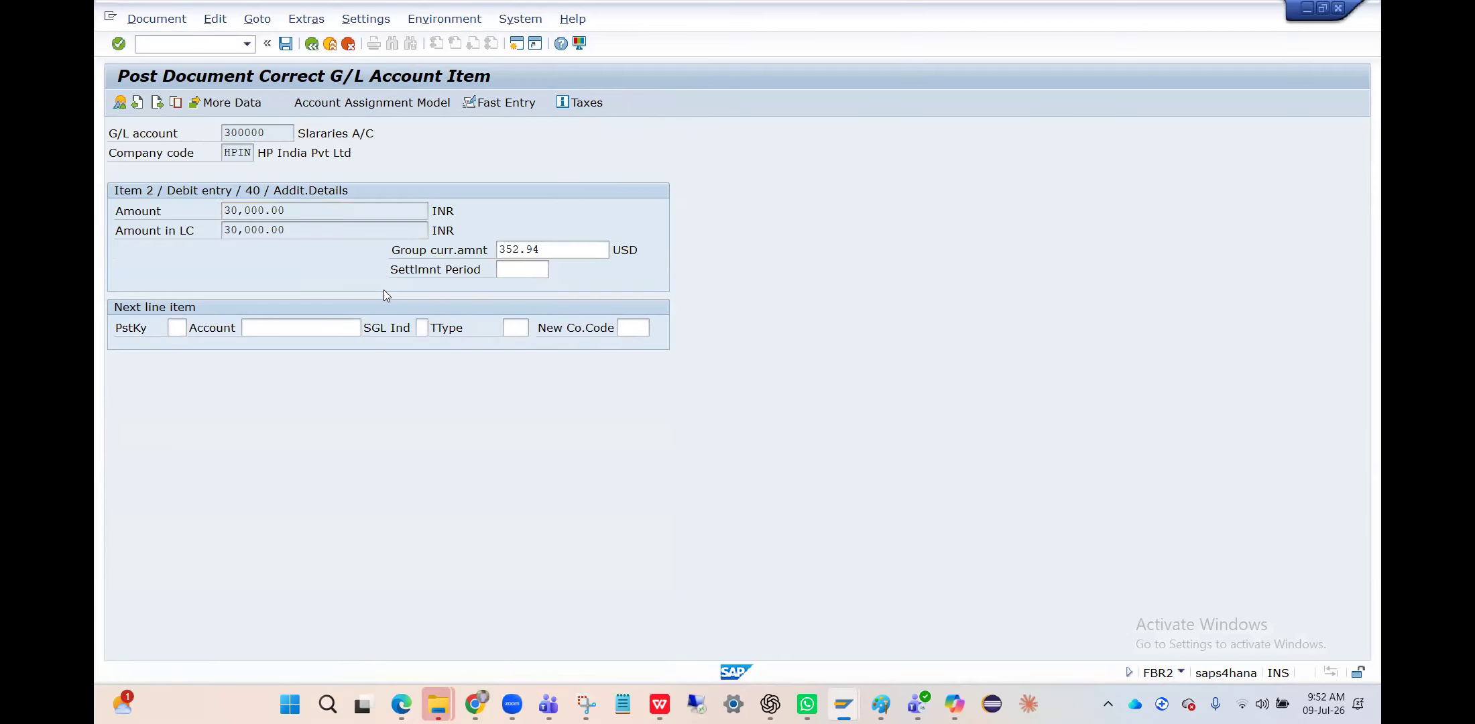
pyautogui.click(120, 101)
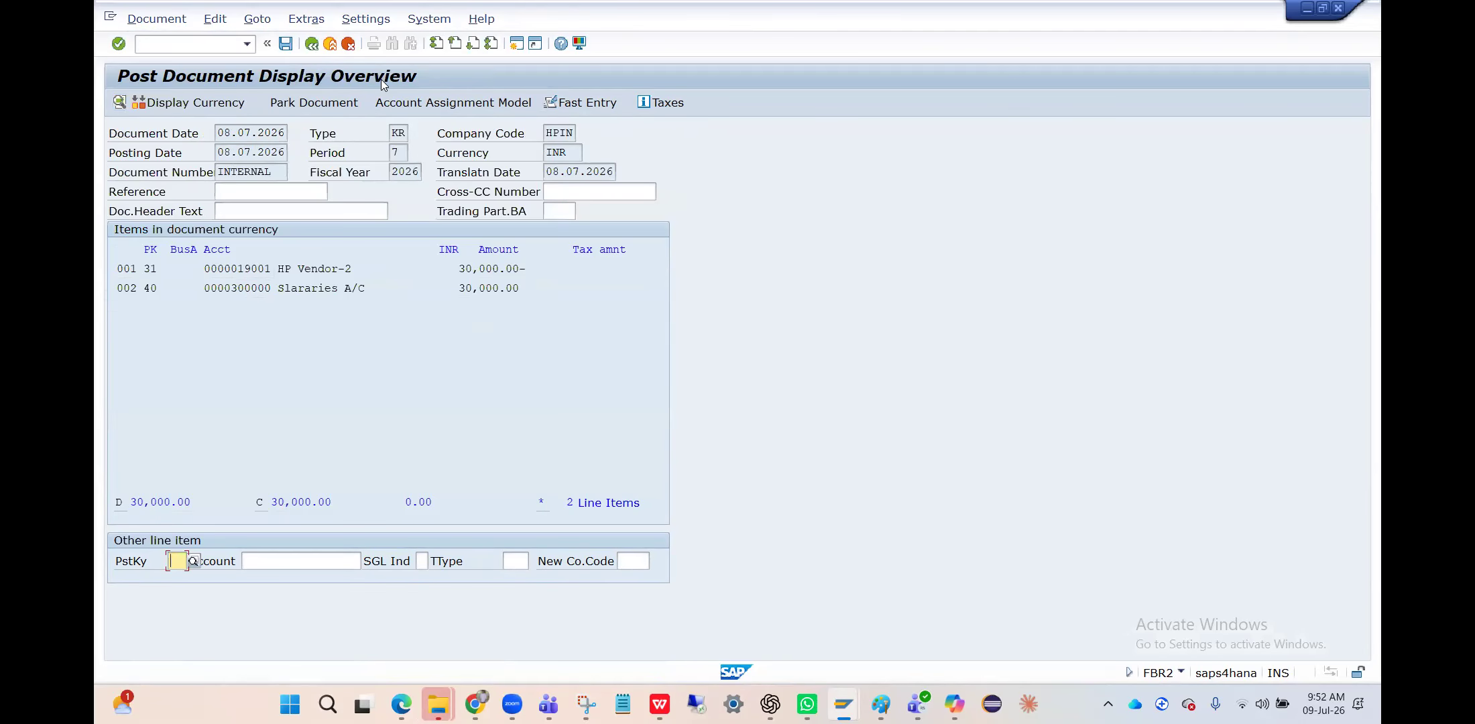
pyautogui.click(287, 47)
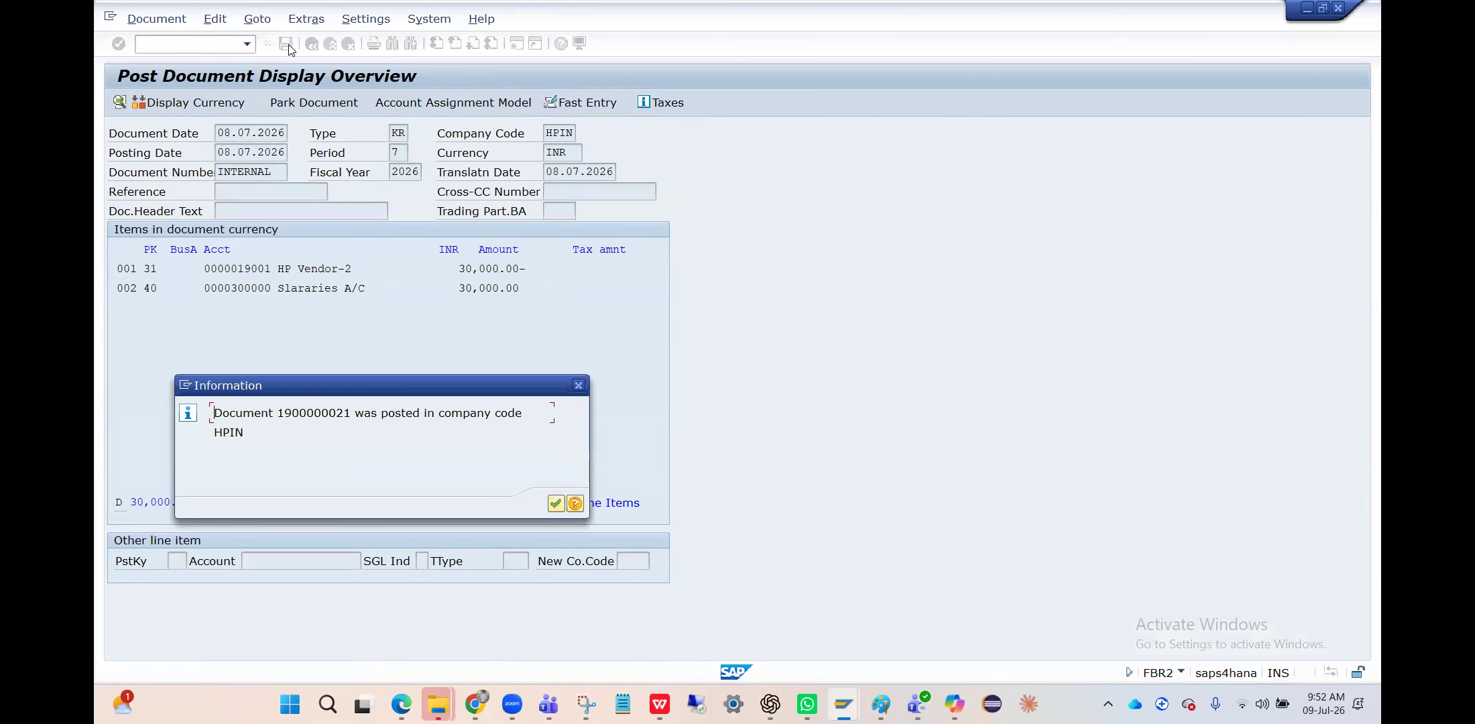
pyautogui.press('Return')
pyautogui.hotkey('alt', 'Tab')
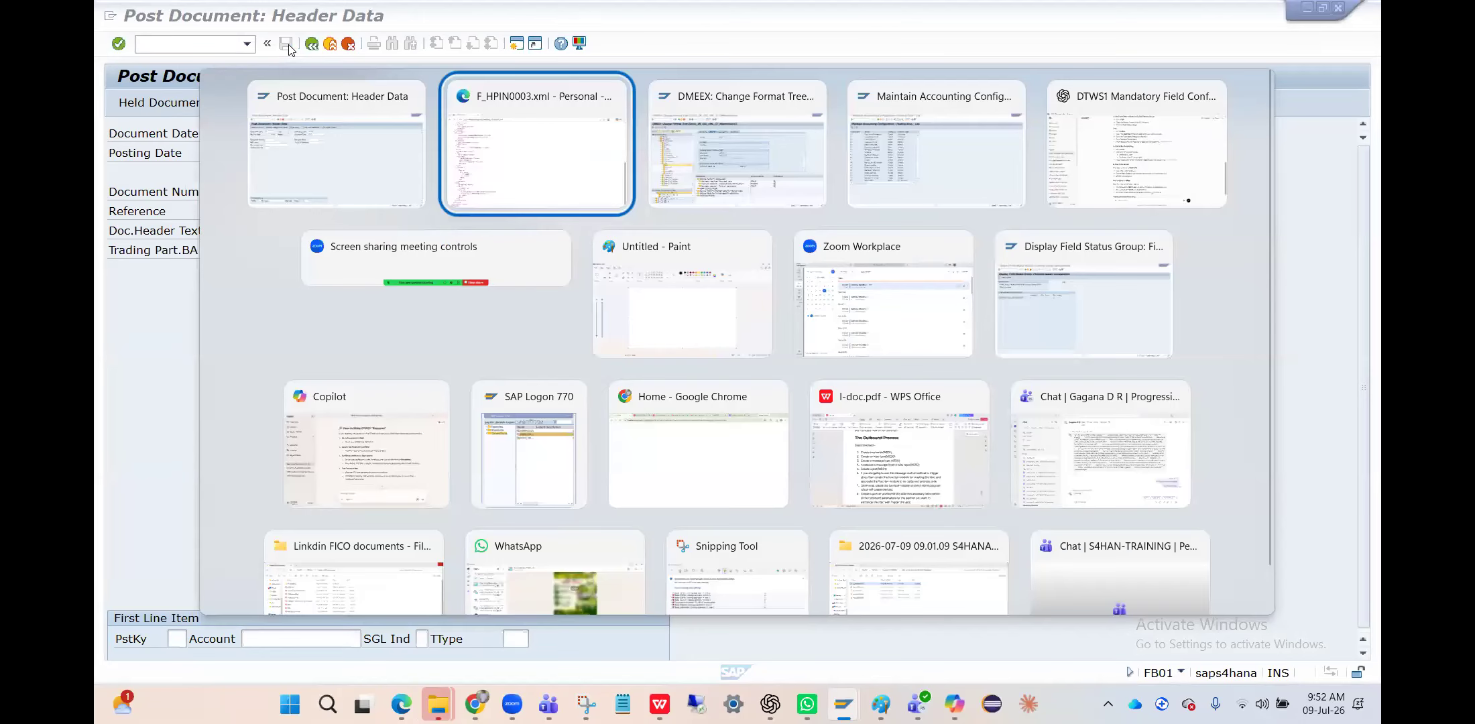
pyautogui.click(216, 37)
pyautogui.write('/nF110')
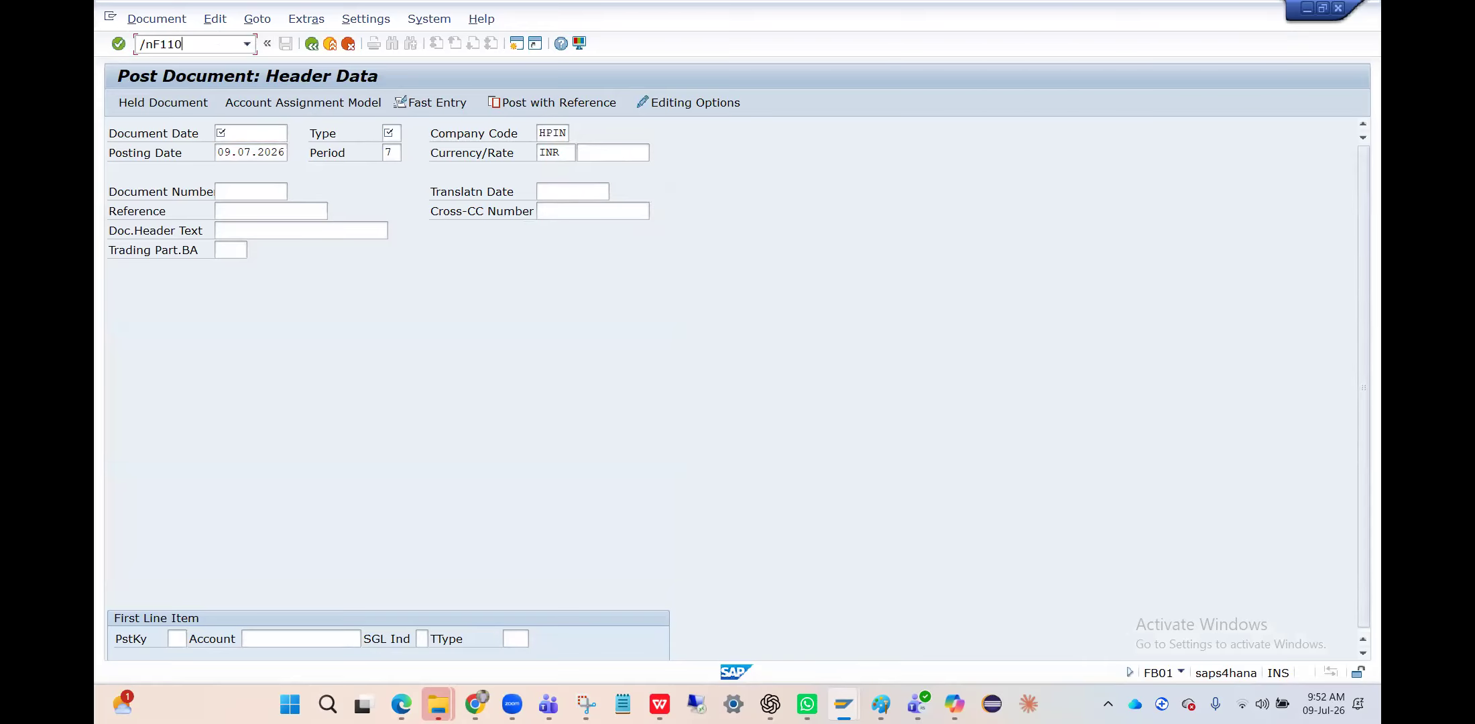
pyautogui.press('Return')
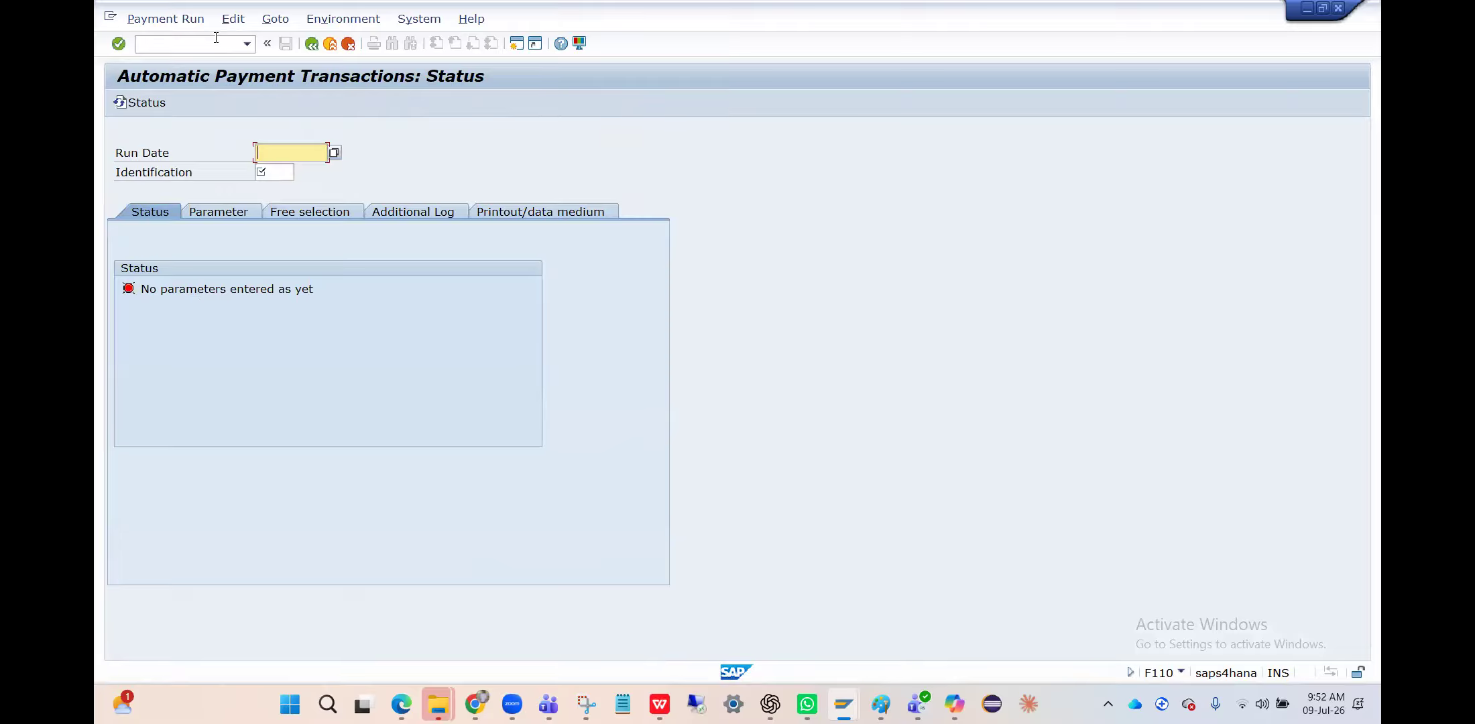
# - Start transaction BP, find the HP Vendor-2 organization by its business partner number and open its record
pyautogui.click(205, 43)
pyautogui.write('/nBP')
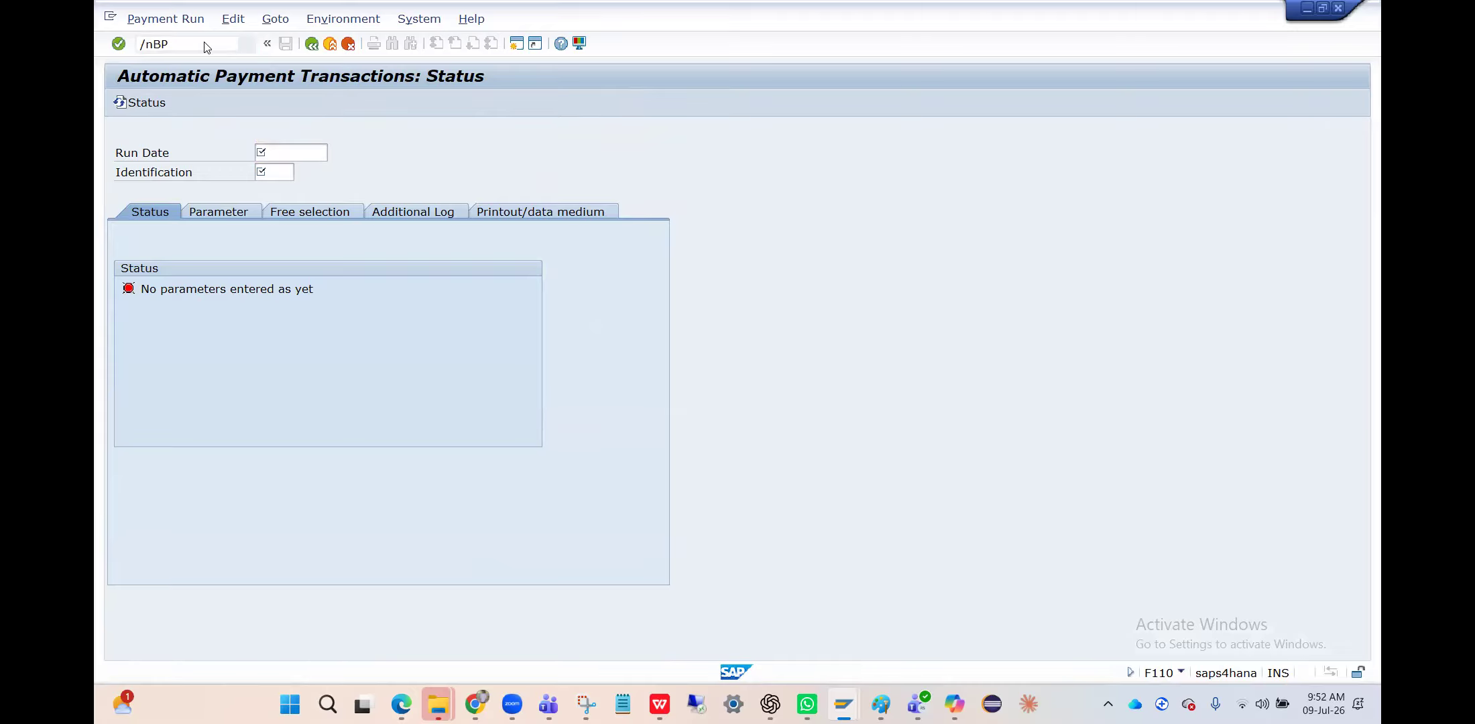
pyautogui.press('Return')
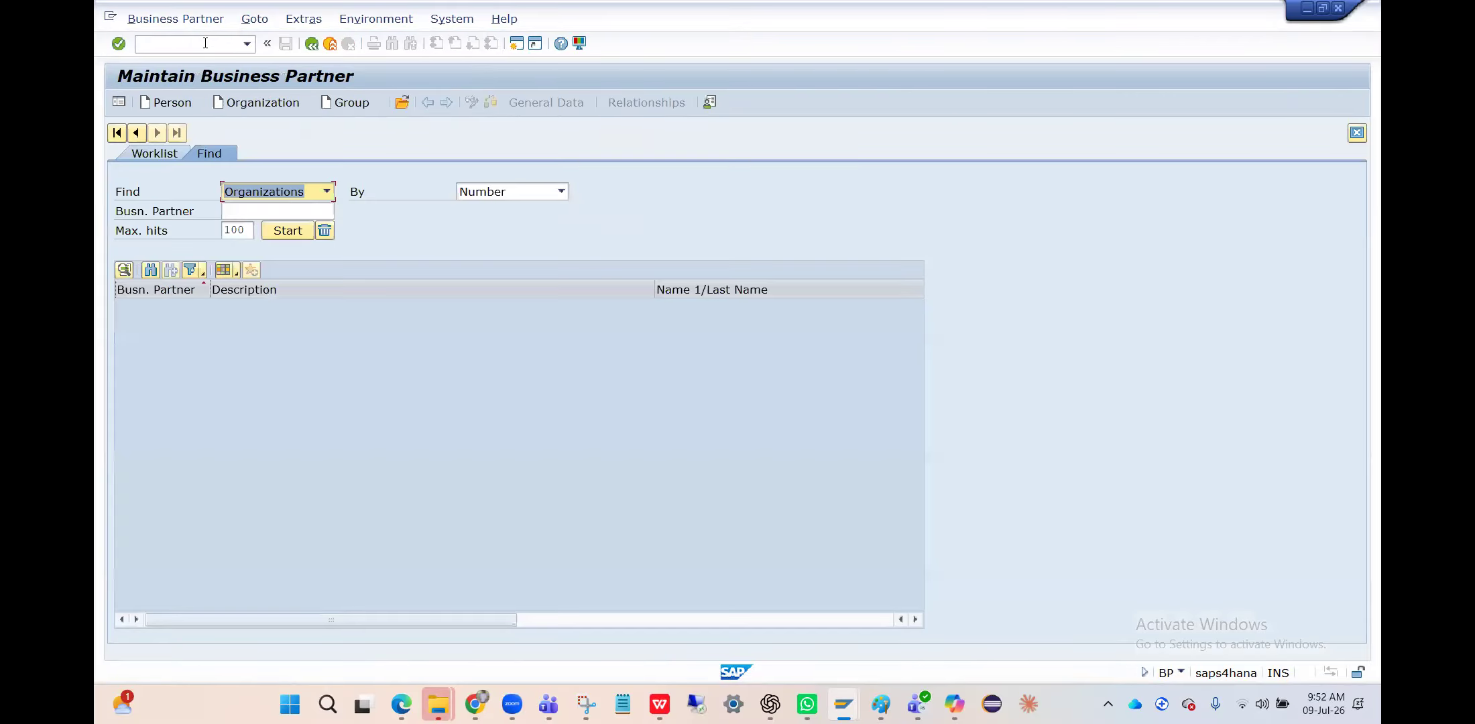
pyautogui.click(251, 208)
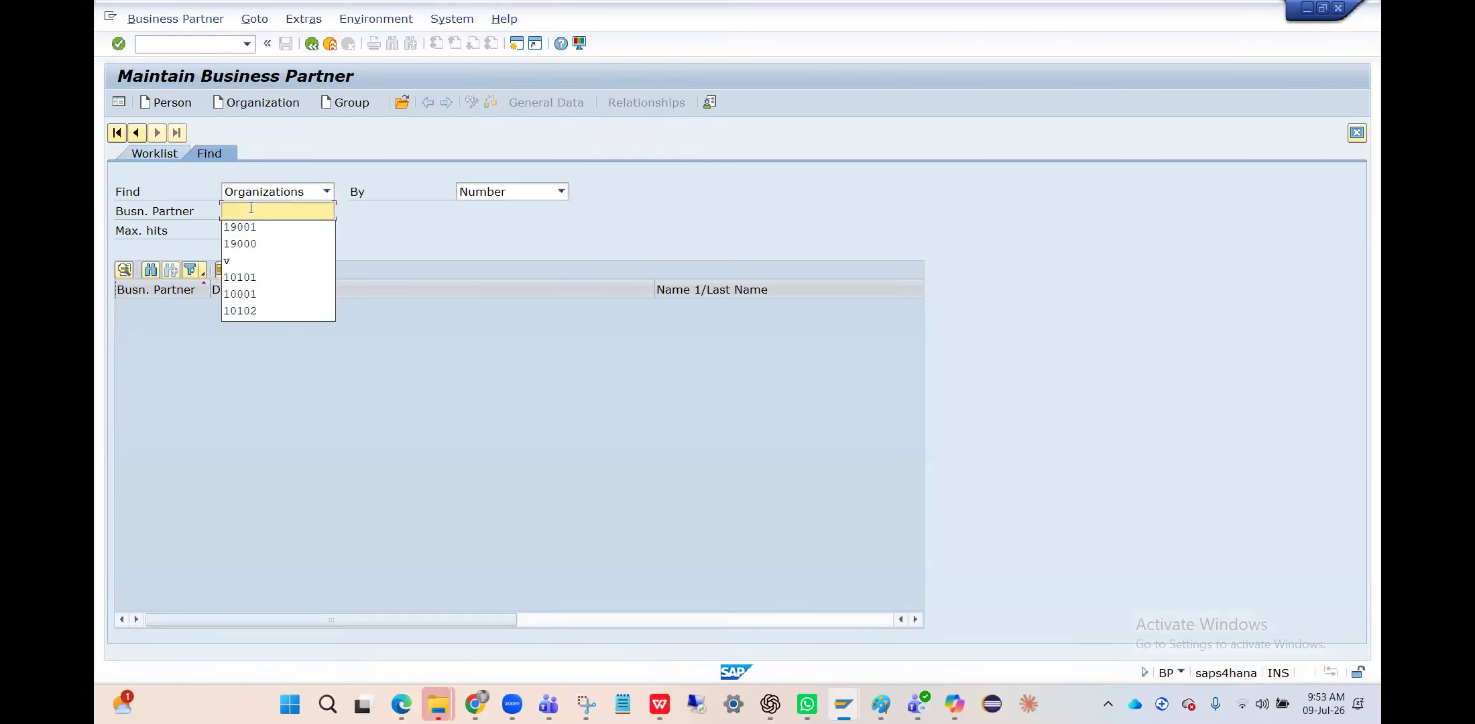
pyautogui.click(240, 227)
pyautogui.press('Return')
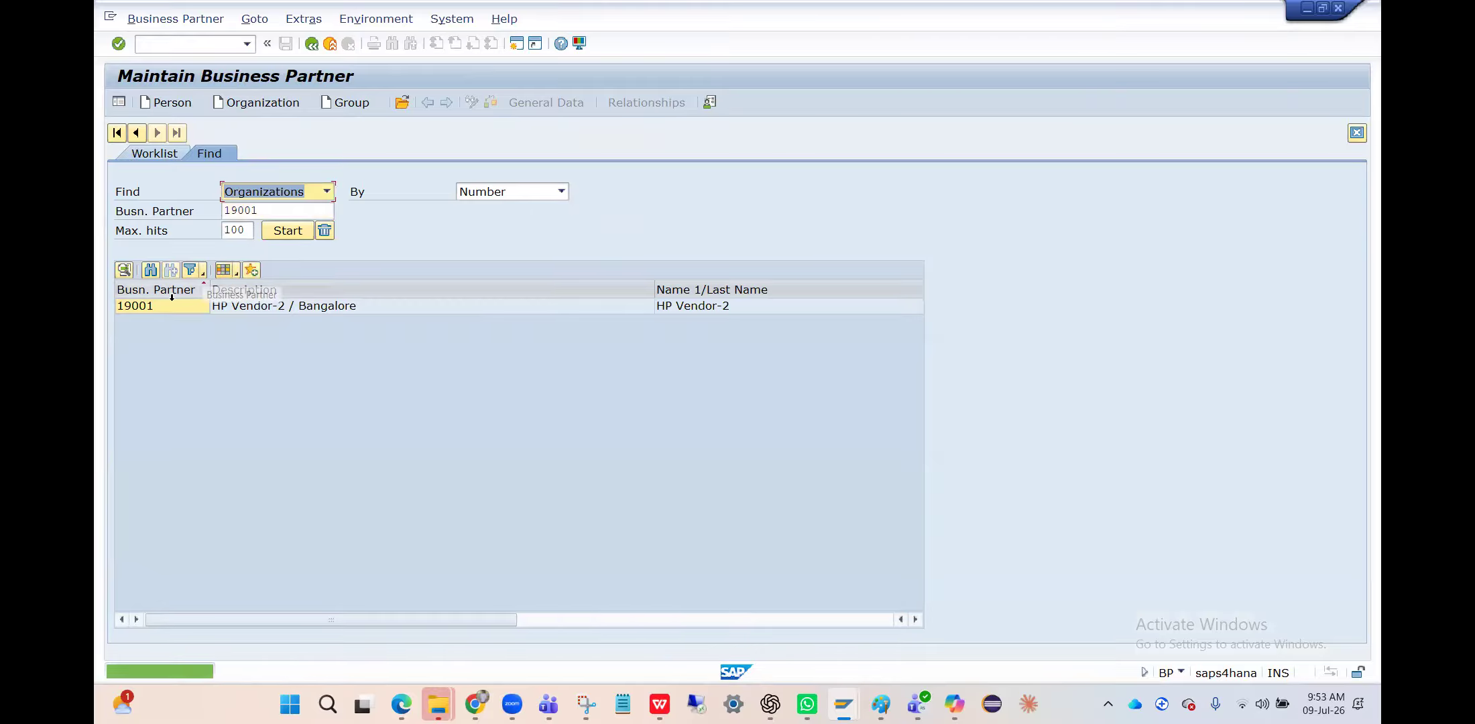
pyautogui.click(162, 309)
# - Switch to the browser to check the creditor name in F_HPIN0003.xml and return to the business partner in SAP
pyautogui.hotkey('alt', 'Tab')
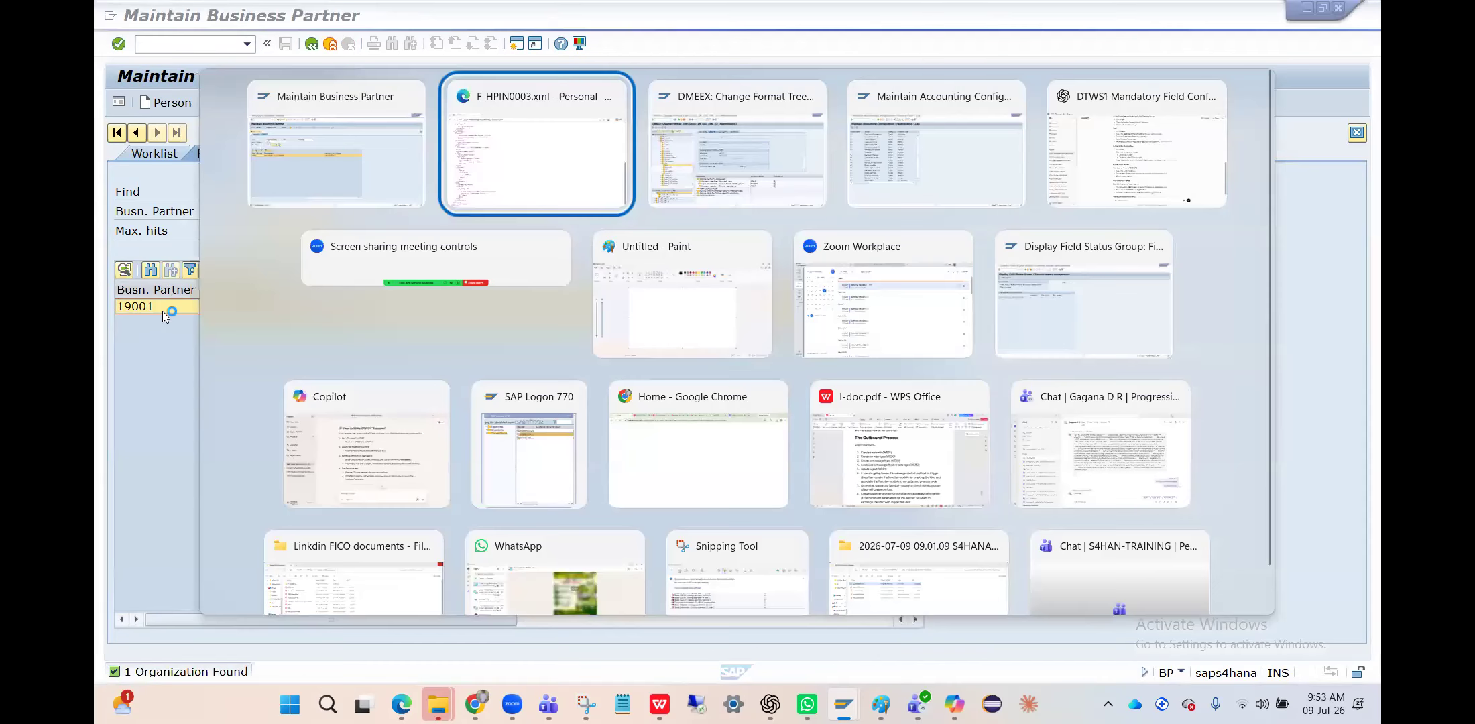
pyautogui.press('Escape')
pyautogui.hotkey('alt', 'Tab')
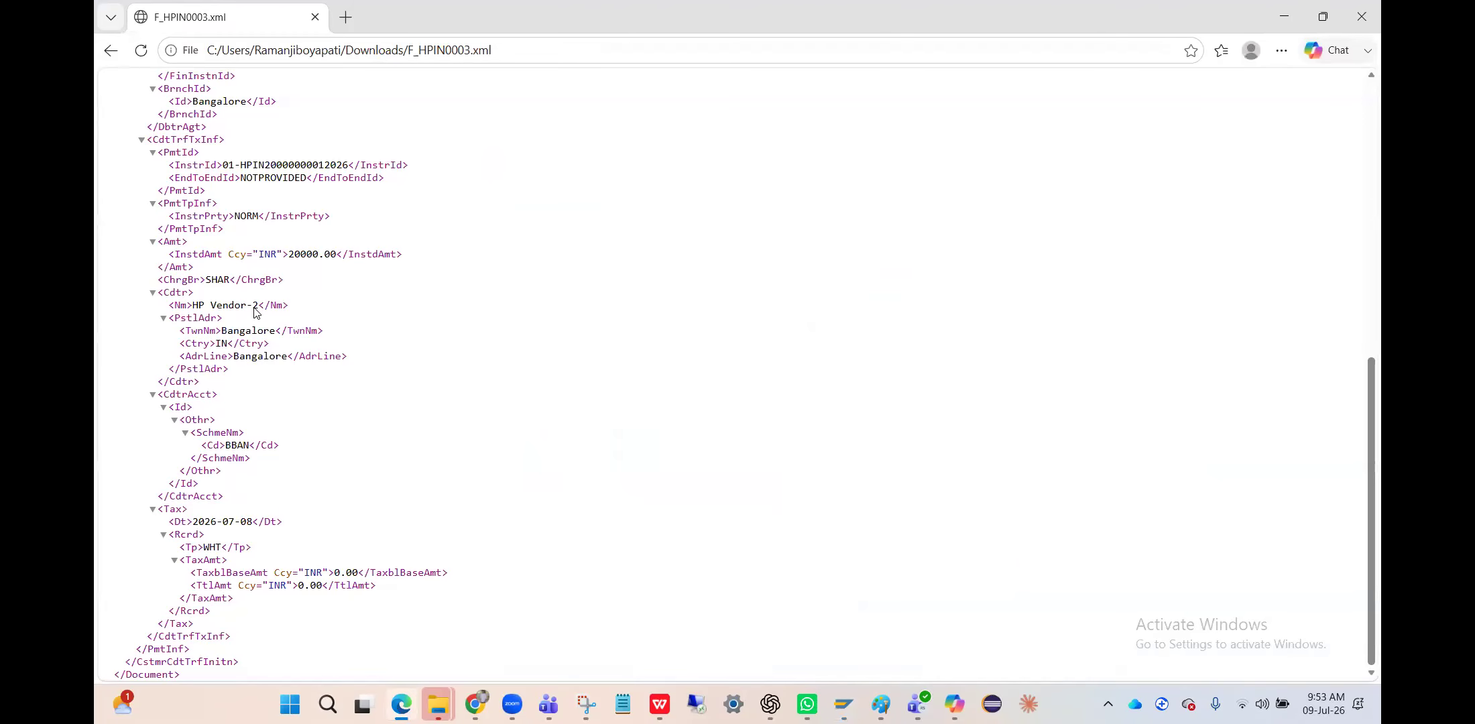
pyautogui.hotkey('alt', 'Tab')
# - Replace the HP Vendor-2 organization's name with the new vendor name and save the business partner
pyautogui.press('BackSpace')
pyautogui.press('BackSpace')
pyautogui.press('BackSpace')
pyautogui.press('BackSpace')
pyautogui.press('BackSpace')
pyautogui.press('BackSpace')
pyautogui.press('BackSpace')
pyautogui.press('BackSpace')
pyautogui.press('BackSpace')
pyautogui.press('BackSpace')
pyautogui.press('BackSpace')
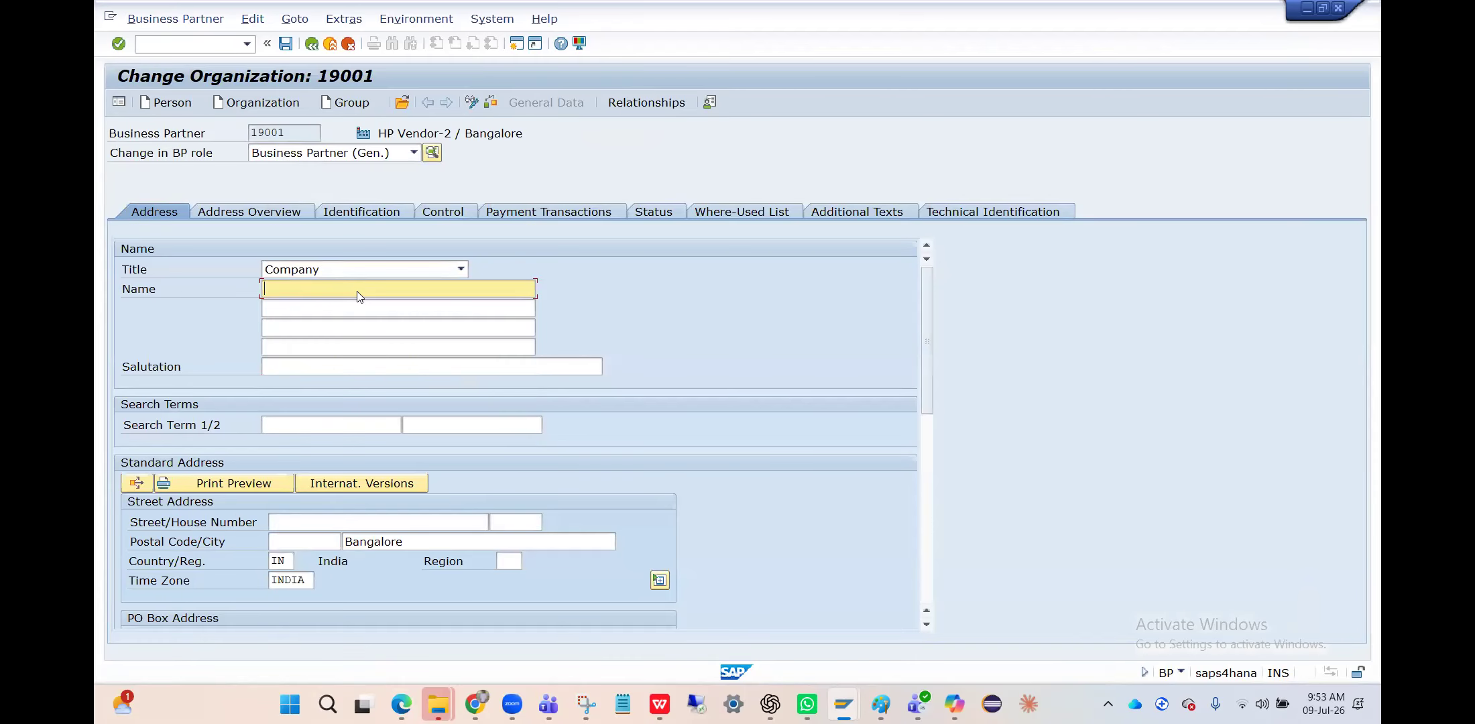
pyautogui.click(358, 291)
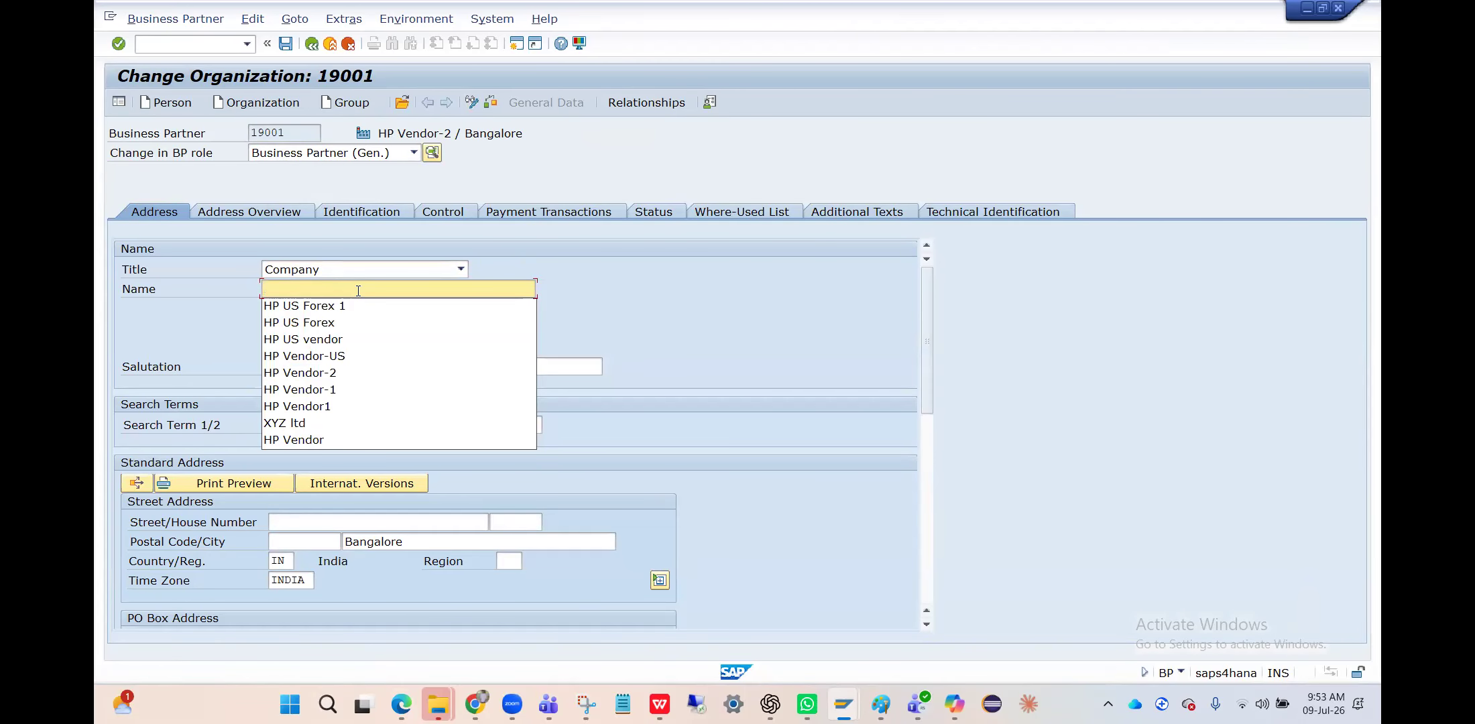
pyautogui.write('See')
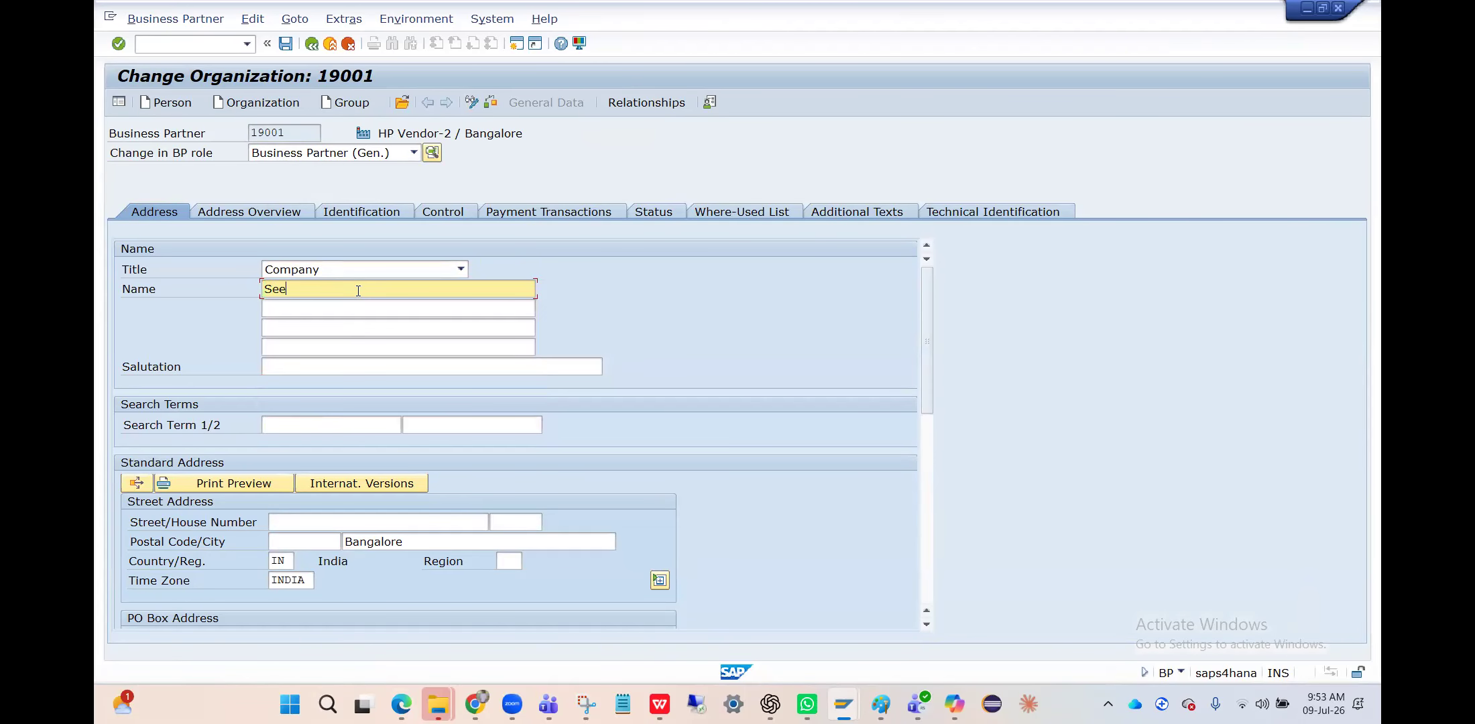
pyautogui.write('nu vendor')
pyautogui.press('Return')
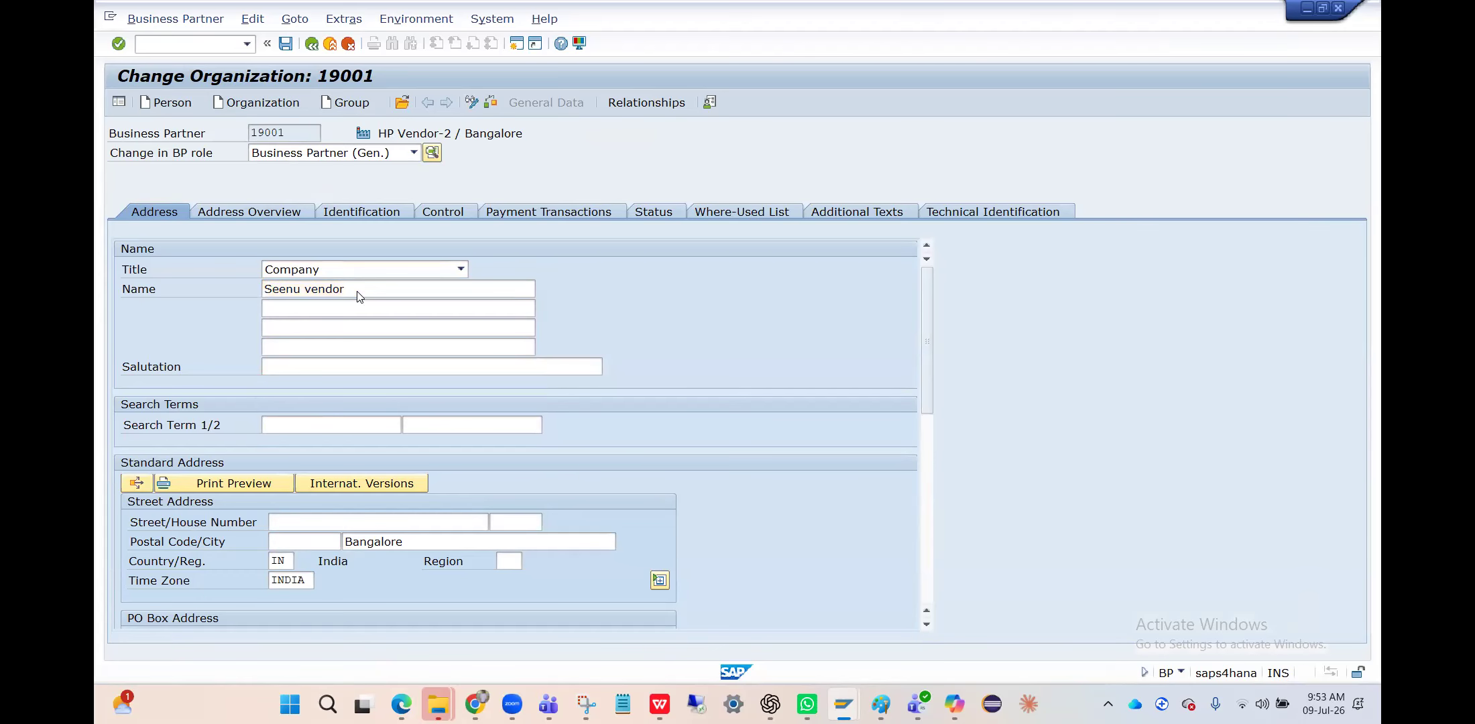
pyautogui.tripleClick(359, 292)
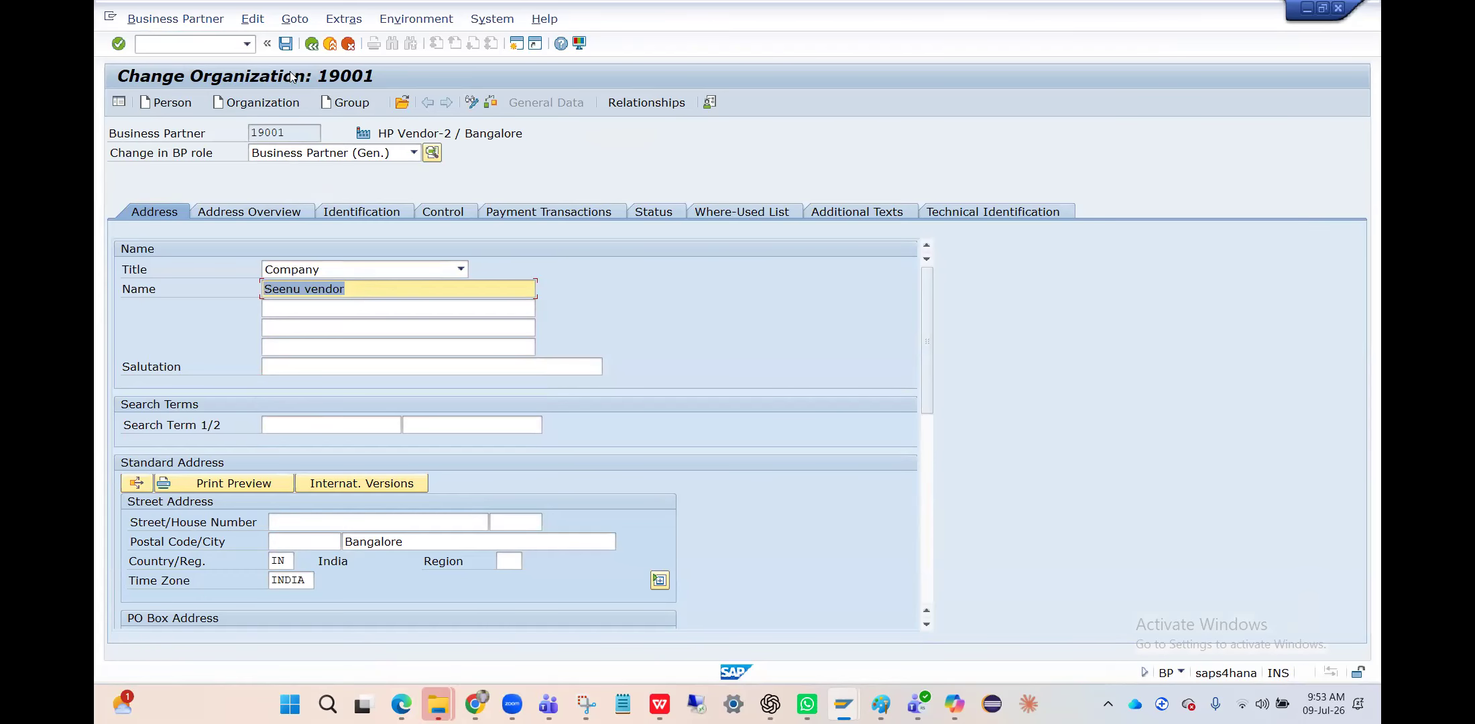
pyautogui.click(288, 50)
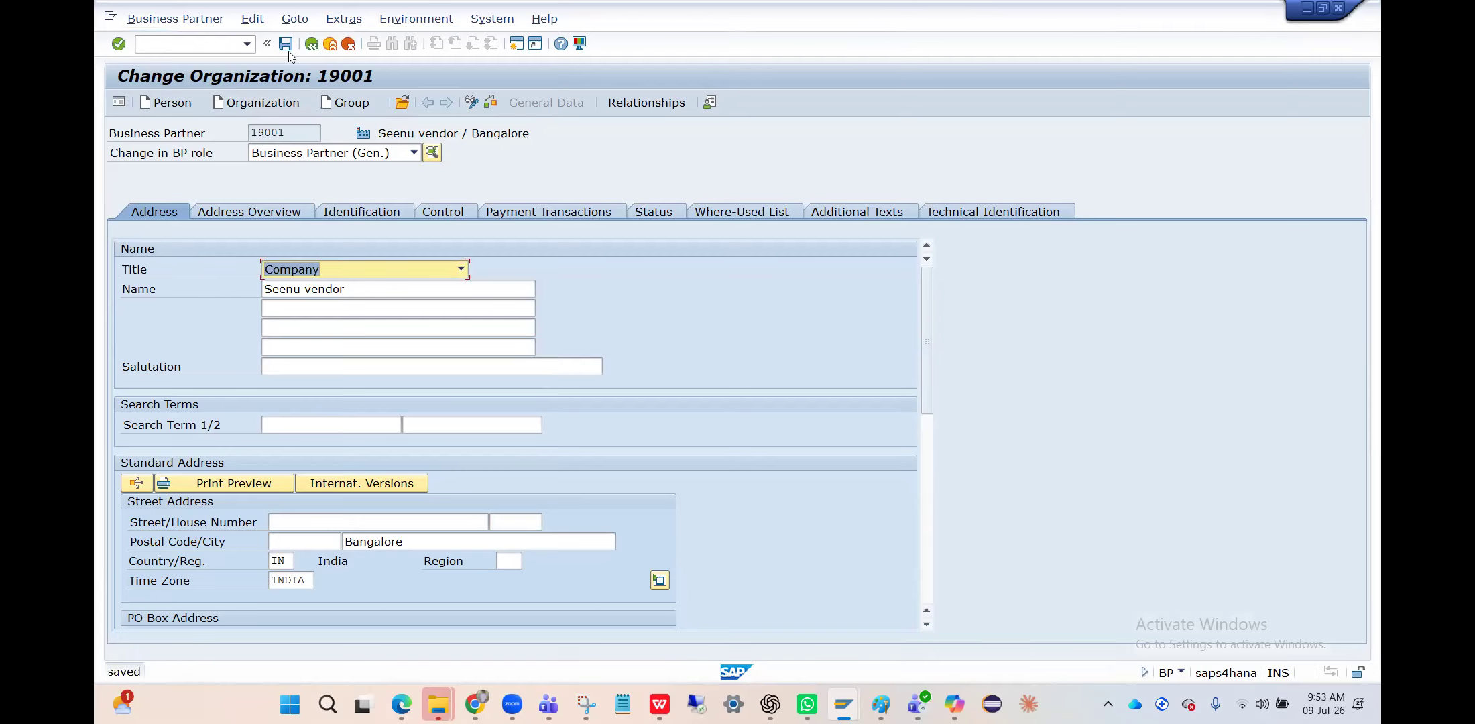
# - Open the automatic payment transaction F110
pyautogui.click(210, 48)
pyautogui.write('/nf110')
pyautogui.press('Return')
pyautogui.press('Down')
pyautogui.press('Return')
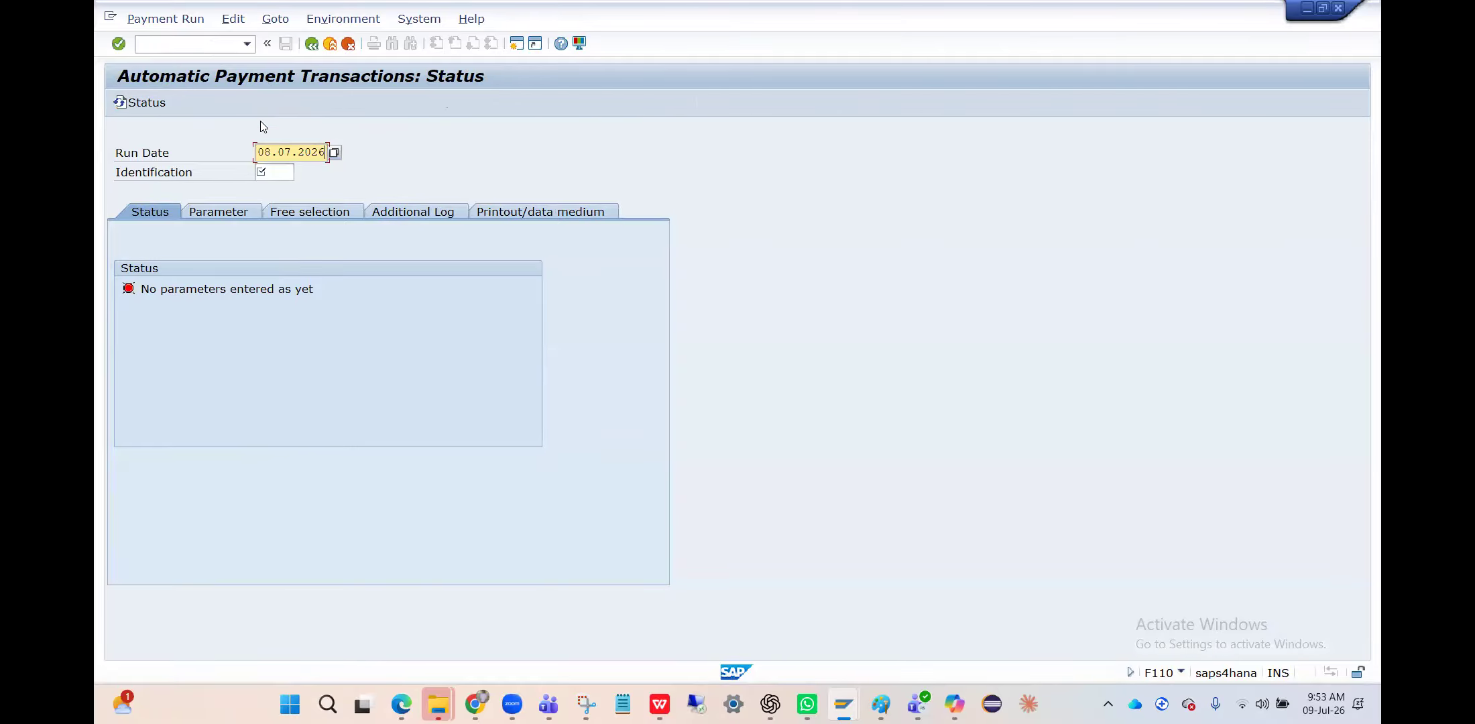
# - Identify the payment run with run date 09.07.2026 and identification HPIN1
pyautogui.click(271, 152)
pyautogui.press('BackSpace')
pyautogui.write('9')
pyautogui.press('Tab')
pyautogui.press('BackSpace')
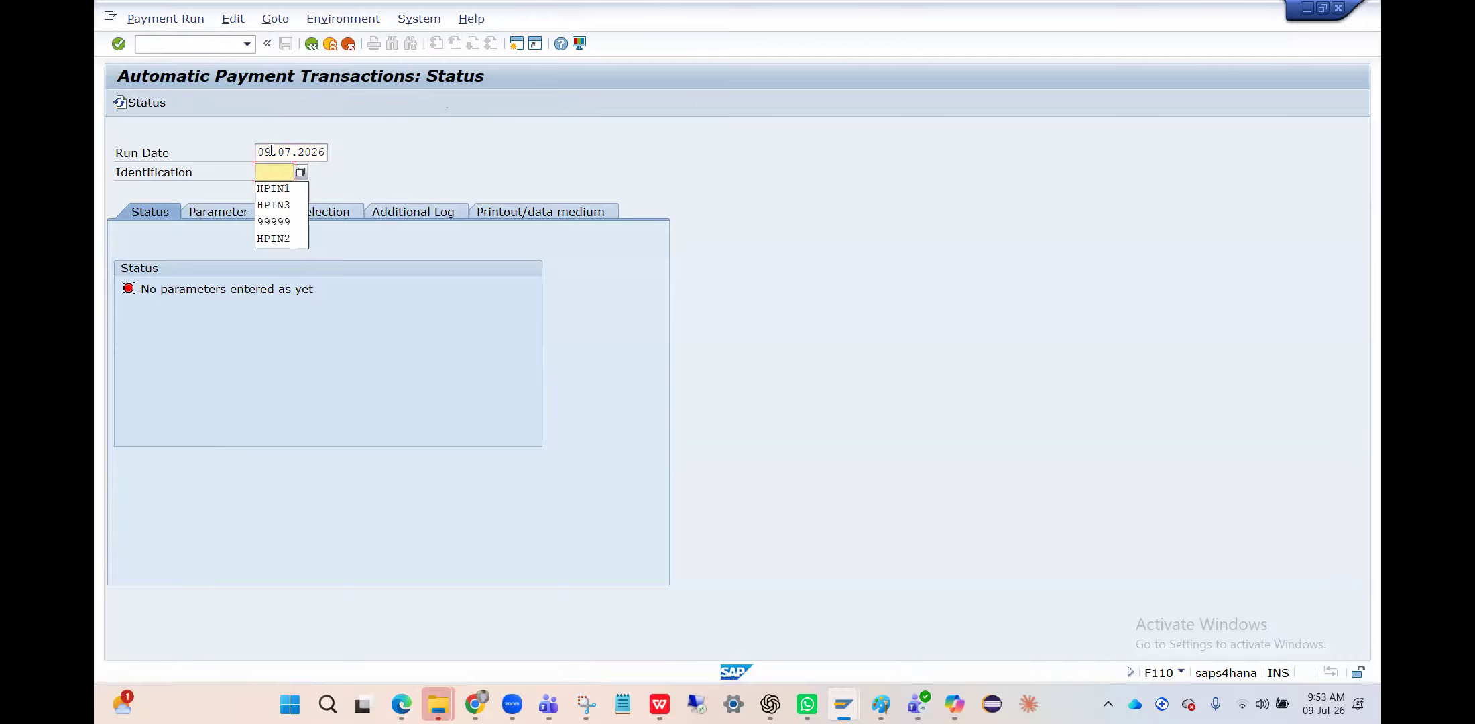
pyautogui.press('Down')
pyautogui.press('Return')
pyautogui.press('BackSpace')
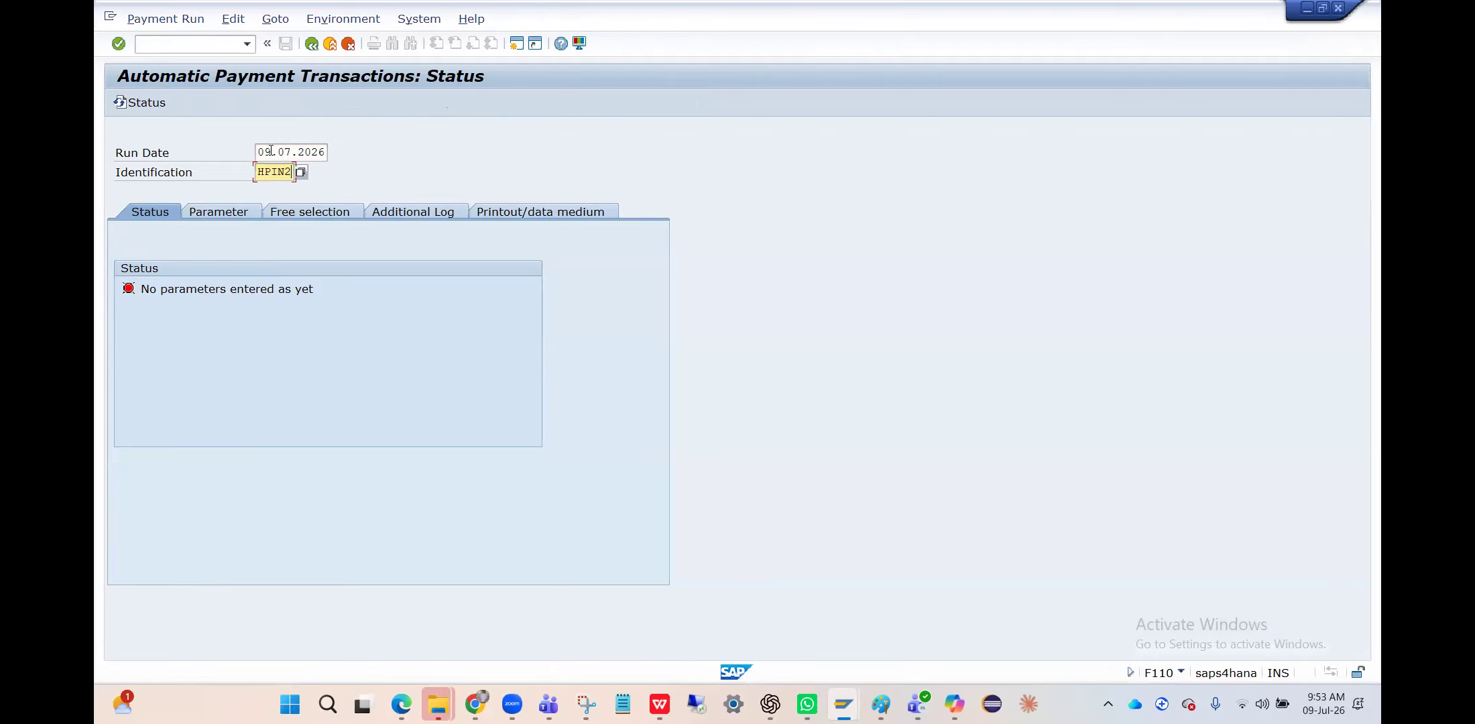
pyautogui.write('1')
pyautogui.hotkey('shift', 'Tab')
# - Copy the payment run parameters from the reference run dated 07.07.2026 with identification HPIN3, with date details adjusted
pyautogui.click(223, 212)
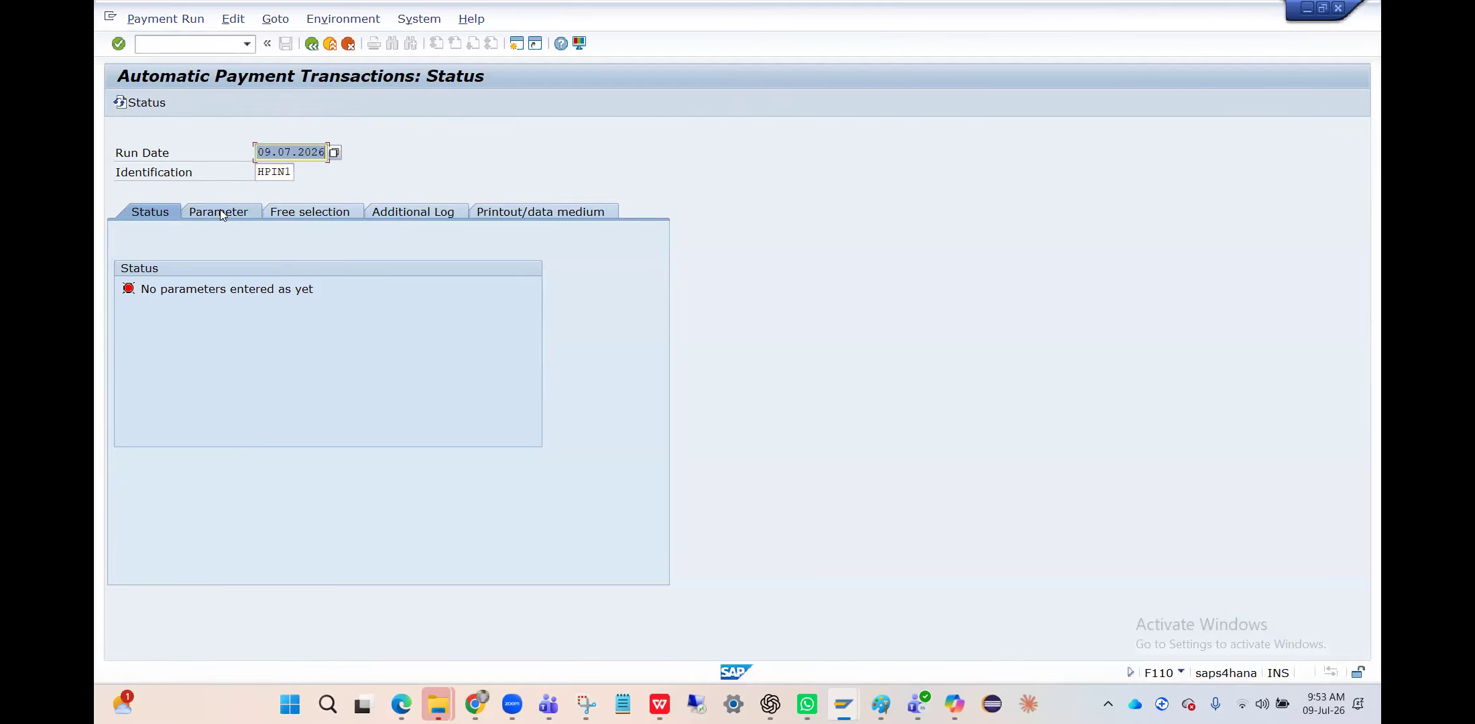
pyautogui.click(230, 18)
pyautogui.click(246, 57)
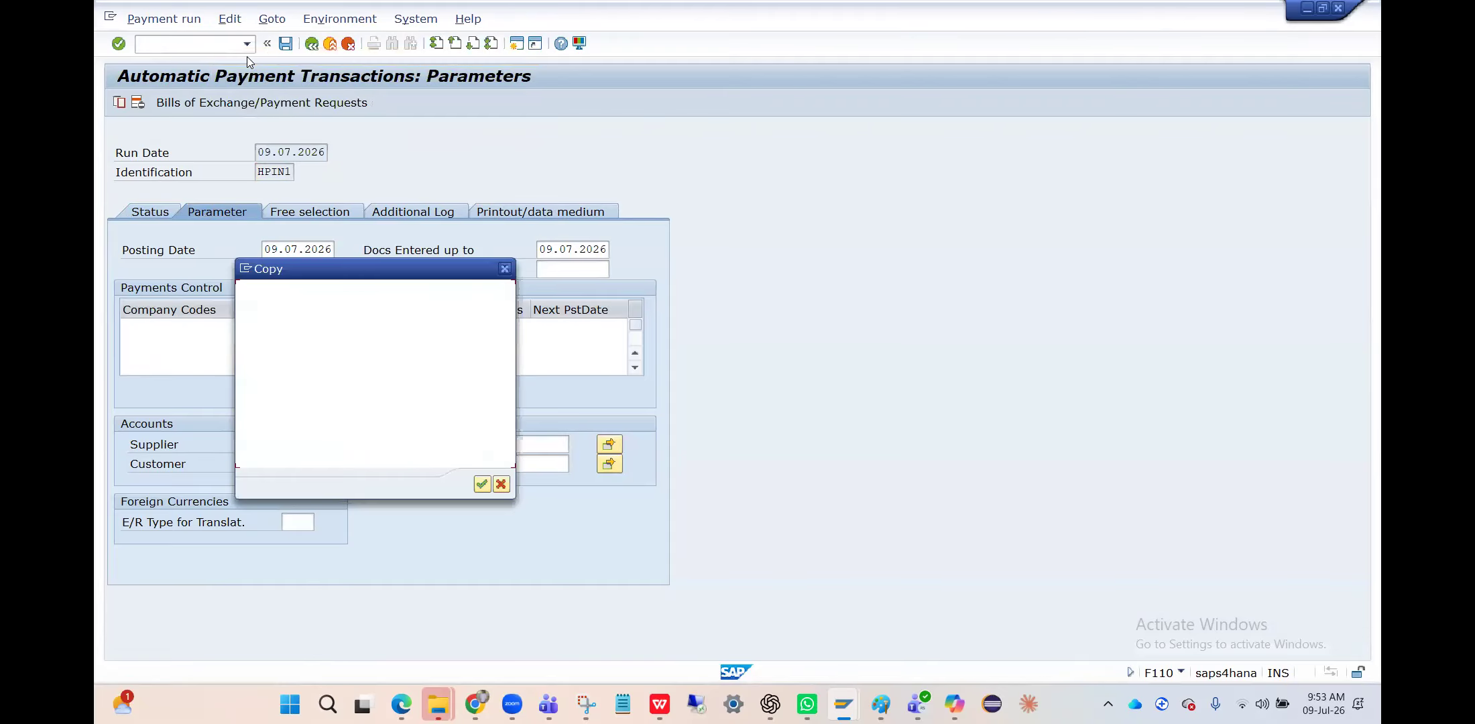
pyautogui.press('Down')
pyautogui.press('Return')
pyautogui.press('Tab')
pyautogui.press('Down')
pyautogui.press('Return')
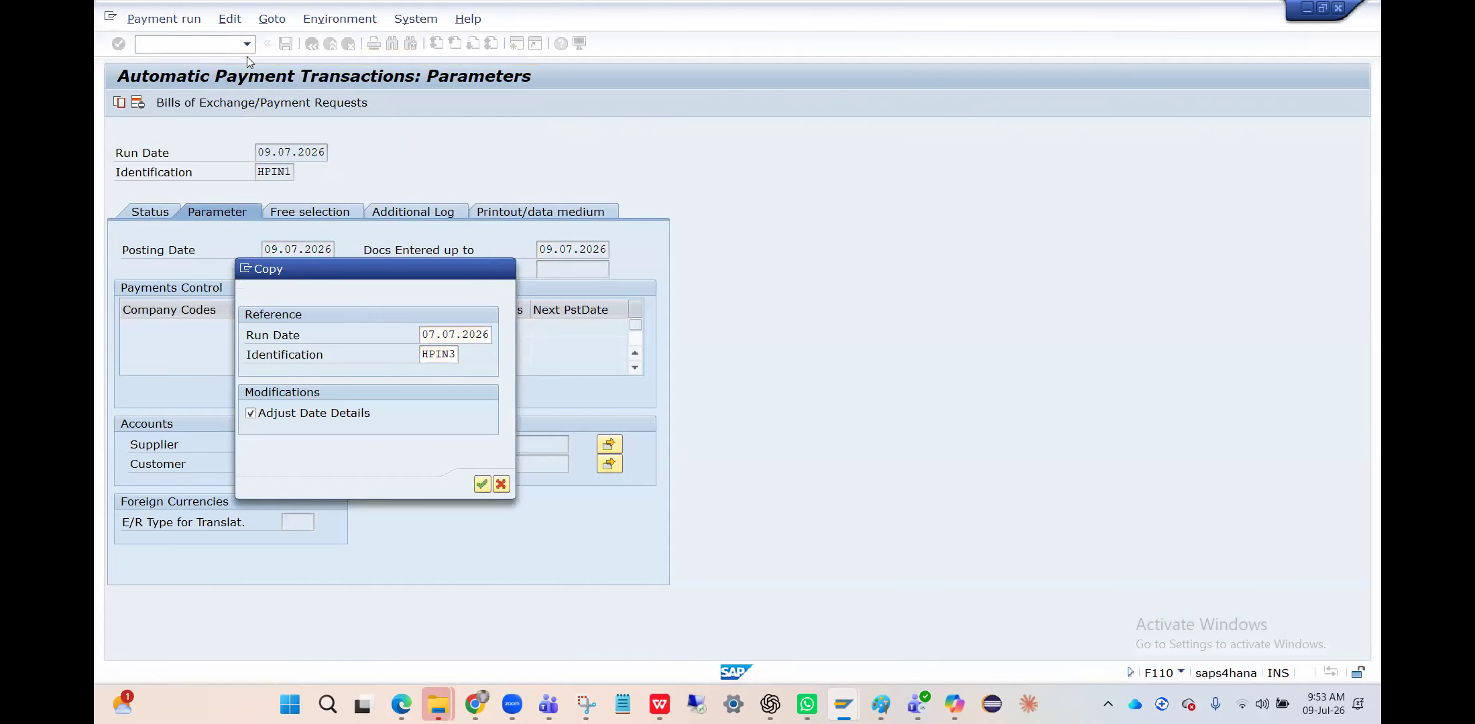
pyautogui.press('Return')
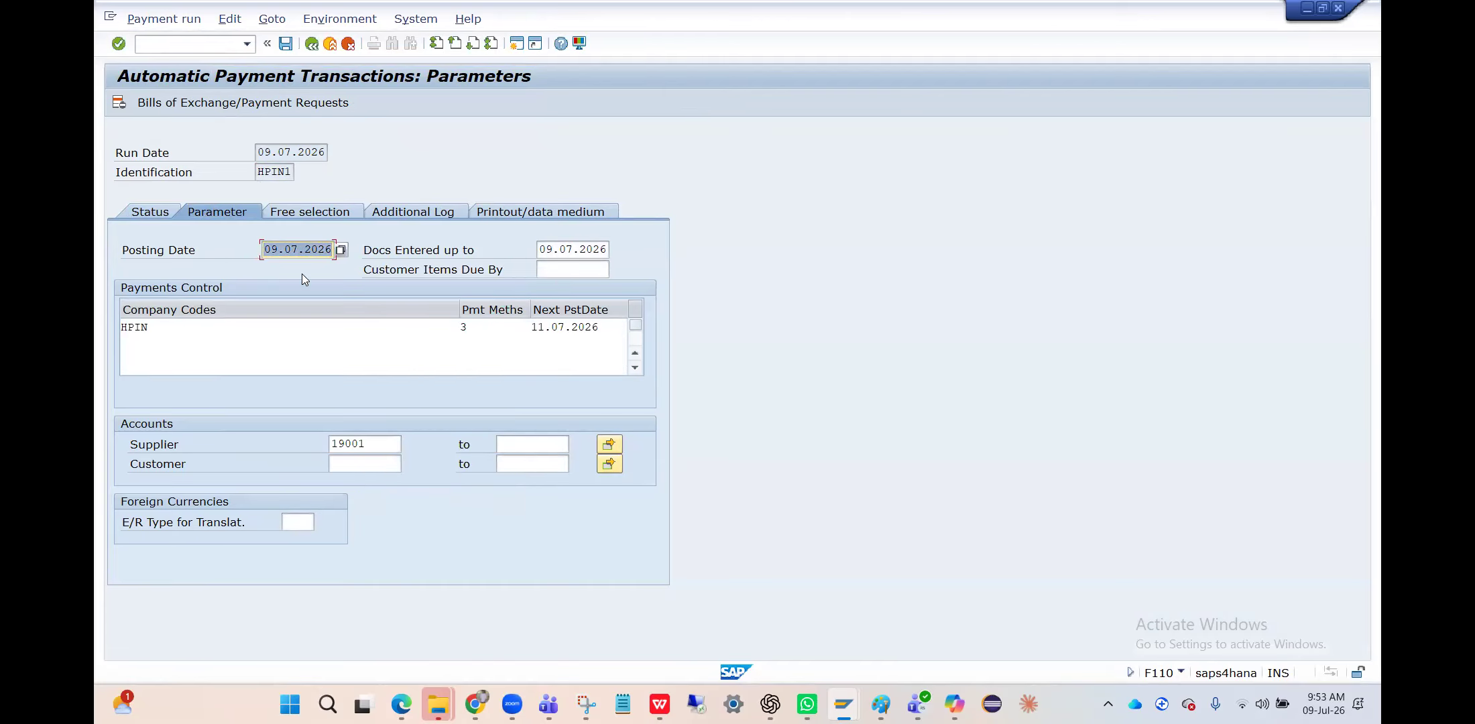
pyautogui.click(376, 444)
pyautogui.click(331, 214)
pyautogui.click(289, 312)
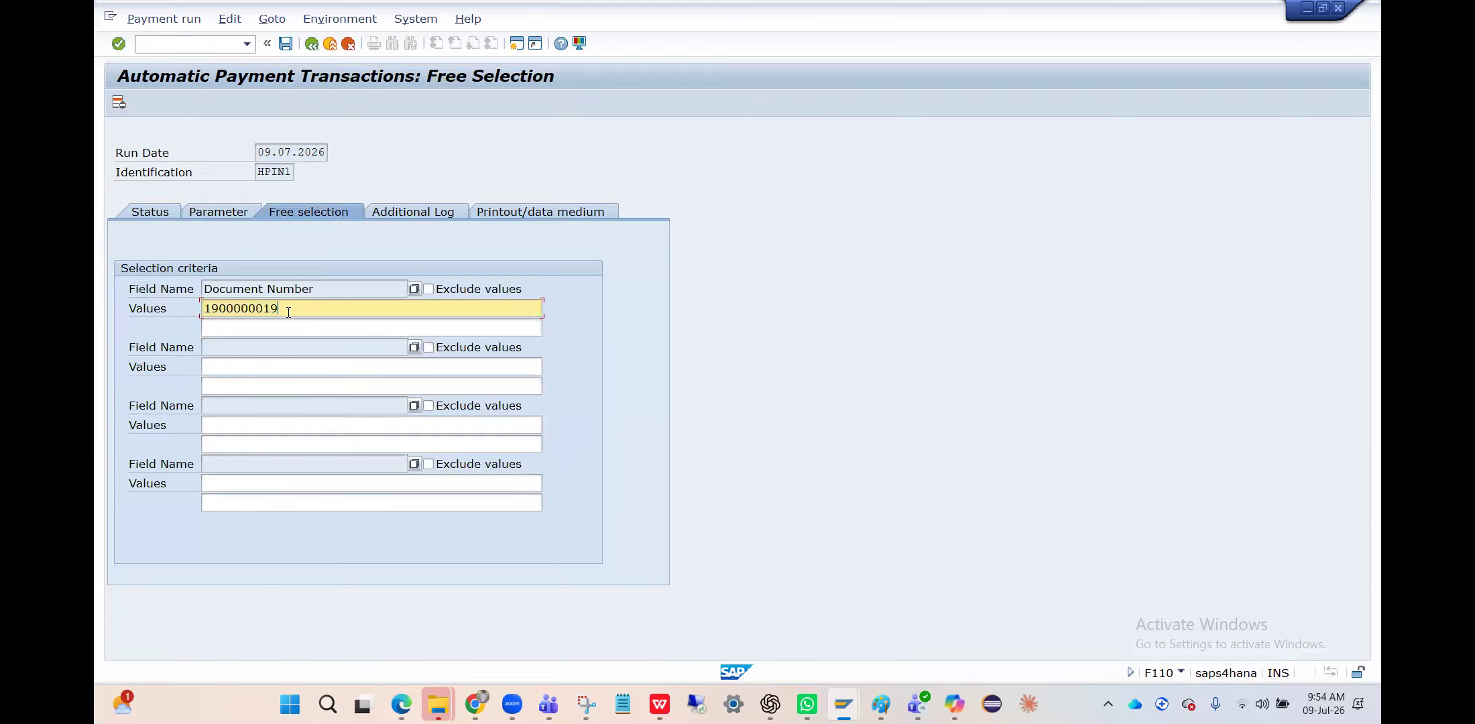
pyautogui.press('BackSpace')
pyautogui.press('BackSpace')
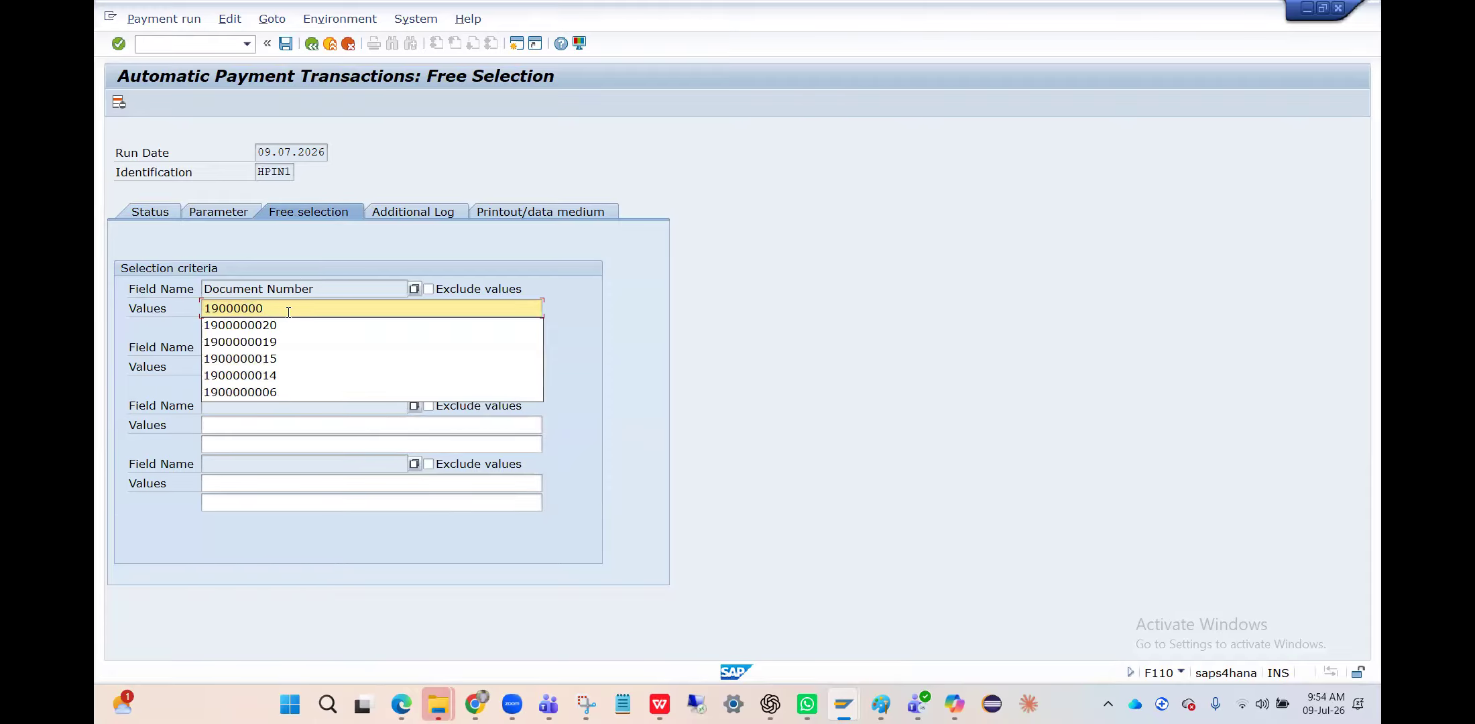
pyautogui.write('21')
pyautogui.hotkey('ctrl', 's')
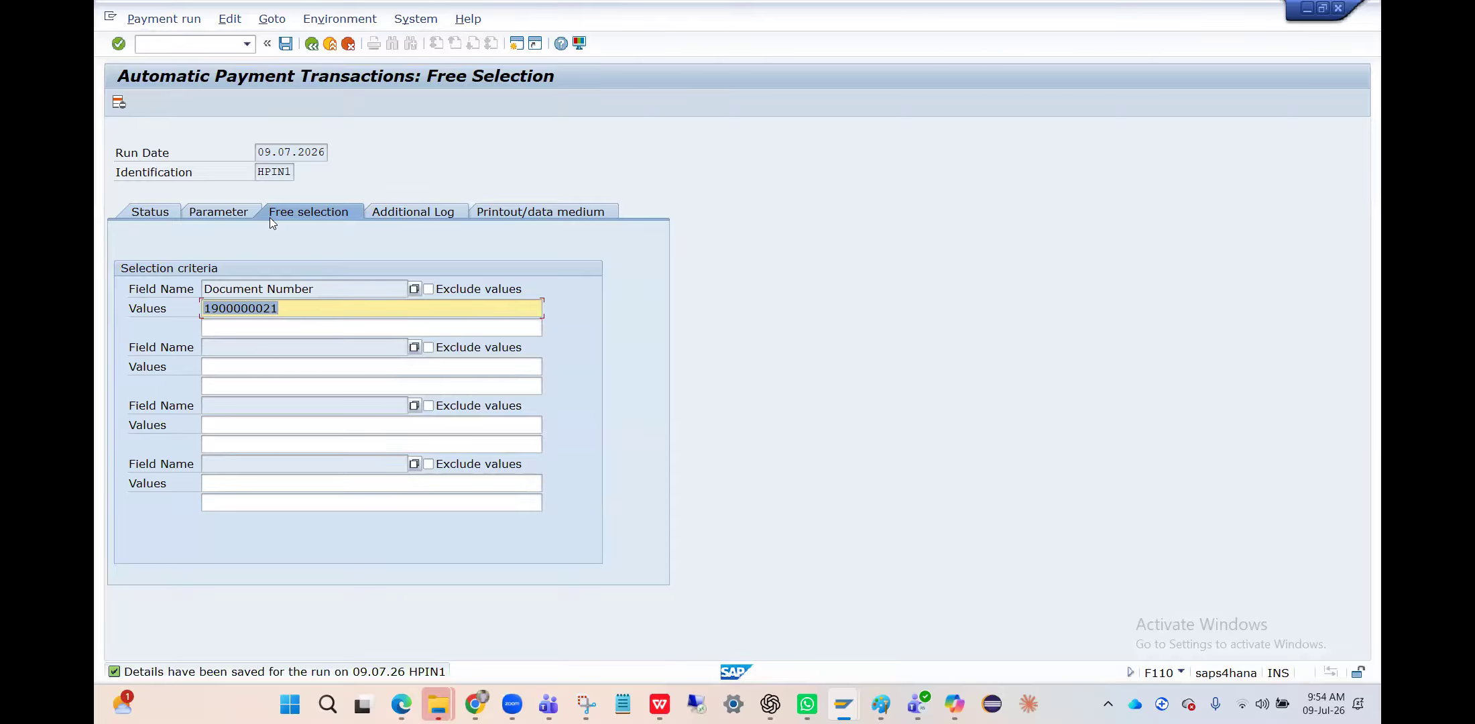
# - Schedule the payment proposal for run HPIN1 to start immediately with payment medium creation, and refresh its status
pyautogui.click(150, 215)
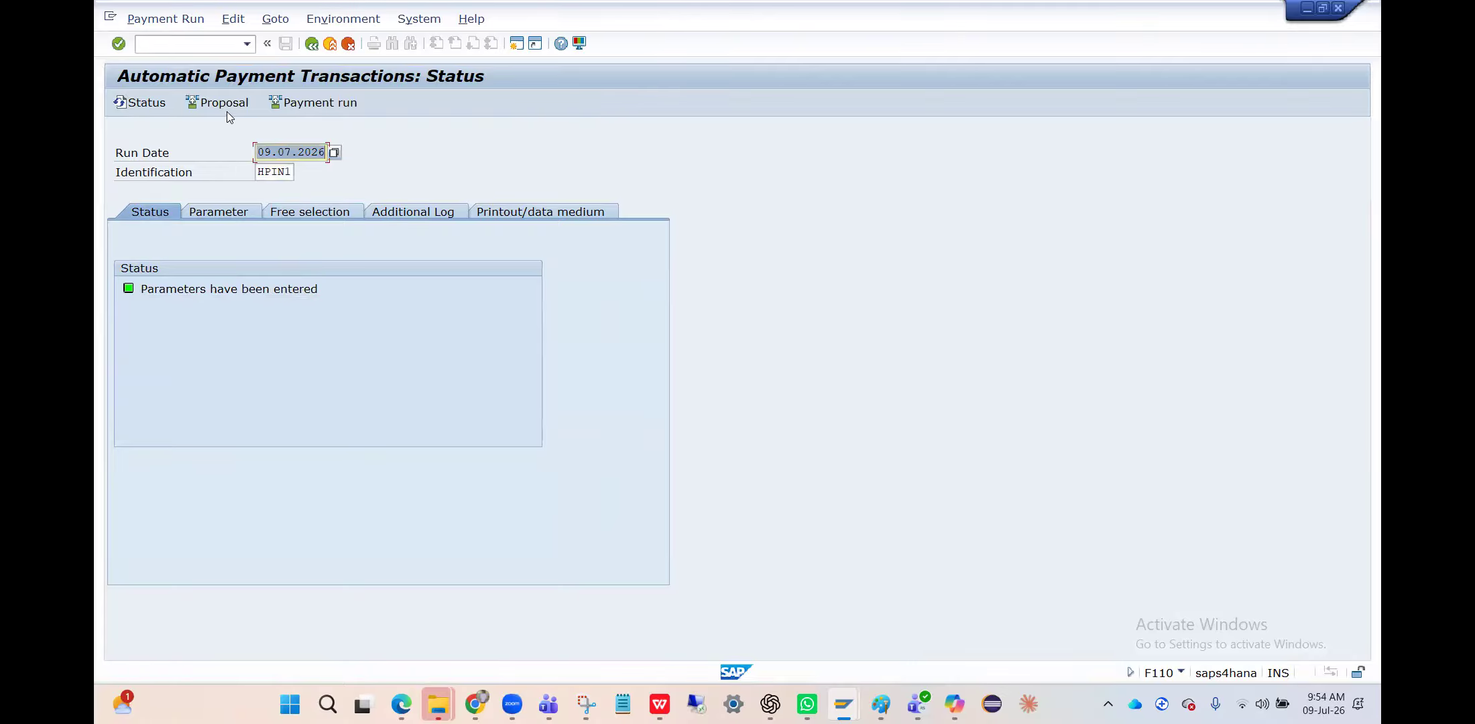
pyautogui.click(502, 212)
pyautogui.click(167, 212)
pyautogui.click(205, 211)
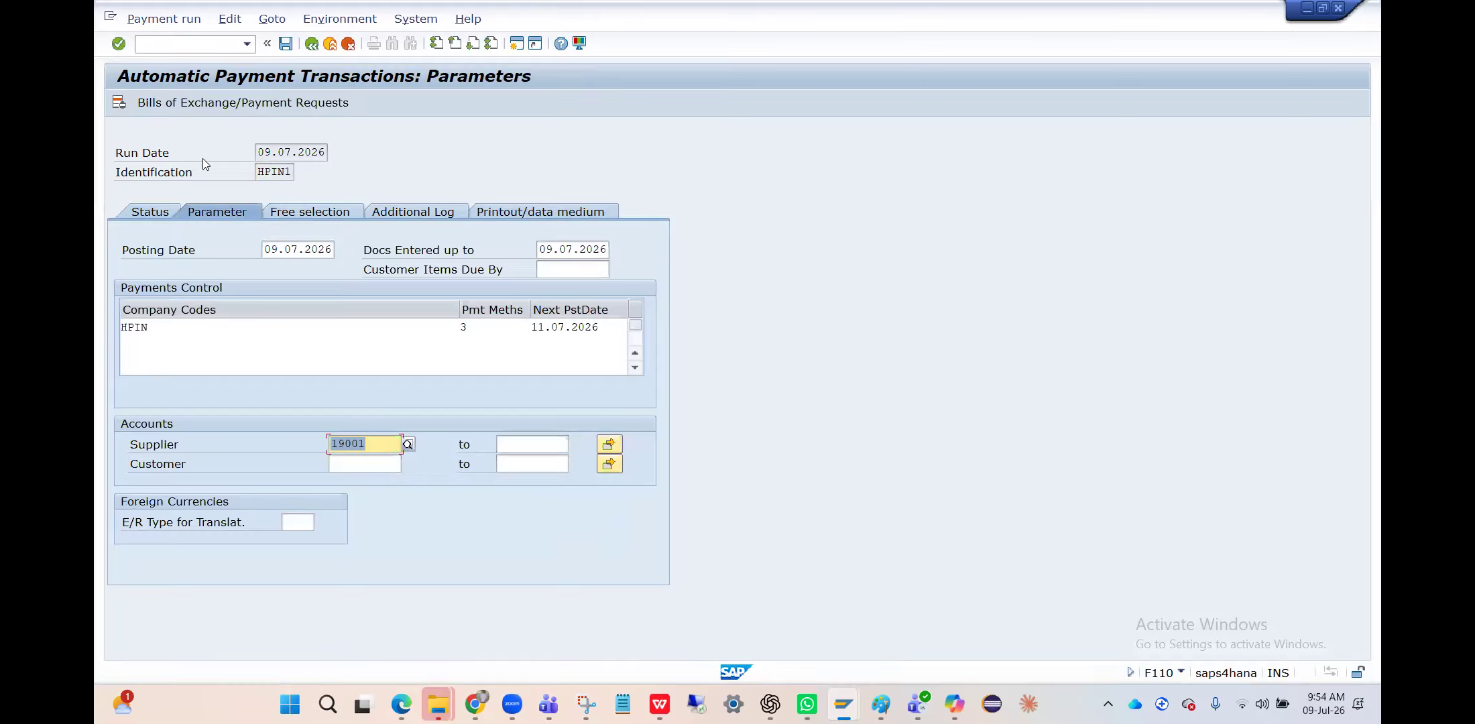
pyautogui.click(205, 107)
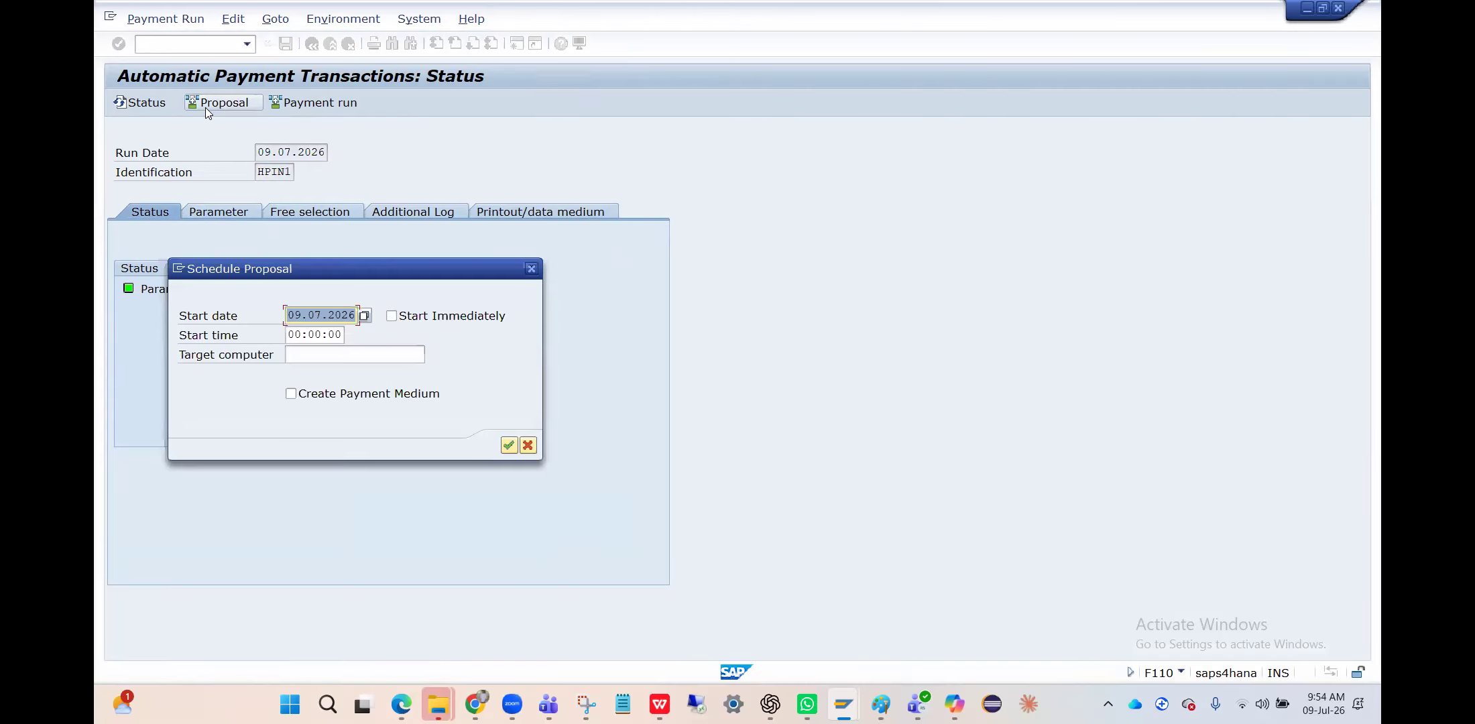
pyautogui.click(392, 315)
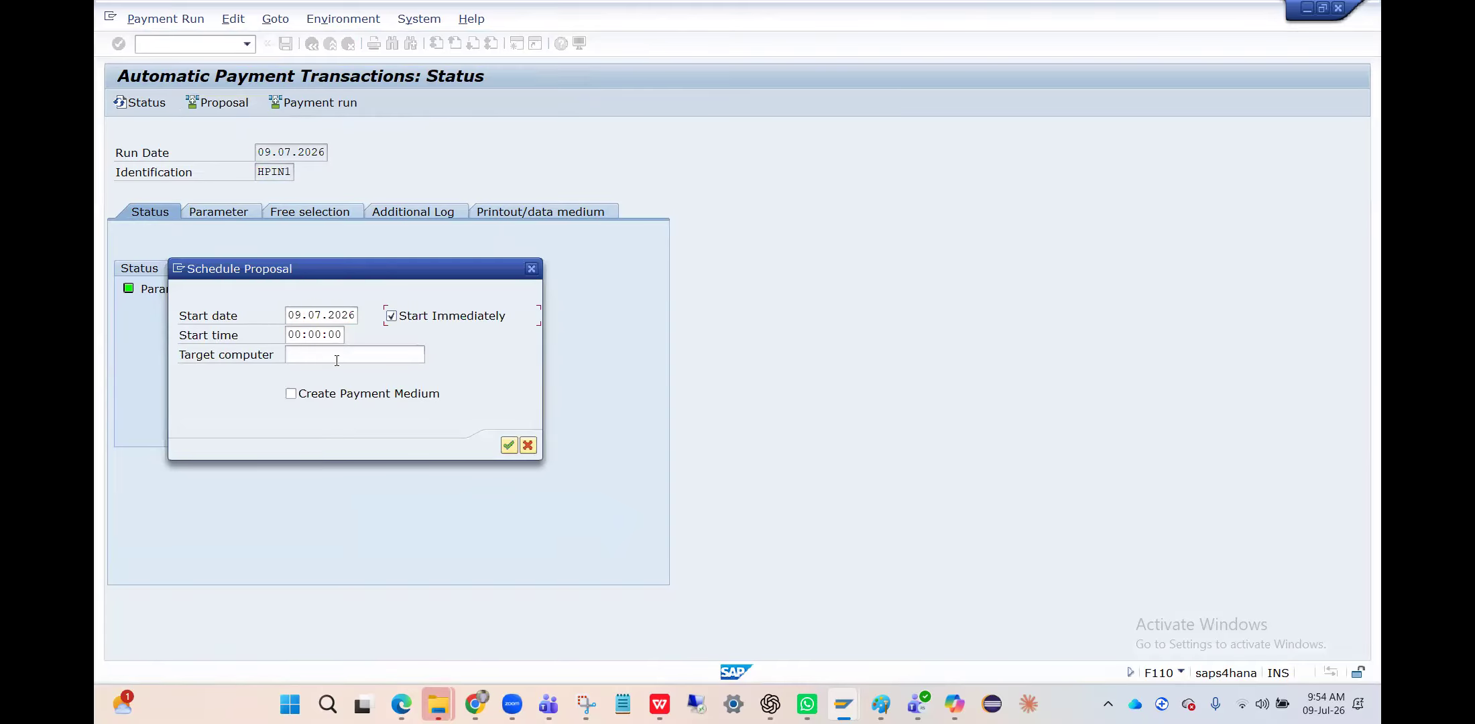
pyautogui.click(291, 393)
pyautogui.press('Return')
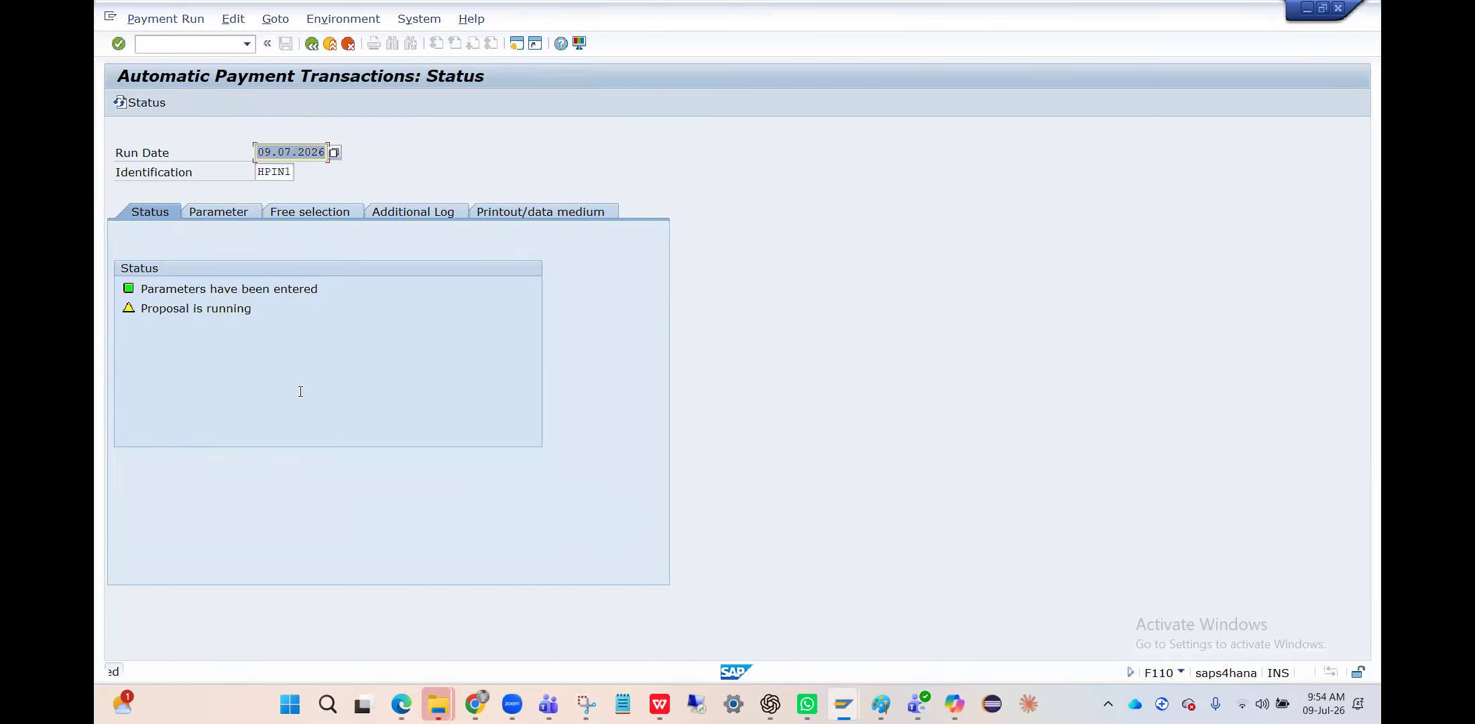
pyautogui.press('Return')
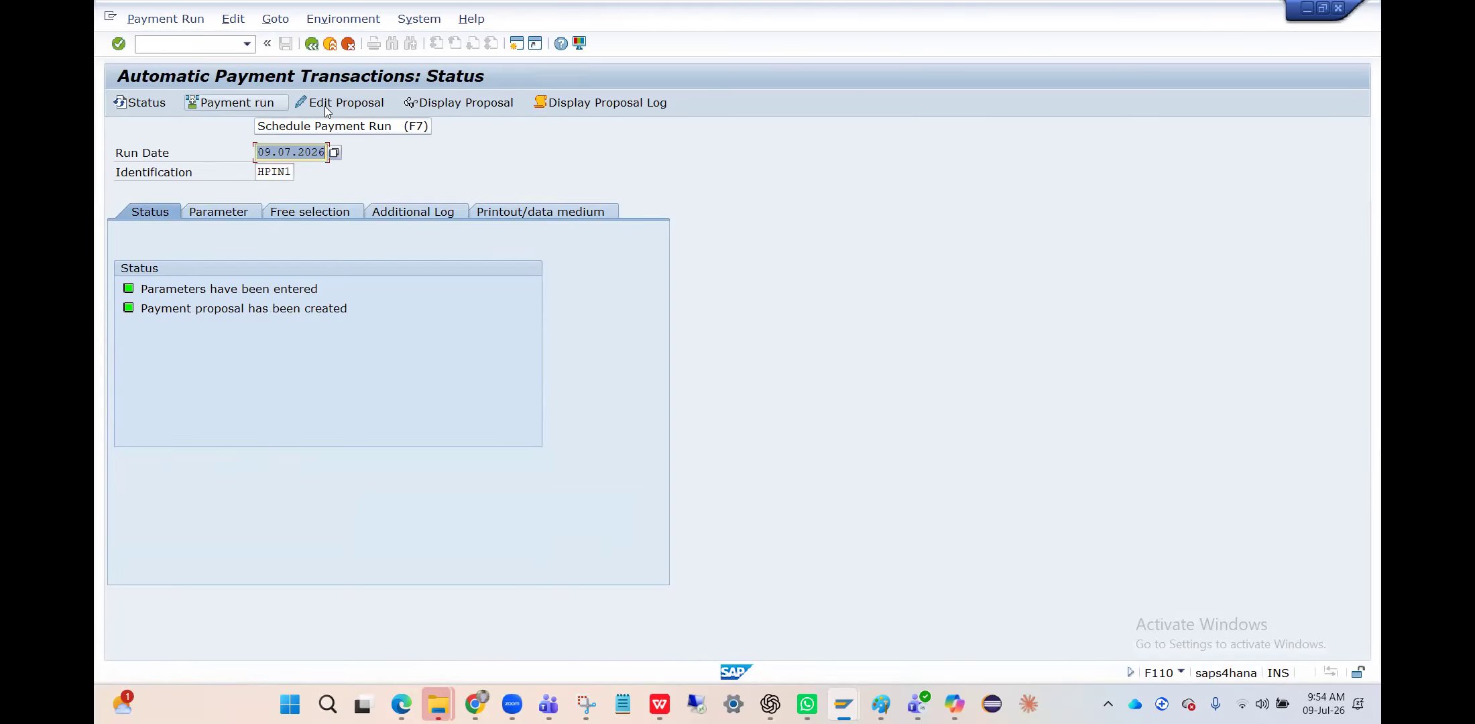
# - Display the payment proposal, inspect the open items of the supplier's payment, and return to the run status
pyautogui.click(456, 104)
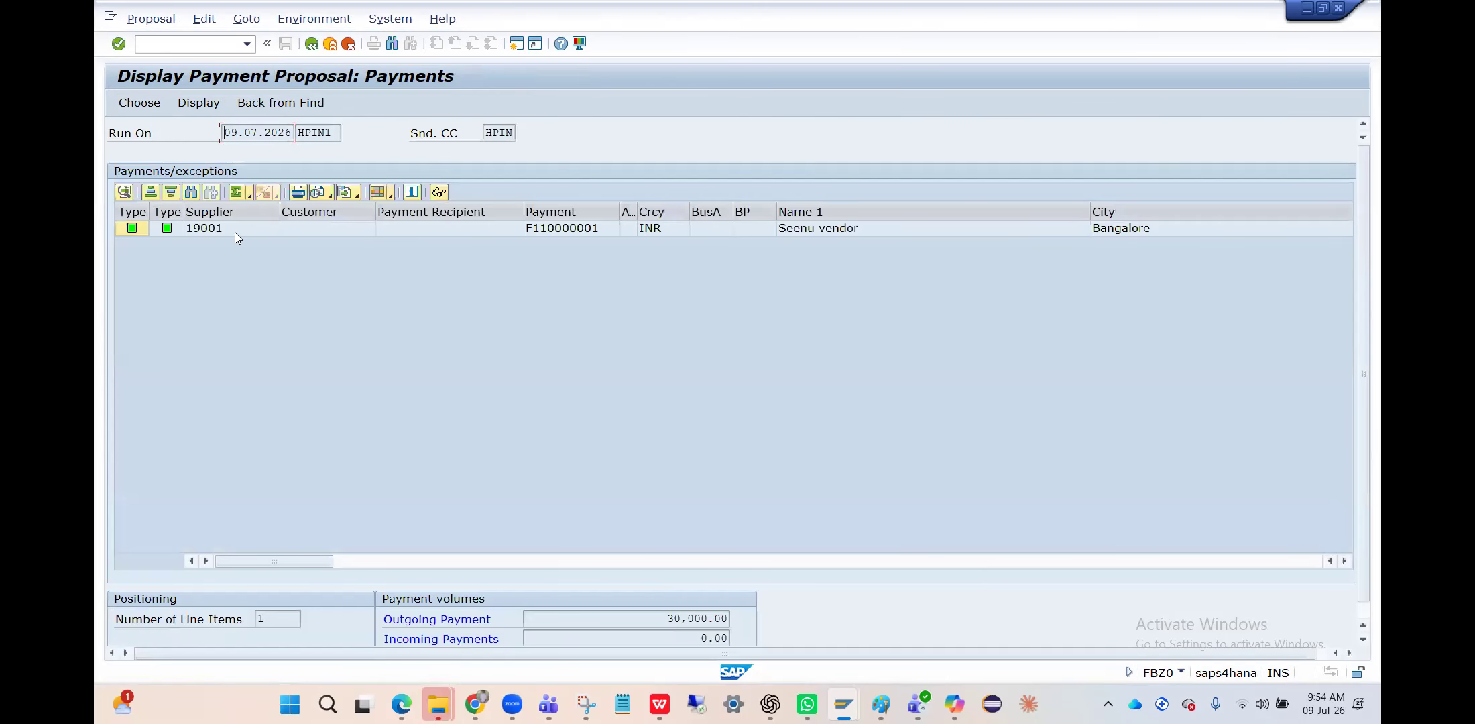
pyautogui.doubleClick(235, 231)
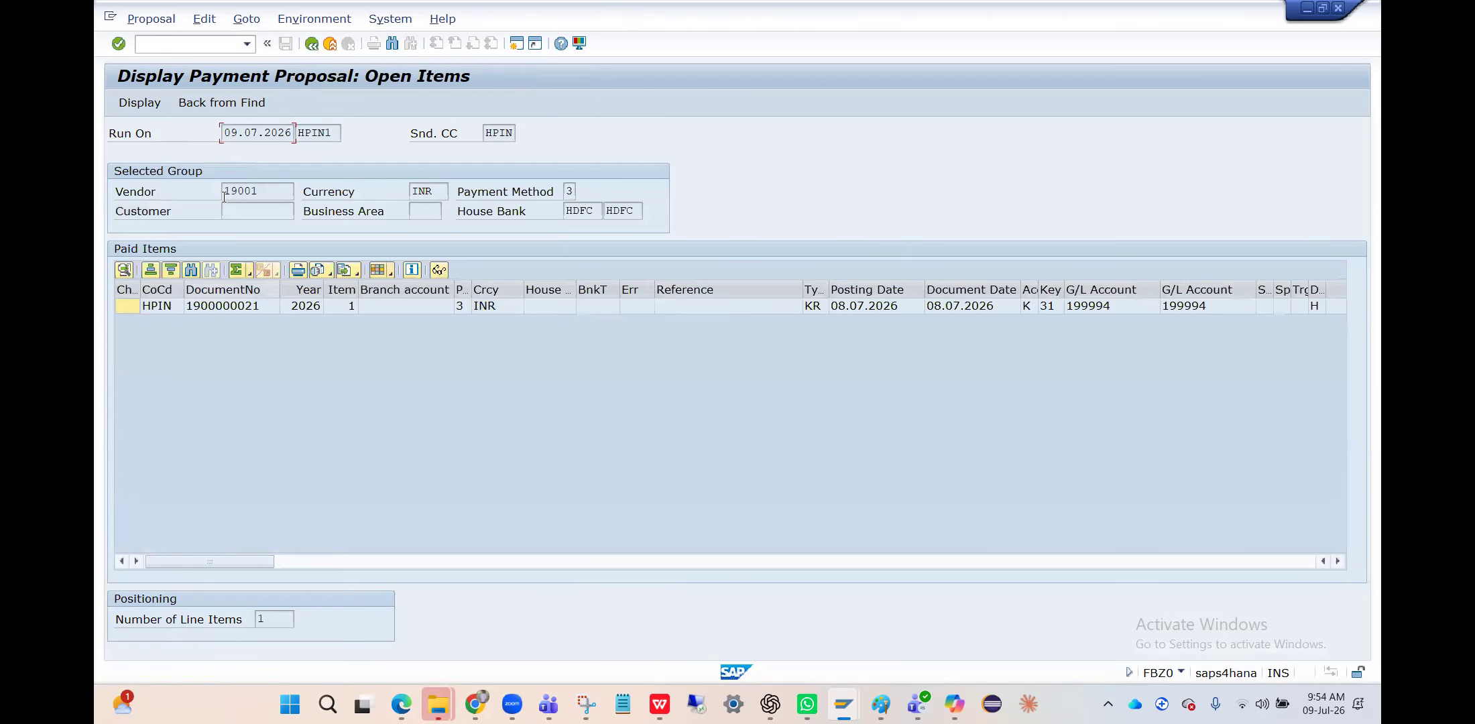
pyautogui.click(312, 45)
pyautogui.click(312, 45)
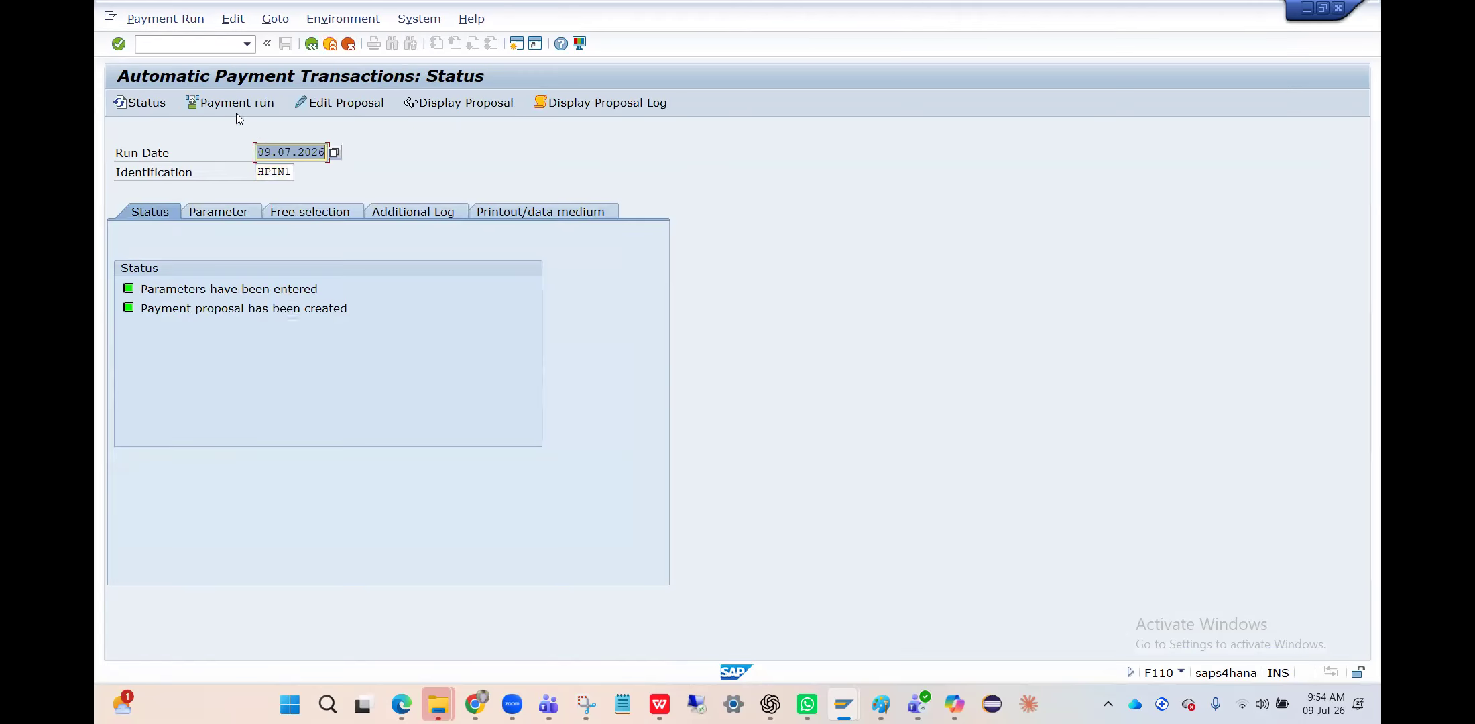
# - Schedule the payment run for HPIN1 and refresh its status
pyautogui.click(231, 104)
pyautogui.press('Return')
pyautogui.press('Return')
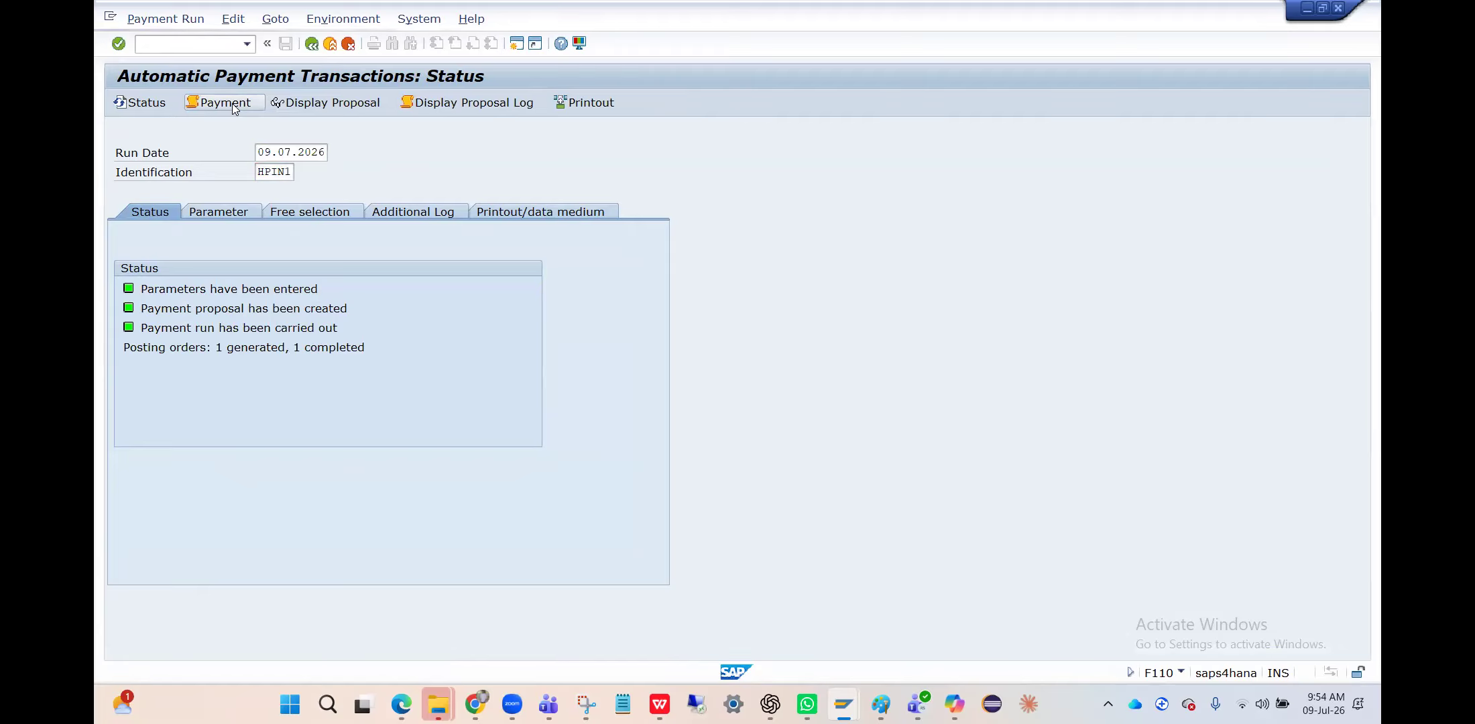
# - Open the payment medium creation for cross-payment runs
pyautogui.click(343, 20)
pyautogui.moveTo(519, 149)
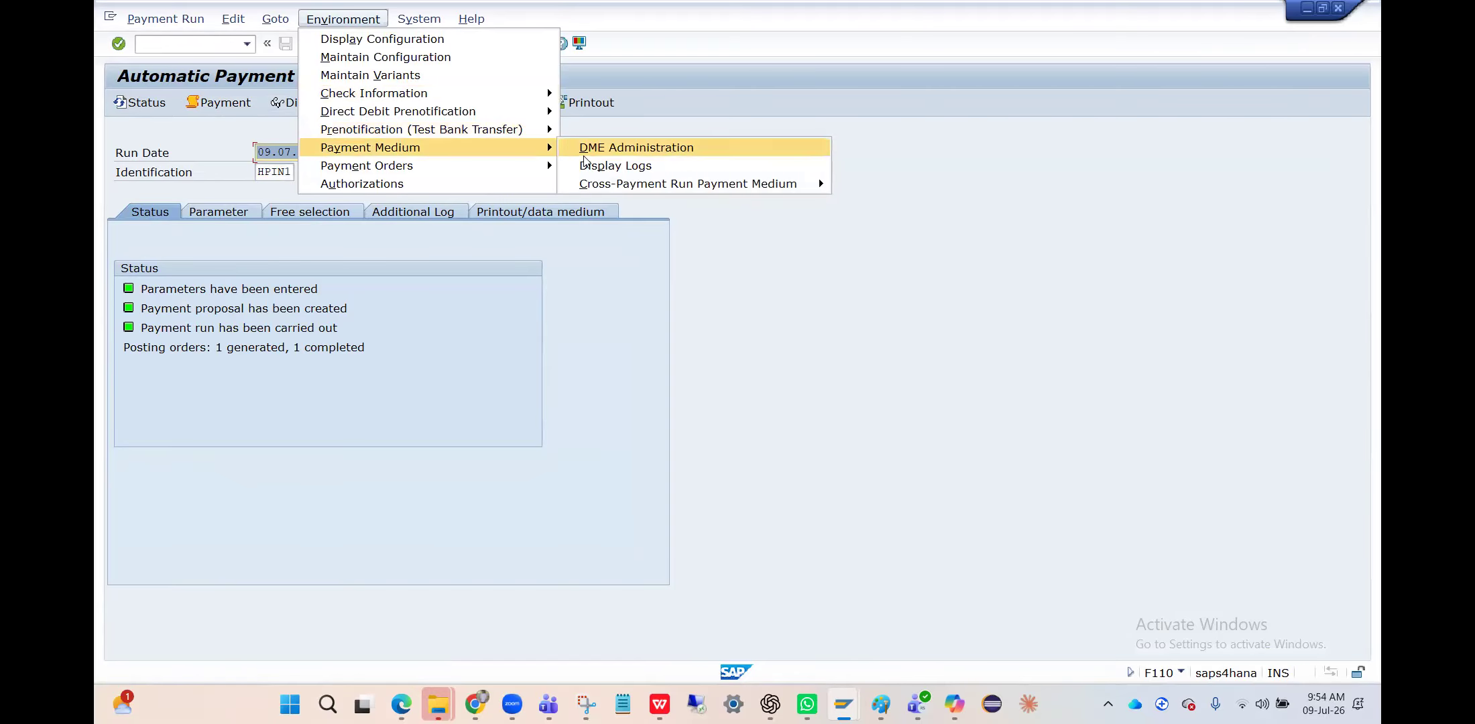
pyautogui.moveTo(752, 183)
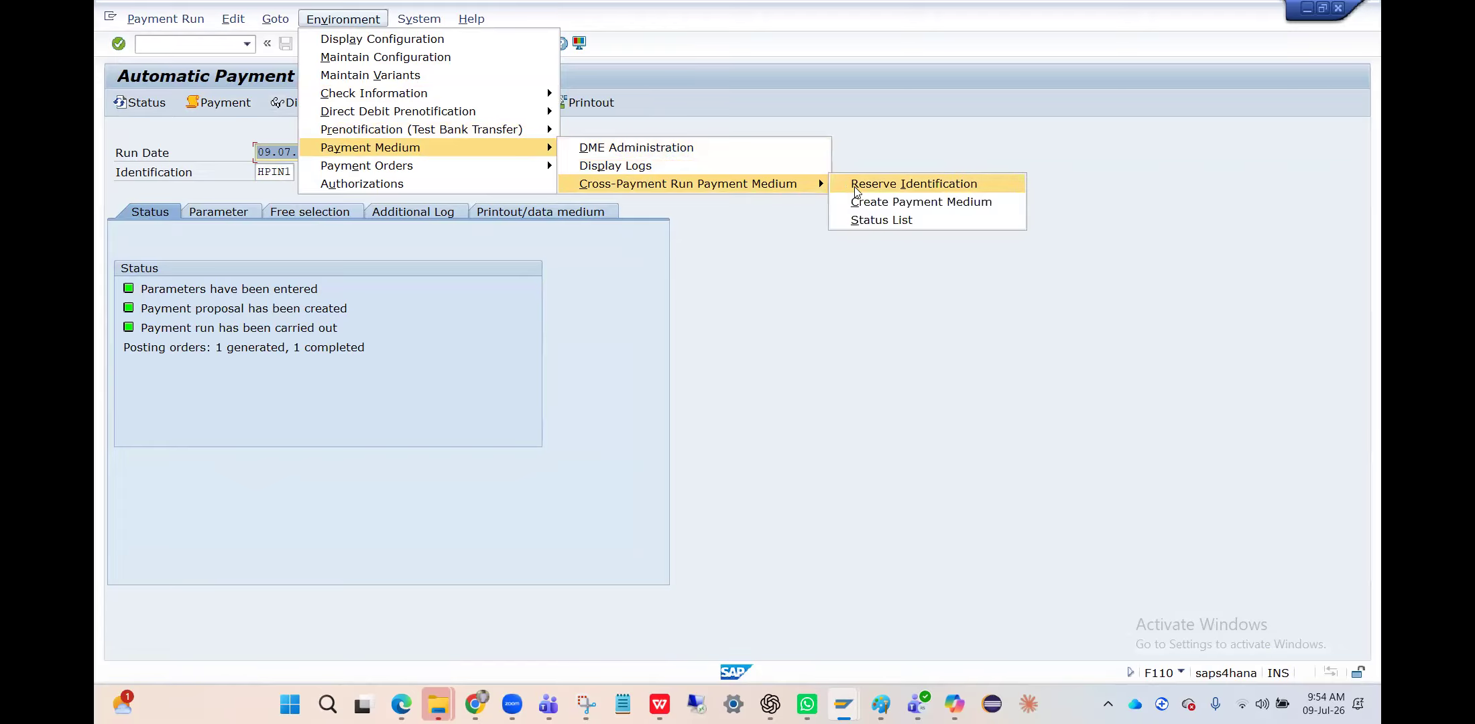
pyautogui.click(889, 202)
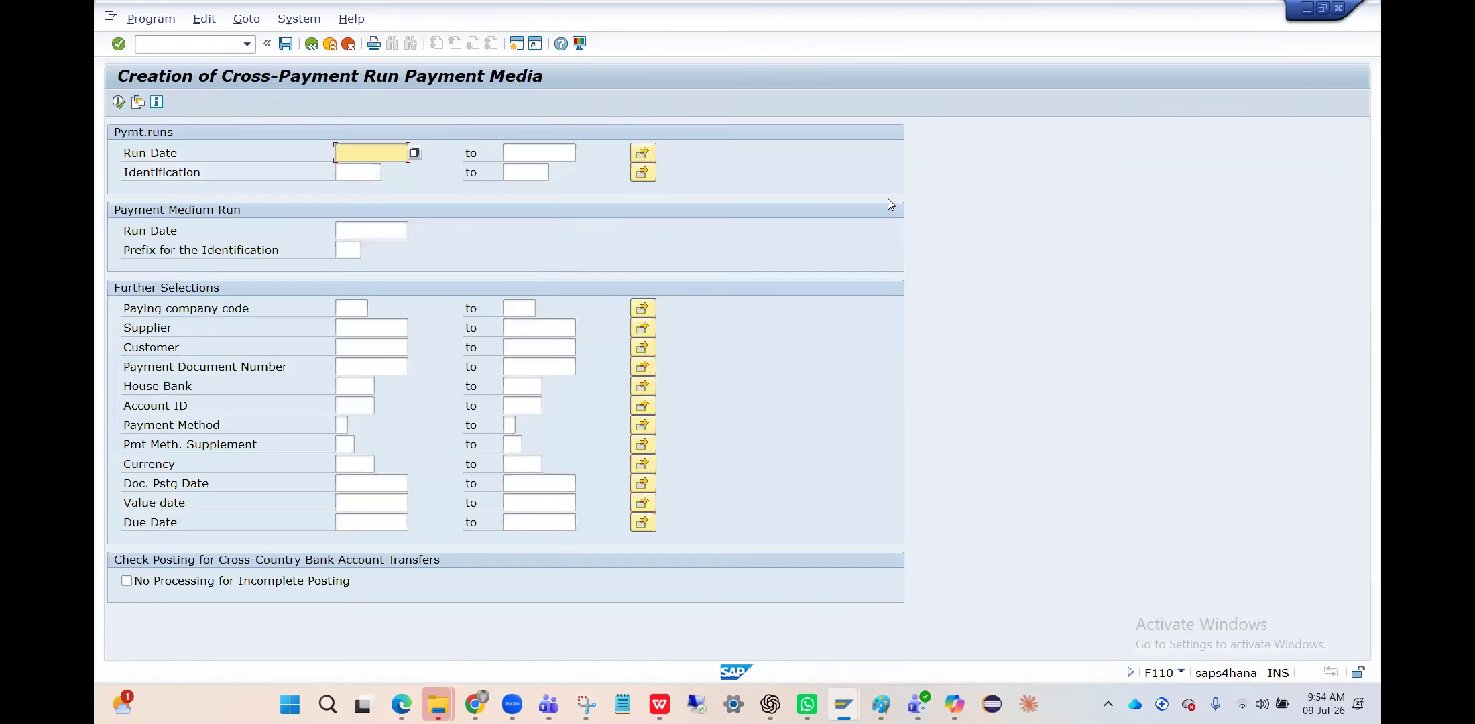
# - Select the payment run with run date 09.07.2026 and identification HPIN1 for the payment media
pyautogui.press('Down')
pyautogui.press('Down')
pyautogui.press('Return')
pyautogui.press('Left')
pyautogui.press('Left')
pyautogui.press('BackSpace')
pyautogui.write('9')
pyautogui.click(348, 174)
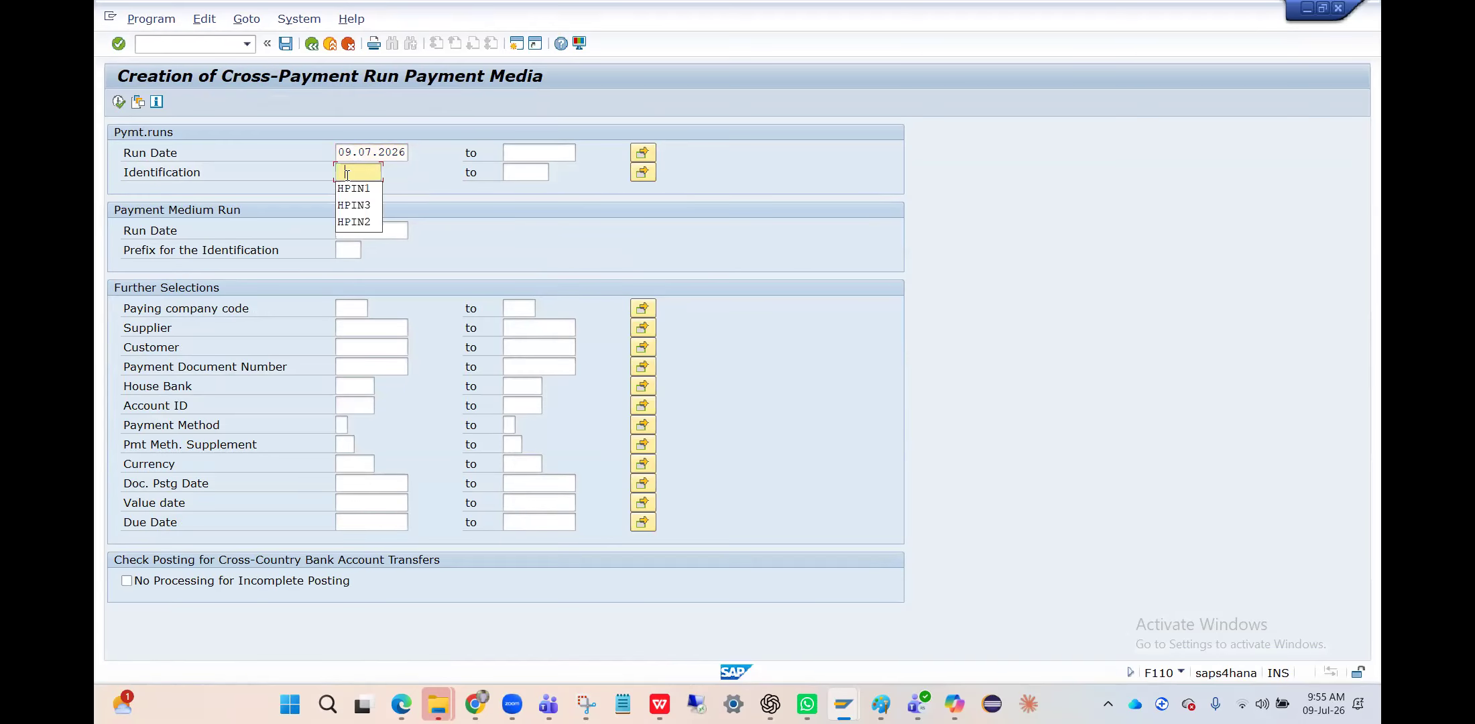
pyautogui.press('Down')
pyautogui.press('Return')
# - Create the payment media for paying company code HPIN and payment method 3, and close the message log
pyautogui.click(352, 309)
pyautogui.click(355, 324)
pyautogui.click(343, 425)
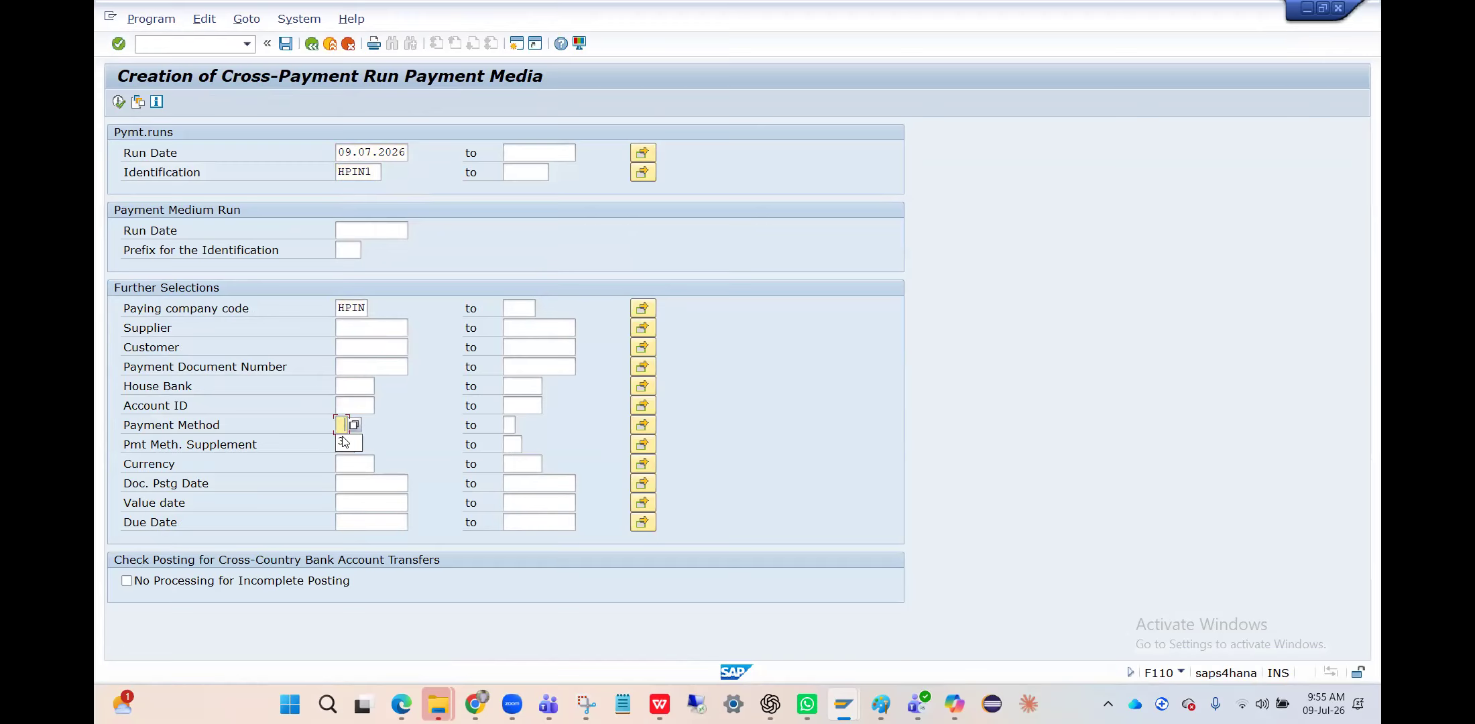
pyautogui.click(342, 446)
pyautogui.click(119, 102)
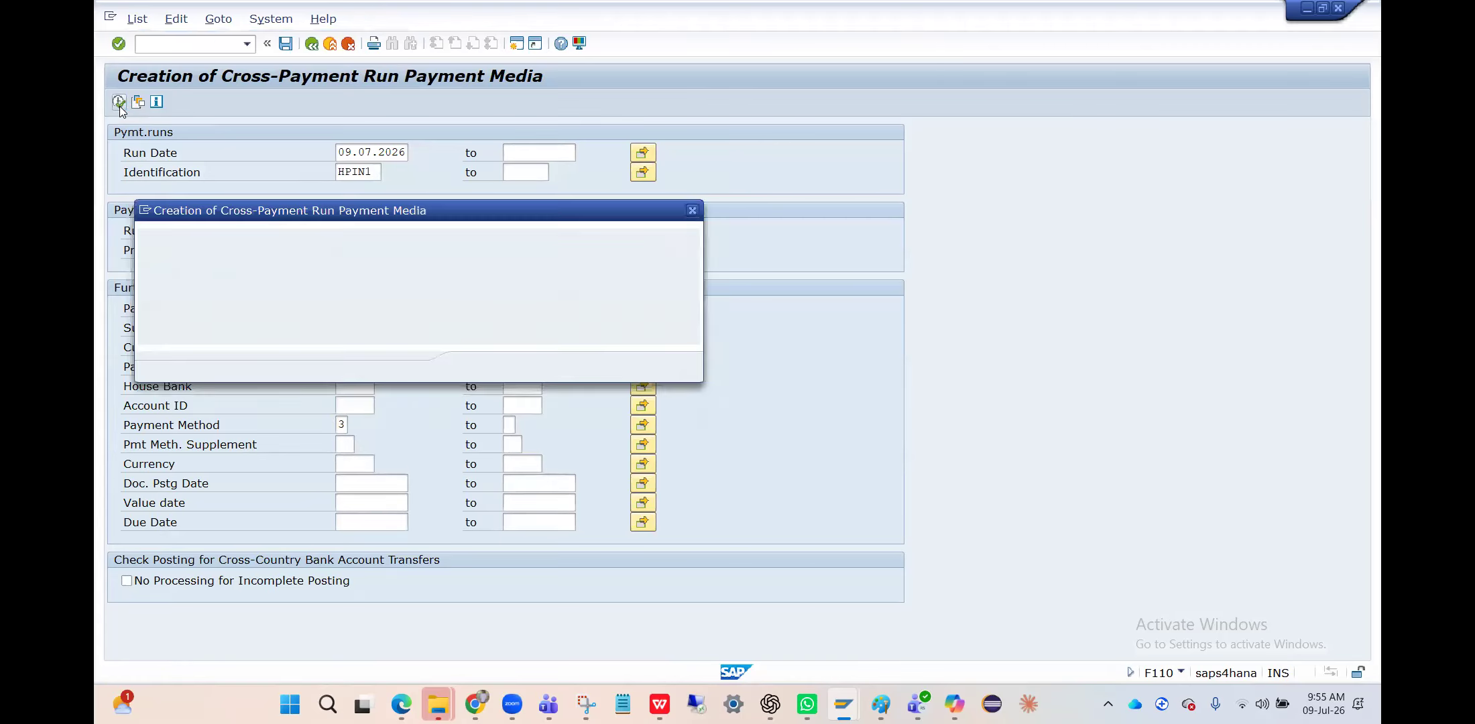
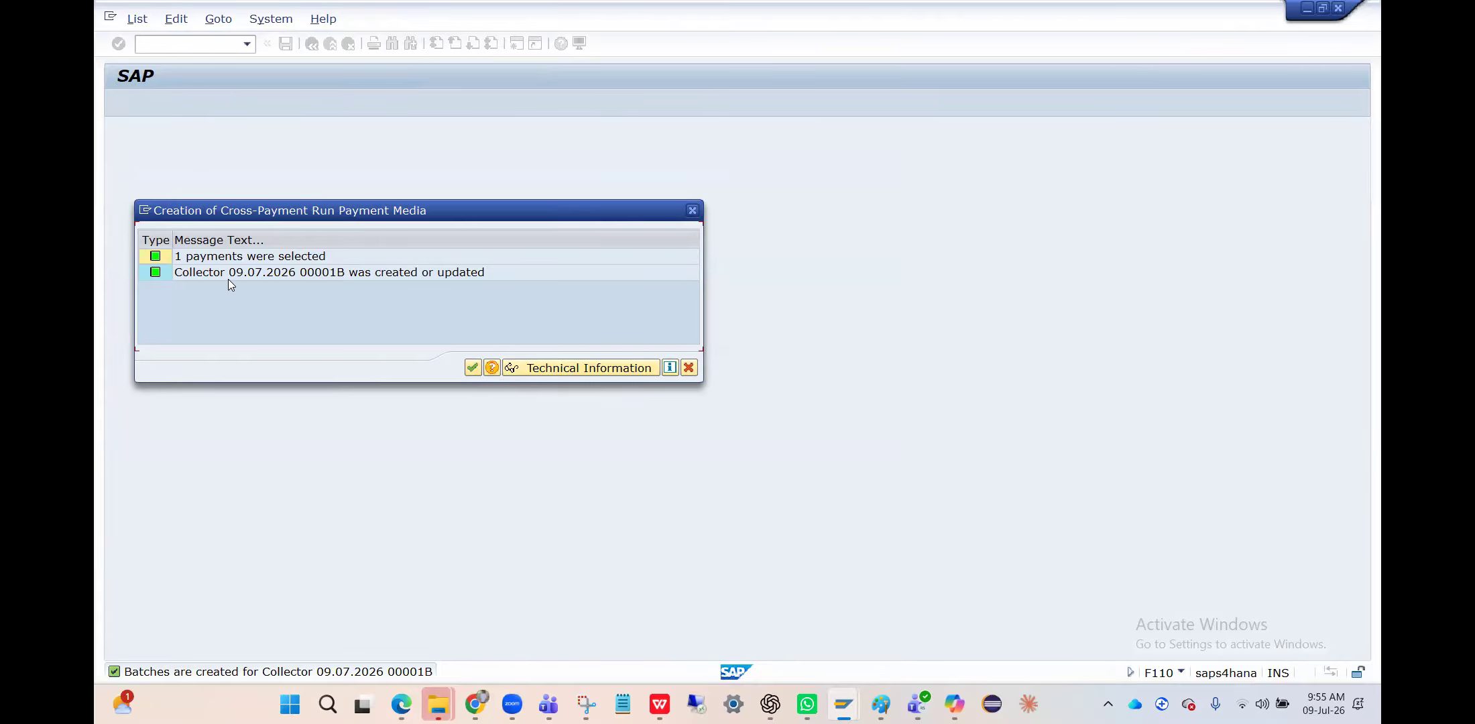
pyautogui.click(473, 368)
pyautogui.hotkey('alt', 'Tab')
pyautogui.press('Escape')
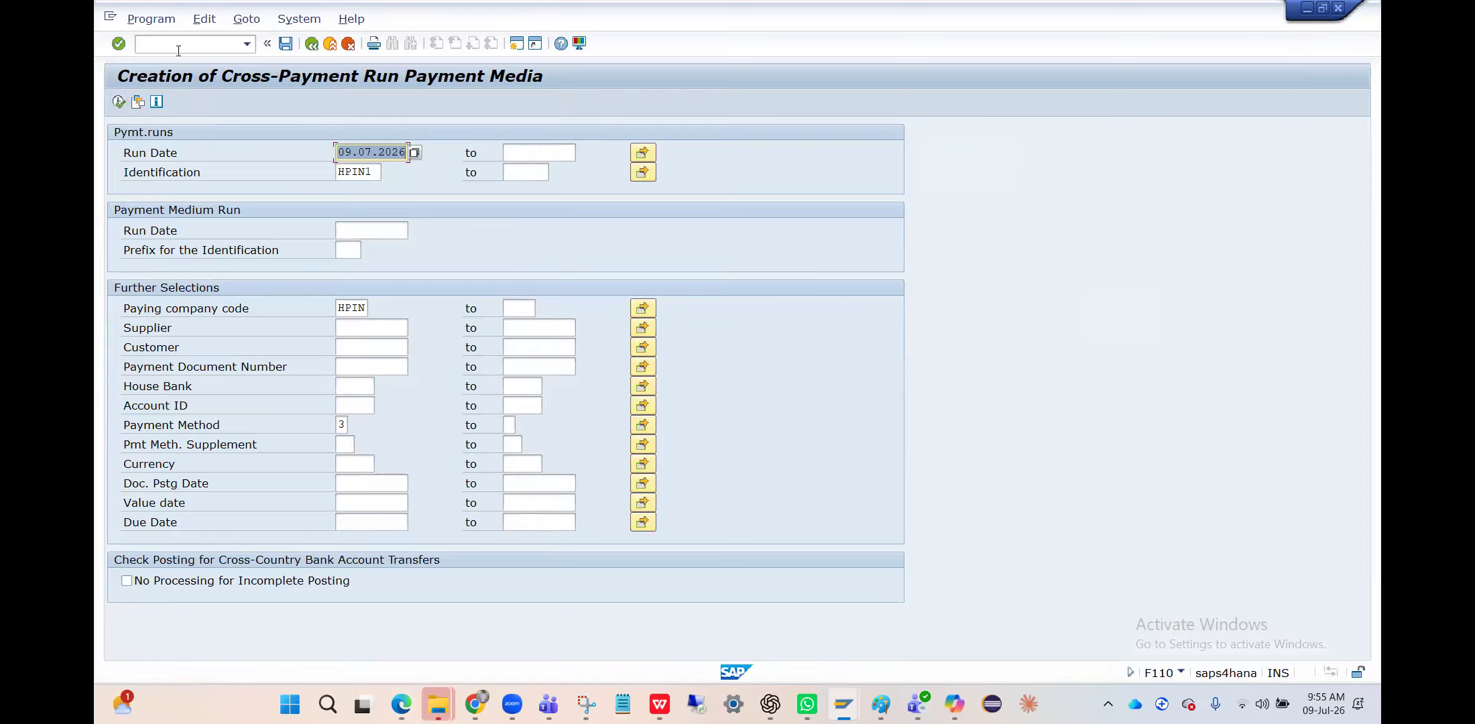
# - Open the SAP directories transaction AL11
pyautogui.write('/nA')
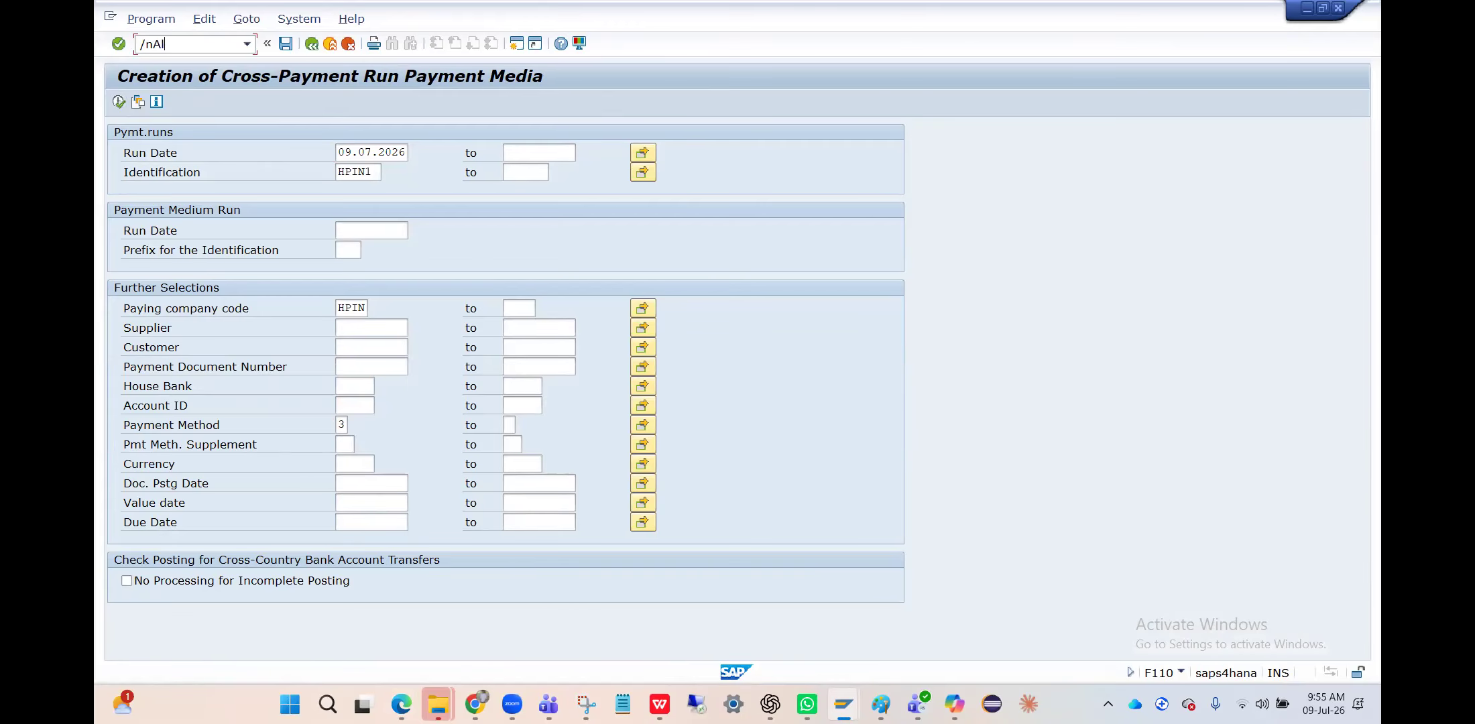
pyautogui.press('Return')
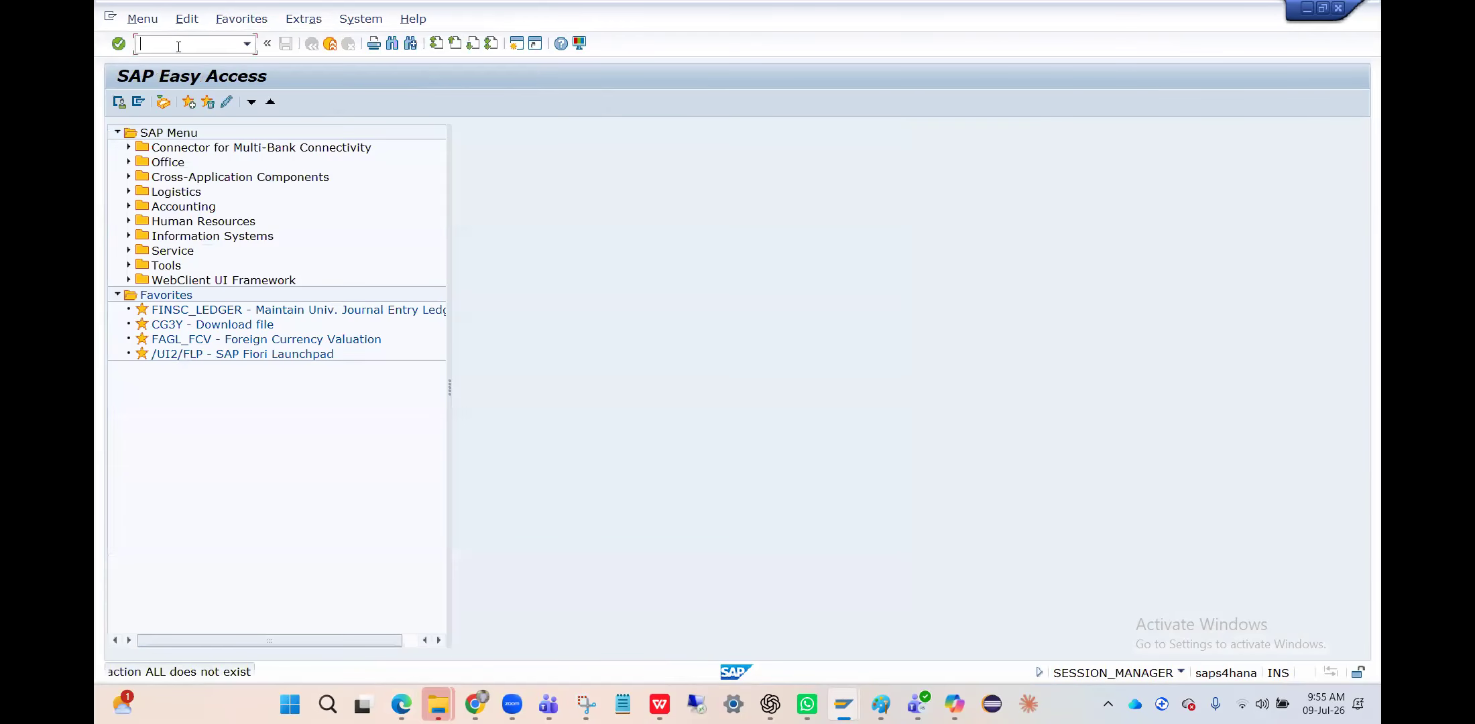
pyautogui.write('Al11')
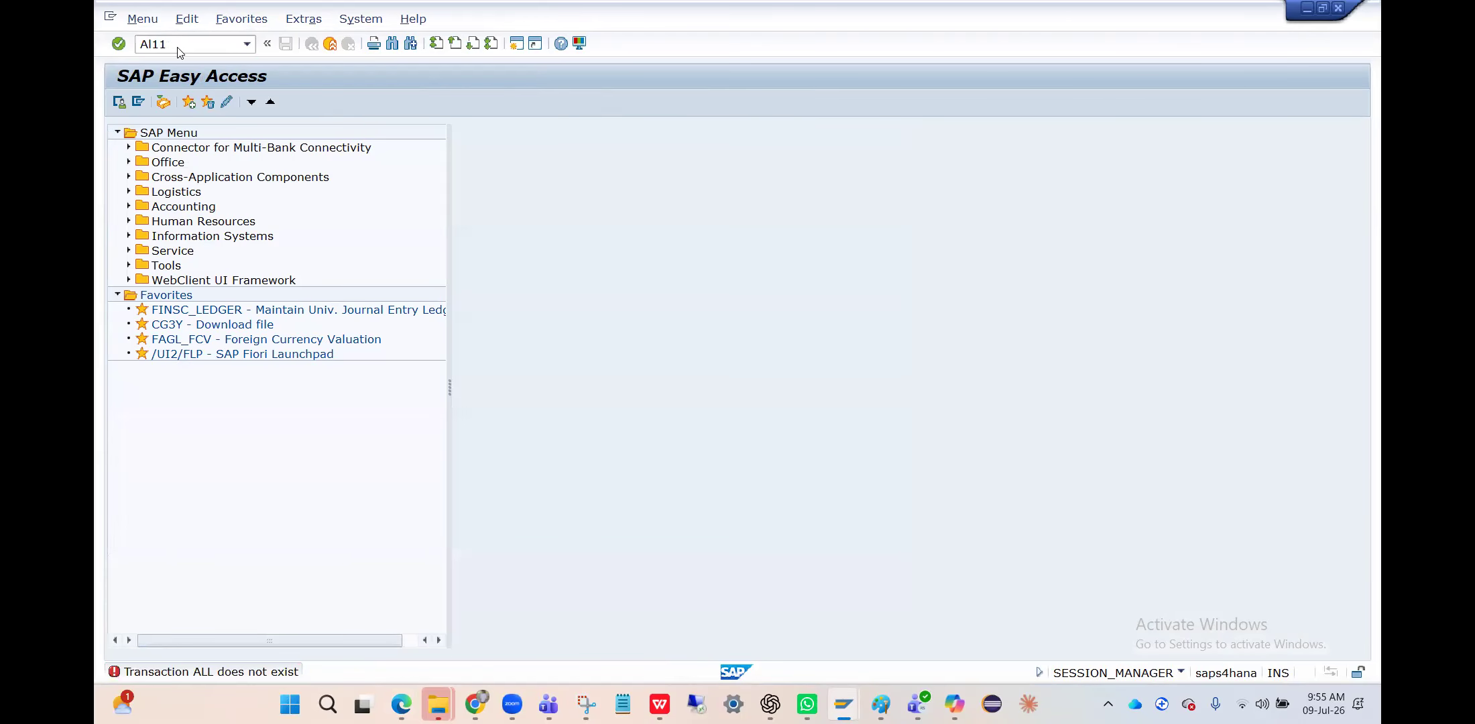
pyautogui.press('Return')
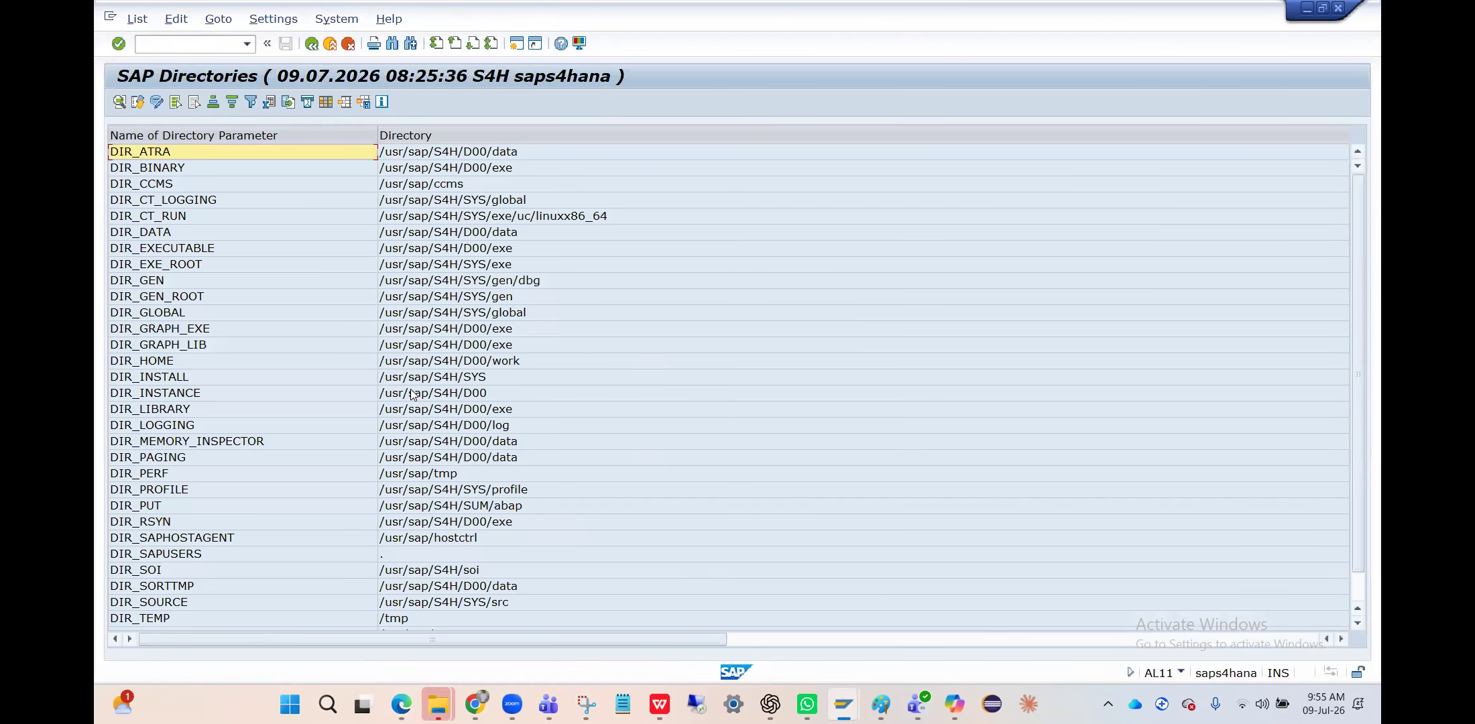
# - Open the DIR_HOME directory and sort its files by last change date in descending order
pyautogui.click(443, 363)
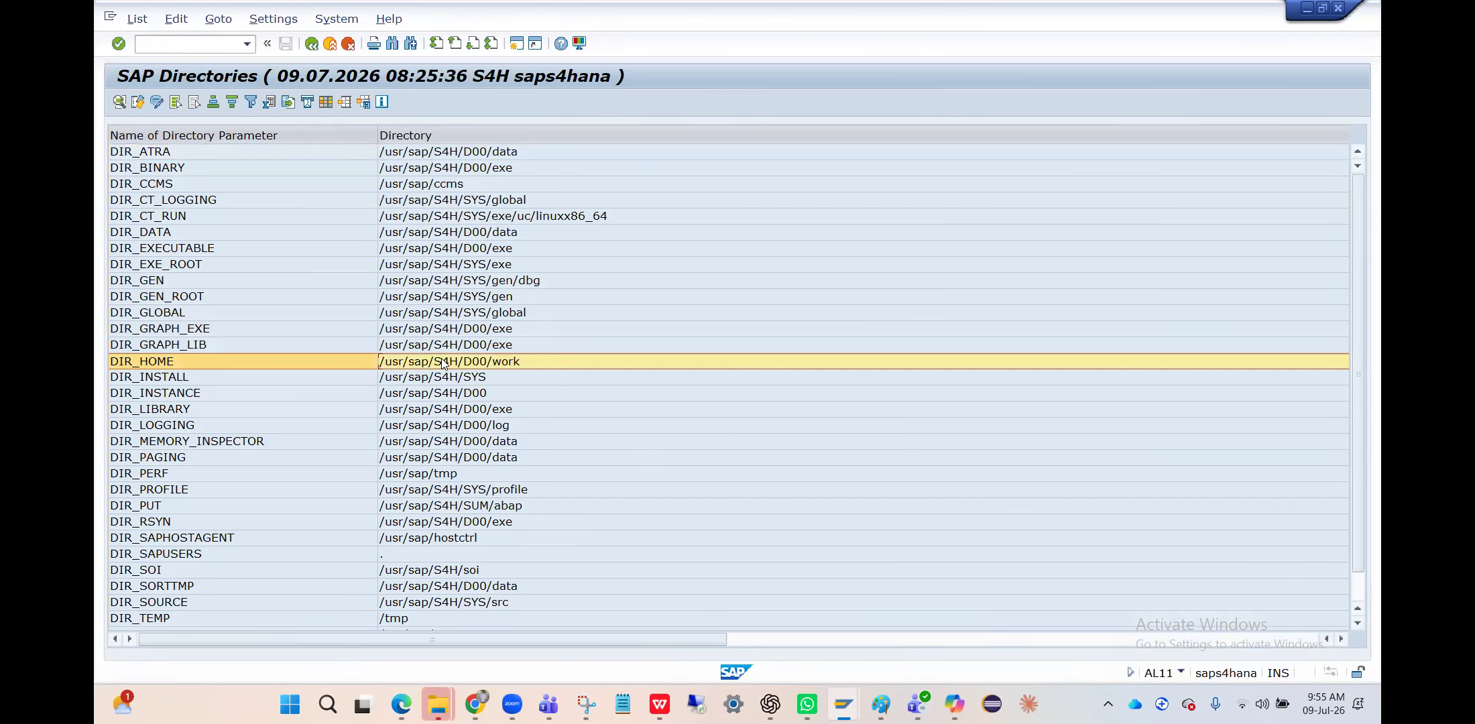
pyautogui.doubleClick(442, 363)
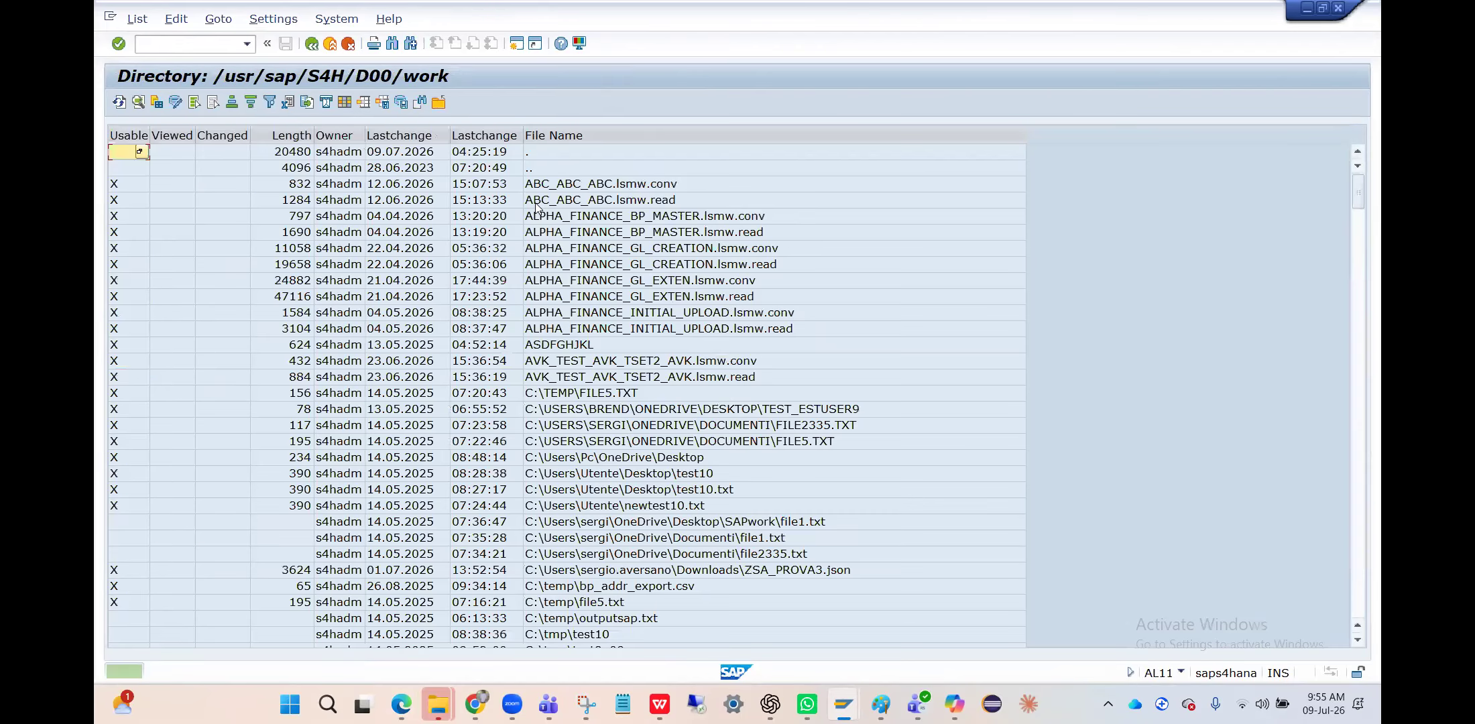
pyautogui.click(402, 135)
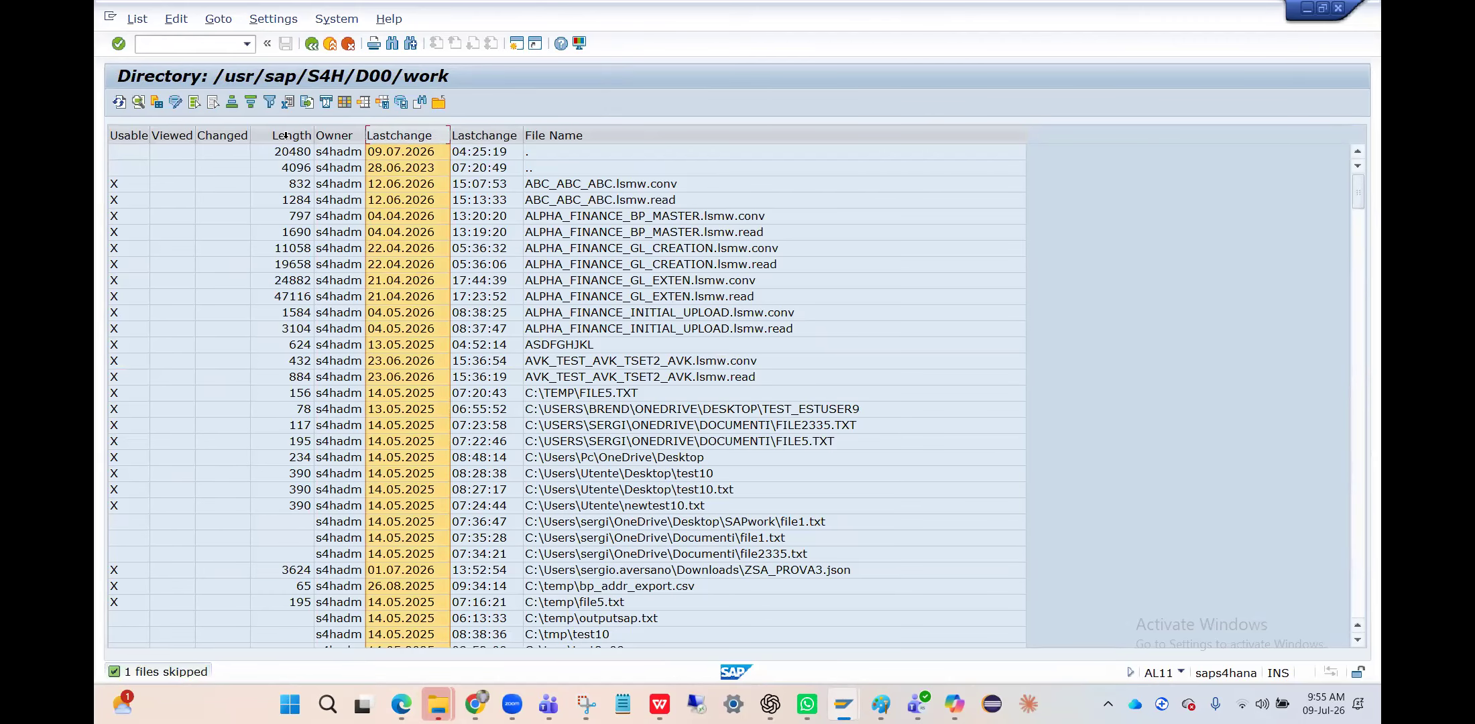
pyautogui.click(254, 104)
# - Open the payment file F_HPIN0005 and copy its directory path /usr/sap/S4H/D00/work
pyautogui.click(564, 173)
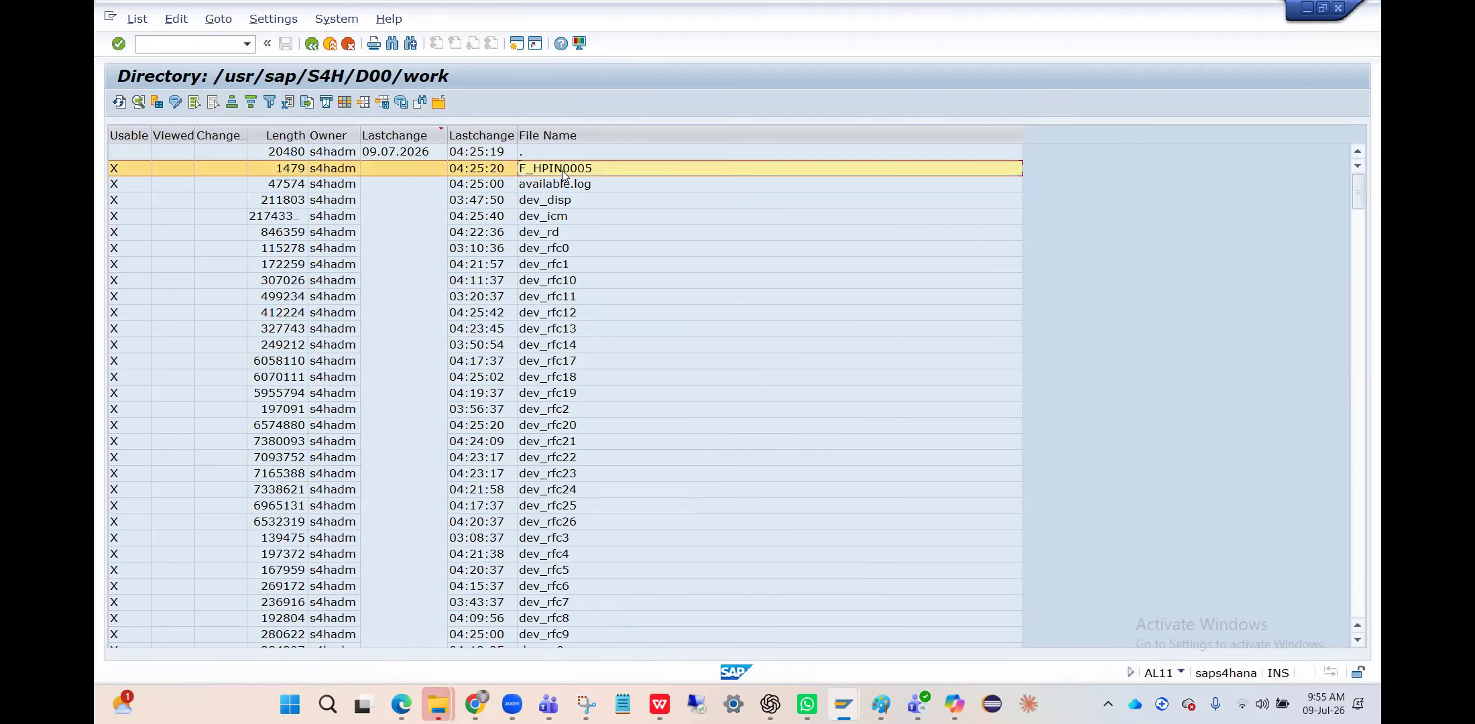
pyautogui.doubleClick(563, 173)
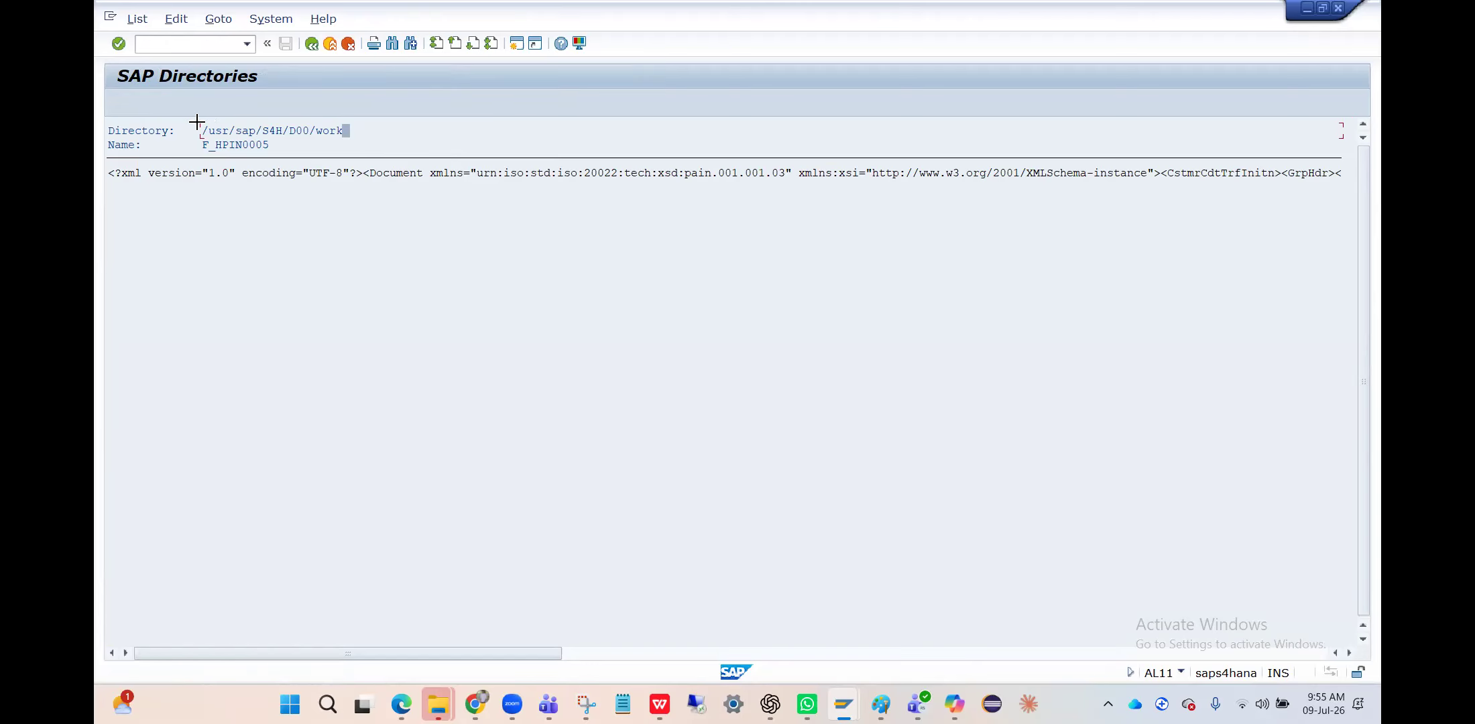
pyautogui.moveTo(196, 121); pyautogui.dragTo(347, 130)
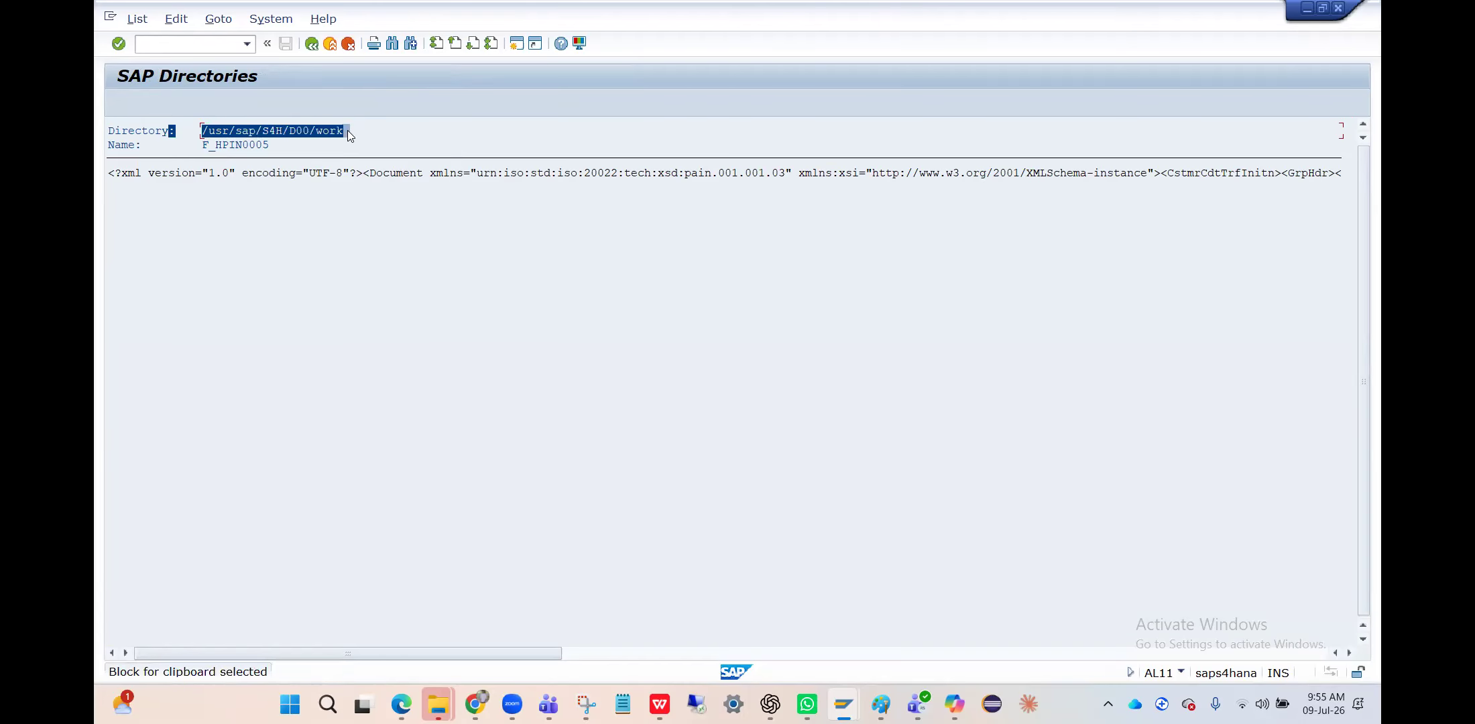
pyautogui.hotkey('ctrl', 'c')
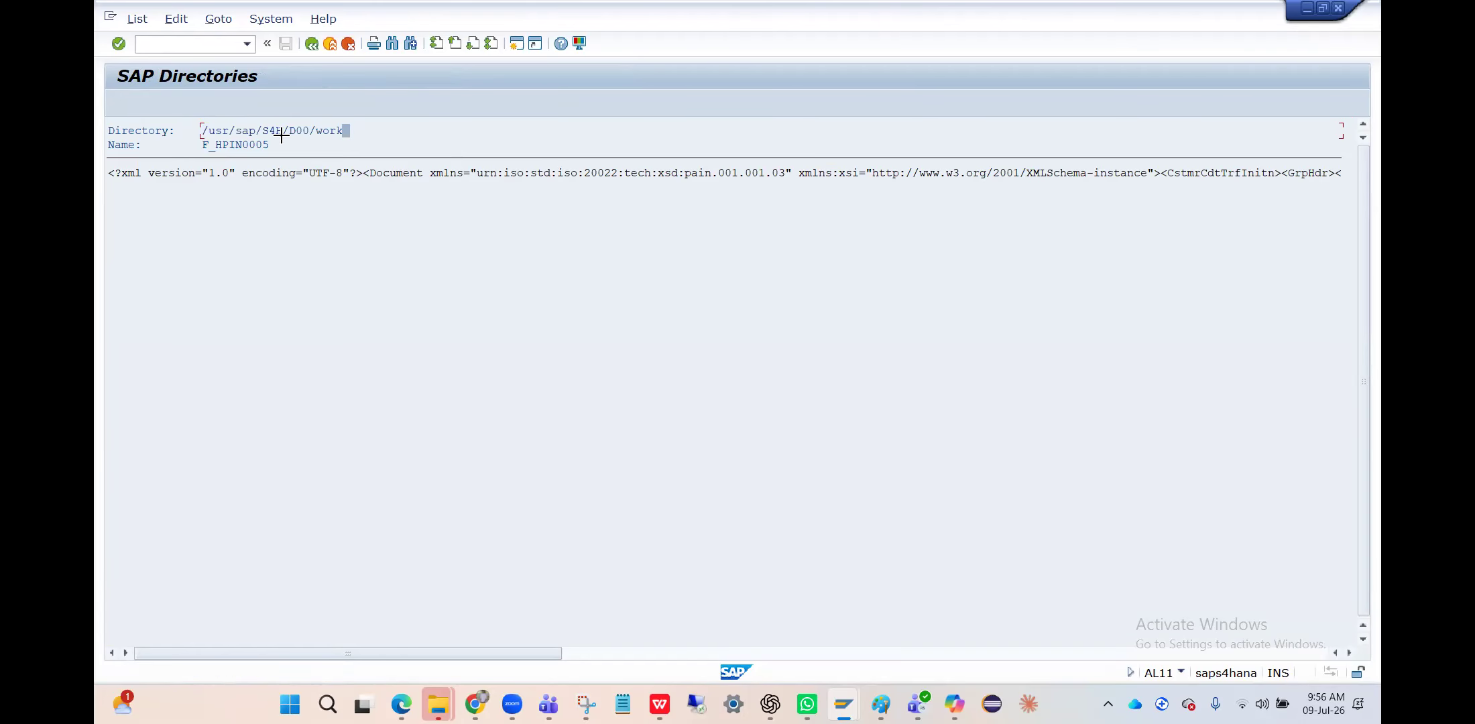
pyautogui.moveTo(203, 123); pyautogui.dragTo(343, 129)
pyautogui.hotkey('ctrl', 'c')
pyautogui.hotkey('ctrl', 'y')
pyautogui.moveTo(202, 126); pyautogui.dragTo(342, 128)
pyautogui.hotkey('ctrl', 'c')
# - Switch to the session with the posting keys list, leave that list, and start the CG3Y file download
pyautogui.hotkey('alt', 'Tab')
pyautogui.hotkey('alt', 'Tab')
pyautogui.hotkey('alt', 'Tab')
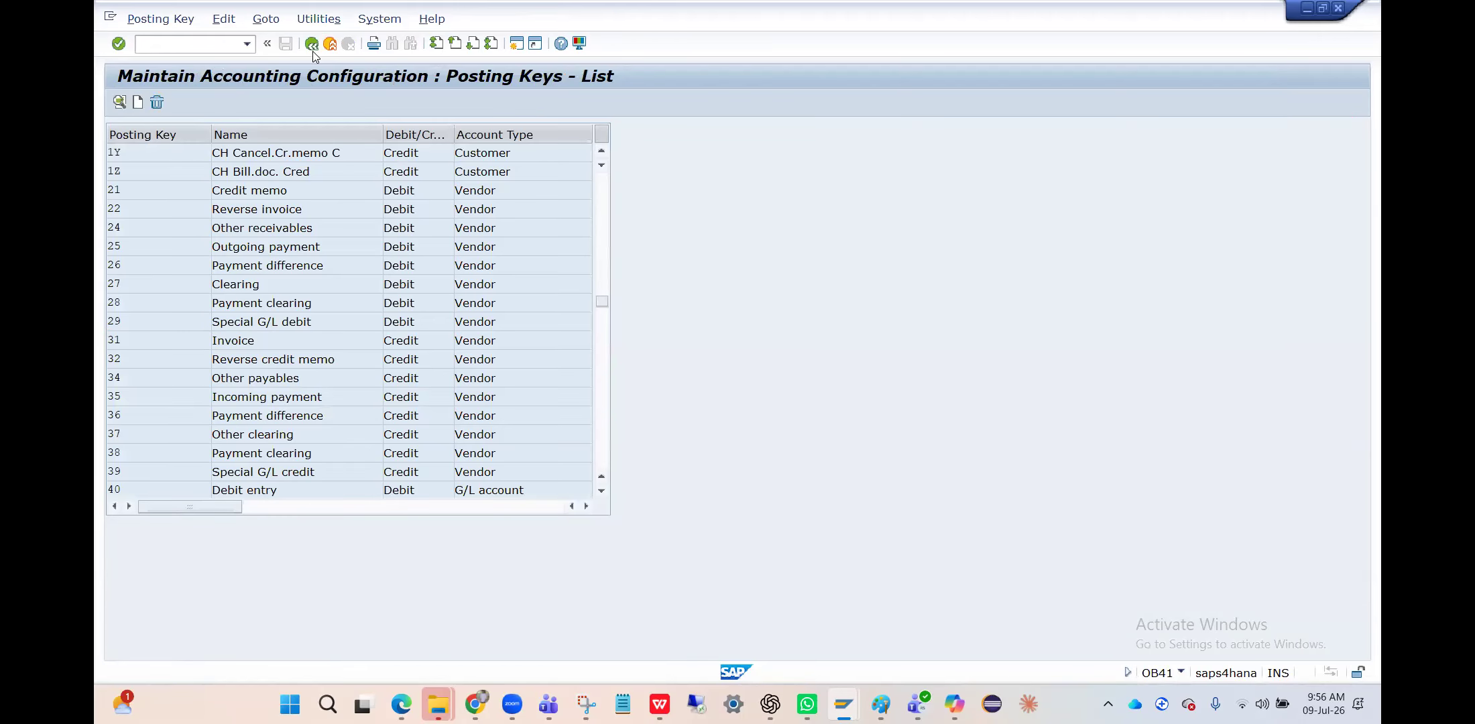
pyautogui.click(312, 51)
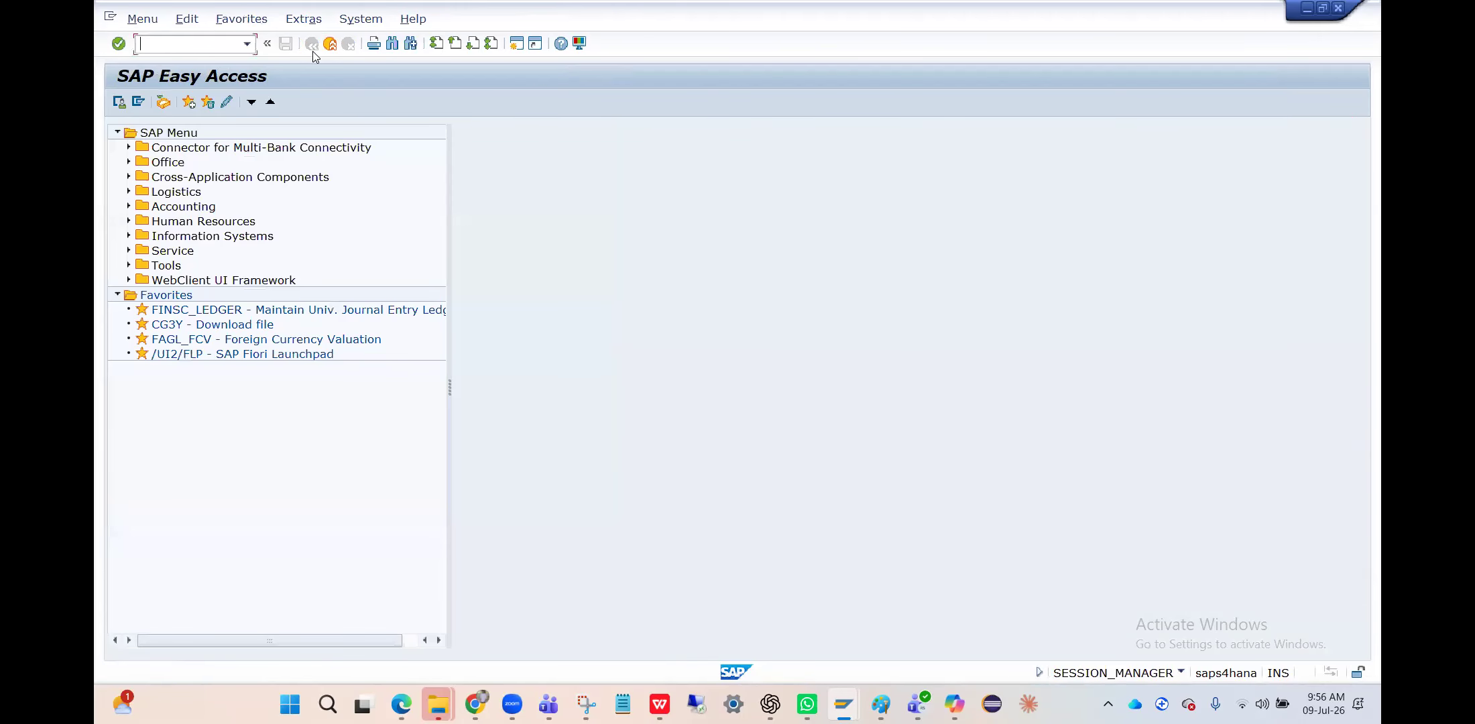
pyautogui.doubleClick(212, 326)
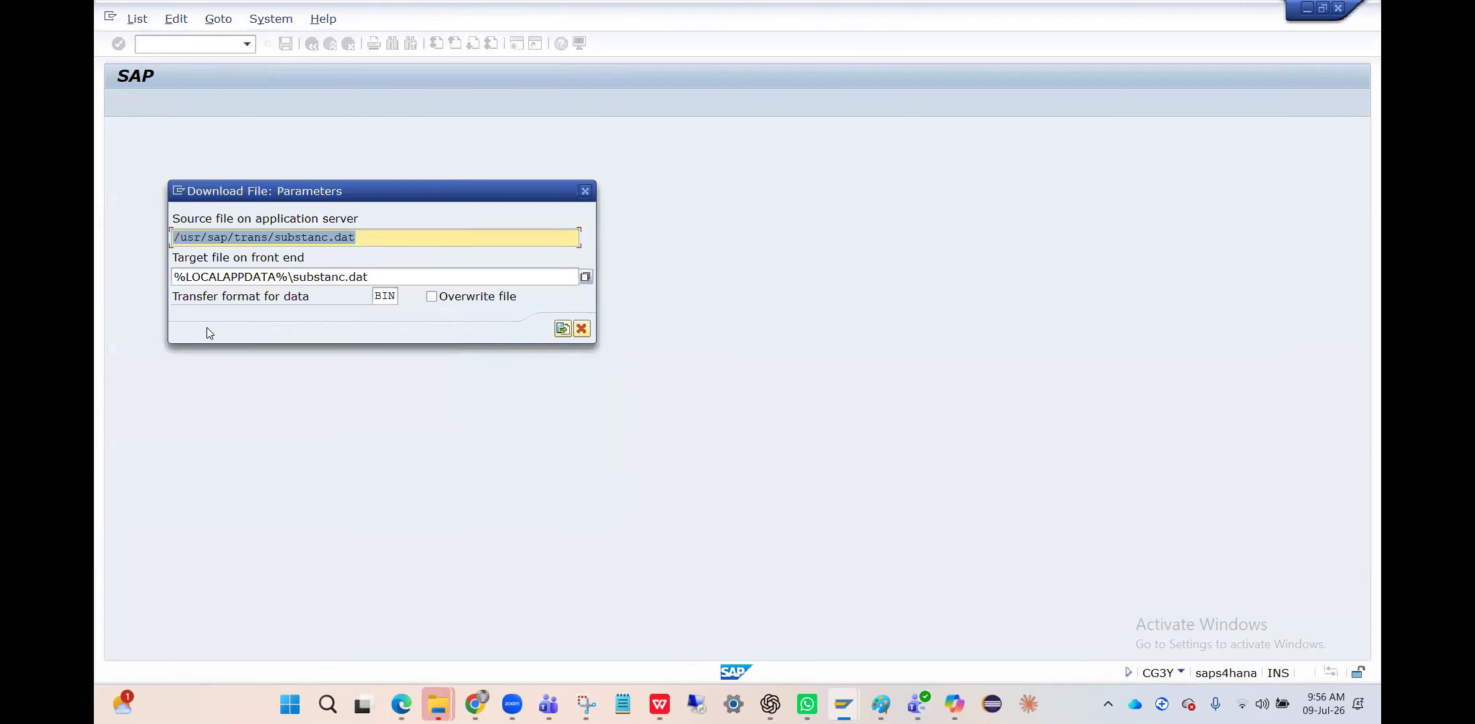
# - Set the source file on the application server to /usr/sap/S4H/D00/work/F_HPIN0005, copying the file name from the AL11 session
pyautogui.hotkey('ctrl', 'v')
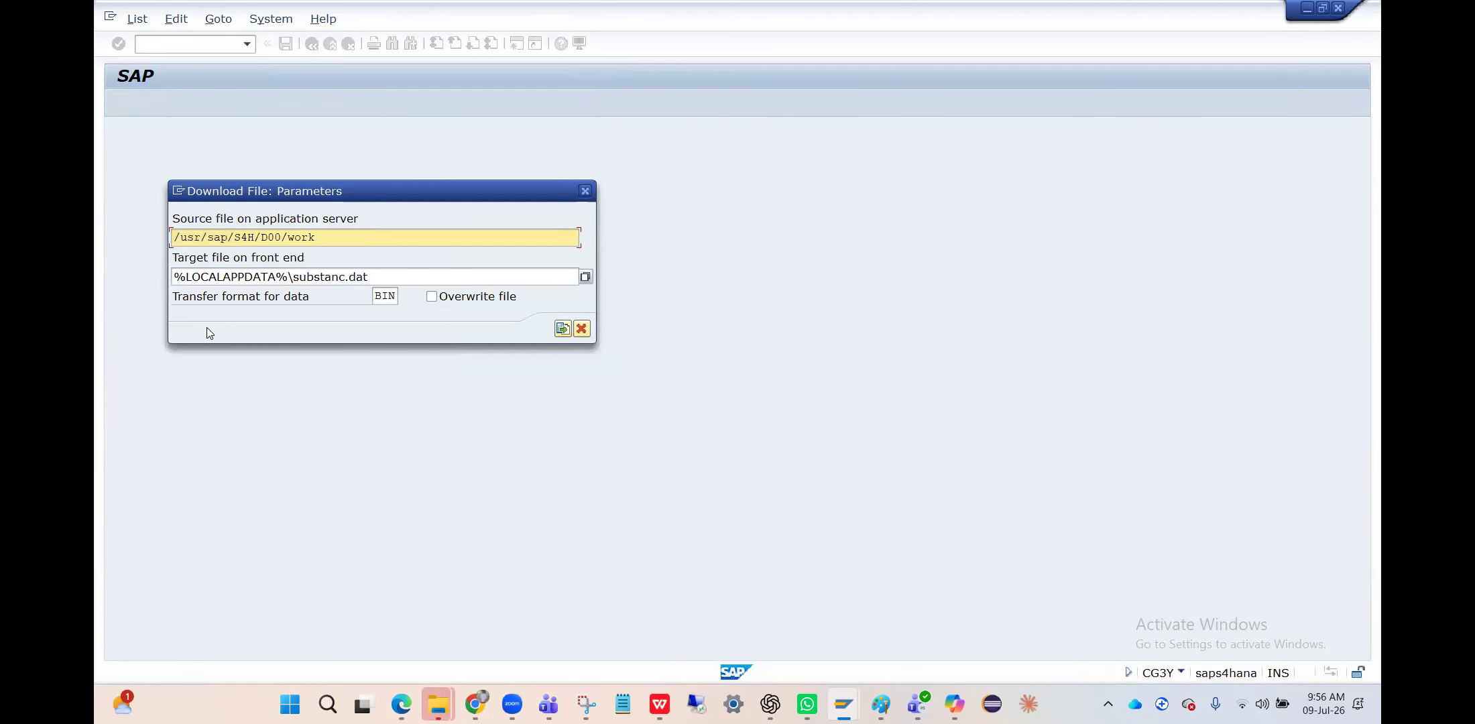
pyautogui.write('/')
pyautogui.hotkey('alt', 'Tab')
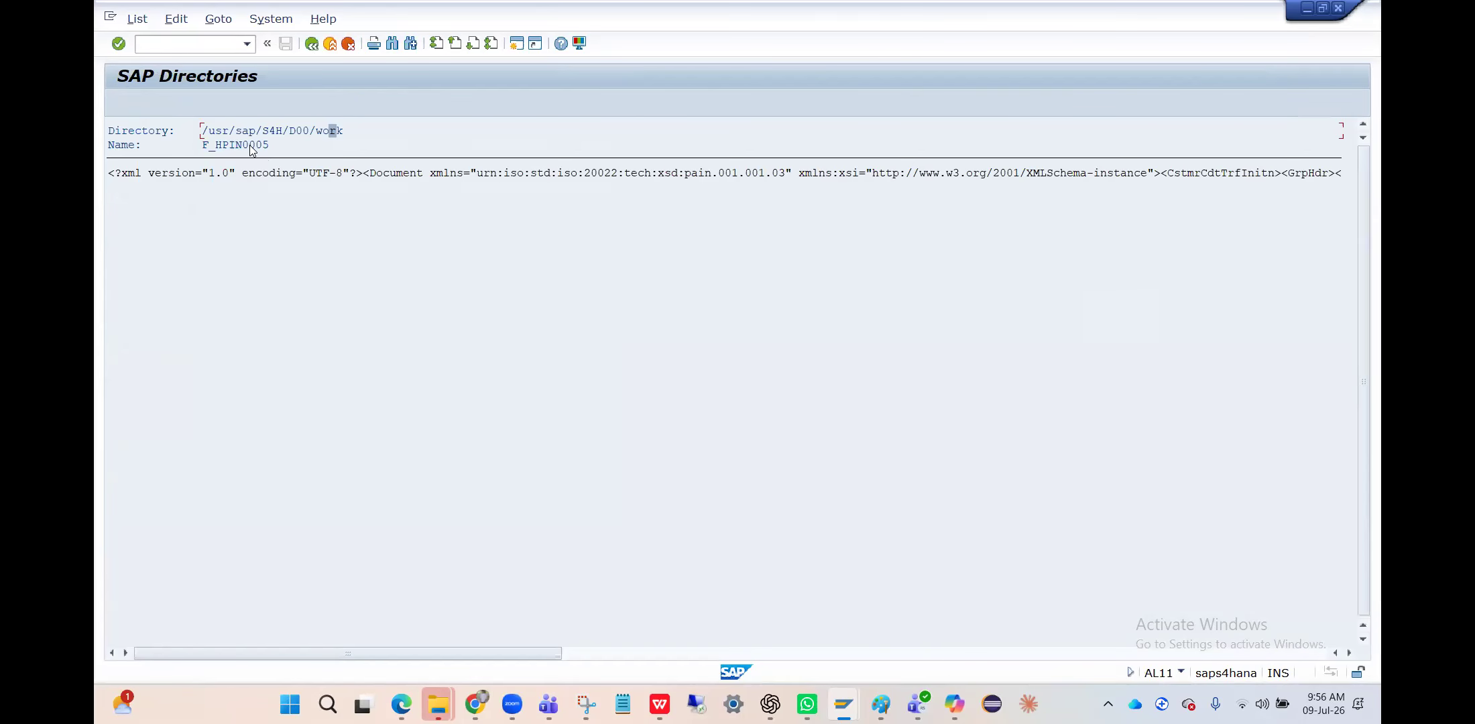
pyautogui.click(250, 145)
pyautogui.moveTo(198, 140); pyautogui.dragTo(279, 145)
pyautogui.hotkey('ctrl', 'c')
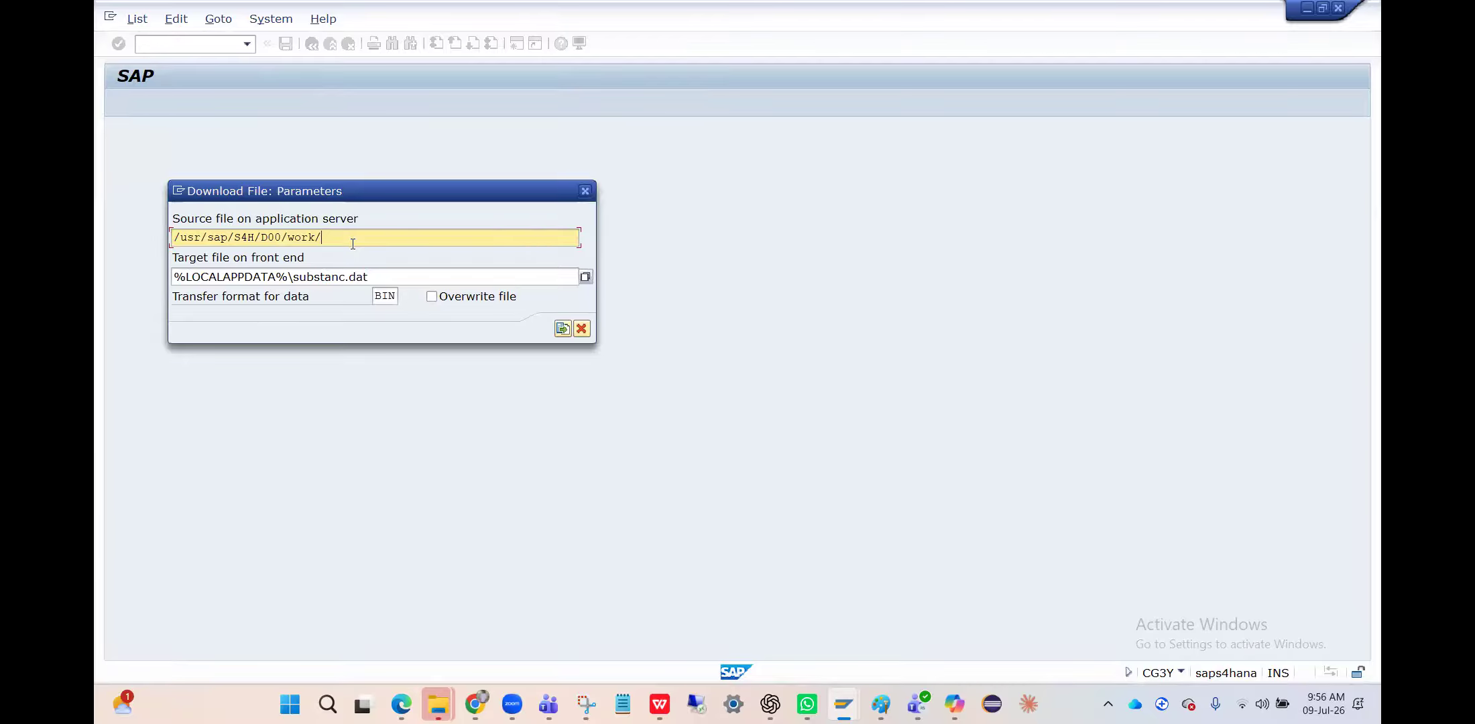
pyautogui.hotkey('ctrl', 'v')
# - Browse for the target file on the front end and choose the Downloads folder
pyautogui.click(453, 283)
pyautogui.click(586, 276)
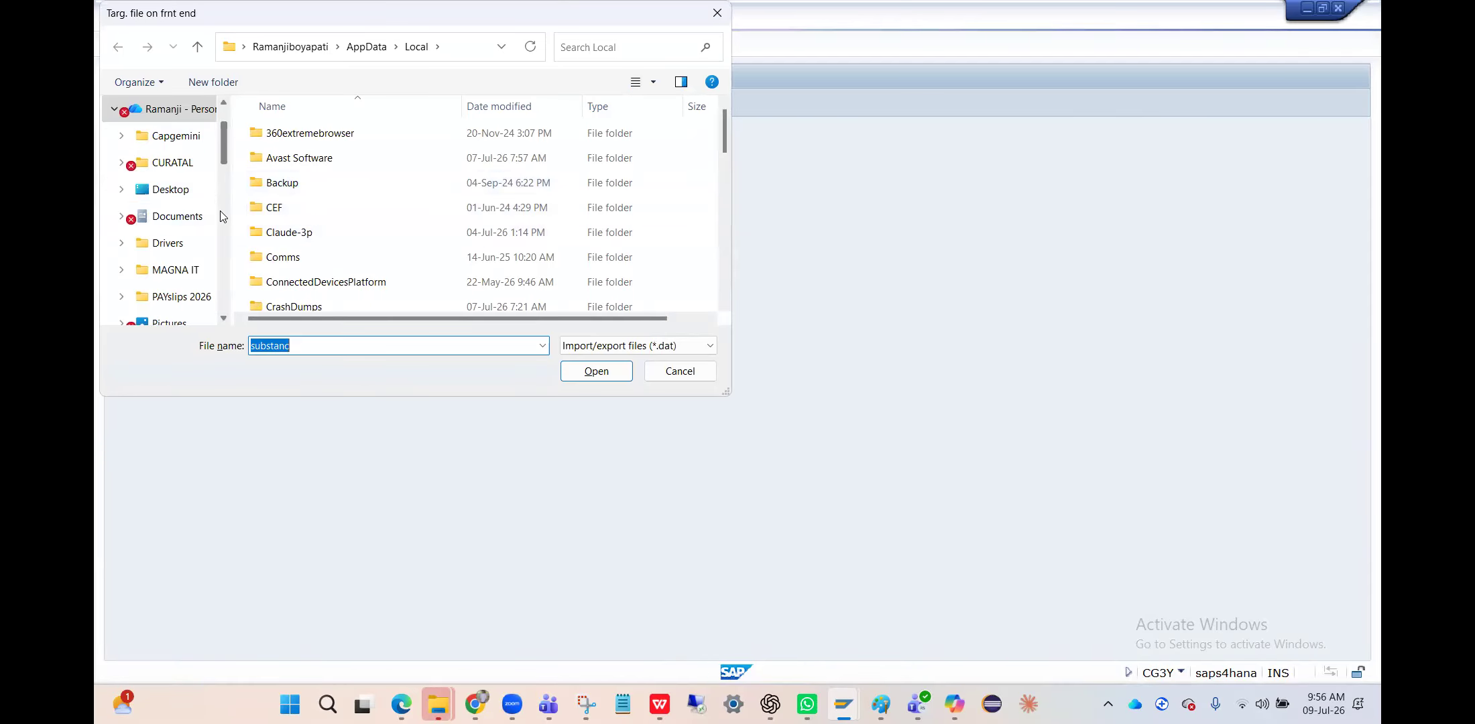
pyautogui.scroll(-2, 220, 216)
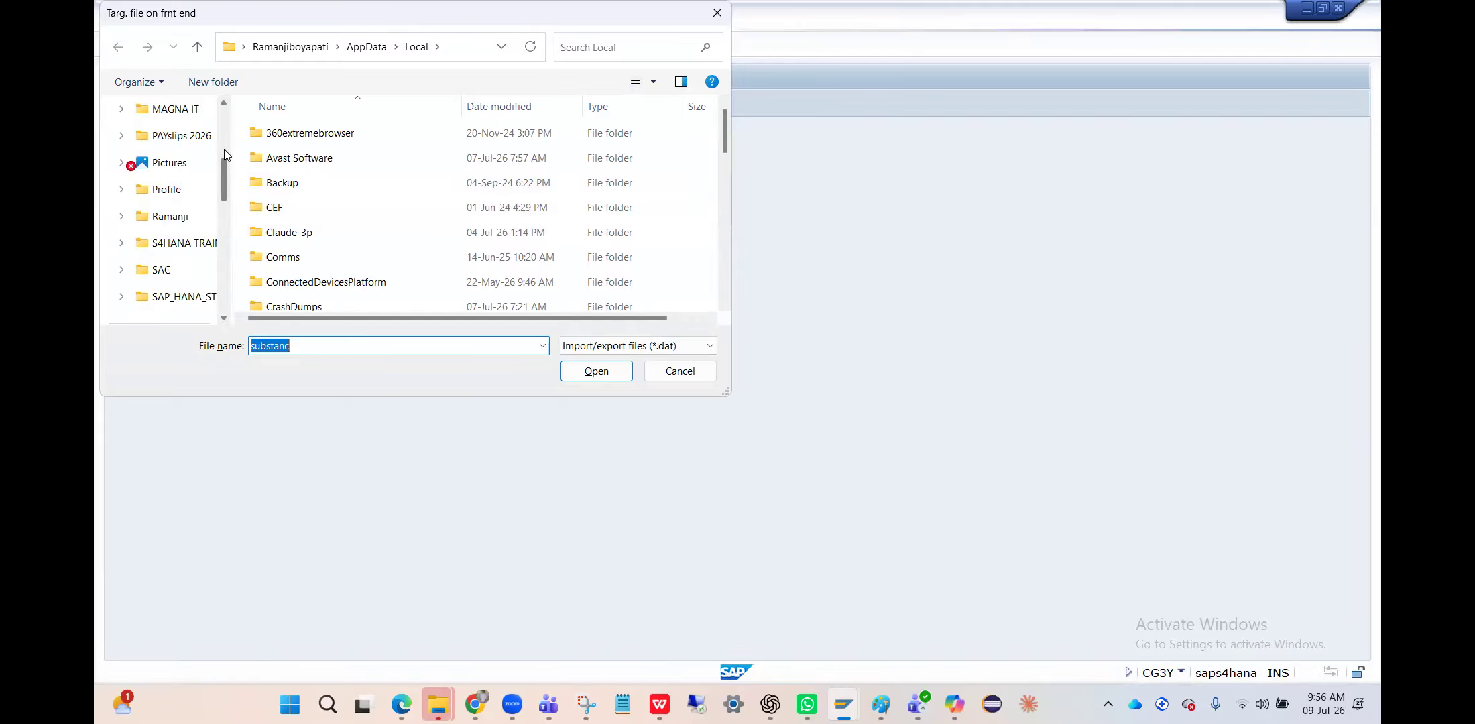
pyautogui.scroll(2, 225, 152)
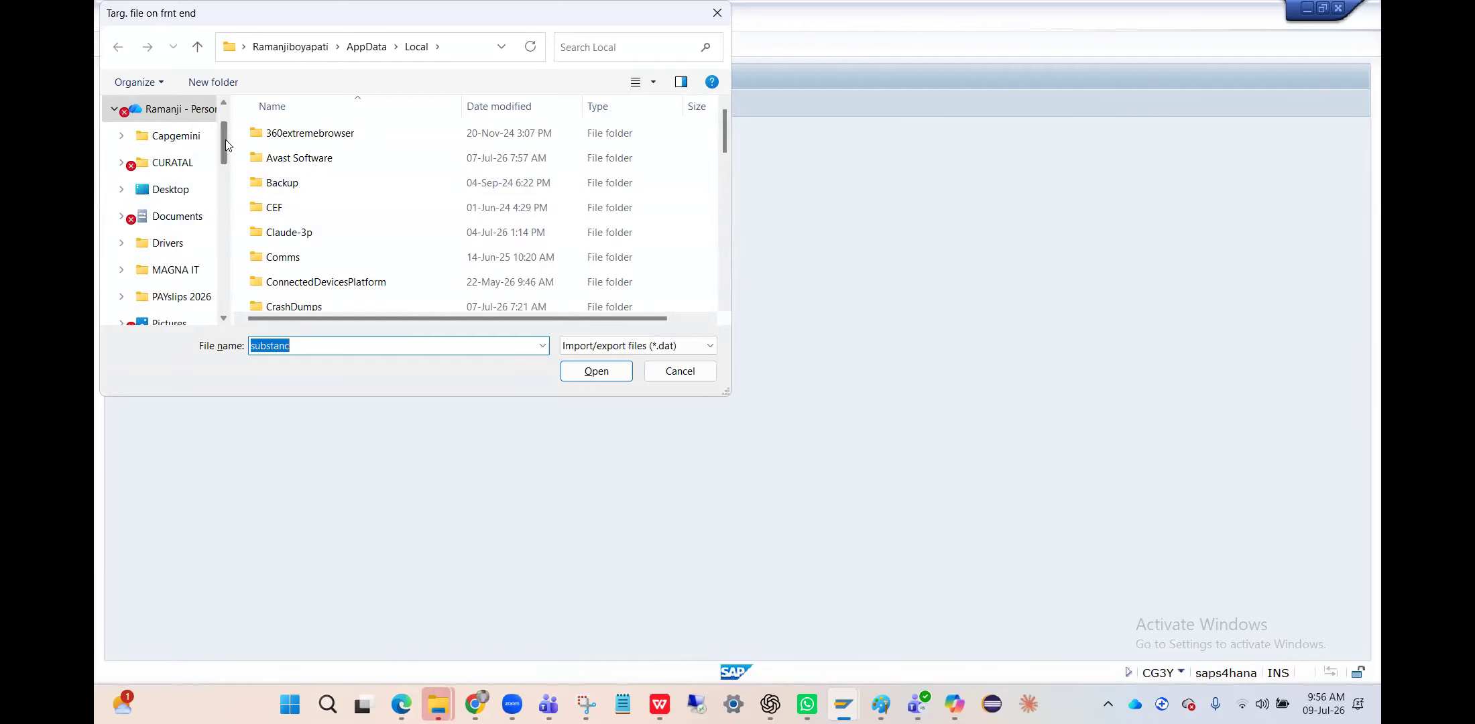
pyautogui.scroll(-2, 224, 211)
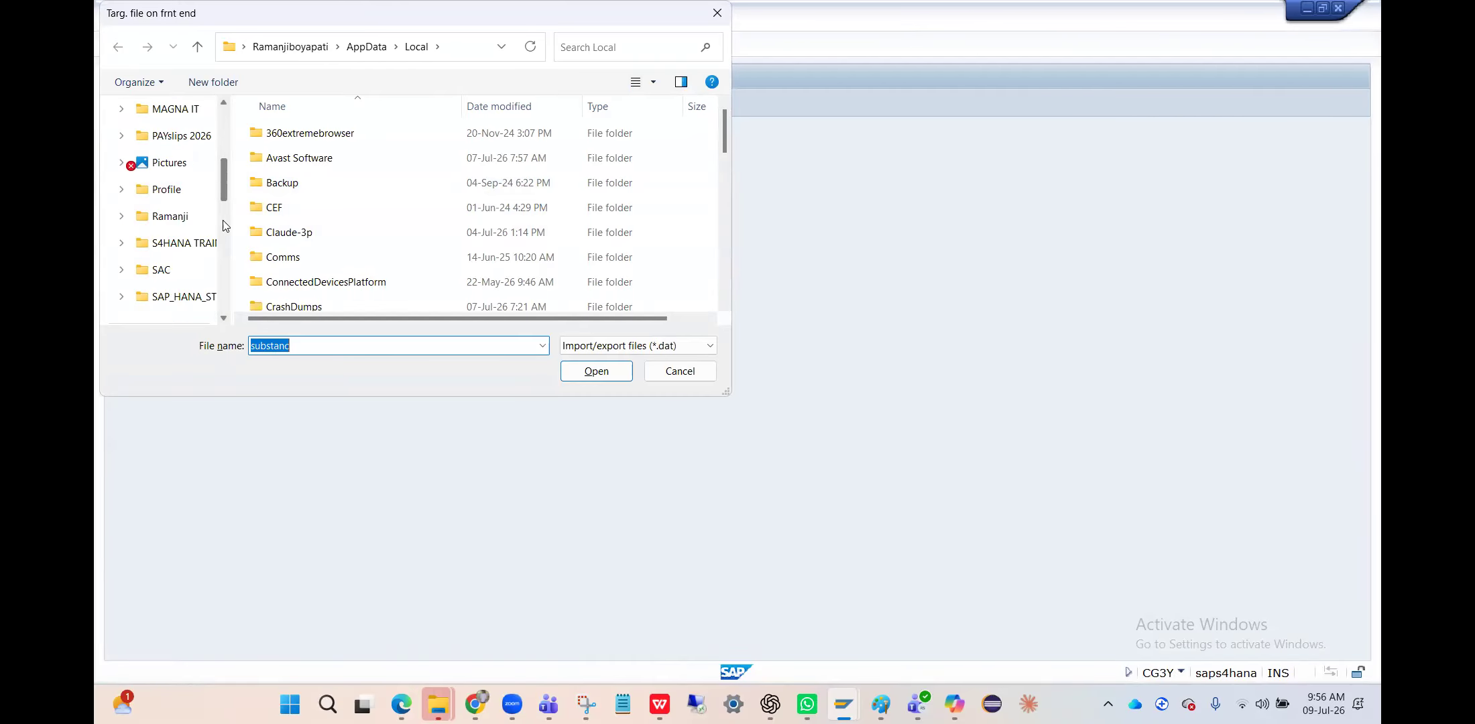
pyautogui.scroll(-2, 224, 226)
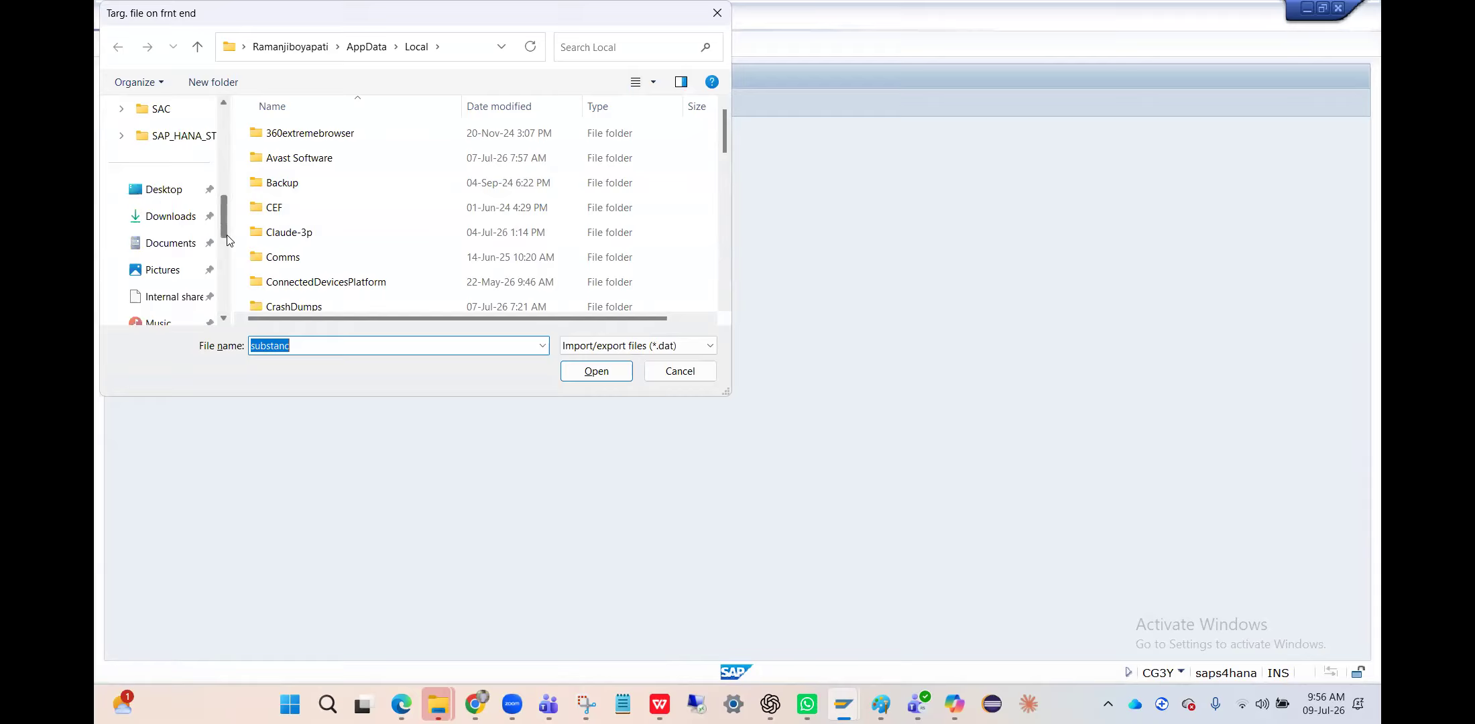
pyautogui.click(180, 227)
# - Name the target file F_HPIN0005,xml with the file type All files and accept it as the download target
pyautogui.press('BackSpace')
pyautogui.hotkey('ctrl', 'v')
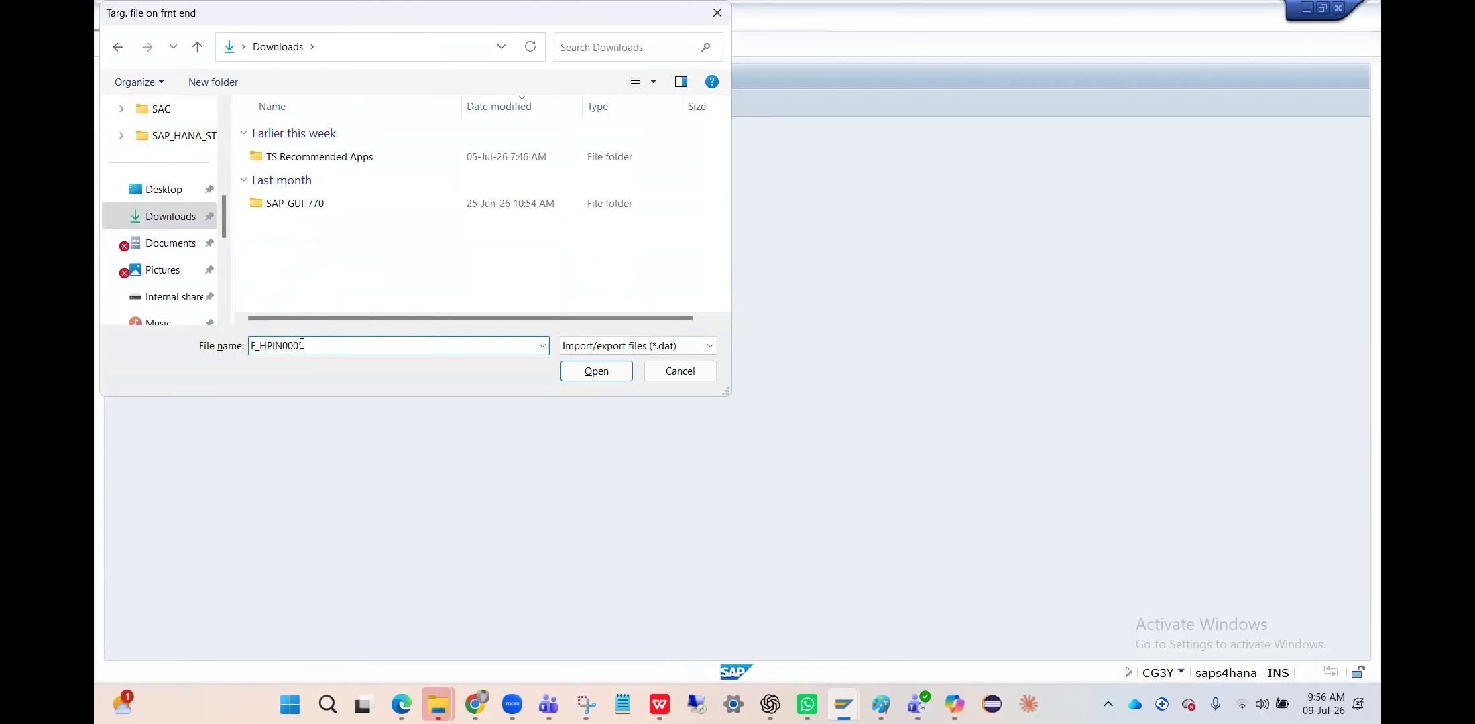
pyautogui.press('BackSpace')
pyautogui.write('5,xml')
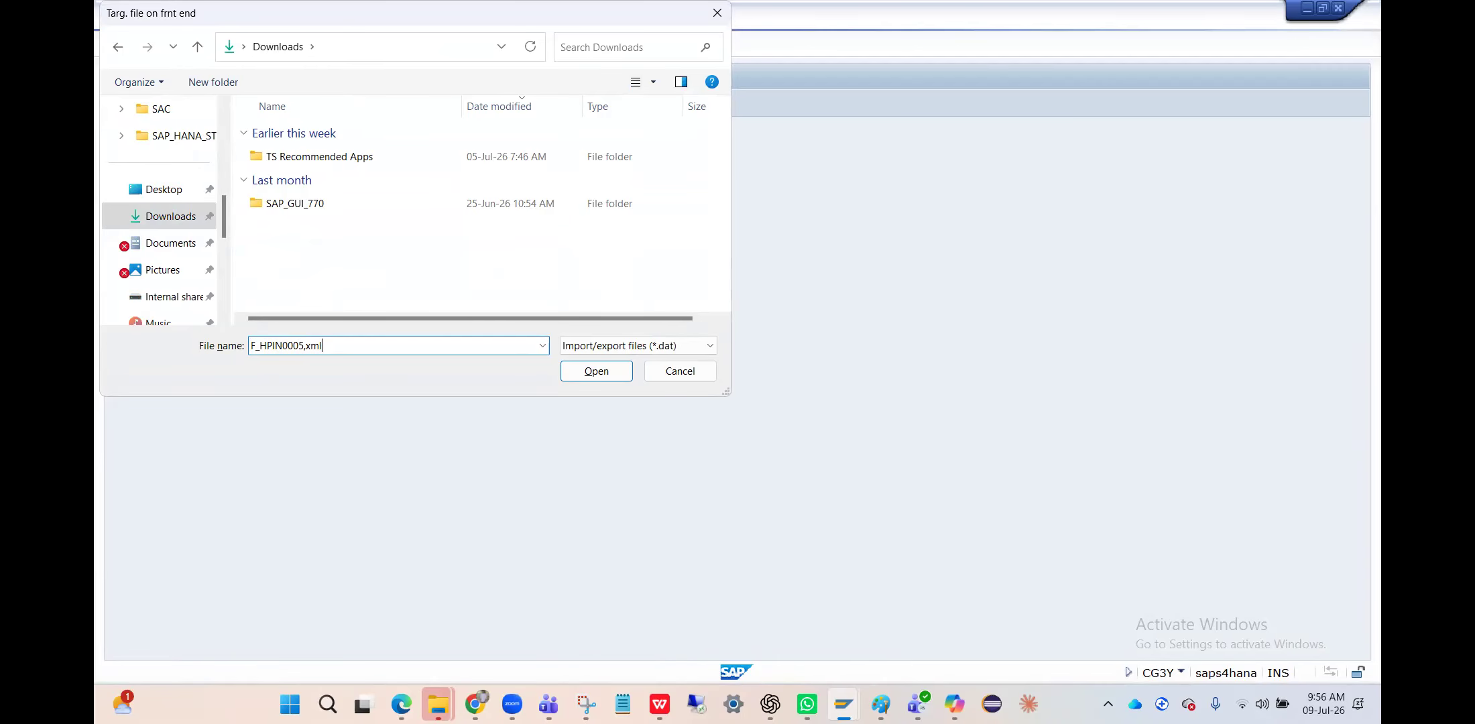
pyautogui.click(640, 347)
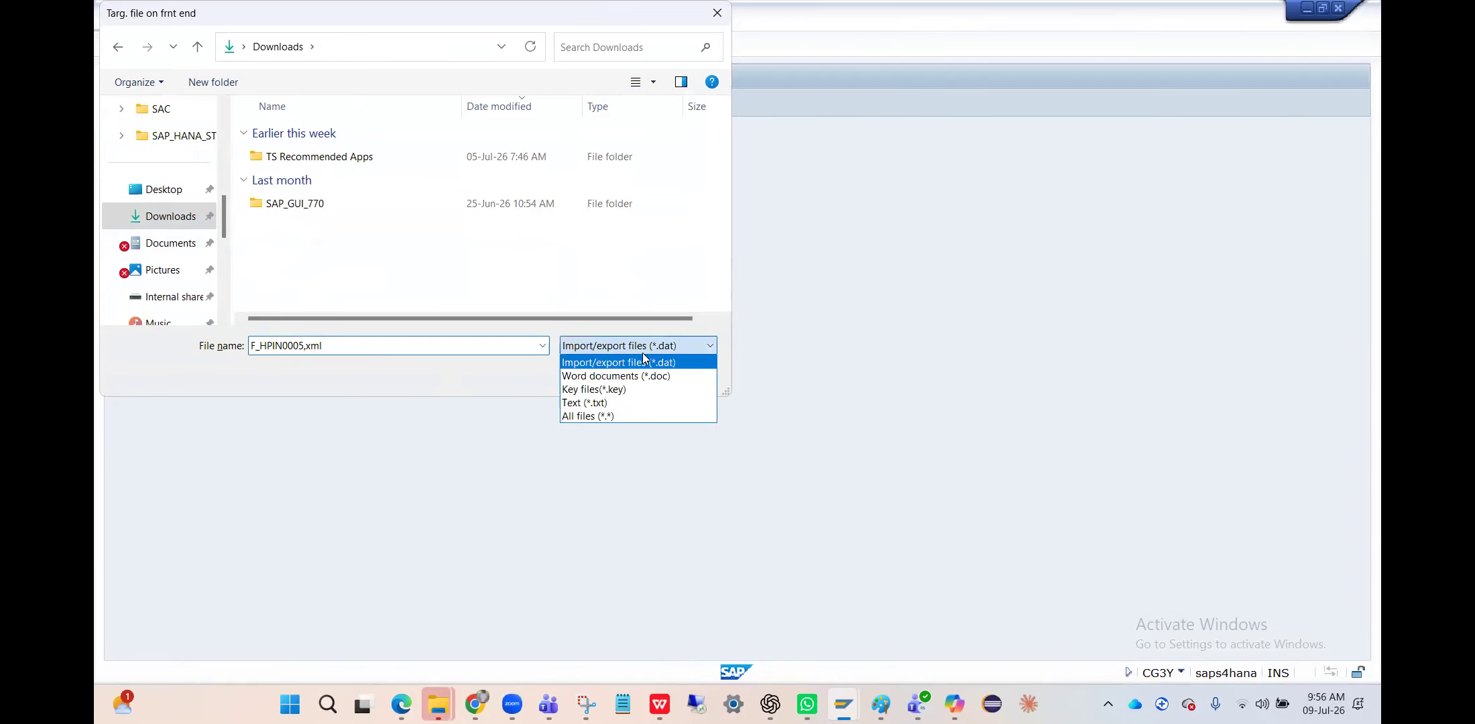
pyautogui.click(596, 415)
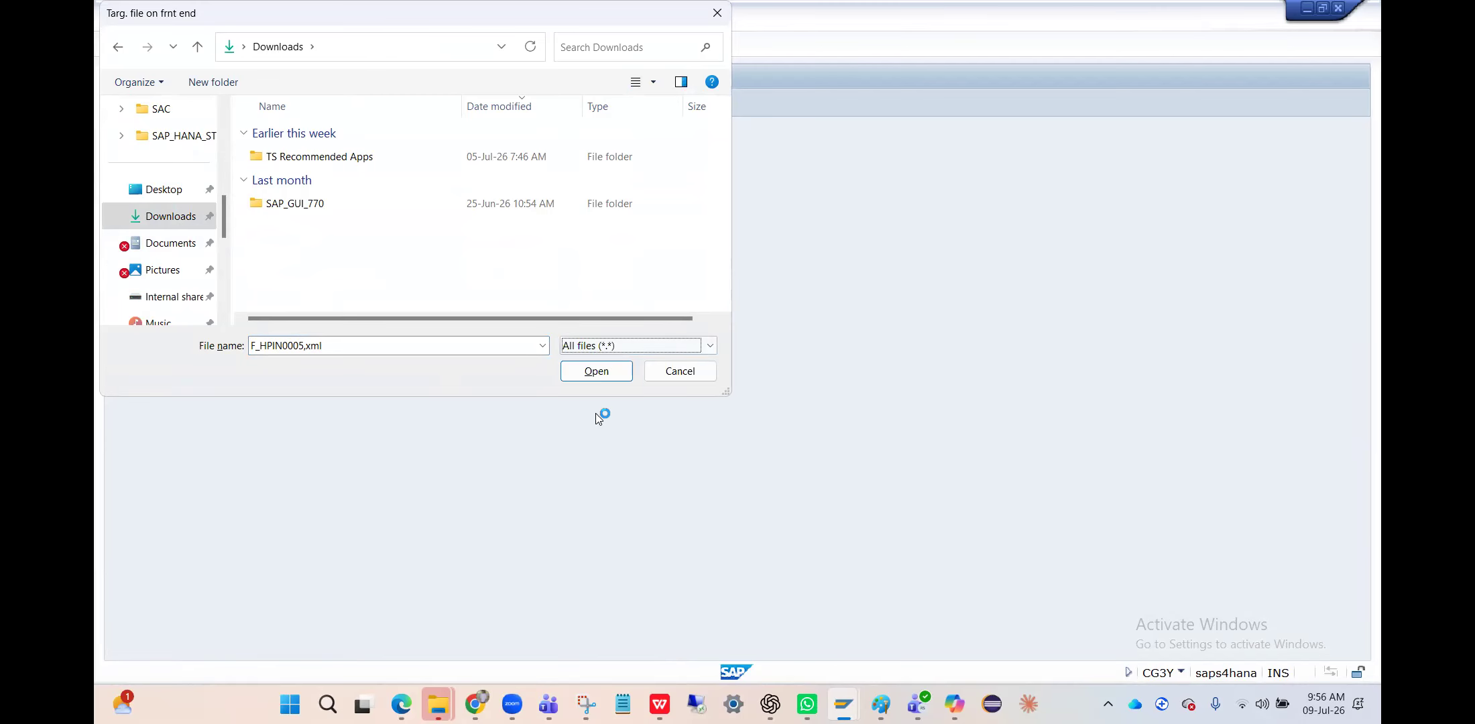
pyautogui.click(594, 373)
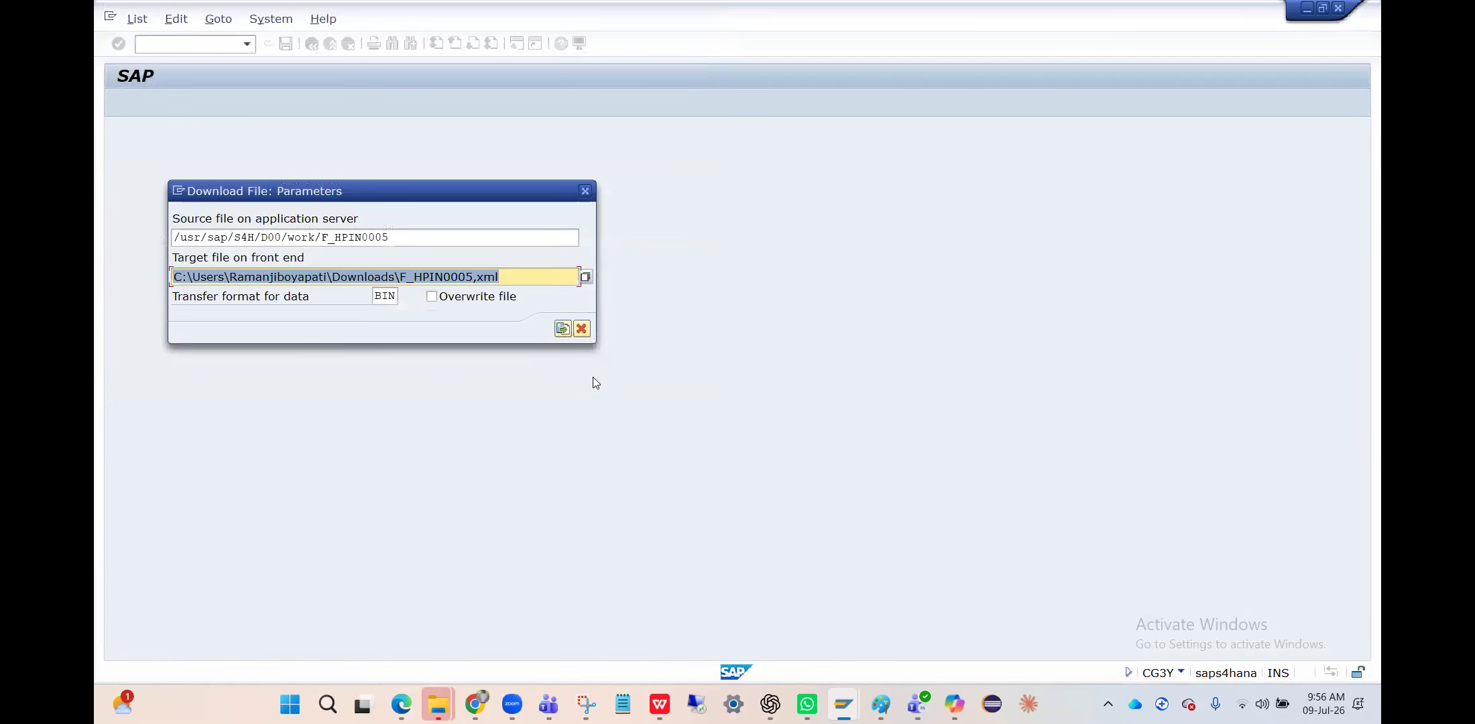
# - Download the payment file from the application server to the front end
pyautogui.click(565, 334)
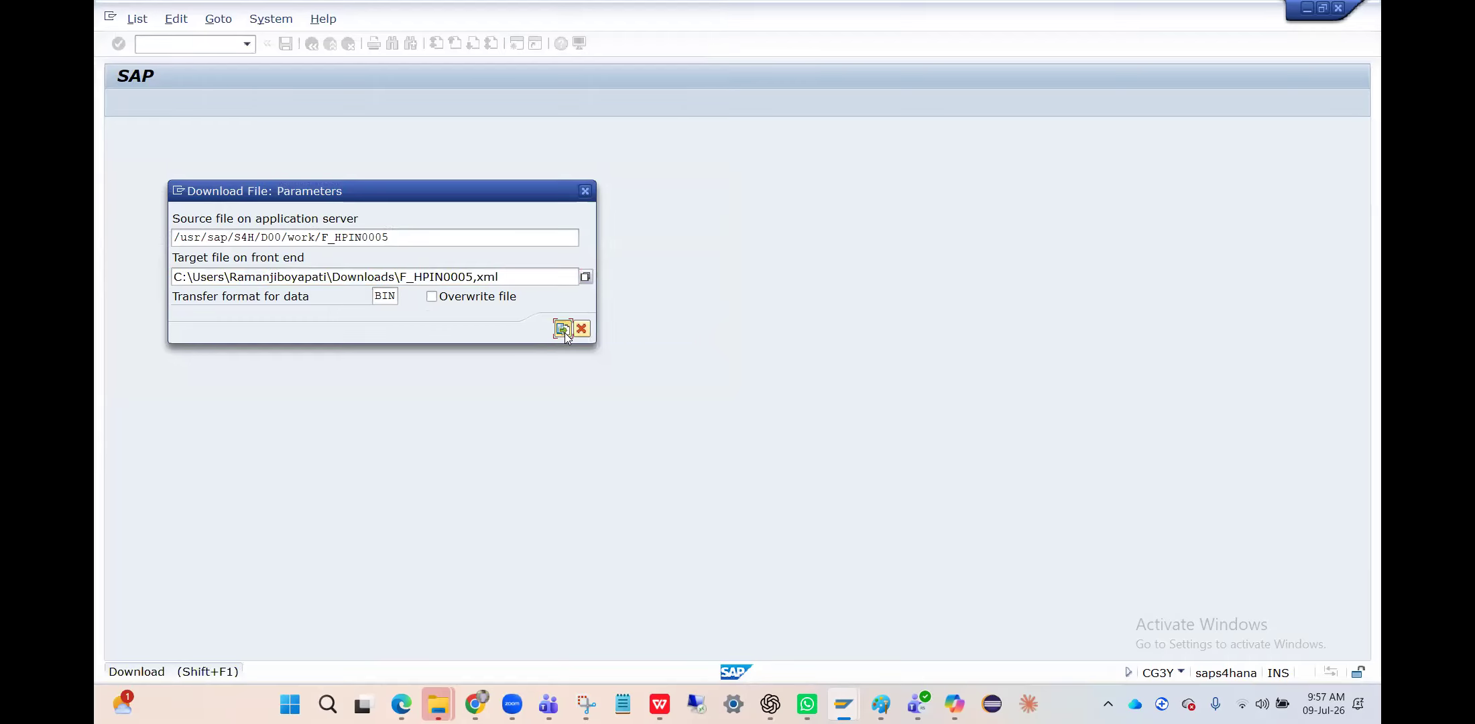
pyautogui.click(164, 331)
pyautogui.click(192, 369)
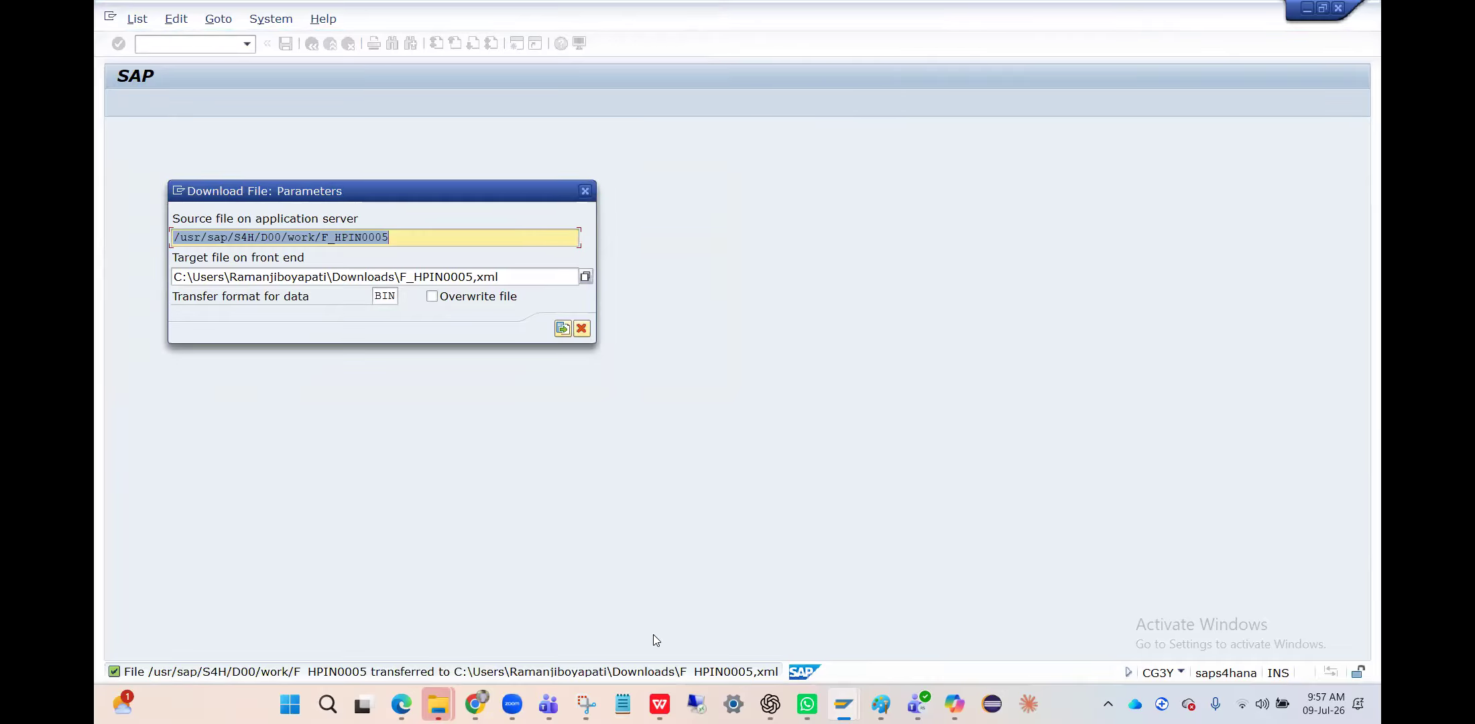
# - Switch to the File Explorer window with the Linkdin FICO documents and show the Downloads folder
pyautogui.hotkey('alt', 'Tab')
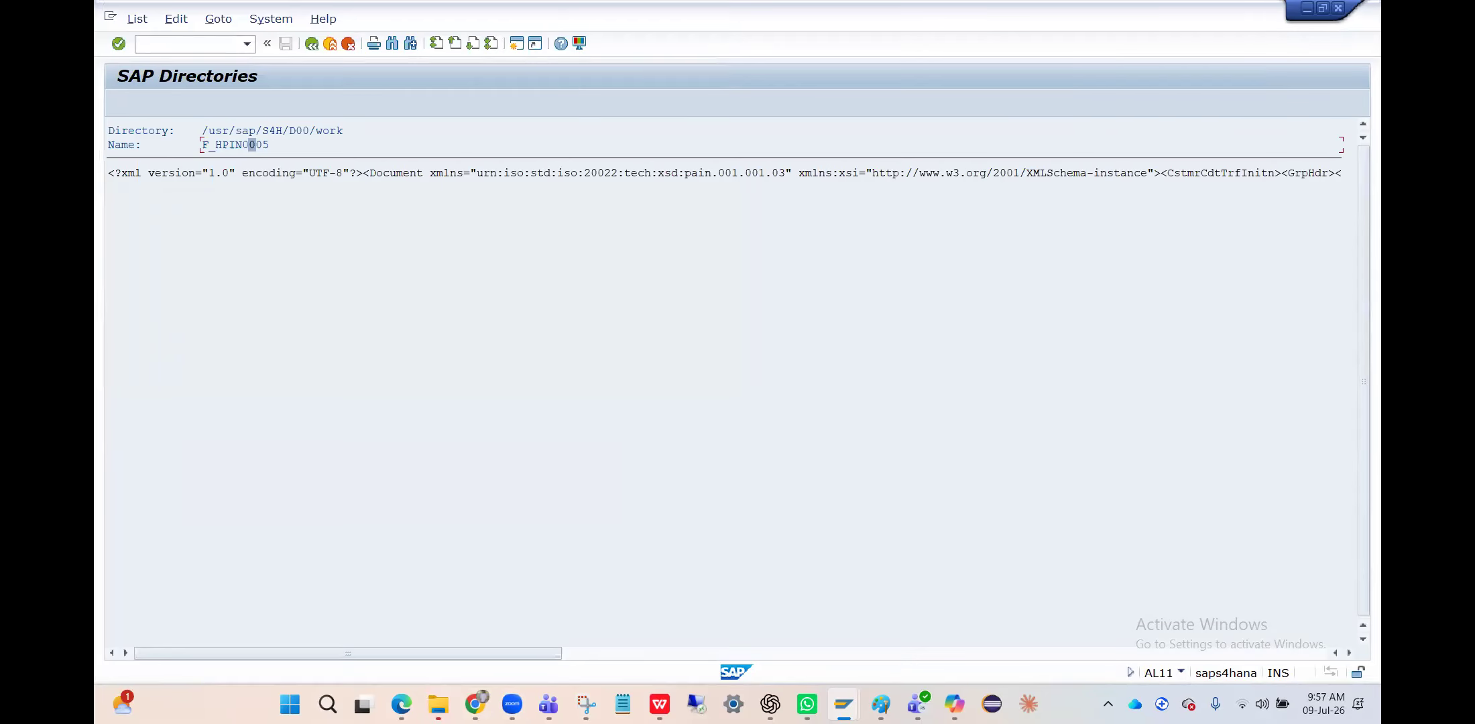
pyautogui.moveTo(438, 704)
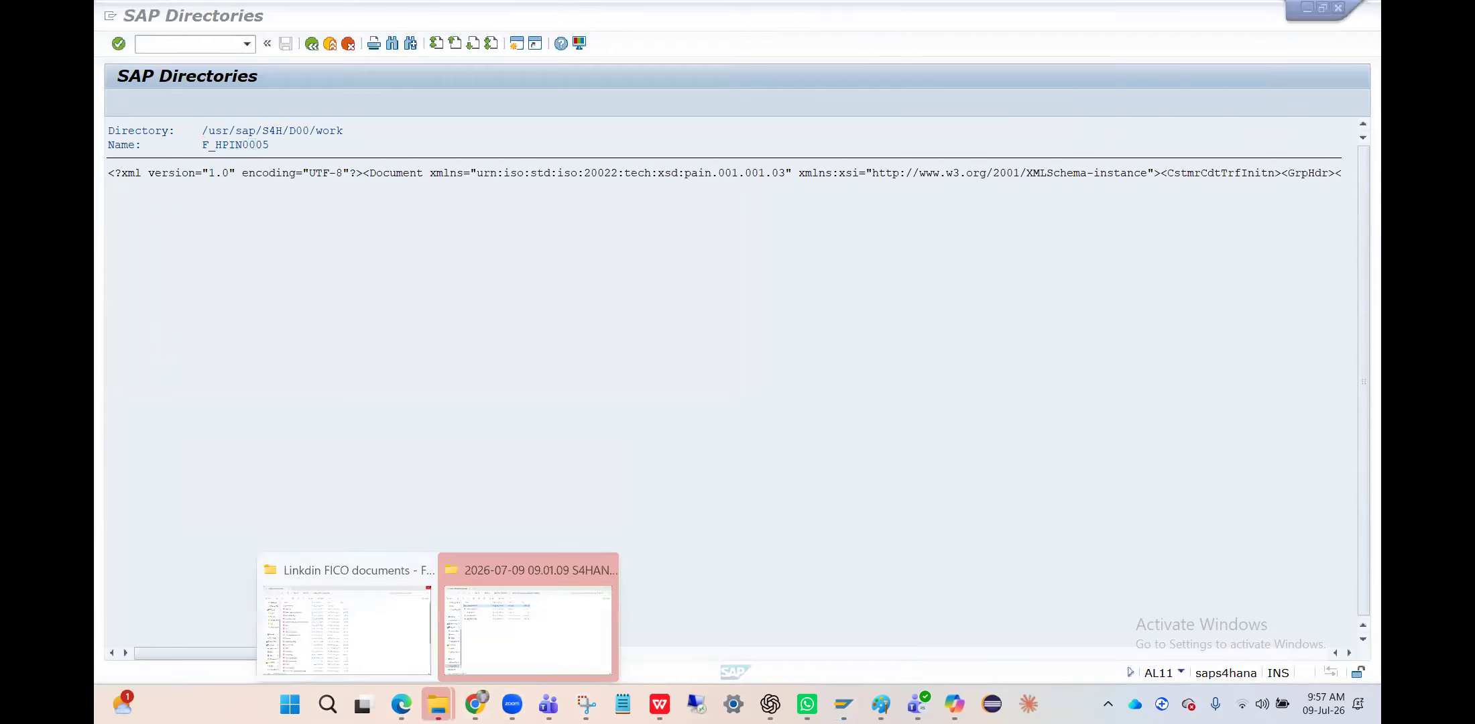
pyautogui.click(369, 609)
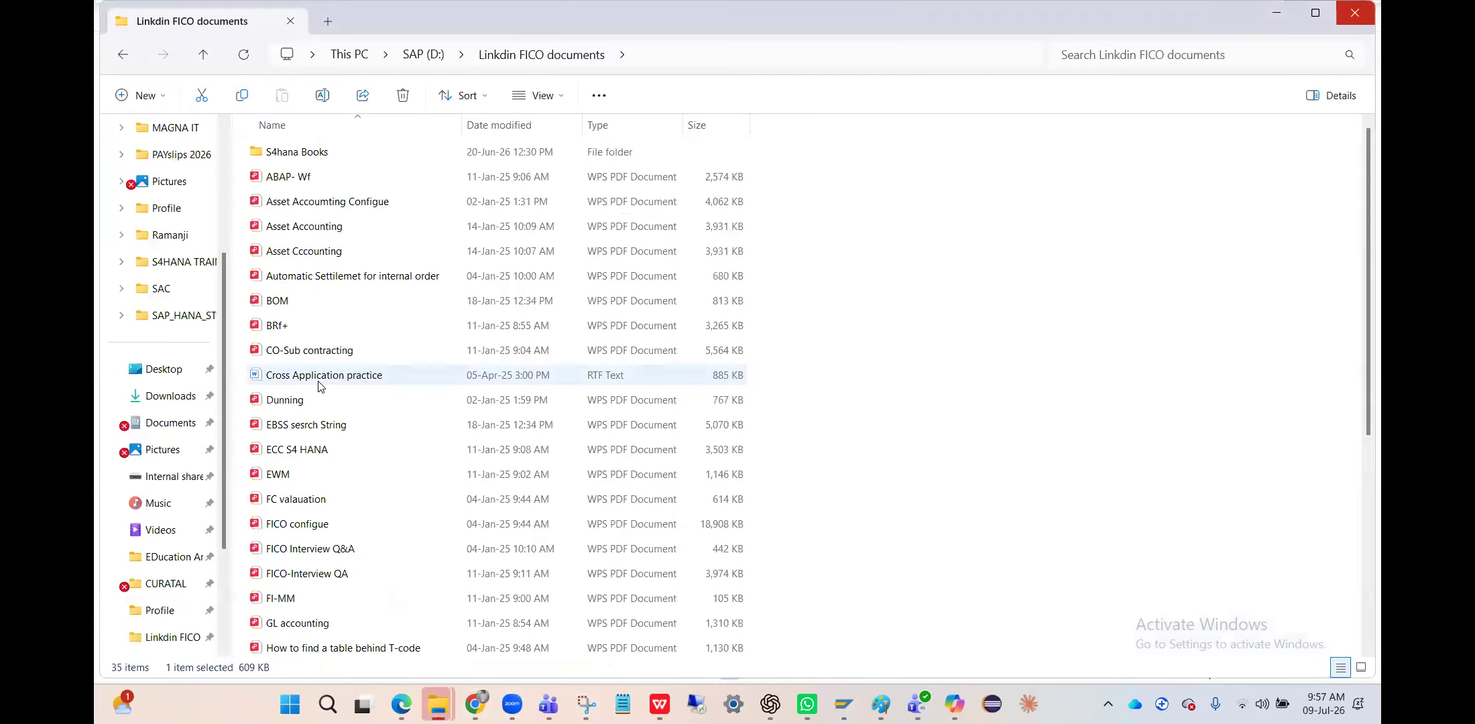
pyautogui.click(178, 397)
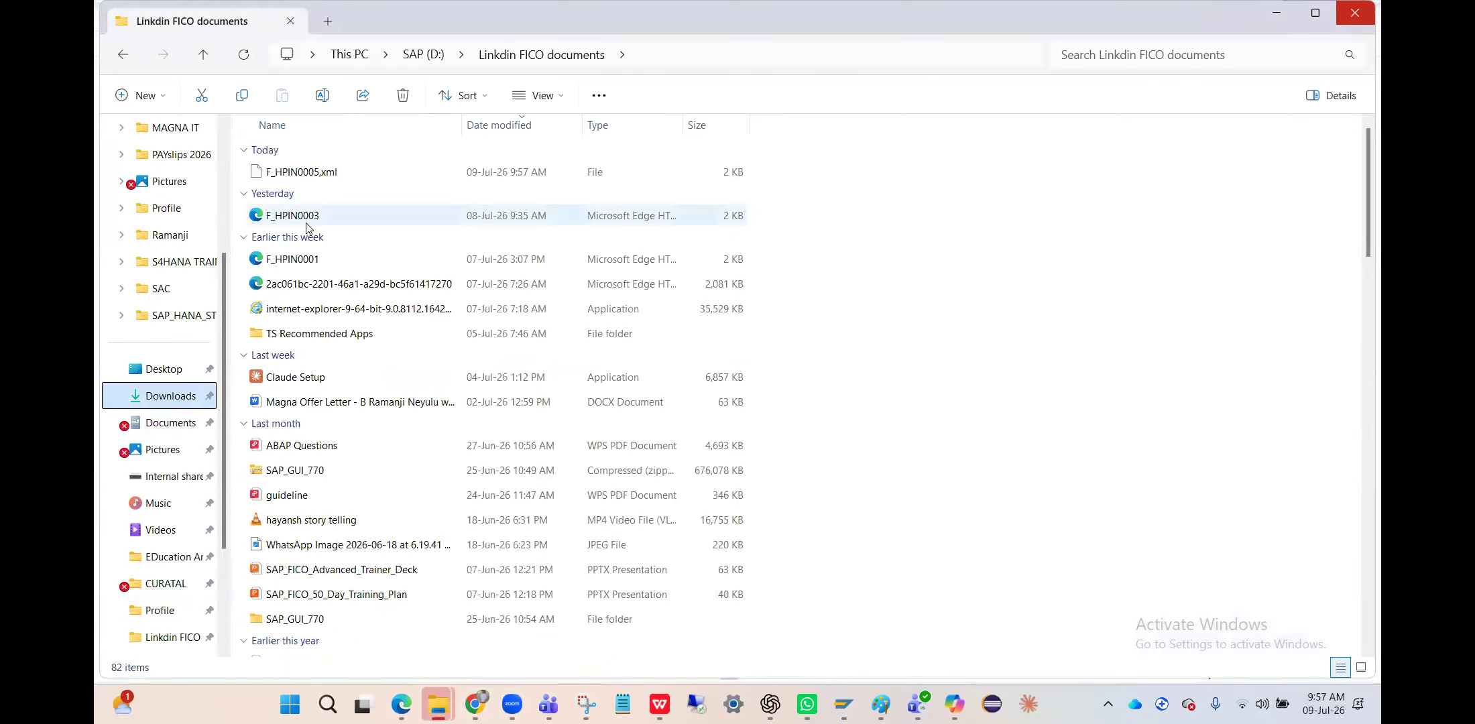
# - Rename the downloaded file to F_HPIN0005.xml, replacing the comma with a period
pyautogui.click(309, 177)
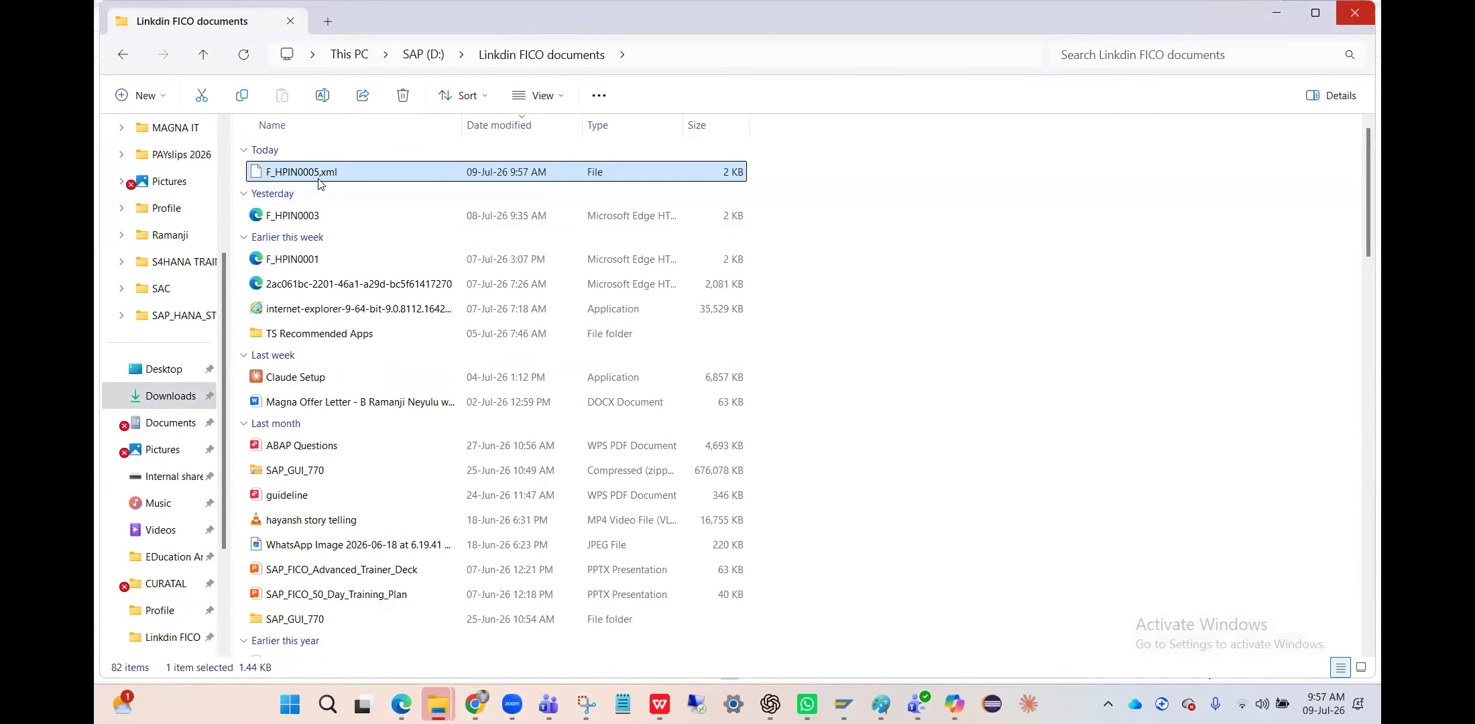
pyautogui.click(319, 175)
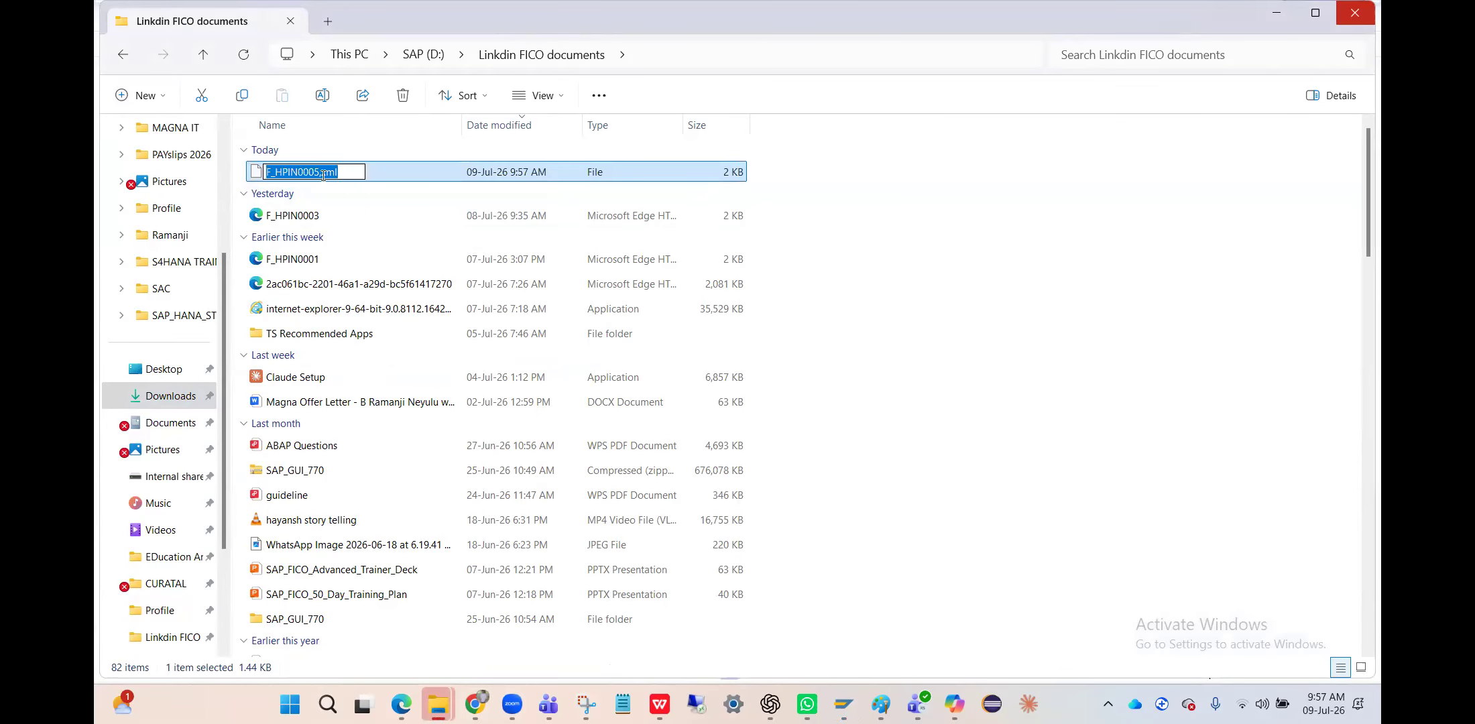
pyautogui.click(322, 174)
pyautogui.press('Delete')
pyautogui.write('.')
pyautogui.press('Return')
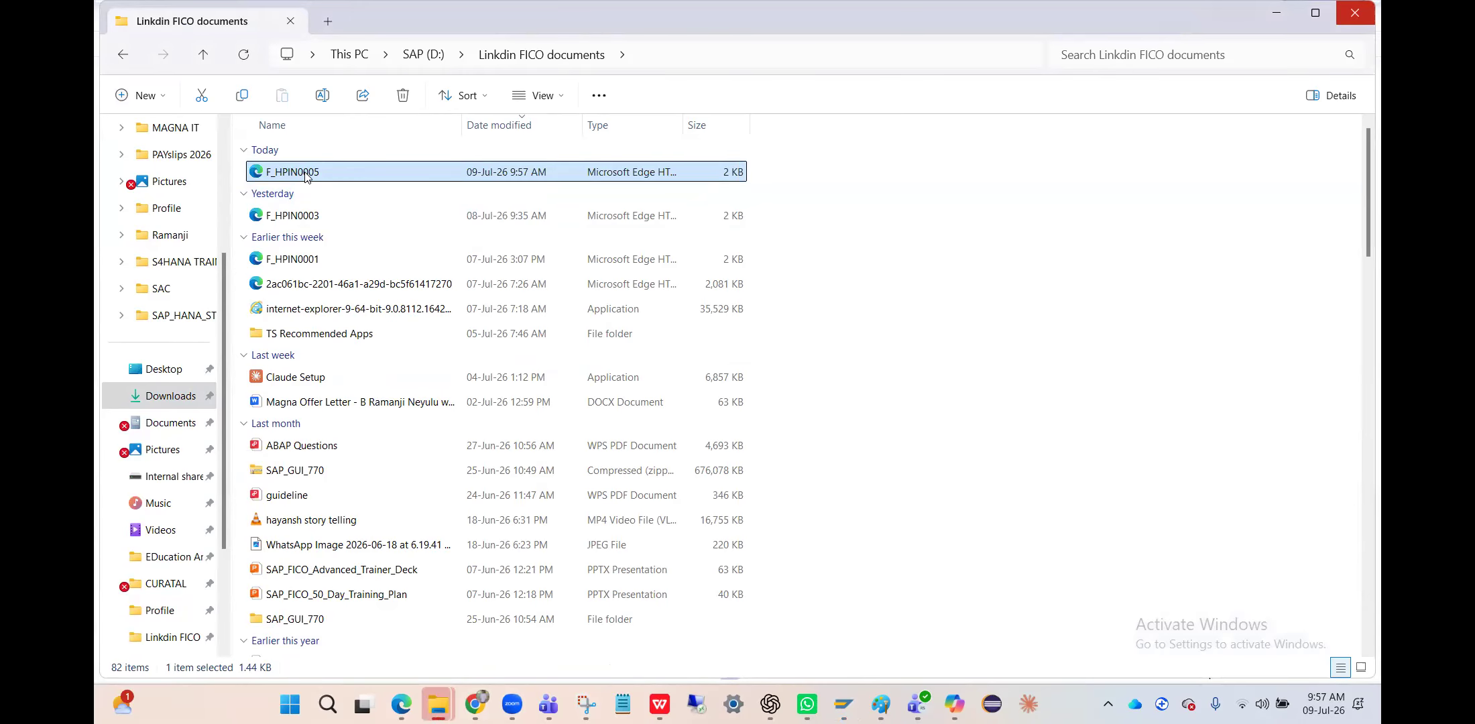
# - Open F_HPIN0005.xml in the browser and review the payment details down to the end of the document
pyautogui.doubleClick(305, 173)
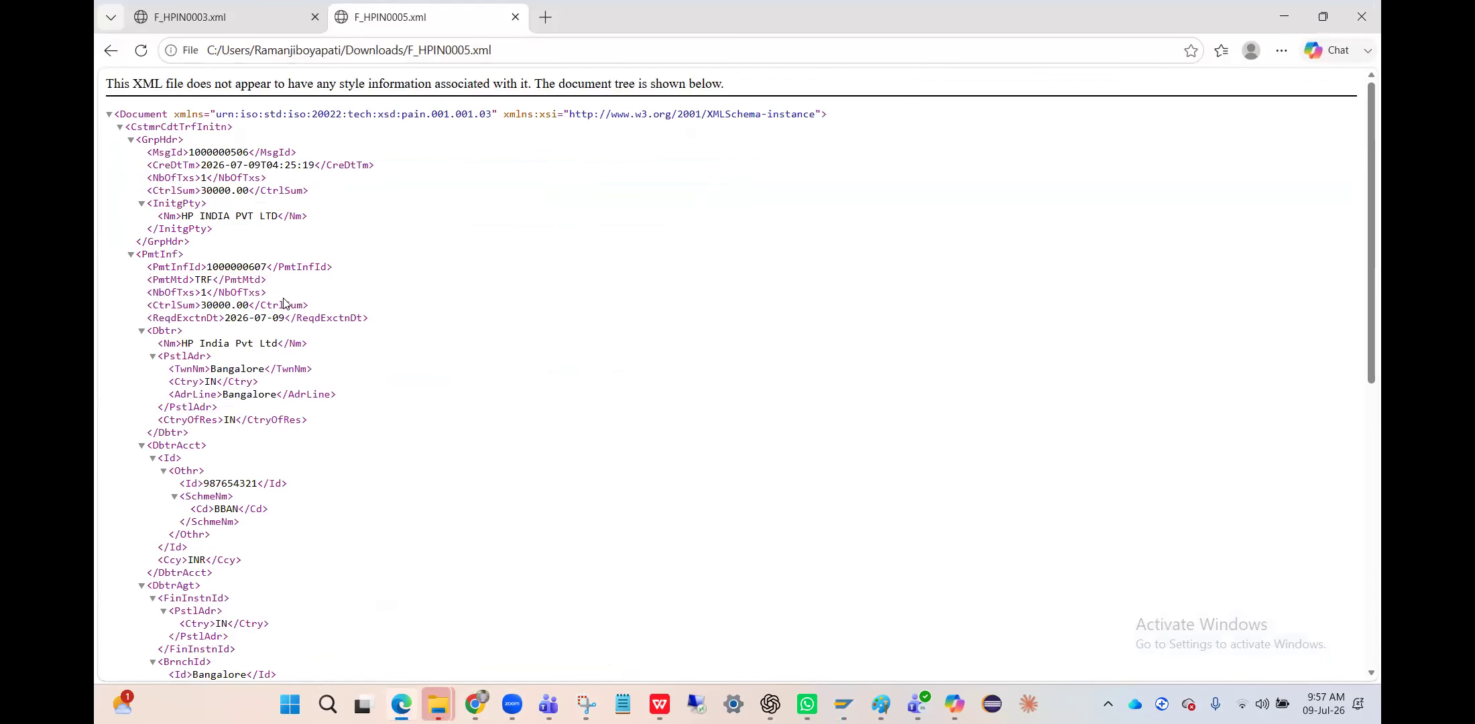
pyautogui.scroll(-6, 284, 304)
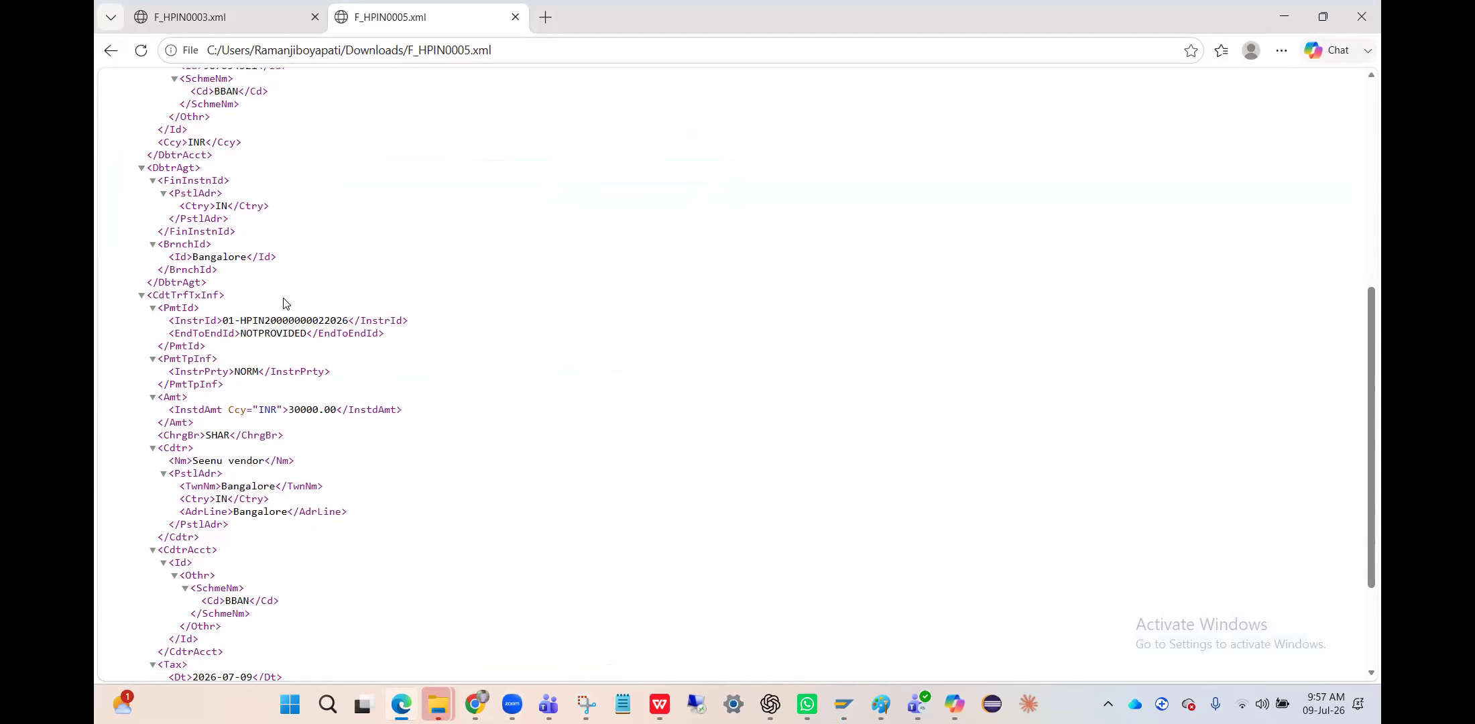
pyautogui.scroll(-2, 284, 304)
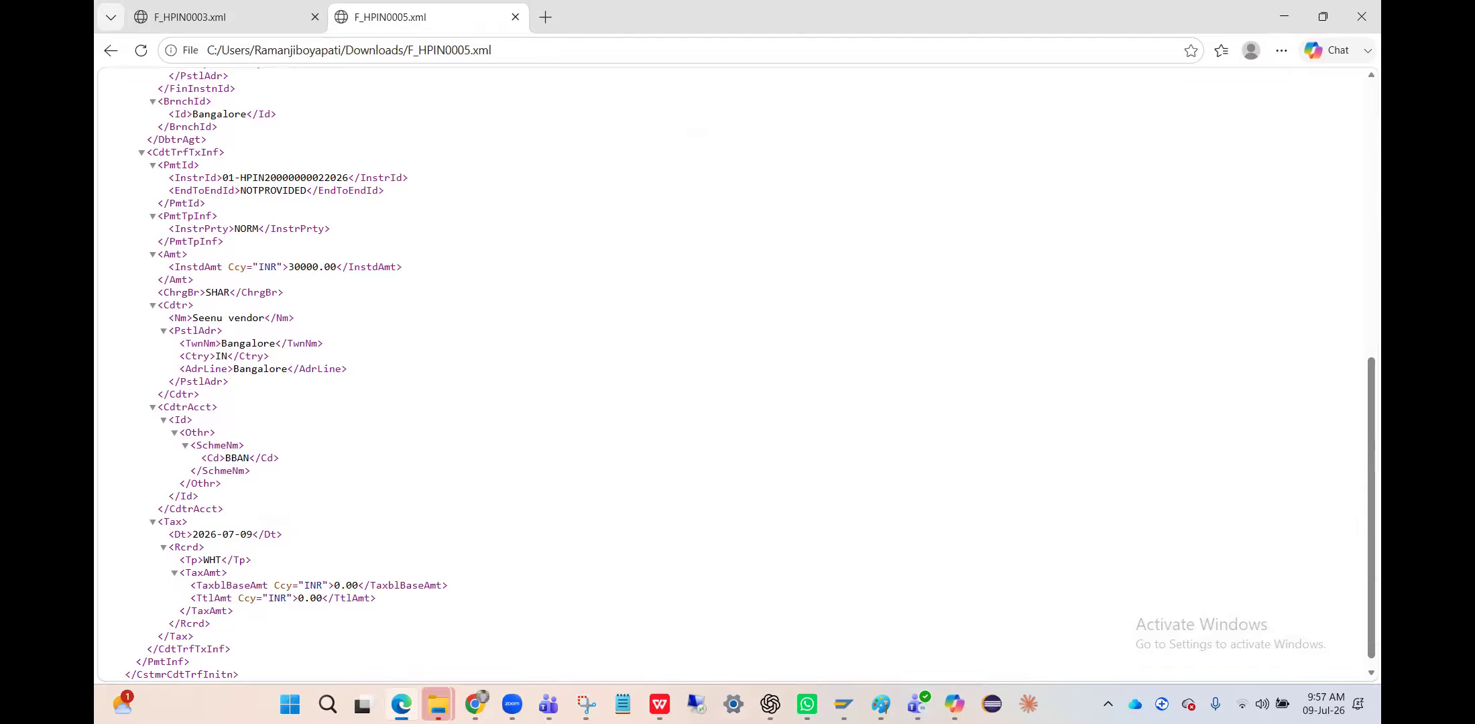
# - Capture the creditor and tax section of the payment XML as a Snipping Tool screenshot and highlight the creditor name in yellow
pyautogui.click(586, 704)
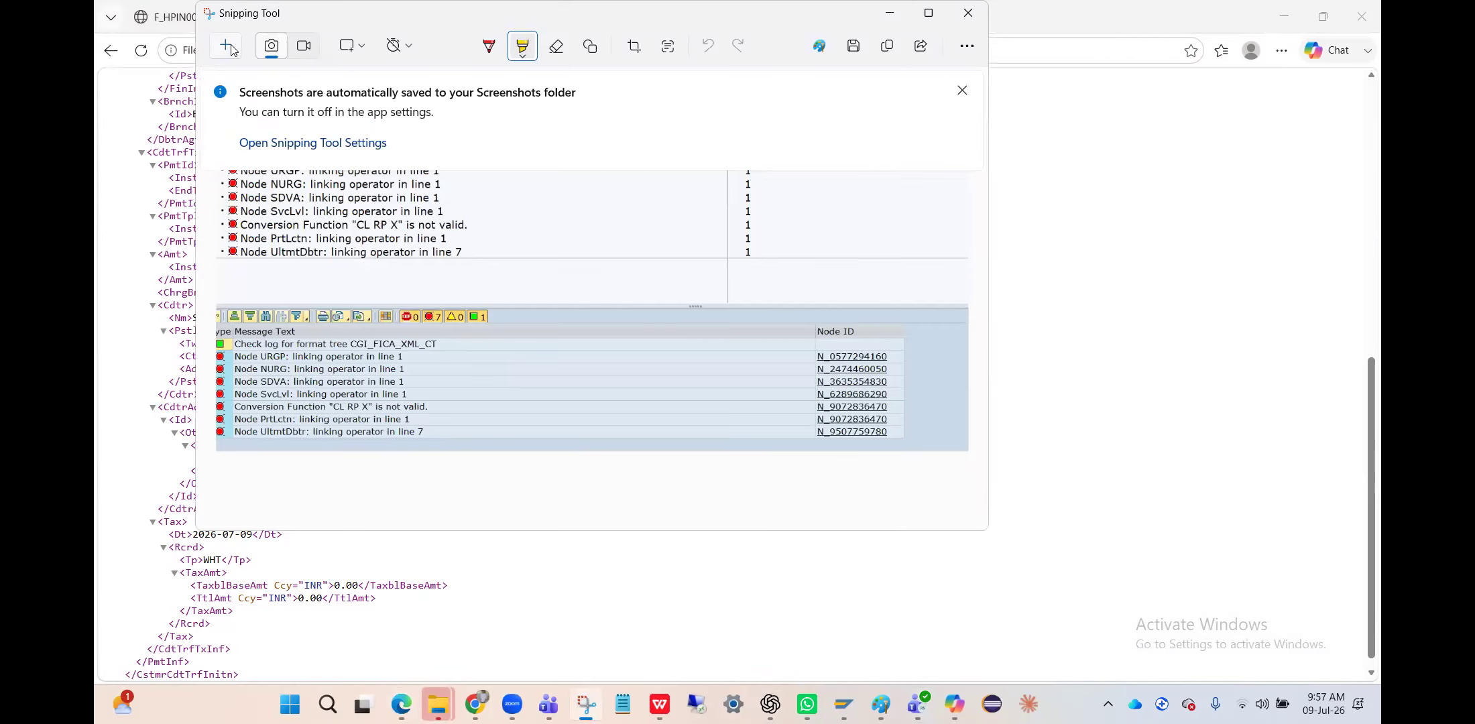
pyautogui.click(228, 47)
pyautogui.moveTo(116, 128); pyautogui.dragTo(708, 625)
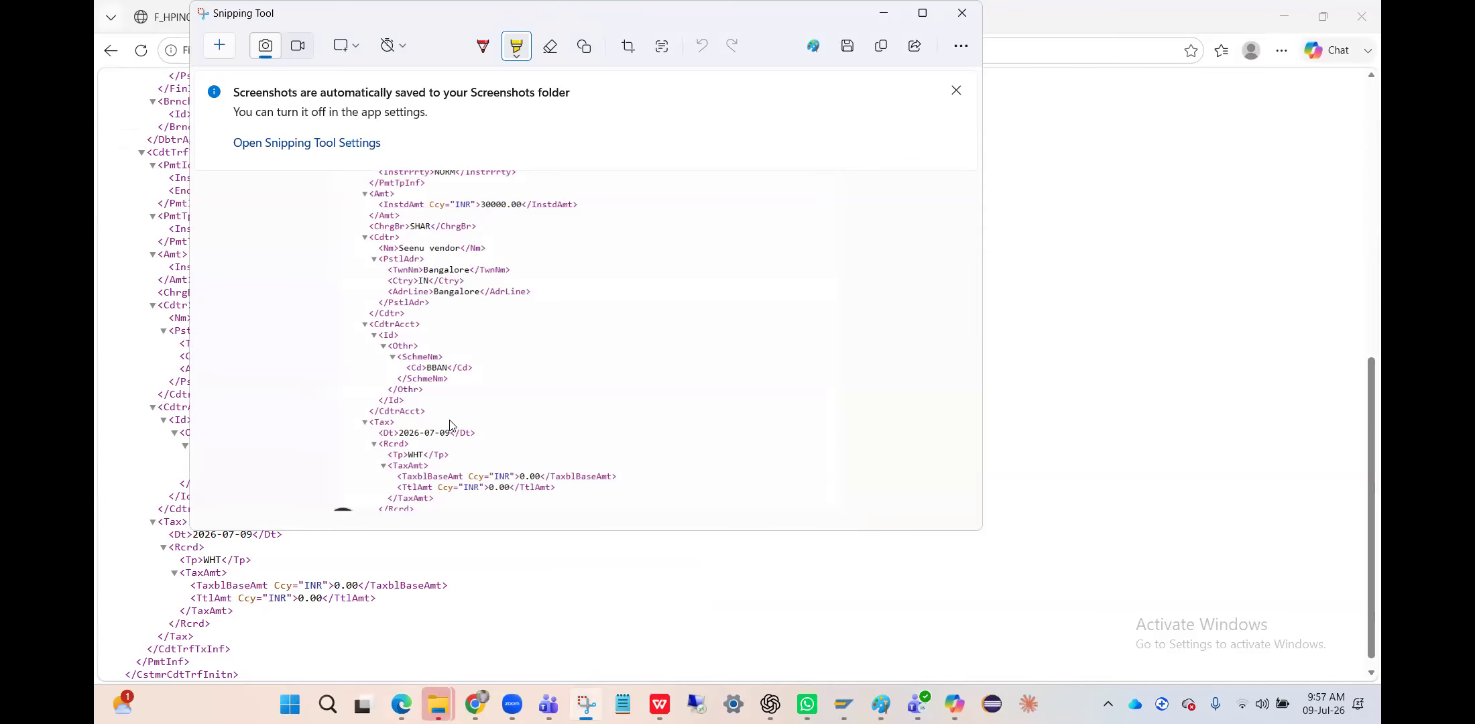
pyautogui.moveTo(339, 236); pyautogui.dragTo(496, 261)
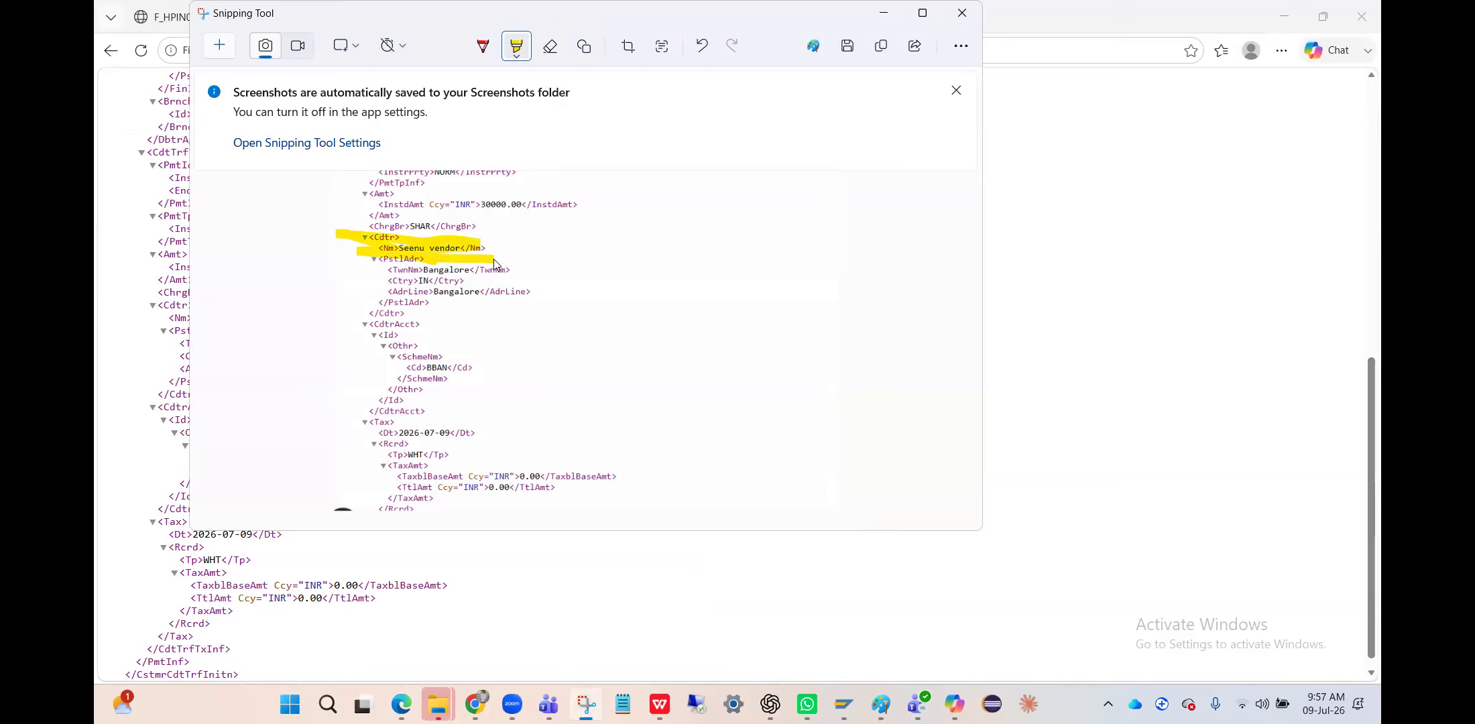
pyautogui.click(157, 320)
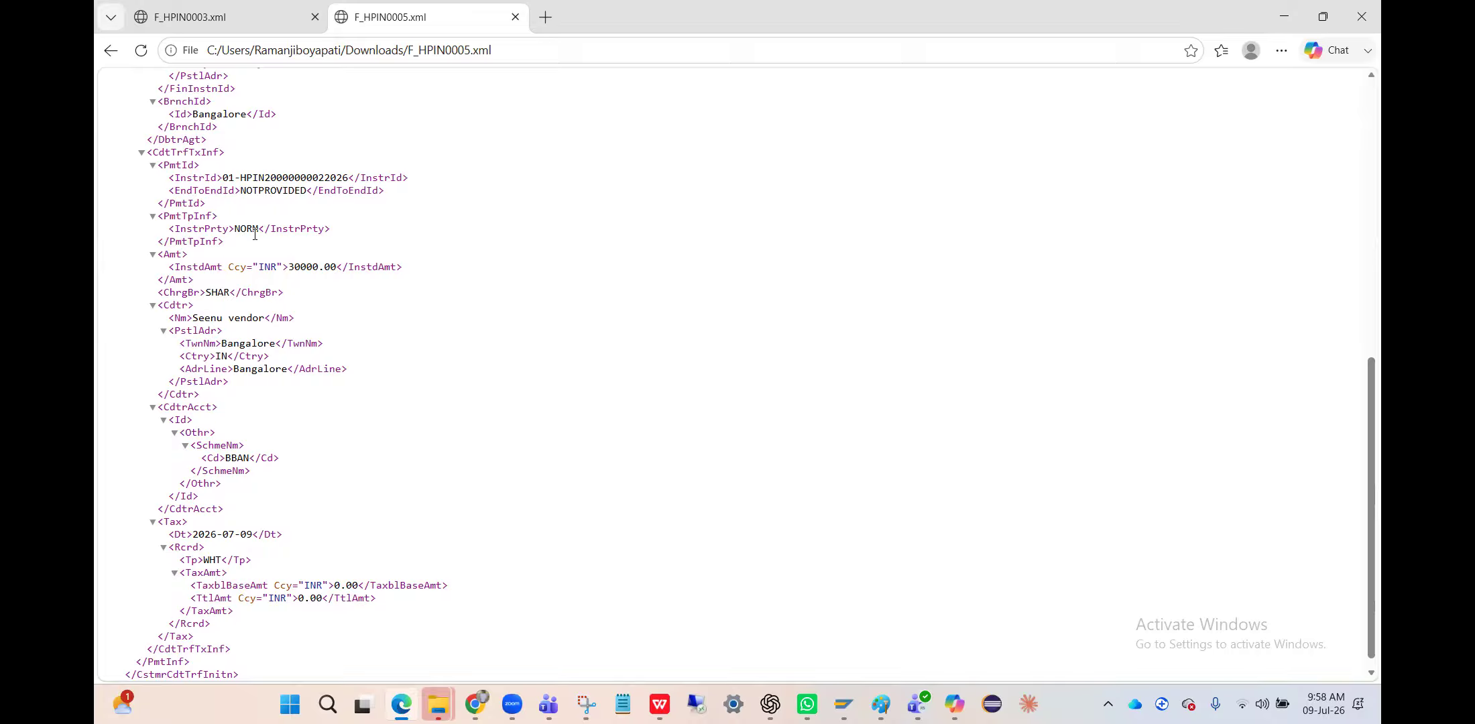
# - Switch to the DMEEX session with format tree Z2021_IN_CGI_XML_CT and collapse the Cdtr node
pyautogui.scroll(1, 255, 235)
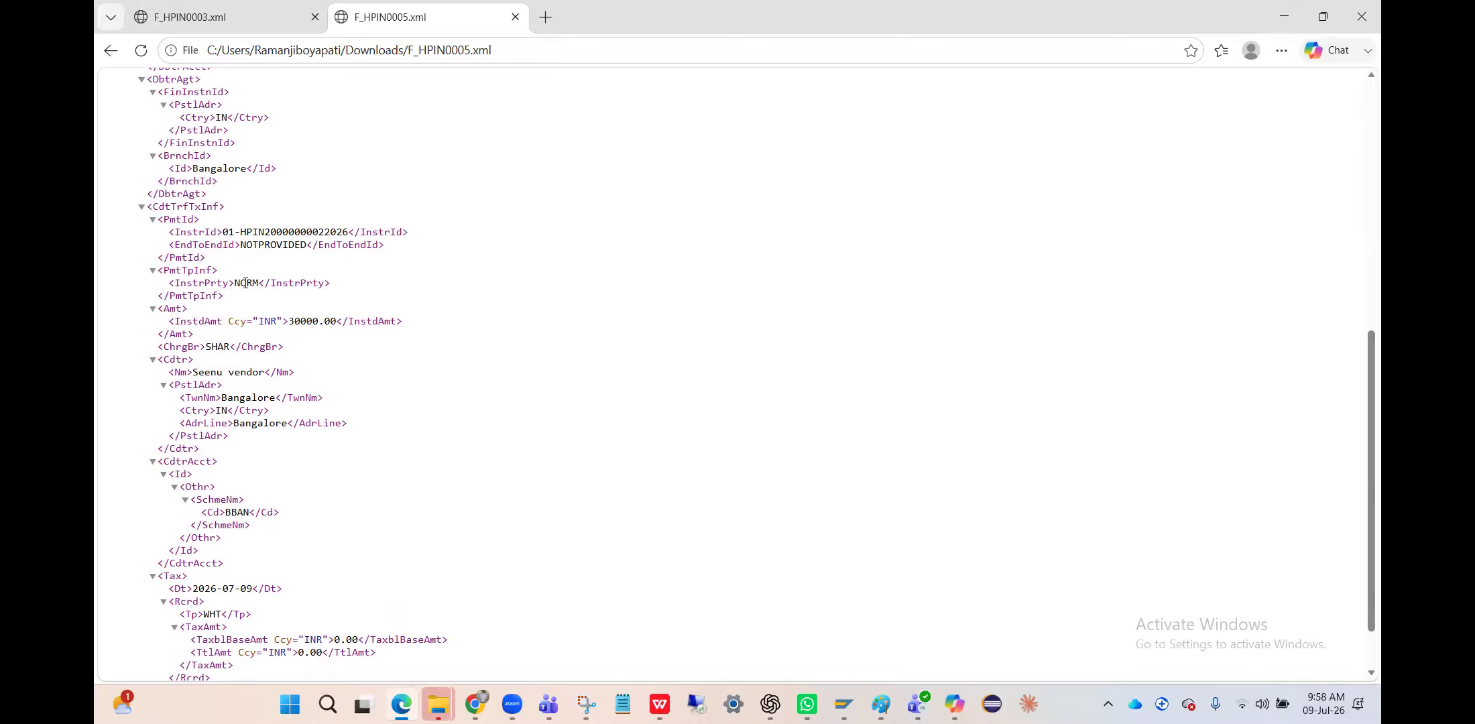
pyautogui.hotkey('alt', 'Tab')
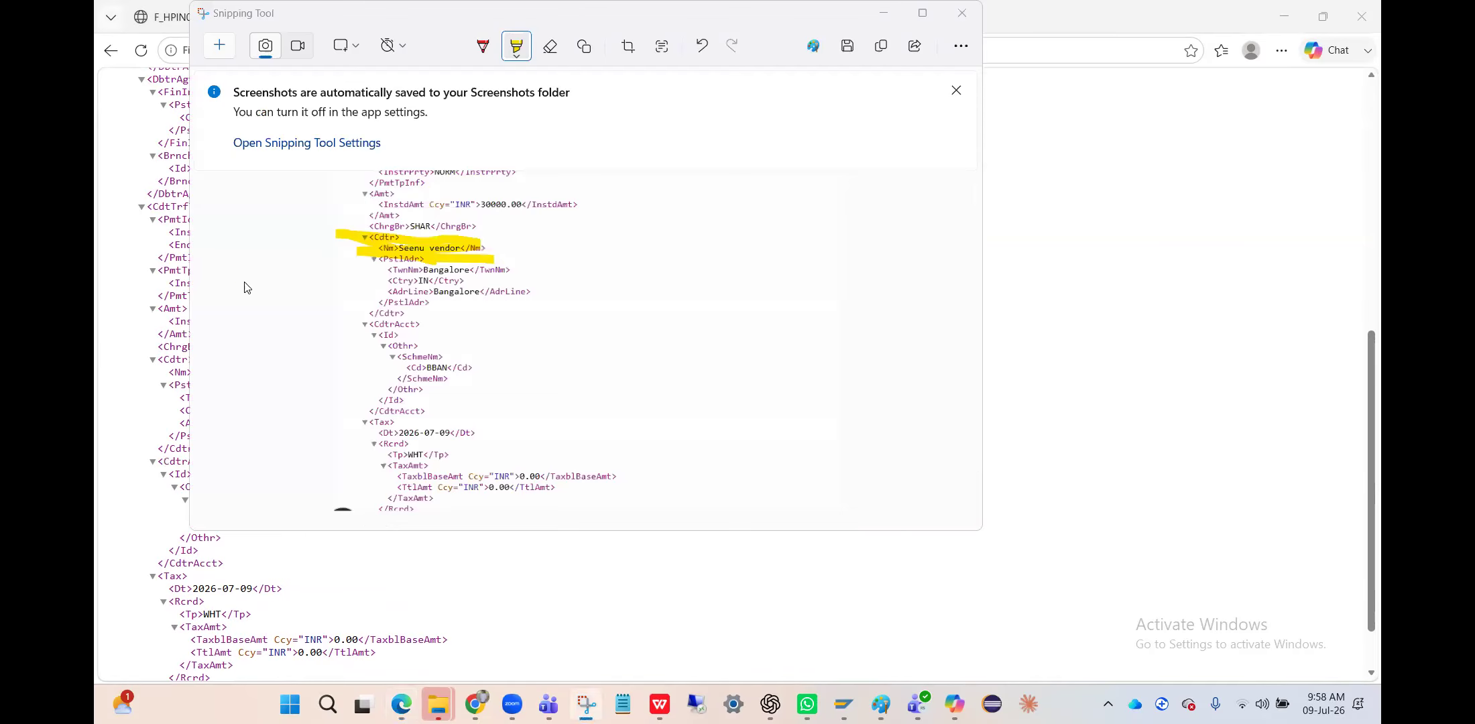
pyautogui.hotkey('alt', 'Tab')
pyautogui.hotkey('alt', 'Tab')
pyautogui.hotkey('alt', 'Tab')
pyautogui.hotkey('alt', 'Tab')
pyautogui.hotkey('alt', 'Tab')
pyautogui.hotkey('alt', 'Tab')
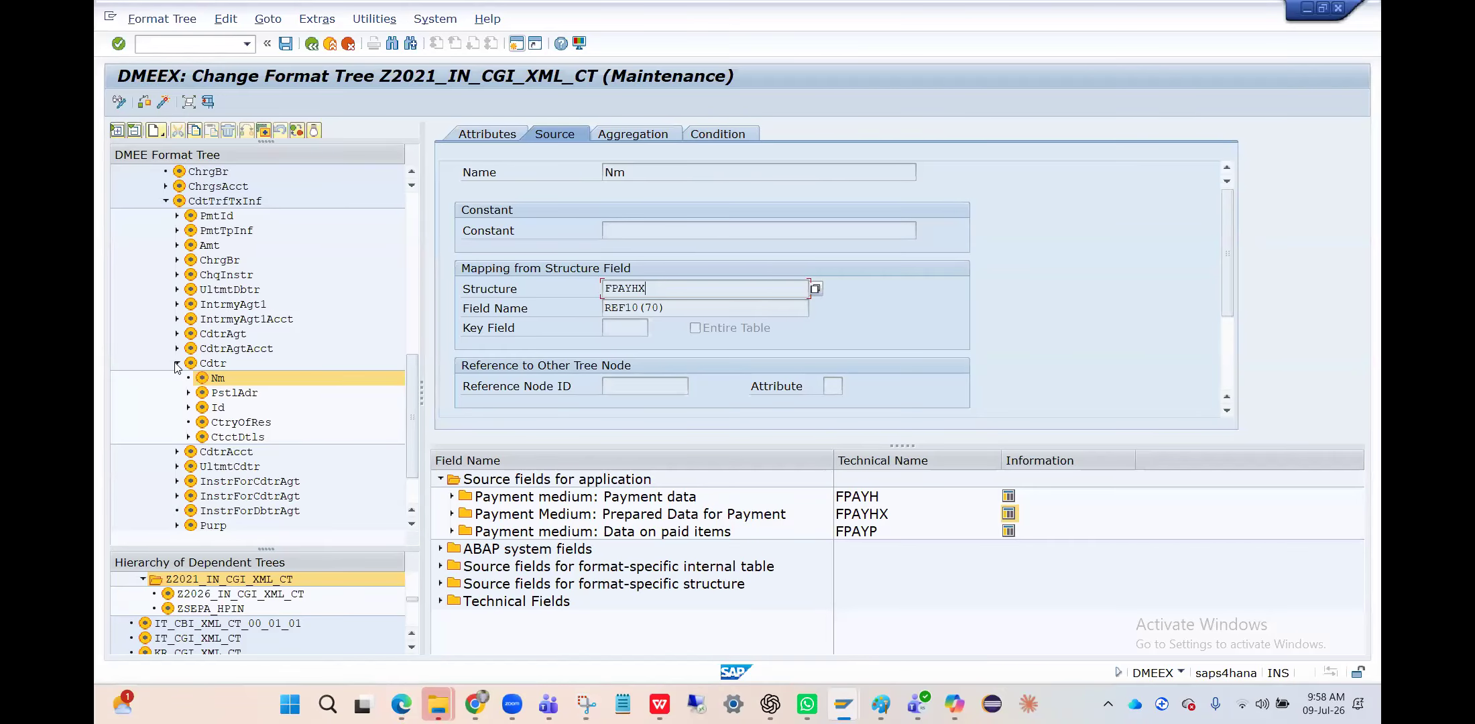
pyautogui.click(177, 365)
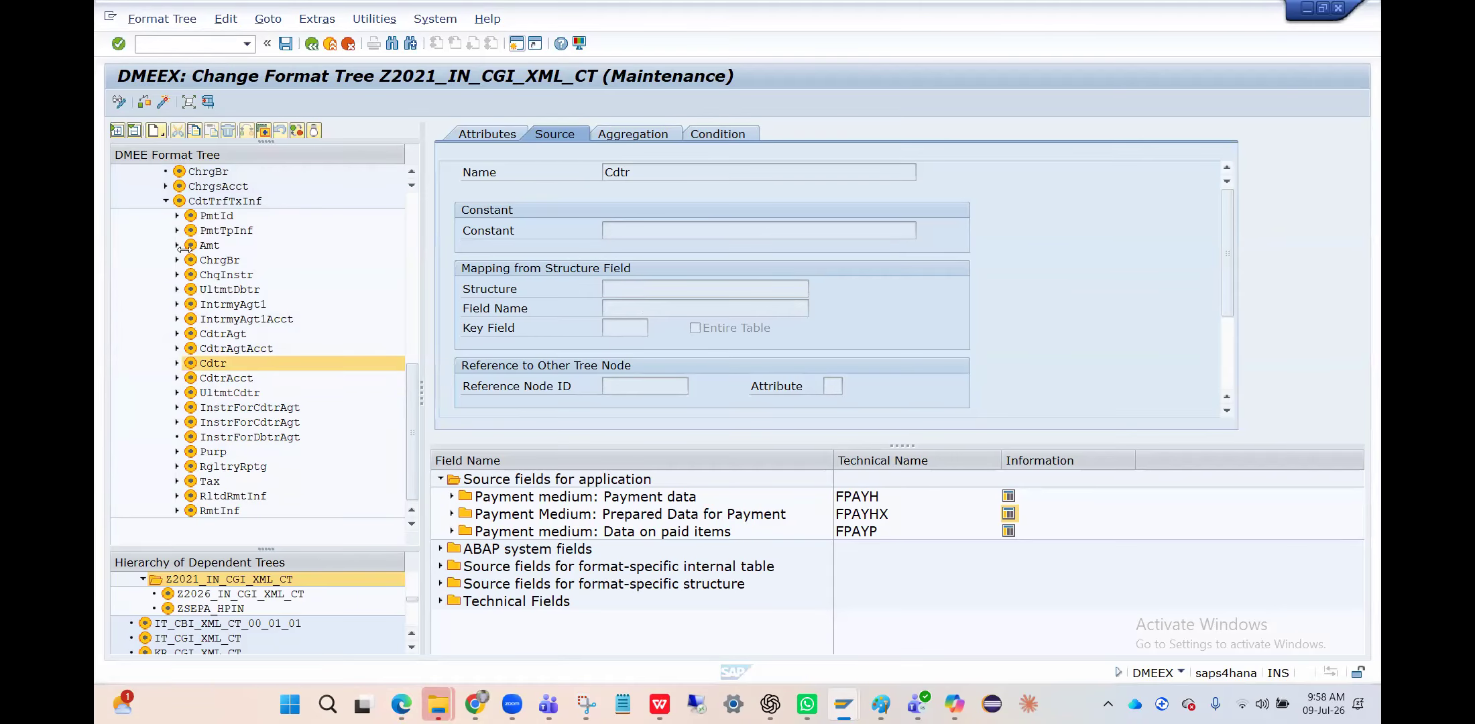
# - Expand the PmtTpInf node under CdtTrfTxInf and compare it with the matching section of F_HPIN0005.xml
pyautogui.hotkey('alt', 'Tab')
pyautogui.hotkey('alt', 'Tab')
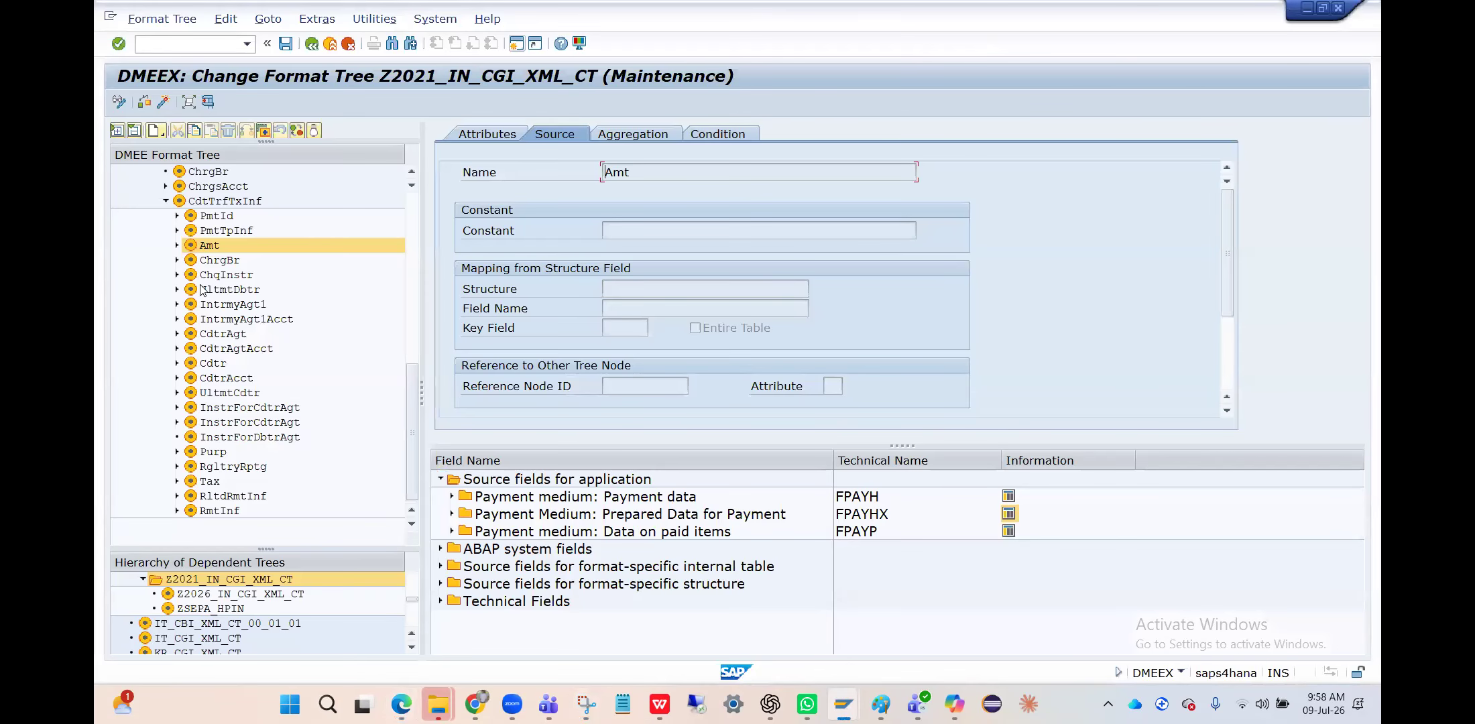
pyautogui.click(177, 230)
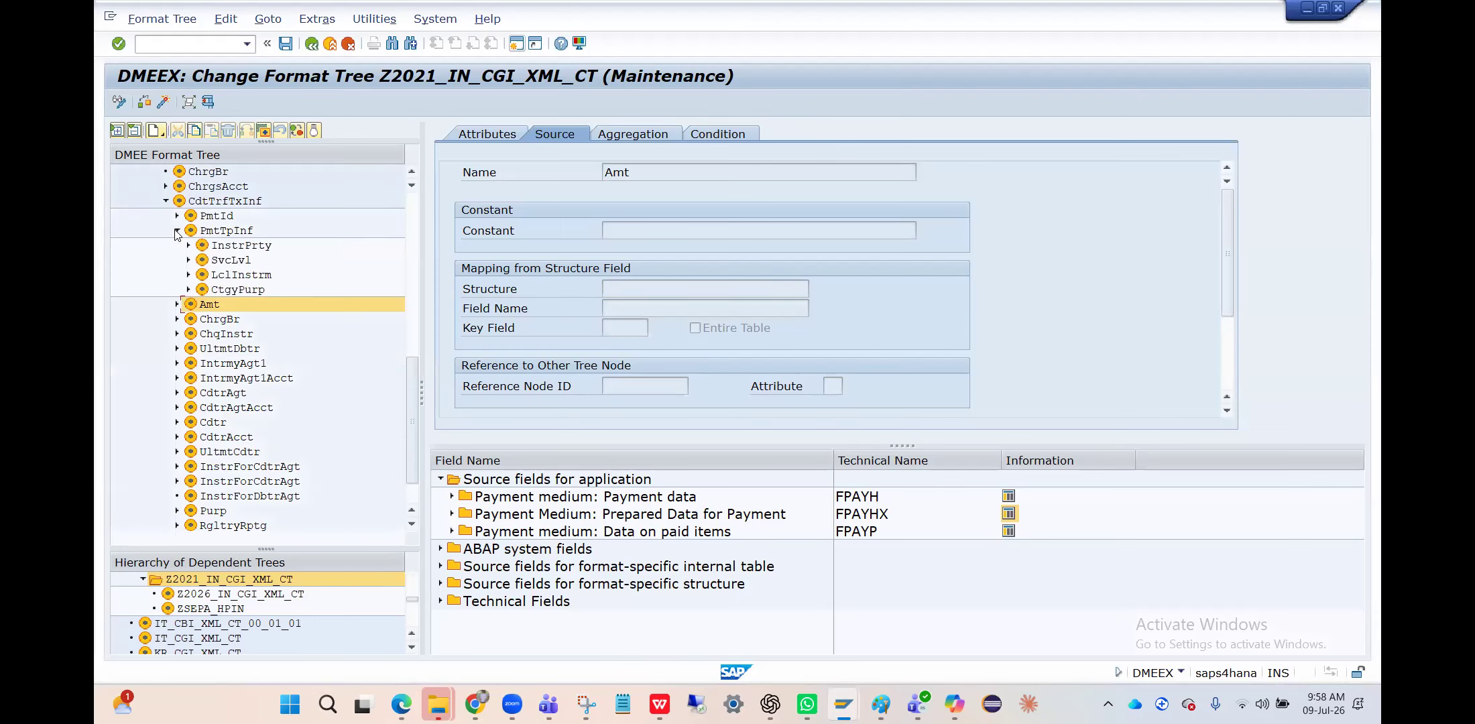
pyautogui.hotkey('alt', 'Tab')
pyautogui.press('Tab')
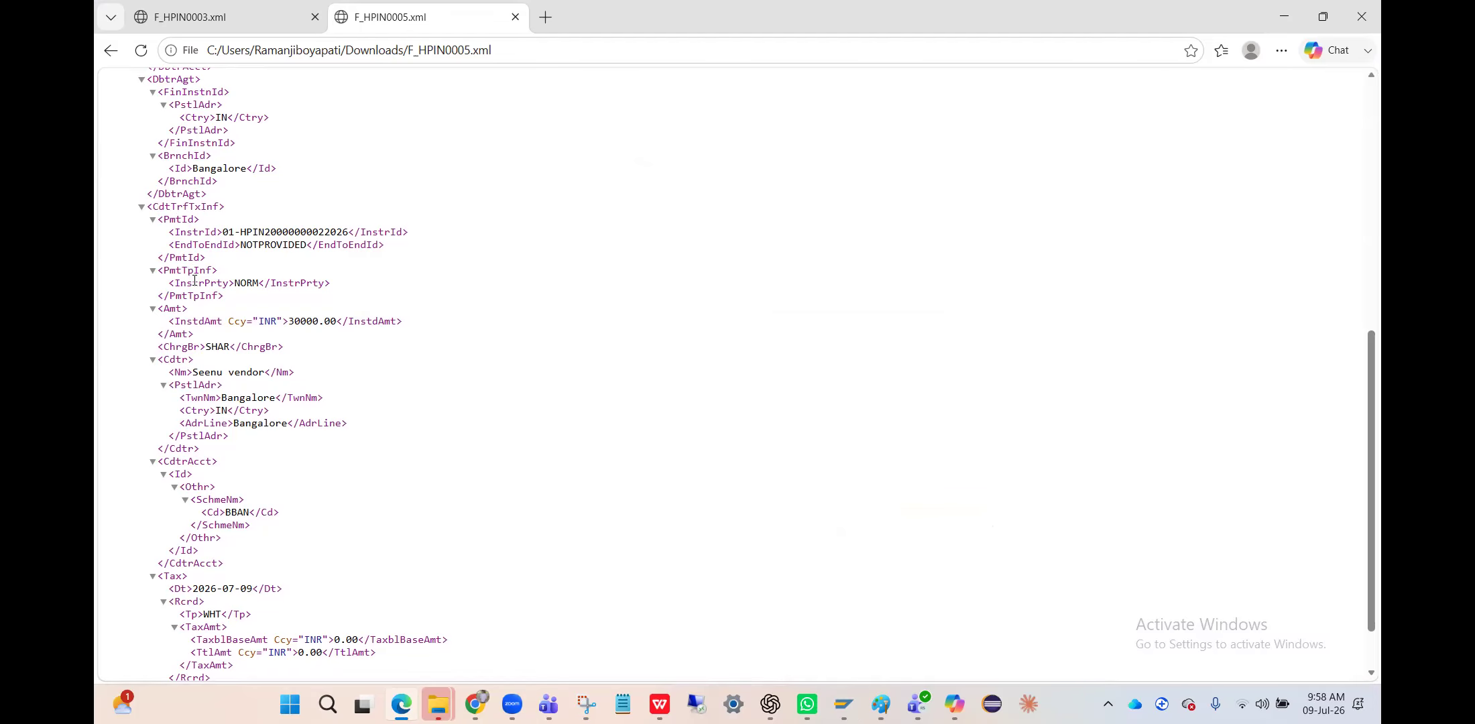
pyautogui.hotkey('alt', 'Tab')
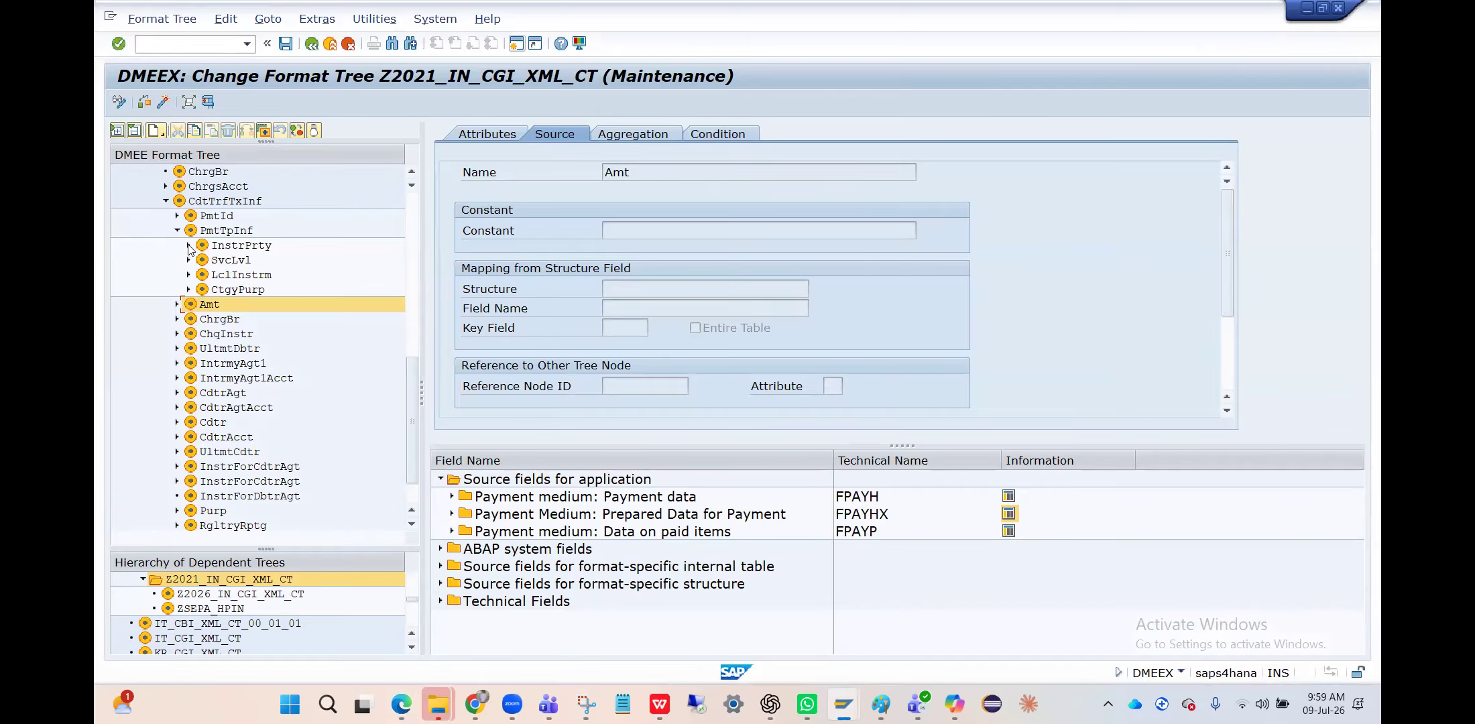
# - Expand InstrPrty and inspect the source and attributes of its NORM atom, plus the mapping procedure of InstrPrty
pyautogui.click(189, 246)
pyautogui.click(233, 262)
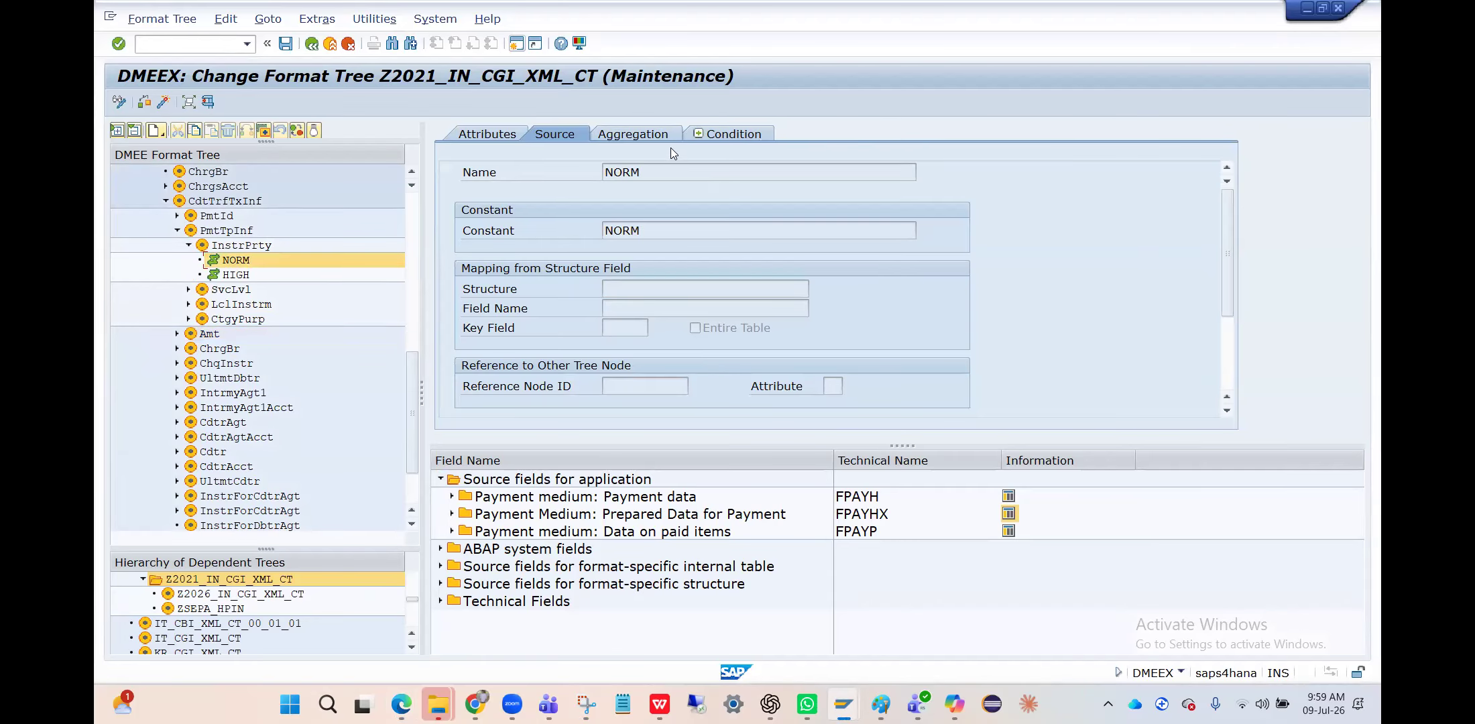
pyautogui.click(494, 132)
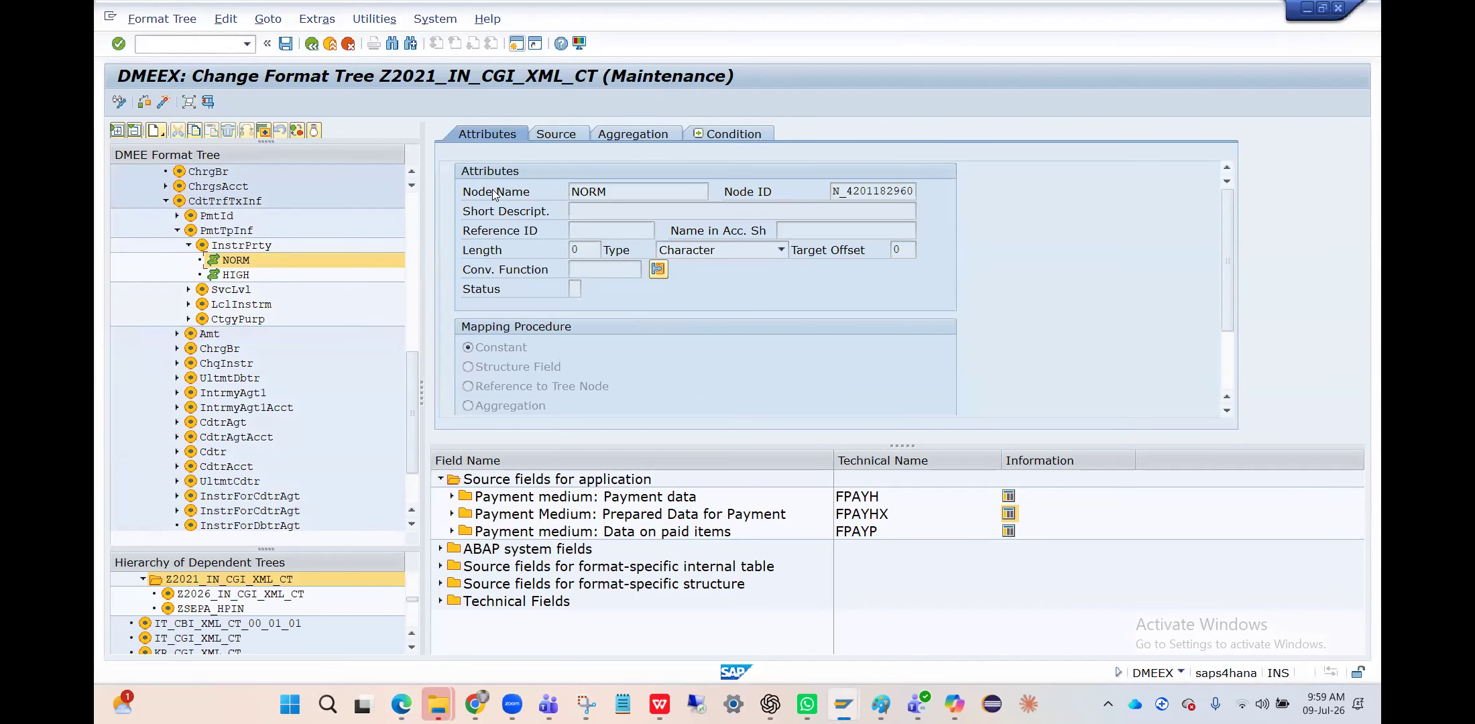
pyautogui.click(254, 248)
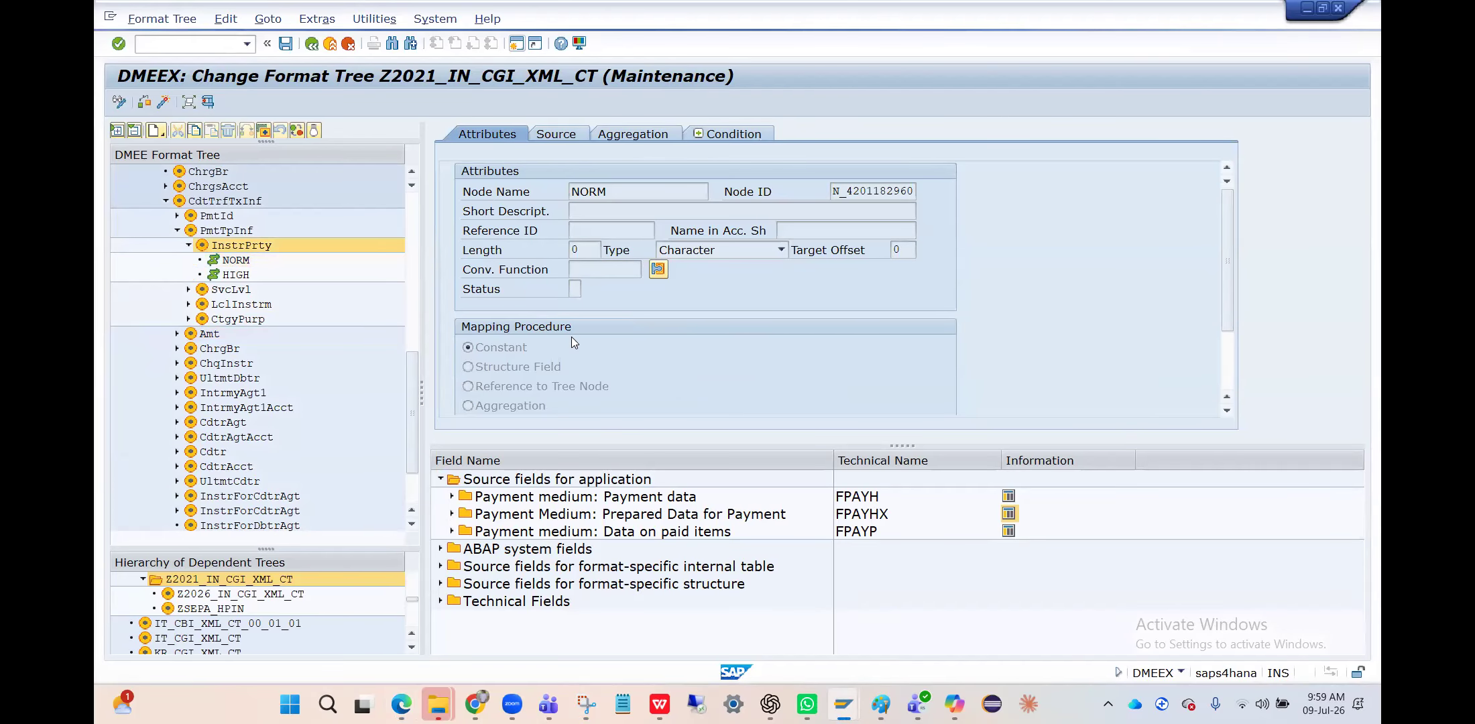
pyautogui.scroll(-2, 573, 337)
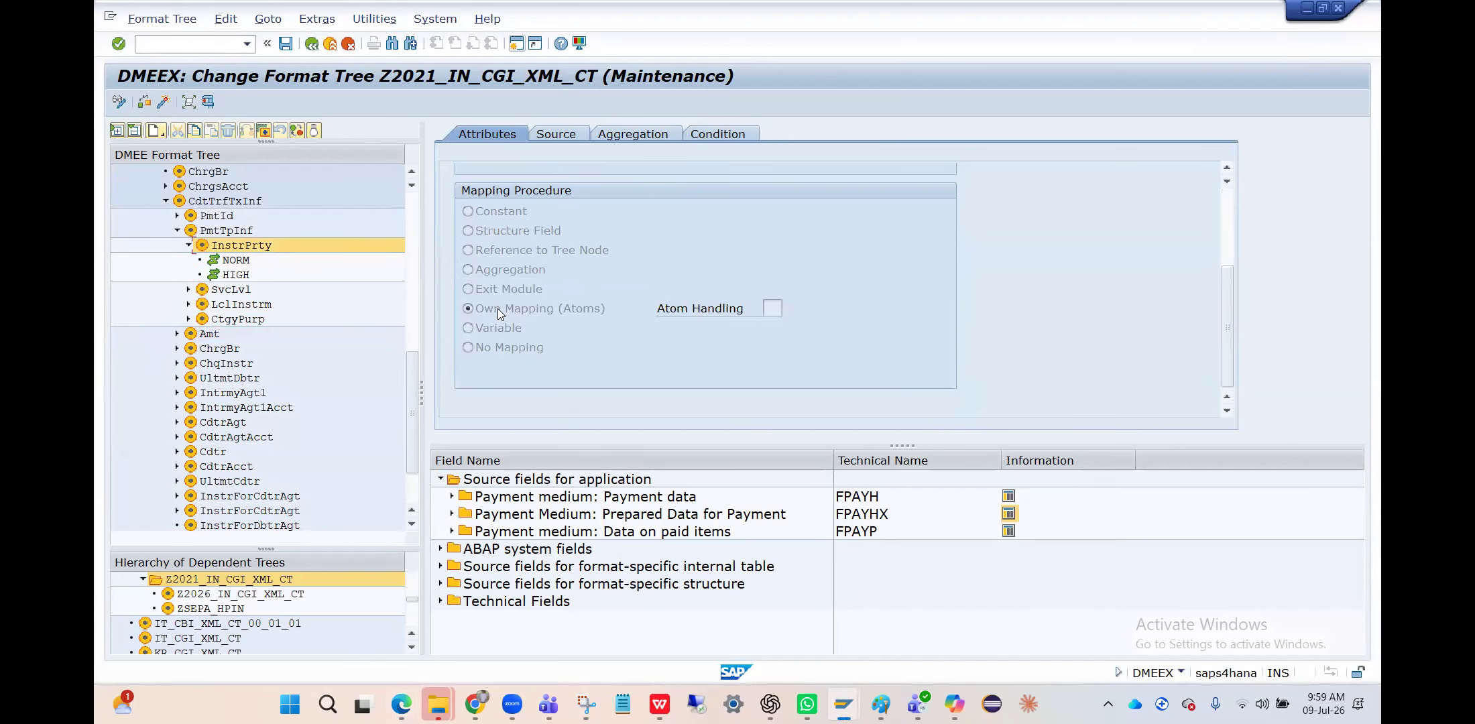
# - Compare the NORM atom with the instruction priority in the XML and check its source and aggregation settings
pyautogui.click(236, 263)
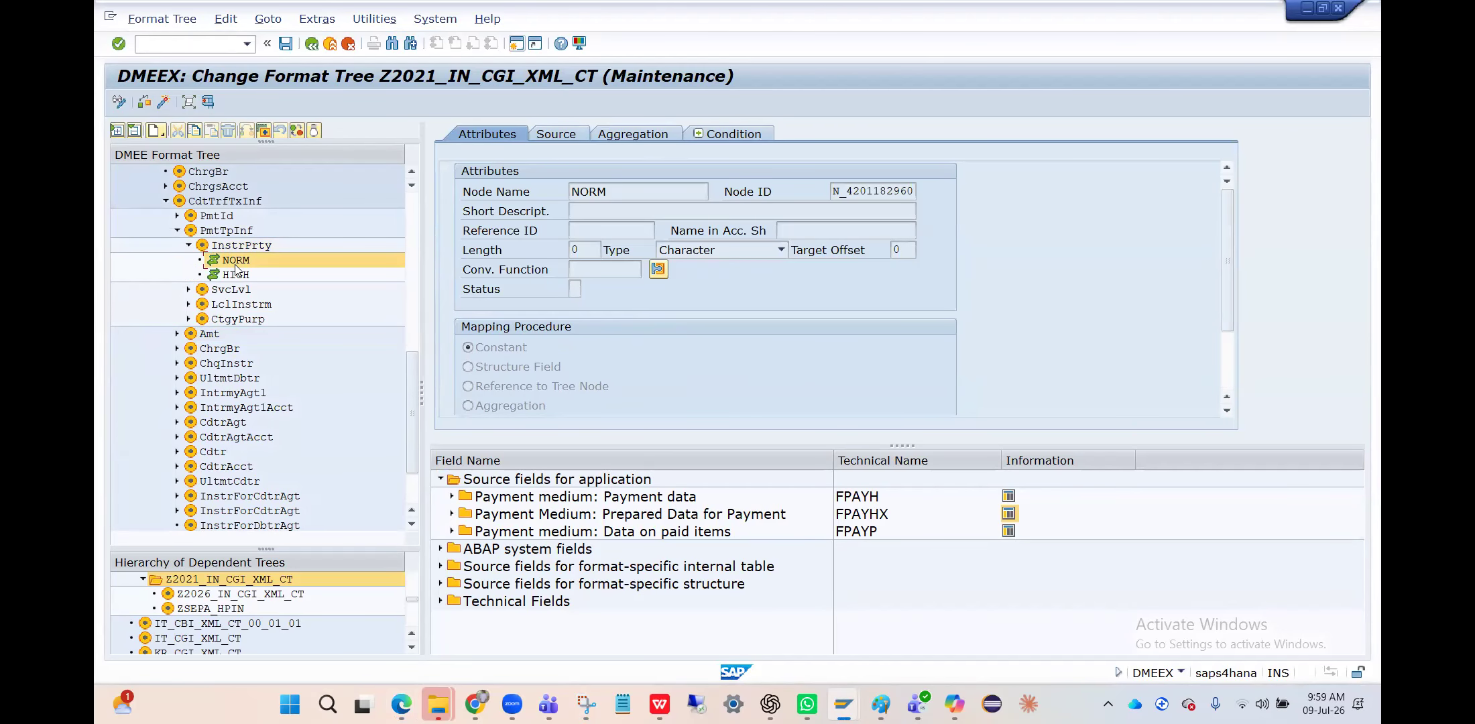
pyautogui.hotkey('alt', 'Tab')
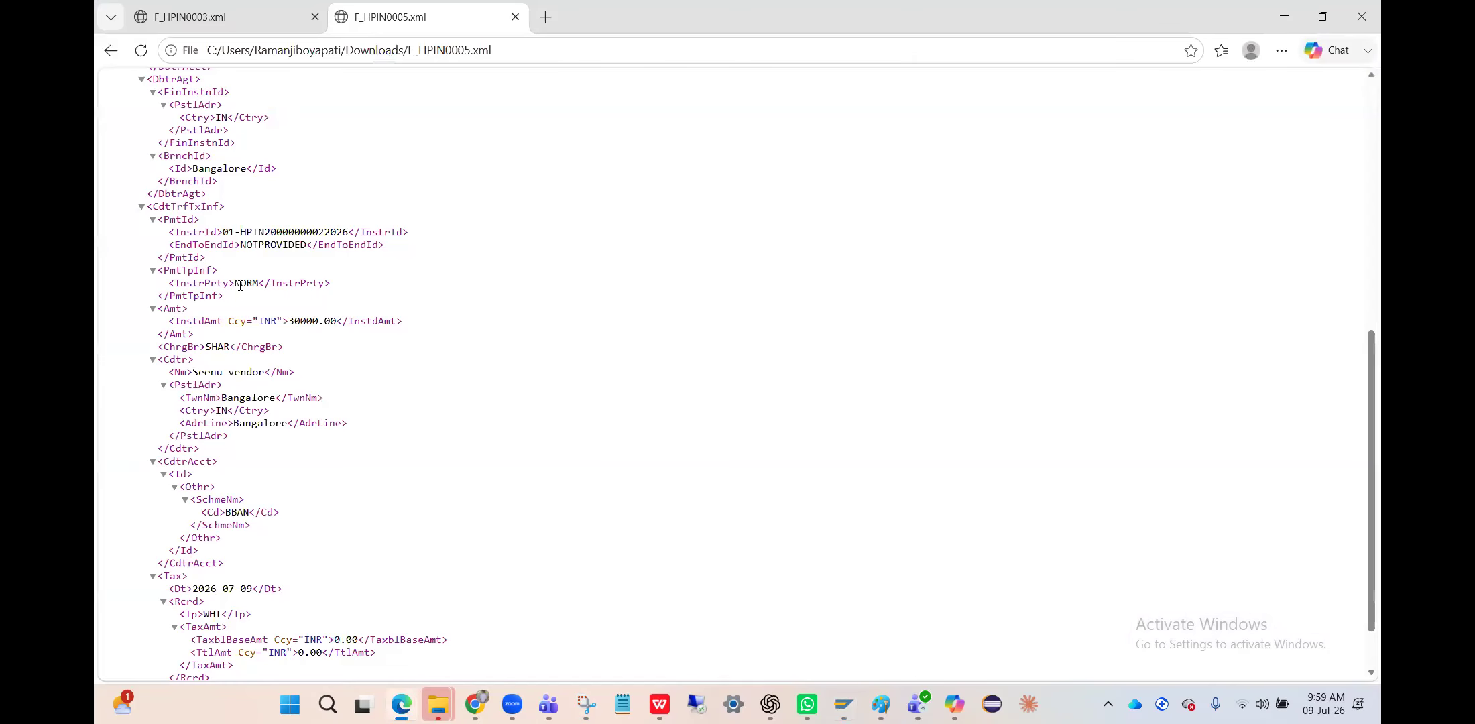
pyautogui.hotkey('alt', 'Tab')
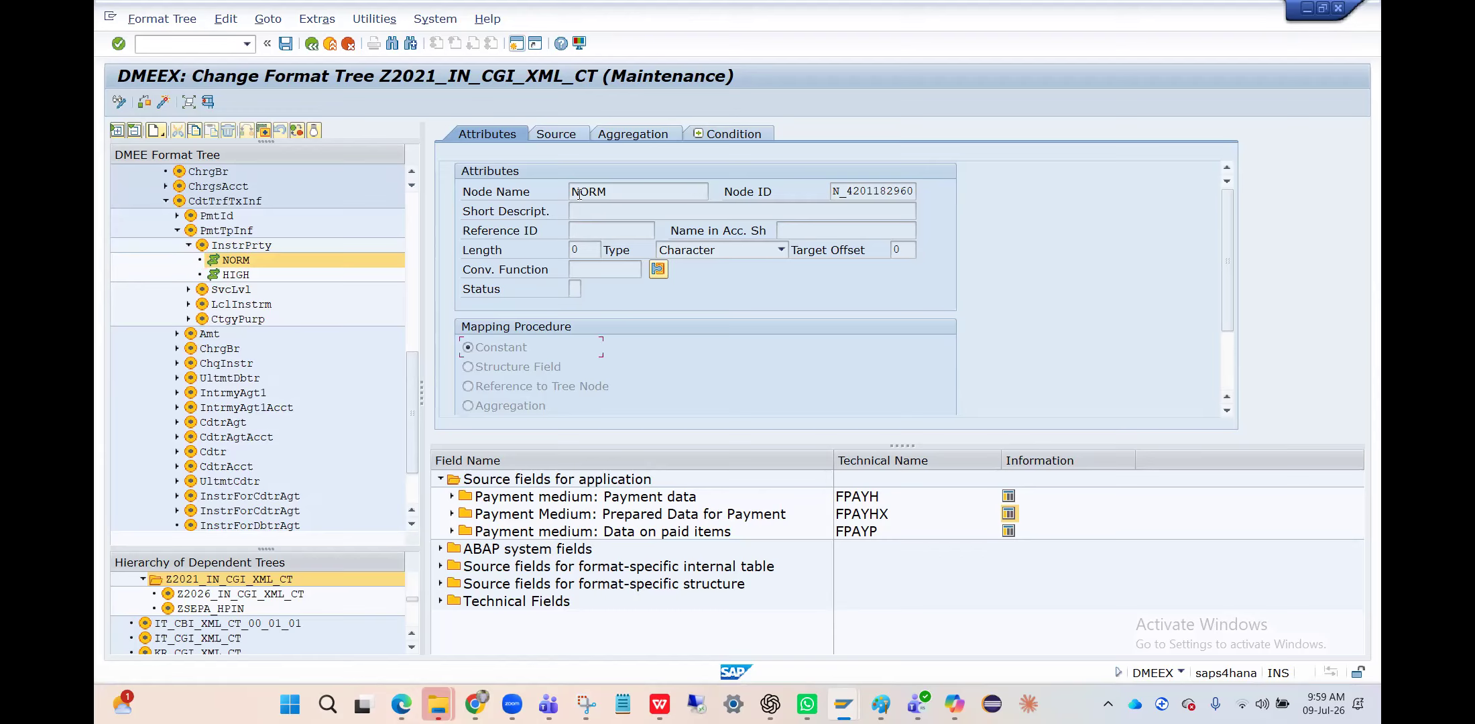
pyautogui.click(565, 137)
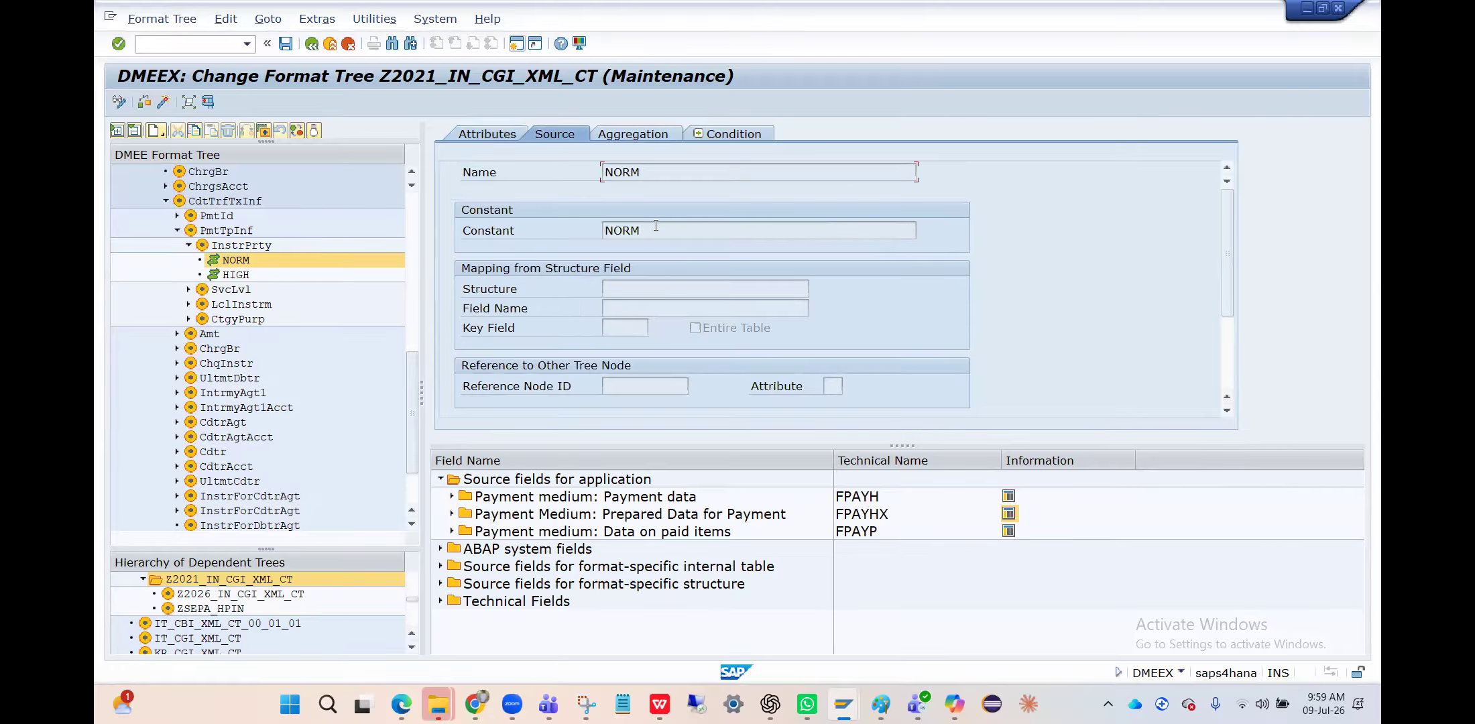
pyautogui.scroll(-3, 656, 225)
pyautogui.scroll(3, 656, 226)
pyautogui.click(647, 136)
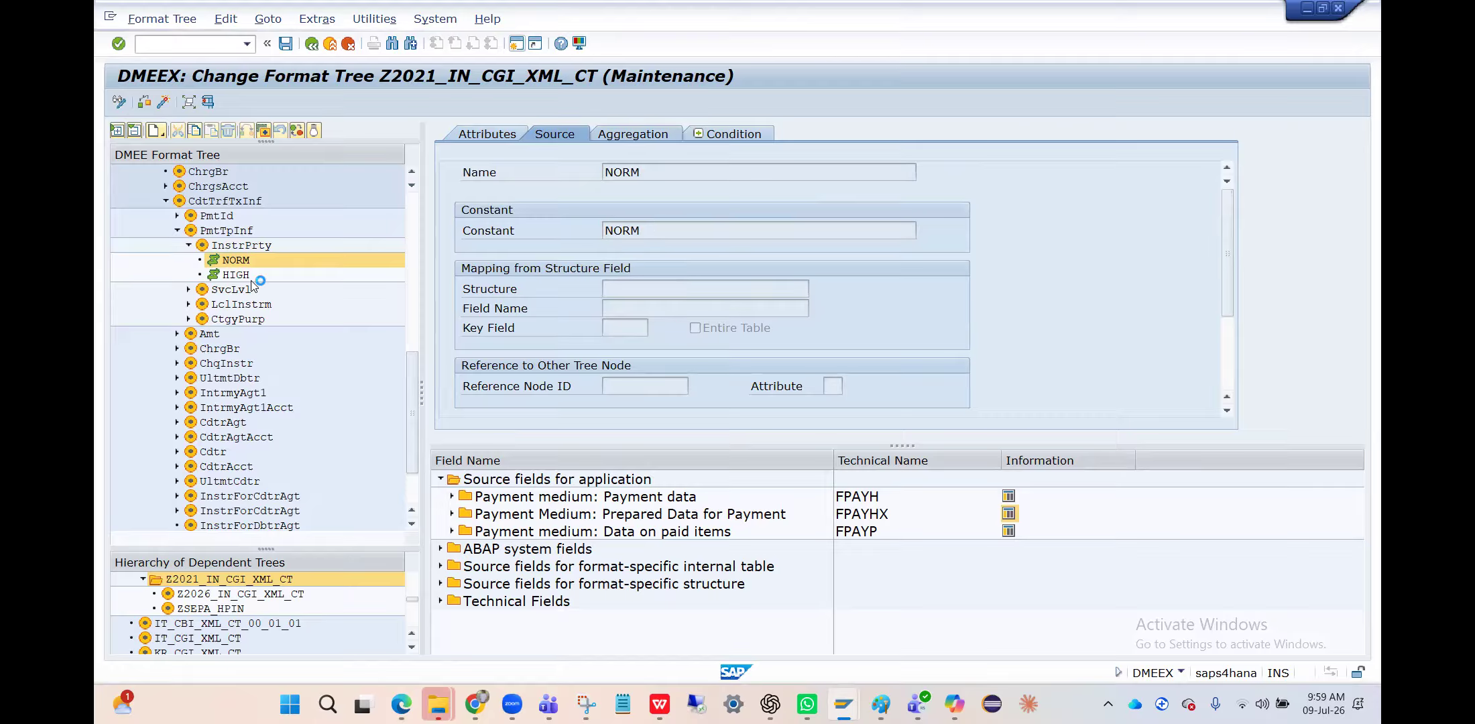
# - Display the condition defined for the NORM atom under InstrPrty
pyautogui.click(236, 275)
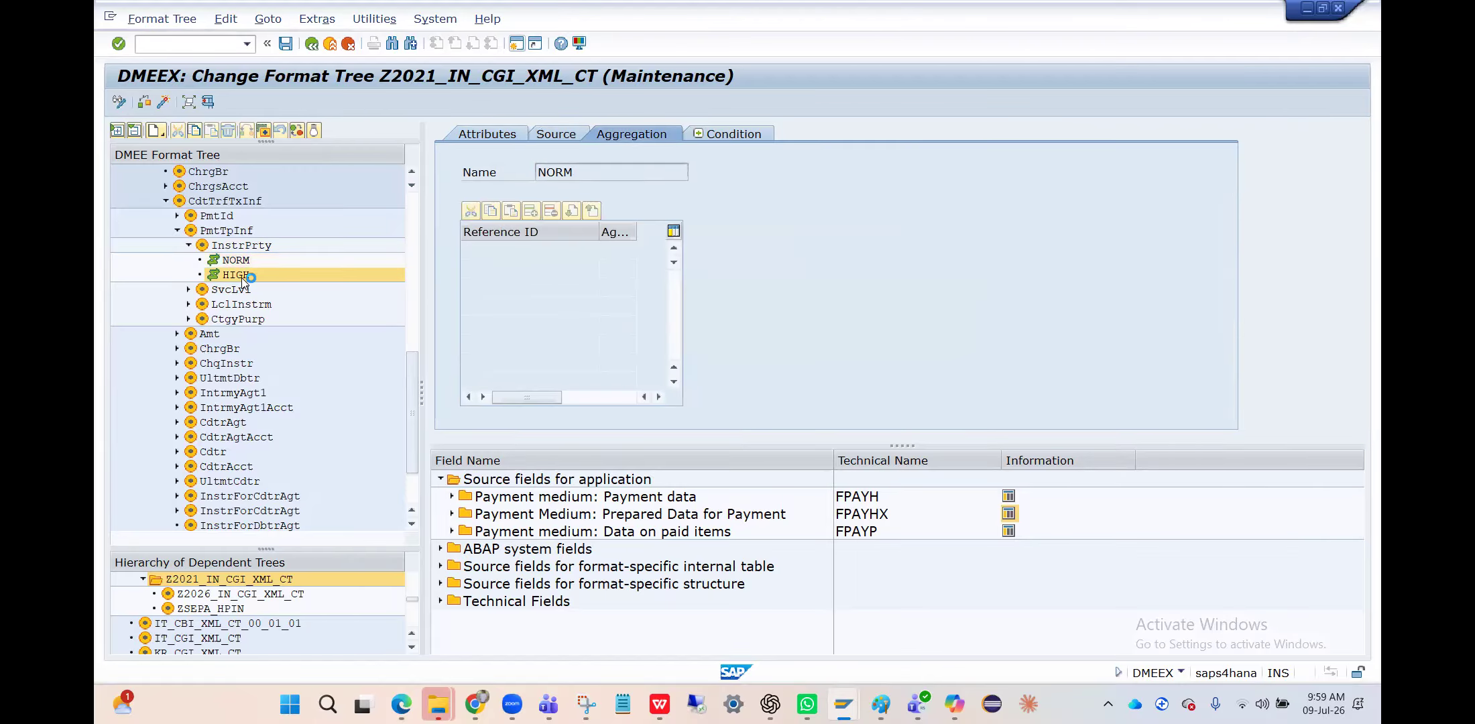
pyautogui.click(240, 262)
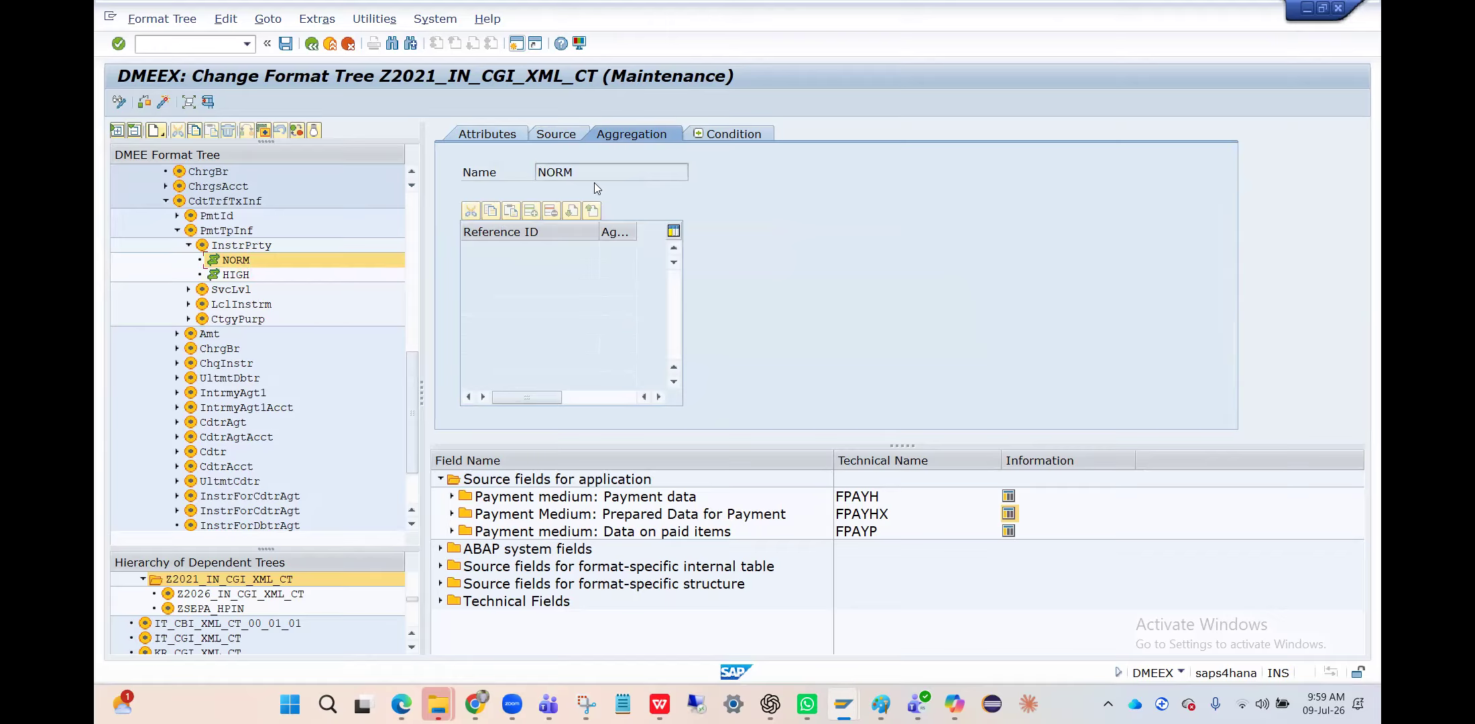
pyautogui.click(723, 138)
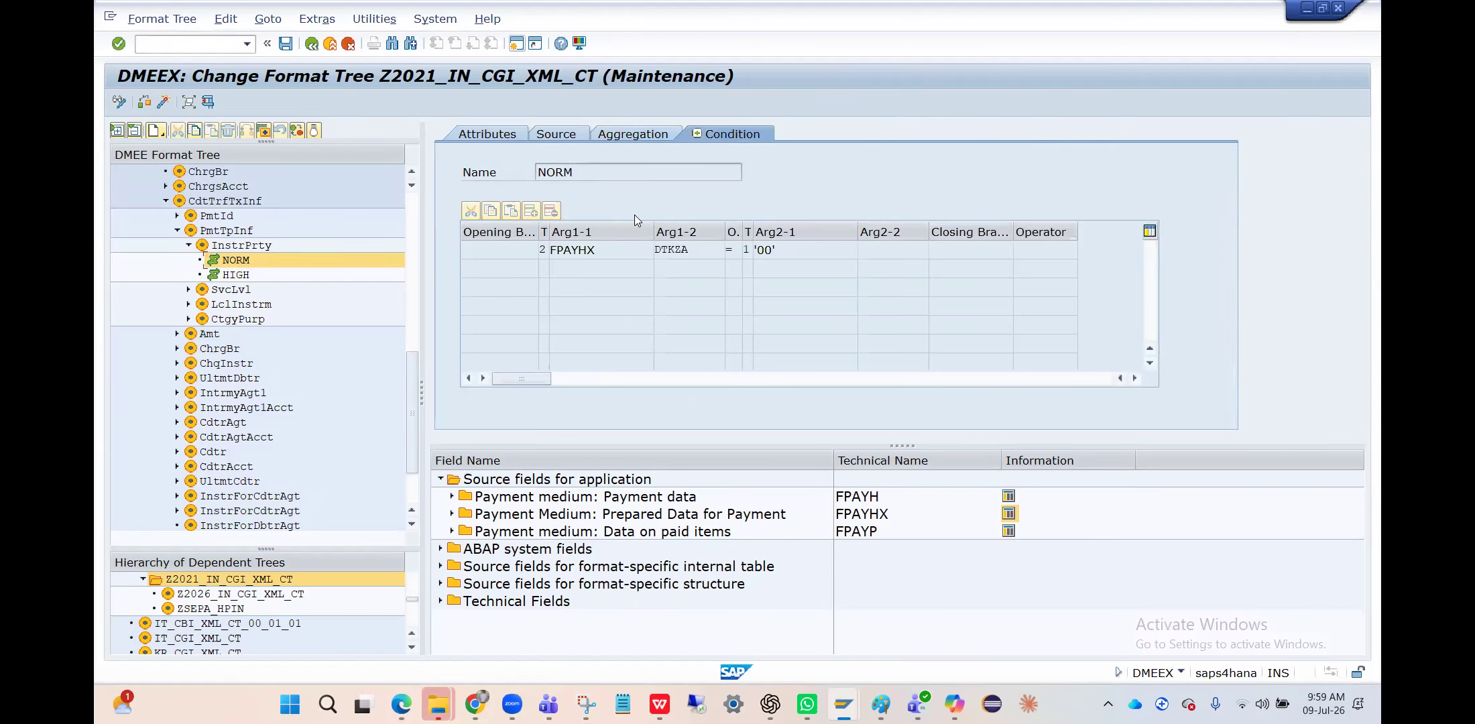
pyautogui.click(619, 245)
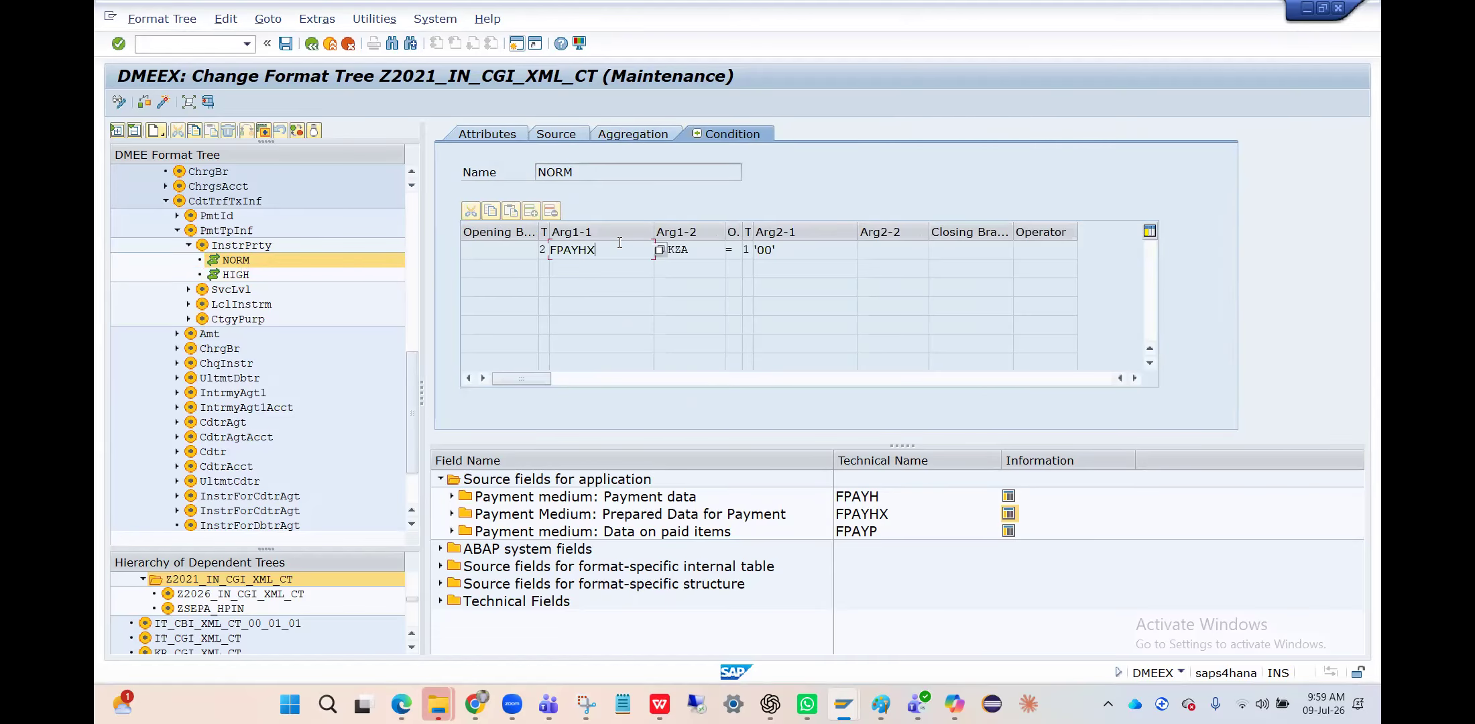
# - Copy the field name DTKZA from the NORM condition and display the dictionary structure FPAYHX
pyautogui.click(699, 248)
pyautogui.moveTo(699, 248); pyautogui.dragTo(656, 249)
pyautogui.hotkey('ctrl', 'c')
pyautogui.click(655, 250)
pyautogui.click(1010, 515)
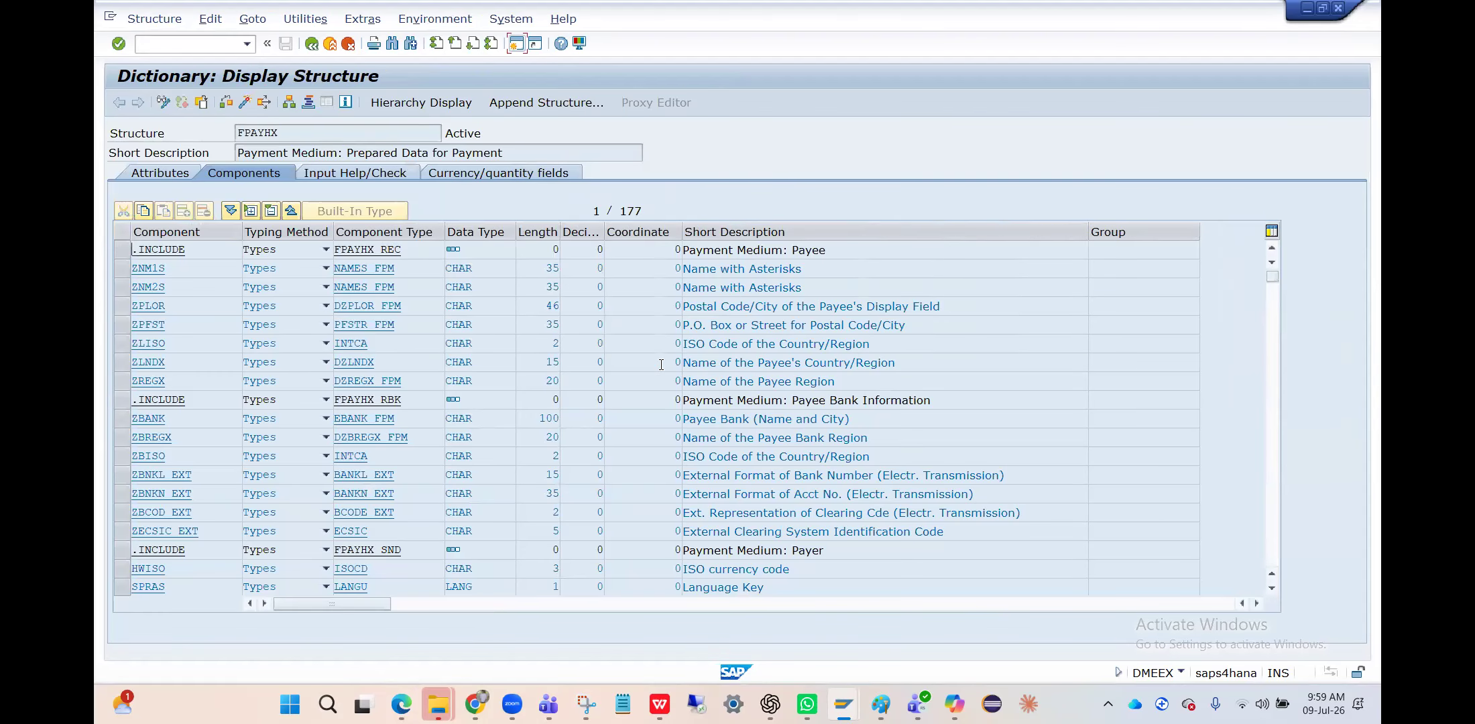
# - Find the component DTKZA in FPAYHX and copy its short description, Payment Type Indicator
pyautogui.hotkey('ctrl', 'f')
pyautogui.hotkey('ctrl', 'v')
pyautogui.press('Return')
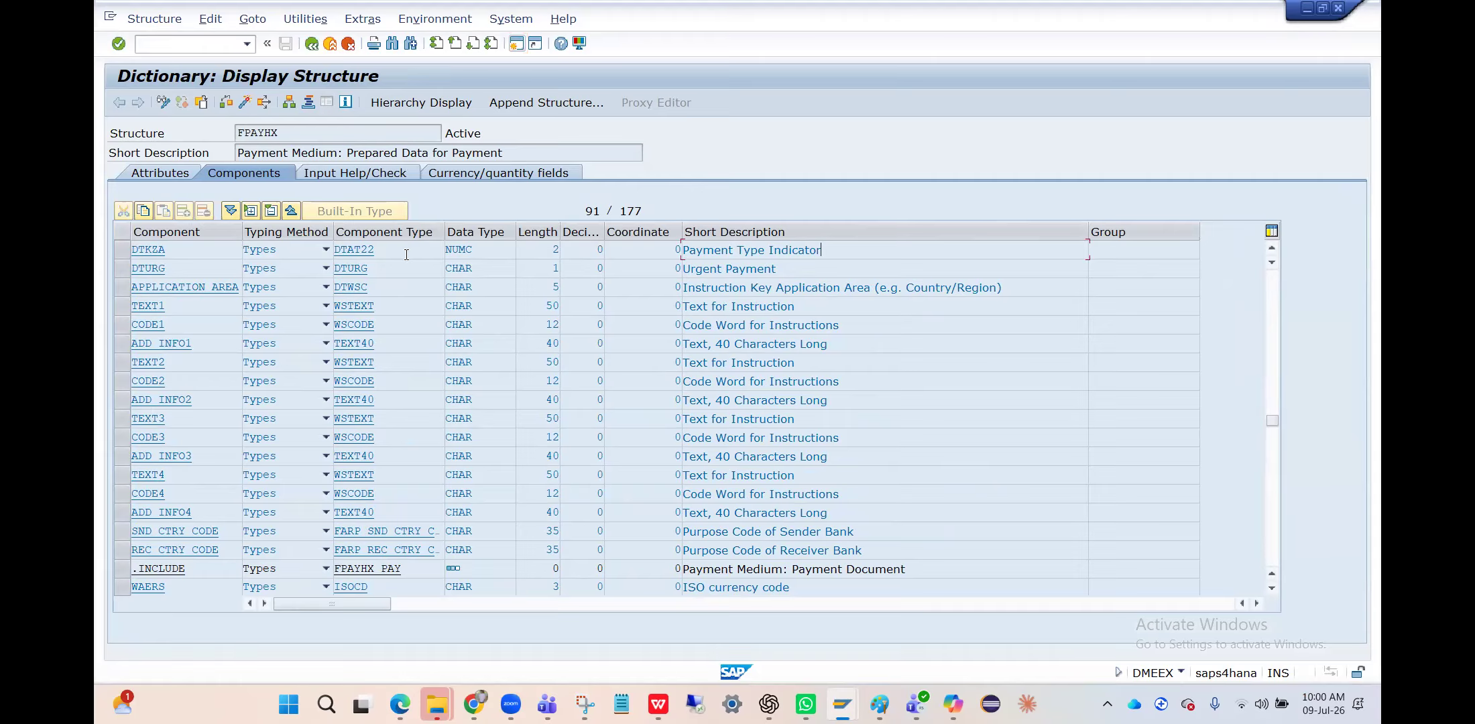
pyautogui.click(385, 250)
pyautogui.click(837, 255)
pyautogui.moveTo(838, 246); pyautogui.dragTo(683, 253)
# - Switch to the CG3Y session, close its file download dialog and start transaction SE16N
pyautogui.hotkey('alt', 'Tab')
pyautogui.hotkey('alt', 'Tab')
pyautogui.hotkey('alt', 'Tab')
pyautogui.hotkey('alt', 'Tab')
pyautogui.hotkey('alt', 'Tab')
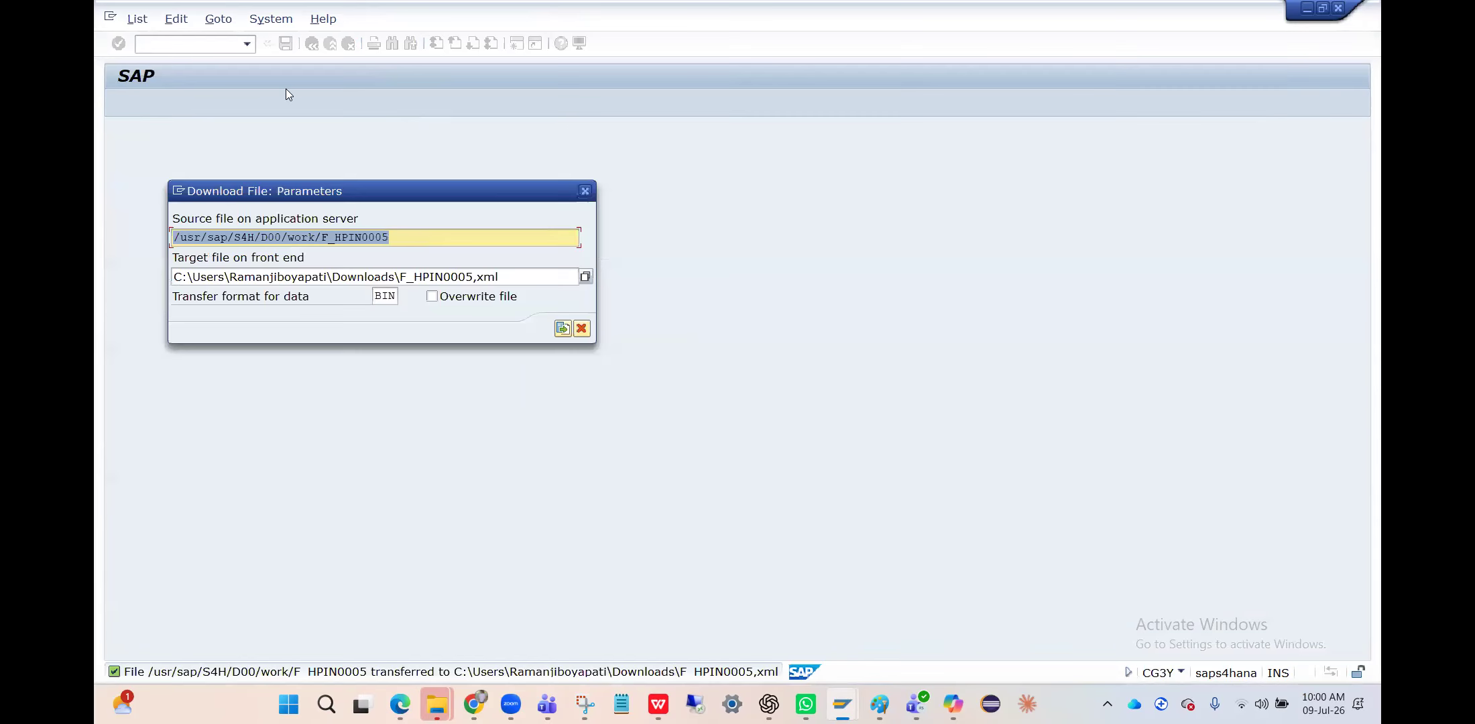
pyautogui.click(584, 191)
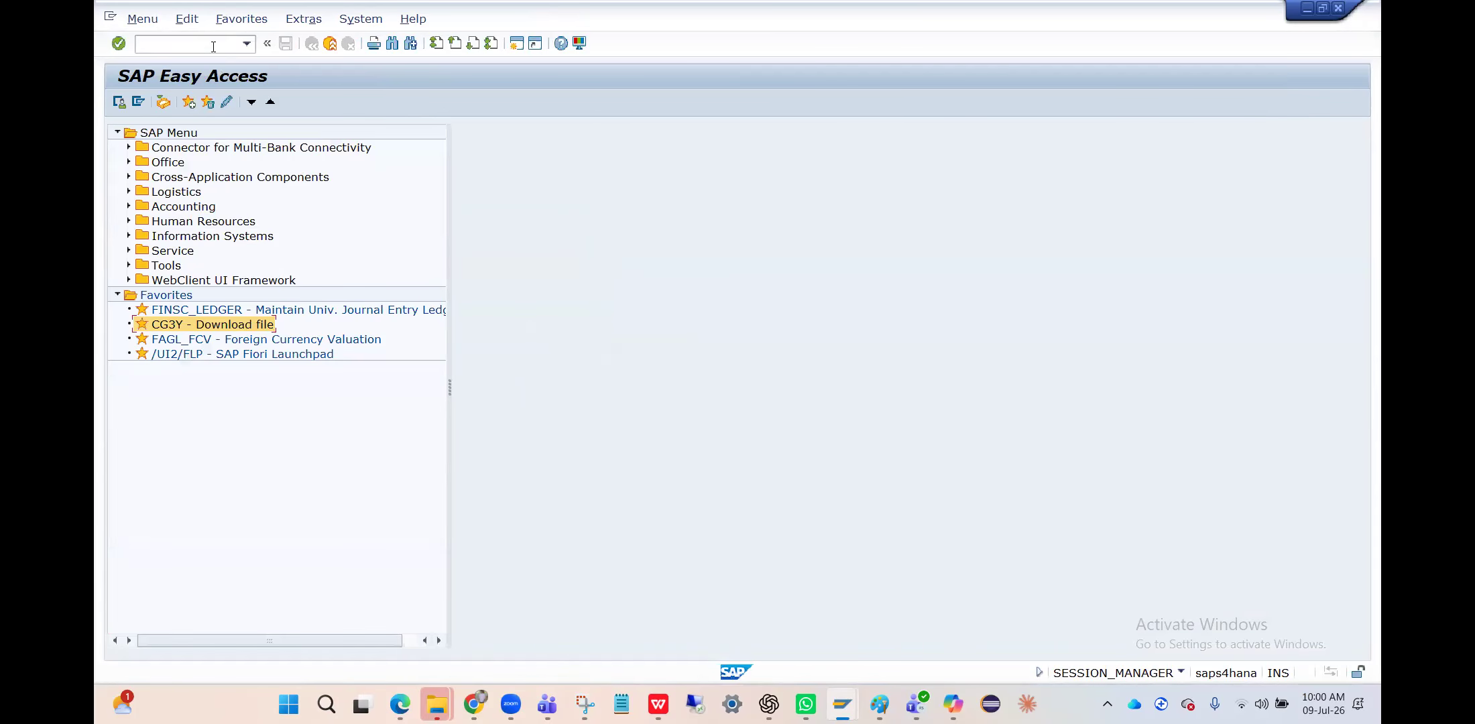
pyautogui.write('/nSe16n')
pyautogui.press('Return')
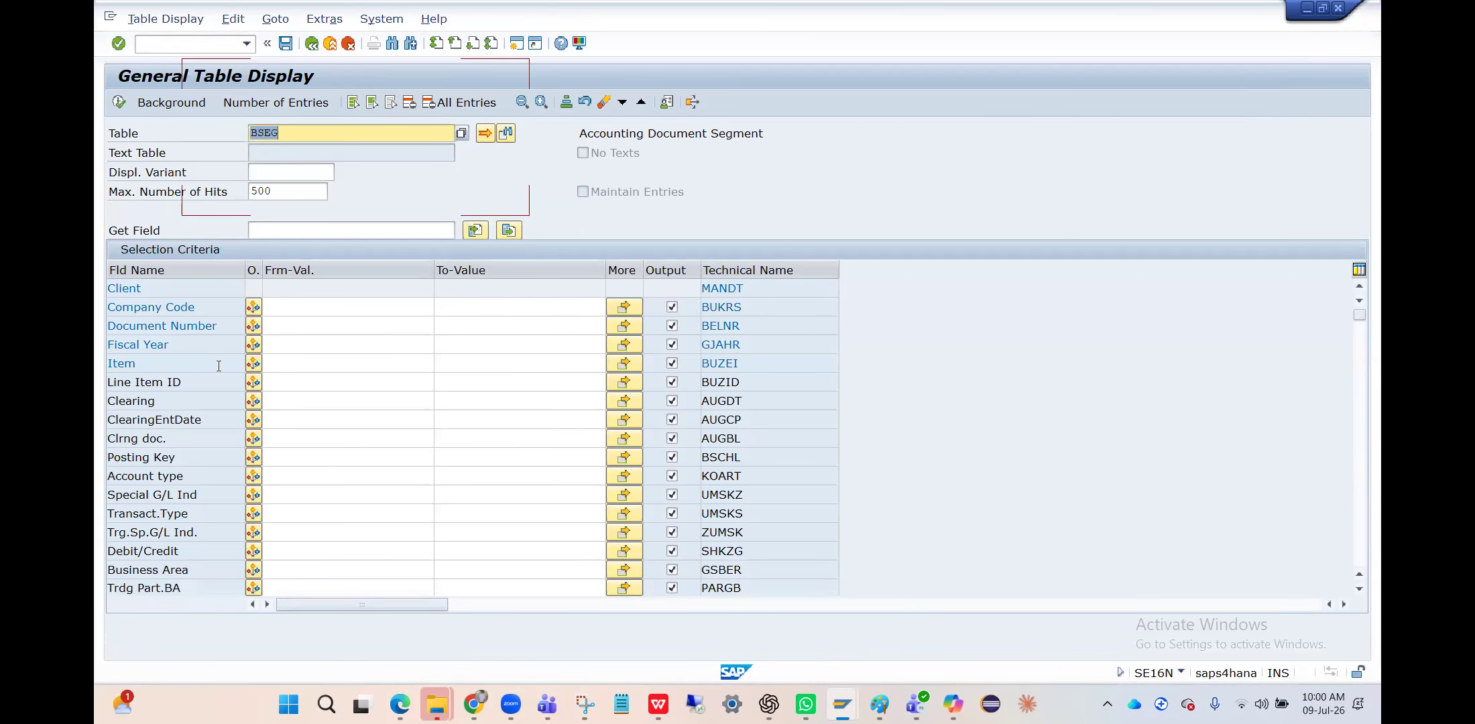
# - Search the field names of table BSEG for Payment Type Indicator
pyautogui.hotkey('ctrl', 'f')
pyautogui.write('Payment Type Indicator')
pyautogui.press('Return')
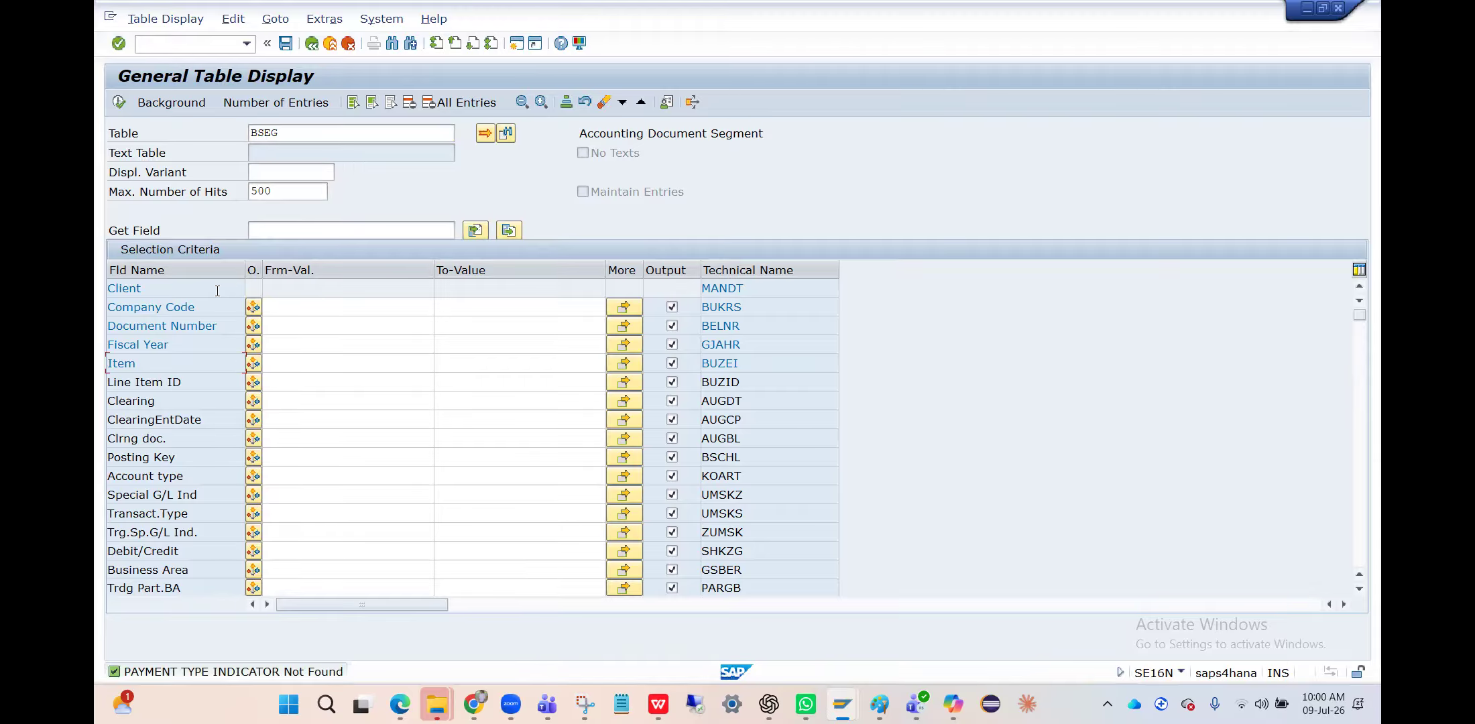
# - Copy the component name DTKZA from structure FPAYHX and search the field names of table BSEG for it
pyautogui.hotkey('alt', 'Tab')
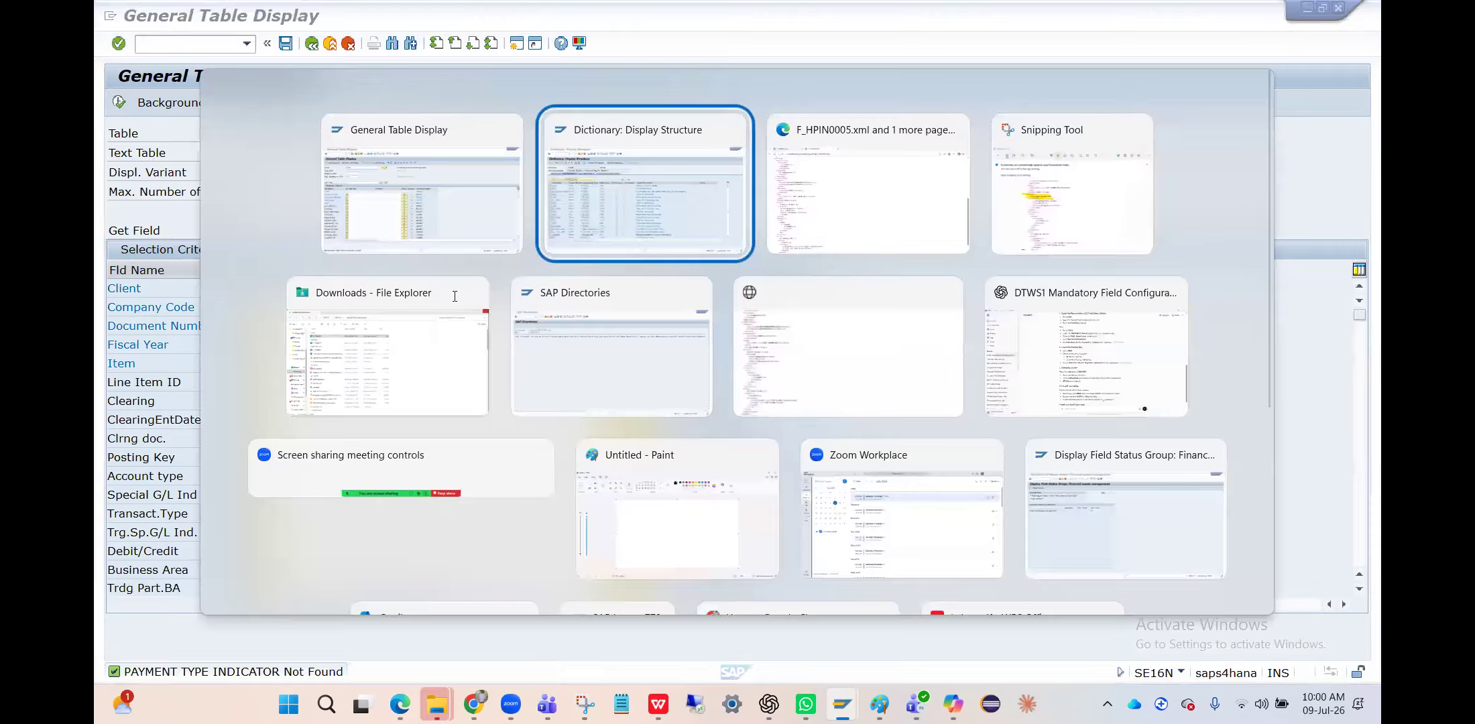
pyautogui.moveTo(206, 250); pyautogui.dragTo(122, 246)
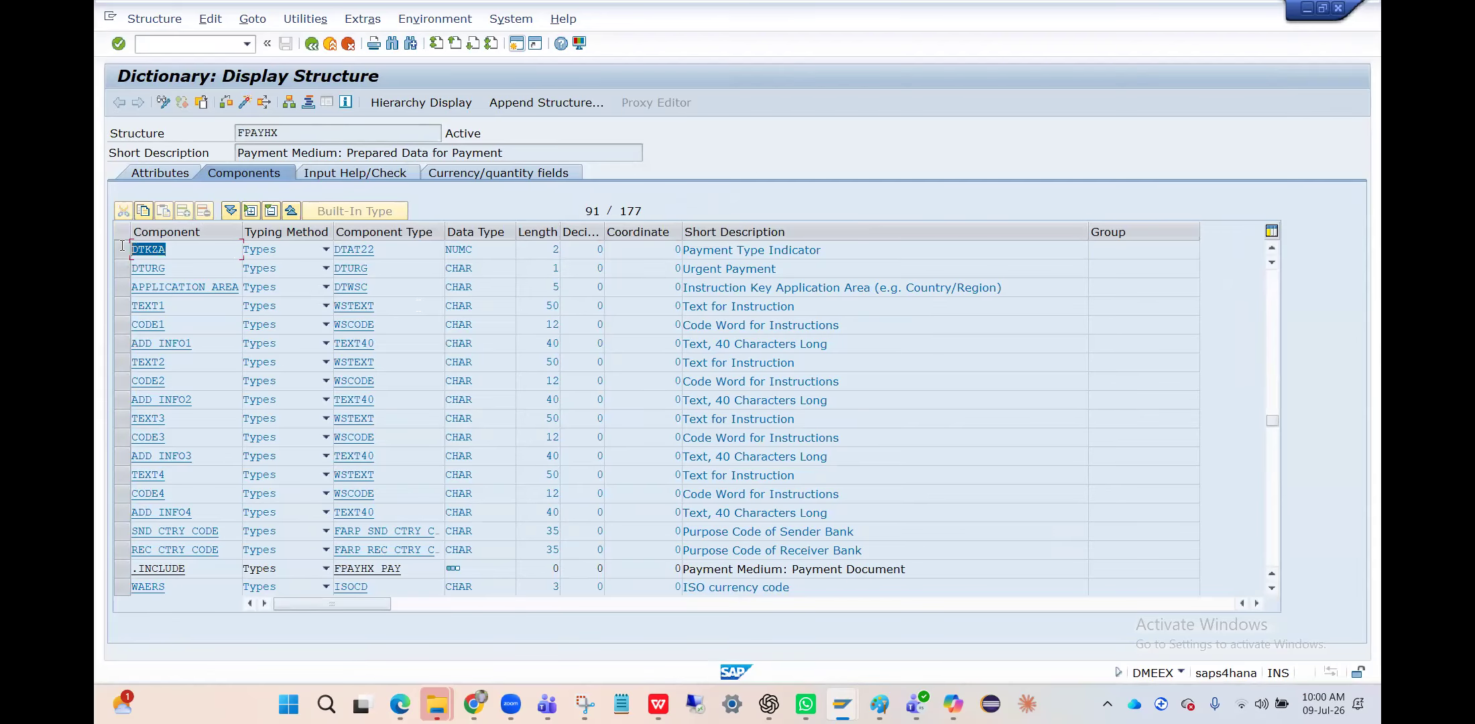
pyautogui.hotkey('alt', 'Tab')
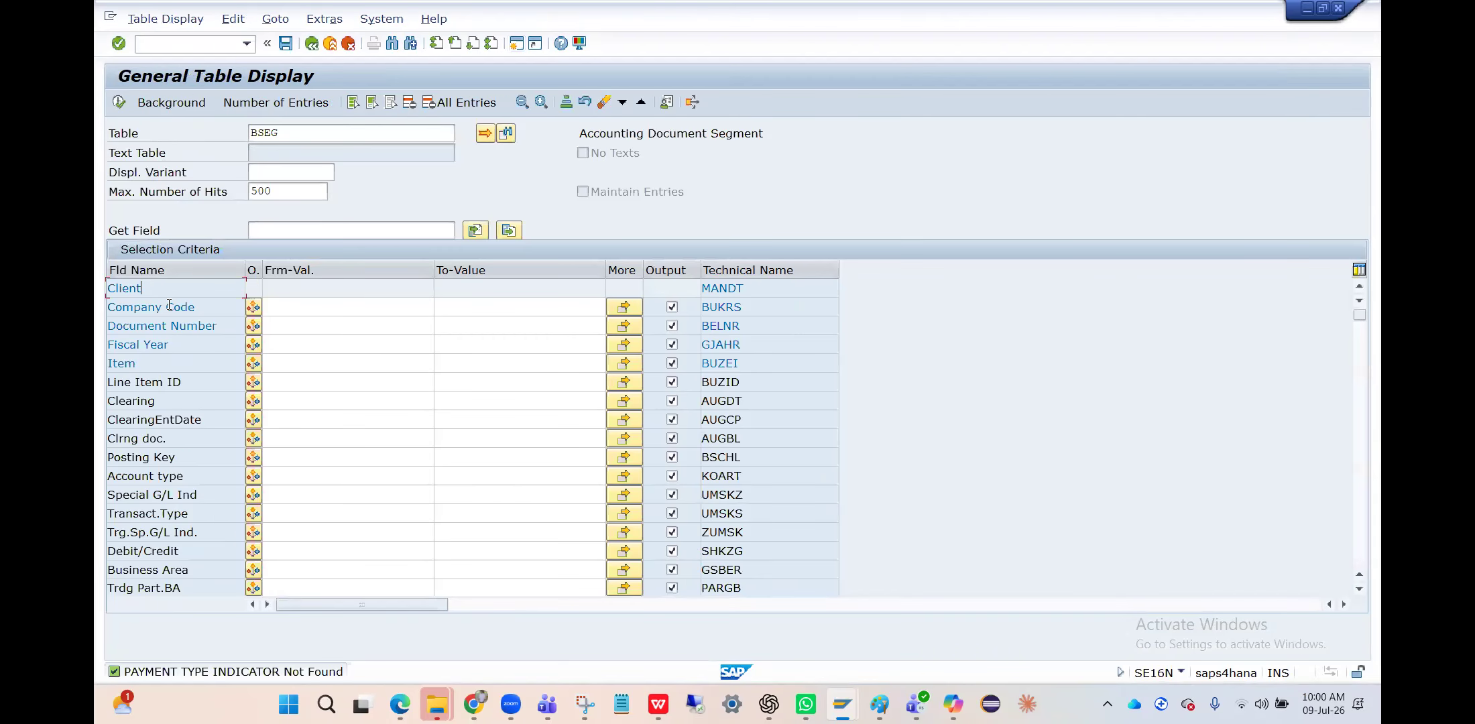
pyautogui.hotkey('ctrl', 'f')
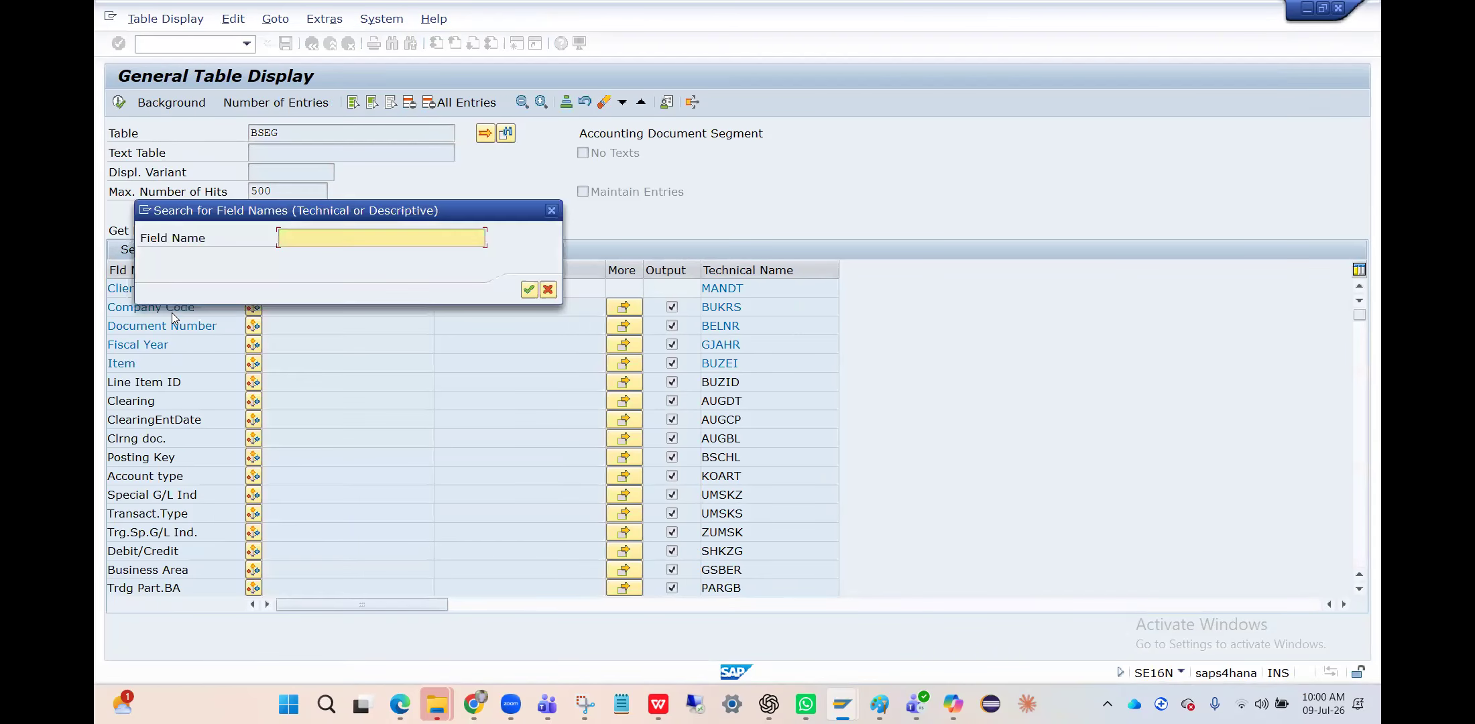
pyautogui.hotkey('ctrl', 'v')
pyautogui.press('Return')
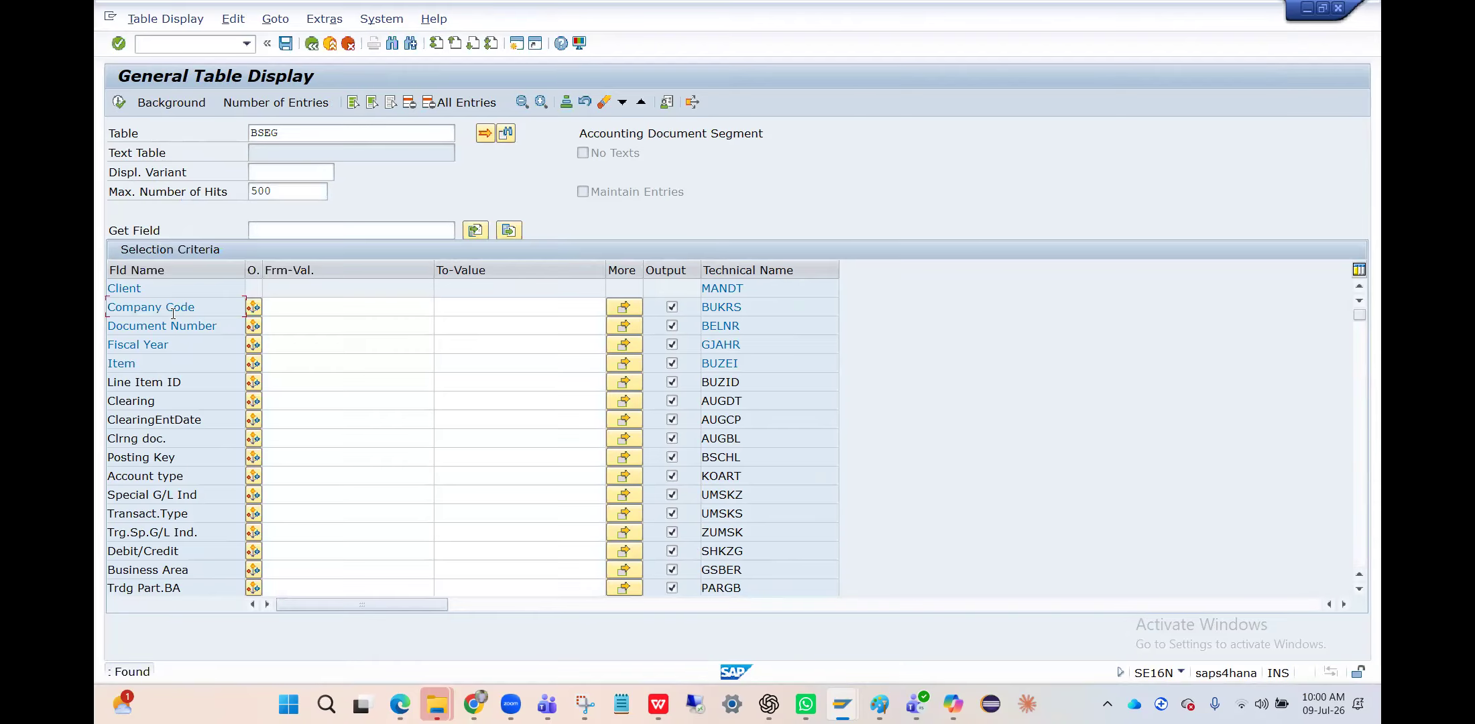
pyautogui.hotkey('alt', 'Tab')
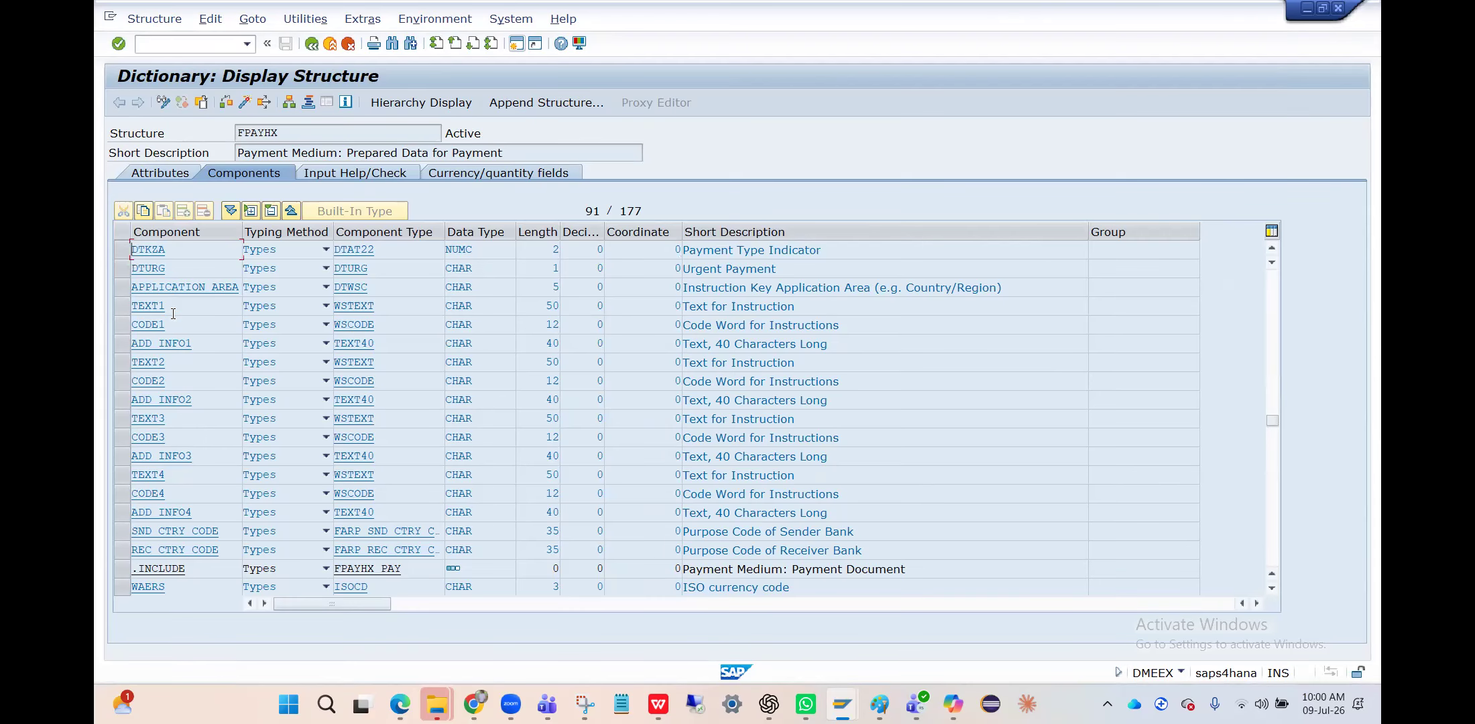
pyautogui.click(198, 257)
pyautogui.hotkey('alt', 'Tab')
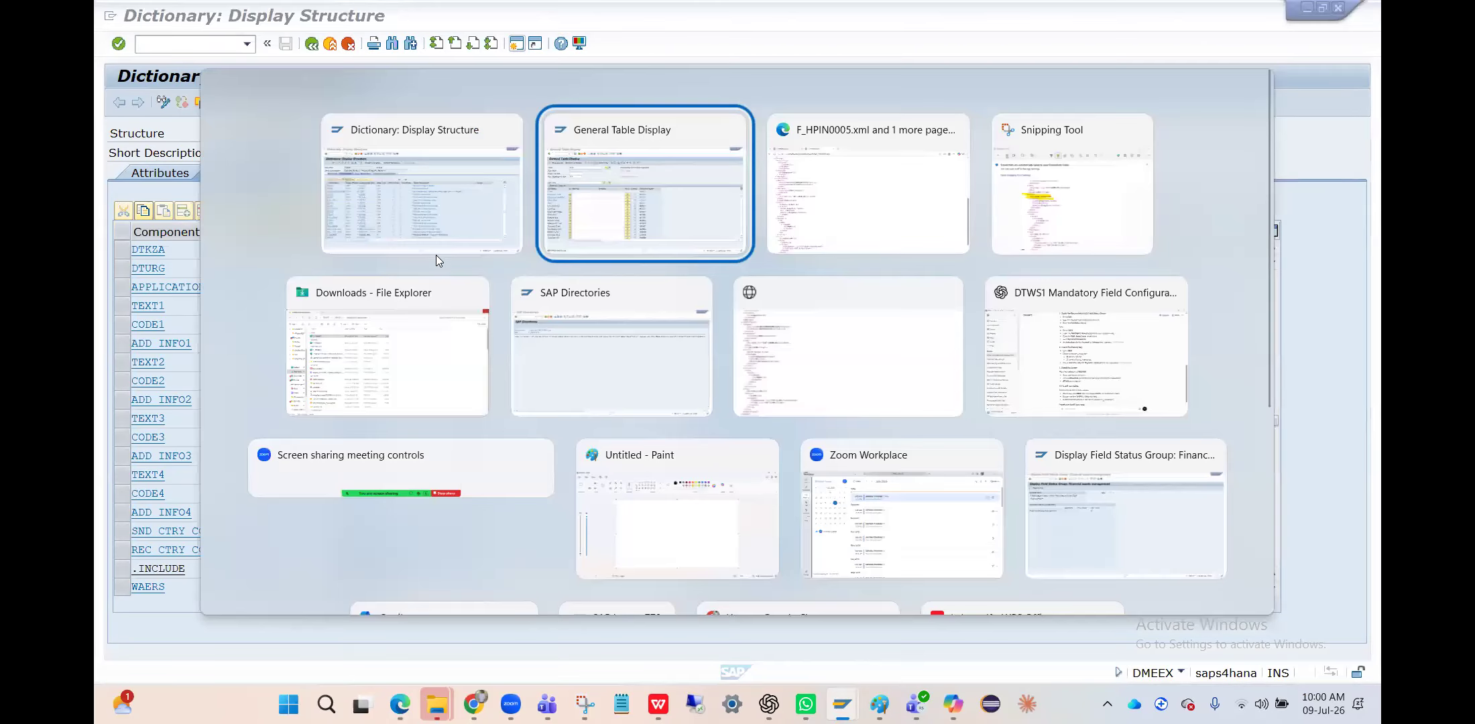
pyautogui.hotkey('alt', 'Tab')
pyautogui.press('Tab')
pyautogui.hotkey('alt', 'Tab')
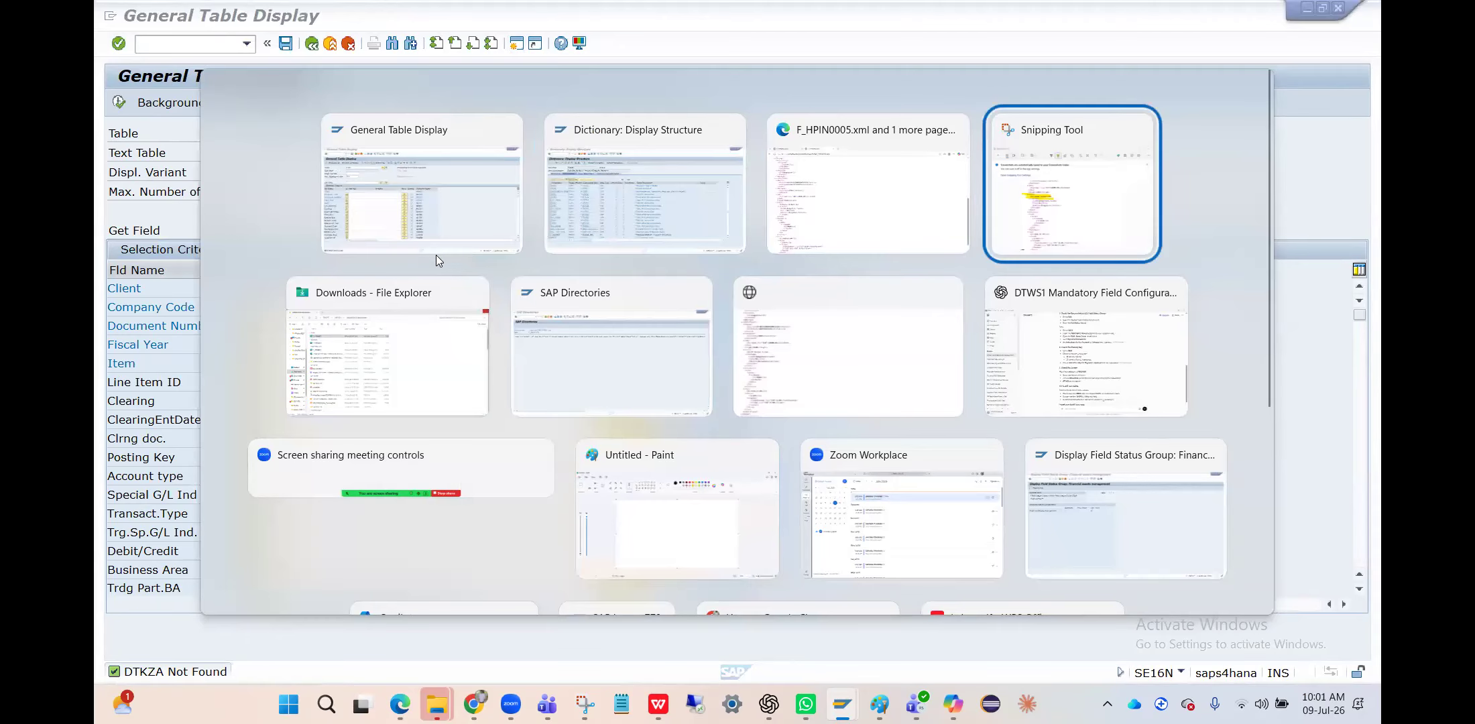
# - Return to the format tree and examine the DTKZA and DTURG conditions of the HIGH node under InstrPrty, compared with NORM
pyautogui.hotkey('alt', 'Tab')
pyautogui.press('Tab')
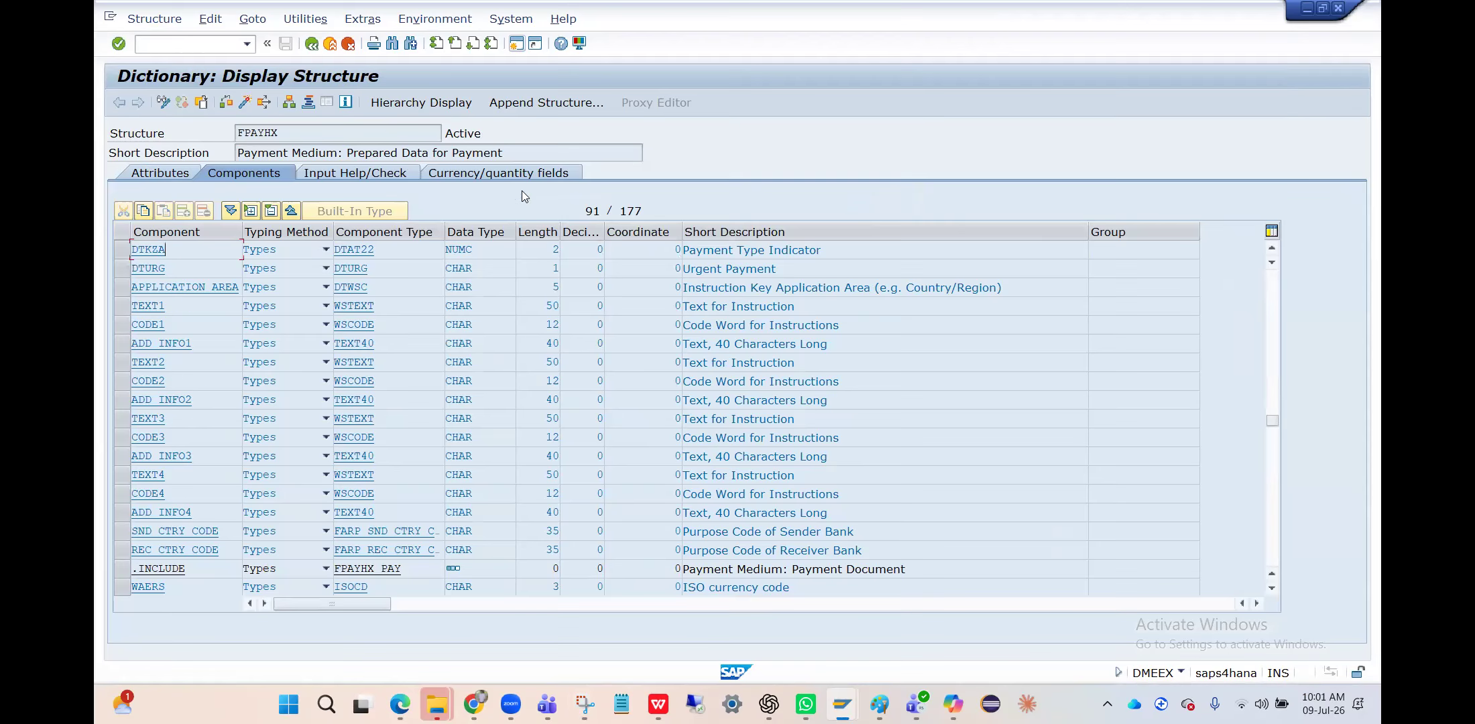
pyautogui.click(313, 44)
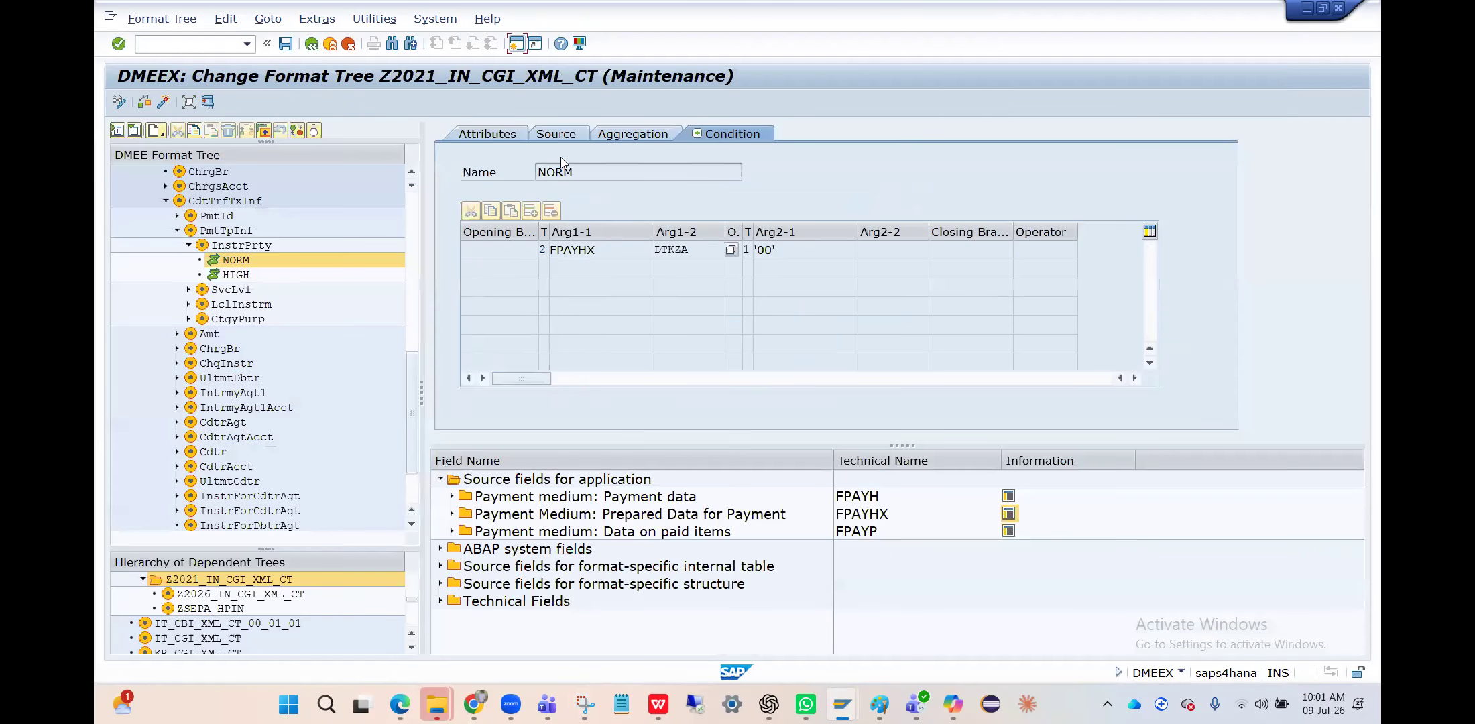
pyautogui.click(792, 246)
pyautogui.click(246, 276)
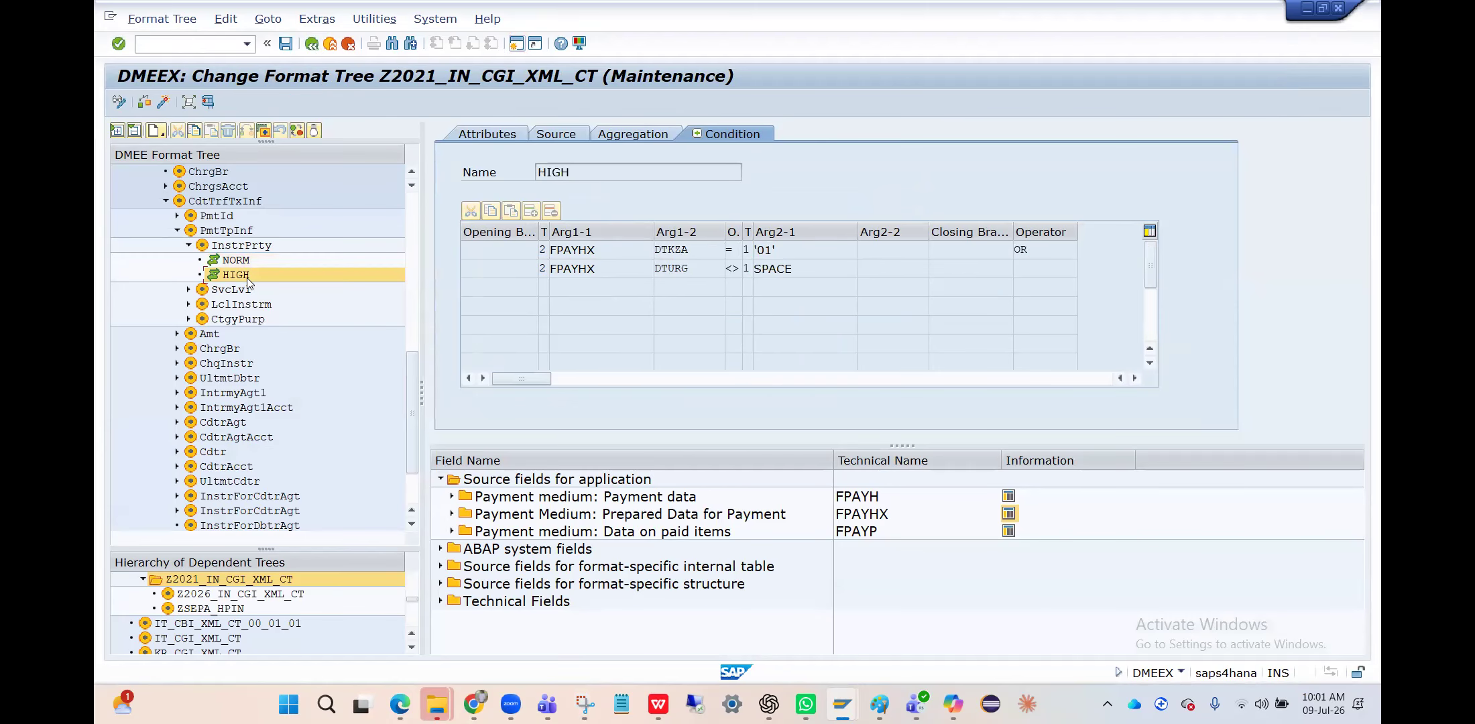
pyautogui.click(842, 252)
pyautogui.click(821, 276)
pyautogui.click(807, 255)
pyautogui.click(798, 270)
pyautogui.press('Up')
pyautogui.click(791, 268)
# - Display structure FPAYHX, find component DTKZA and copy the words Payment Type from its short description
pyautogui.click(1010, 515)
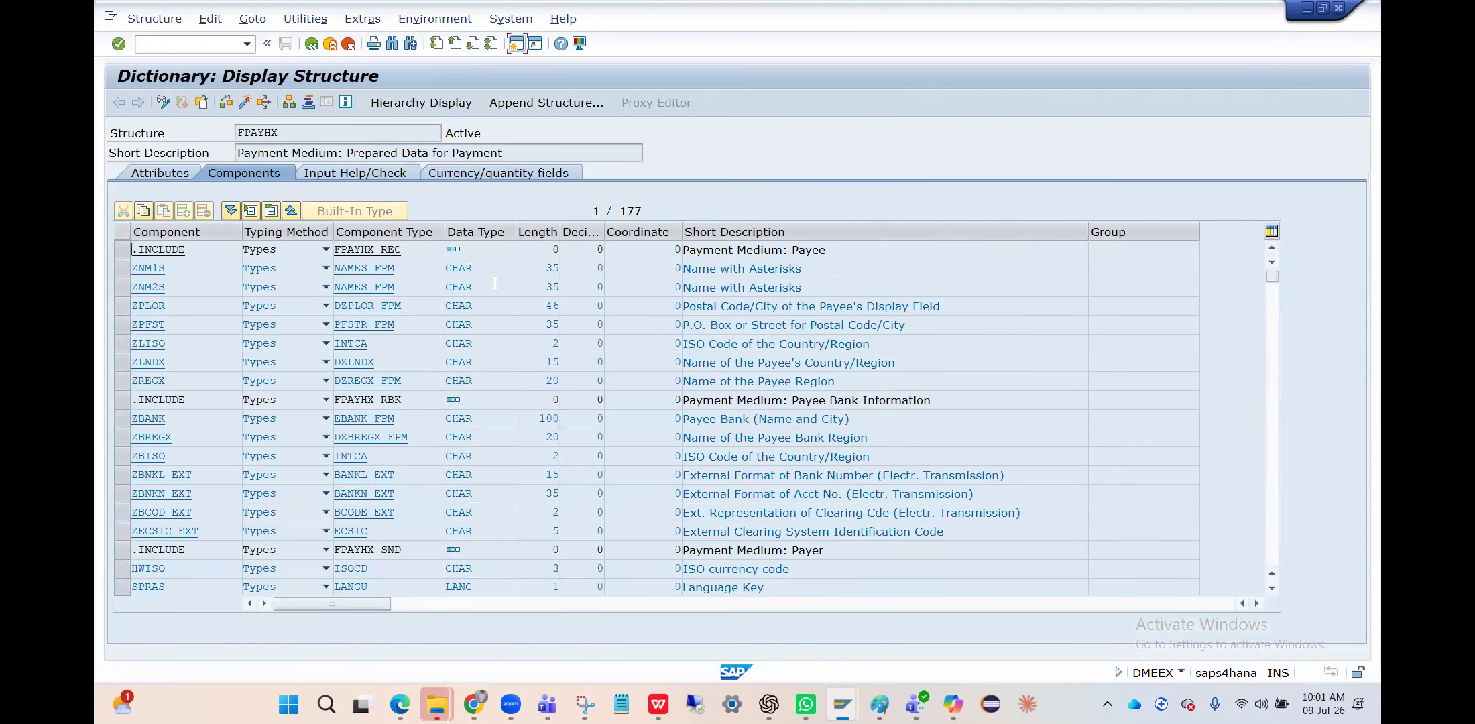
pyautogui.hotkey('ctrl', 'f')
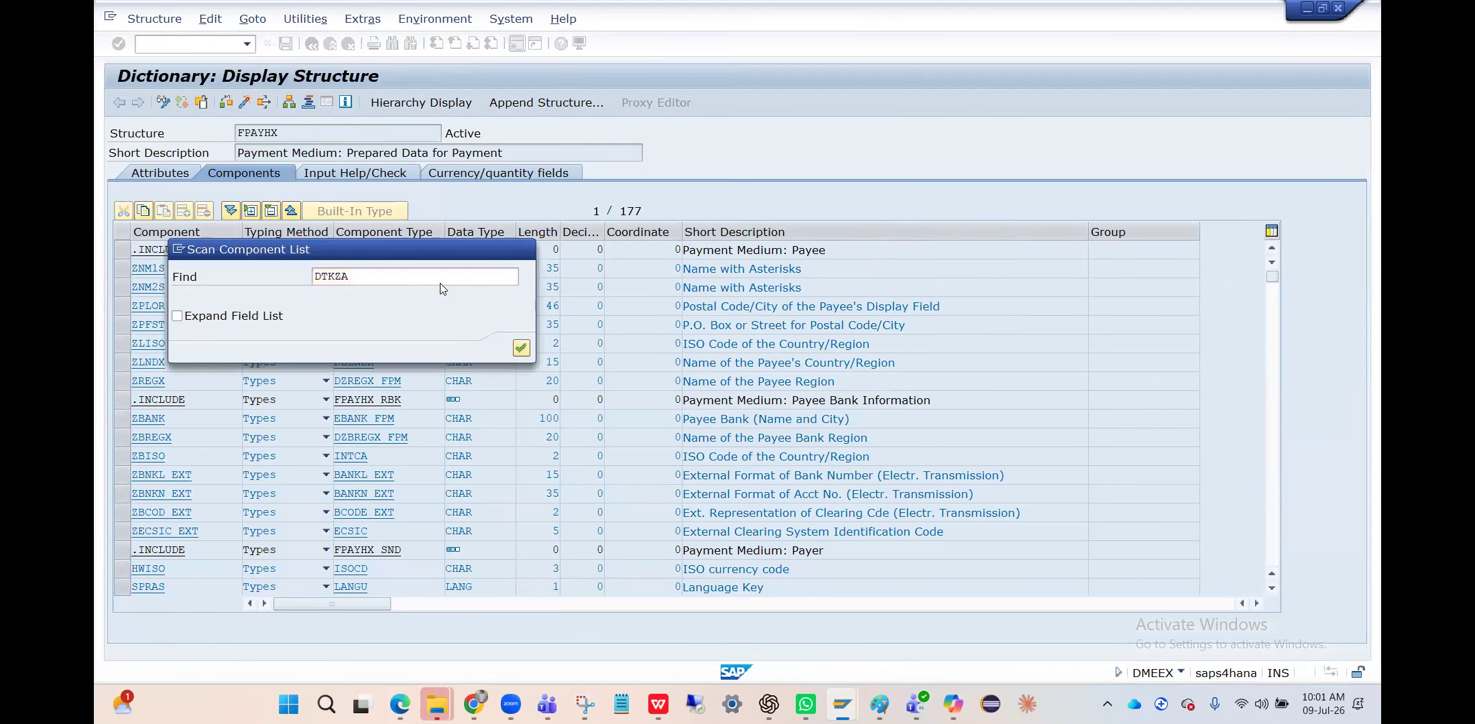
pyautogui.press('Return')
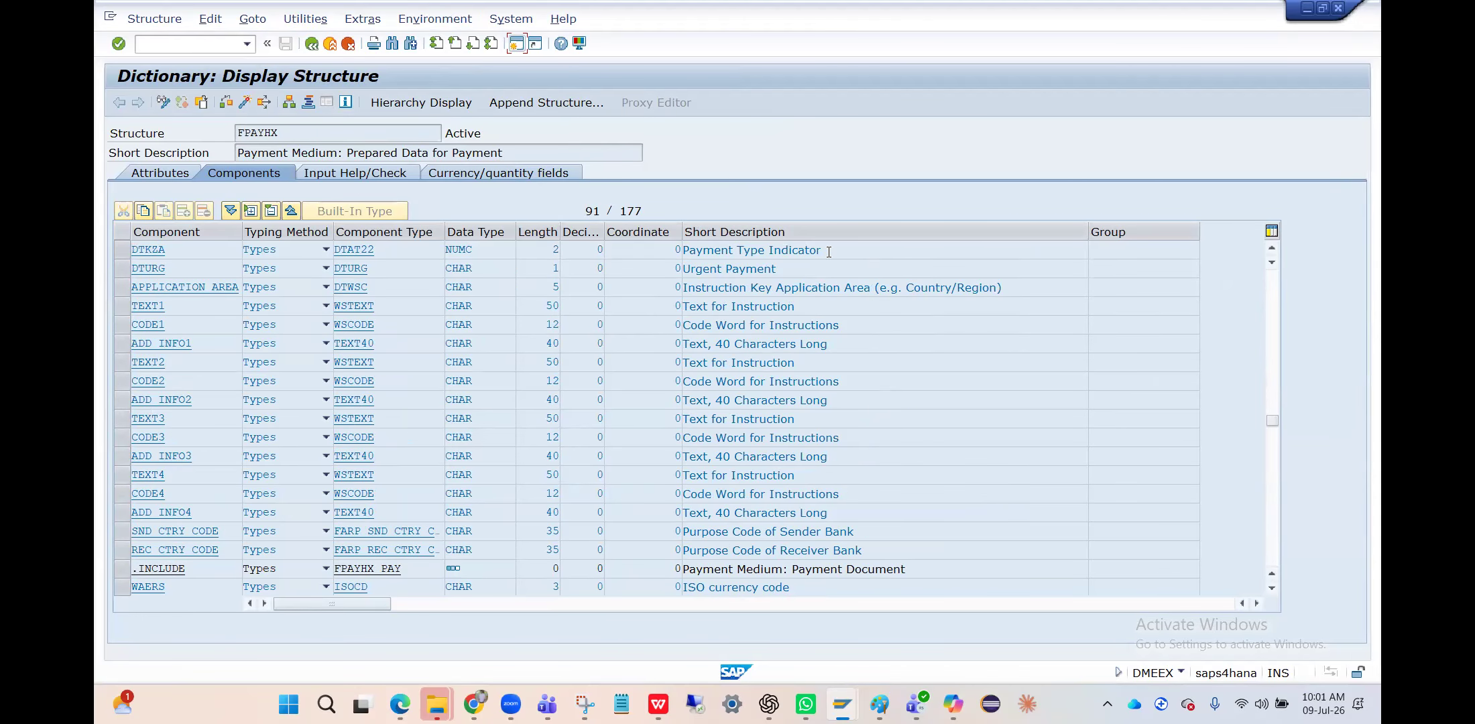
pyautogui.moveTo(765, 253); pyautogui.dragTo(681, 251)
pyautogui.hotkey('ctrl', 'c')
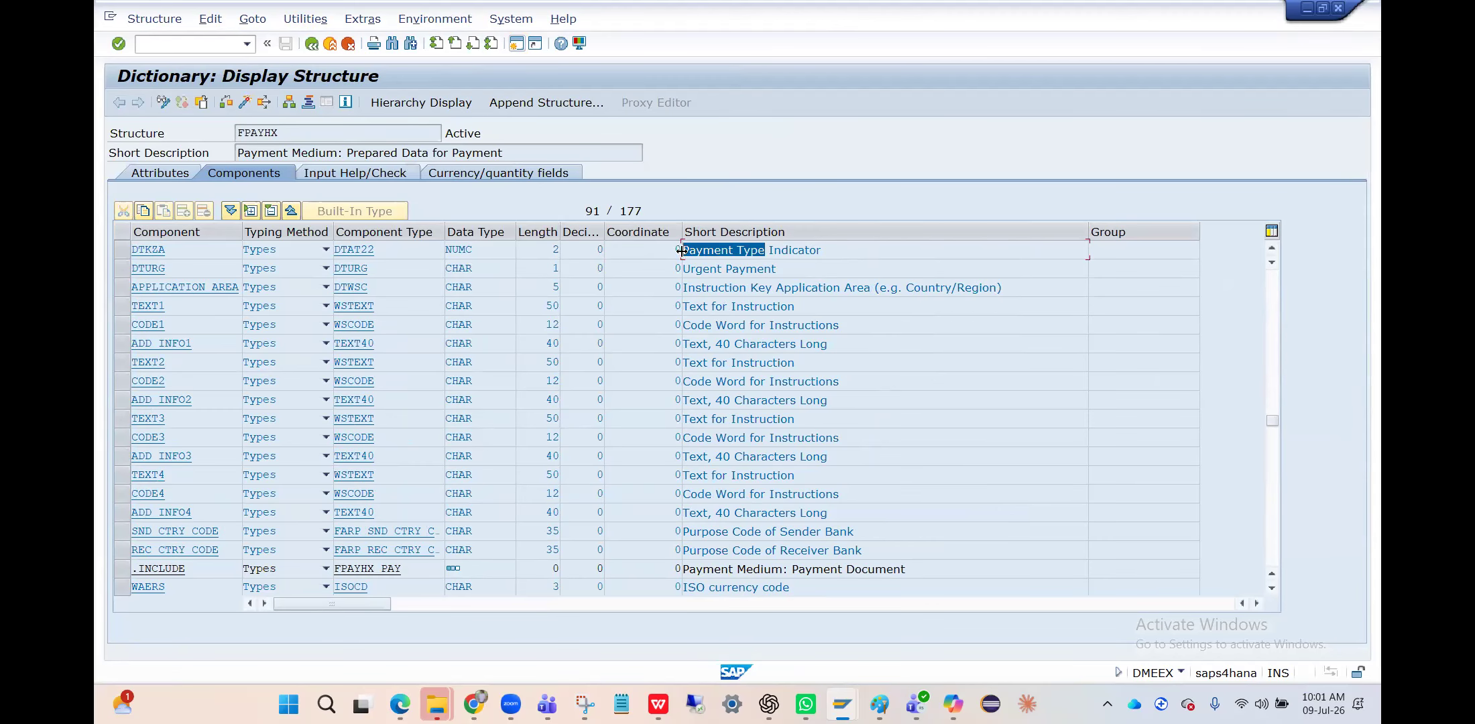
pyautogui.click(681, 250)
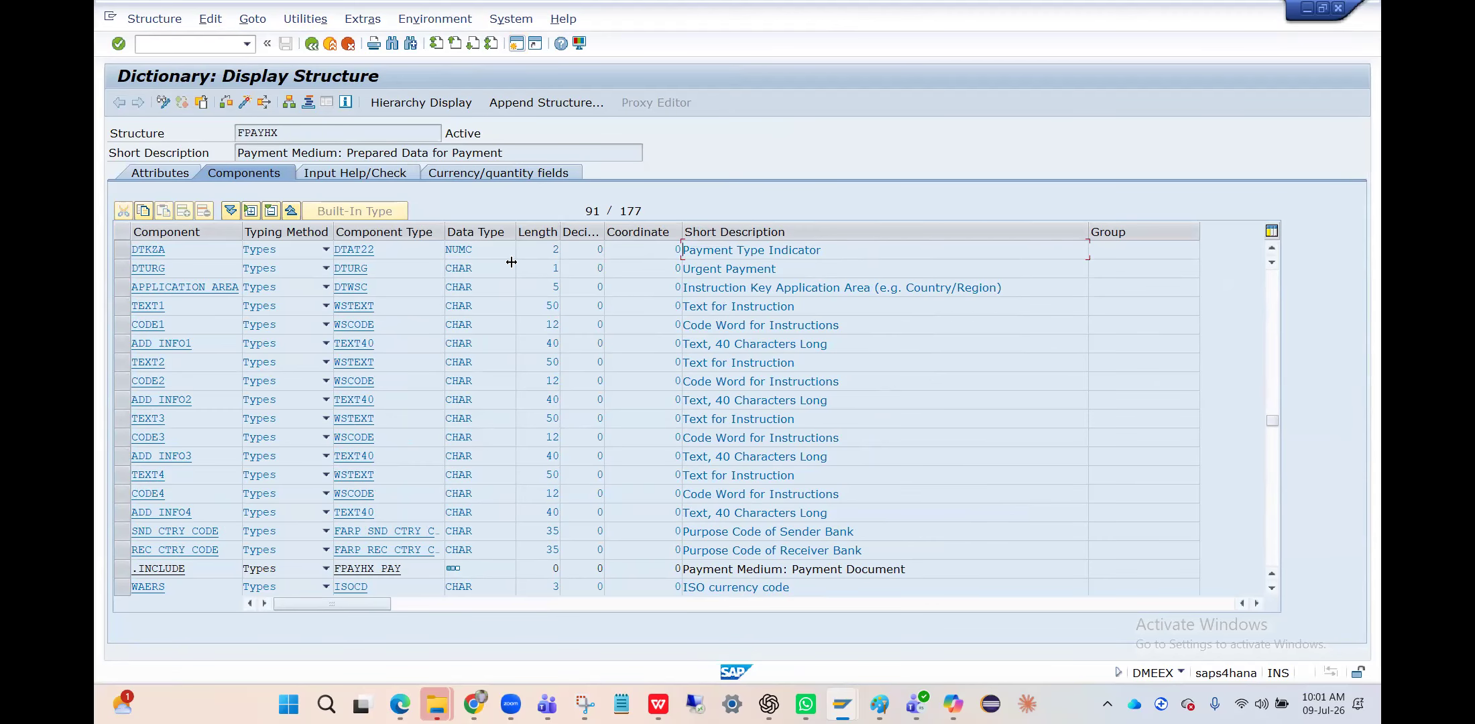
# - Search the field names of table BSEG for Payment Type in the General Table Display session
pyautogui.hotkey('alt', 'Tab')
pyautogui.press('Tab')
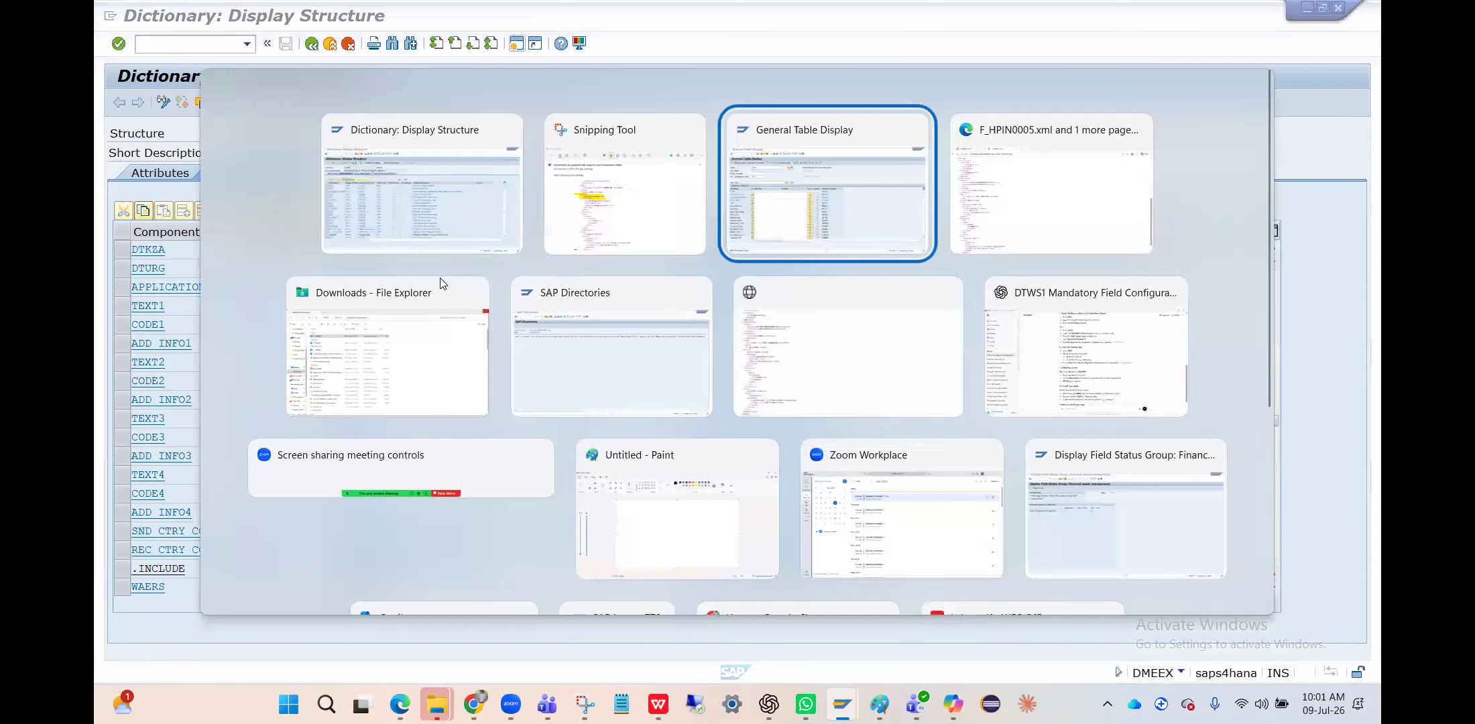
pyautogui.hotkey('ctrl', 'f')
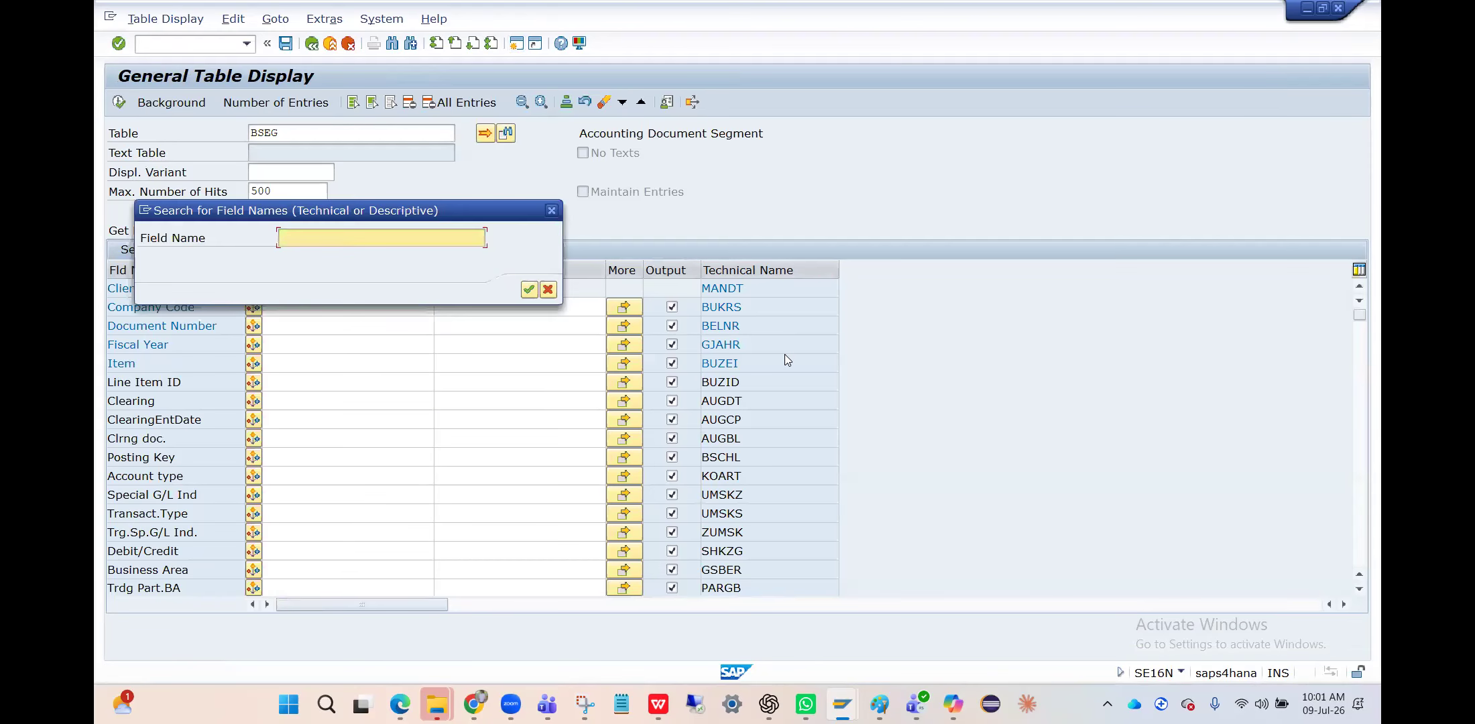
pyautogui.hotkey('ctrl', 'v')
pyautogui.press('Return')
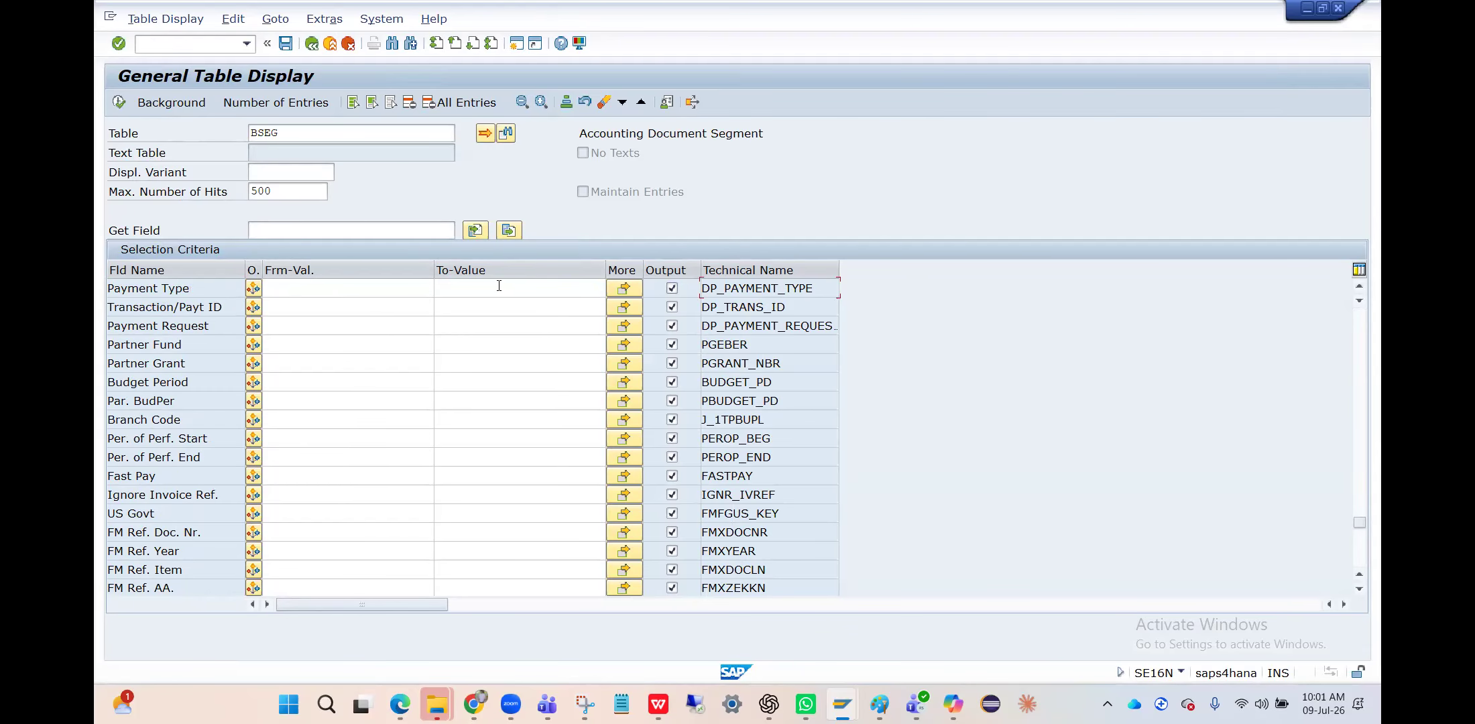
pyautogui.click(349, 286)
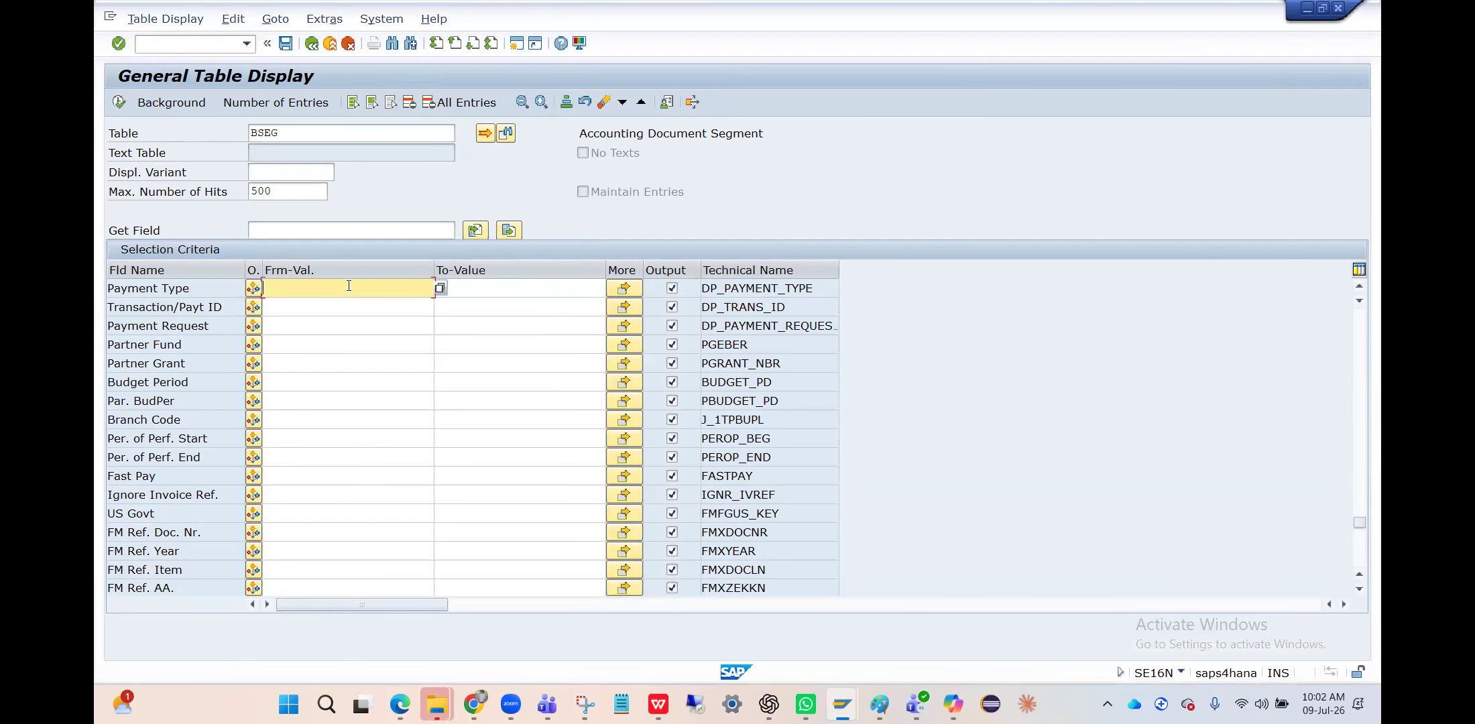
pyautogui.scroll(20, 1154, 365)
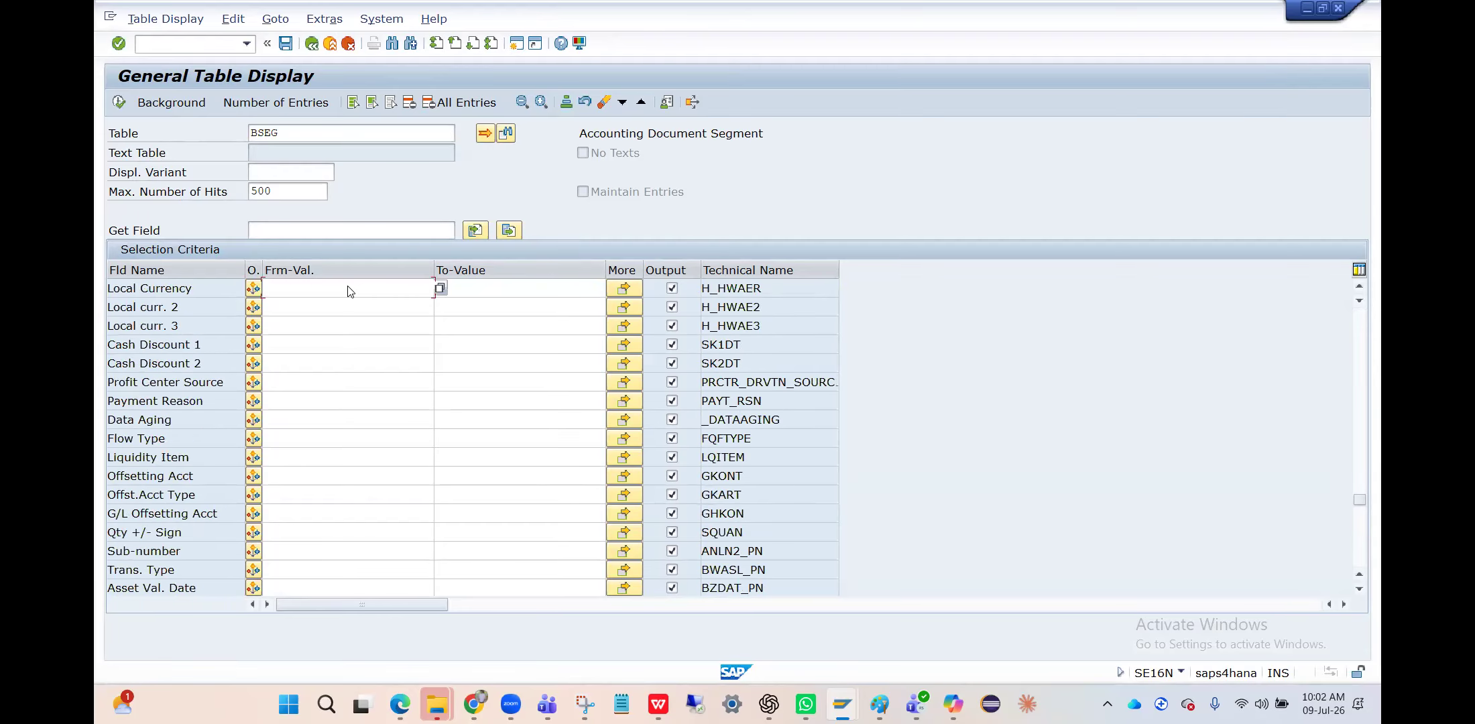
pyautogui.scroll(5, 1154, 359)
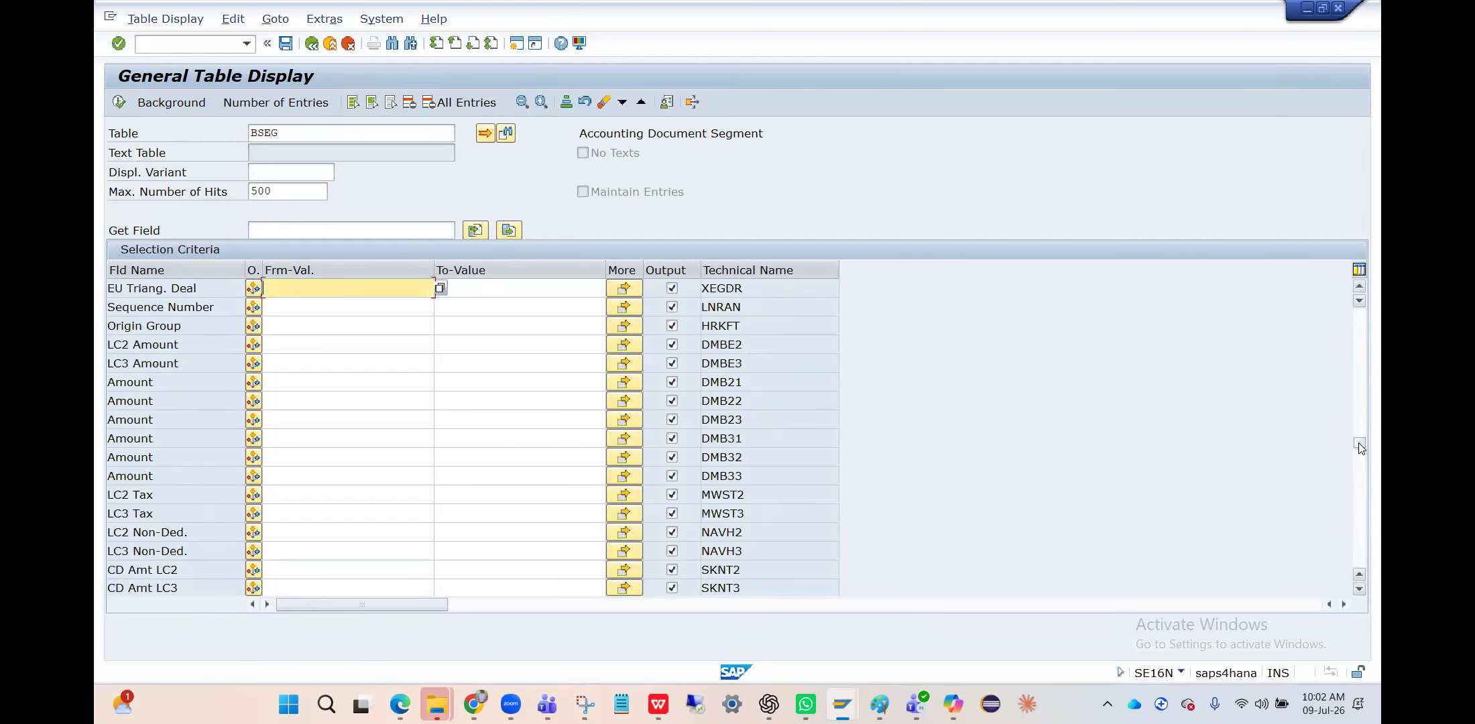
pyautogui.moveTo(1358, 443); pyautogui.dragTo(1362, 311)
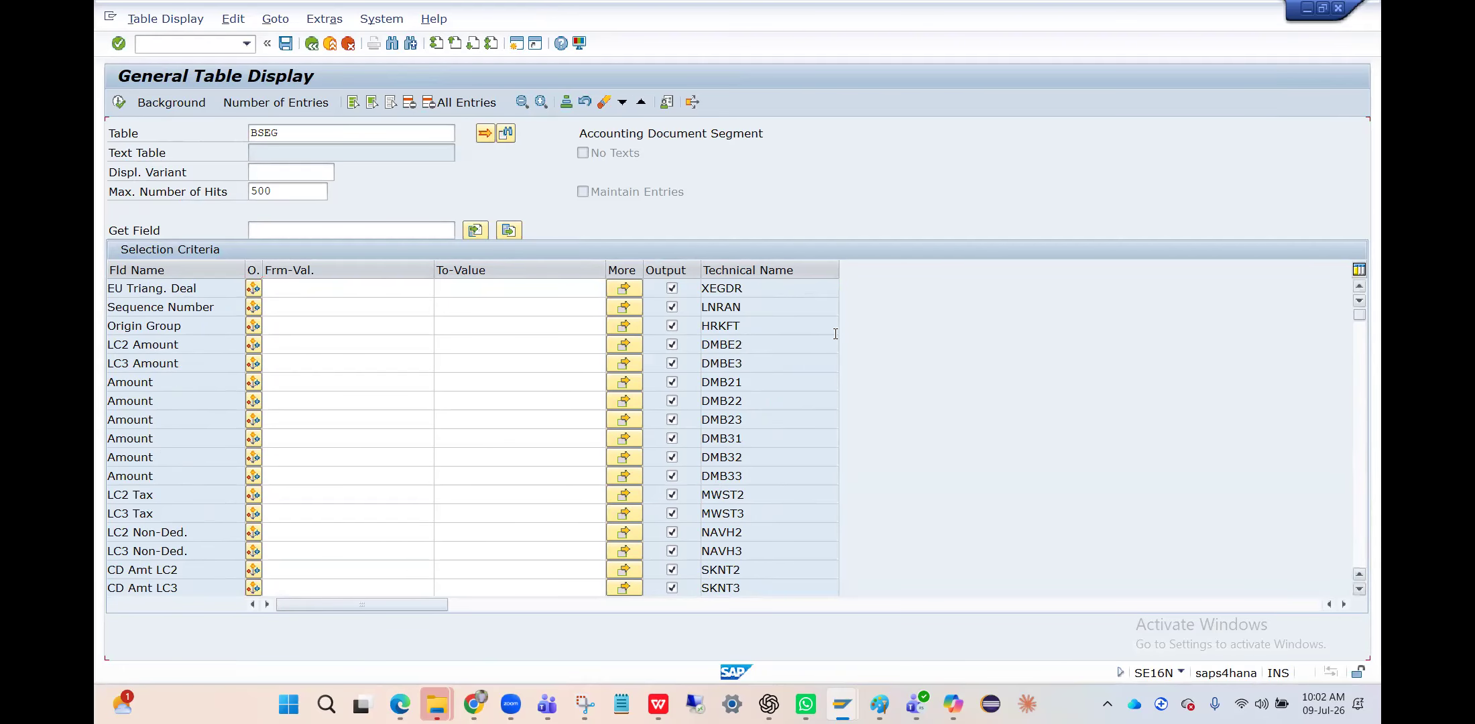
pyautogui.click(342, 309)
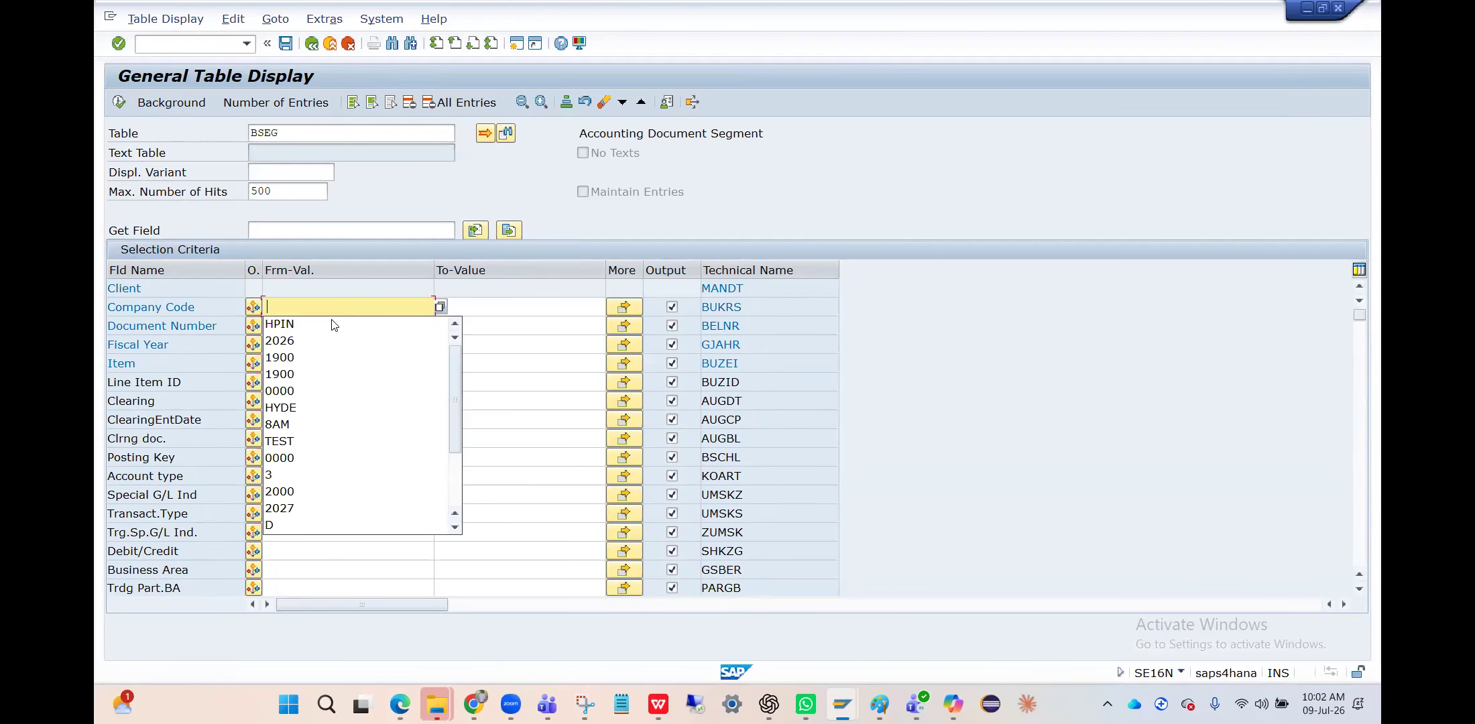
pyautogui.click(325, 324)
pyautogui.click(326, 325)
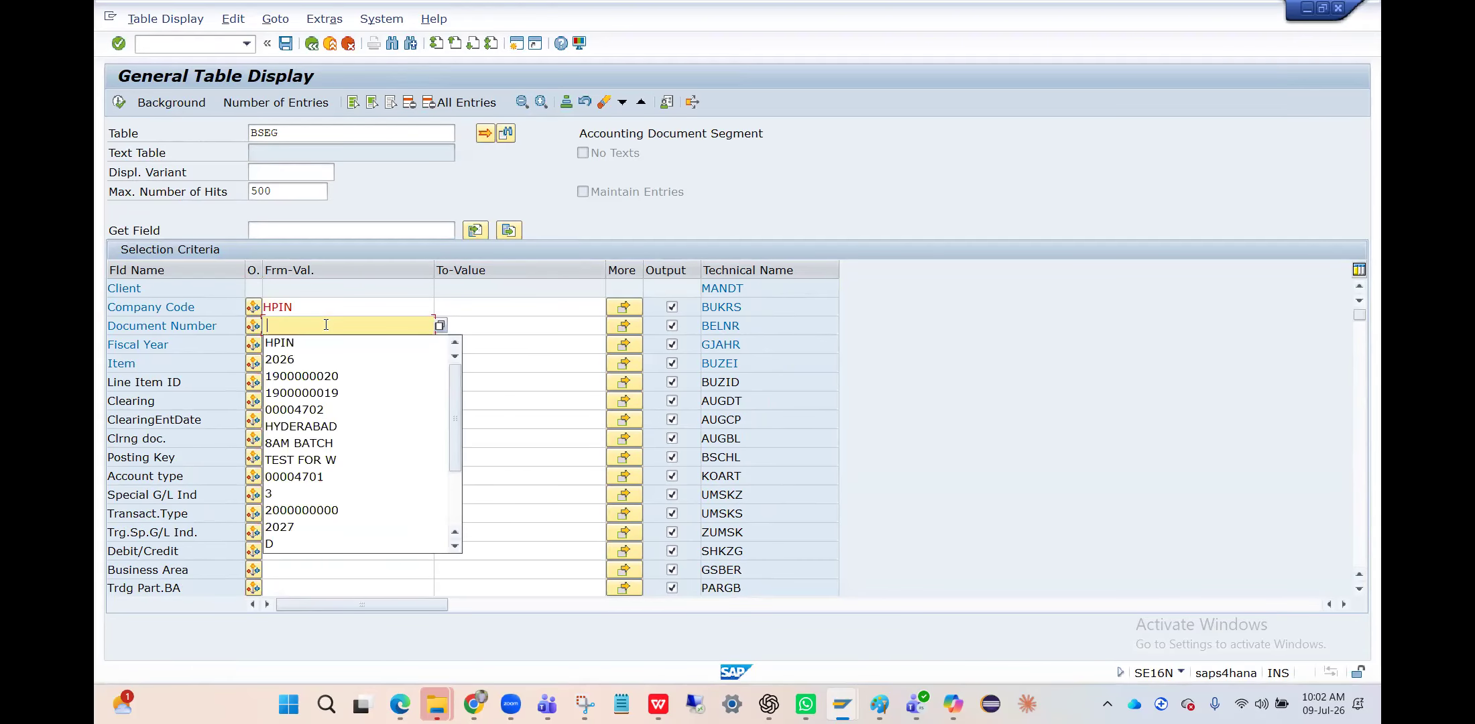
pyautogui.click(312, 378)
pyautogui.press('BackSpace')
pyautogui.write('1')
pyautogui.hotkey('ctrl', 'a')
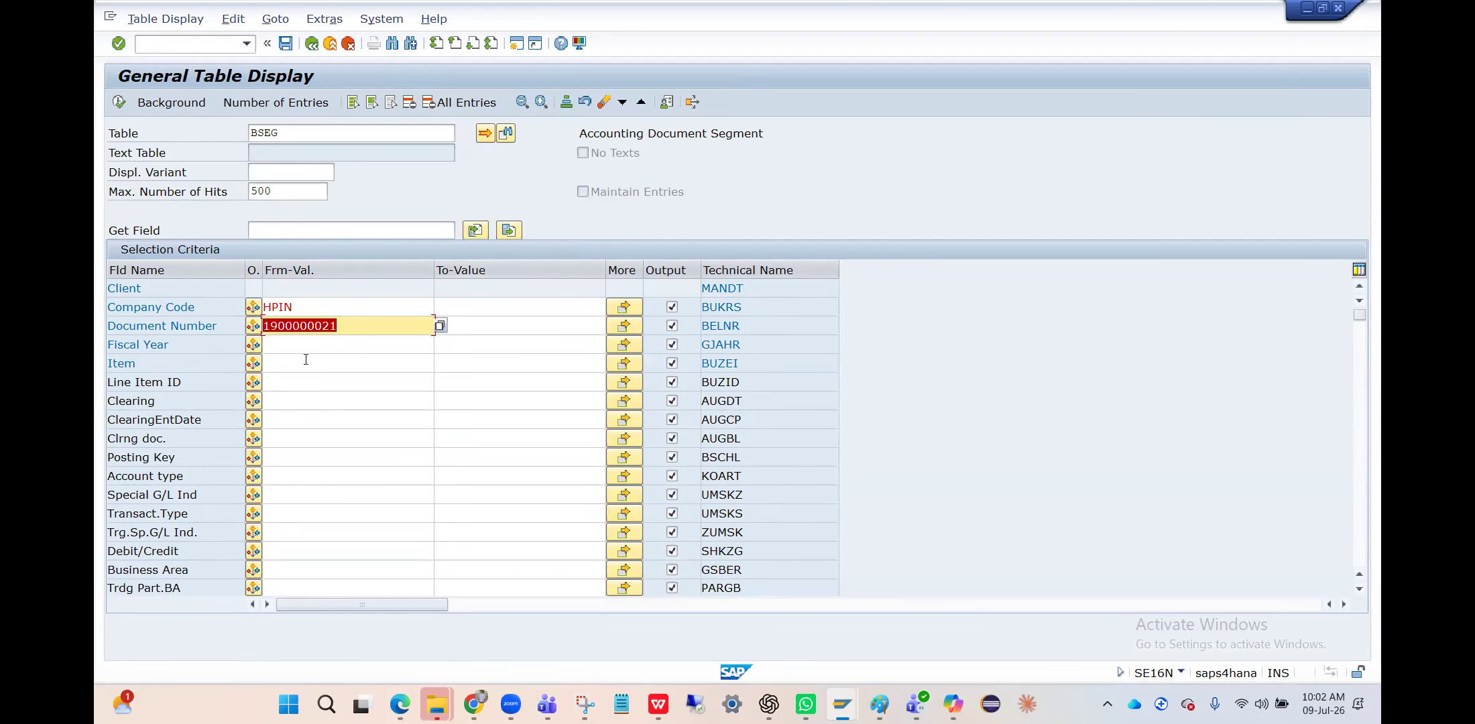
pyautogui.click(305, 345)
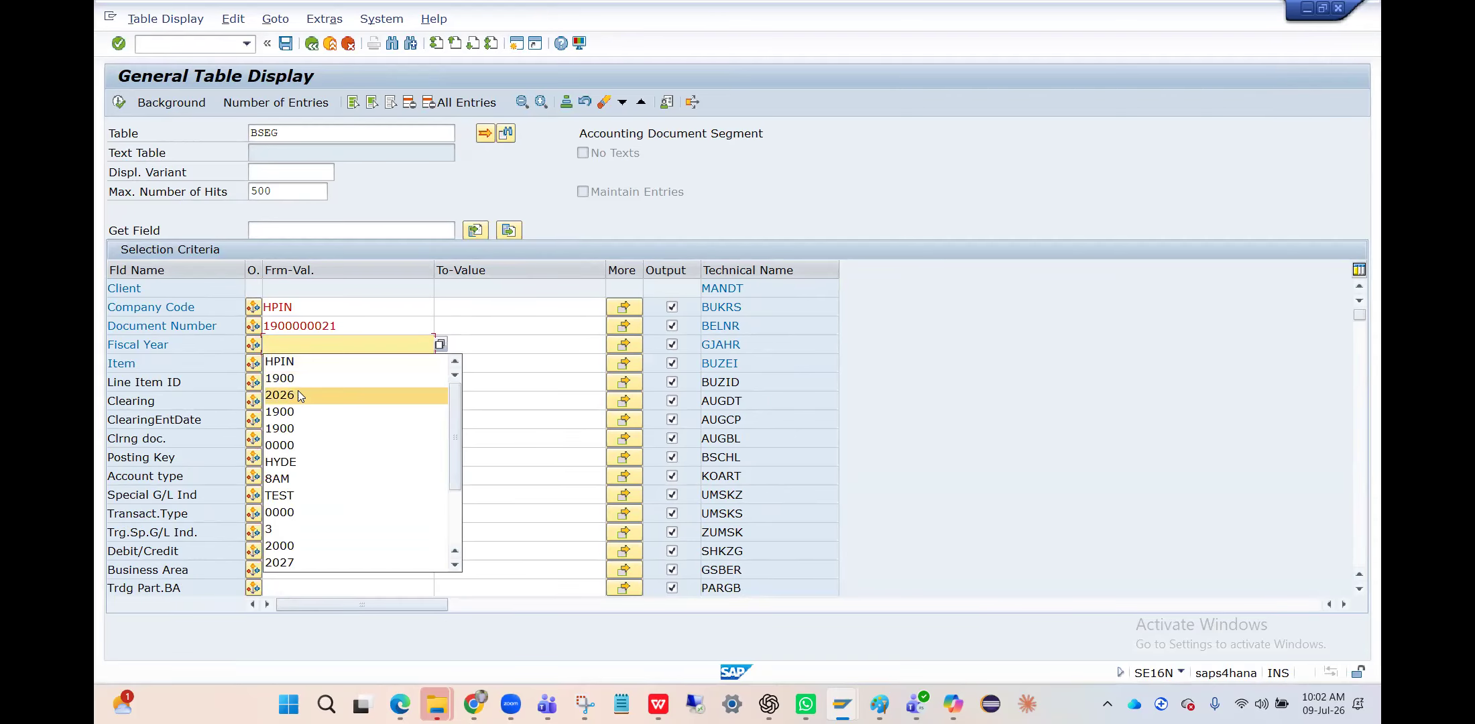
pyautogui.click(297, 394)
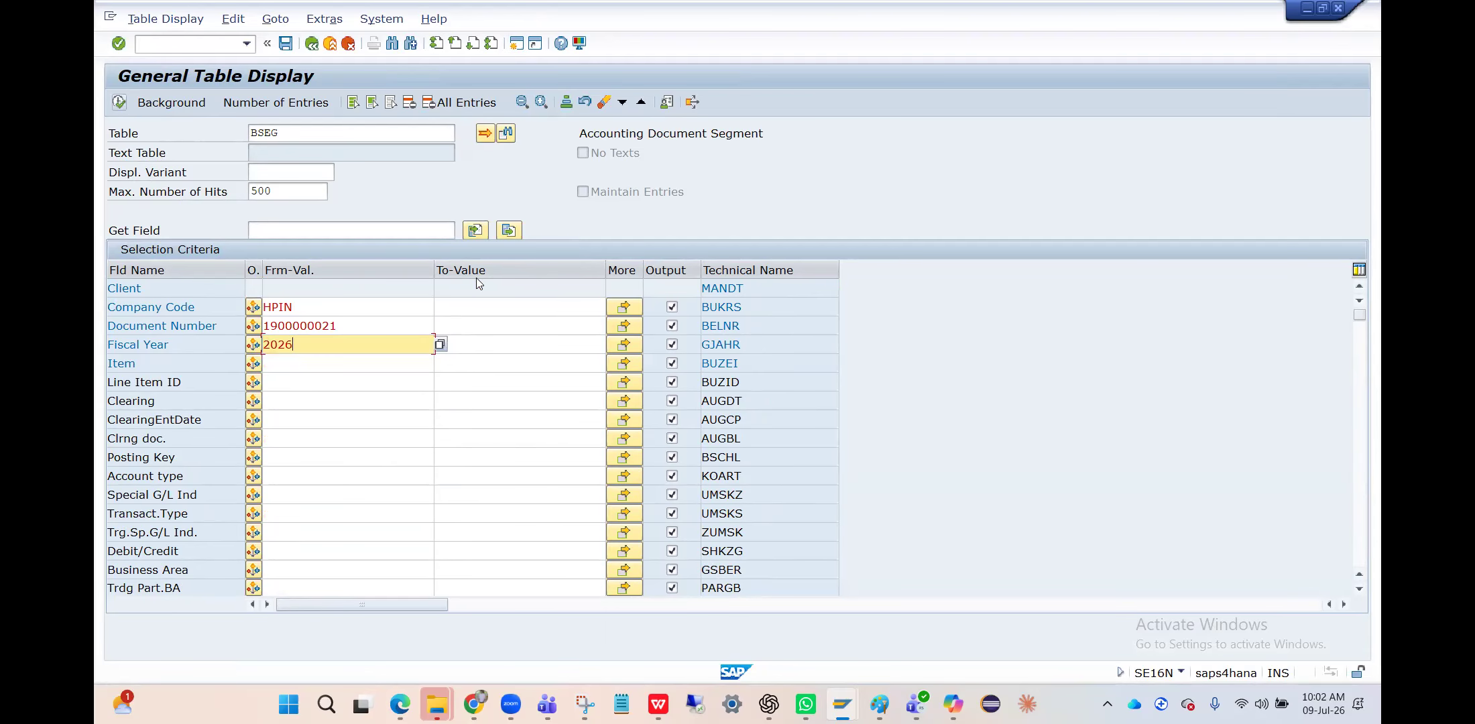
# - Limit the BSEG output to company code, document number, fiscal year, Payment Type, Transaction/Payt ID and Payment Request
pyautogui.click(407, 103)
pyautogui.click(672, 307)
pyautogui.click(672, 325)
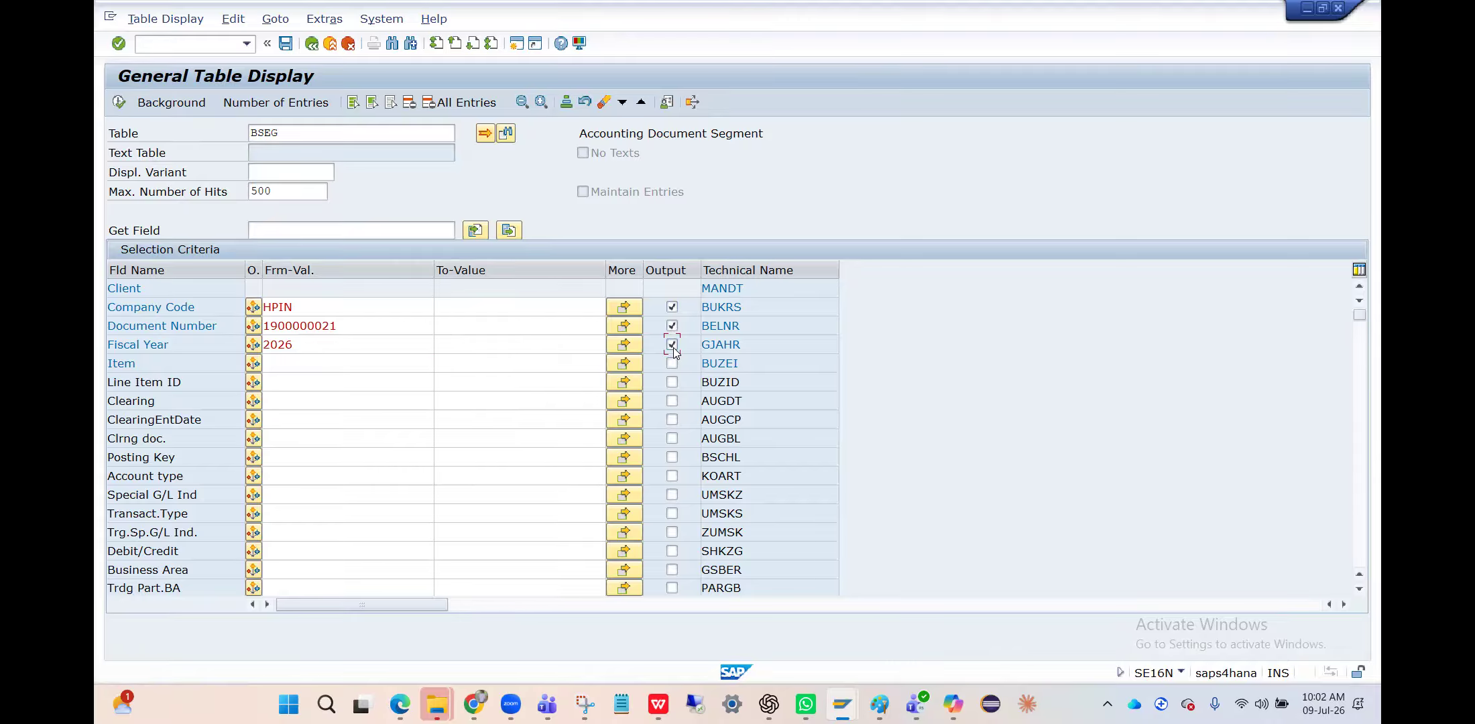
pyautogui.hotkey('ctrl', 'f')
pyautogui.write('Payment Type')
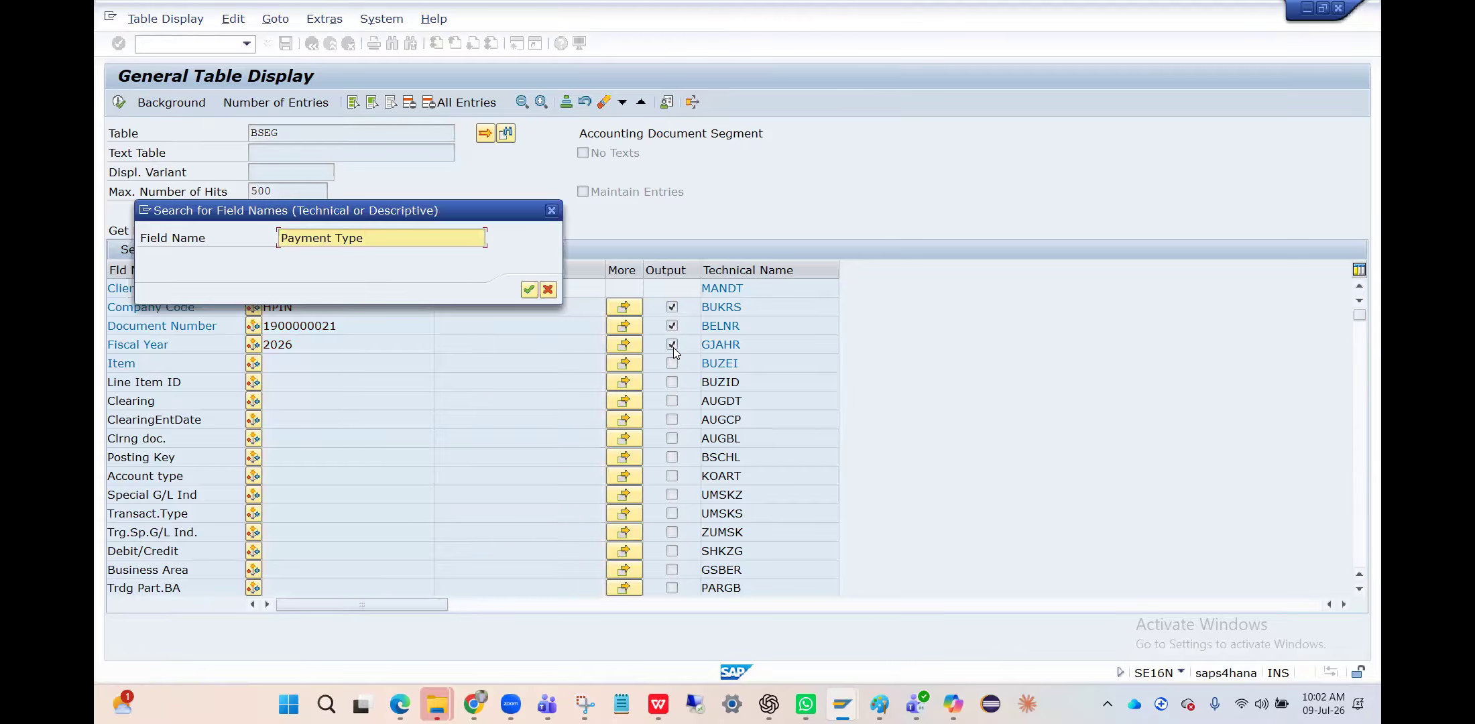
pyautogui.press('Return')
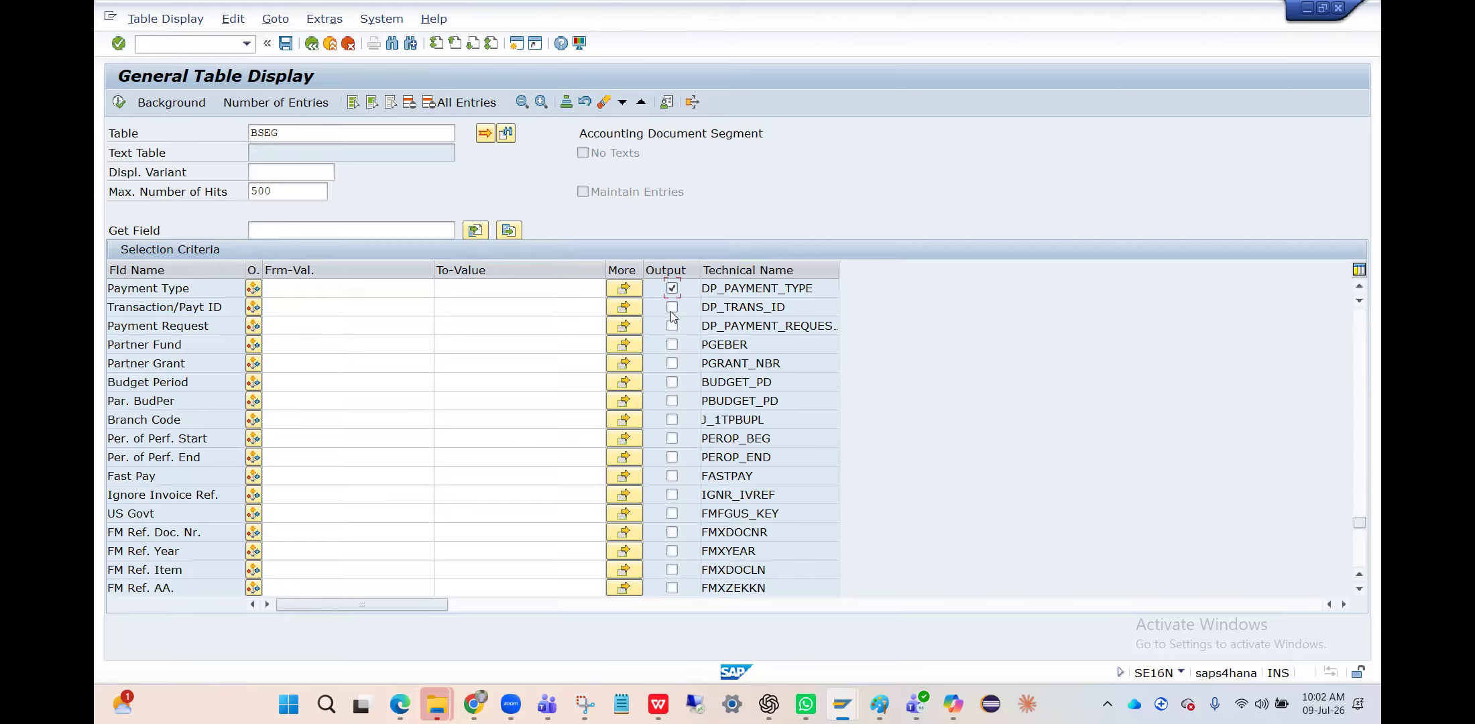
pyautogui.click(672, 308)
# - Run the BSEG selection and examine the payment type and transaction ID of the document's line items
pyautogui.click(119, 102)
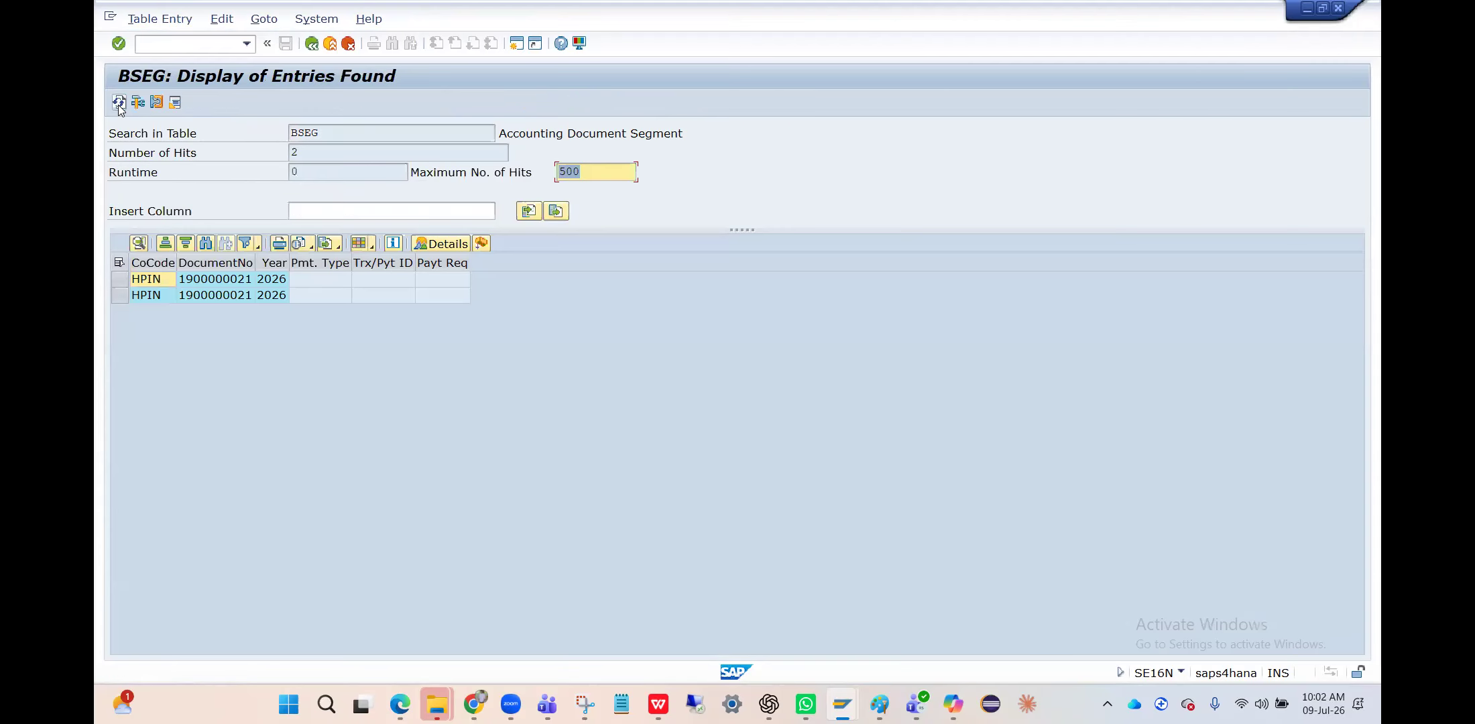
pyautogui.click(325, 285)
pyautogui.click(384, 279)
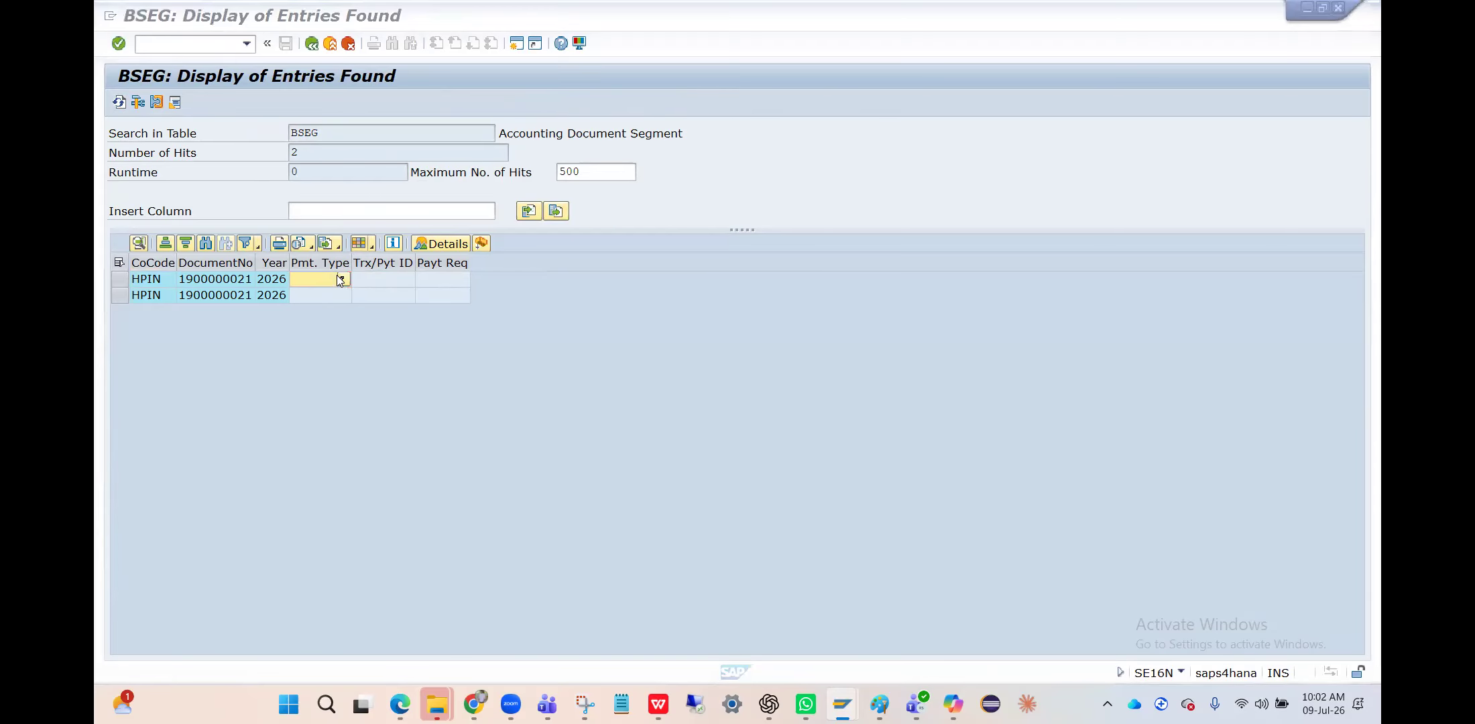
# - Switch back to structure FPAYHX and display the data element DTAT22 of component DTKZA
pyautogui.hotkey('alt', 'Tab')
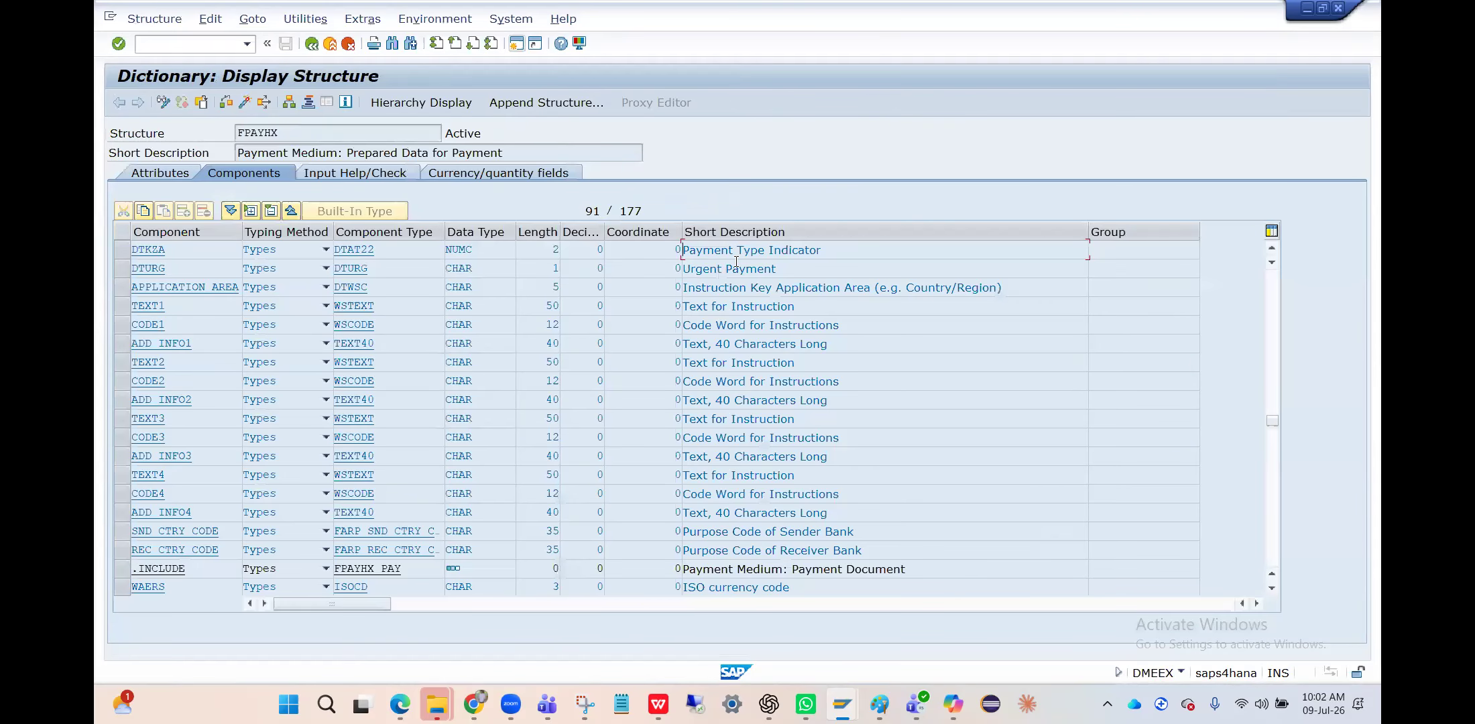
pyautogui.doubleClick(366, 251)
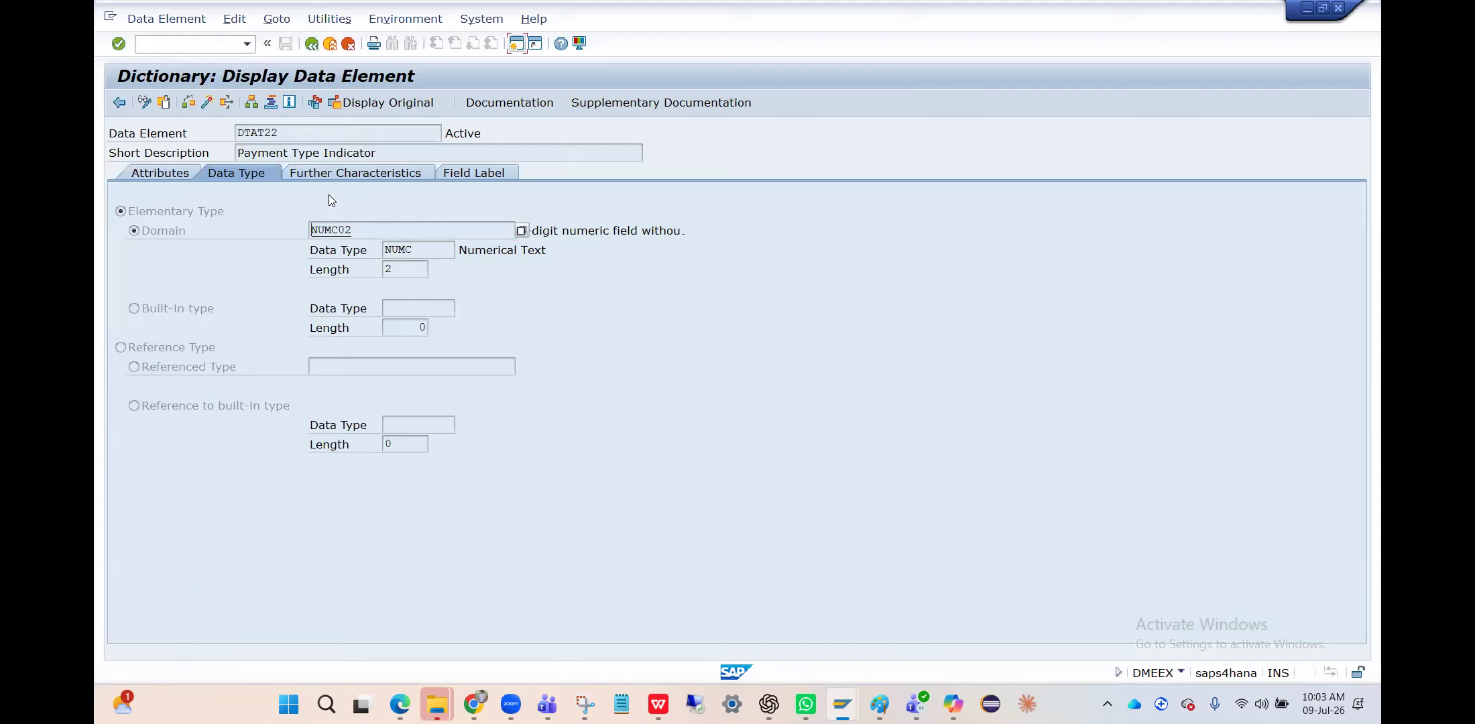
# - Review the further characteristics, attributes and data type of data element DTAT22, and return to component DTKZA in structure FPAYHX
pyautogui.click(328, 174)
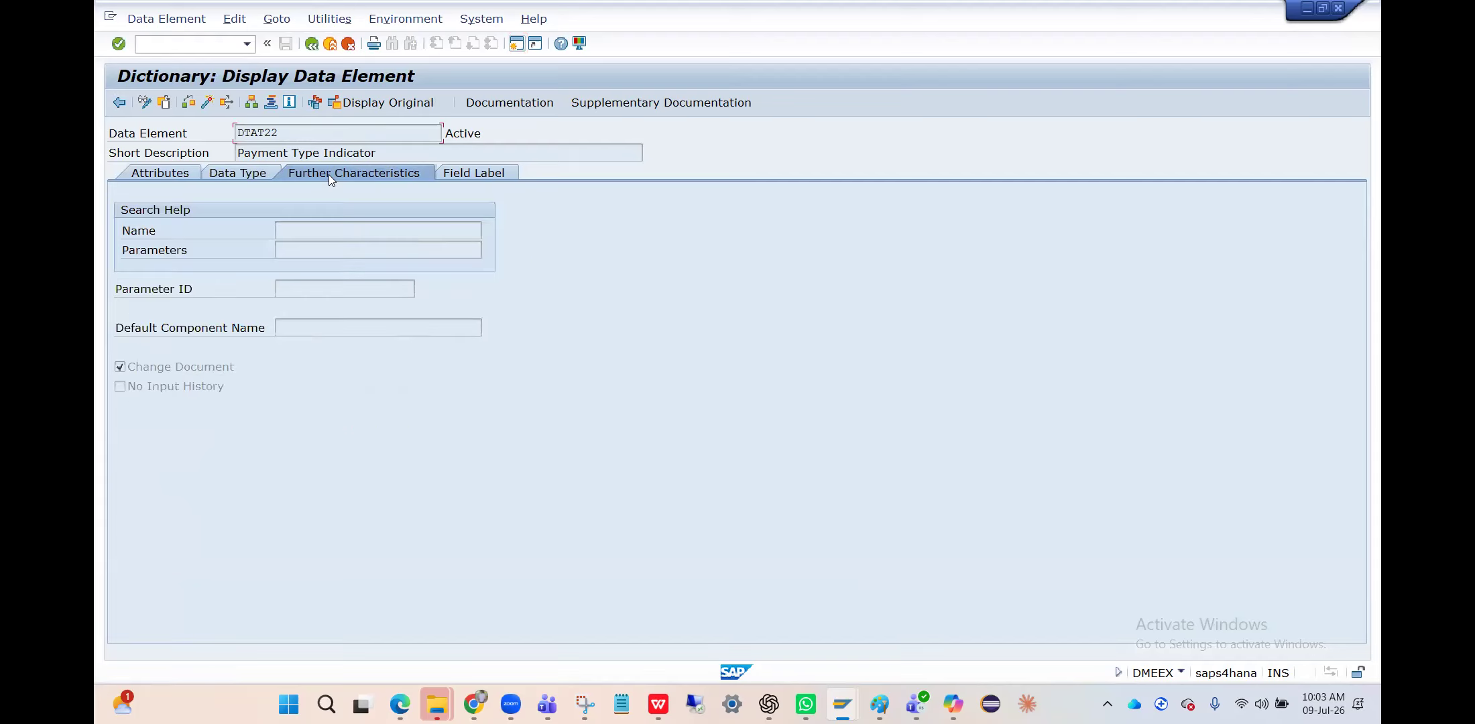
pyautogui.click(175, 175)
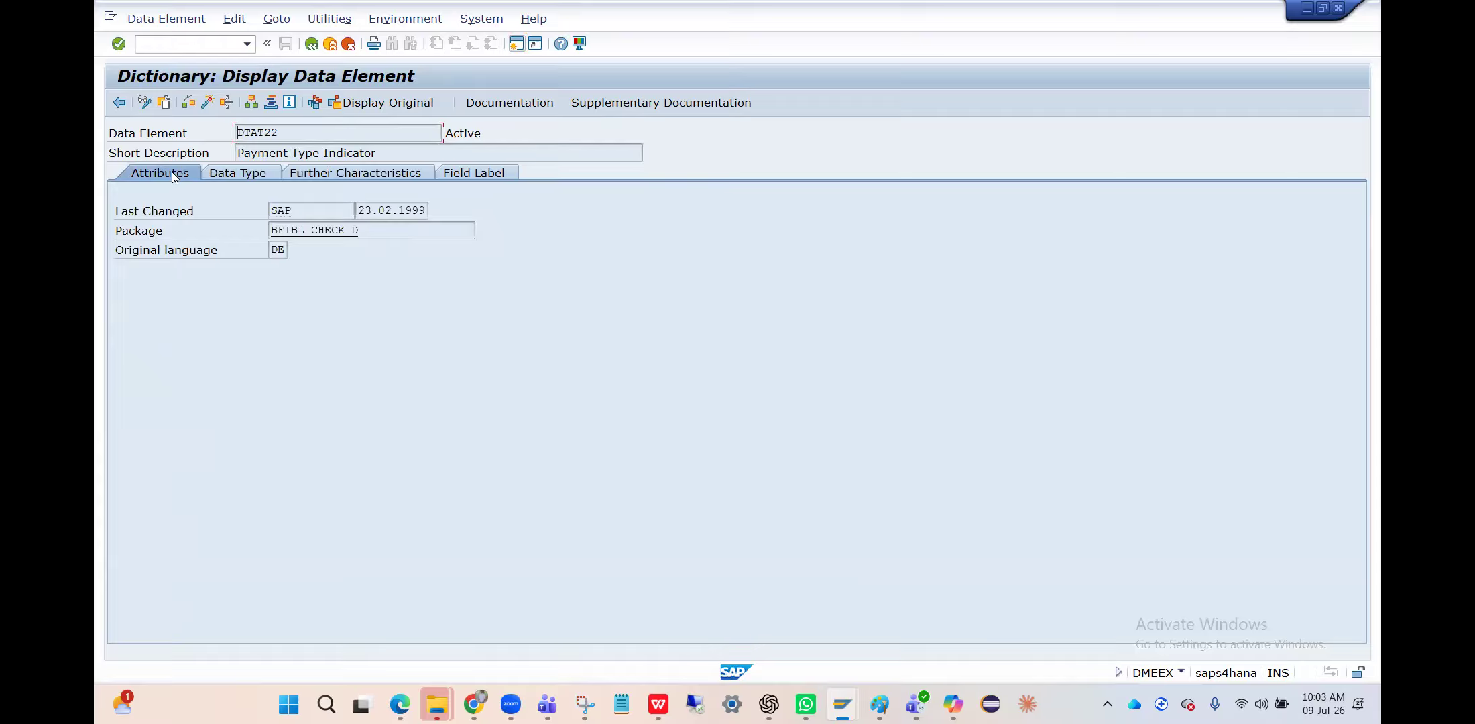
pyautogui.click(224, 177)
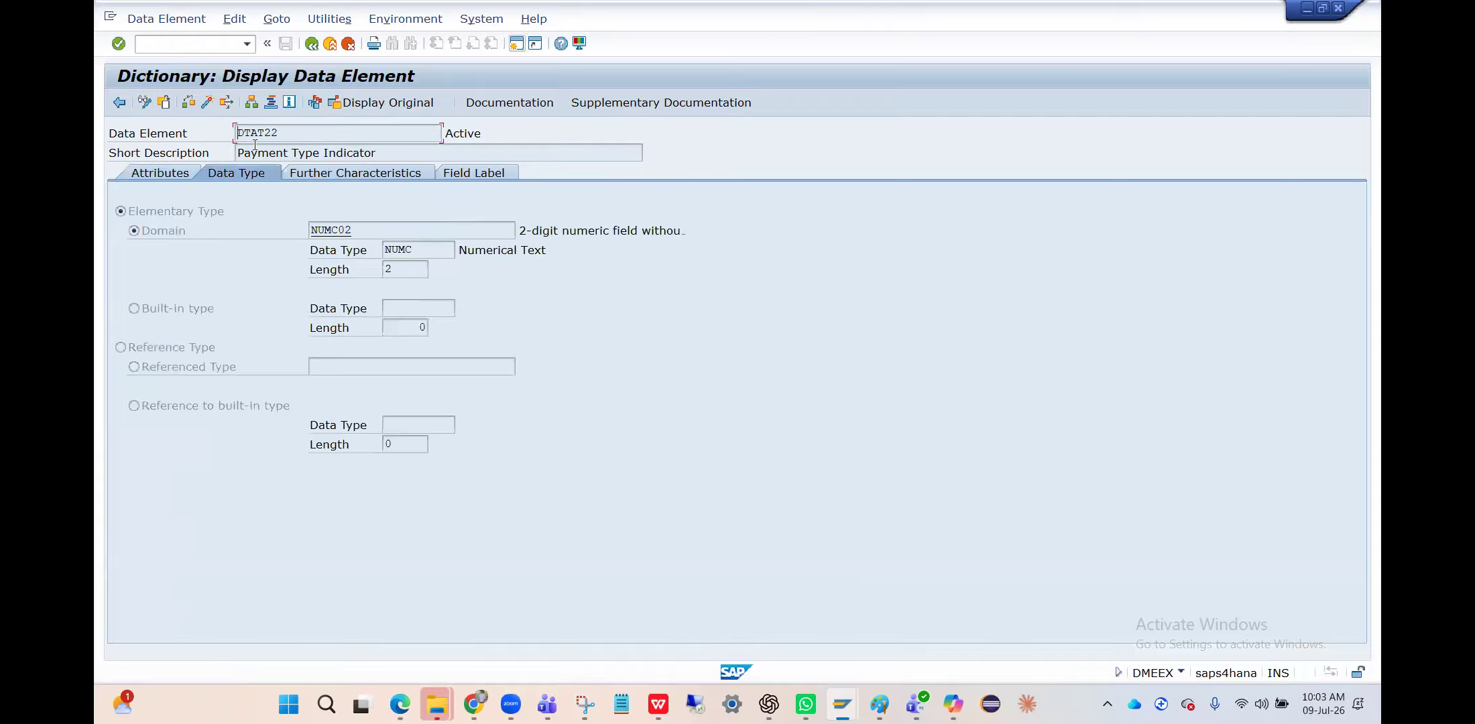
pyautogui.click(312, 44)
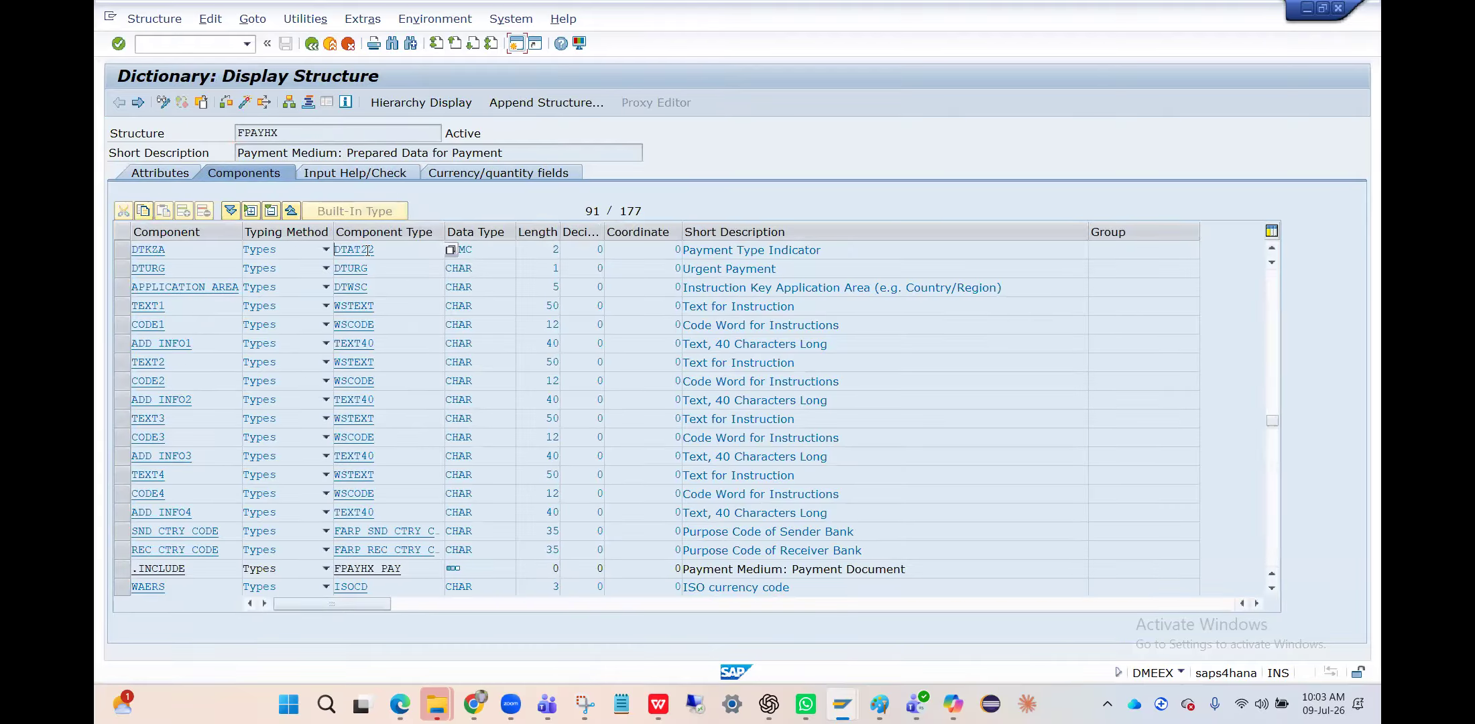
pyautogui.click(197, 247)
# - Switch to the BSEG results, review the possible values for Payment Type, and return to the selection screen
pyautogui.hotkey('alt', 'Tab')
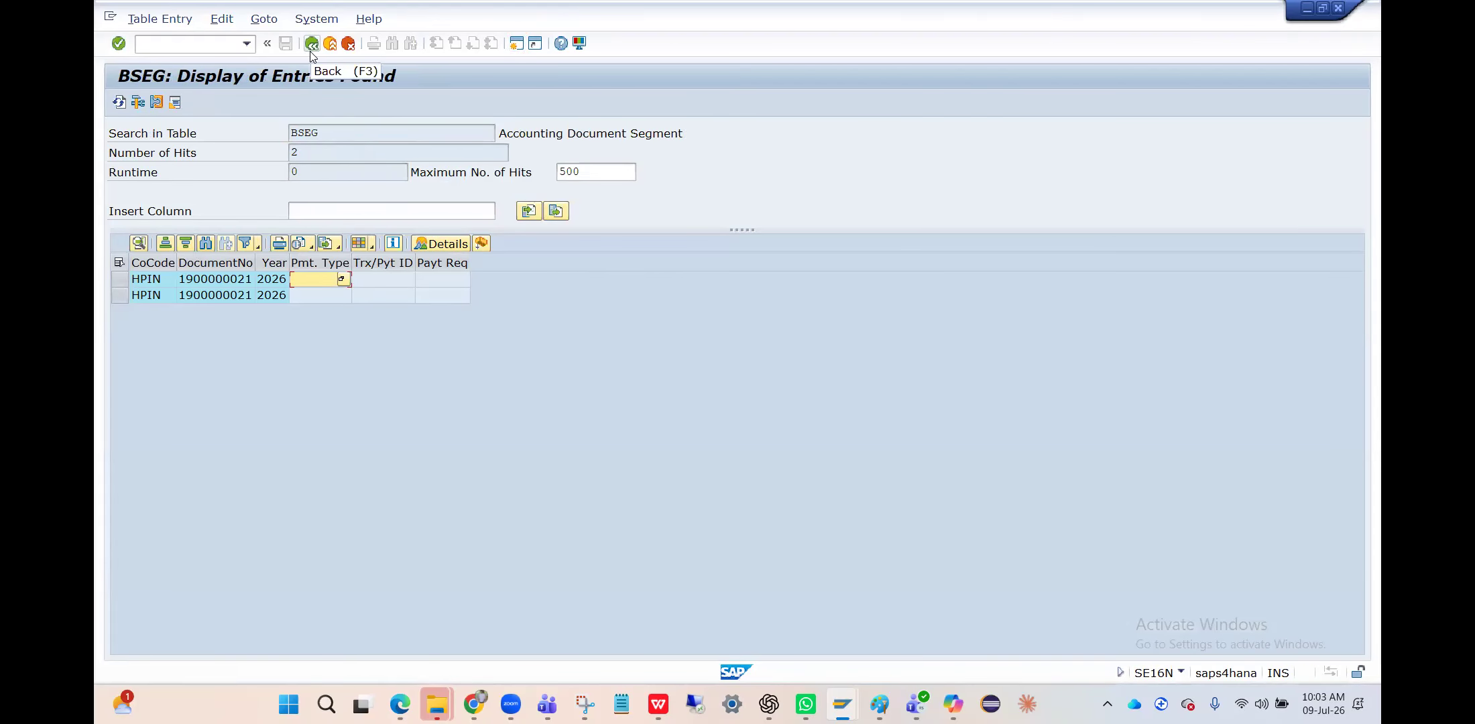
pyautogui.click(338, 278)
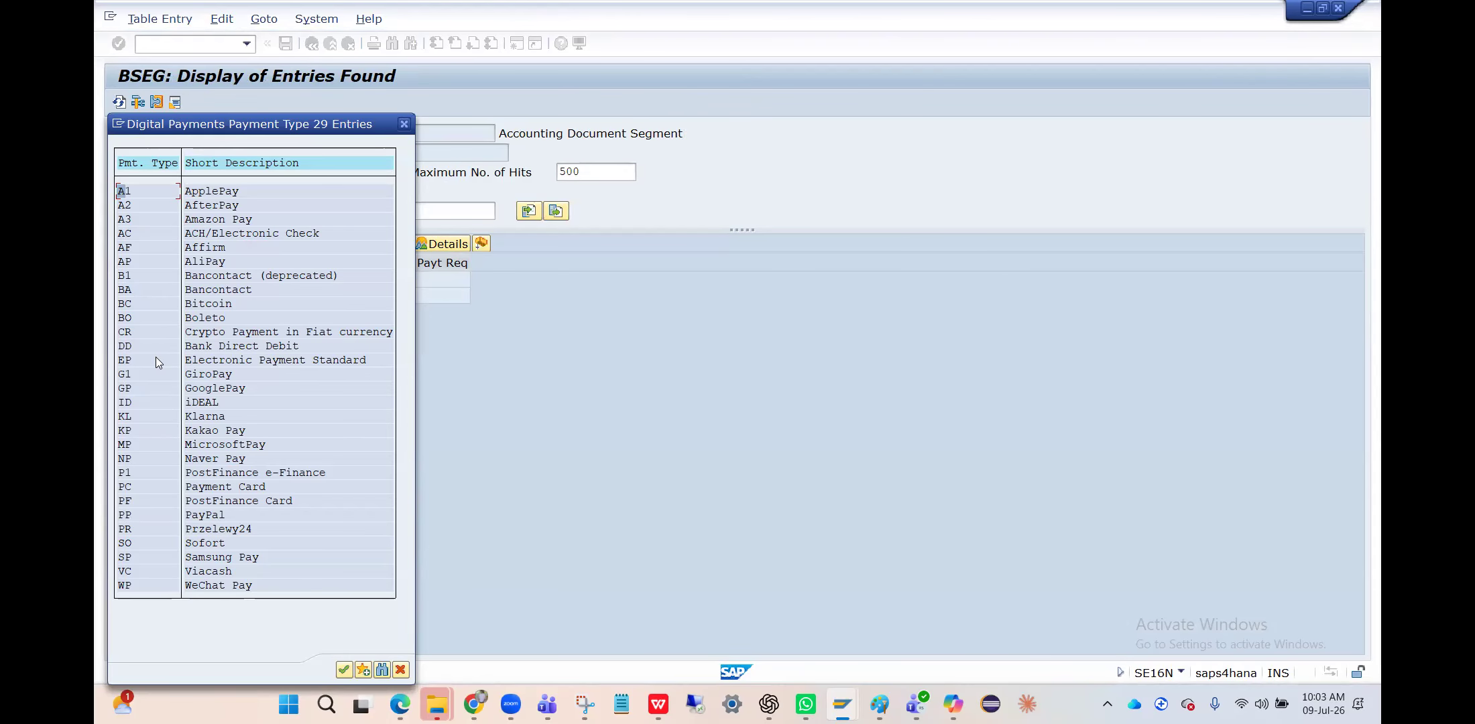
pyautogui.click(405, 124)
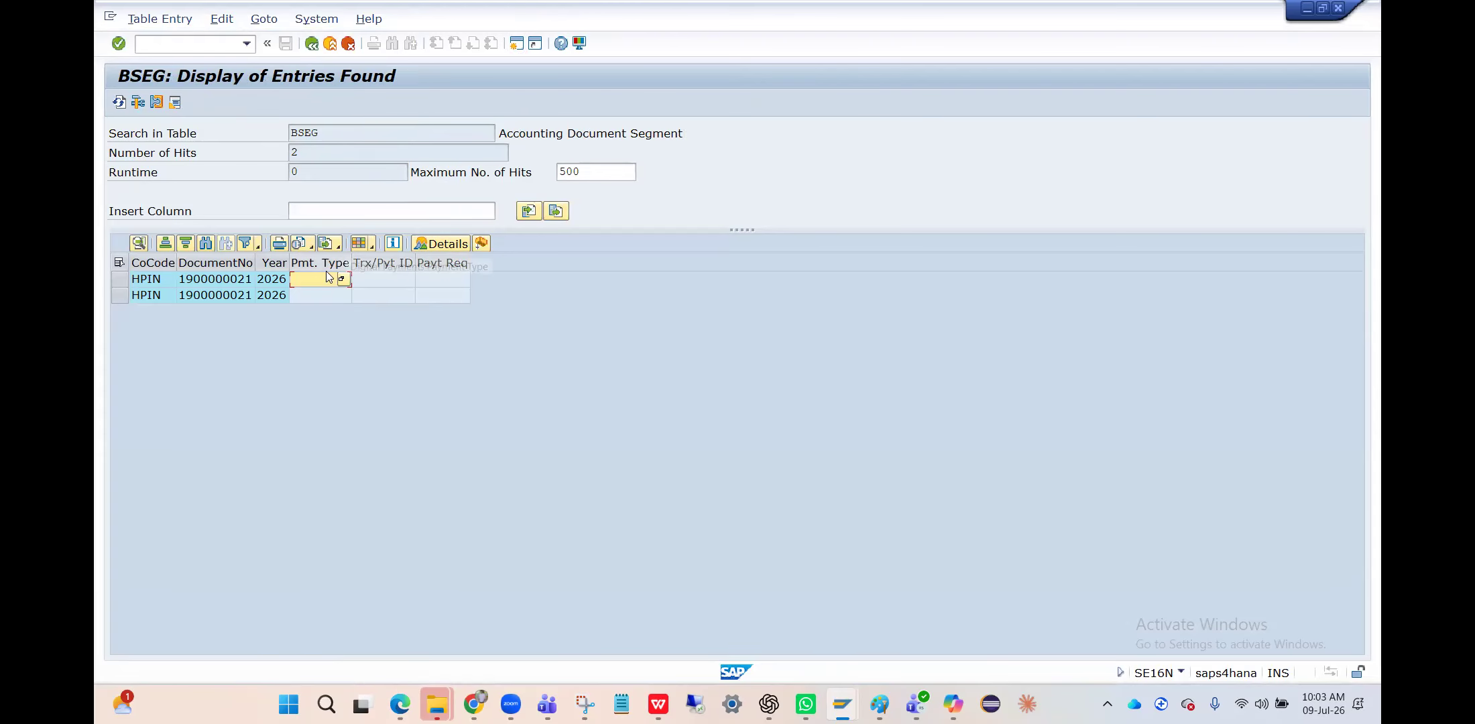
pyautogui.click(312, 46)
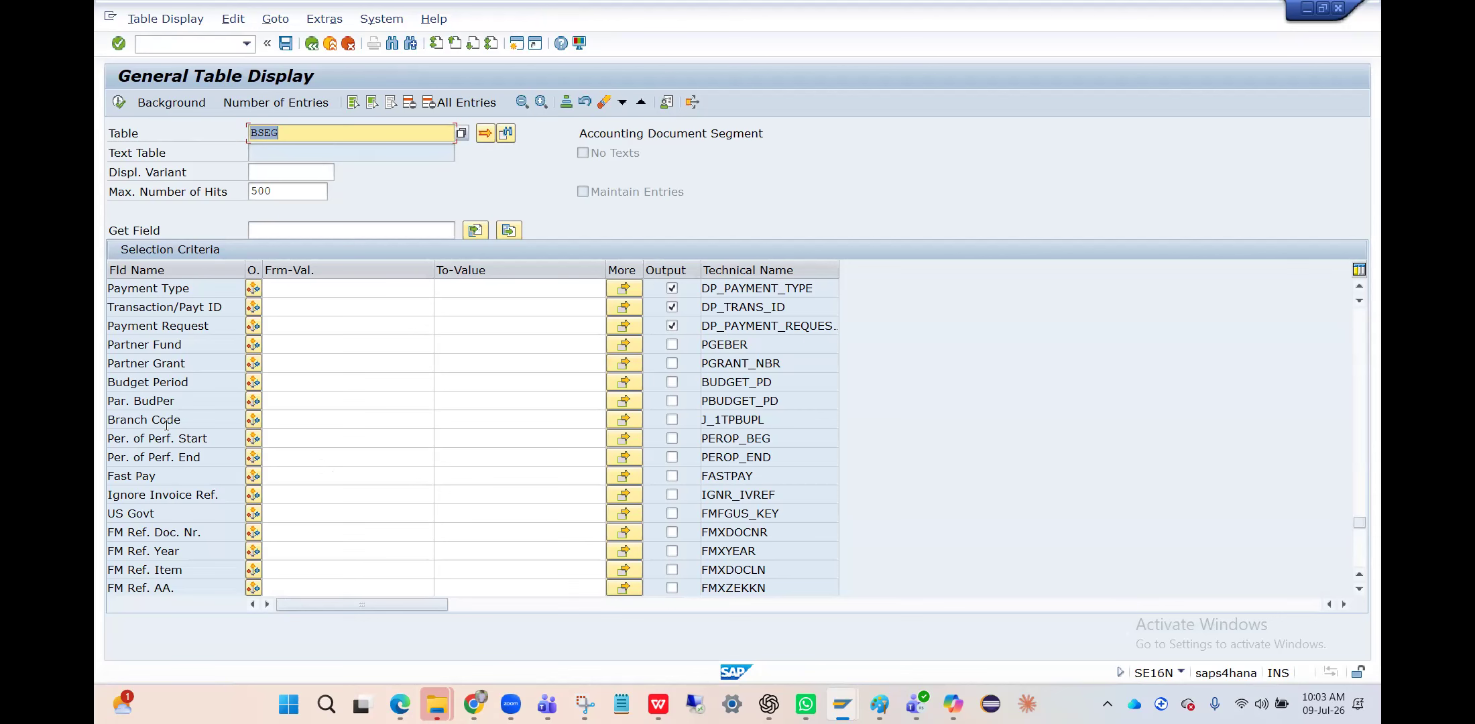
# - Copy "Type Indicator" from the description of FPAYHX component DTKZA and search the BSEG field names for it
pyautogui.hotkey('alt', 'Tab')
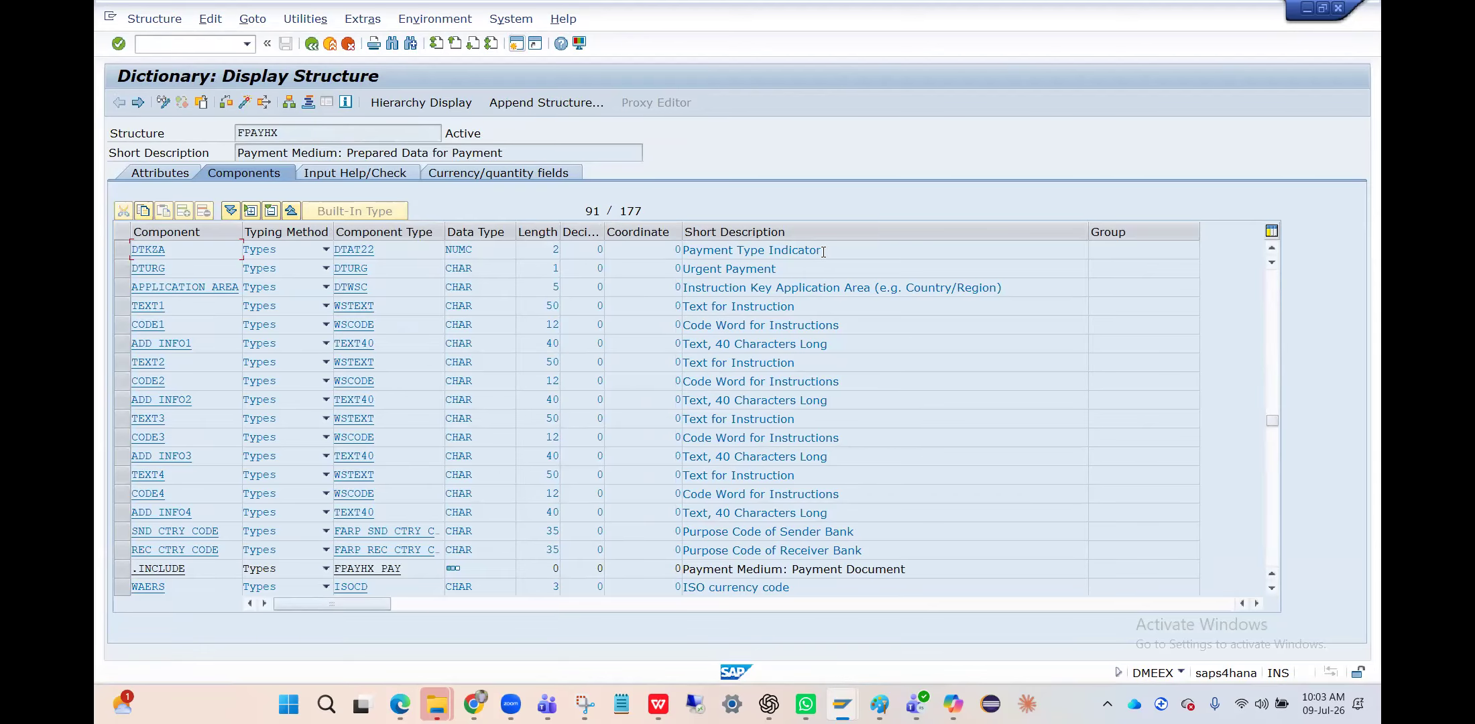
pyautogui.moveTo(823, 251); pyautogui.dragTo(738, 253)
pyautogui.hotkey('ctrl', 'c')
pyautogui.hotkey('alt', 'Tab')
pyautogui.hotkey('ctrl', 'f')
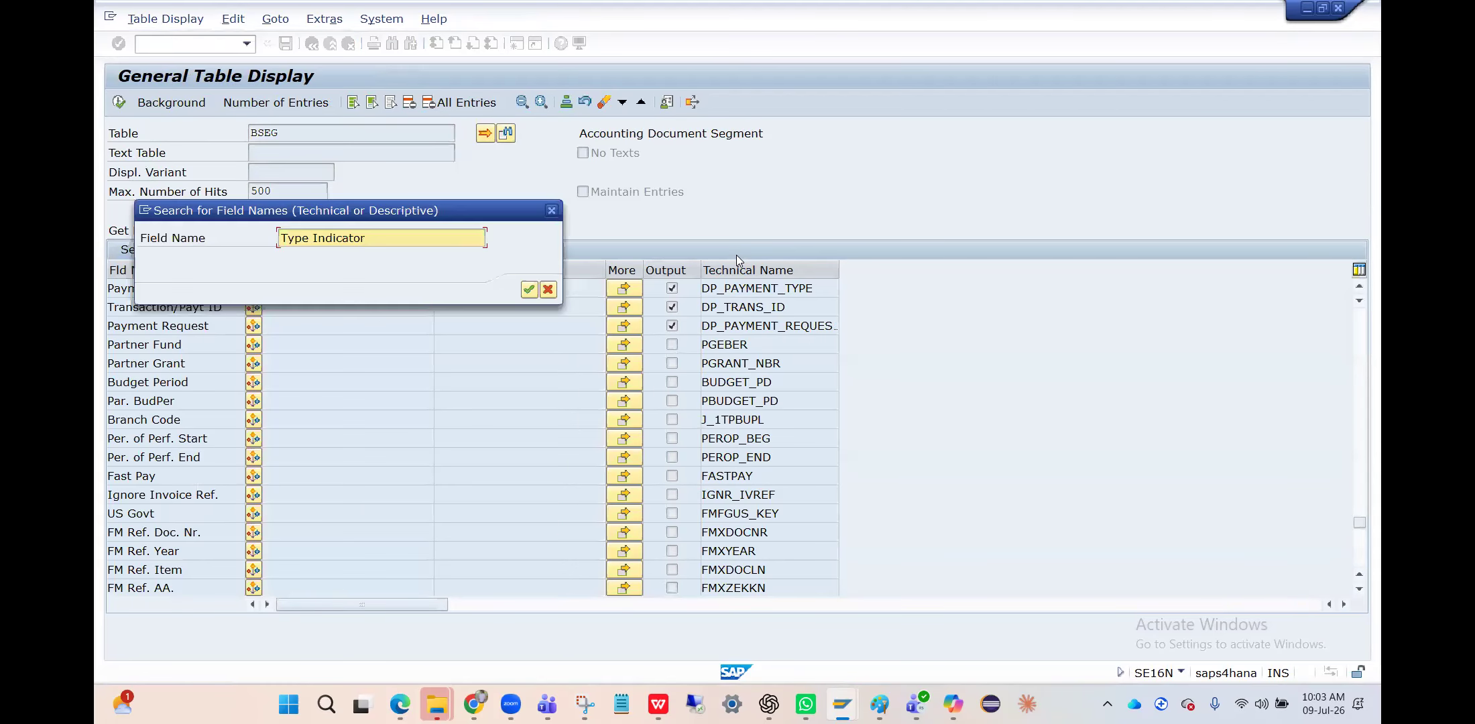
pyautogui.press('Return')
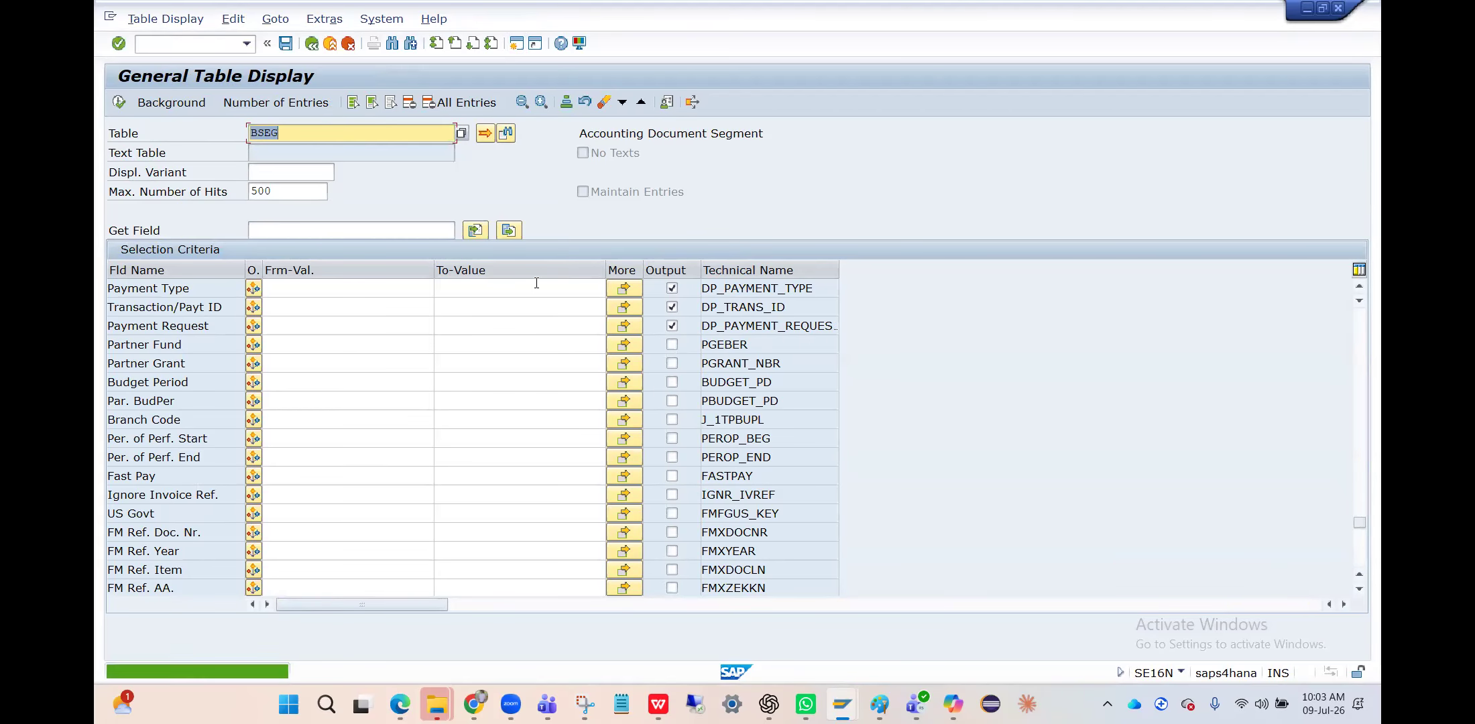
pyautogui.hotkey('ctrl', 'v')
pyautogui.press('BackSpace')
pyautogui.press('BackSpace')
pyautogui.press('BackSpace')
pyautogui.press('BackSpace')
pyautogui.press('BackSpace')
pyautogui.press('BackSpace')
pyautogui.press('BackSpace')
pyautogui.press('BackSpace')
pyautogui.press('BackSpace')
pyautogui.press('BackSpace')
pyautogui.press('BackSpace')
pyautogui.press('BackSpace')
pyautogui.press('BackSpace')
pyautogui.press('BackSpace')
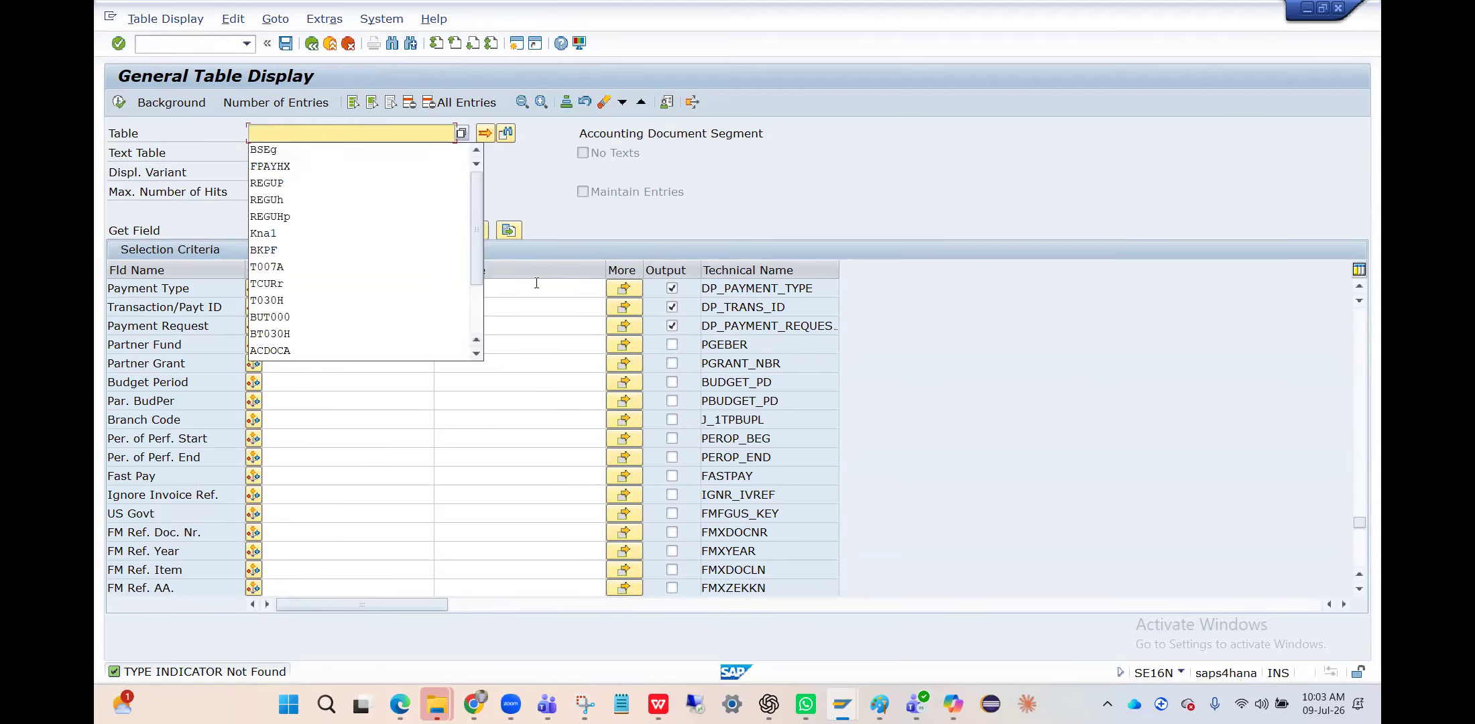
pyautogui.press('Down')
pyautogui.press('Return')
# - Search the BSEG field names for "Indicator"
pyautogui.click(187, 366)
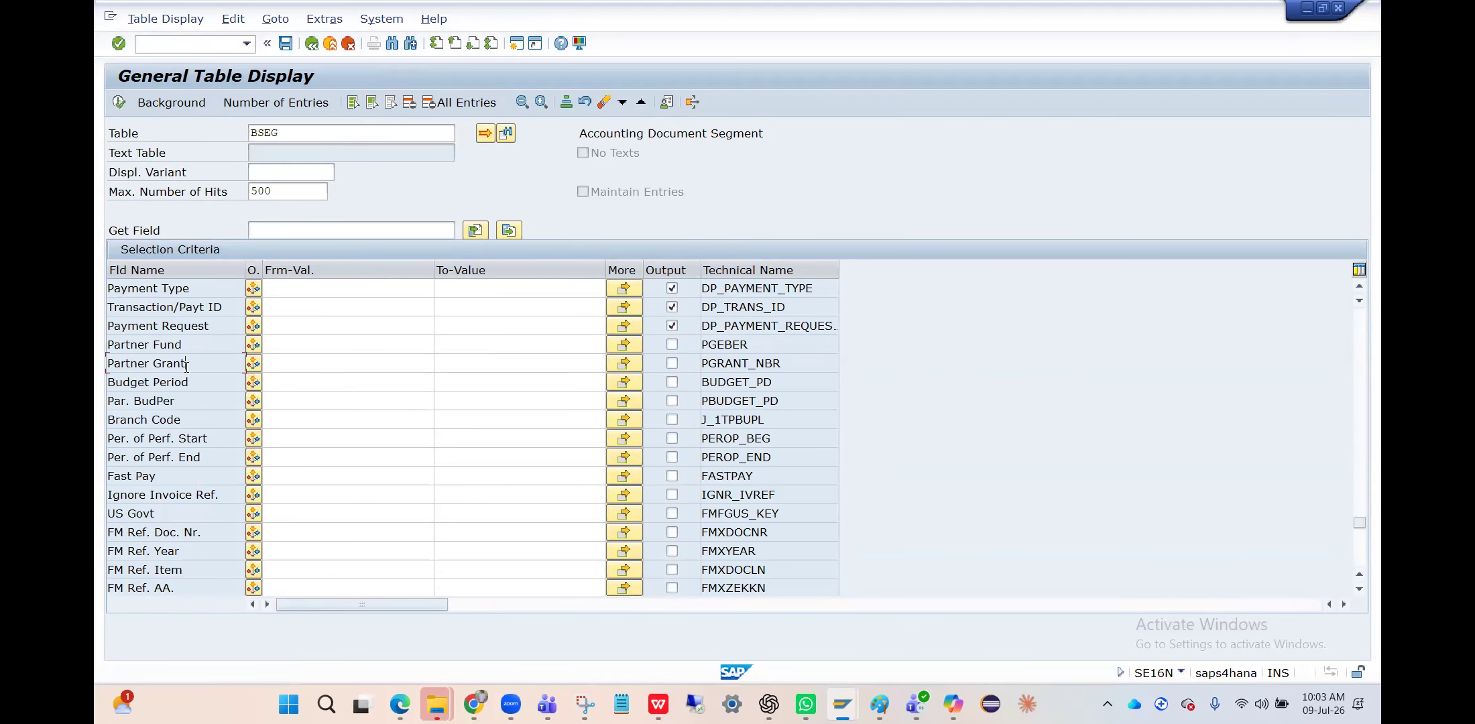
pyautogui.hotkey('ctrl', 'f')
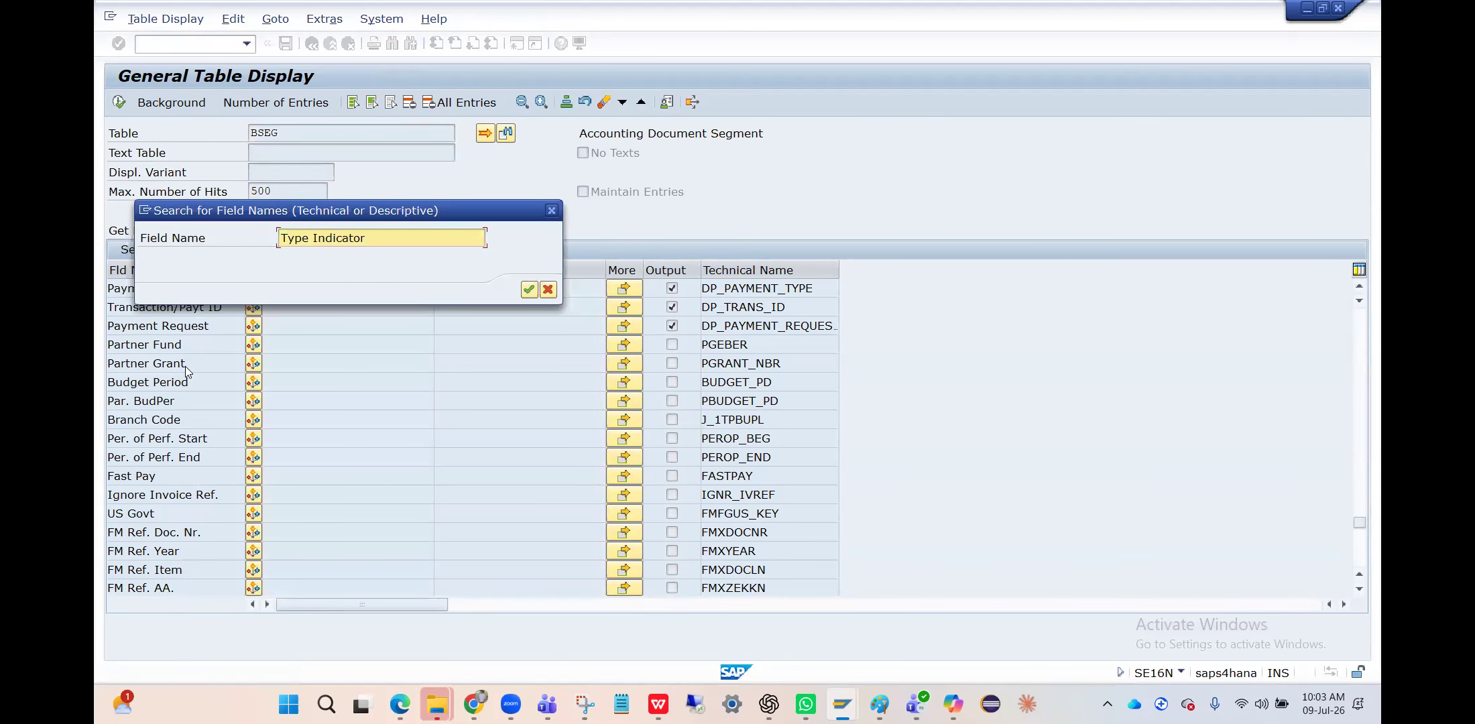
pyautogui.press('BackSpace')
pyautogui.press('BackSpace')
pyautogui.press('BackSpace')
pyautogui.press('BackSpace')
pyautogui.press('BackSpace')
pyautogui.press('Return')
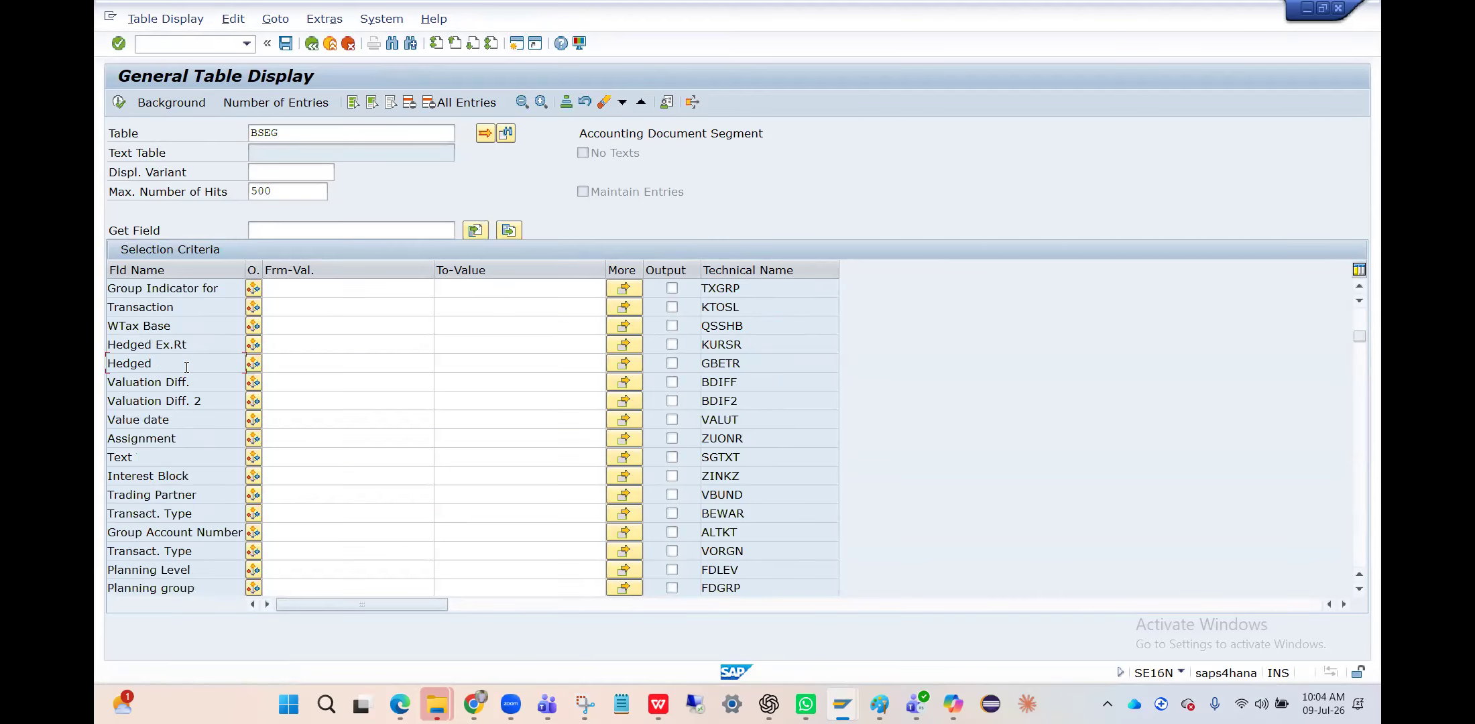
# - Go through all further BSEG field matches for "Indicator", looking for a payment type indicator
pyautogui.click(193, 288)
pyautogui.click(411, 44)
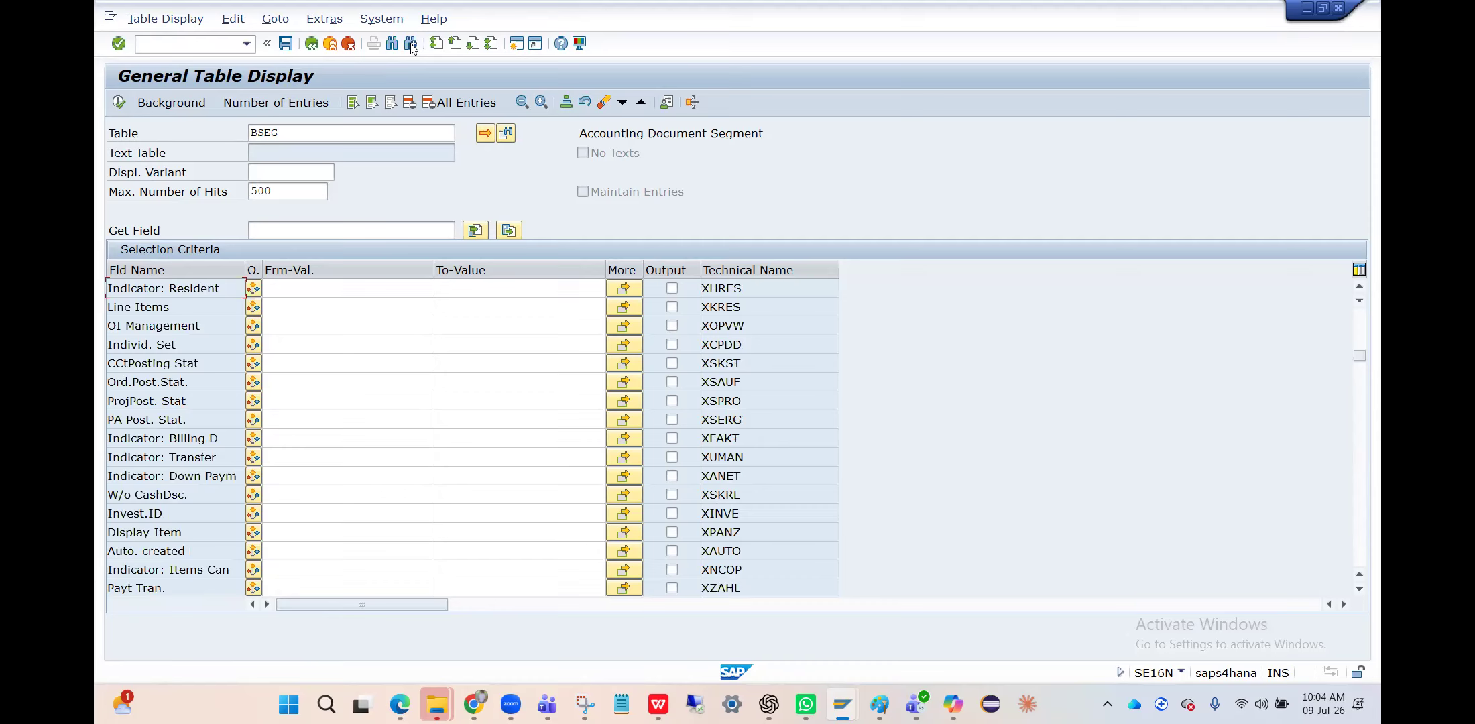
pyautogui.click(411, 43)
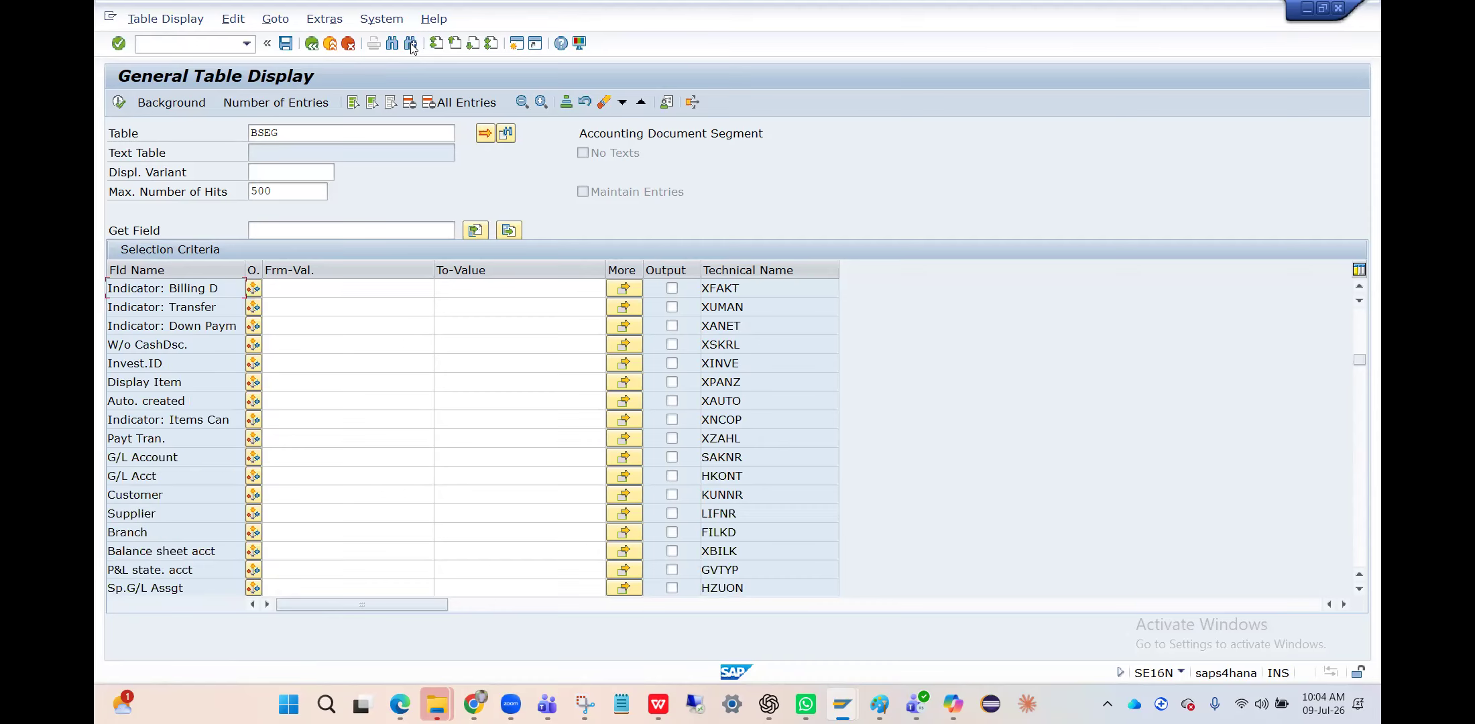
pyautogui.click(410, 43)
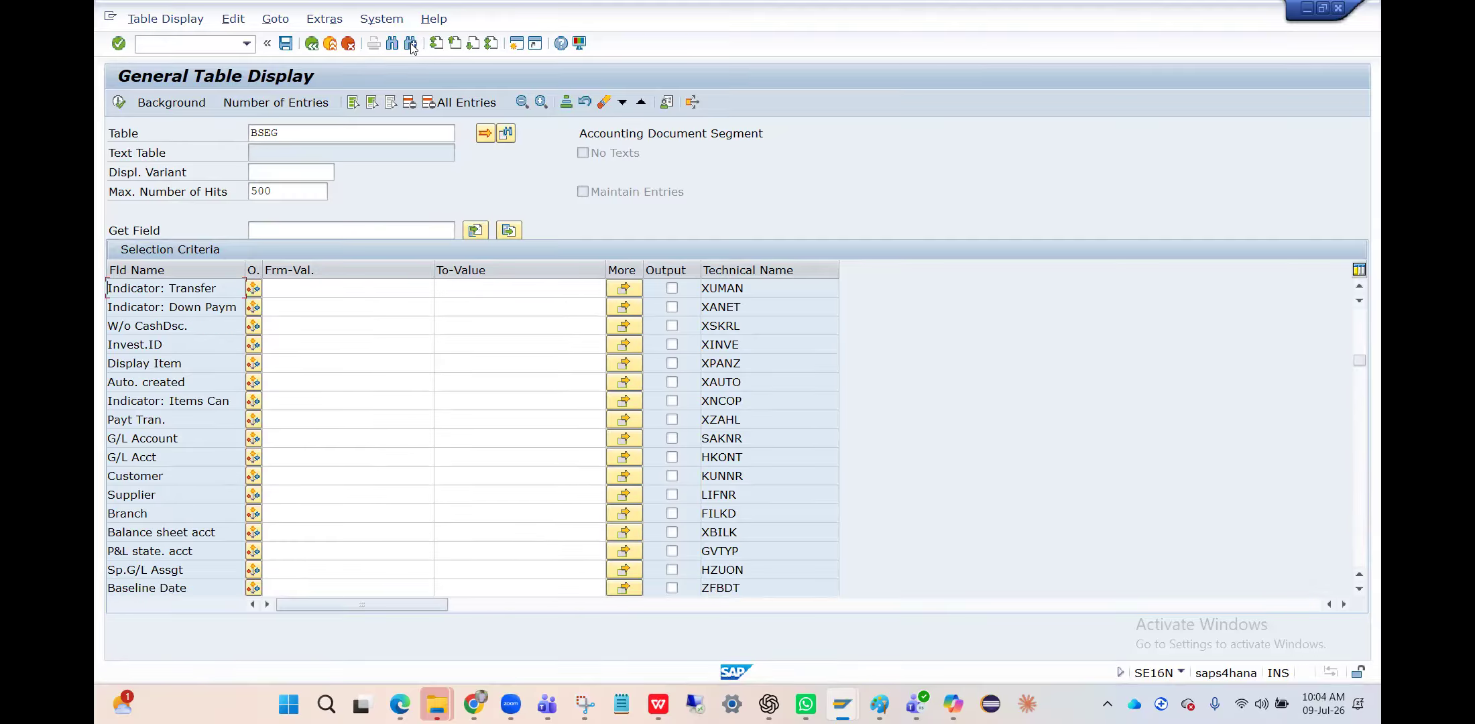
pyautogui.click(410, 43)
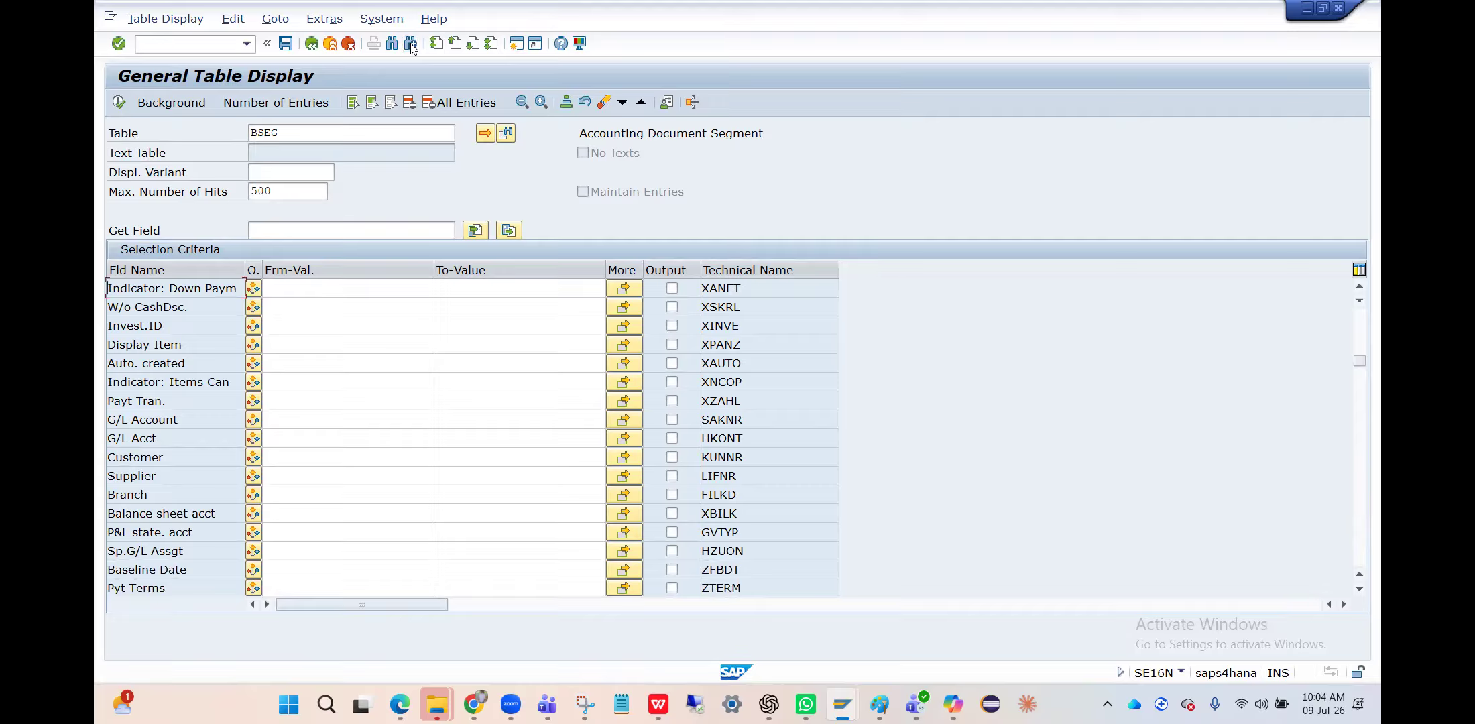
pyautogui.click(410, 43)
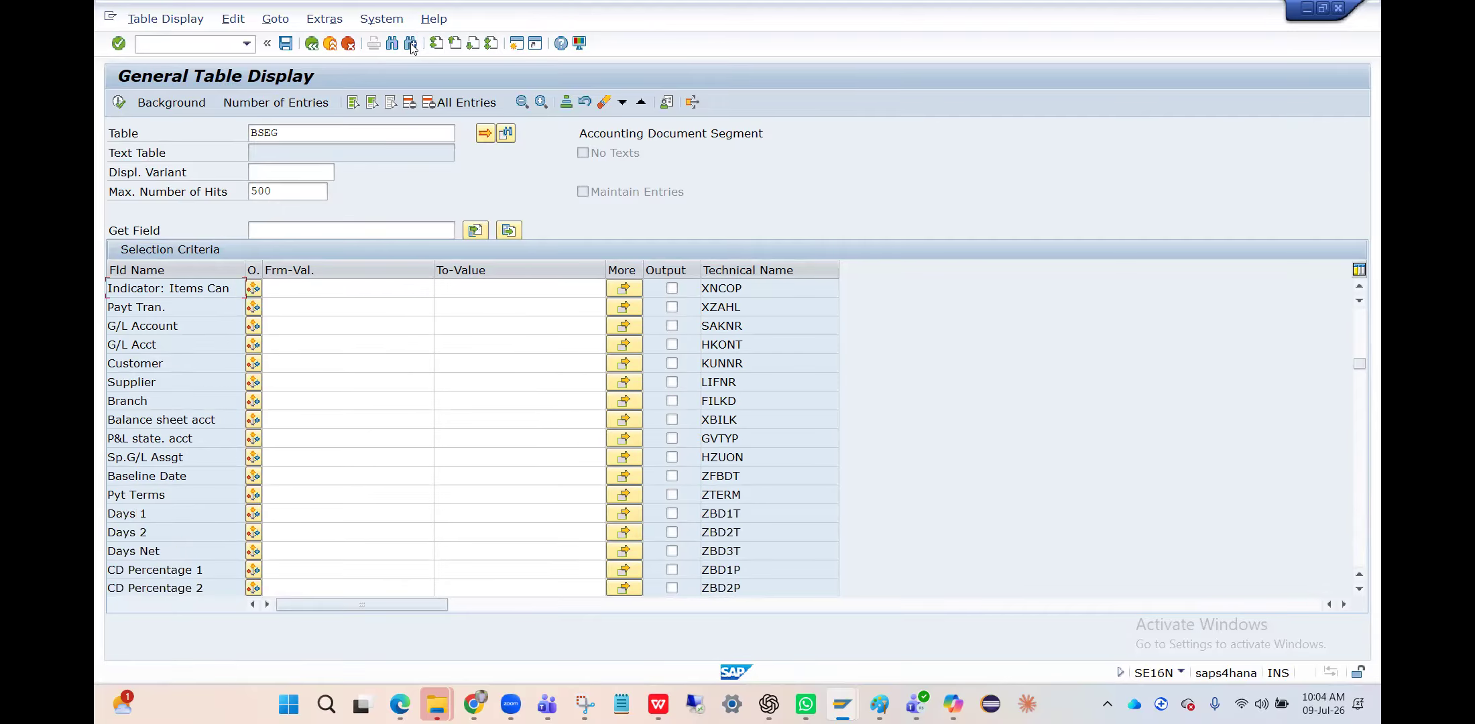
pyautogui.click(411, 43)
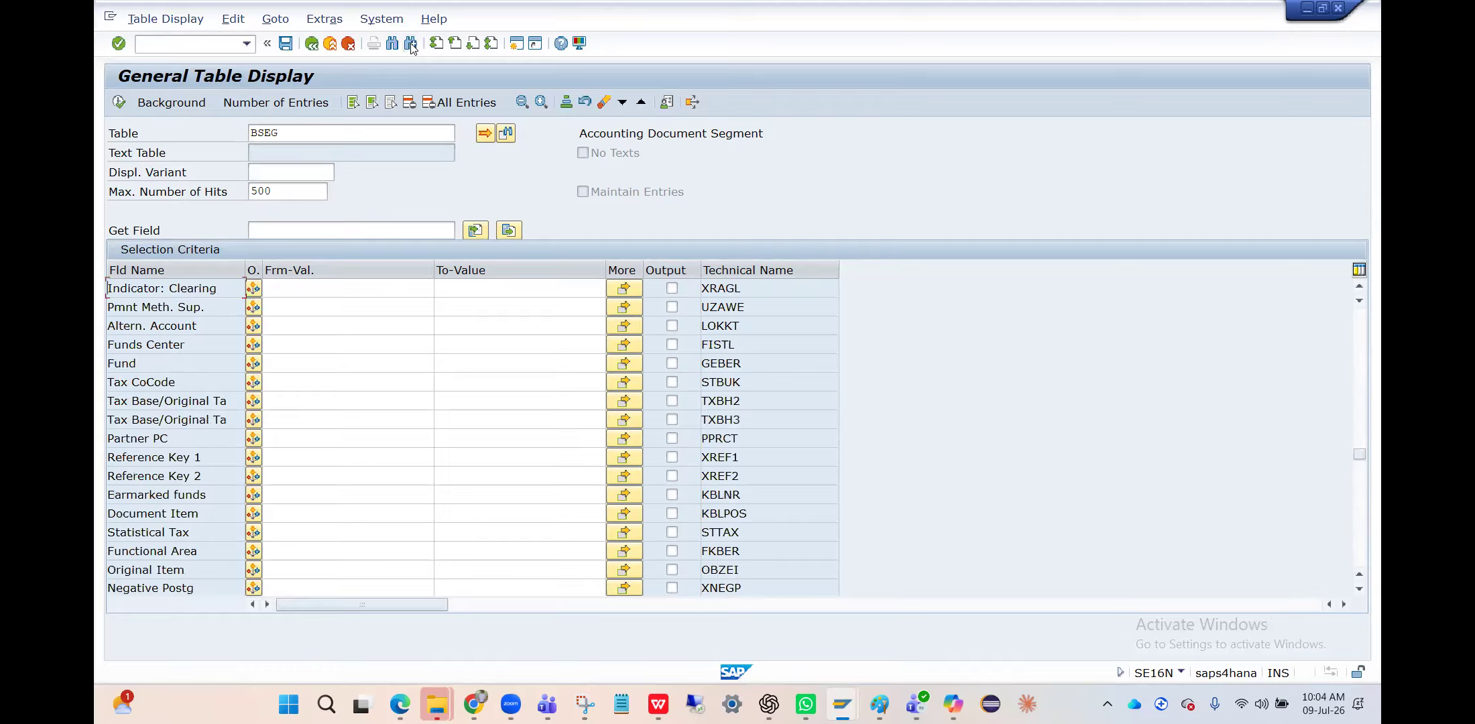
pyautogui.click(411, 44)
pyautogui.click(410, 44)
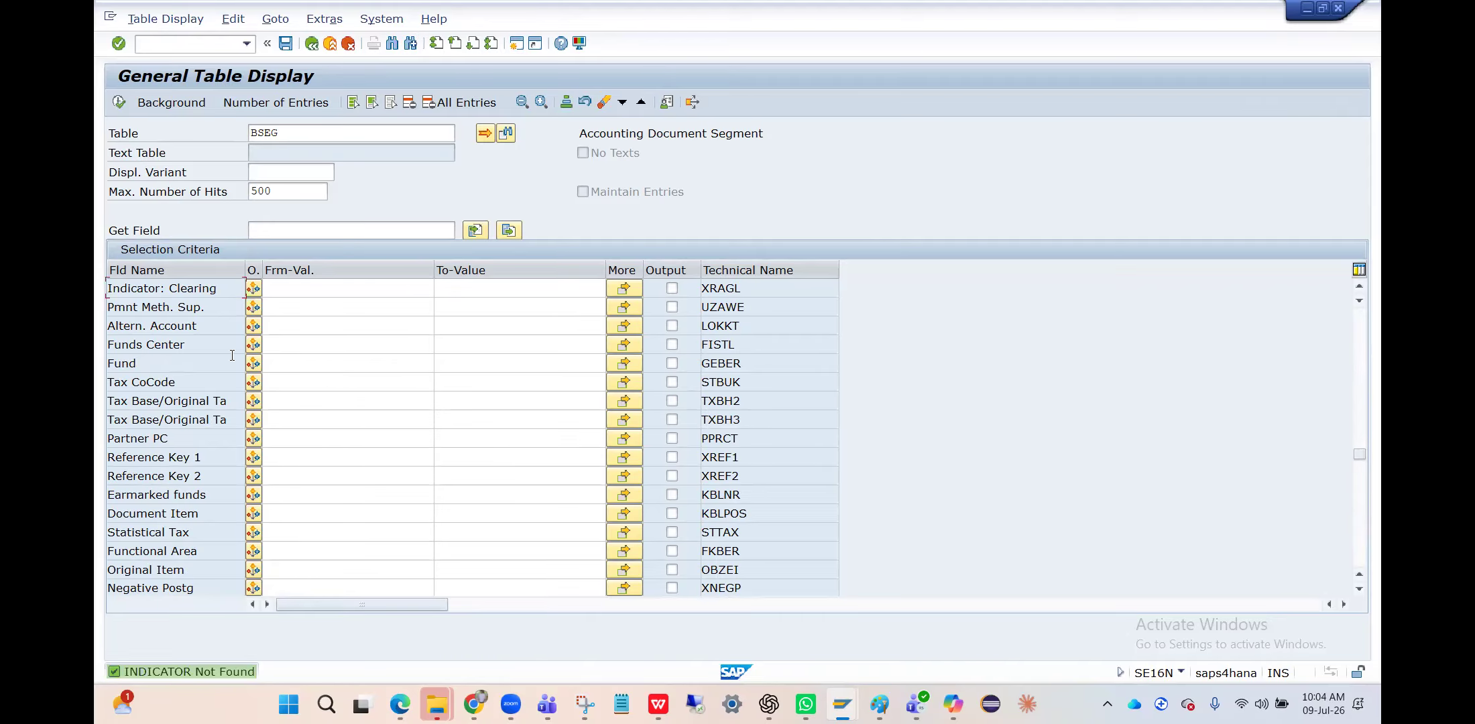
# - Repeat the "Indicator" field search from the start of the BSEG field list and go through the matches again
pyautogui.scroll(13, 187, 394)
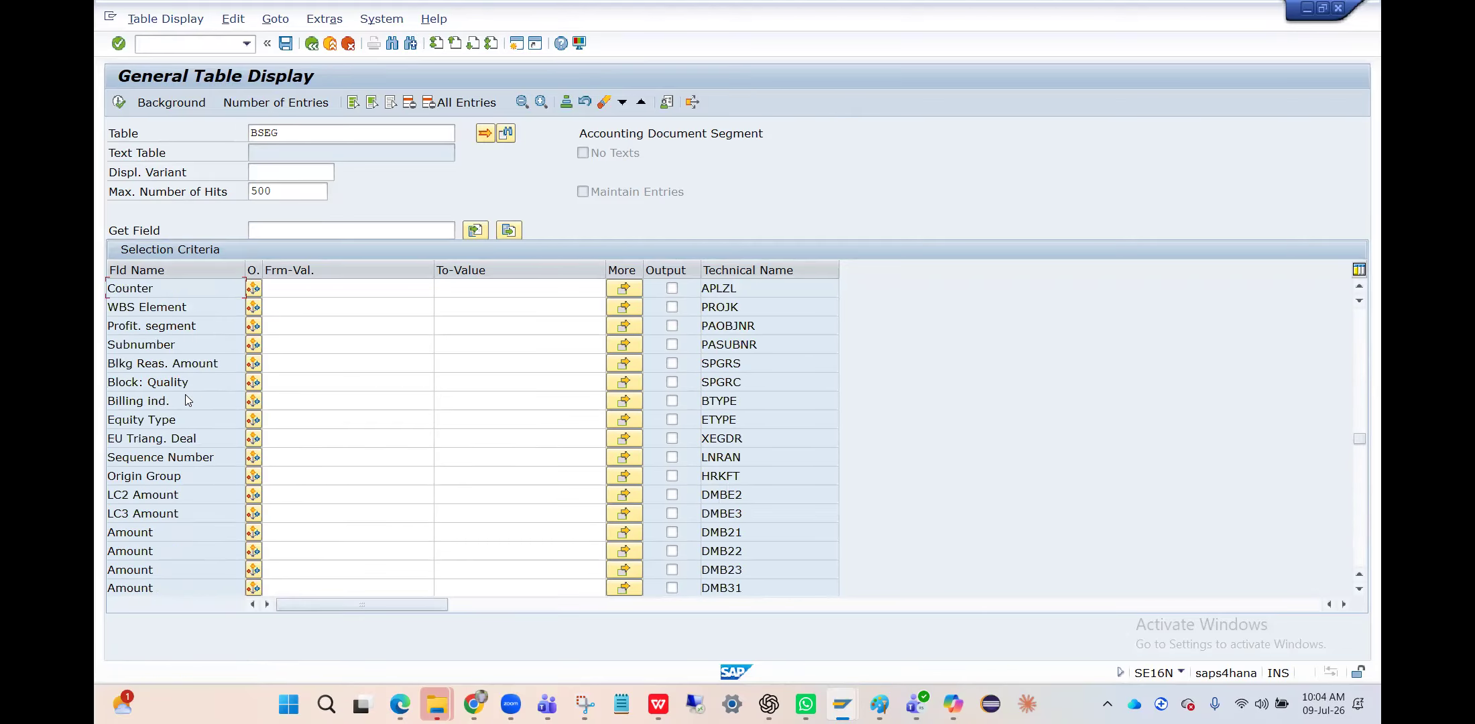
pyautogui.scroll(15, 187, 400)
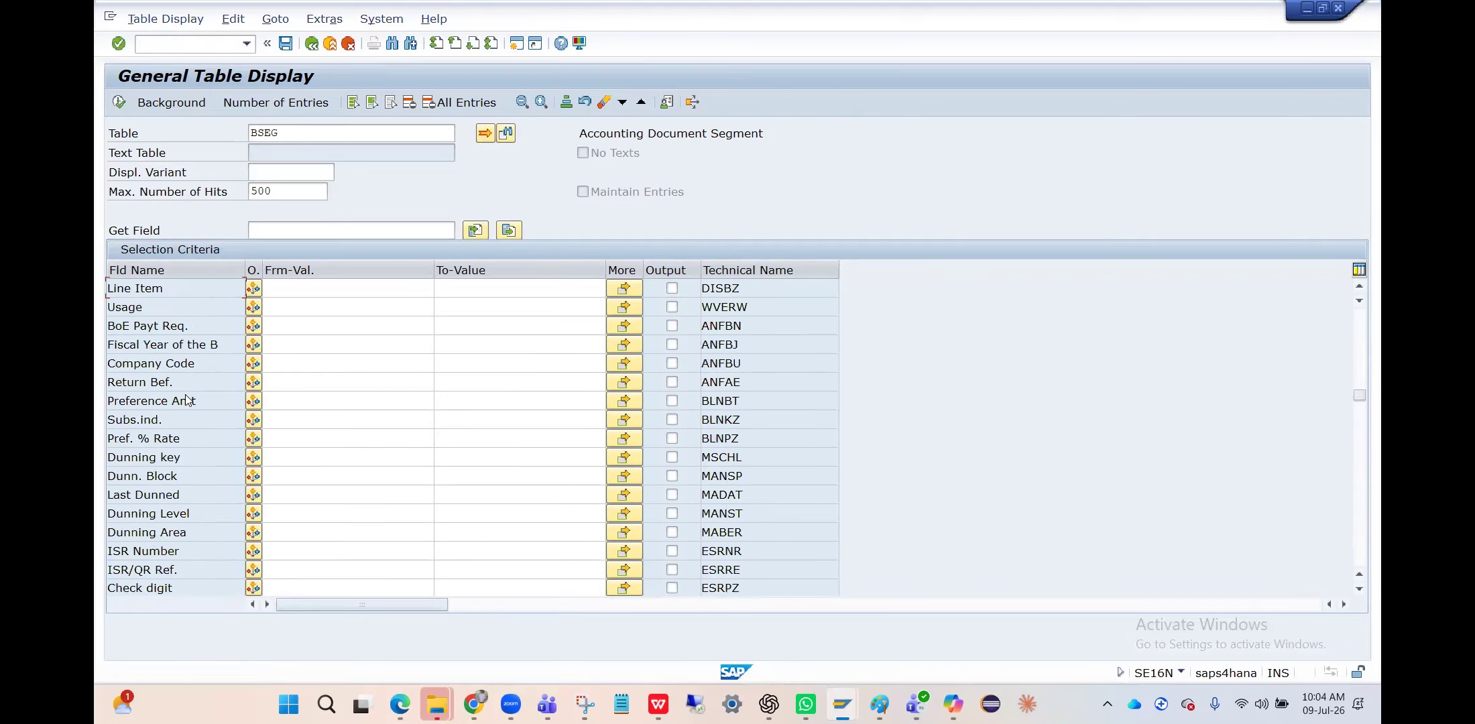
pyautogui.scroll(5, 187, 395)
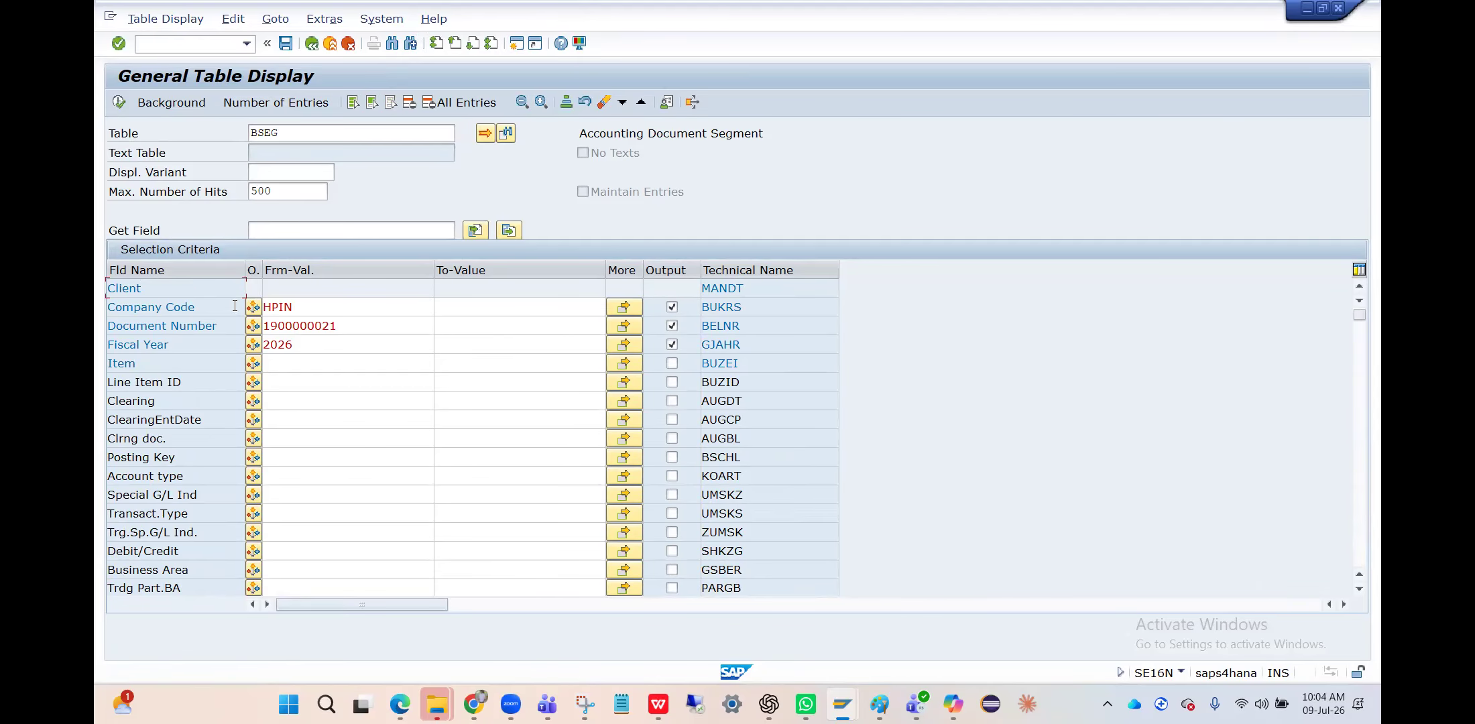
pyautogui.hotkey('ctrl', 'f')
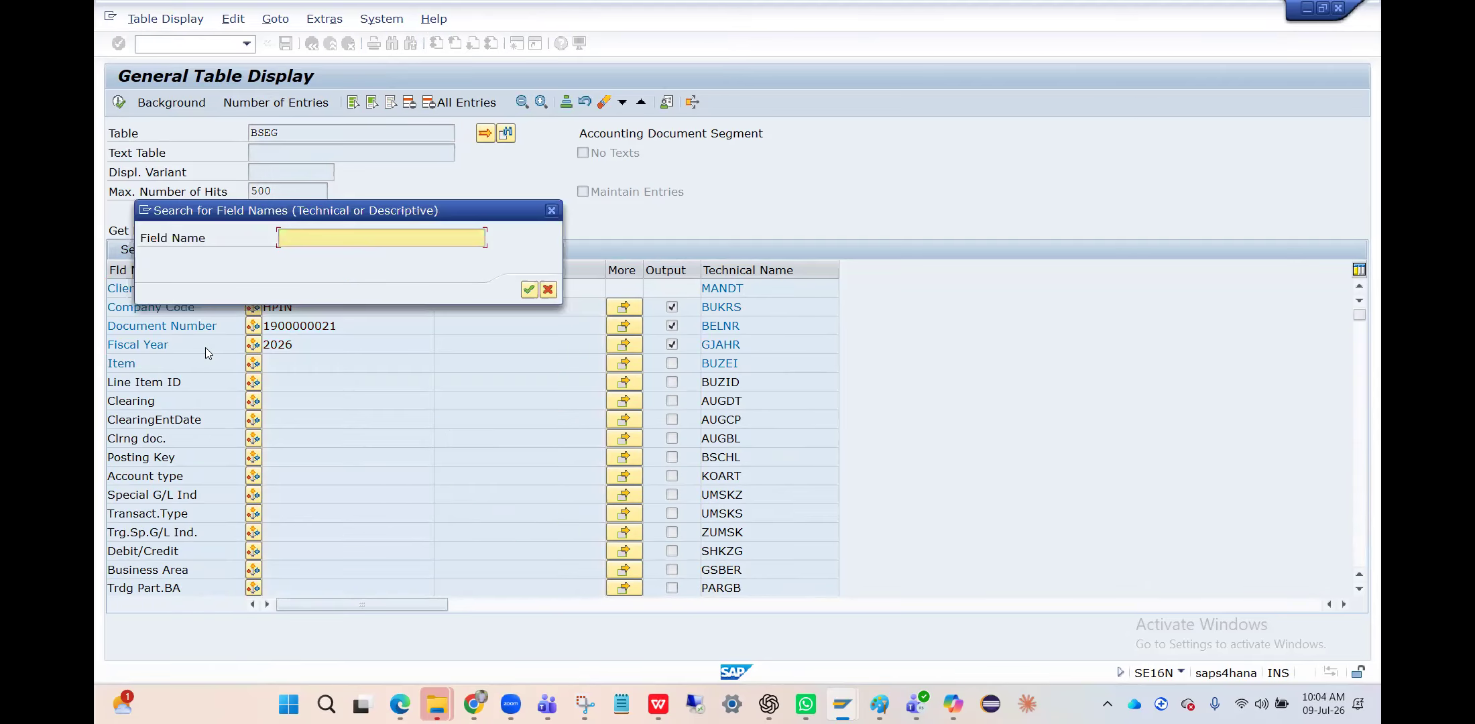
pyautogui.press('BackSpace')
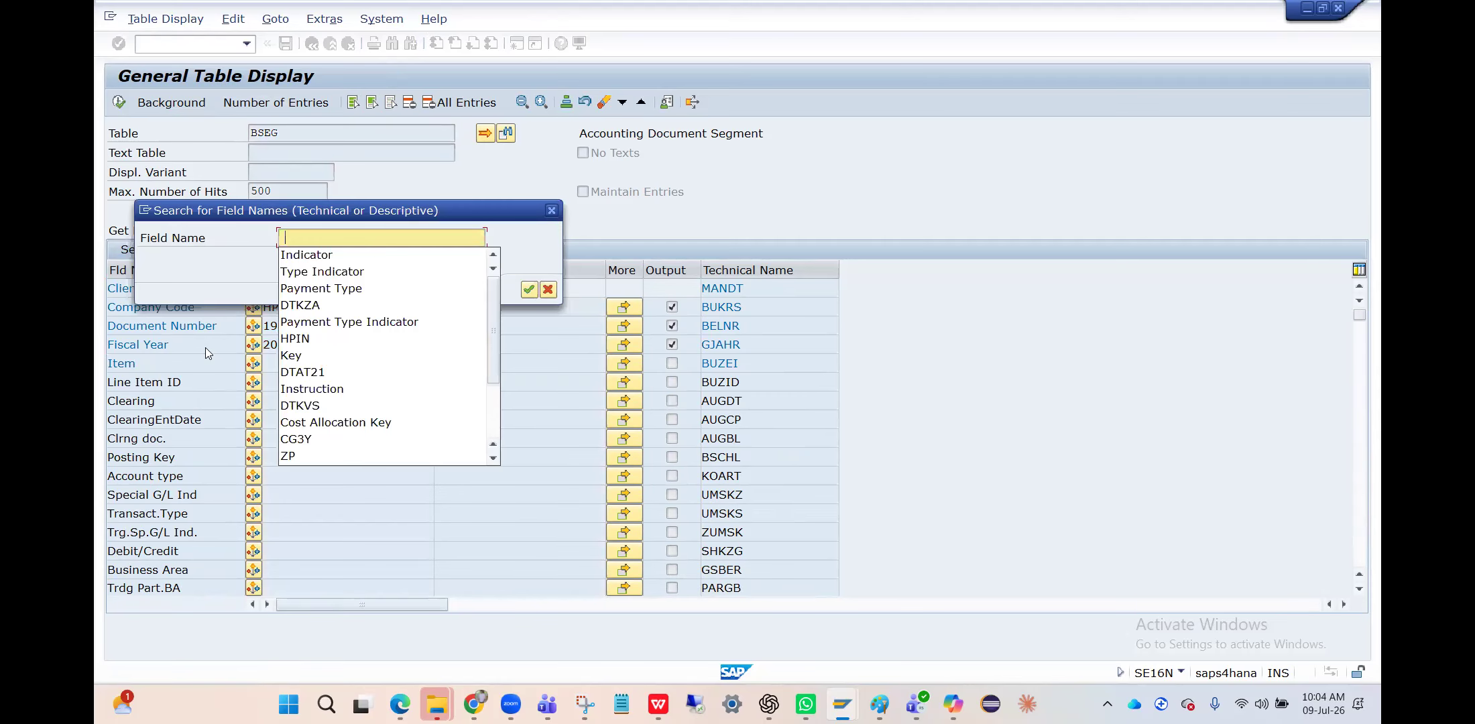
pyautogui.click(320, 257)
pyautogui.press('Return')
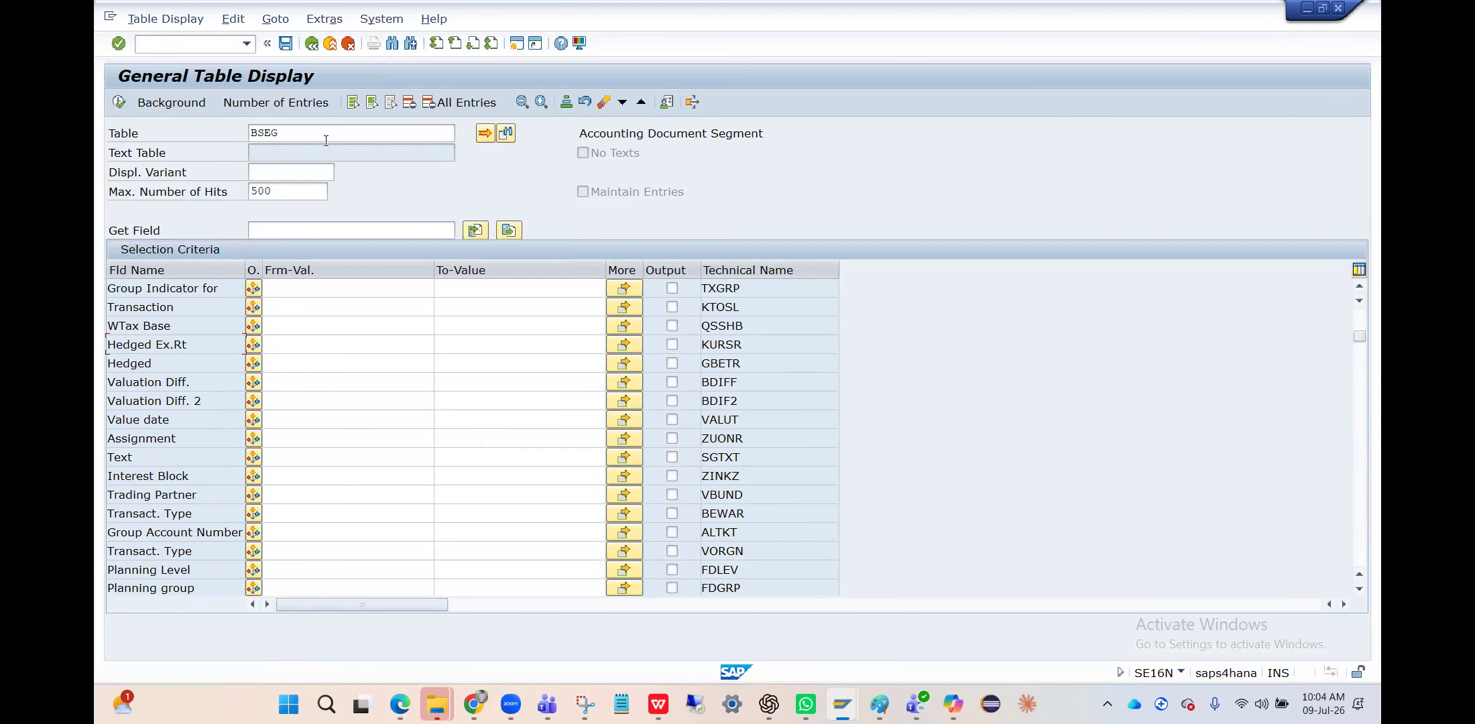
pyautogui.click(411, 44)
pyautogui.click(411, 44)
pyautogui.click(411, 45)
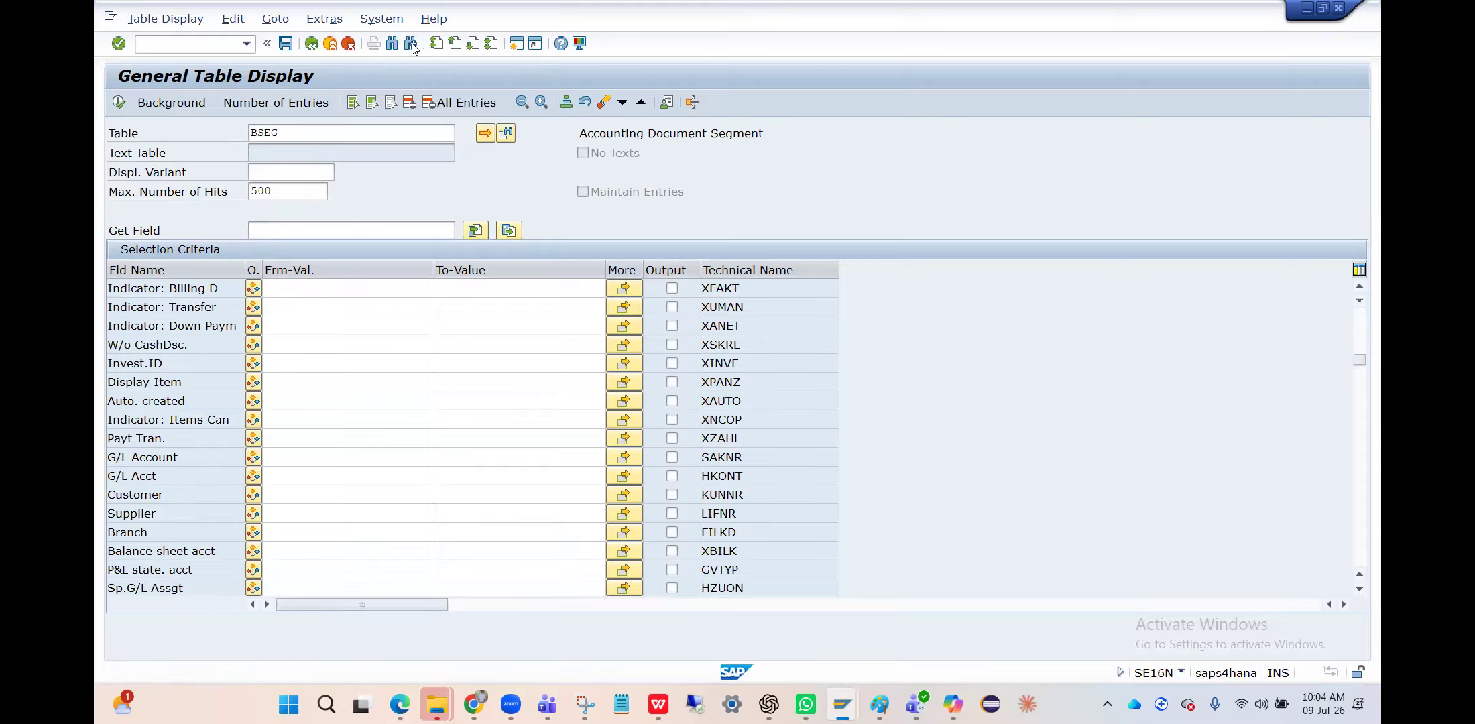
pyautogui.click(411, 44)
pyautogui.click(411, 45)
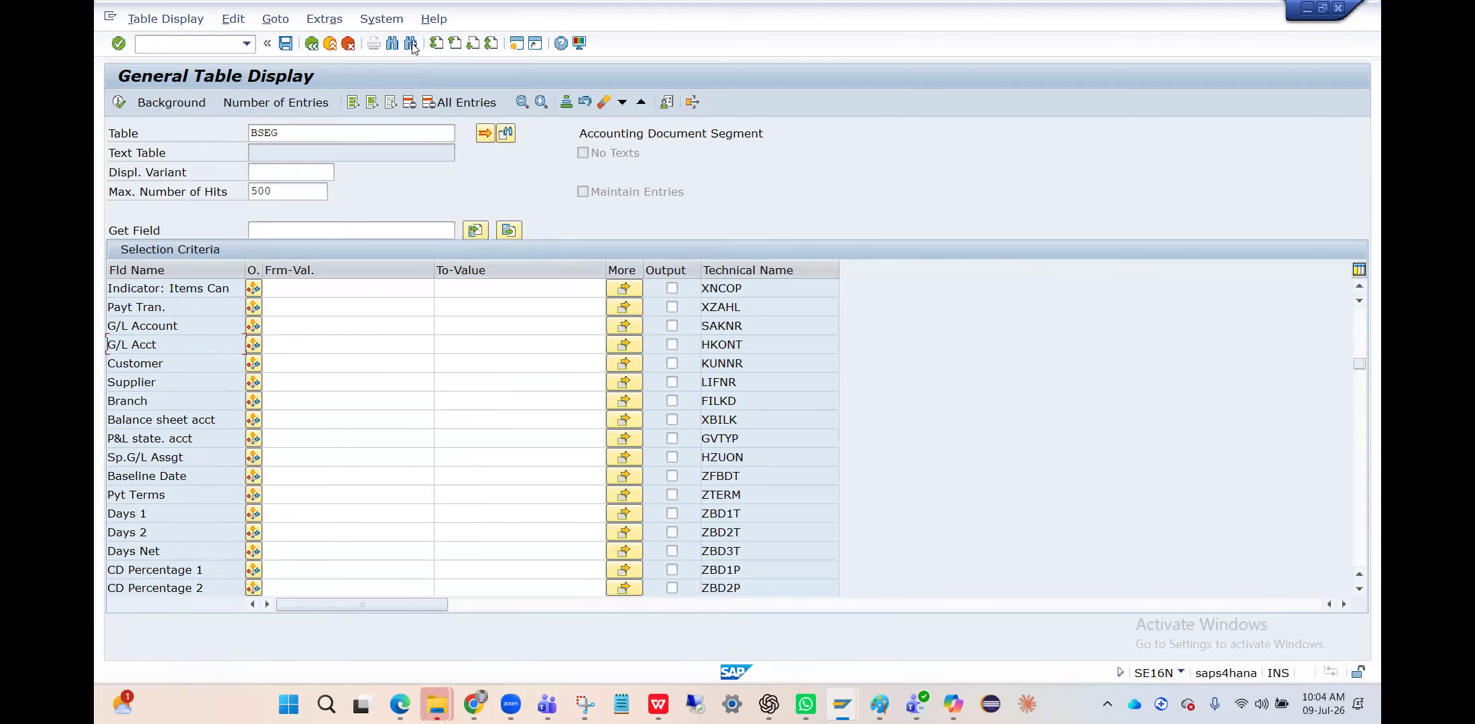
# - Switch back to structure FPAYHX and examine the component details and data element of DTKZA
pyautogui.hotkey('alt', 'Tab')
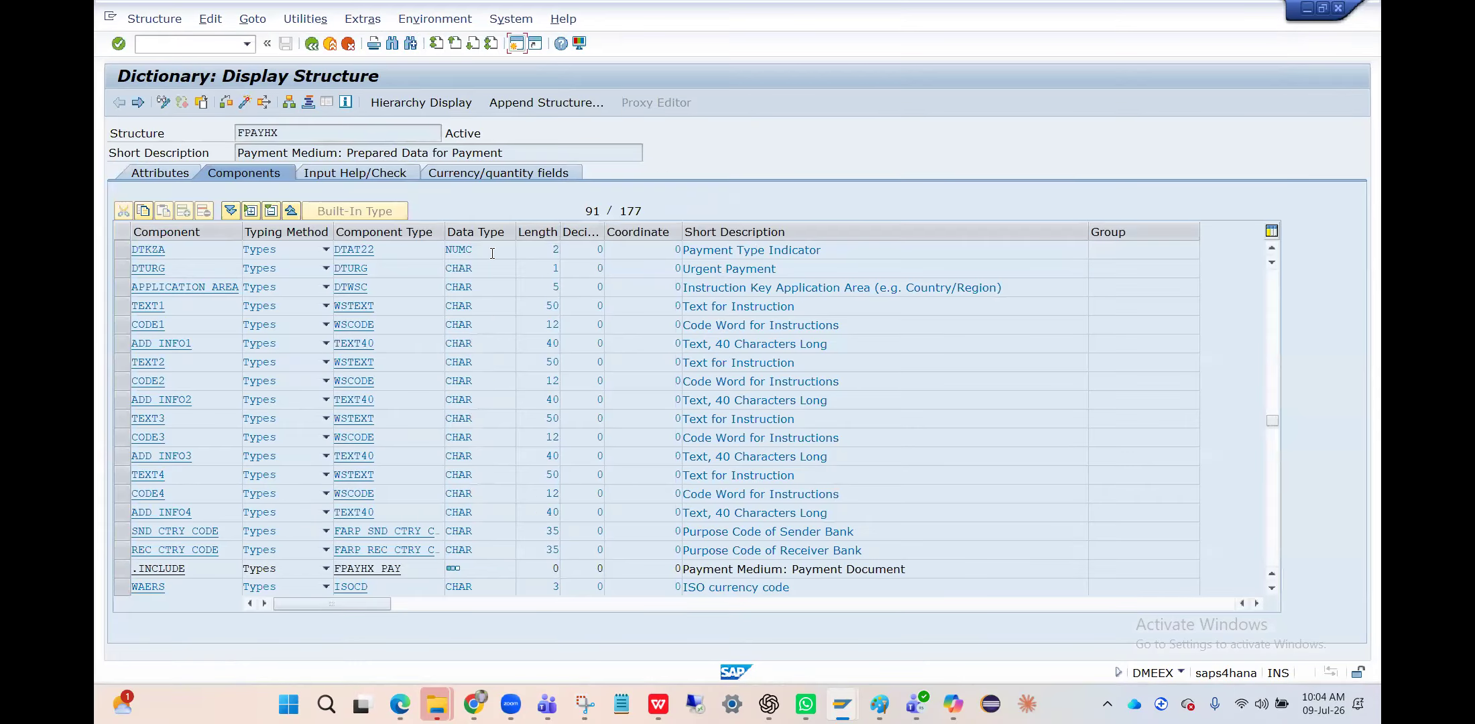
pyautogui.moveTo(390, 249)
pyautogui.doubleClick(183, 248)
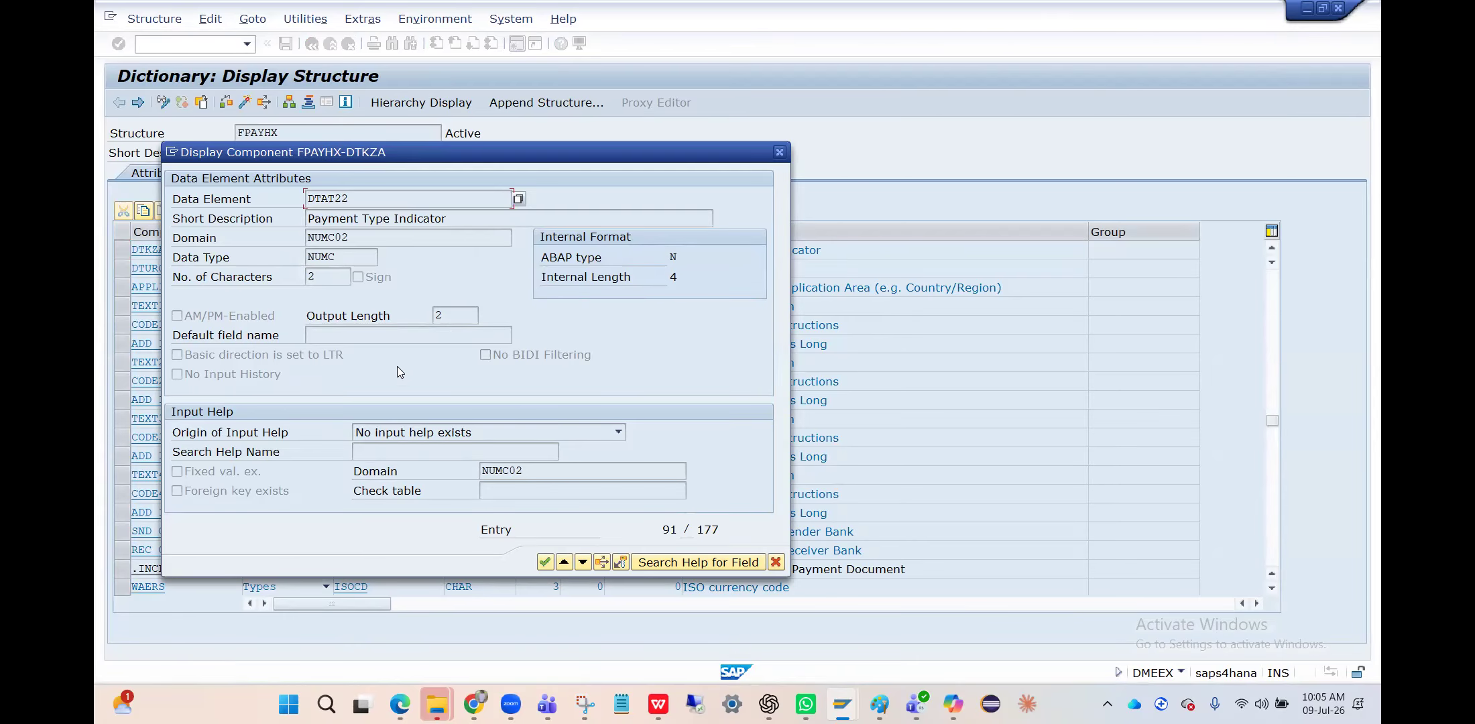
pyautogui.doubleClick(337, 199)
pyautogui.click(779, 152)
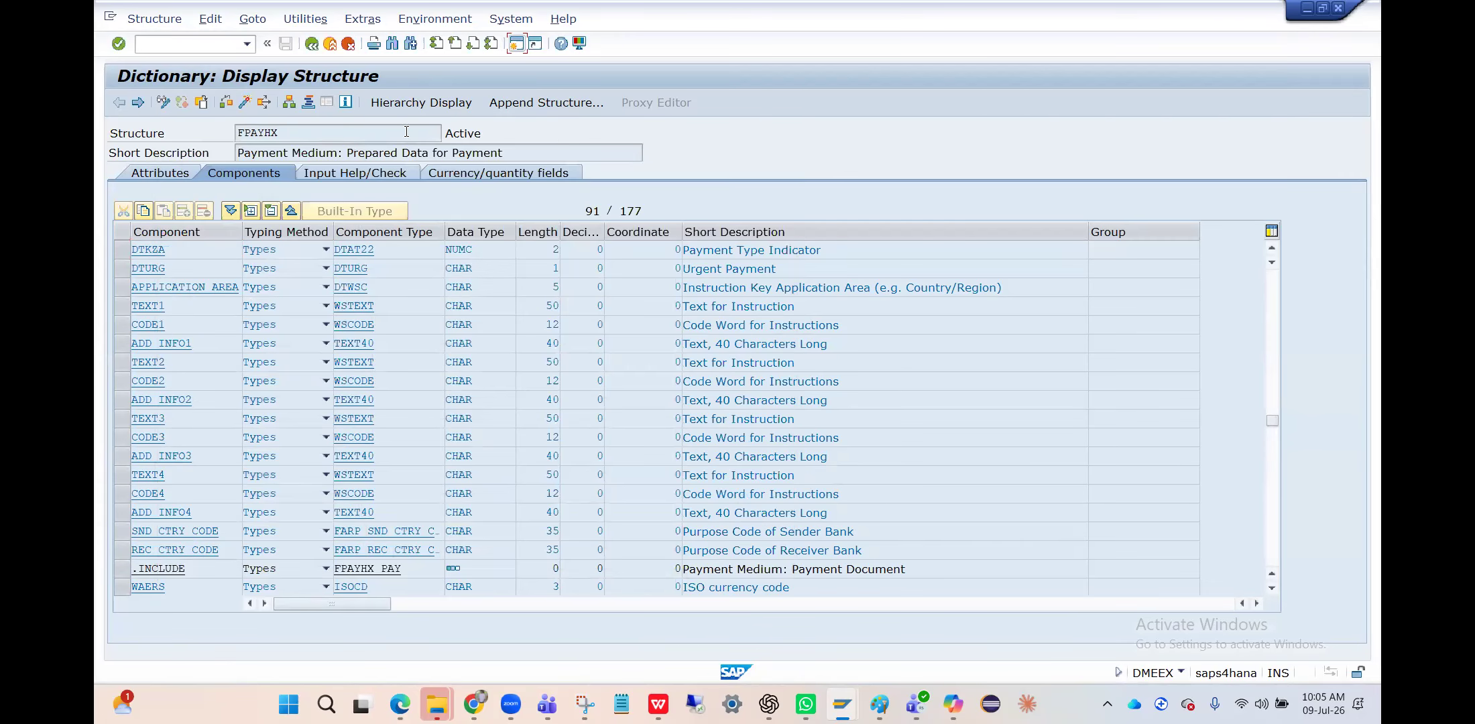
# - Return to the format tree, reopen the FPAYHX source structure and find component DTKZA in it
pyautogui.click(312, 45)
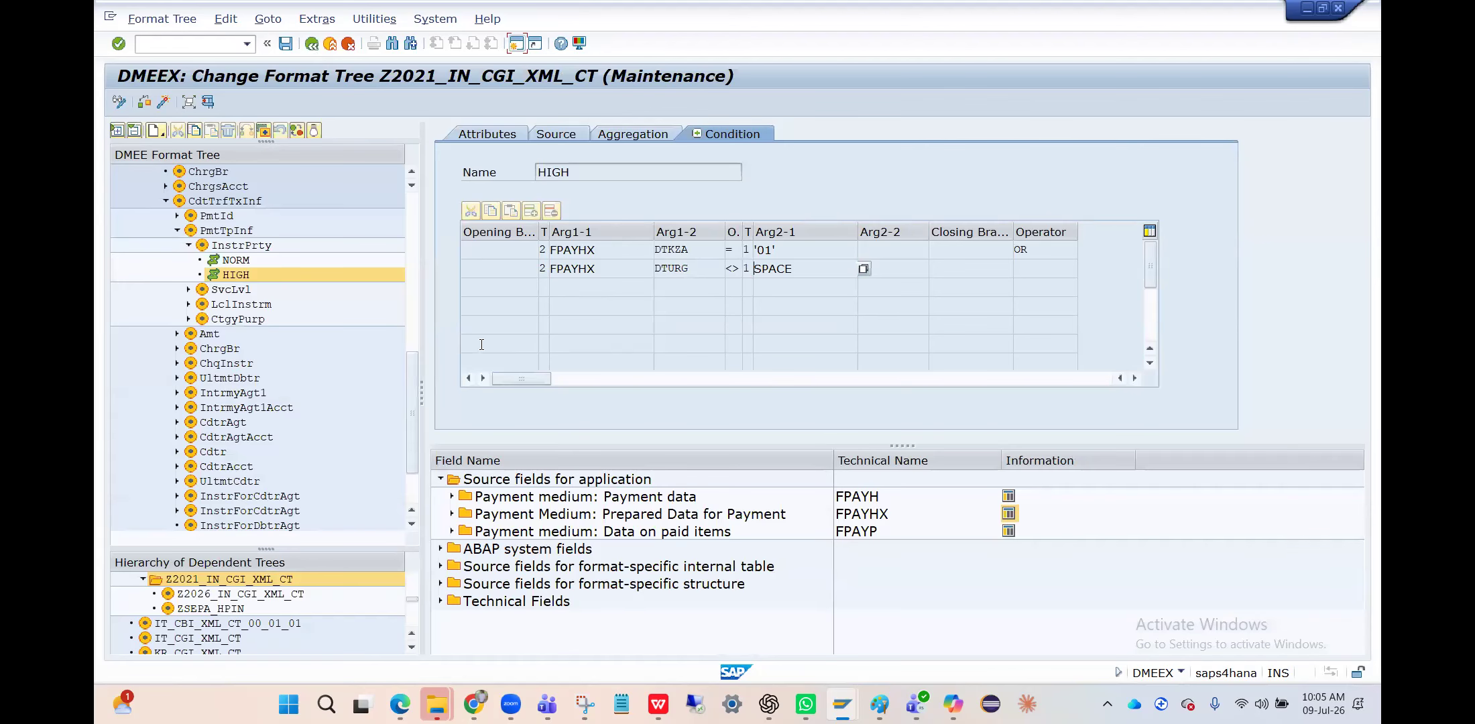
pyautogui.click(1010, 515)
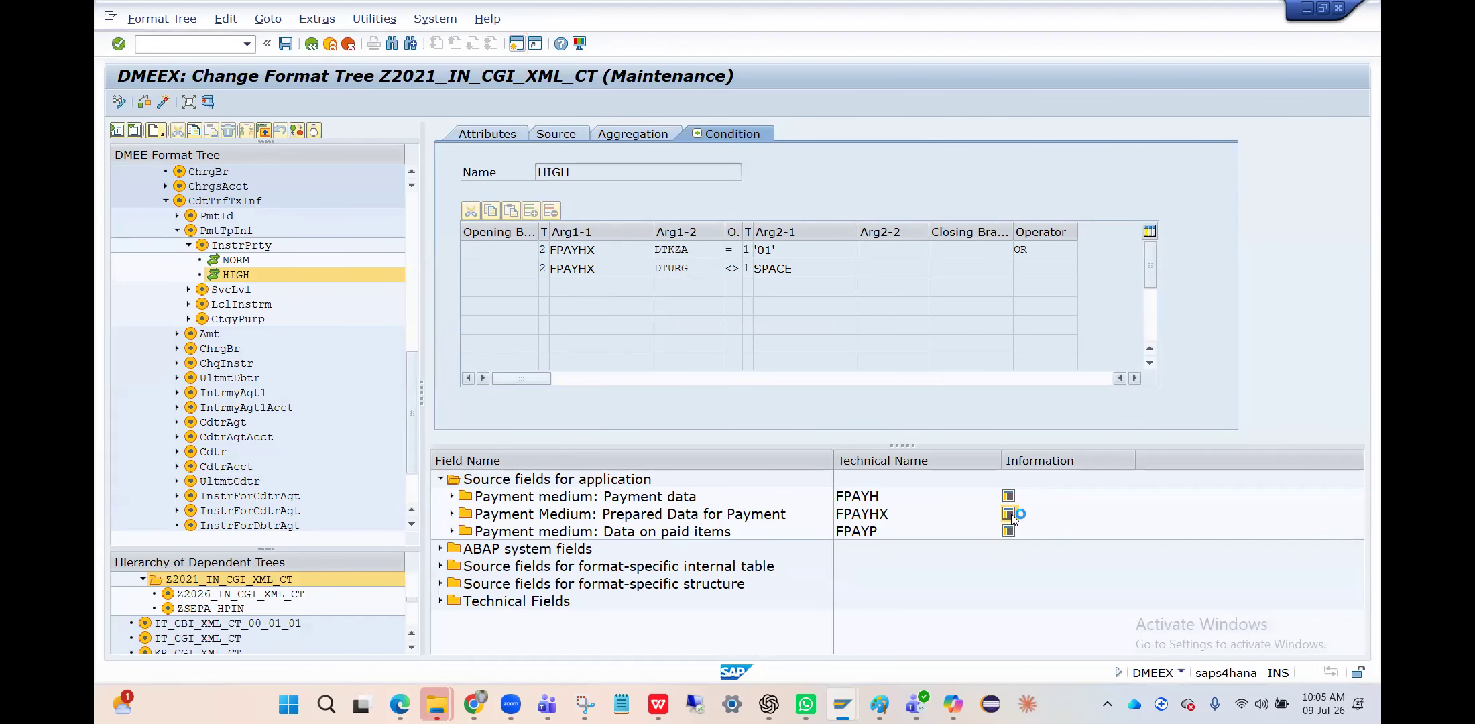
pyautogui.hotkey('ctrl', 'f')
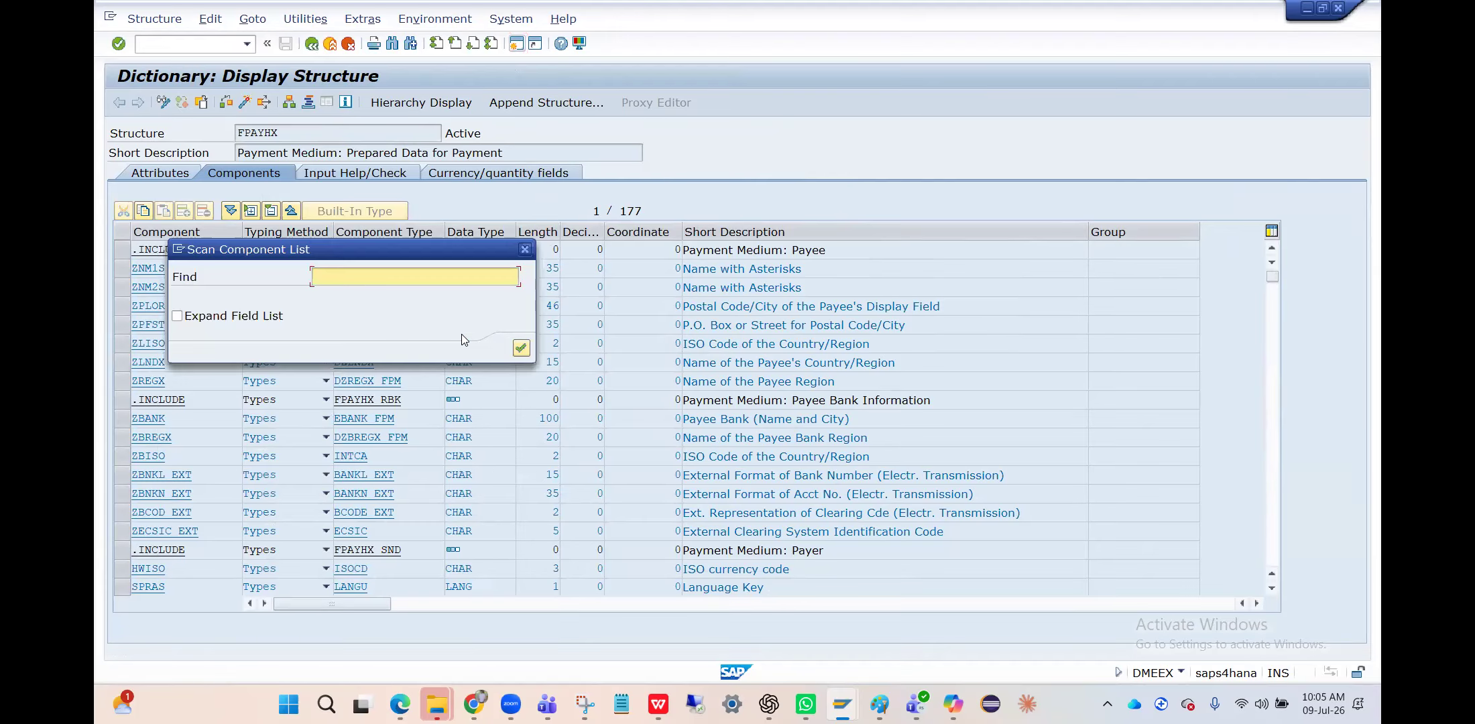
pyautogui.hotkey('ctrl', 'v')
pyautogui.press('BackSpace')
pyautogui.press('BackSpace')
pyautogui.press('BackSpace')
pyautogui.press('BackSpace')
pyautogui.press('BackSpace')
pyautogui.press('BackSpace')
pyautogui.press('BackSpace')
pyautogui.press('BackSpace')
pyautogui.press('BackSpace')
pyautogui.press('BackSpace')
pyautogui.press('BackSpace')
pyautogui.press('BackSpace')
pyautogui.press('BackSpace')
pyautogui.press('BackSpace')
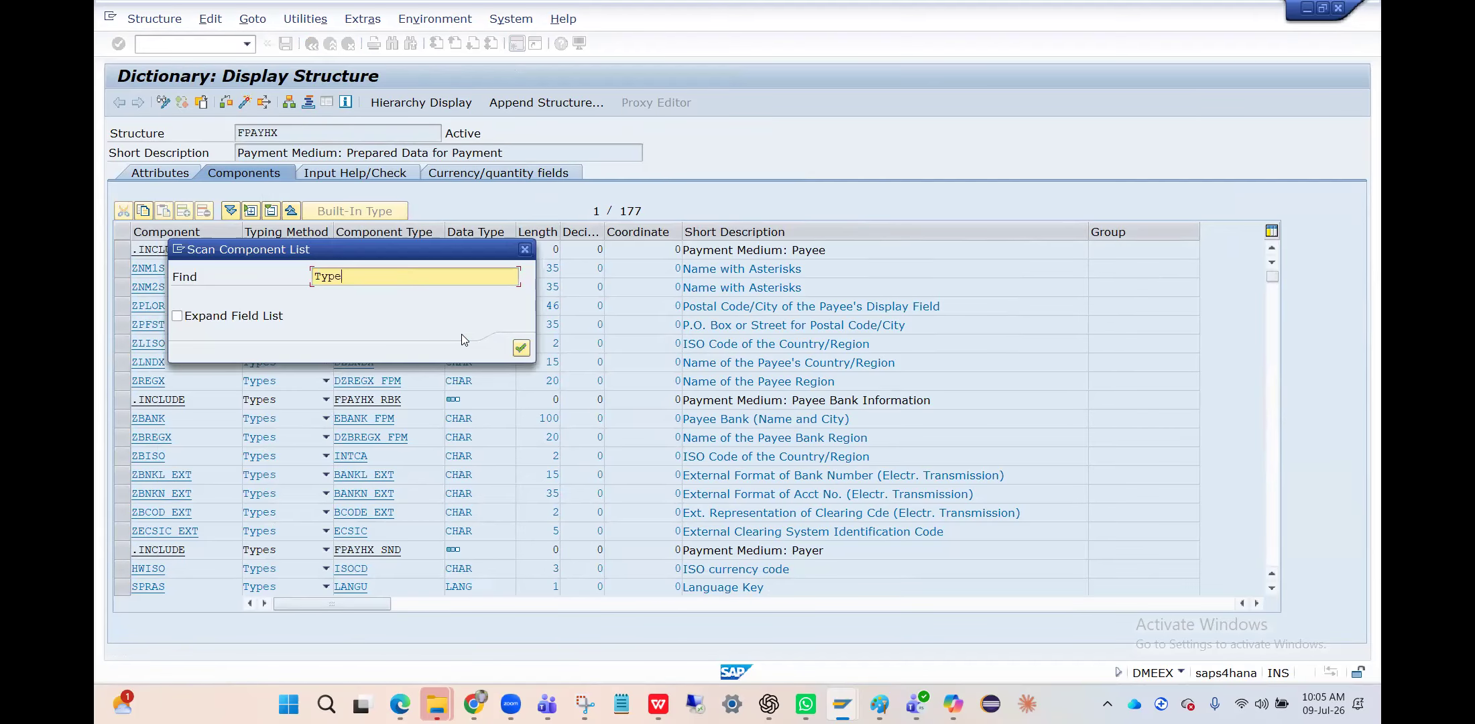
pyautogui.press('Down')
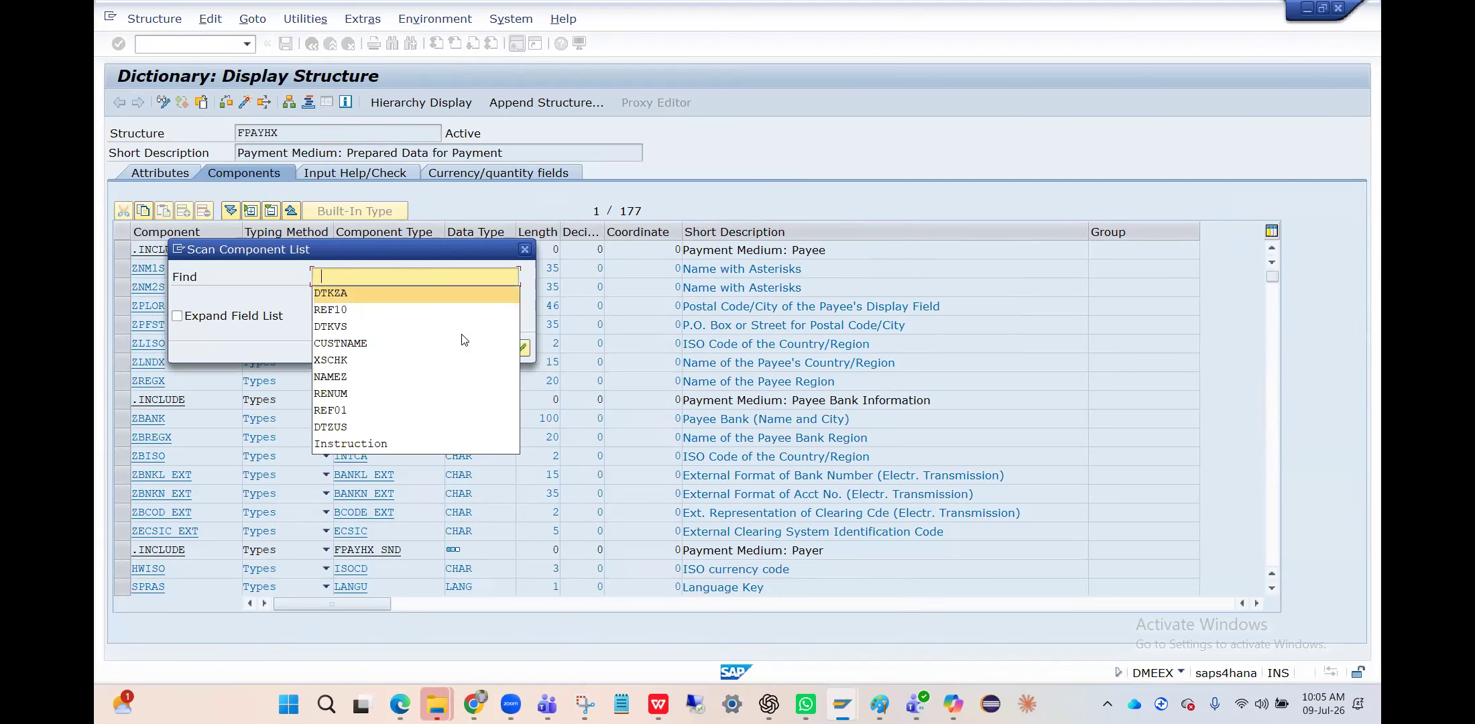
pyautogui.press('Return')
pyautogui.press('Return')
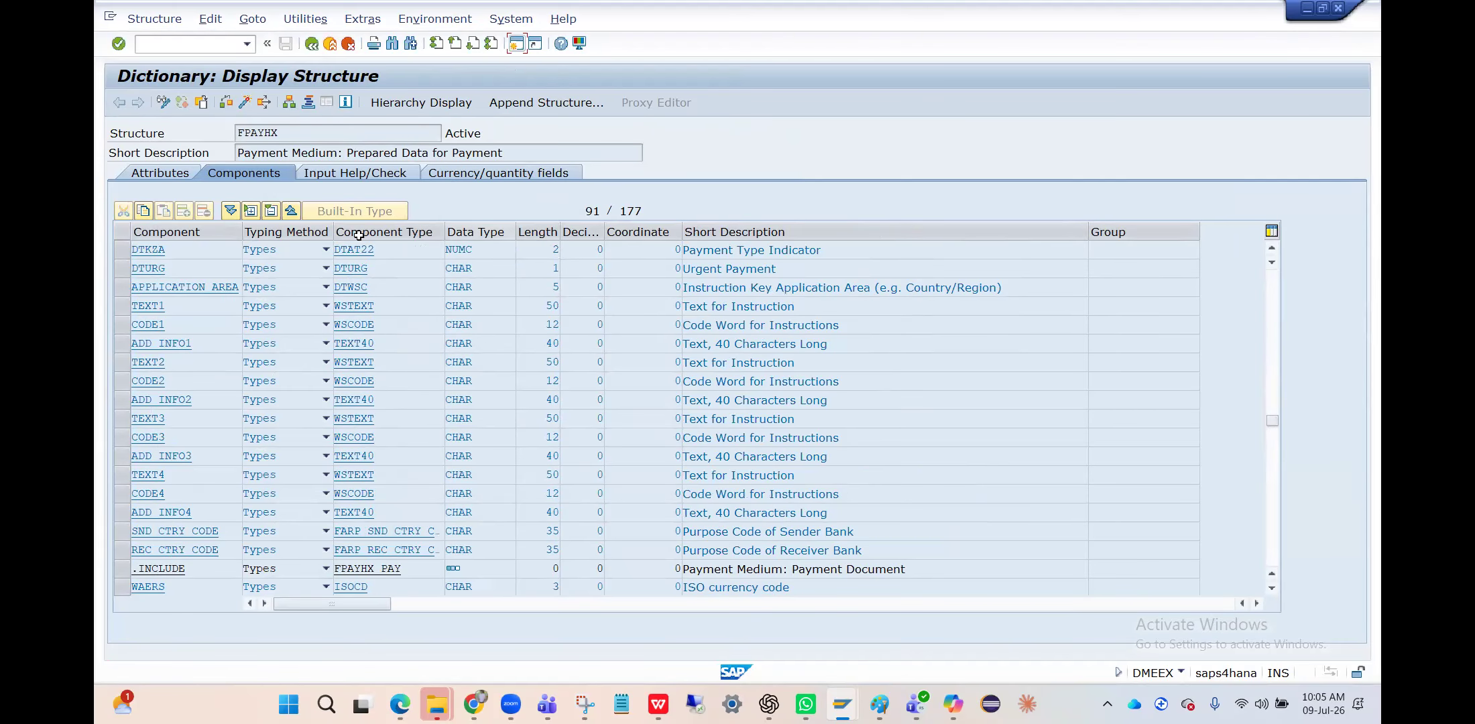
pyautogui.moveTo(195, 250); pyautogui.dragTo(96, 255)
pyautogui.click(96, 255)
# - Switch to the General Table Display, load table REGUP and search its field names for DTKZA
pyautogui.hotkey('alt', 'Tab')
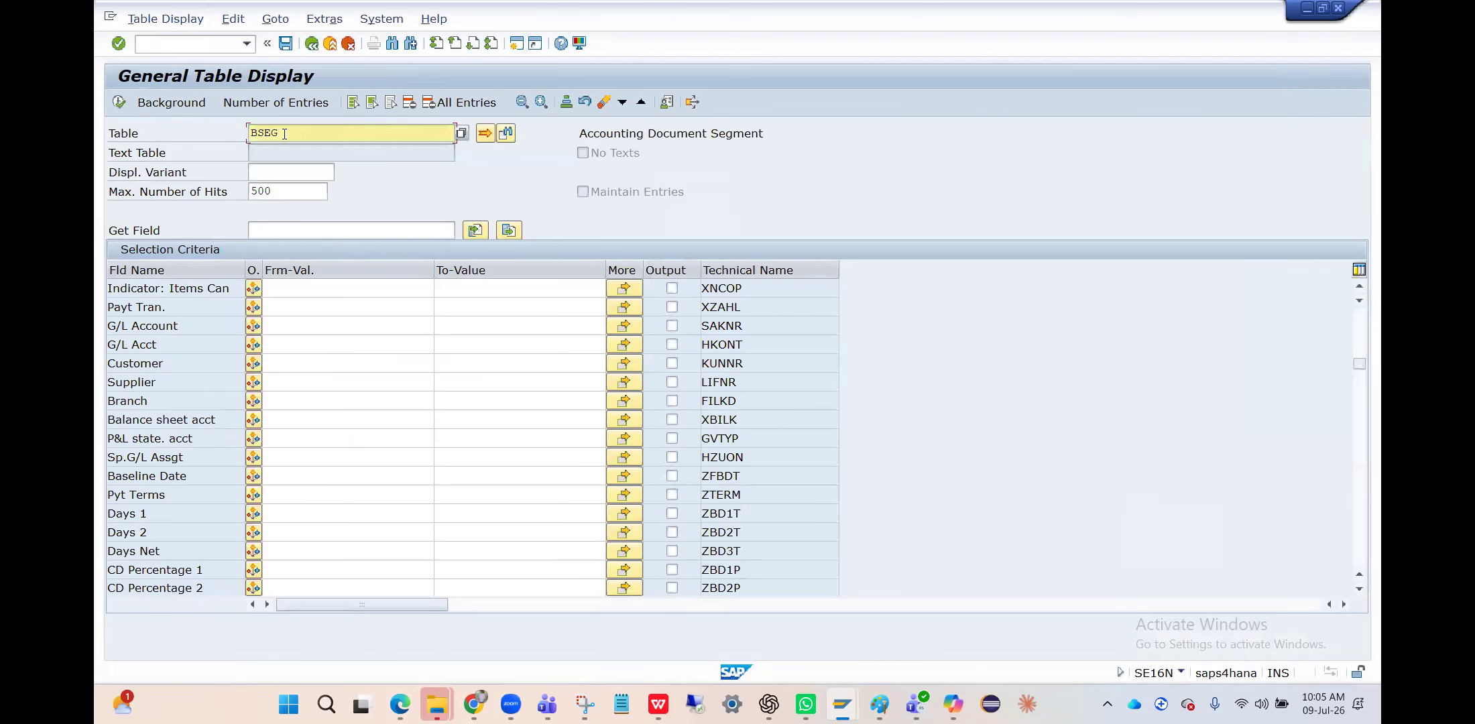
pyautogui.doubleClick(284, 134)
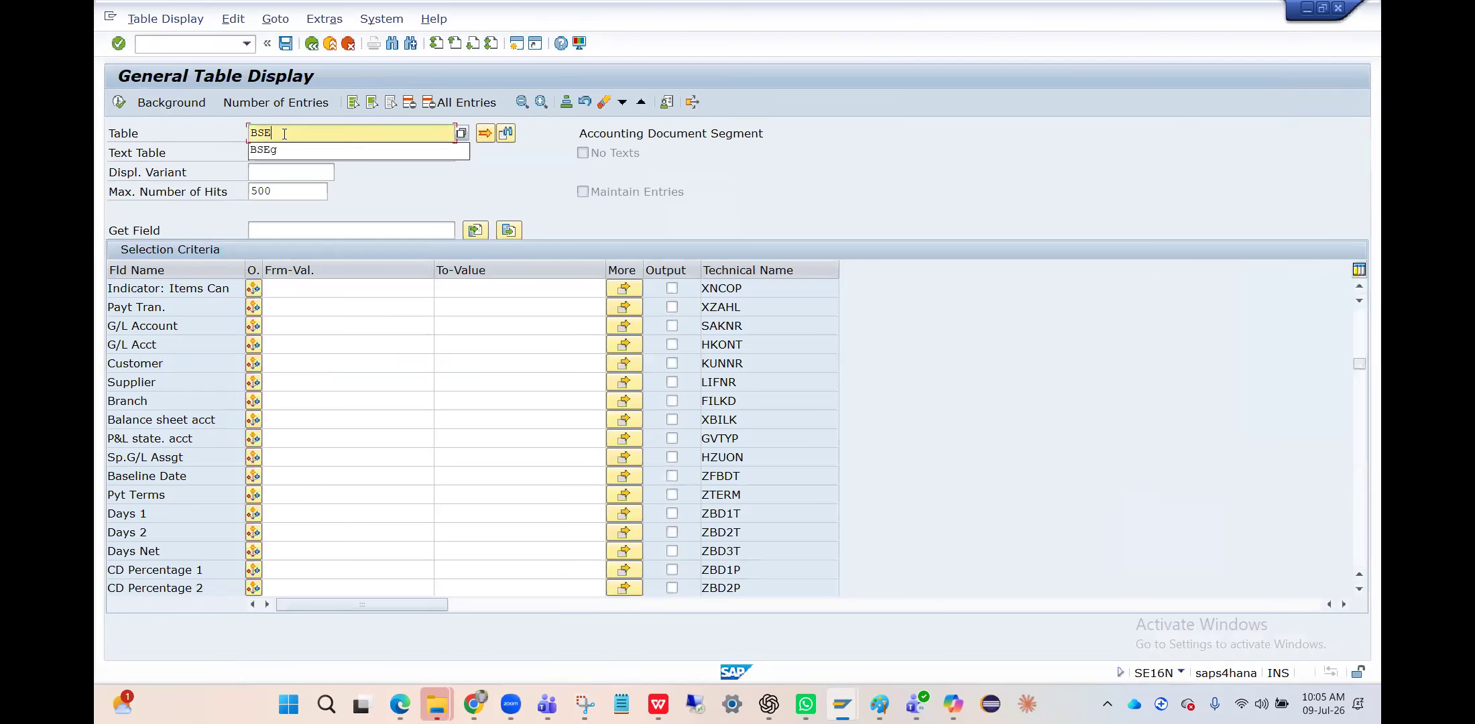
pyautogui.press('BackSpace')
pyautogui.write('REGUP')
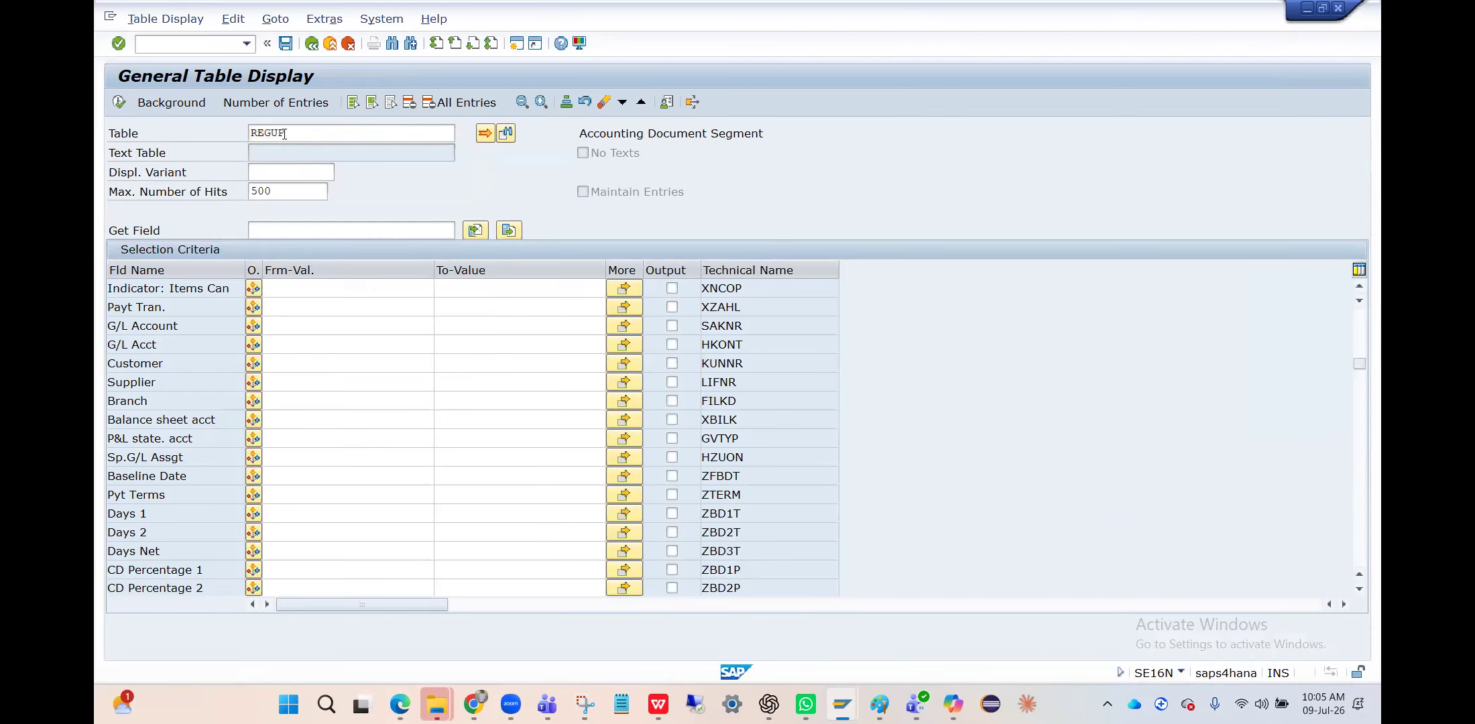
pyautogui.press('Return')
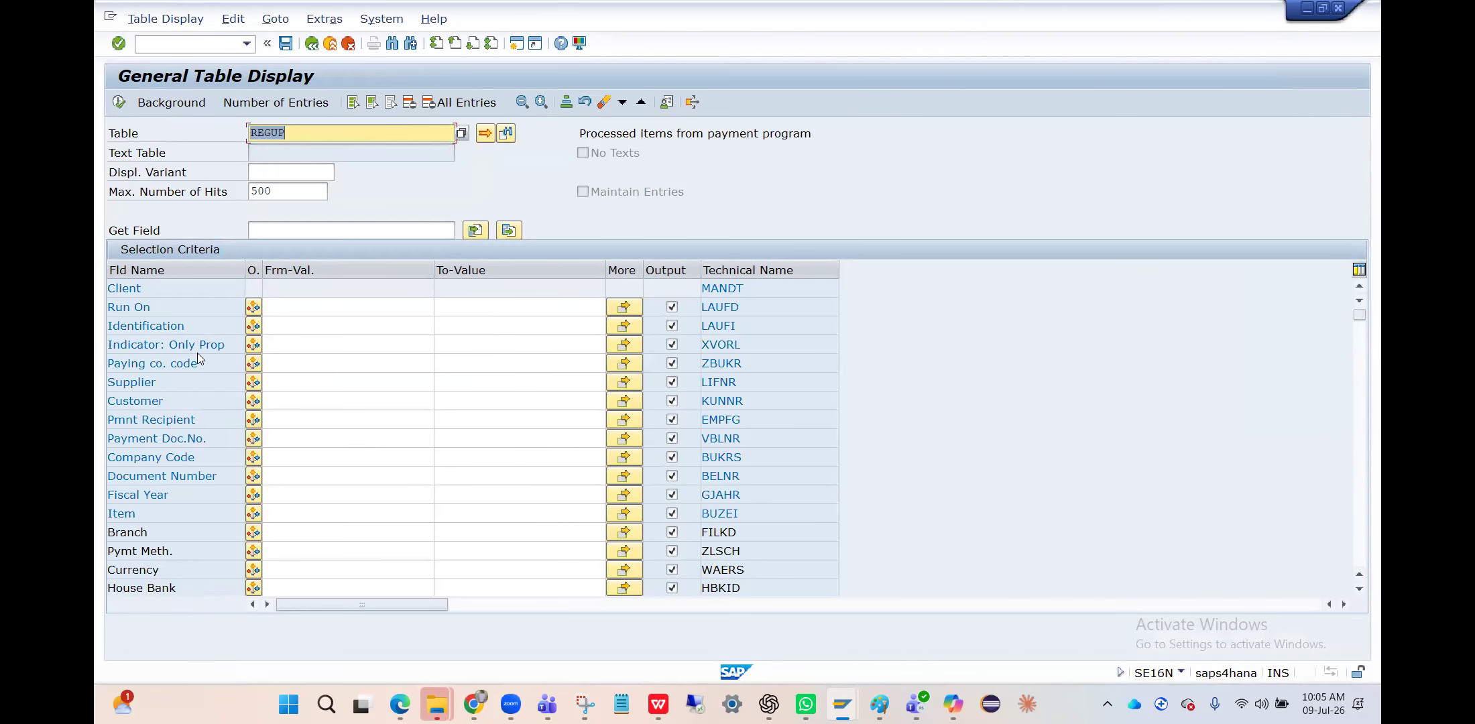
pyautogui.hotkey('ctrl', 'f')
pyautogui.press('Return')
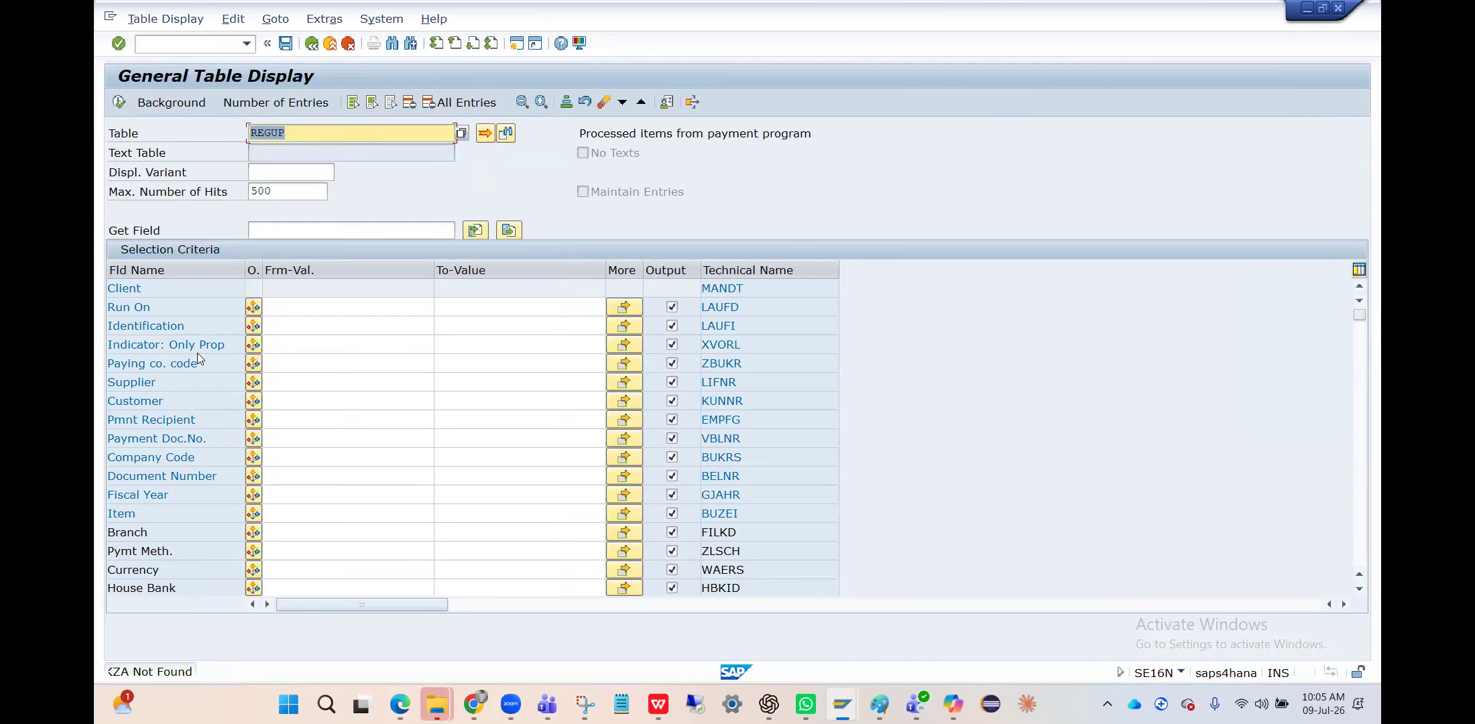
# - Load table REGUH and search its field names for DTKZA
pyautogui.click(303, 132)
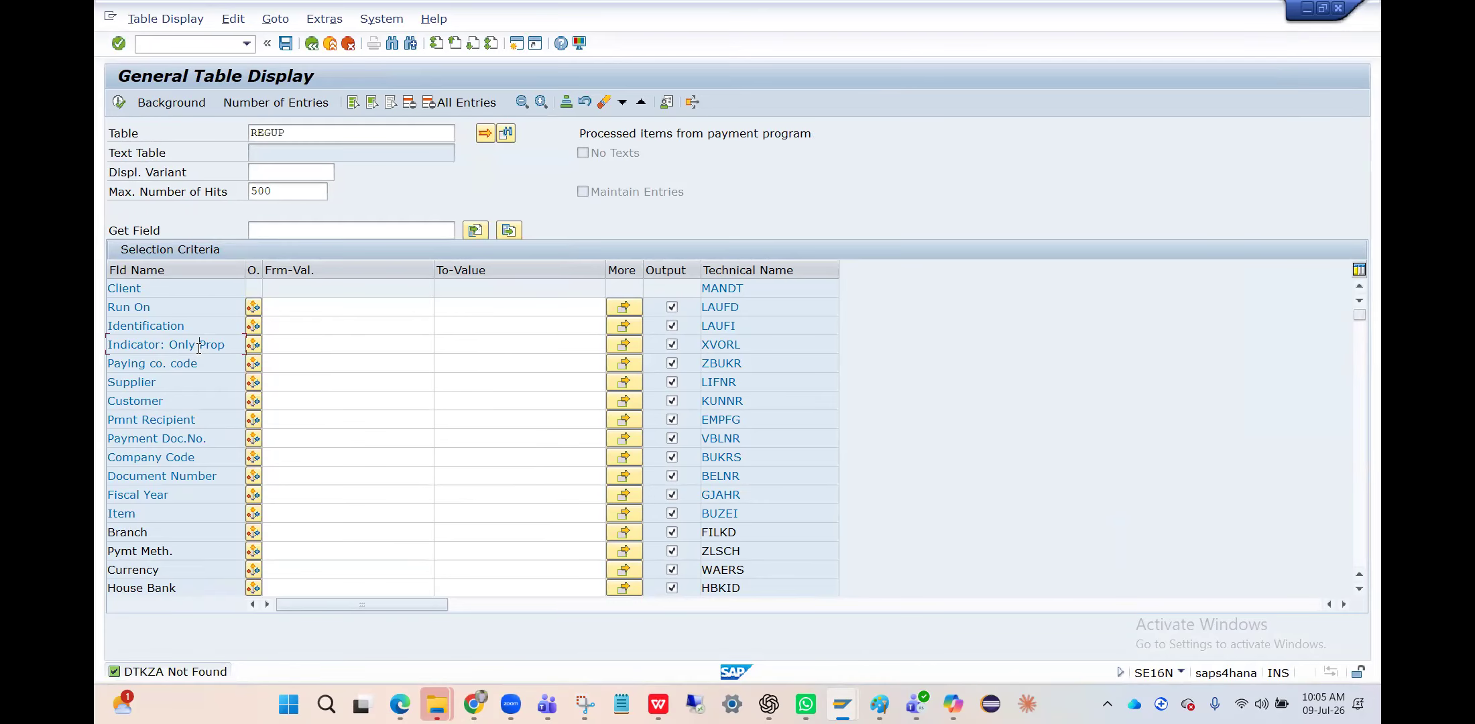
pyautogui.press('BackSpace')
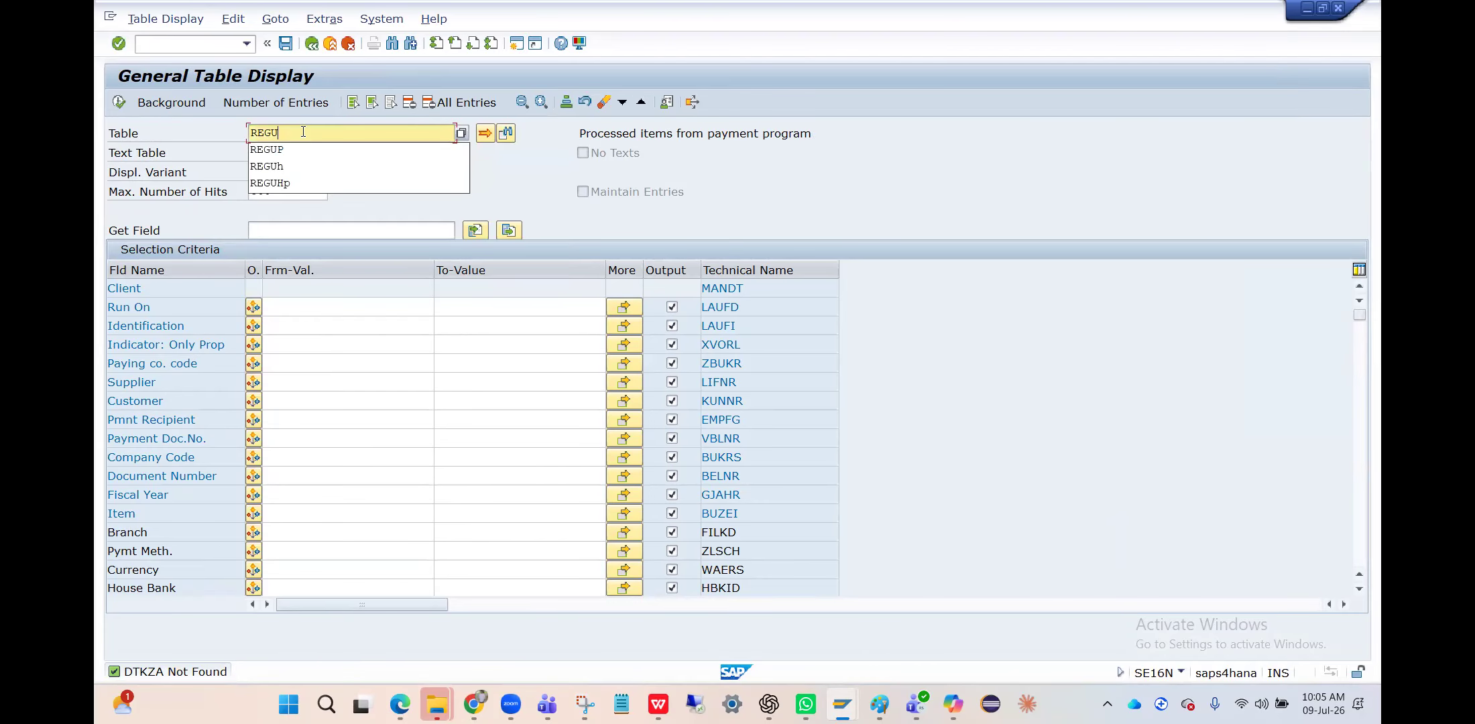
pyautogui.write('H')
pyautogui.press('Return')
pyautogui.hotkey('ctrl', 'f')
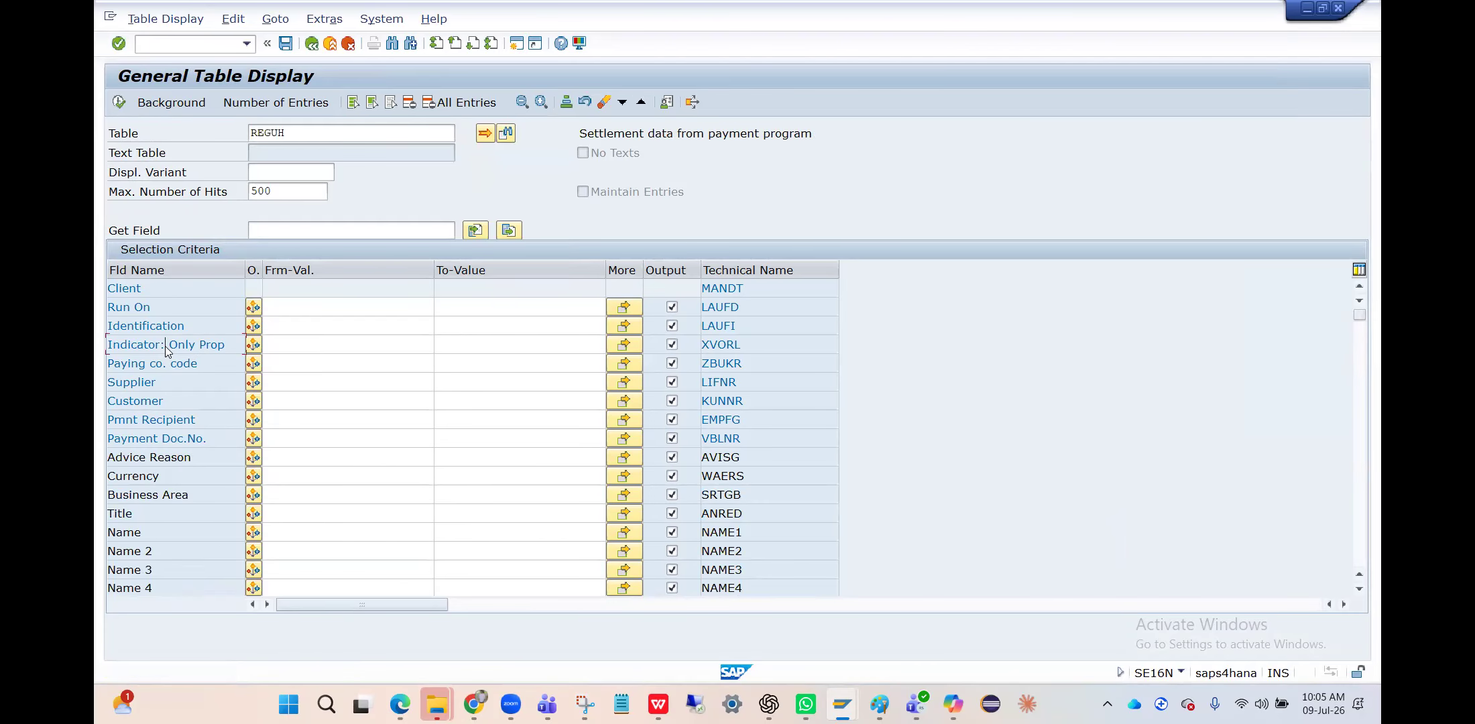
pyautogui.press('Return')
# - Search the REGUH field names for "Indicator" and go on to the further matches
pyautogui.hotkey('ctrl', 'f')
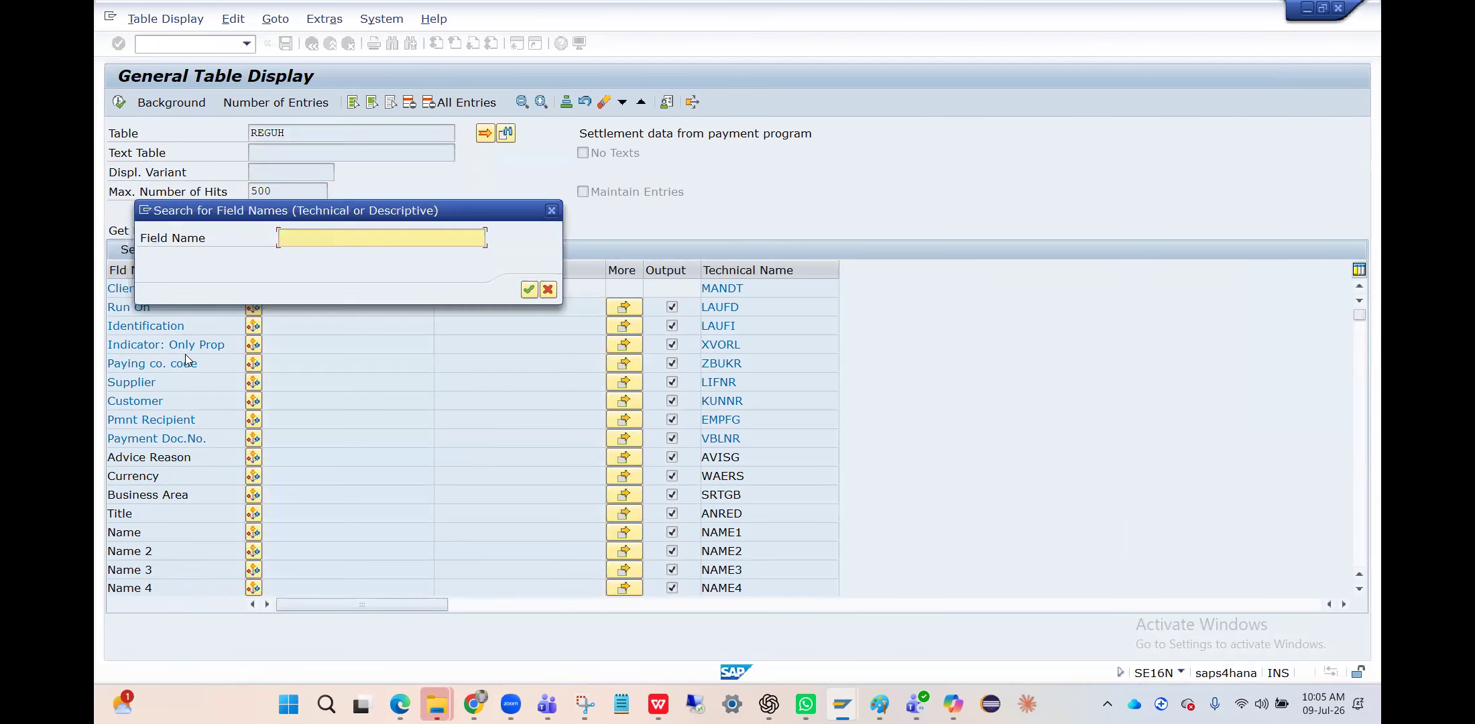
pyautogui.press('BackSpace')
pyautogui.press('Down')
pyautogui.press('Down')
pyautogui.press('Return')
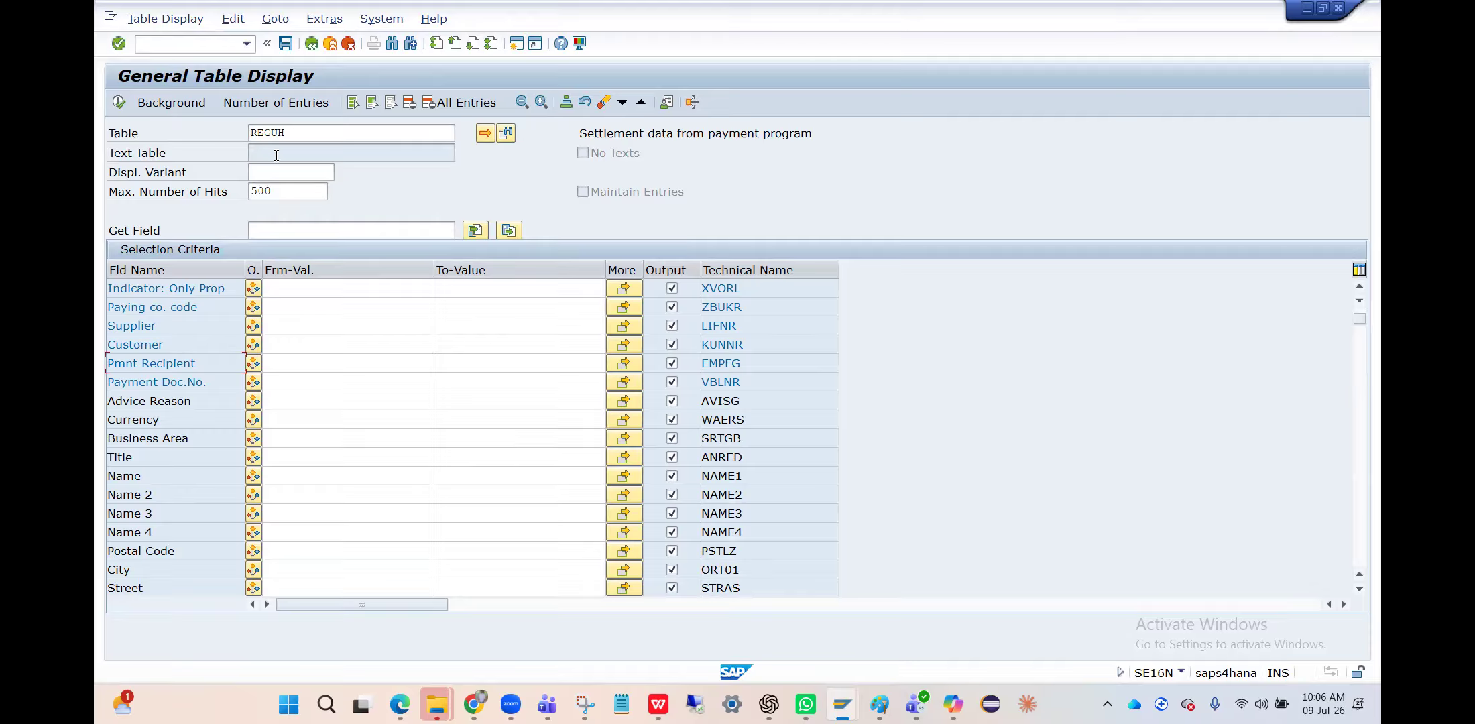
pyautogui.click(413, 51)
# - Load table REGUP again and search its field names for "Indicator"
pyautogui.click(307, 138)
pyautogui.press('BackSpace')
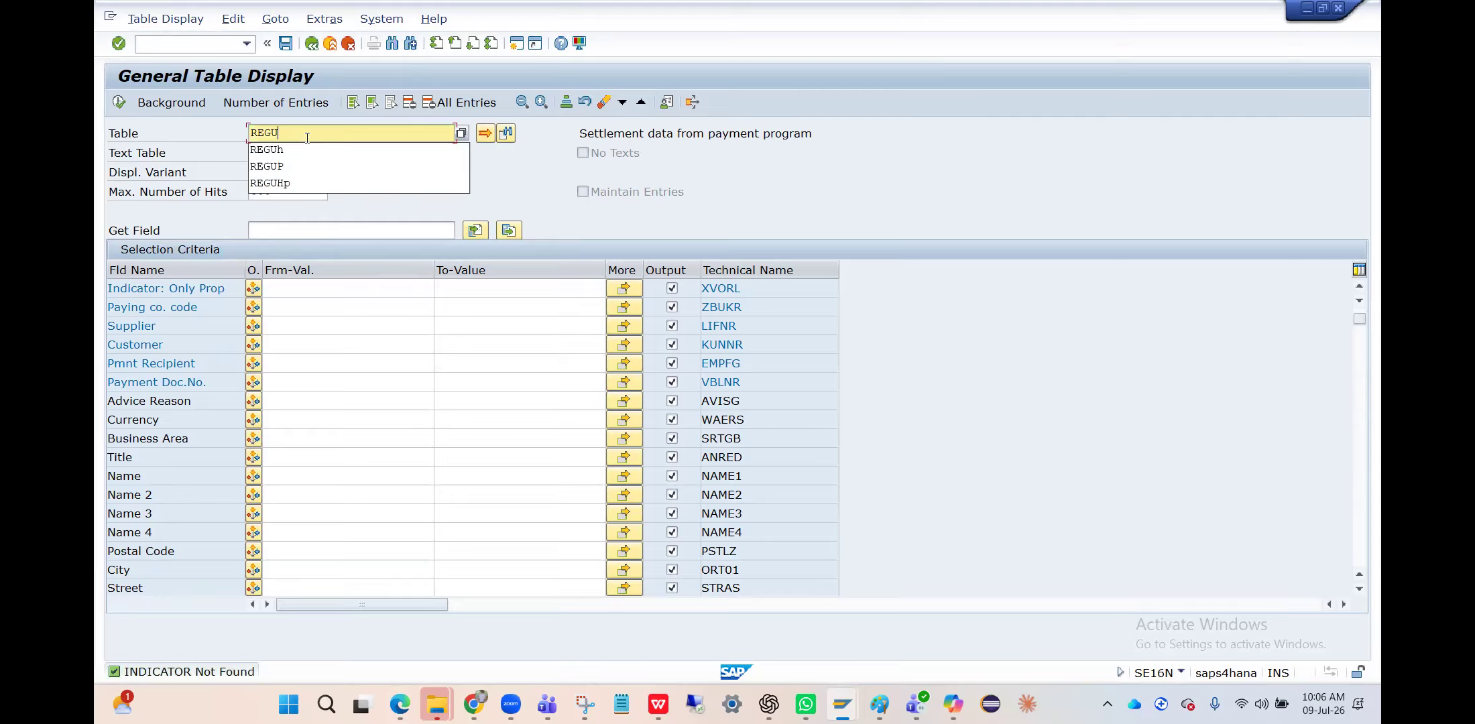
pyautogui.write('P')
pyautogui.press('Return')
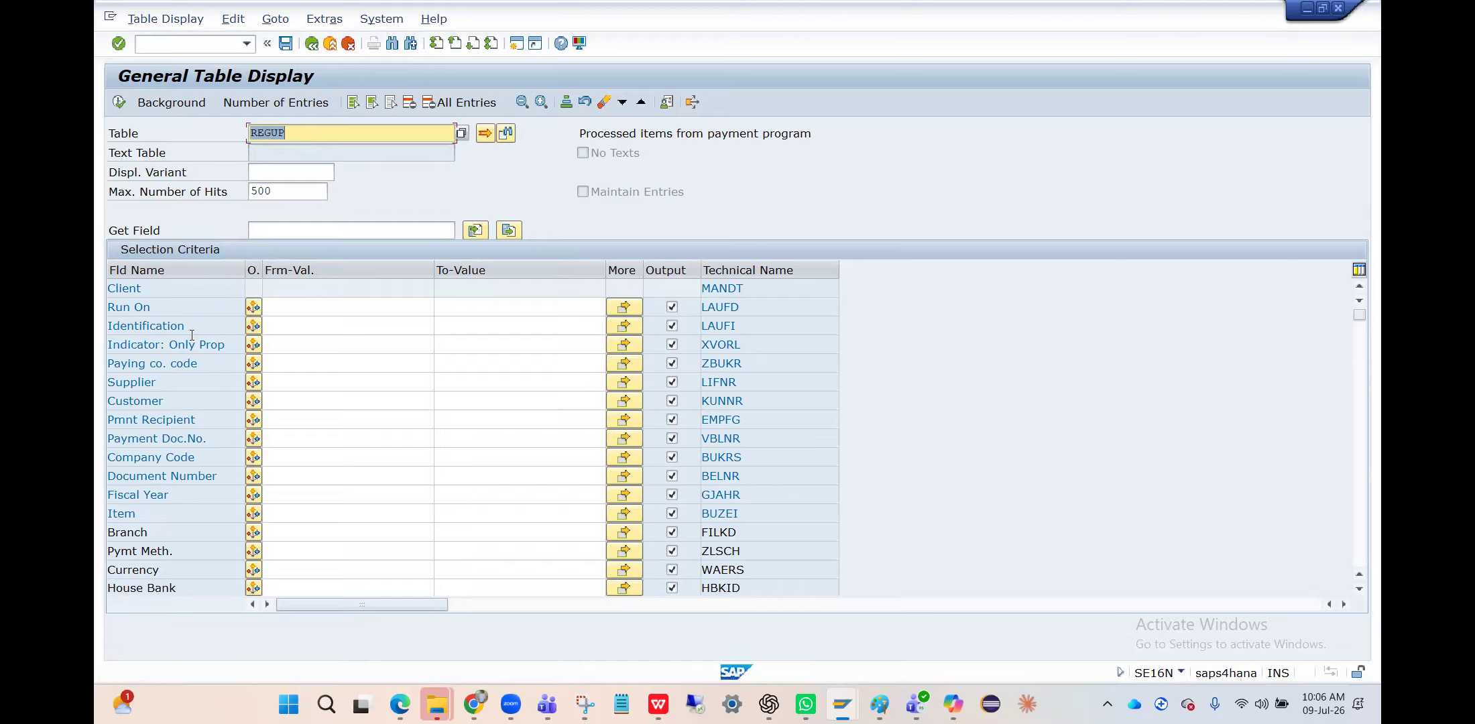
pyautogui.hotkey('ctrl', 'f')
pyautogui.press('Down')
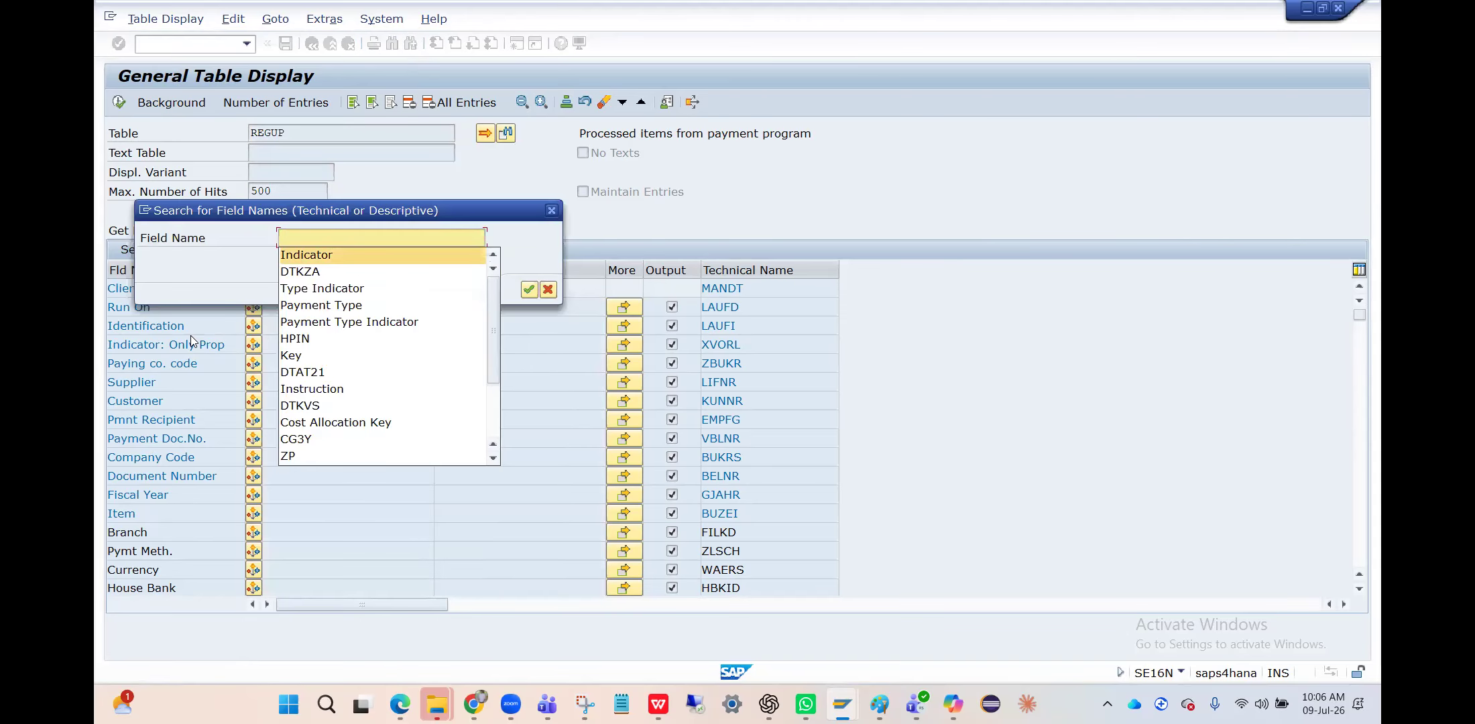
pyautogui.press('Return')
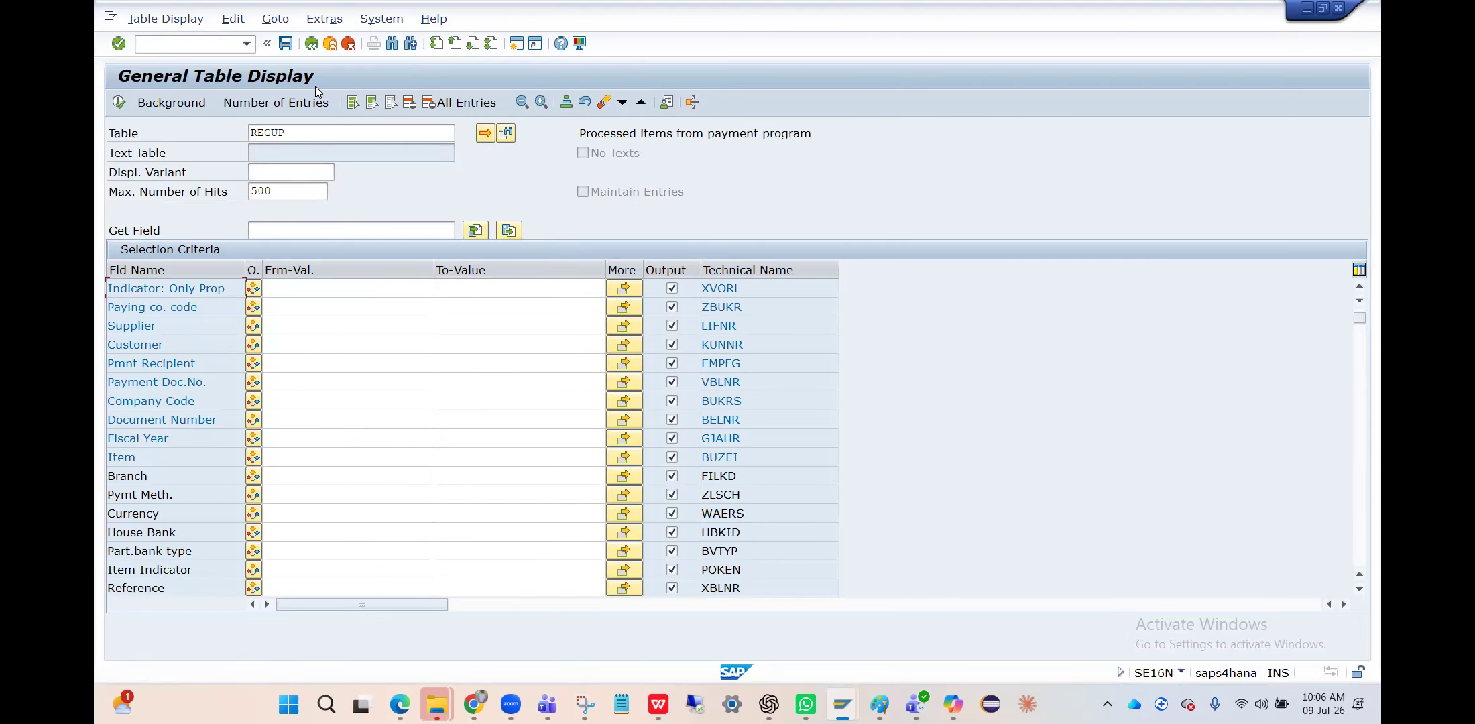
# - Go through the further REGUP field matches for "Indicator", looking for a payment type indicator, and switch back to structure FPAYHX
pyautogui.click(412, 45)
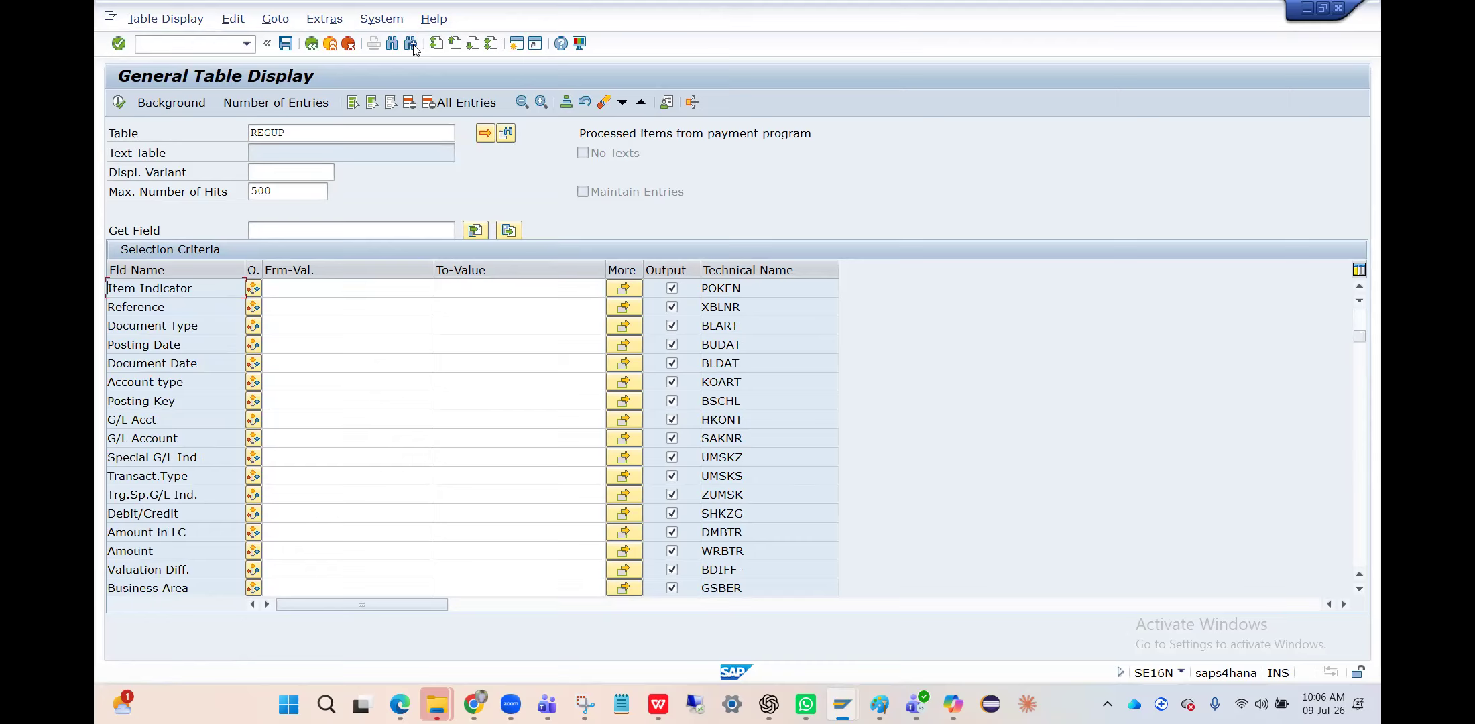
pyautogui.click(413, 45)
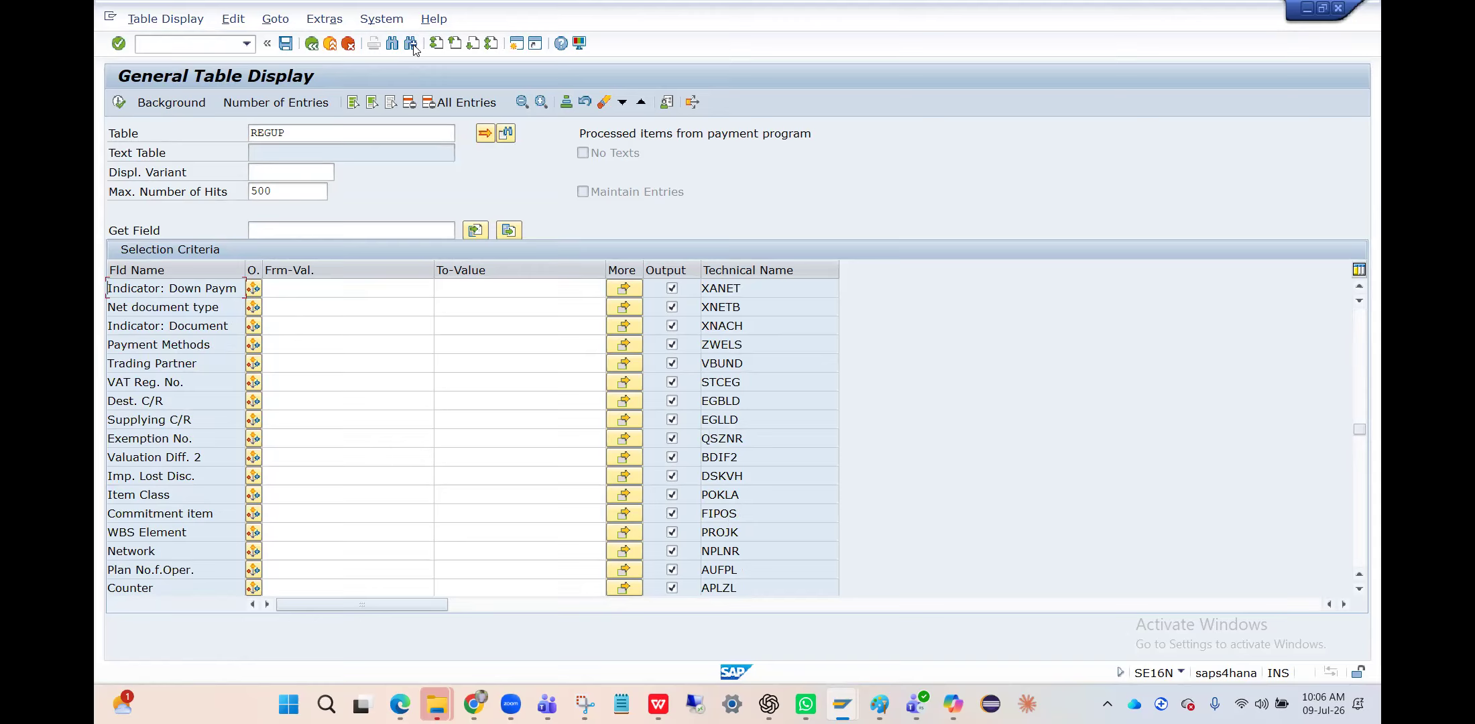
pyautogui.scroll(-1, 413, 51)
pyautogui.click(411, 45)
pyautogui.click(414, 50)
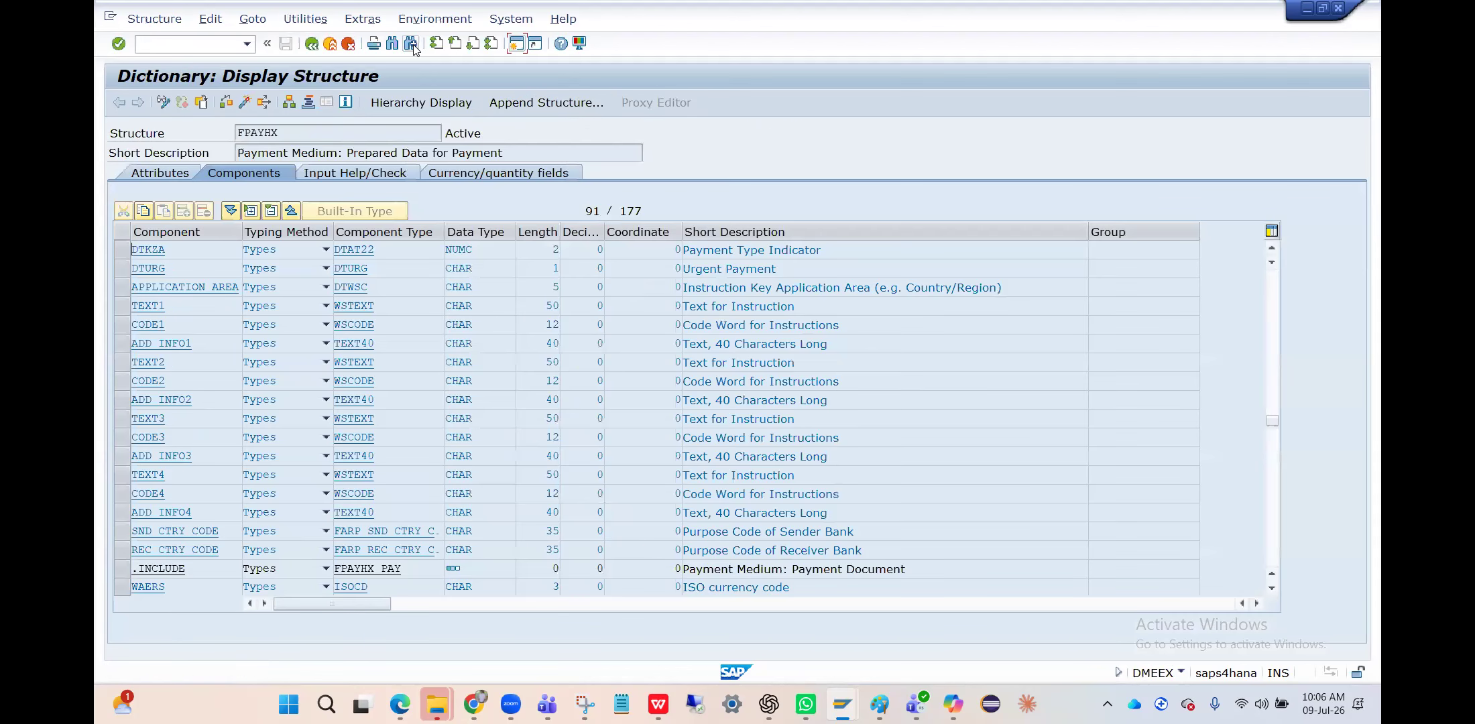
# - Go back from FPAYHX to the format tree and examine the condition of the NORM node under InstrPrty
pyautogui.click(397, 252)
pyautogui.click(312, 45)
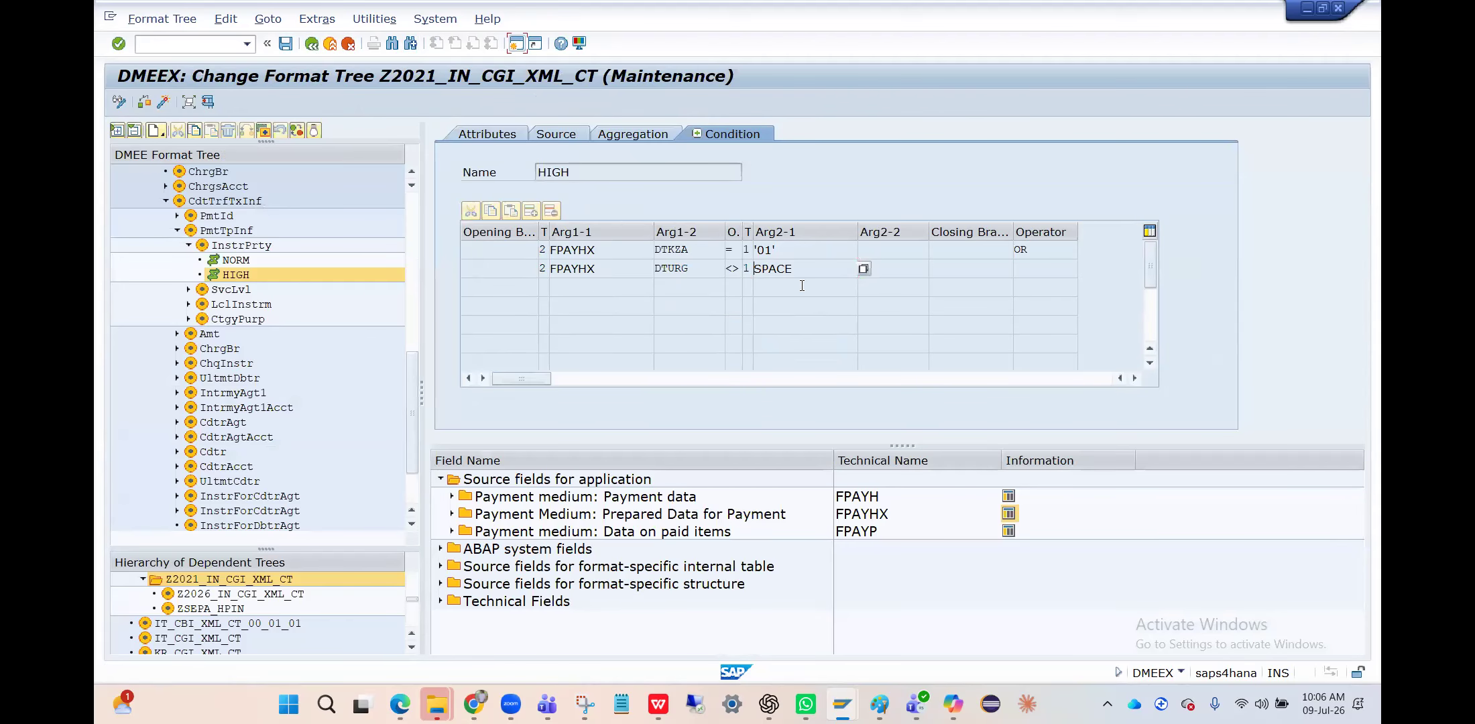
pyautogui.click(244, 267)
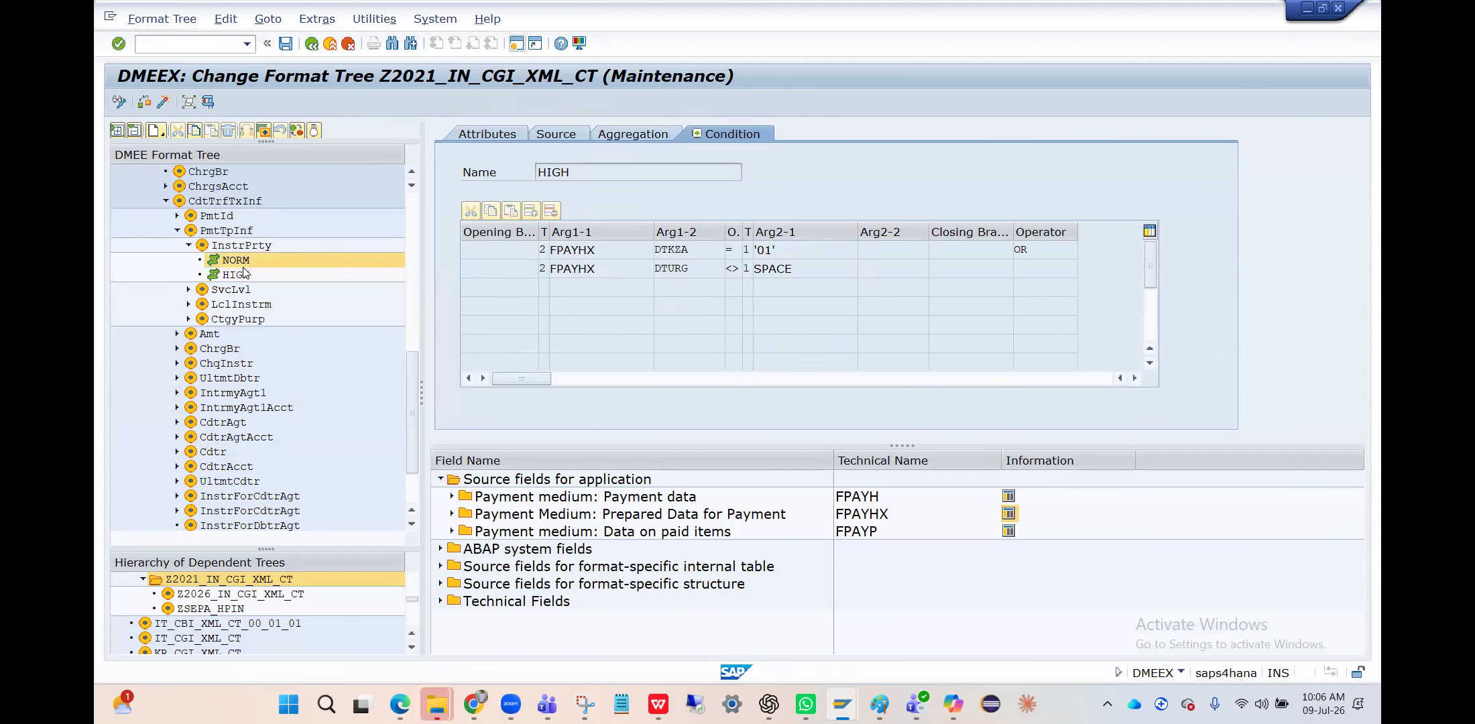
pyautogui.click(775, 250)
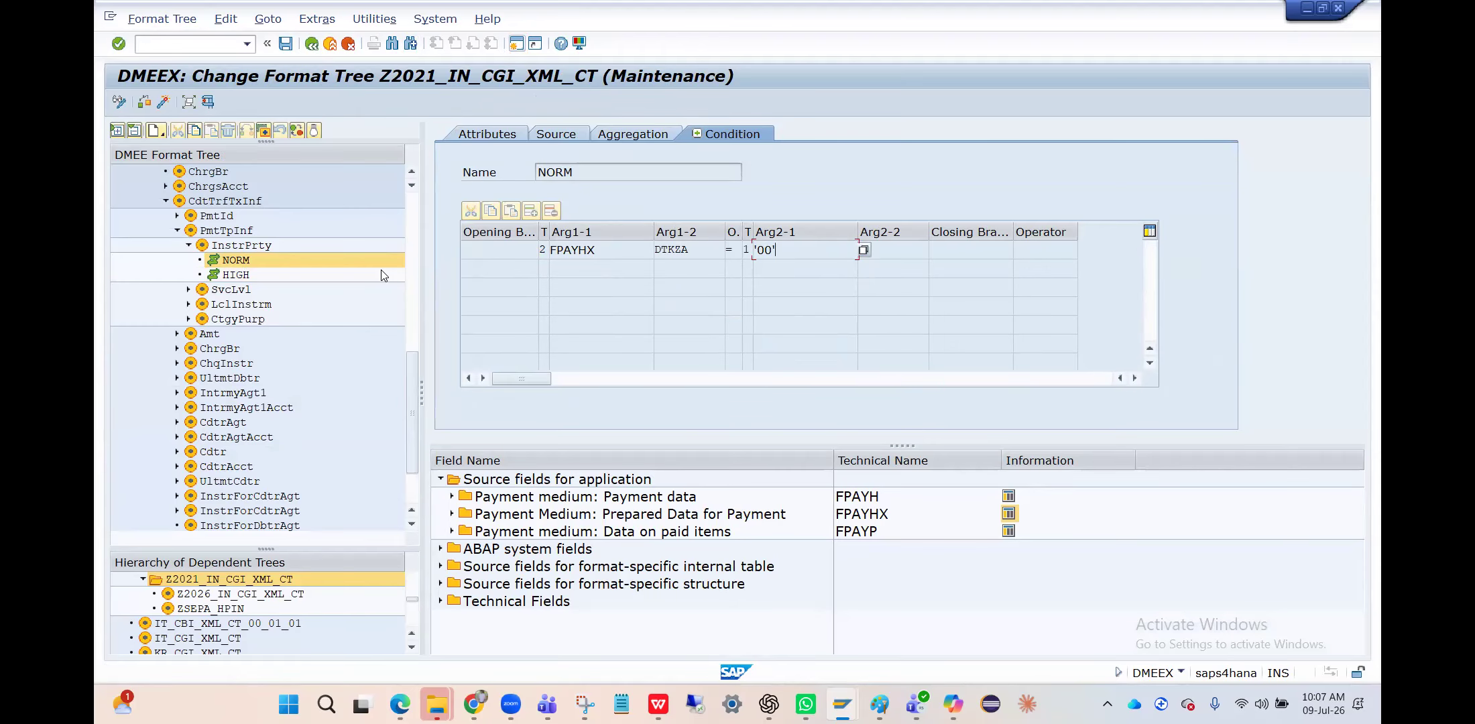
# - Switch to F_HPIN0005.xml in the browser, check the InstrPrty tag, and return to the format tree
pyautogui.hotkey('alt', 'Tab')
pyautogui.hotkey('alt', 'Tab')
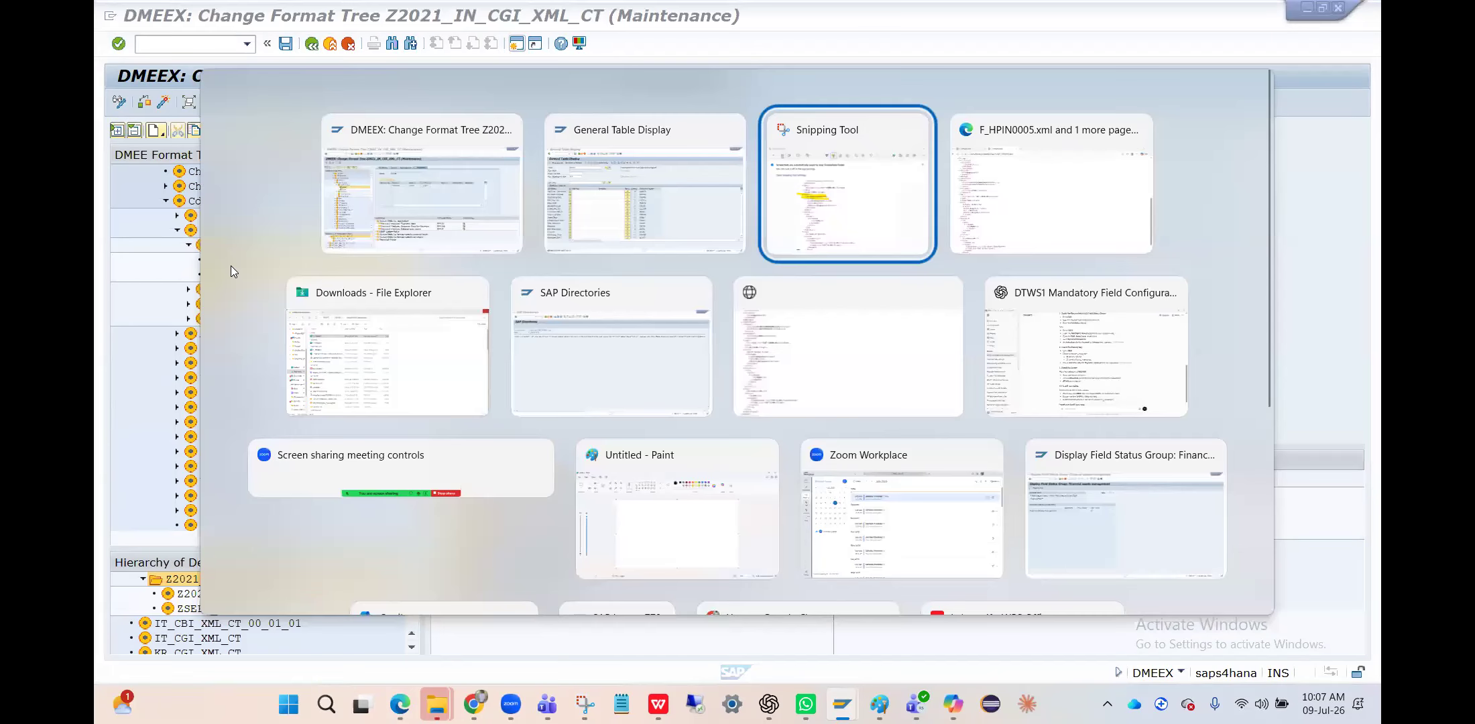
pyautogui.hotkey('alt', 'Tab')
pyautogui.hotkey('alt', 'Tab')
pyautogui.hotkey('alt', 'Tab')
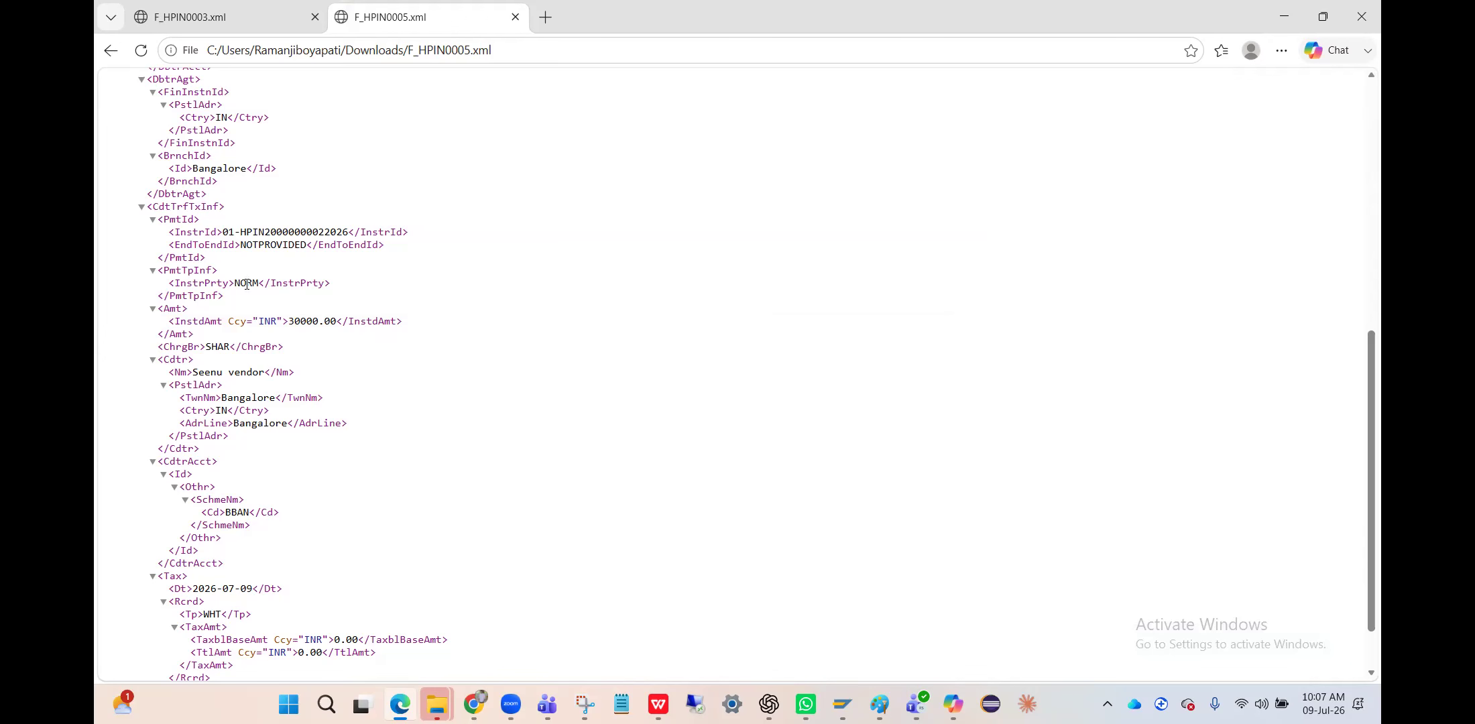
pyautogui.hotkey('alt', 'Tab')
pyautogui.hotkey('alt', 'Tab')
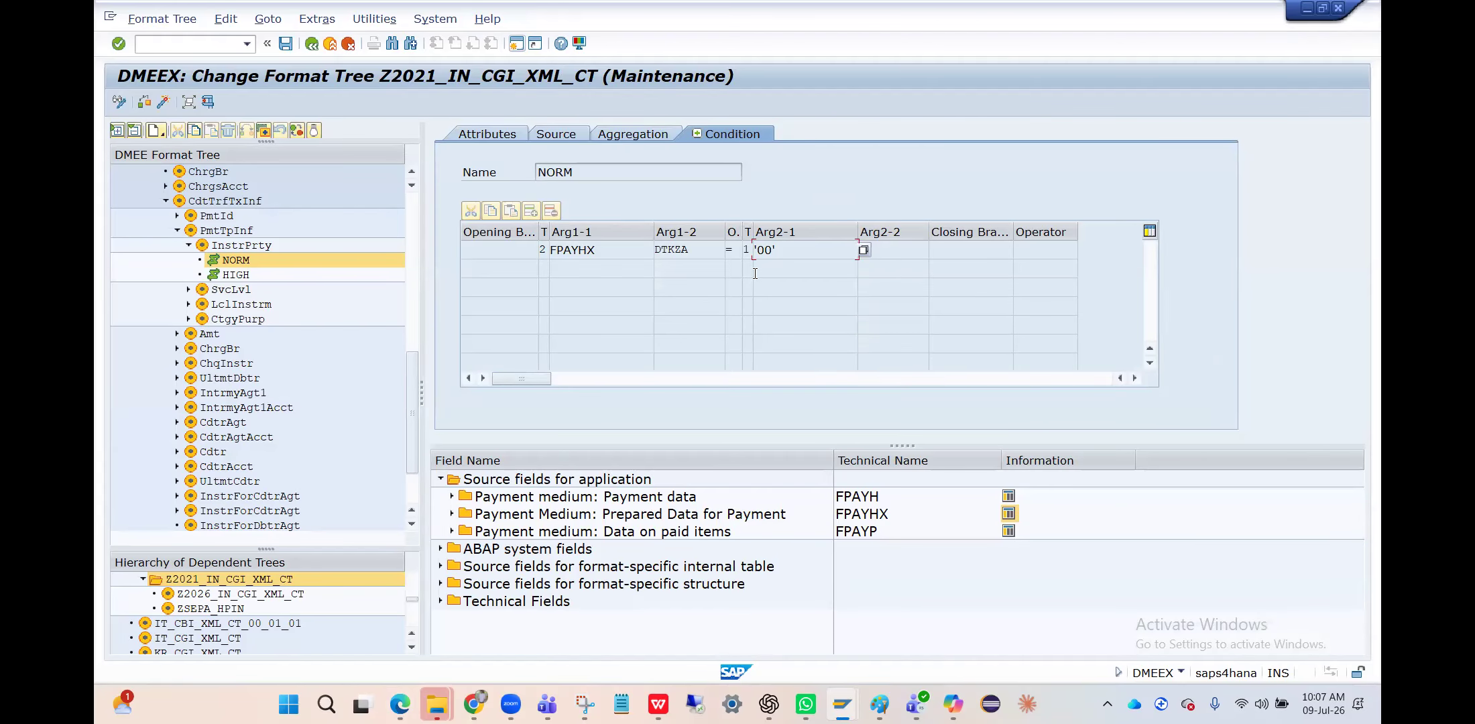
# - Examine the aggregation, source and attributes of the NORM node, and compare its attributes with those of the HIGH node
pyautogui.click(634, 134)
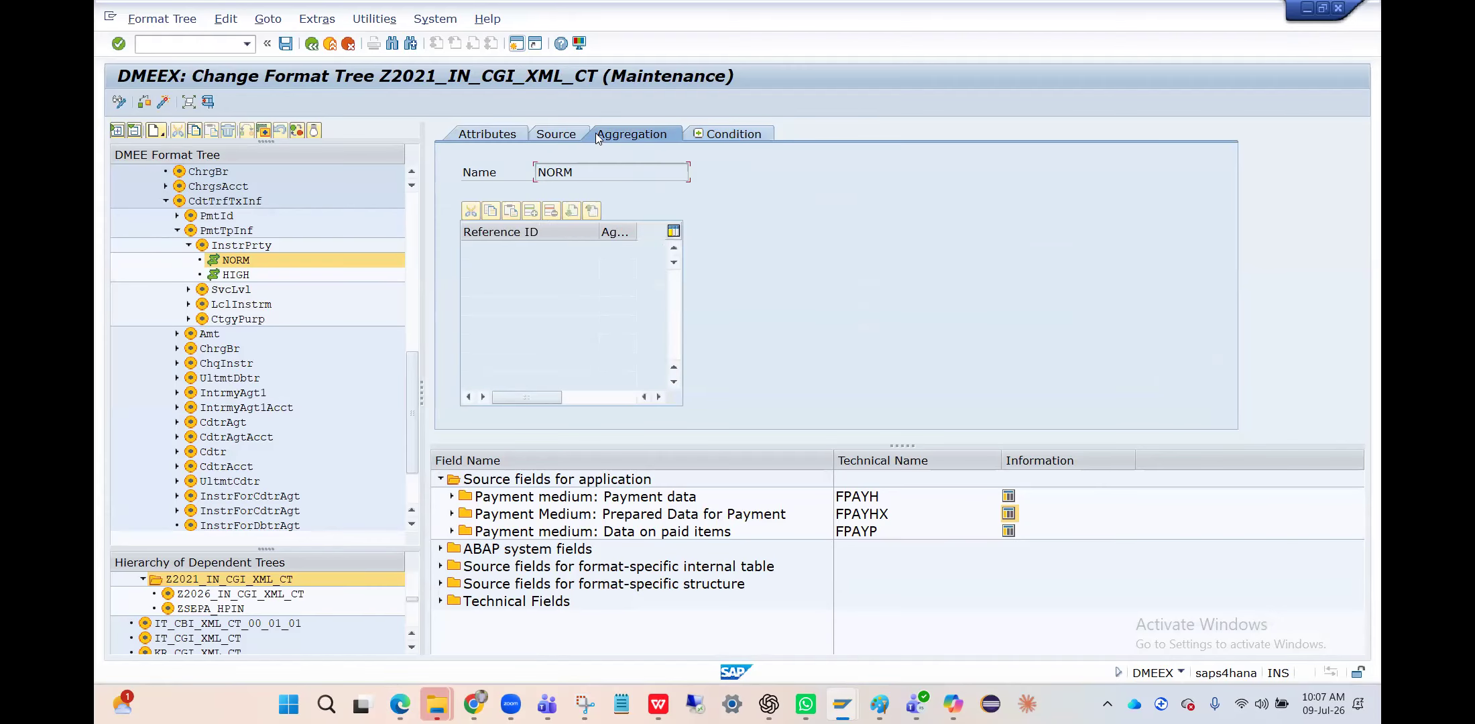
pyautogui.click(553, 134)
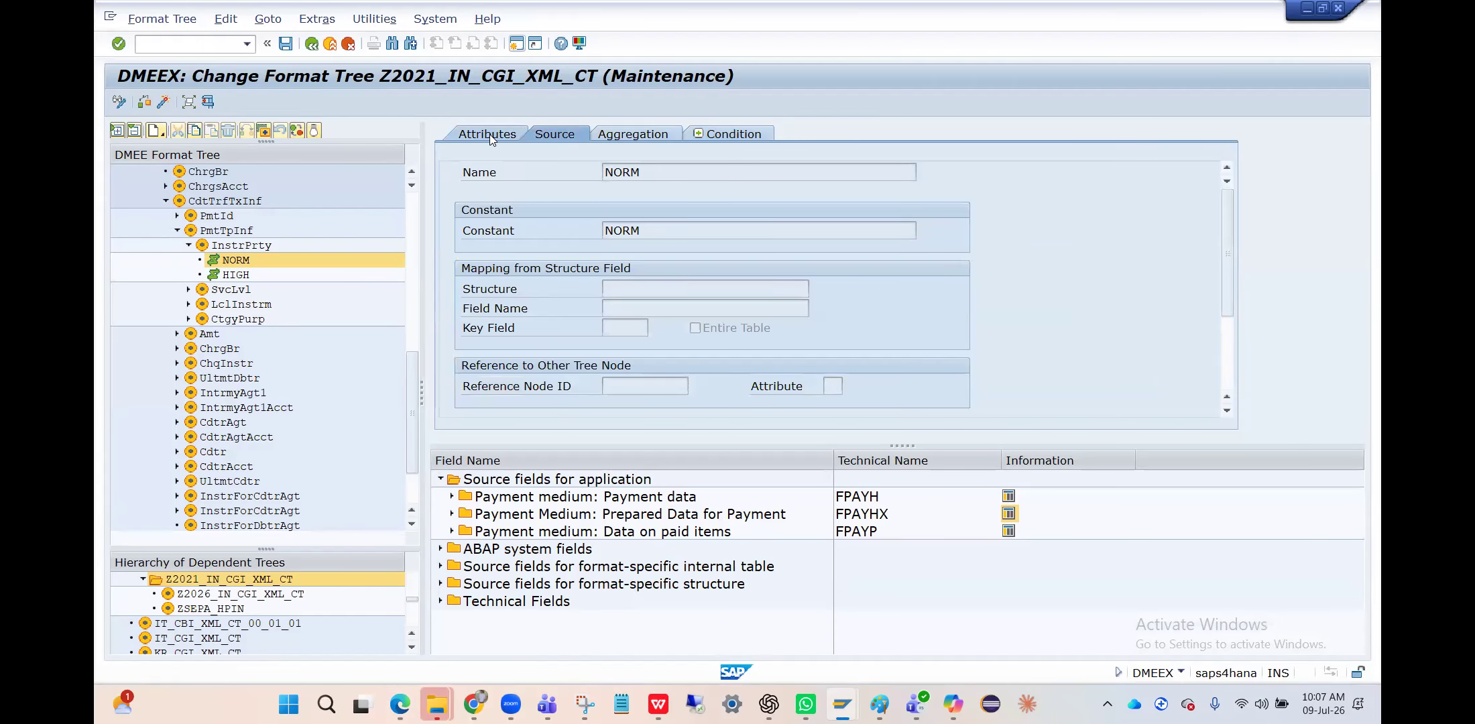
pyautogui.click(490, 136)
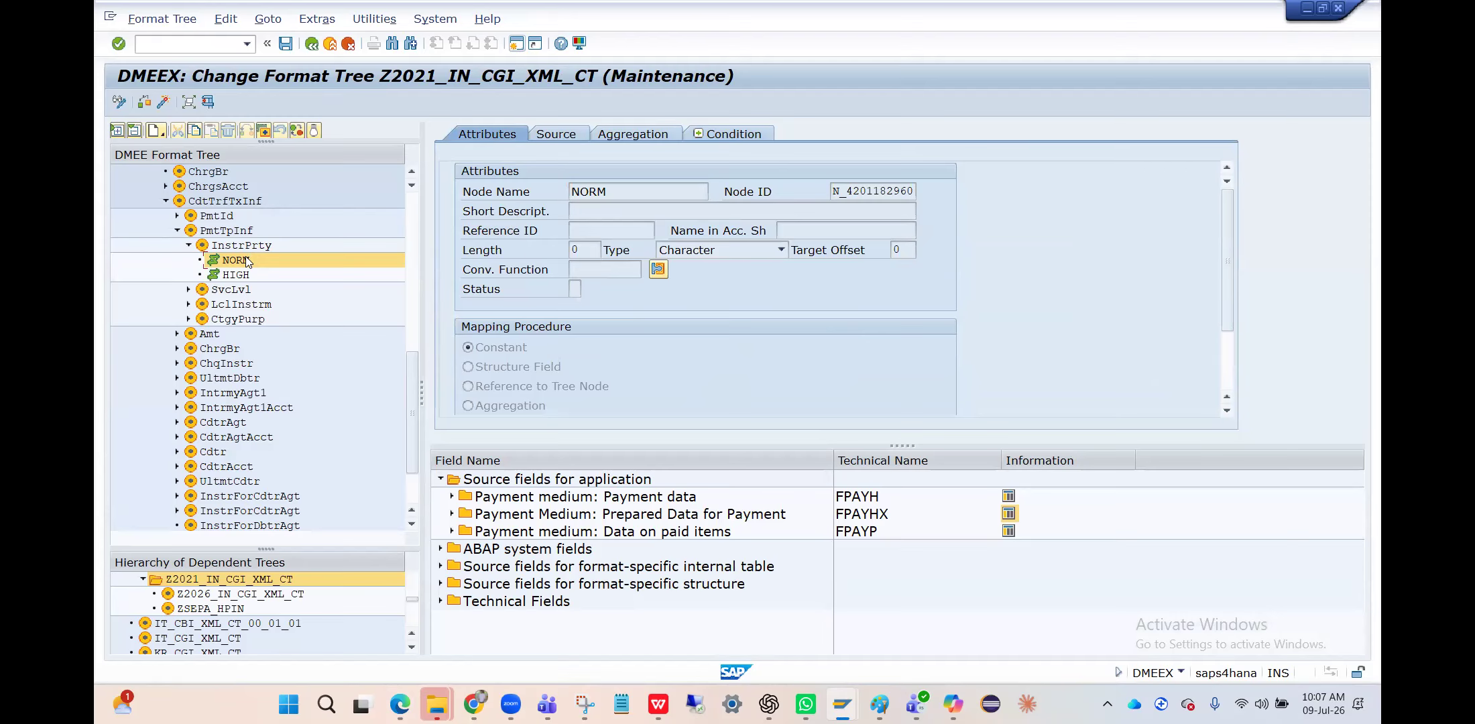
pyautogui.scroll(4, 246, 261)
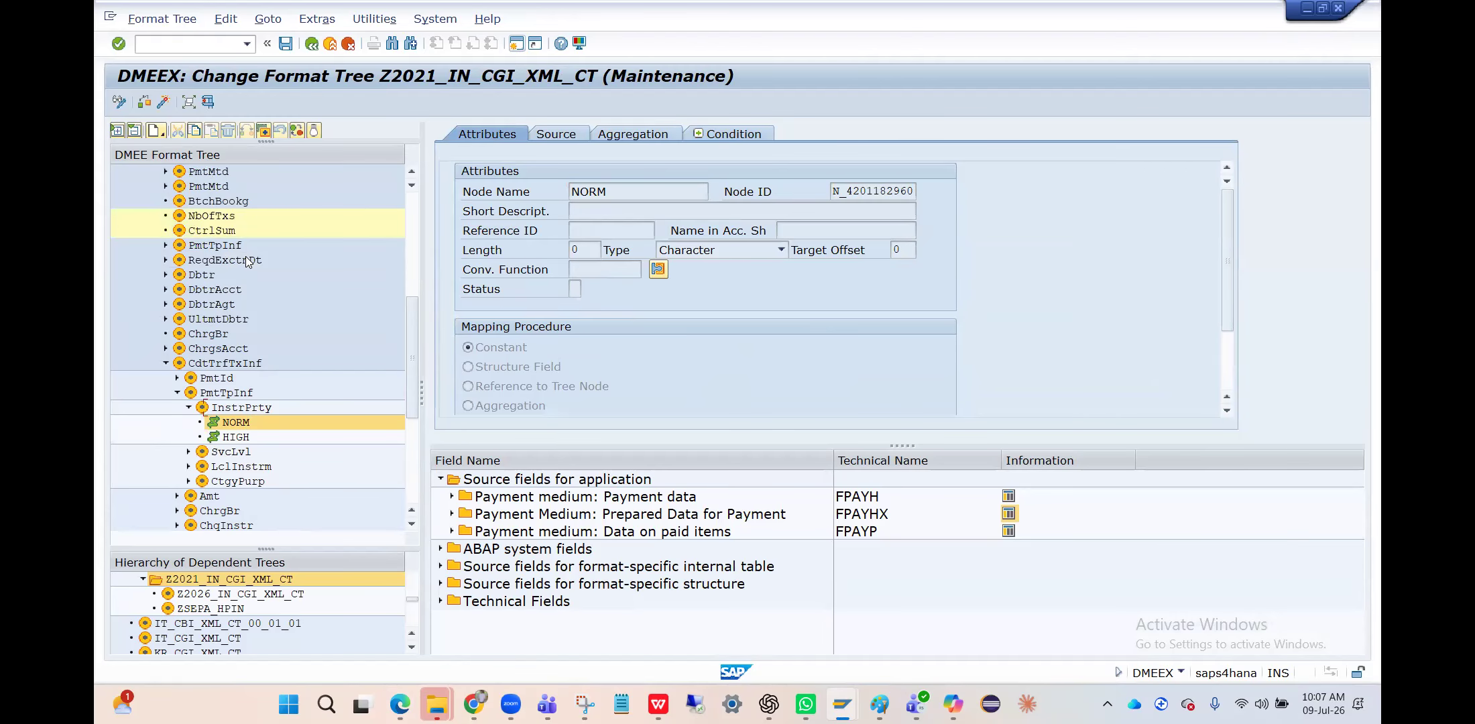
pyautogui.scroll(-2, 245, 256)
pyautogui.click(236, 379)
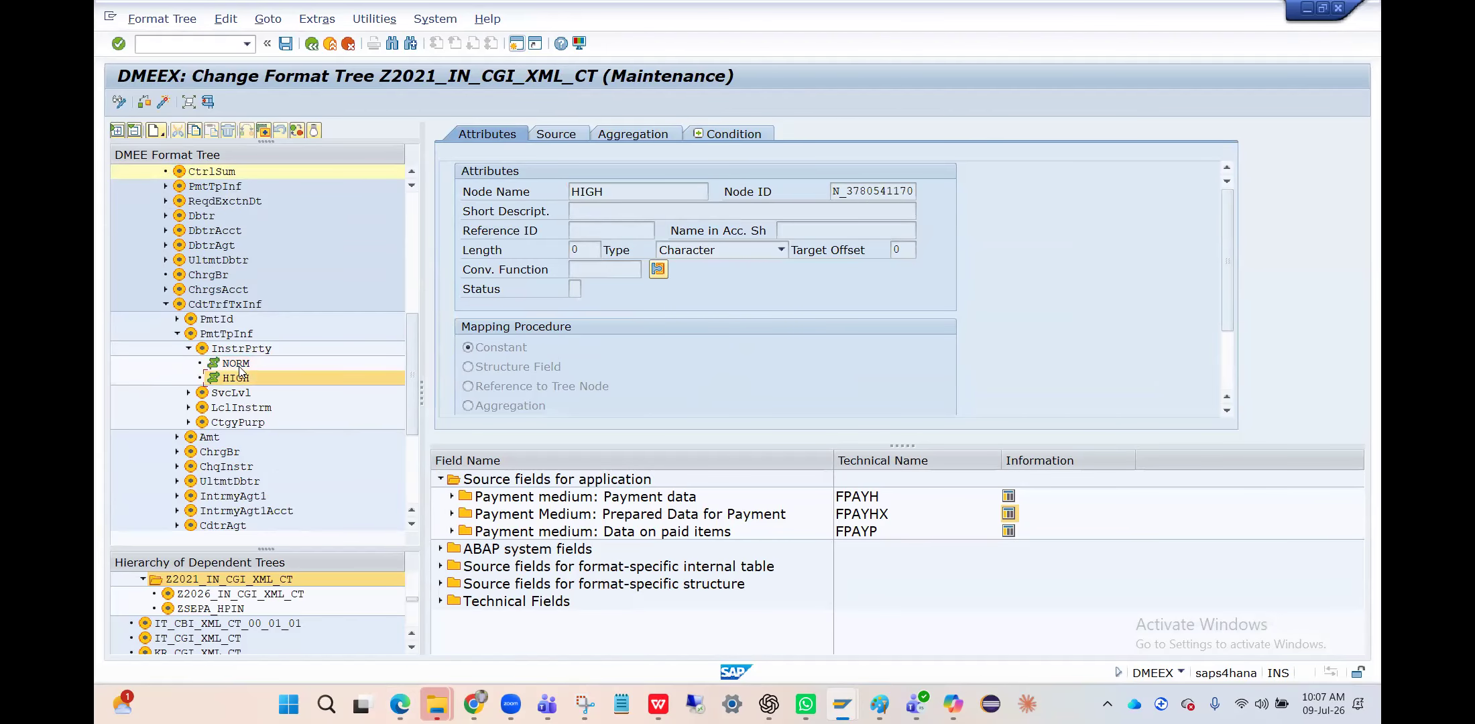
pyautogui.click(240, 367)
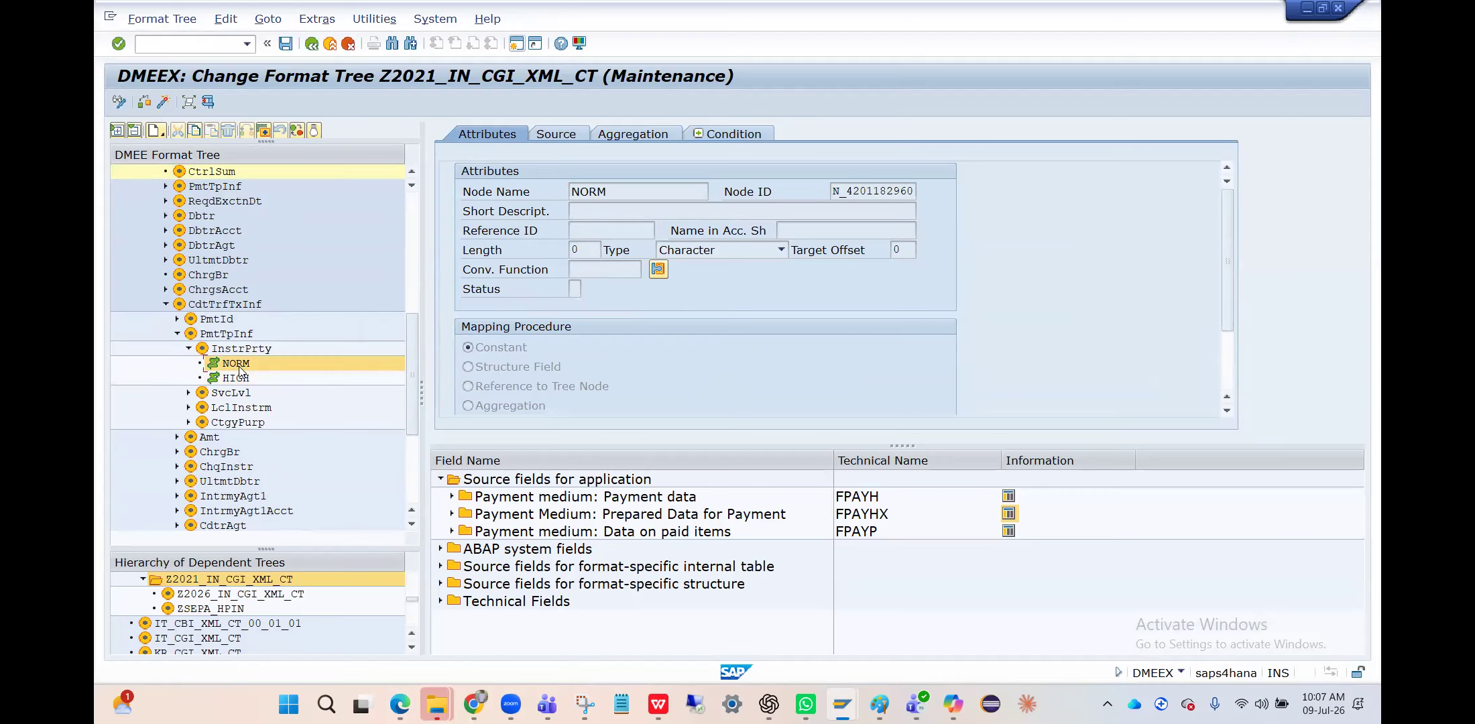